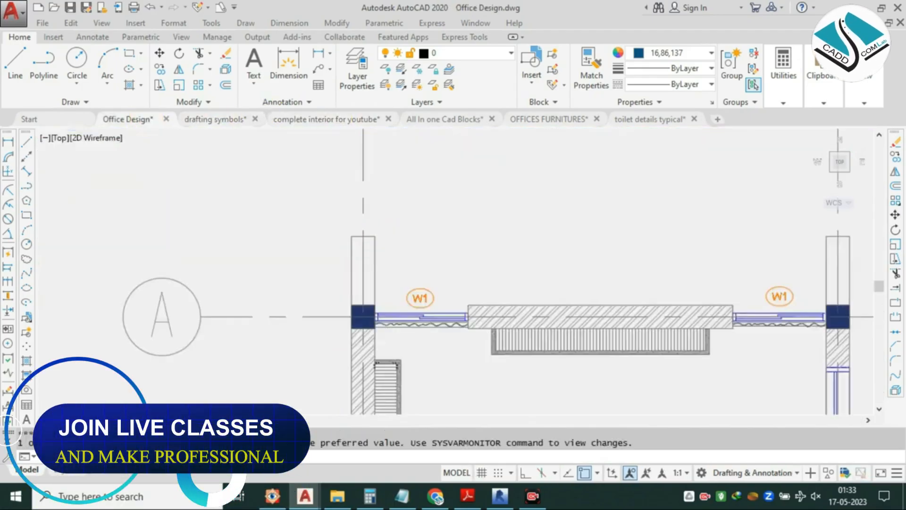
Try to draw a breakline with a symbol size of 1' across the end of the upper-left wall stub.
scroll(373, 331, up, 3)
scroll(373, 230, up, 4)
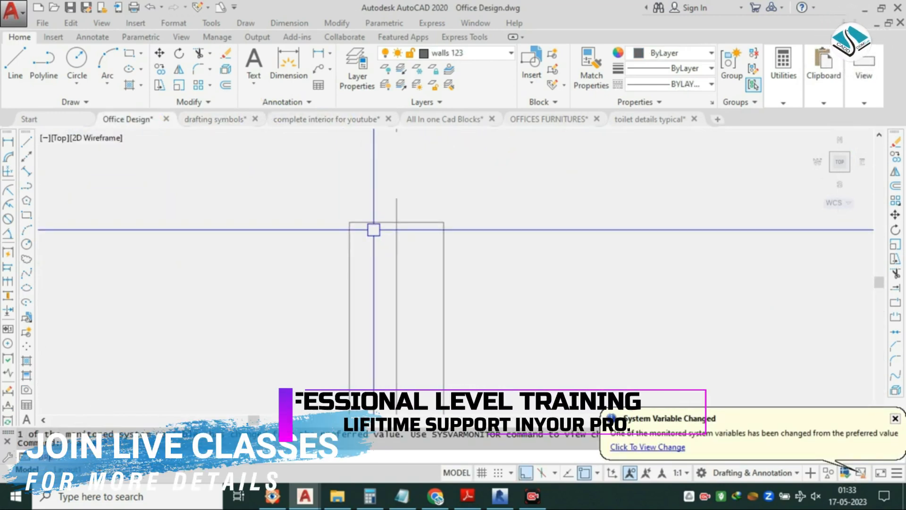
text(BREAKLINE)
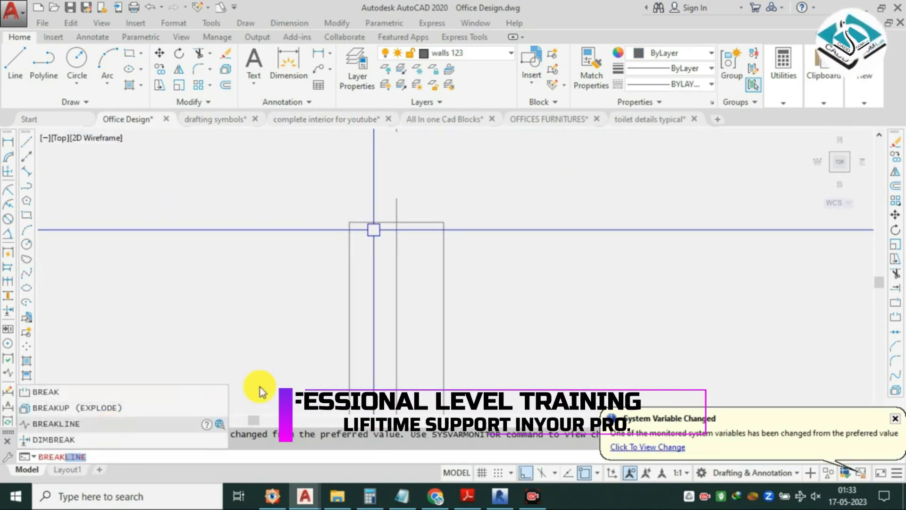
click(56, 423)
scroll(378, 222, up, 4)
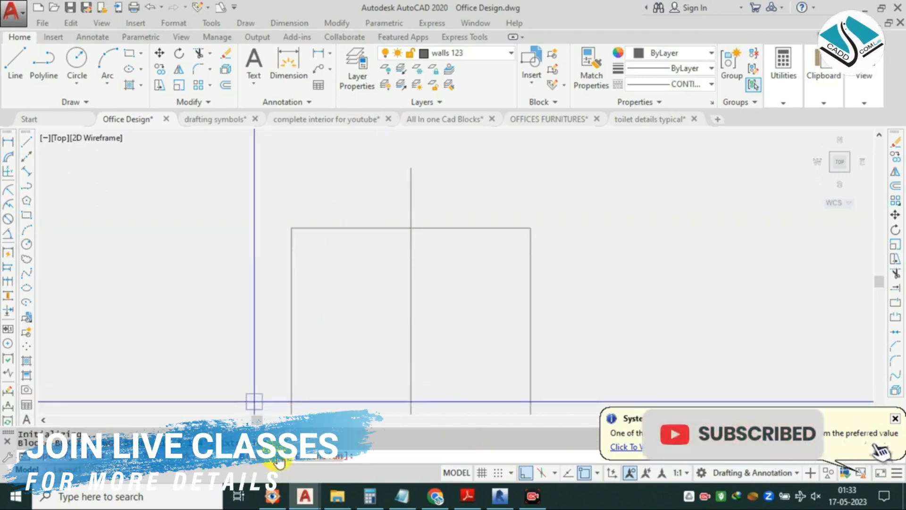
text(S)
key(Return)
text(1)
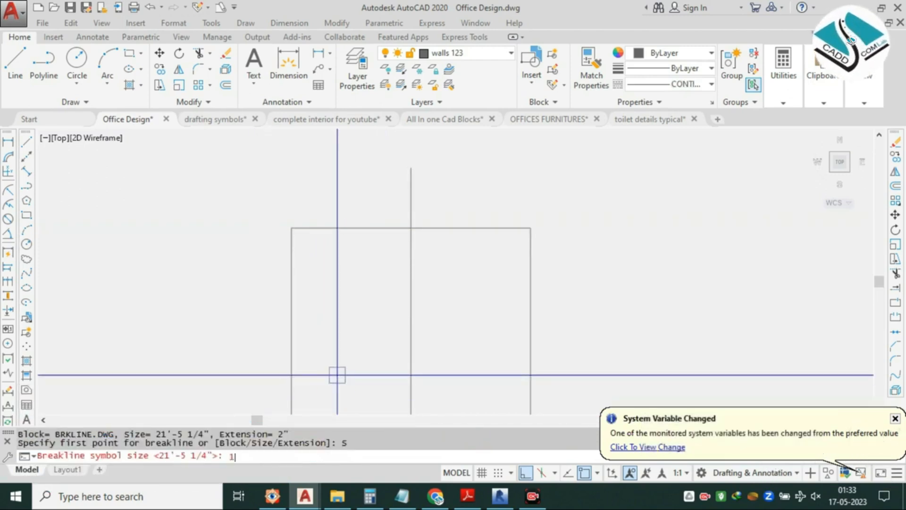
key(Return)
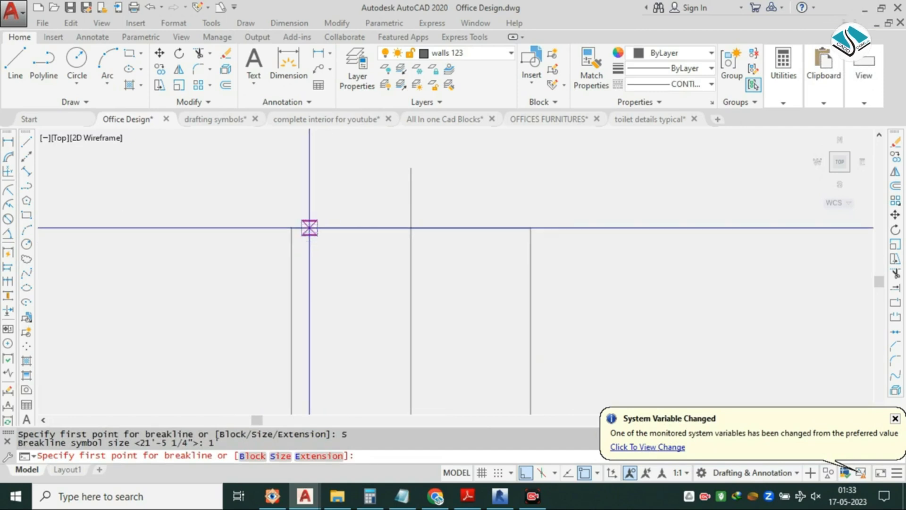
double_click(290, 229)
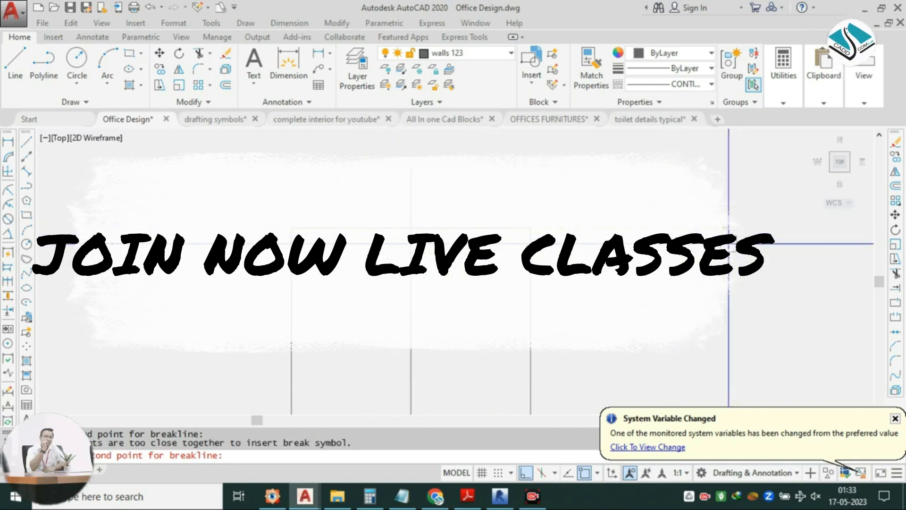
key(Escape)
scroll(387, 218, down, 4)
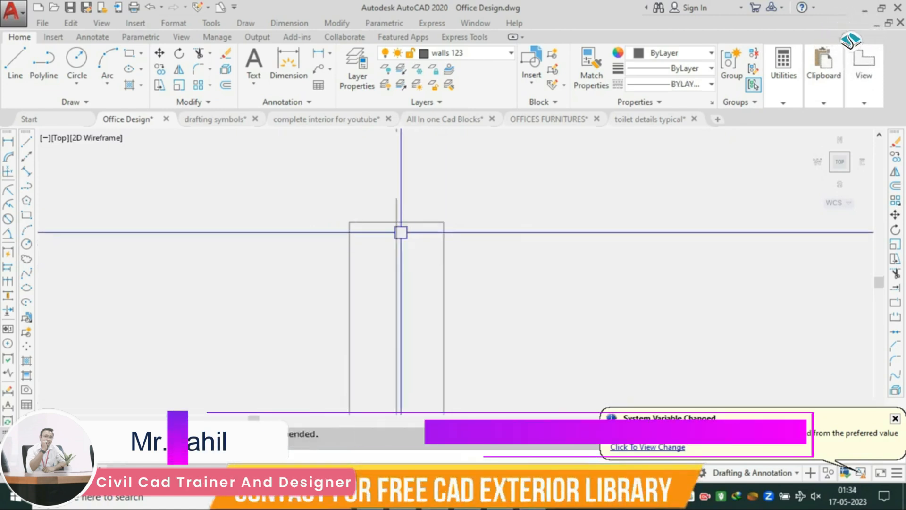
scroll(406, 202, up, 2)
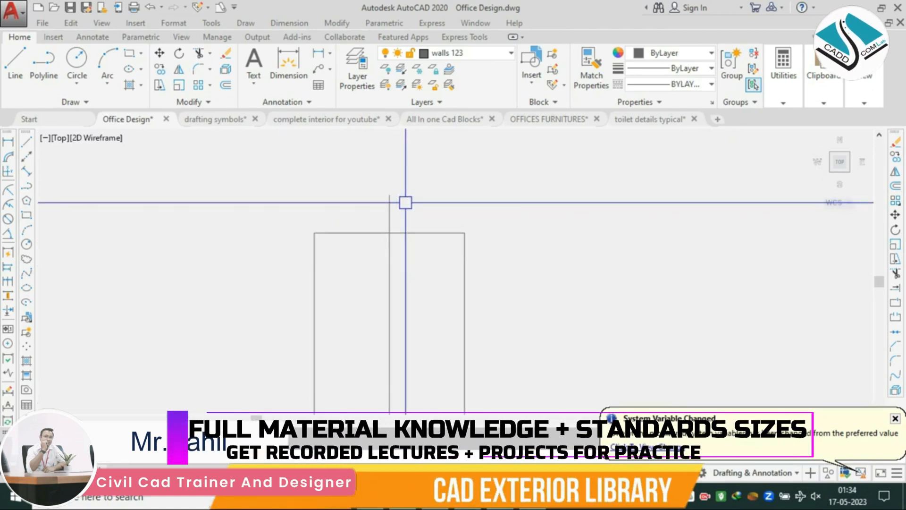
text(break)
click(139, 423)
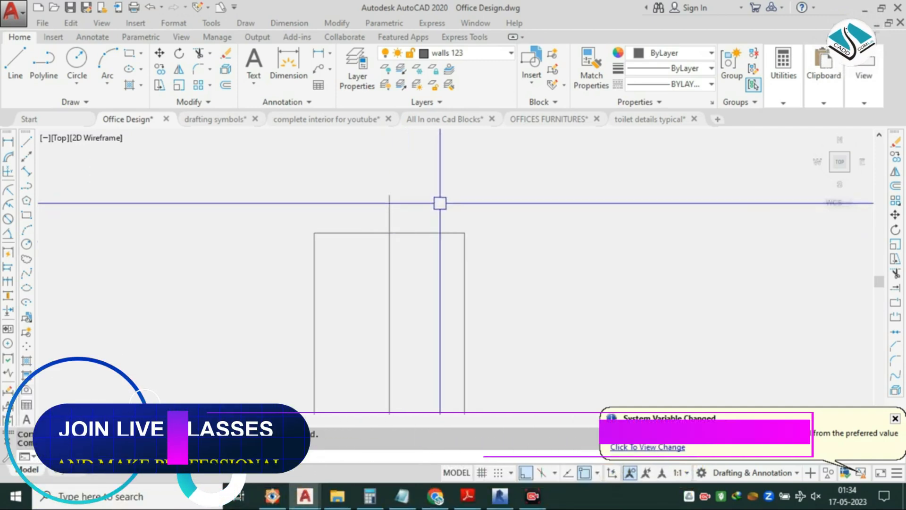
Look through the toilet details typical and drafting symbols drawings for a ready-made break line symbol.
click(644, 121)
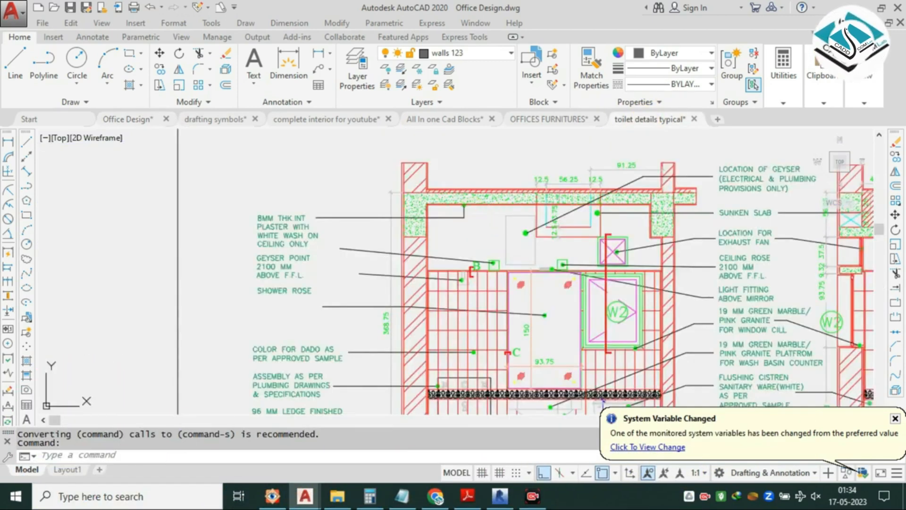
scroll(463, 209, down, 2)
key(Escape)
key(Escape)
mouse_move(423, 221)
middle_down()
mouse_move(400, 215)
mouse_move(400, 202)
middle_up()
click(205, 121)
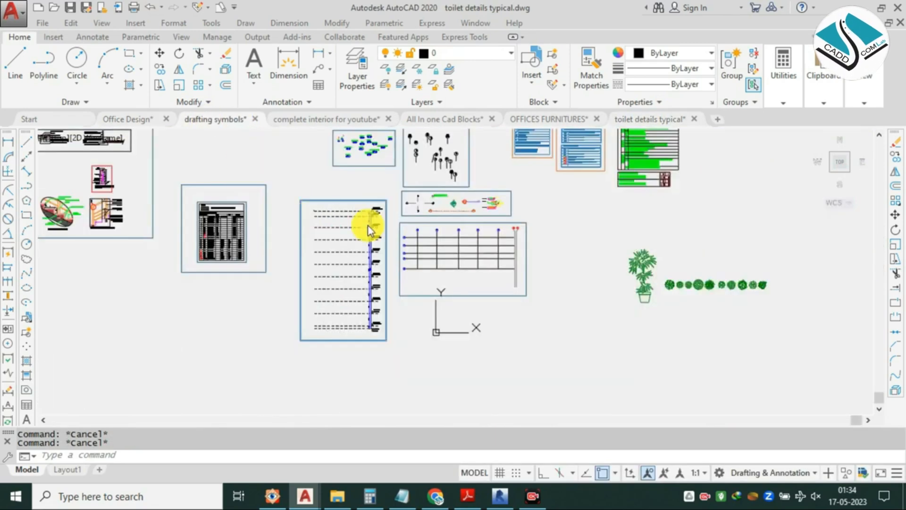
key(Escape)
scroll(472, 208, up, 4)
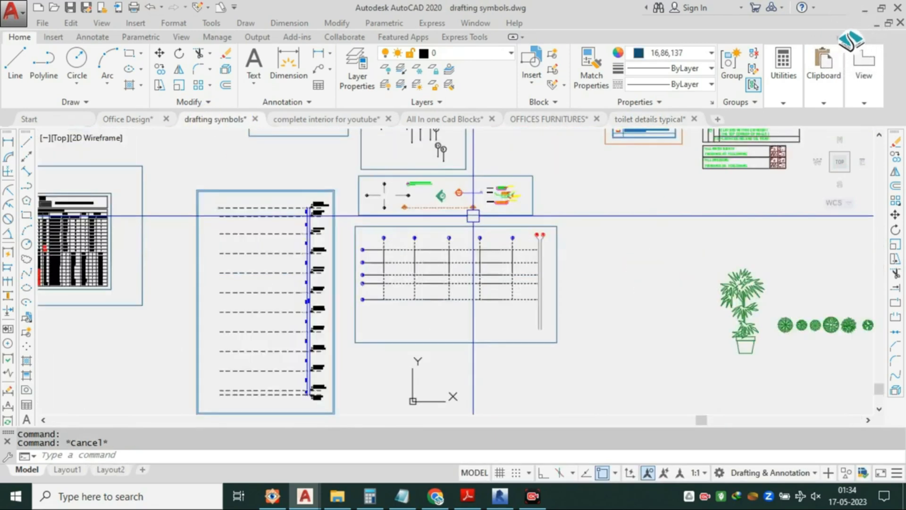
scroll(396, 186, up, 2)
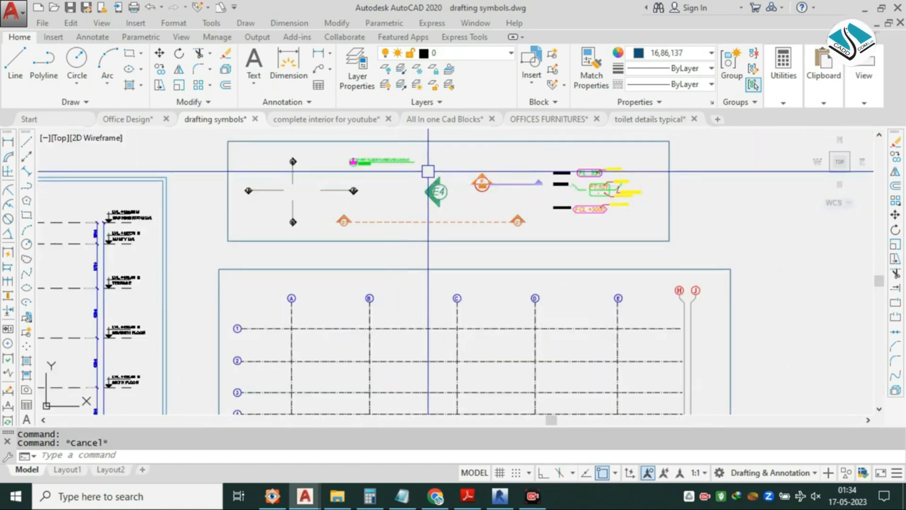
scroll(428, 172, up, 2)
scroll(389, 231, down, 8)
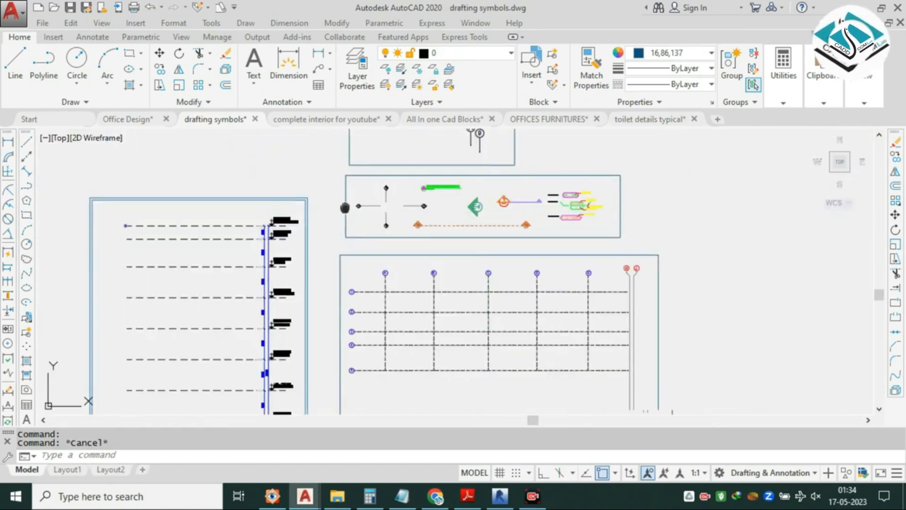
middle_drag(314, 239, 403, 170)
middle_drag(441, 145, 565, 345)
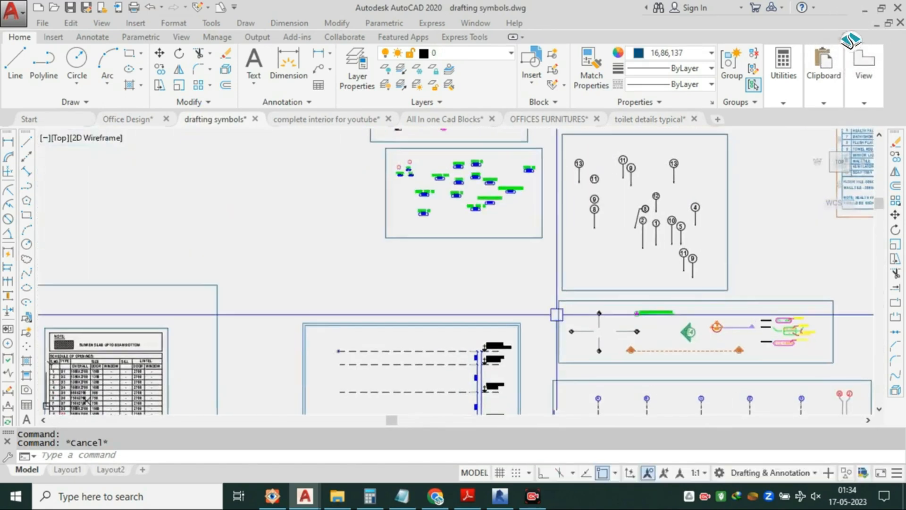
mouse_move(438, 210)
middle_down()
mouse_move(415, 293)
mouse_move(407, 285)
middle_up()
mouse_move(510, 321)
middle_down()
mouse_move(286, 271)
mouse_move(463, 226)
middle_up()
scroll(416, 238, down, 4)
scroll(205, 187, up, 4)
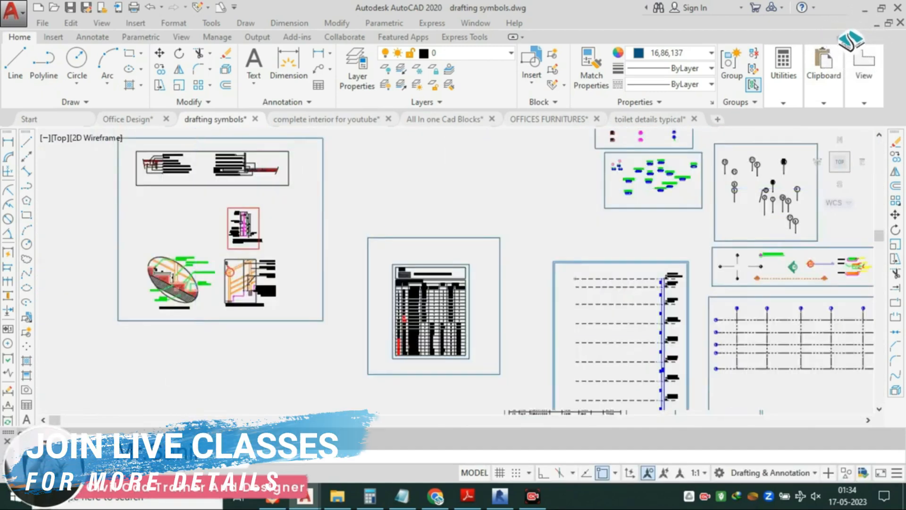
scroll(350, 229, down, 5)
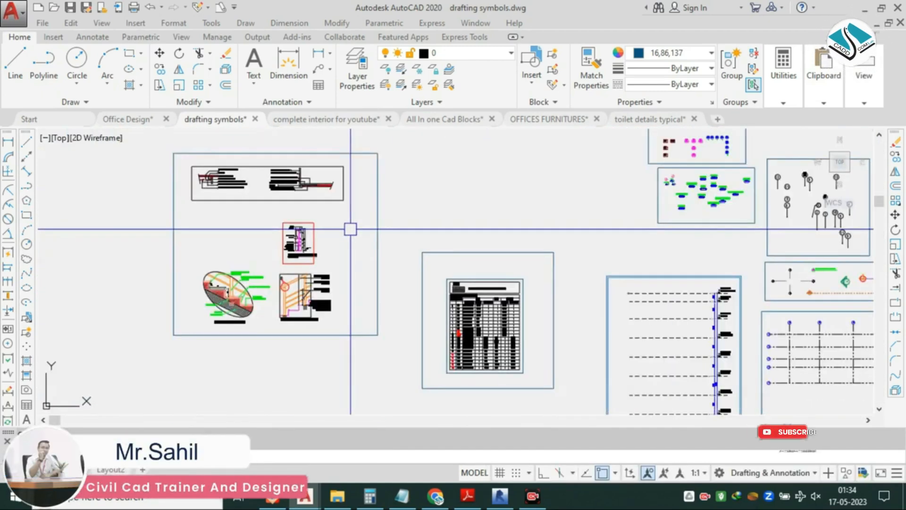
In the Office Design drawing, move the loose break line symbol to just above the upper-left wall stub.
click(147, 118)
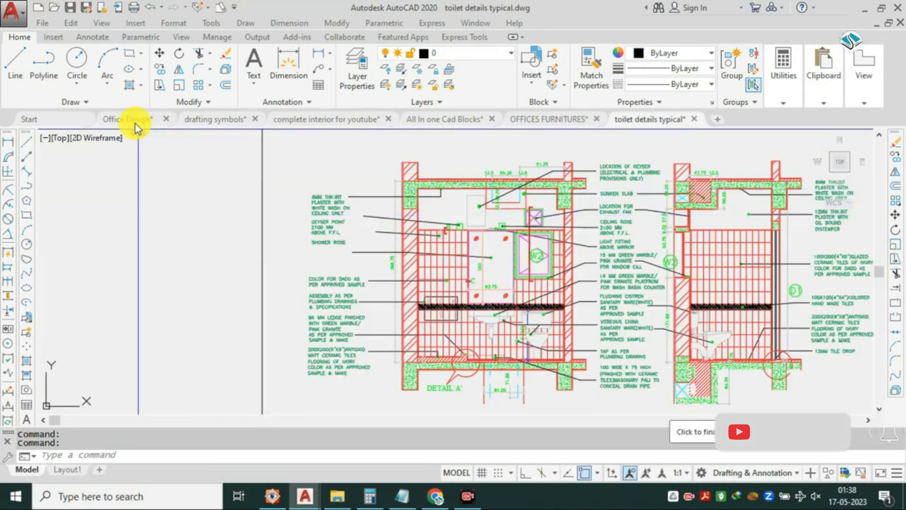
click(136, 125)
scroll(591, 284, up, 2)
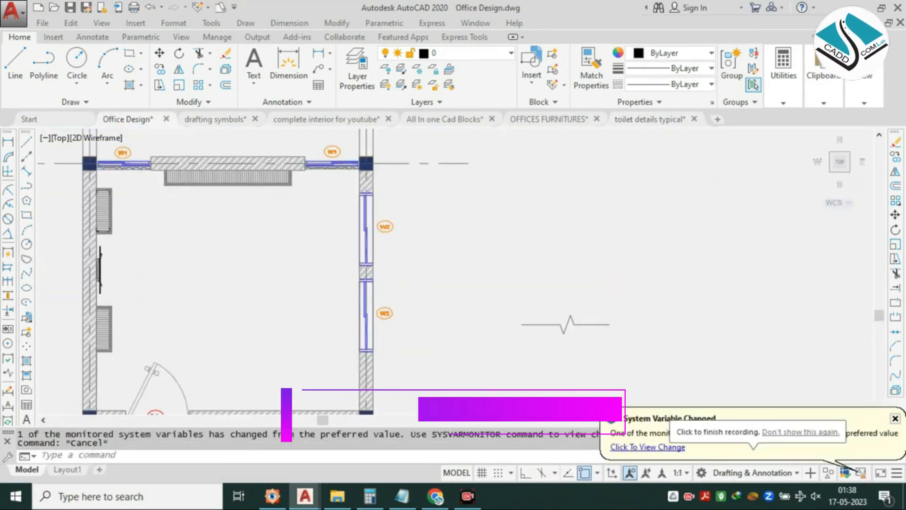
click(526, 324)
text(m)
key(space)
click(562, 331)
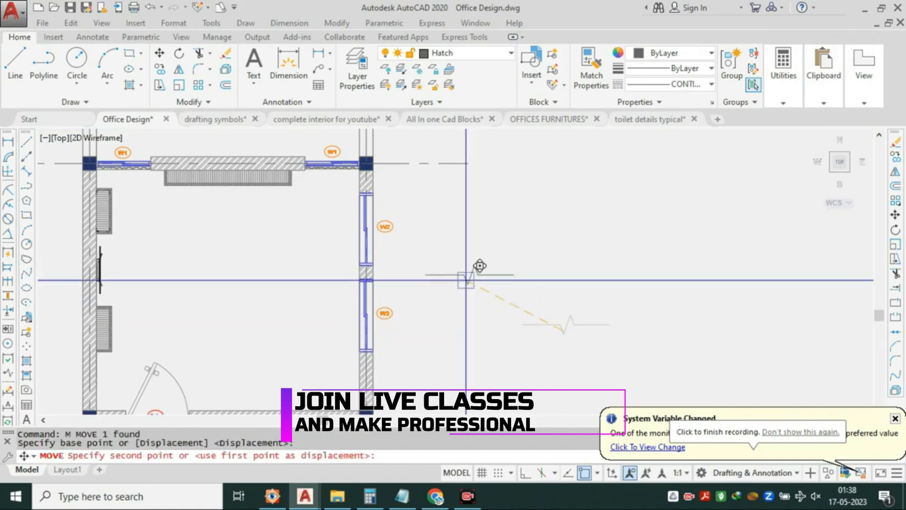
middle_drag(369, 257, 672, 334)
scroll(426, 188, up, 3)
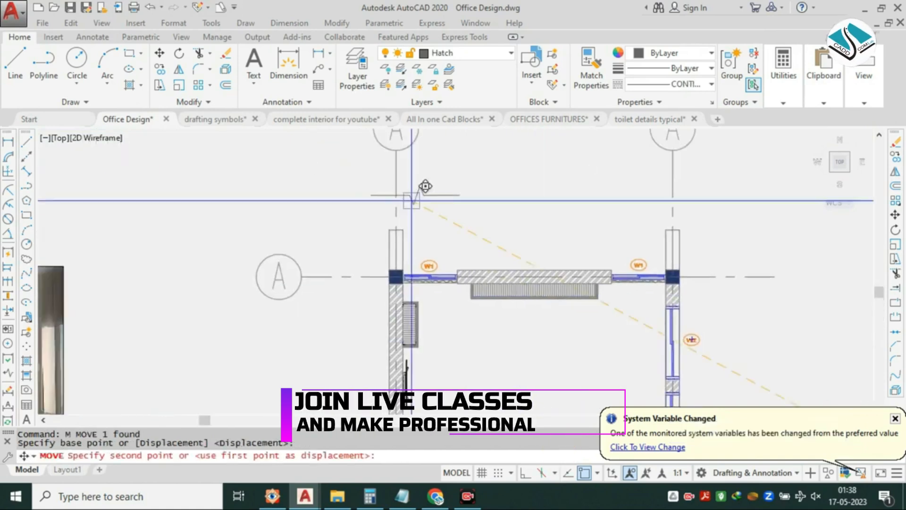
key(Escape)
Scale the break line down to about twice the width of the wall stub.
click(473, 188)
click(450, 218)
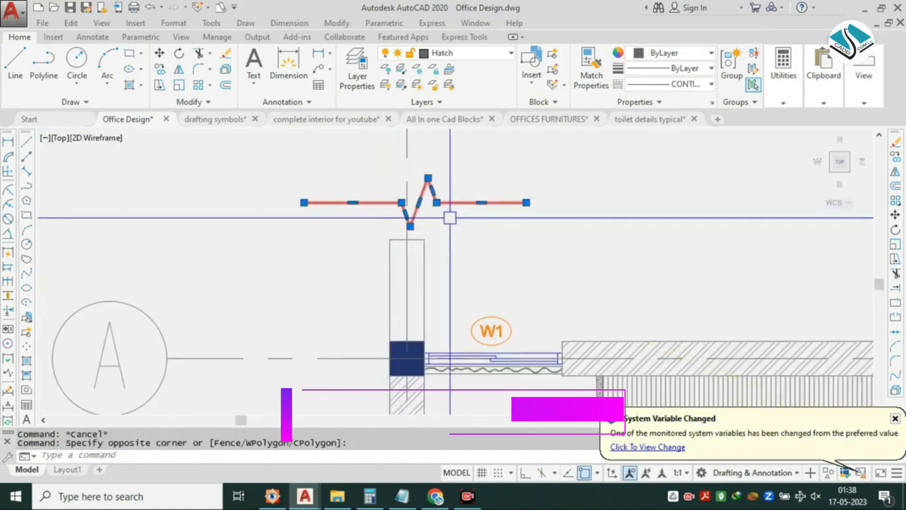
text(sc)
key(space)
click(408, 217)
scroll(420, 214, up, 2)
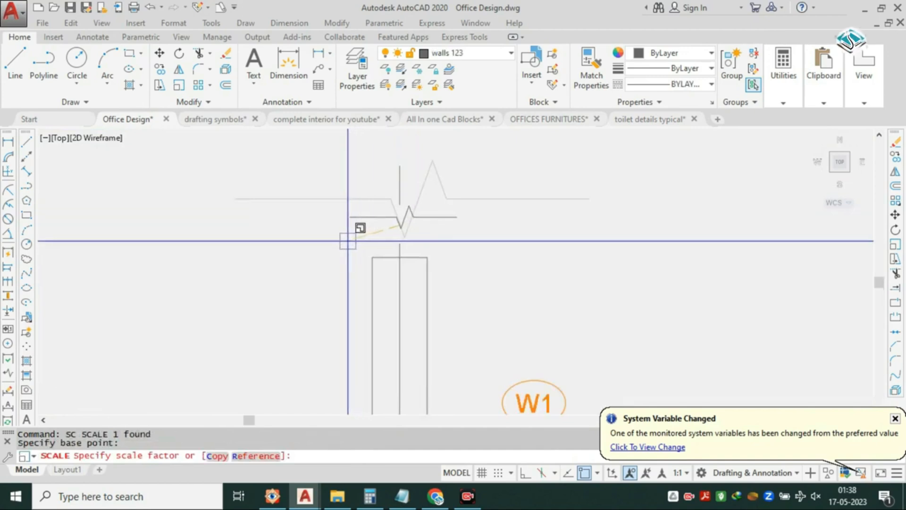
click(349, 239)
Move the break line onto the upper-left wall stub's end edge and erase that straight edge line.
scroll(404, 233, up, 5)
click(498, 162)
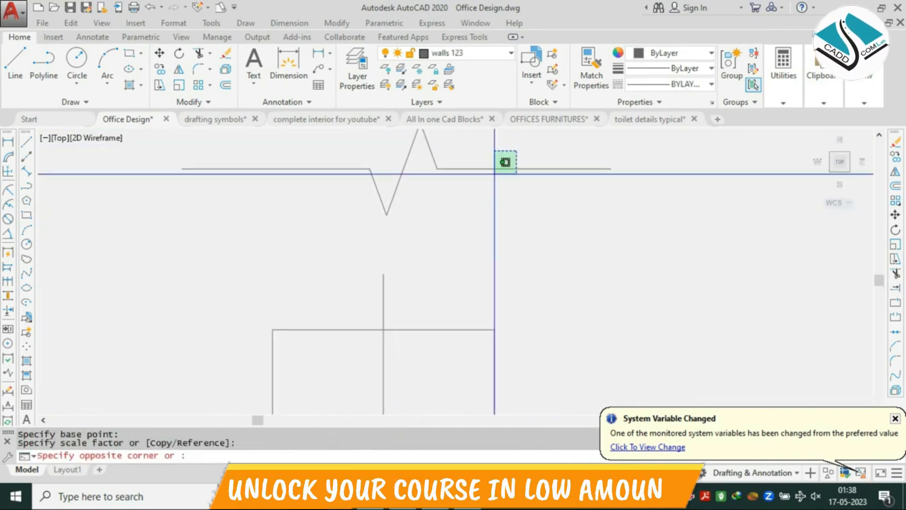
click(466, 199)
text(m)
key(space)
click(491, 178)
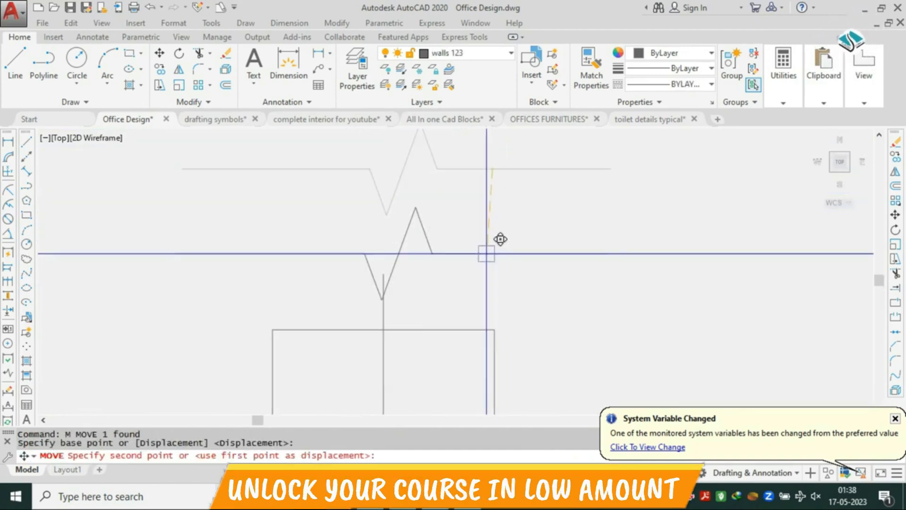
key(Escape)
scroll(422, 334, up, 2)
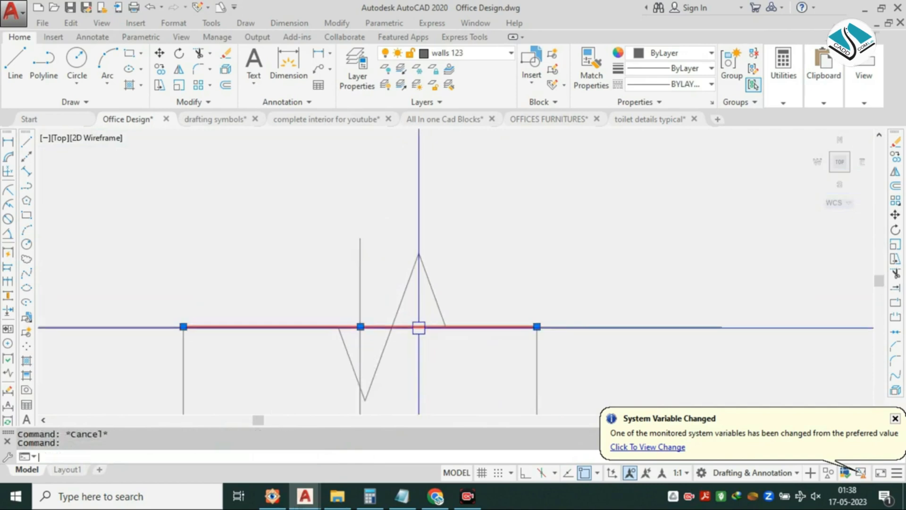
scroll(391, 223, down, 6)
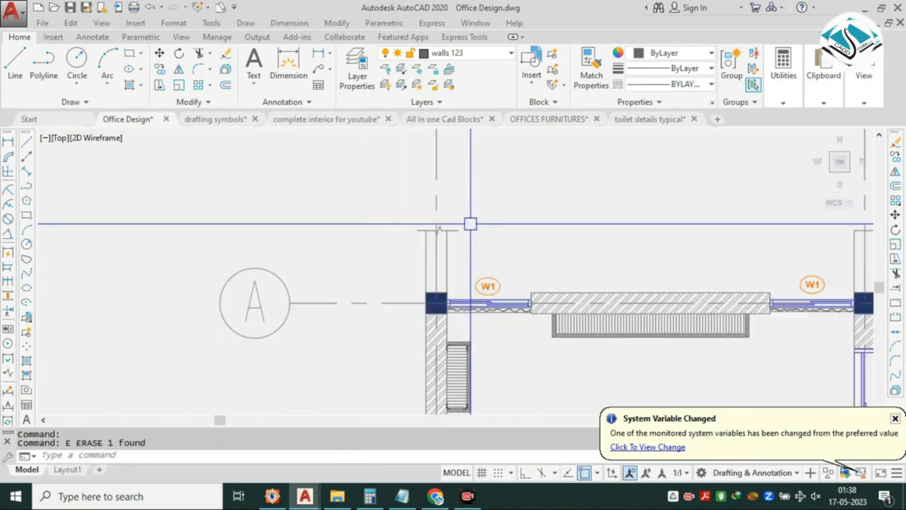
Copy the break line from the left wall stub to the upper corner of the right wall stub.
scroll(470, 223, up, 3)
click(416, 239)
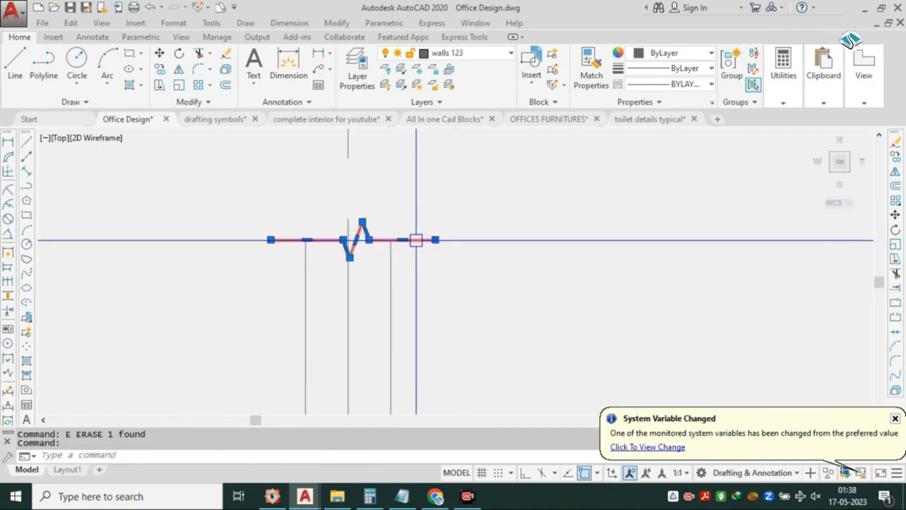
click(300, 237)
scroll(267, 234, down, 5)
scroll(527, 233, up, 5)
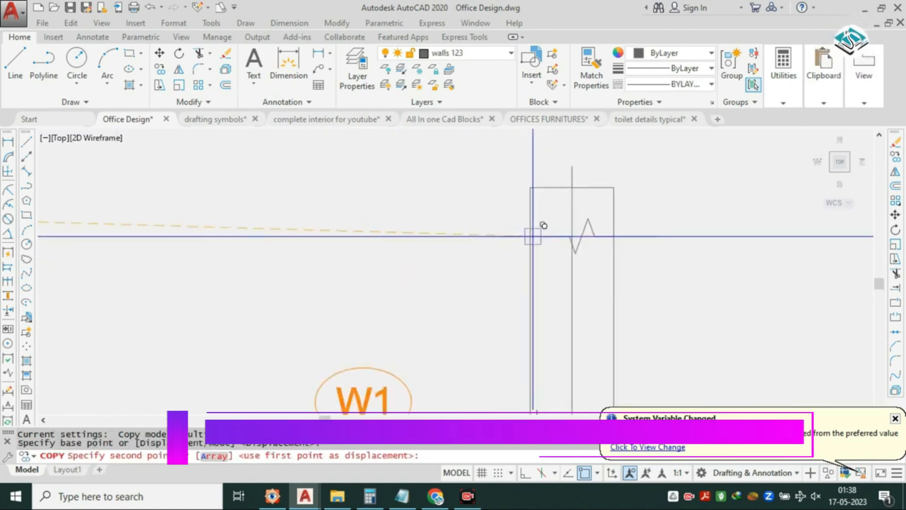
click(532, 189)
scroll(478, 208, down, 7)
scroll(476, 243, up, 4)
scroll(497, 269, down, 4)
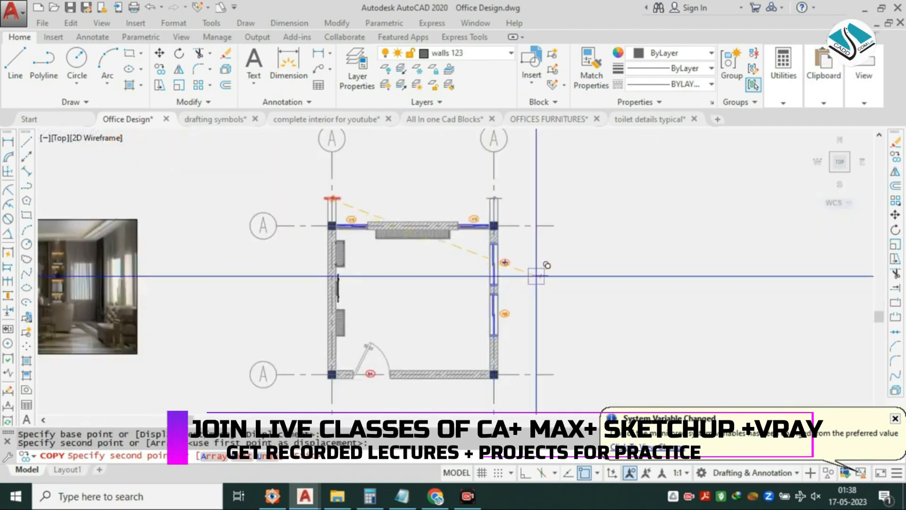
key(Escape)
scroll(332, 180, up, 6)
scroll(330, 189, up, 6)
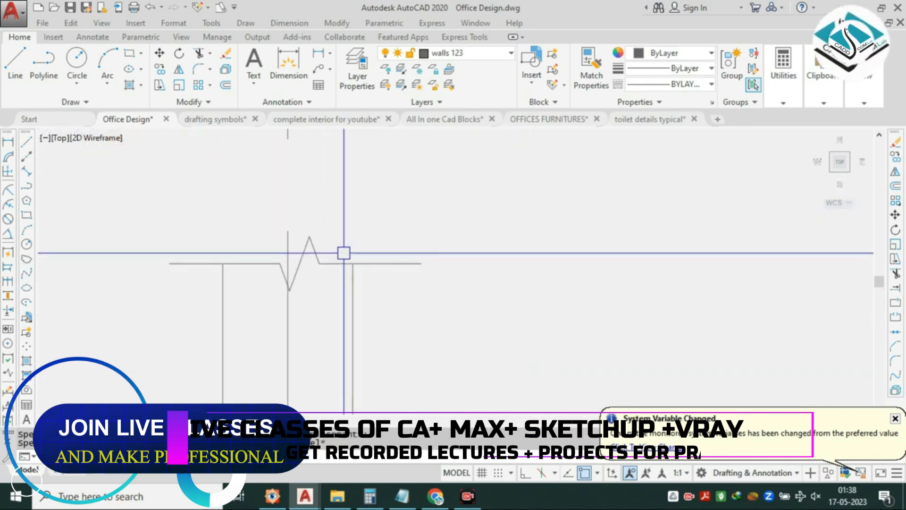
click(340, 263)
scroll(337, 230, down, 4)
key(Escape)
scroll(337, 230, down, 4)
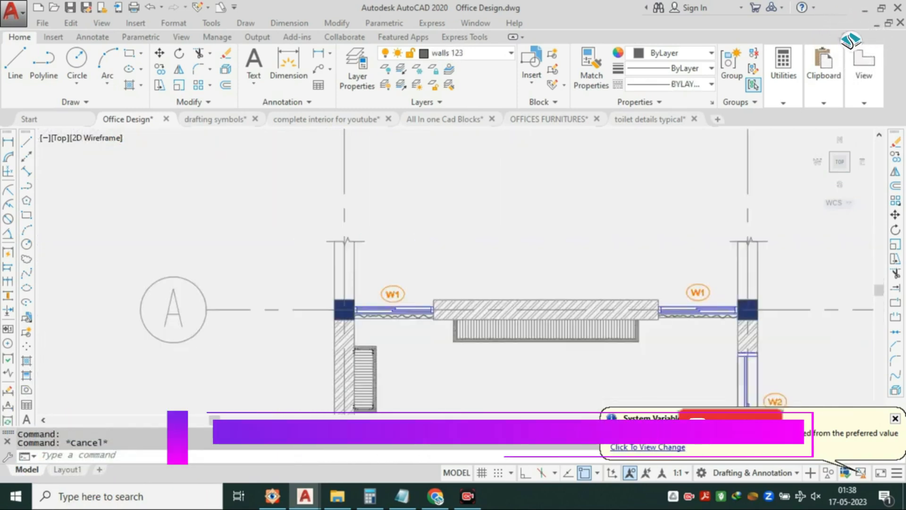
Scale the left stub's break line up about the wall's upper-right corner to several times the wall's width.
scroll(397, 251, up, 5)
click(243, 203)
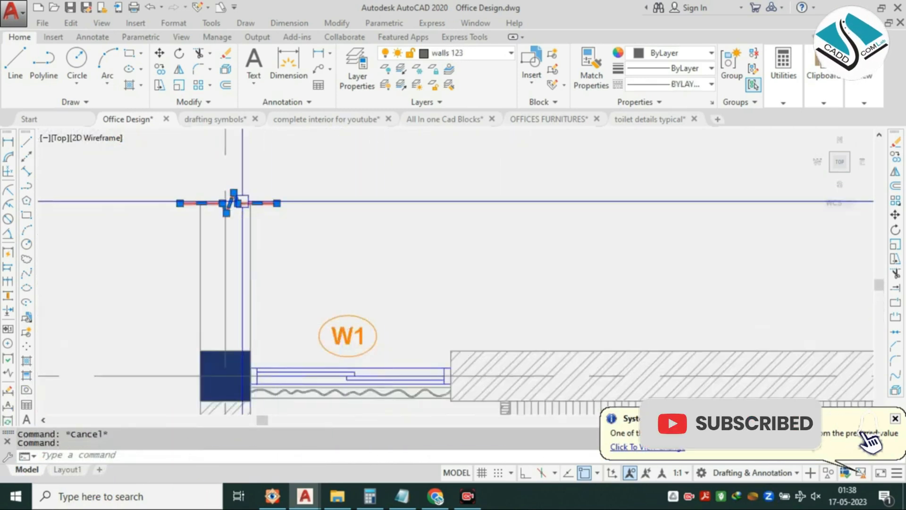
text(S)
scroll(231, 196, up, 2)
text(C)
key(space)
click(264, 207)
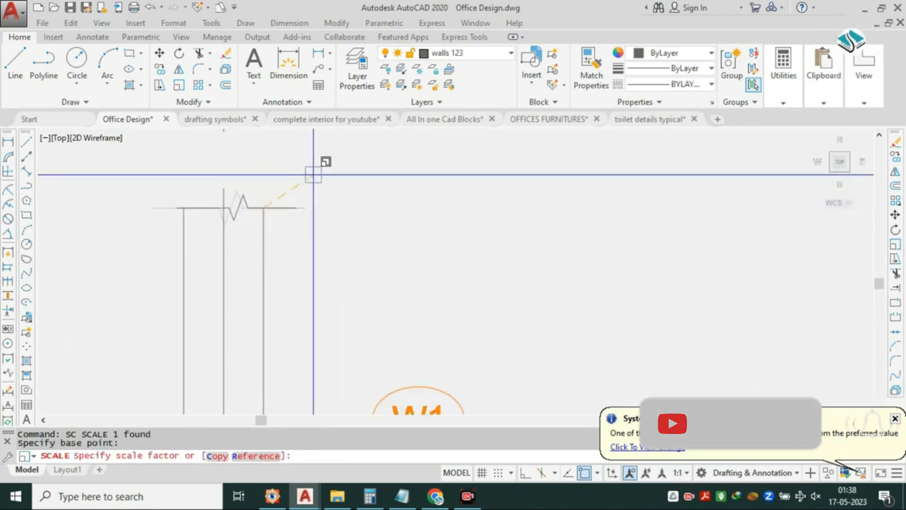
click(528, 182)
middle_drag(530, 182, 669, 205)
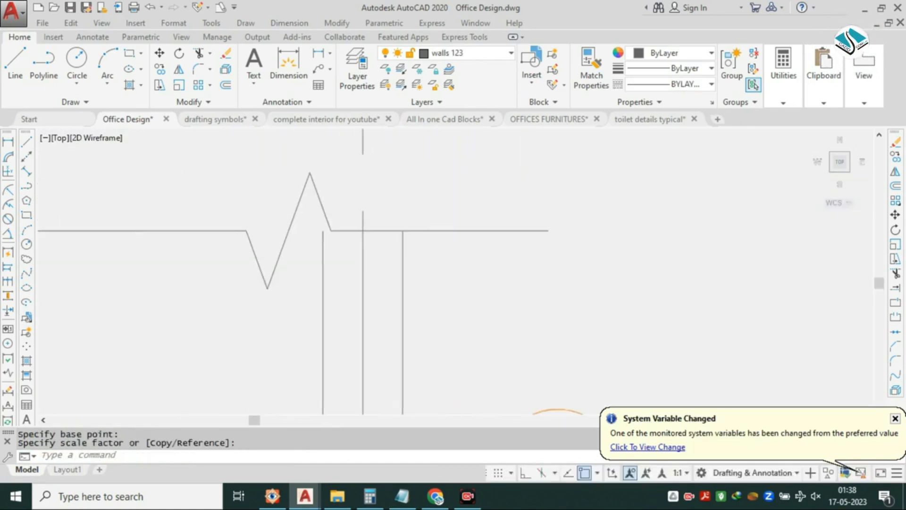
click(353, 179)
key(Escape)
click(200, 194)
click(199, 248)
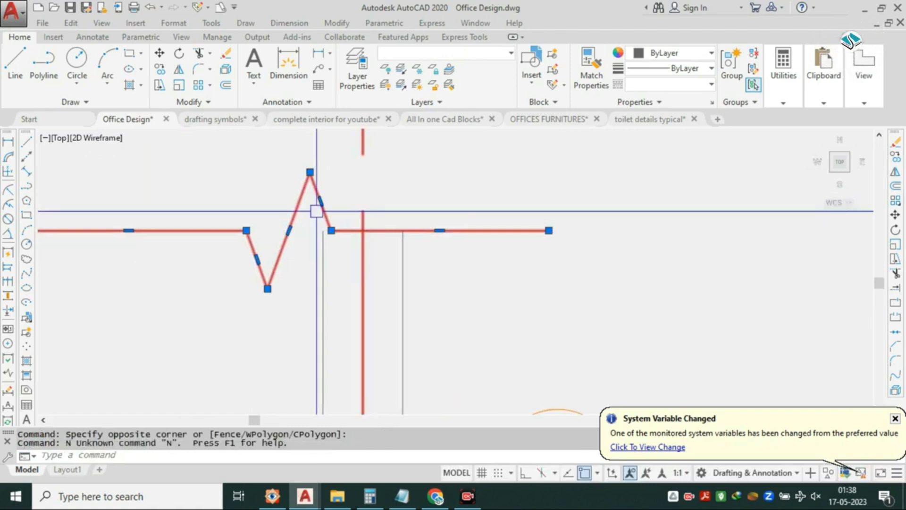
text(M)
key(space)
click(223, 214)
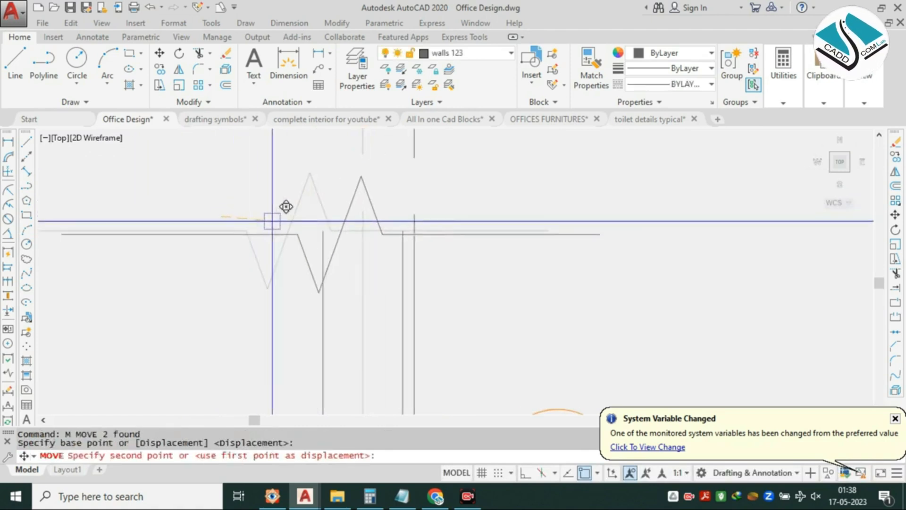
key(Escape)
Move the left stub's break line horizontally so that its zigzag sits over the wall's width.
click(214, 248)
text(M)
key(space)
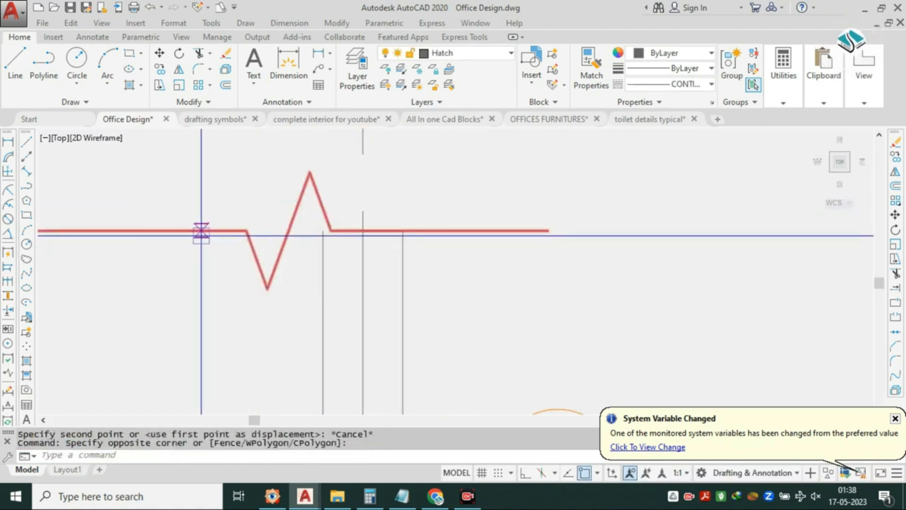
click(201, 231)
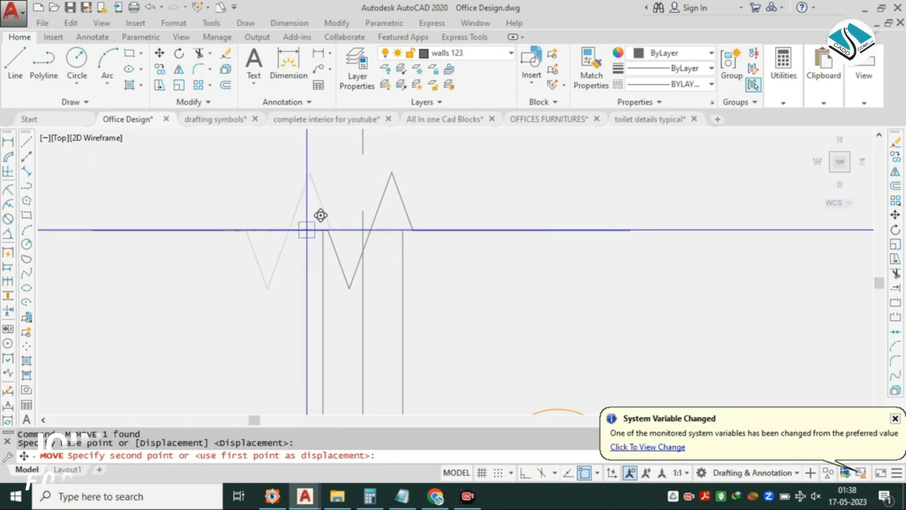
click(289, 229)
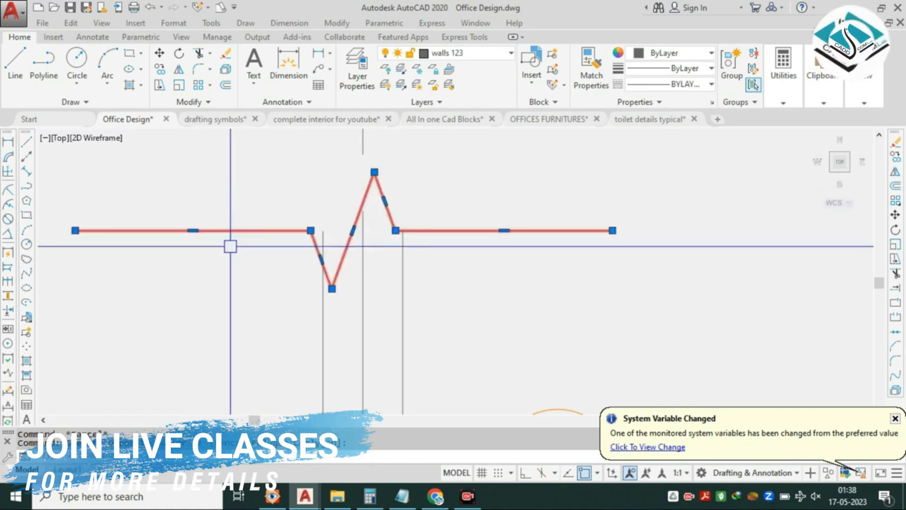
Scale the left stub's break line down to about three times the wall's width.
text(sc)
key(space)
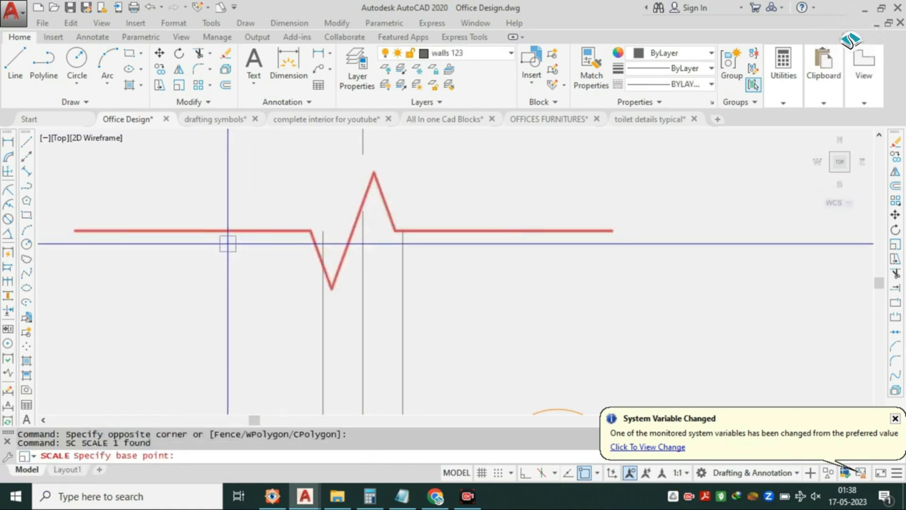
click(229, 231)
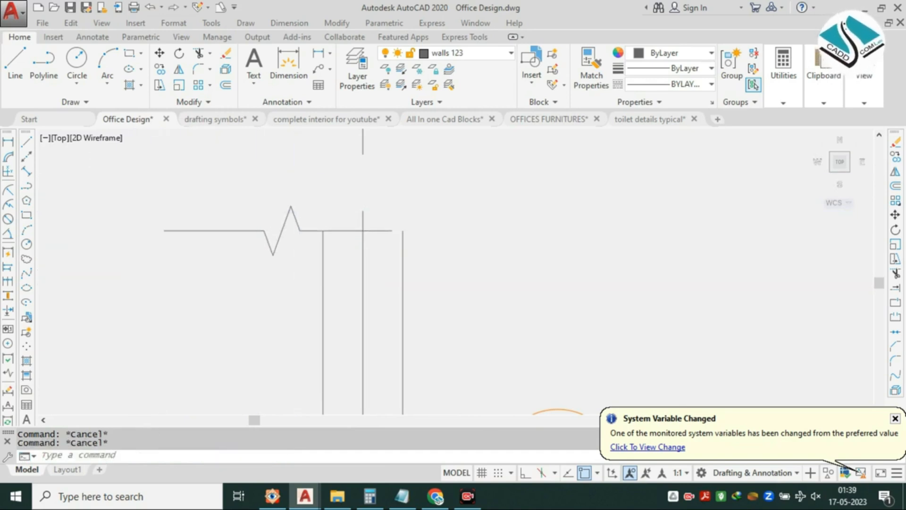
Move the reduced break line along its own axis until its zigzag is centred on the left wall stub.
click(239, 237)
text(m)
key(Return)
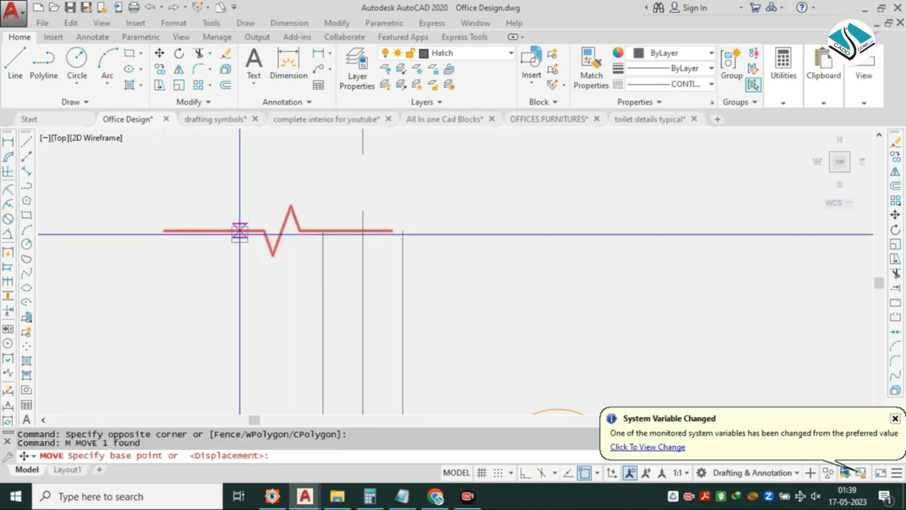
click(239, 230)
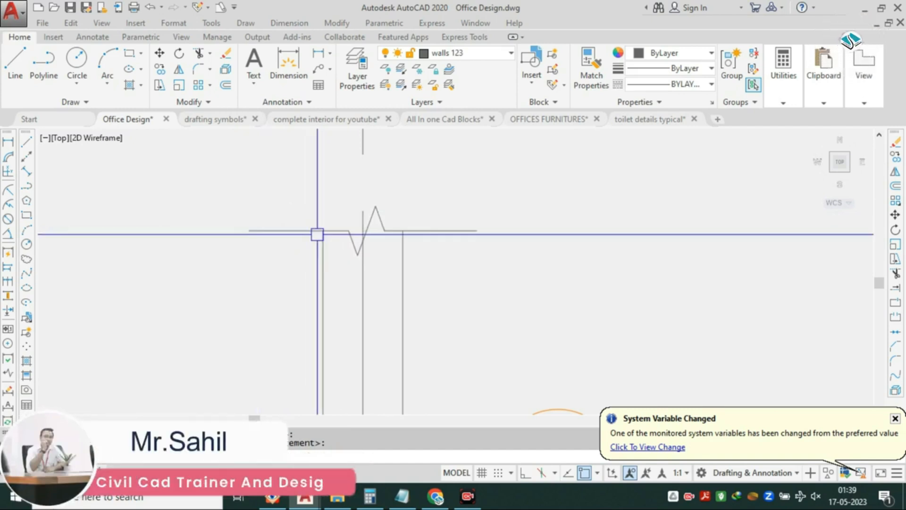
Scale the right stub's break line up to about three times the wall's width.
scroll(317, 234, down, 4)
scroll(600, 224, up, 3)
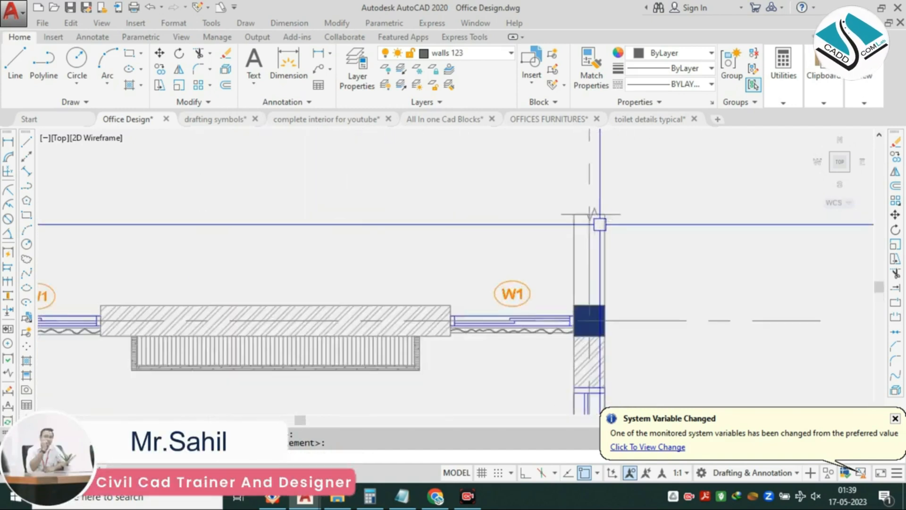
scroll(600, 224, up, 3)
scroll(587, 193, up, 2)
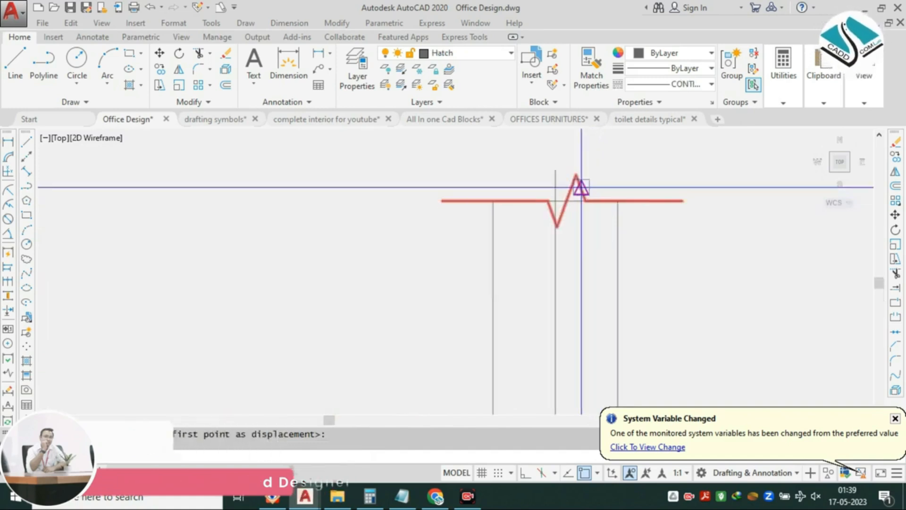
text(sc)
key(Return)
click(518, 211)
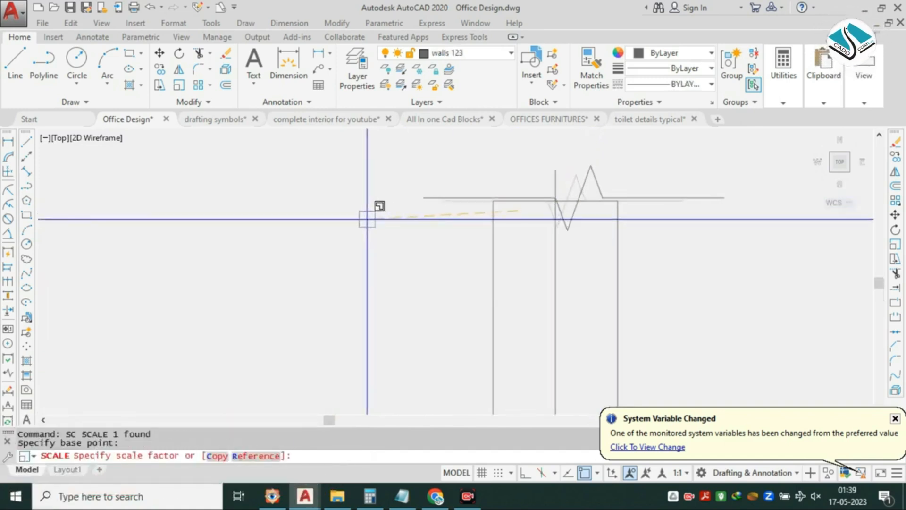
click(446, 190)
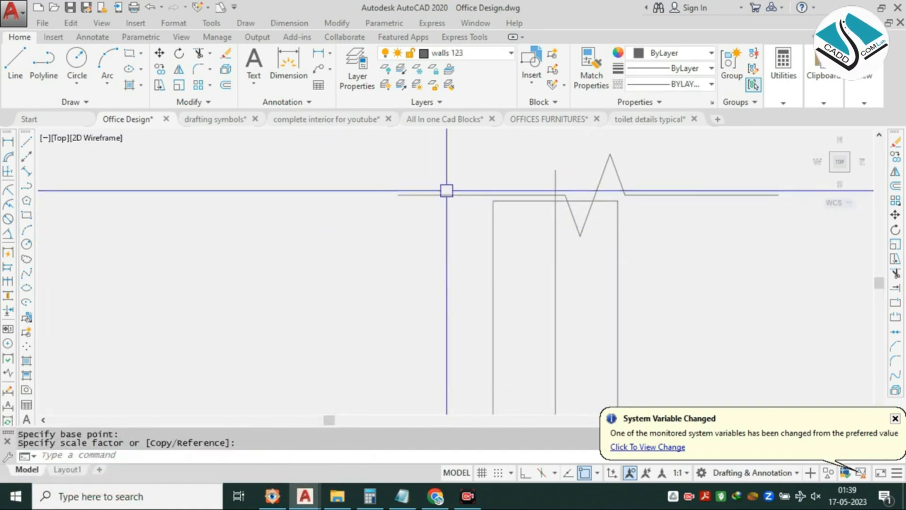
Move the enlarged break line onto the right stub's end edge, aligned with the wall's upper-left corner.
text(m)
key(Return)
click(552, 194)
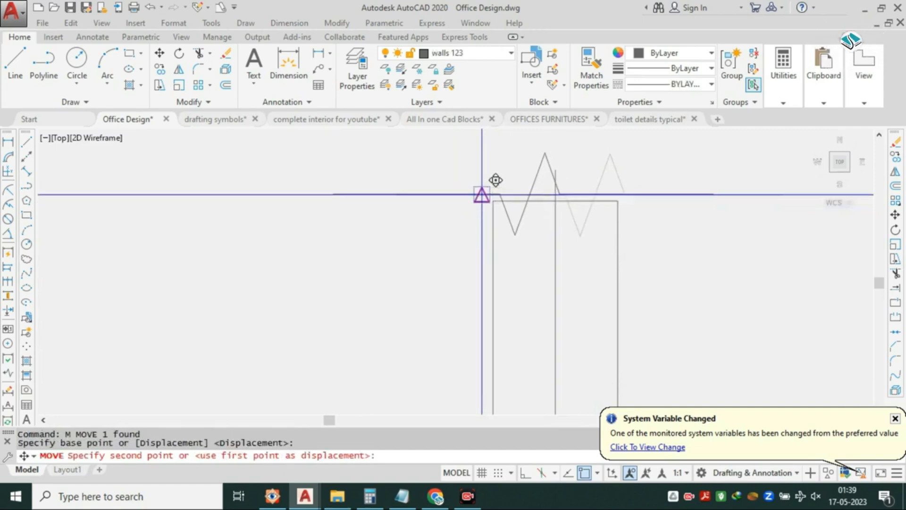
click(493, 199)
scroll(578, 219, down, 3)
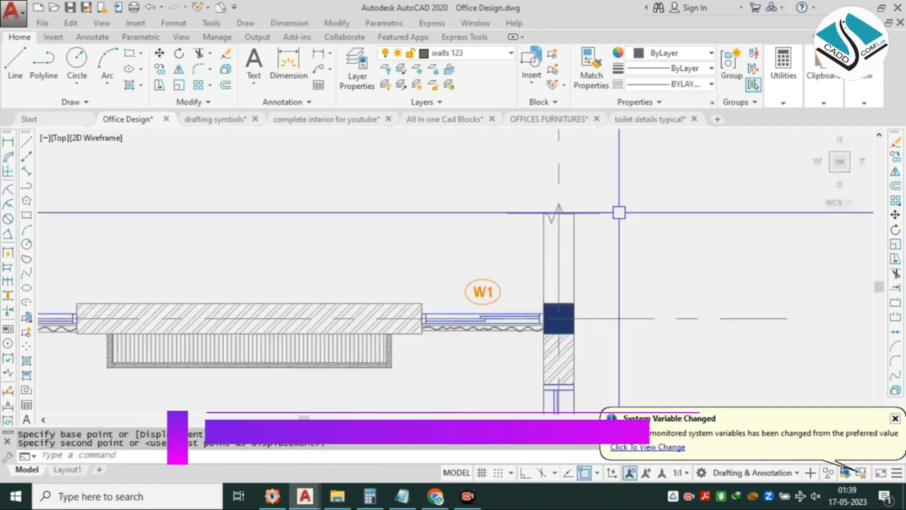
scroll(619, 212, down, 6)
key(Escape)
key(Escape)
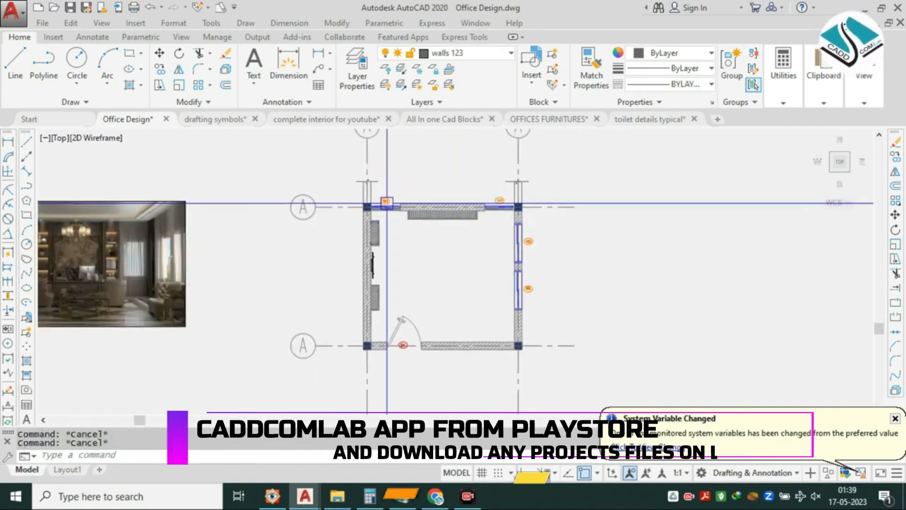
Hatch both upper wall stubs with the ANSI32 pattern at scale 1.000, filling the areas on either side of their centrelines.
scroll(386, 204, up, 4)
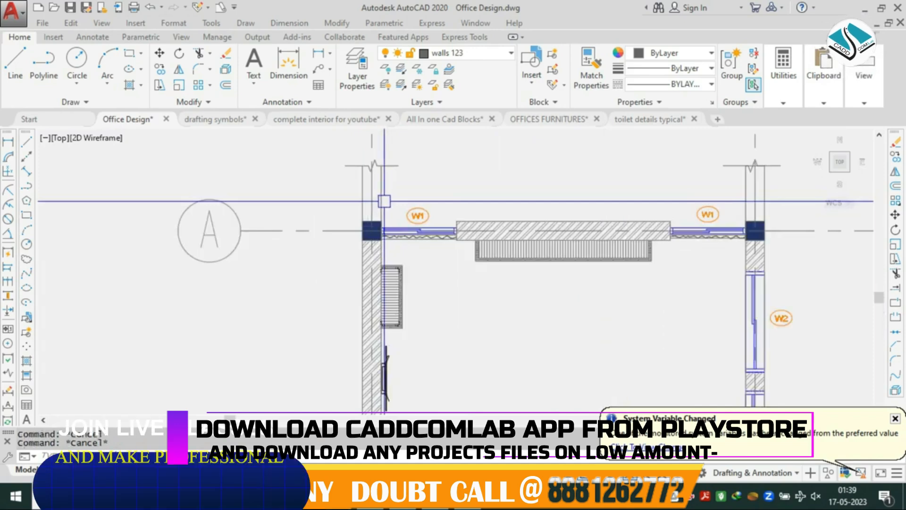
click(129, 85)
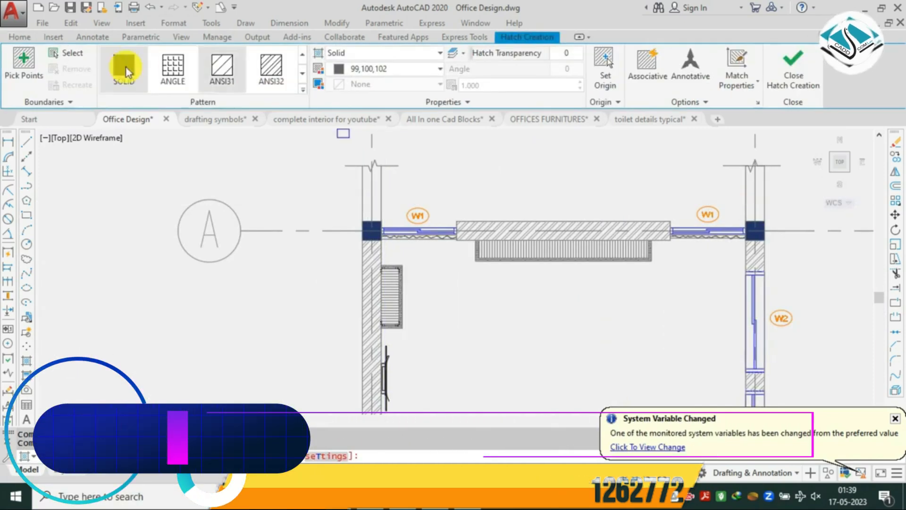
click(270, 68)
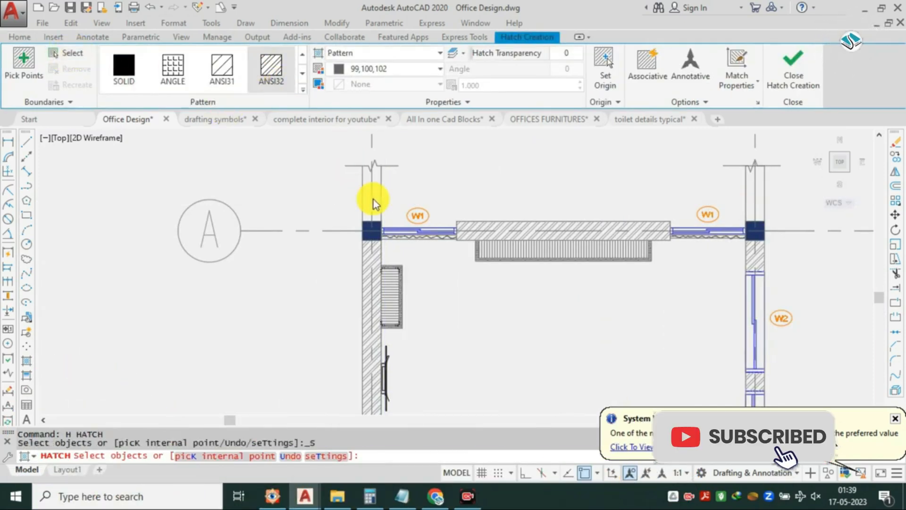
scroll(373, 200, up, 2)
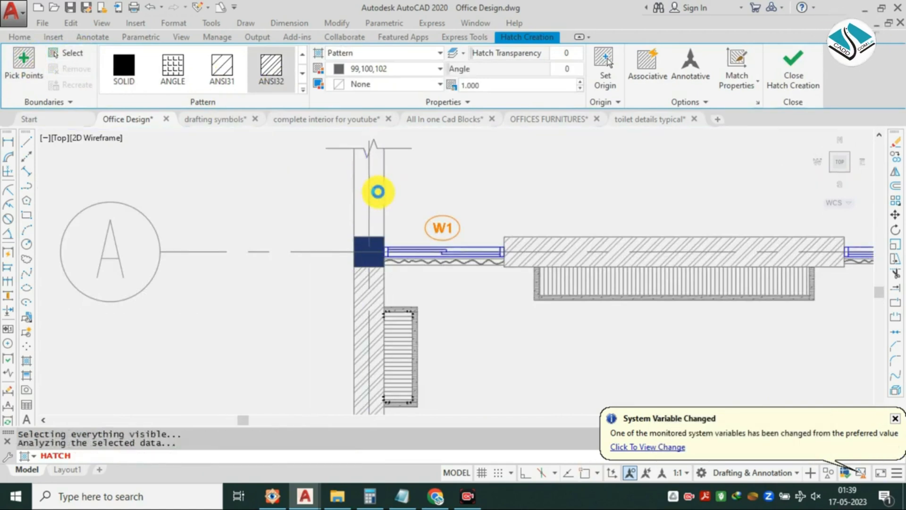
middle_drag(607, 191, 317, 178)
click(690, 184)
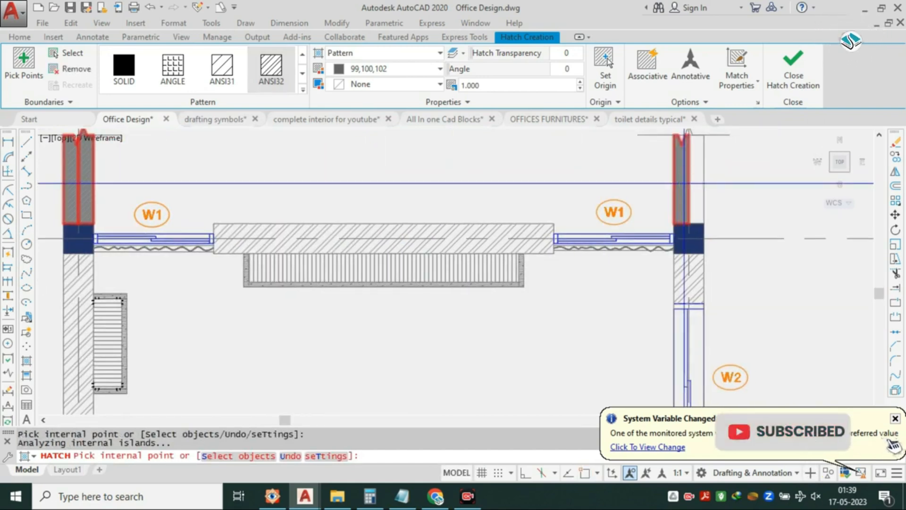
key(Return)
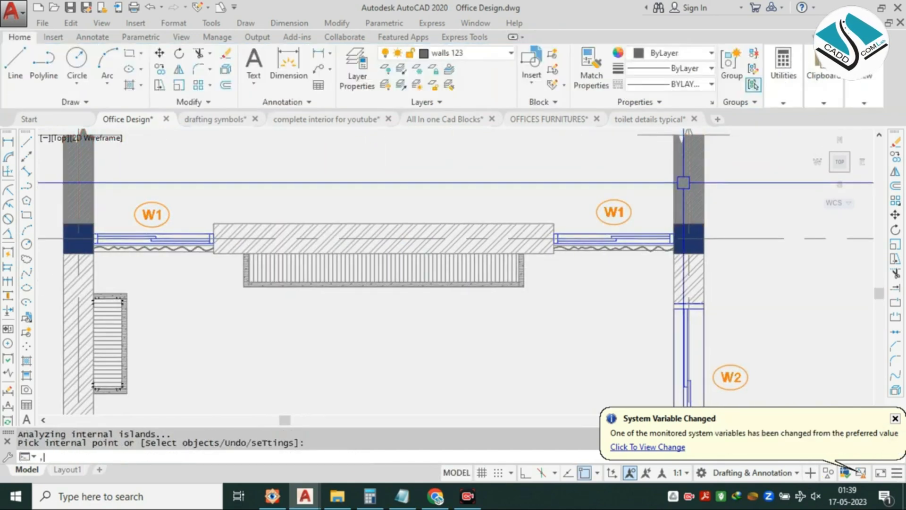
Match the right stub's hatch properties to the hatch of the upper wall between the two windows.
text(MA)
key(Return)
scroll(647, 207, up, 4)
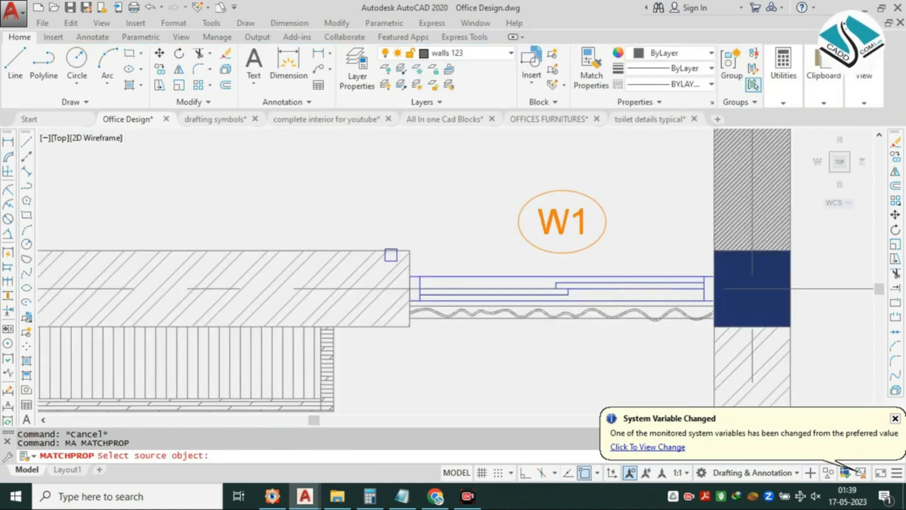
click(392, 272)
click(737, 186)
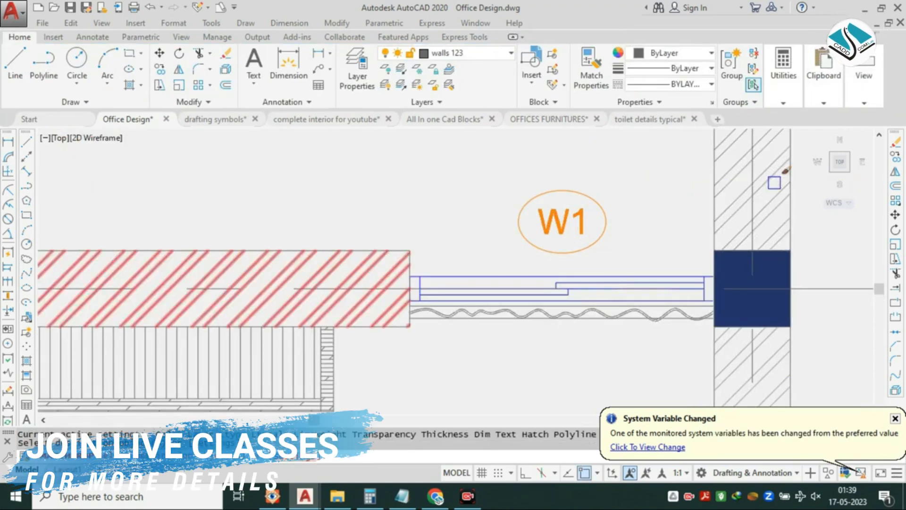
click(774, 183)
Apply the same matched hatch properties to both halves of the left wall stub and end the property matching.
scroll(708, 182, down, 8)
scroll(497, 187, up, 10)
click(418, 175)
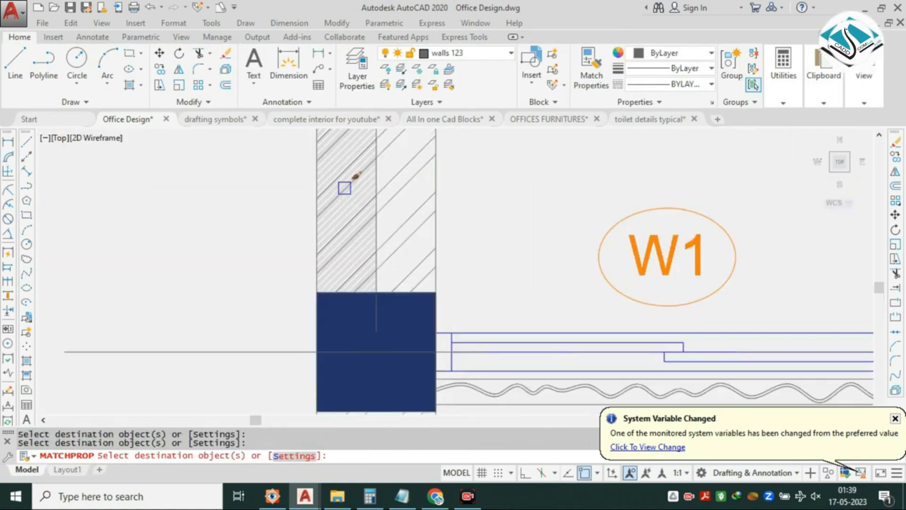
click(344, 189)
scroll(344, 188, down, 10)
key(Escape)
middle_drag(521, 251, 451, 230)
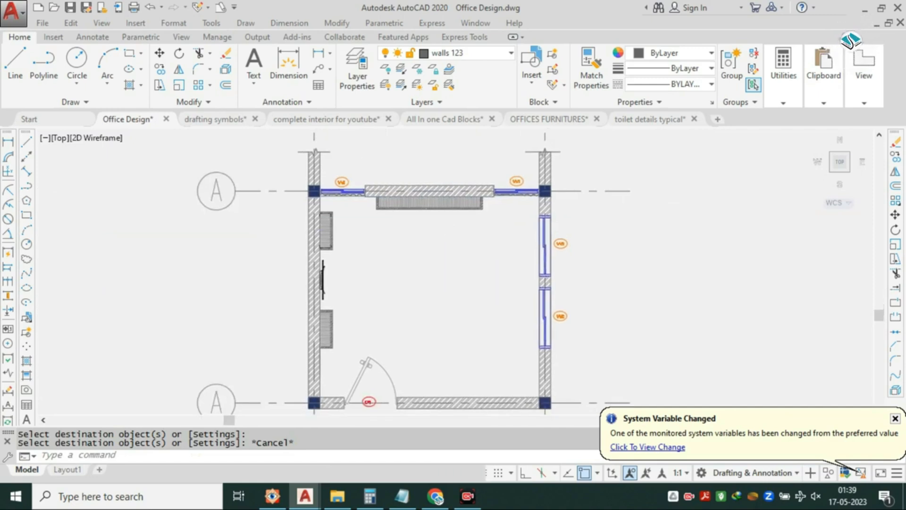
key(Escape)
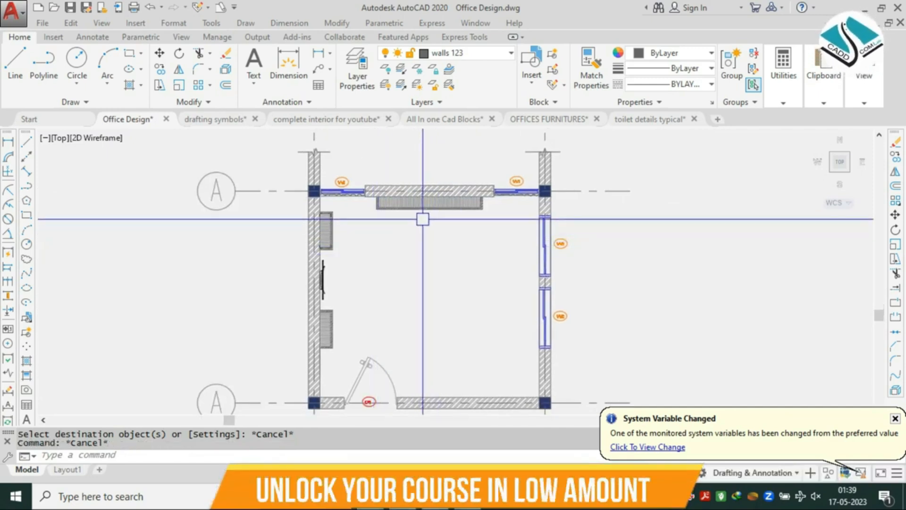
Examine the floor plan's upper wall, windows and side units against the reference office photo.
middle_drag(422, 219, 422, 240)
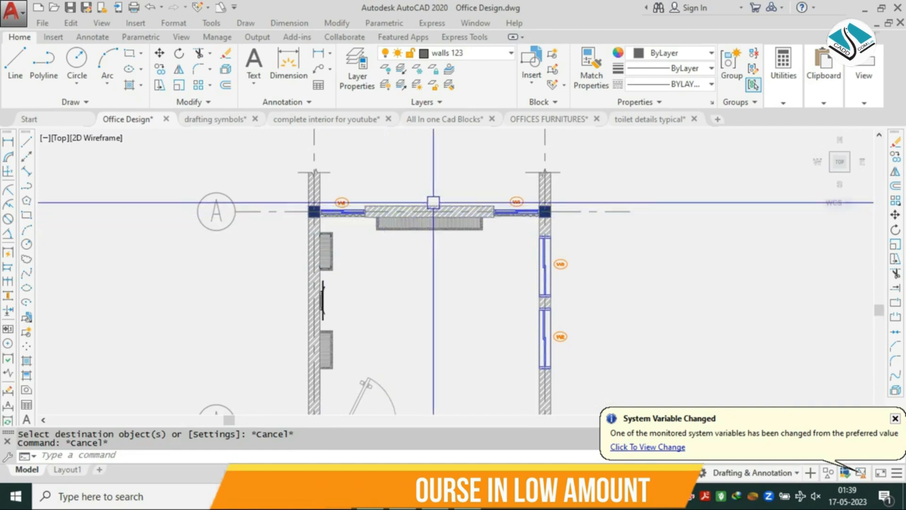
scroll(444, 203, down, 2)
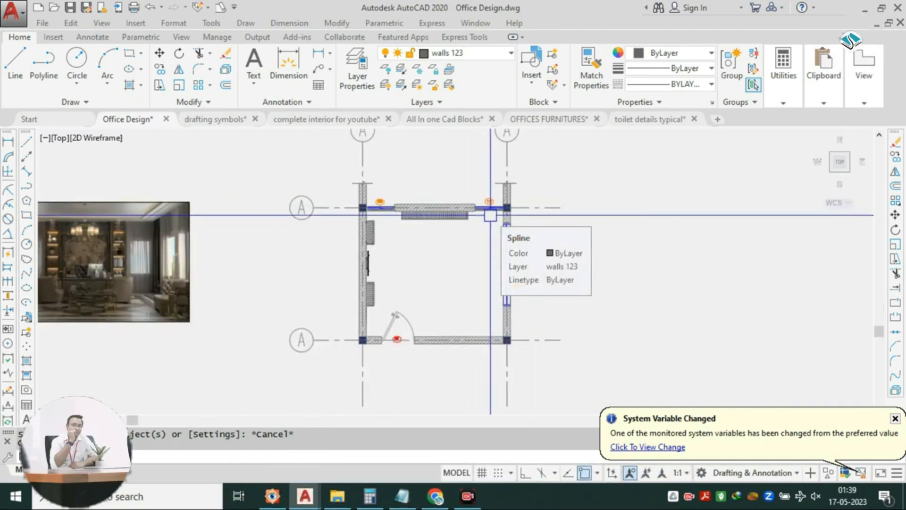
scroll(442, 222, up, 4)
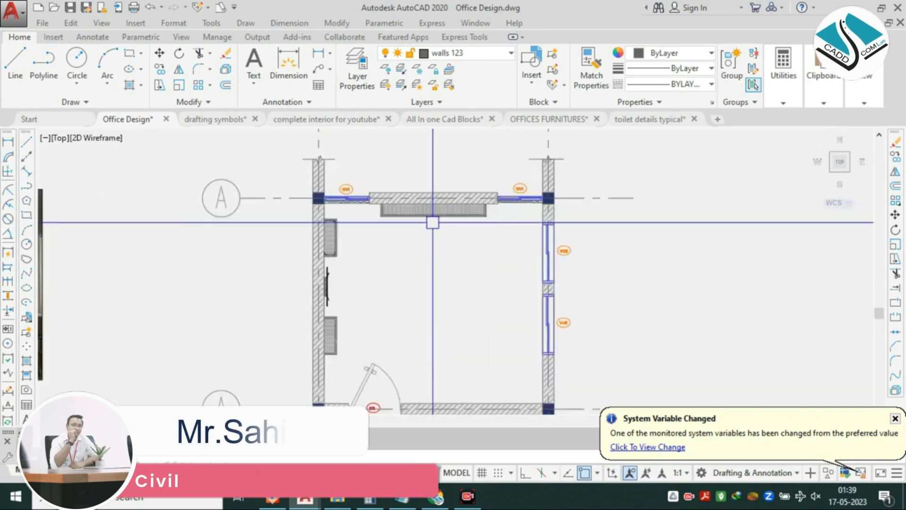
scroll(445, 222, down, 6)
scroll(230, 234, up, 6)
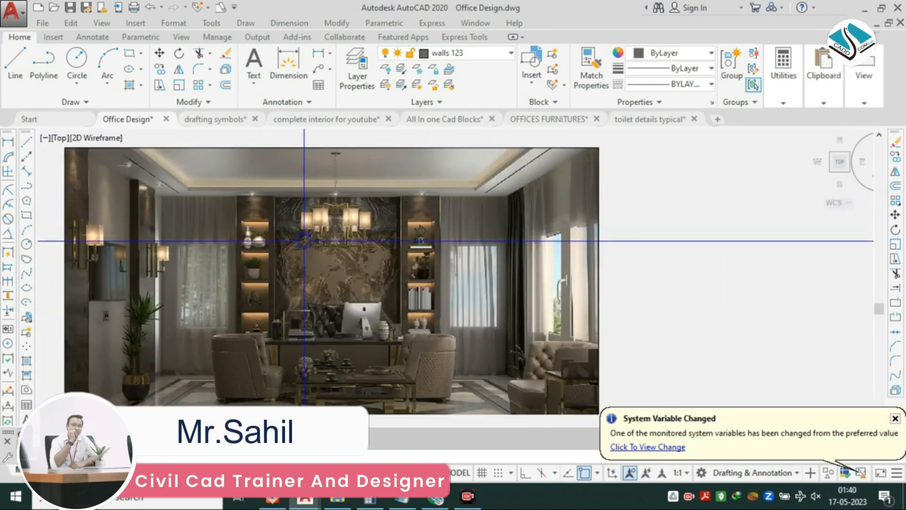
scroll(361, 312, up, 2)
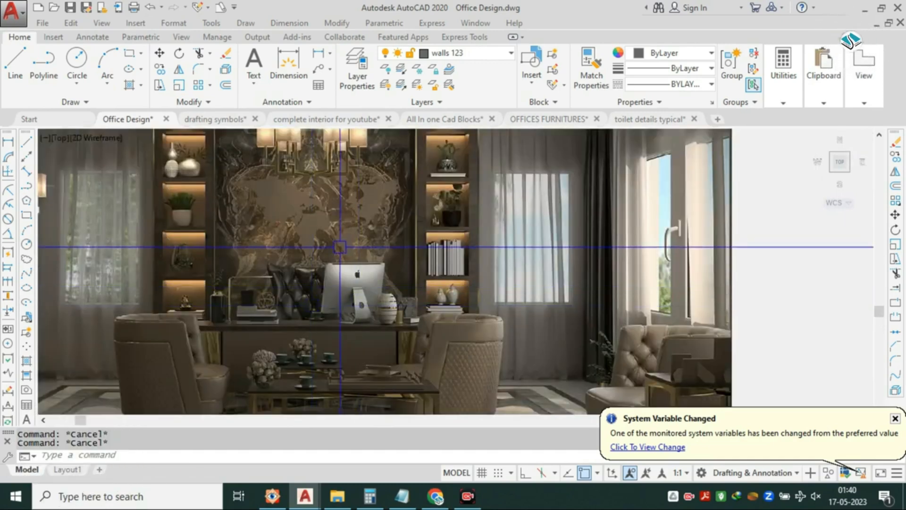
scroll(334, 225, down, 5)
scroll(566, 171, up, 5)
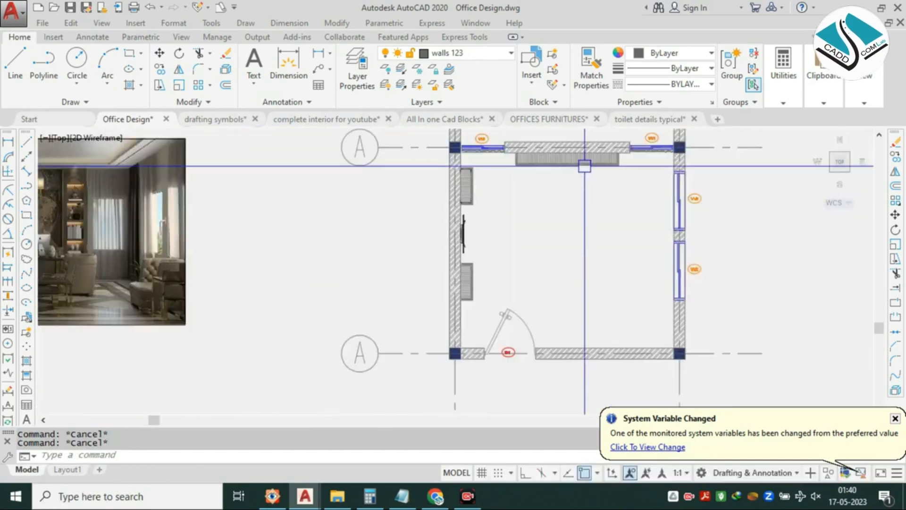
middle_drag(548, 171, 678, 209)
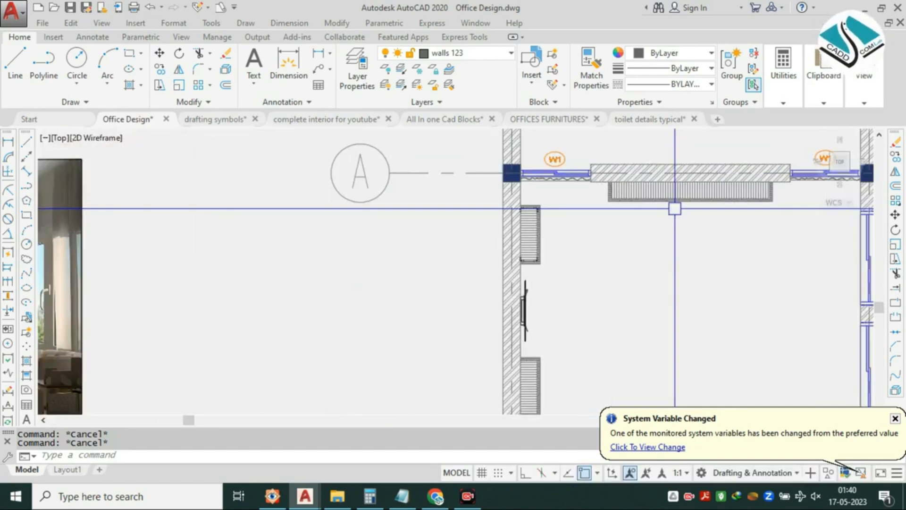
scroll(675, 209, down, 2)
middle_drag(327, 241, 446, 230)
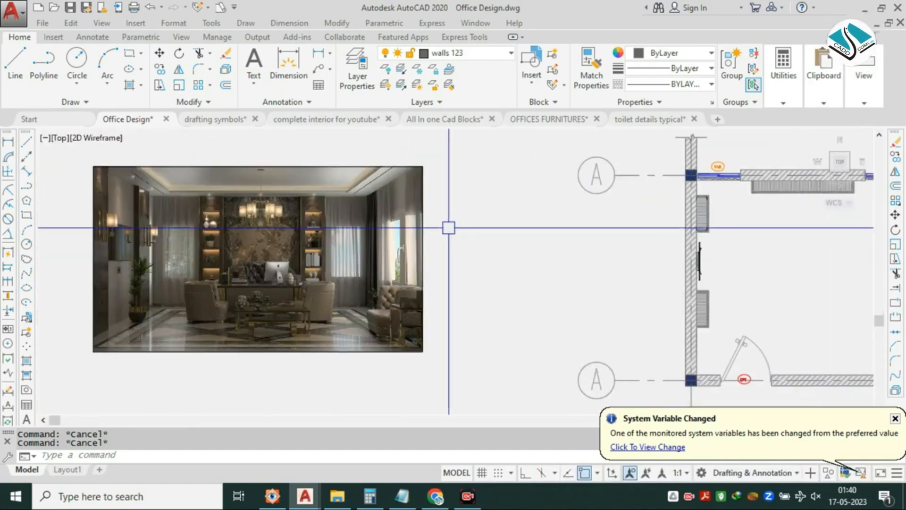
Examine the floor area of the reference office photo against the room plan.
scroll(285, 233, down, 2)
scroll(489, 239, down, 6)
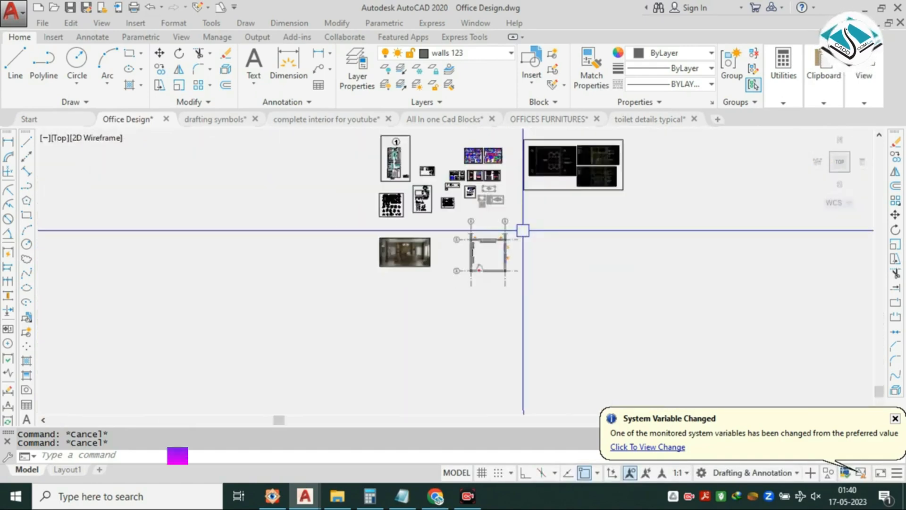
scroll(524, 222, up, 4)
scroll(313, 357, up, 4)
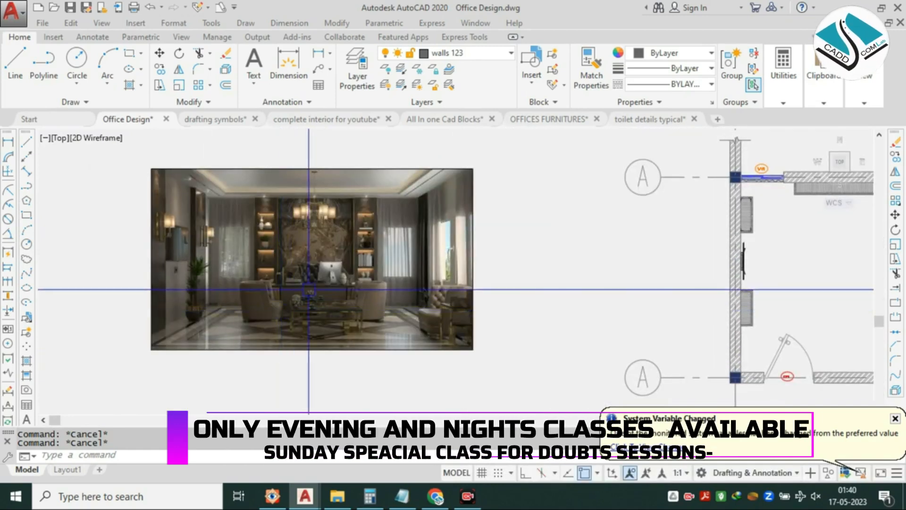
scroll(236, 356, up, 2)
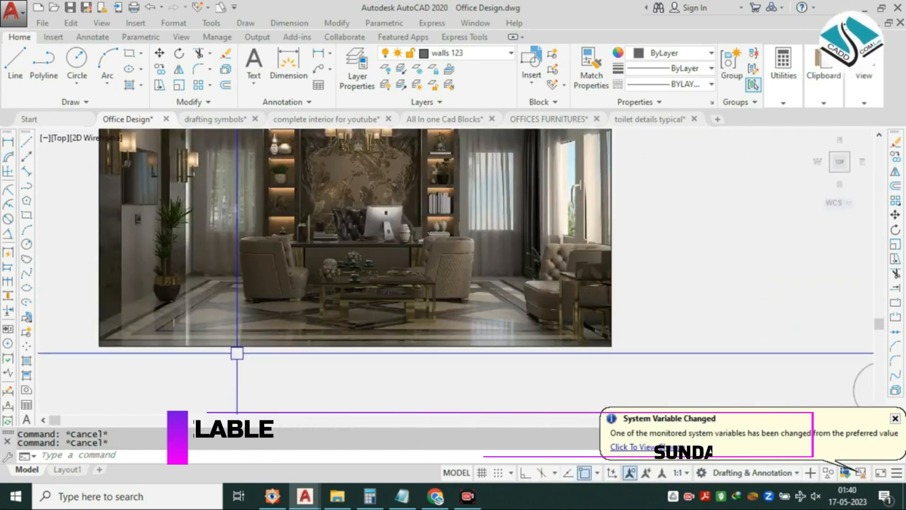
scroll(231, 317, down, 2)
mouse_move(493, 273)
middle_down()
mouse_move(250, 273)
mouse_move(163, 287)
middle_up()
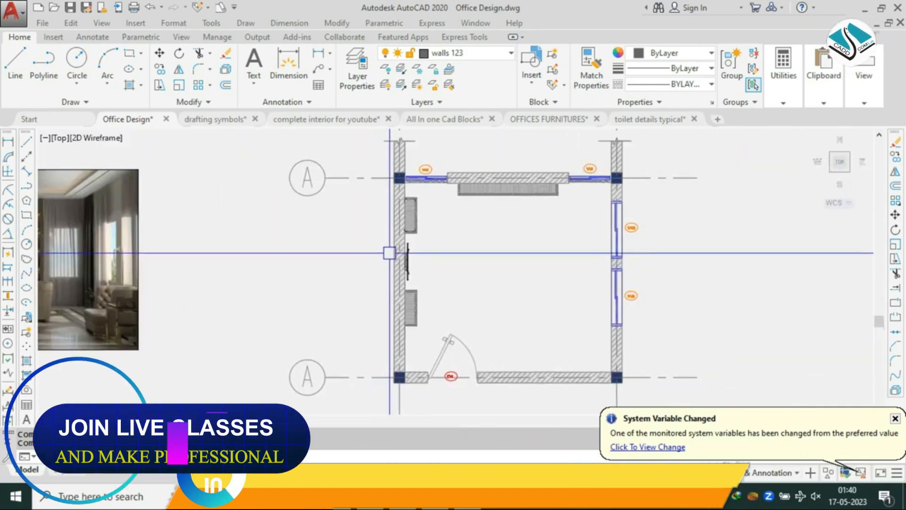
Draw a rectangle along the room's inner wall faces, from the upper-left column corner to the lower-right column corner.
text(rec)
key(space)
scroll(410, 176, up, 2)
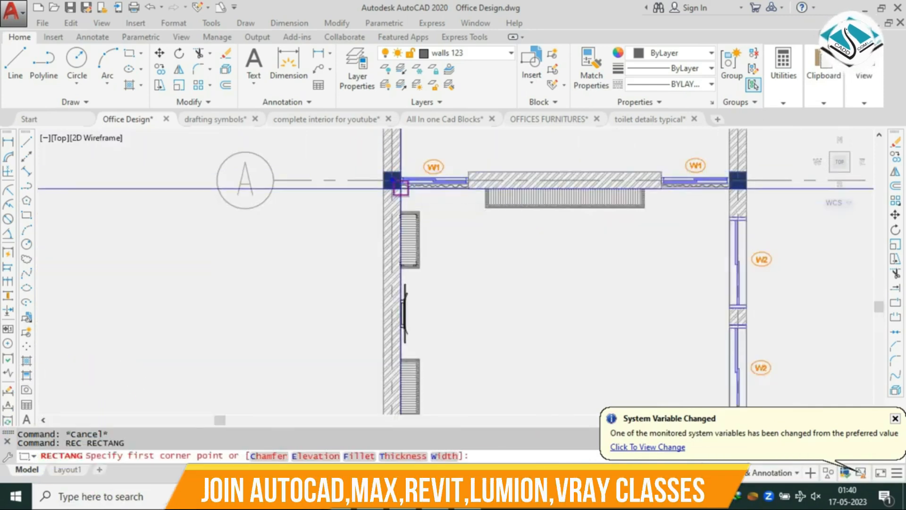
click(401, 188)
scroll(451, 236, down, 2)
scroll(638, 398, up, 3)
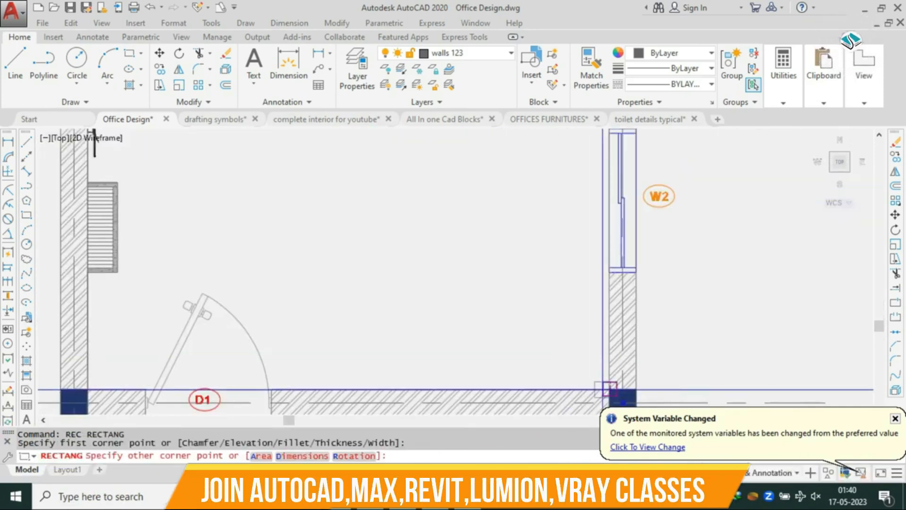
click(609, 389)
scroll(565, 347, down, 2)
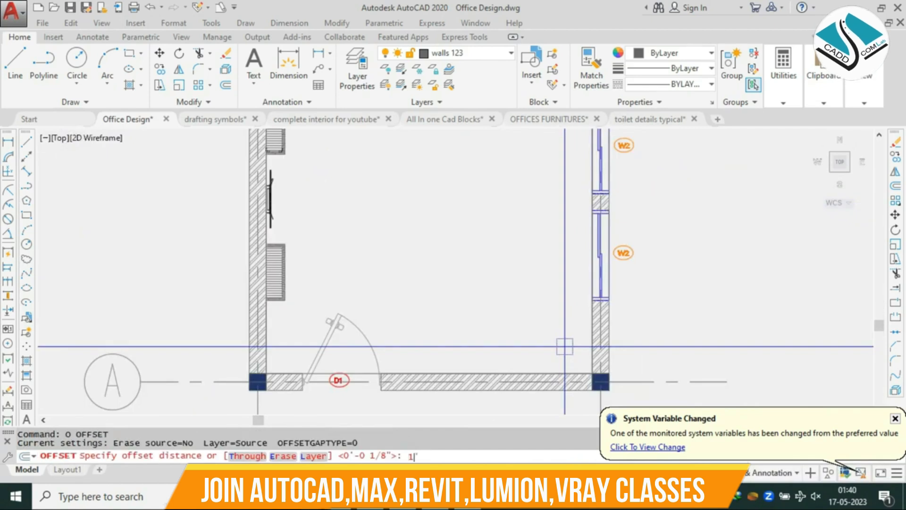
click(593, 283)
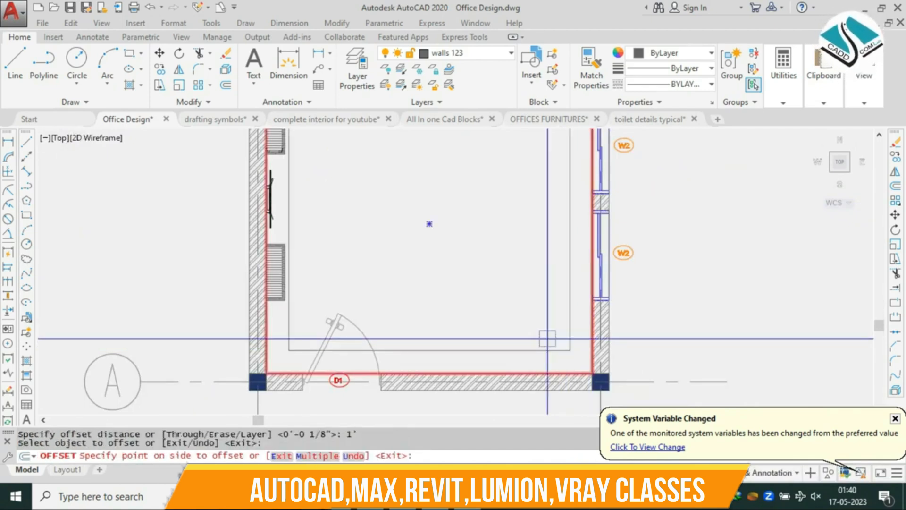
key(Escape)
Offset the room's inner rectangle 1'6" inward as a floor border and end the command.
text(O)
key(Return)
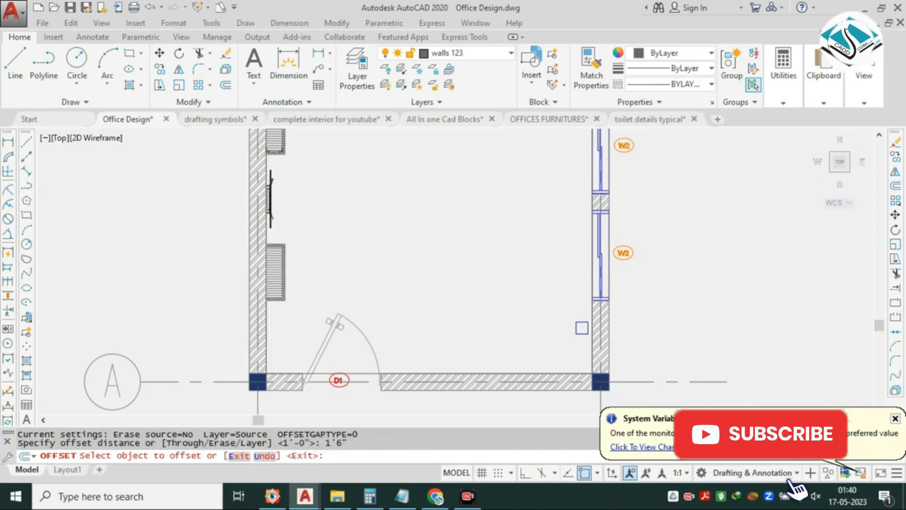
click(588, 326)
click(548, 326)
scroll(523, 319, down, 3)
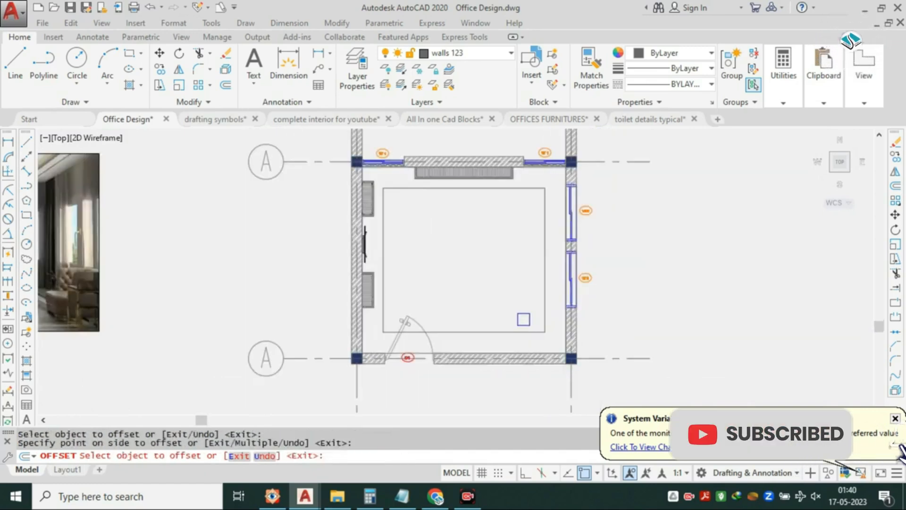
key(Escape)
Examine the reference office photo and the ornamental floor patterns among the blocks above the plan.
middle_drag(493, 295, 503, 274)
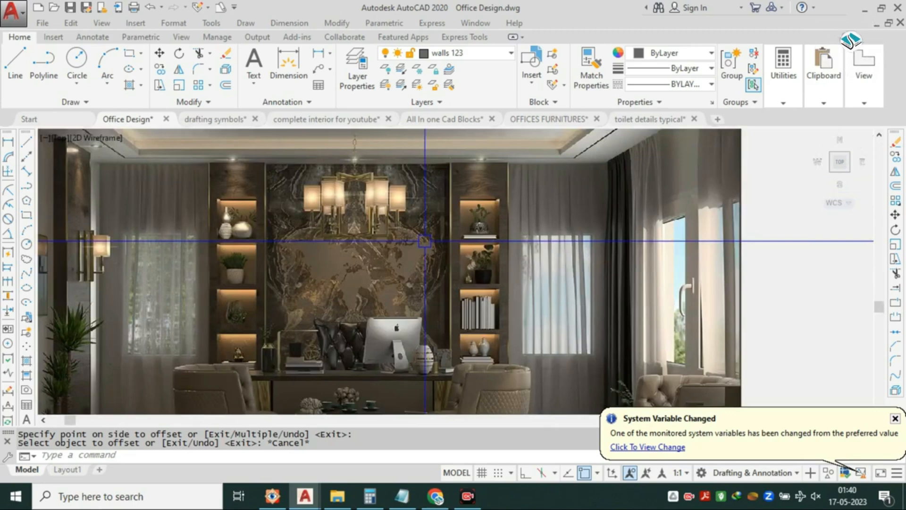
scroll(368, 229, down, 10)
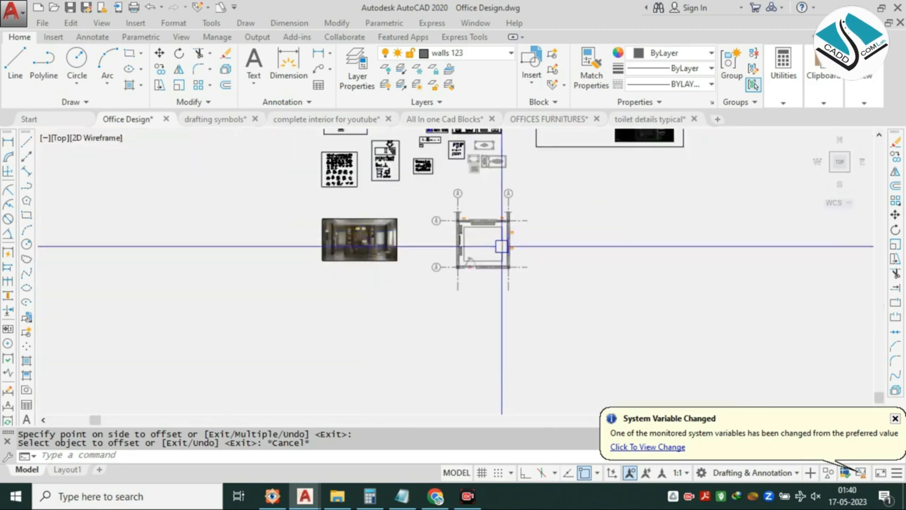
scroll(505, 244, up, 2)
scroll(447, 221, up, 2)
scroll(441, 218, up, 2)
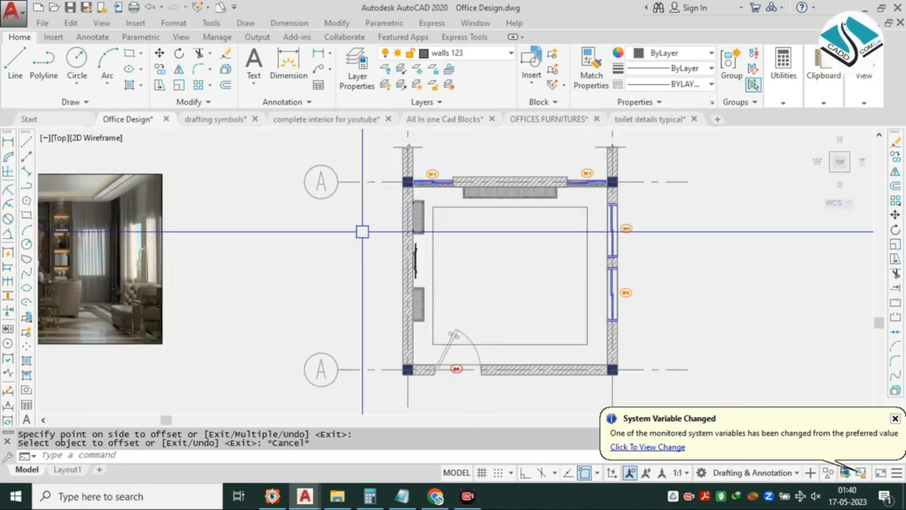
scroll(362, 231, down, 6)
middle_drag(450, 180, 405, 263)
scroll(346, 241, up, 6)
scroll(369, 230, up, 4)
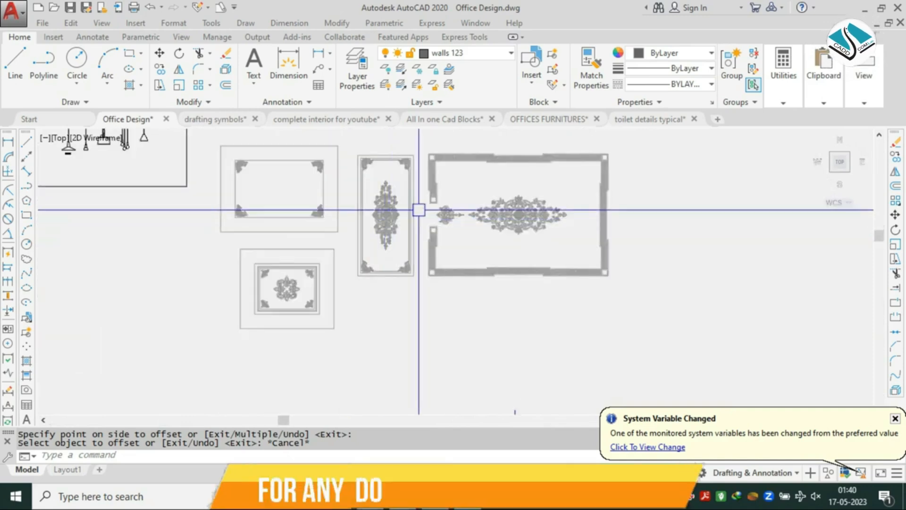
middle_drag(531, 187, 515, 196)
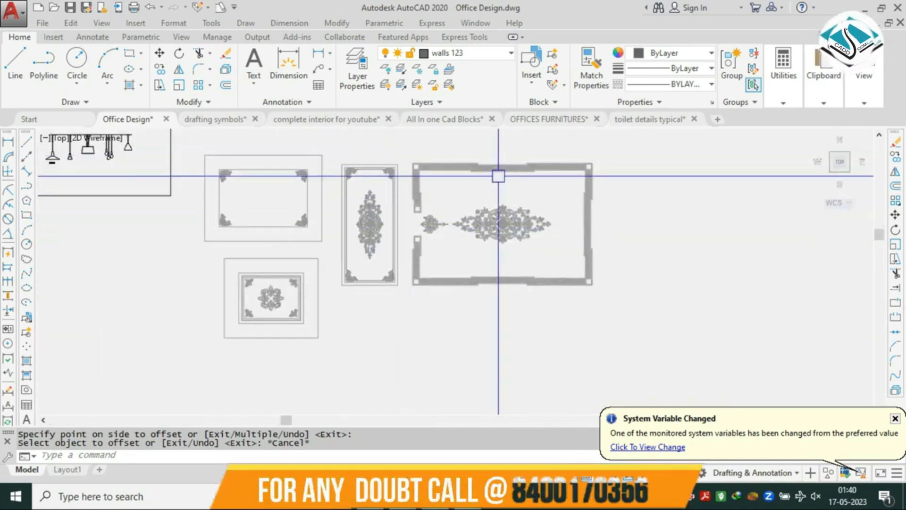
Move the large ornamental frame with its central medallion from the pattern blocks to the empty area right of the room plan.
scroll(491, 170, up, 3)
scroll(694, 143, down, 1)
click(706, 146)
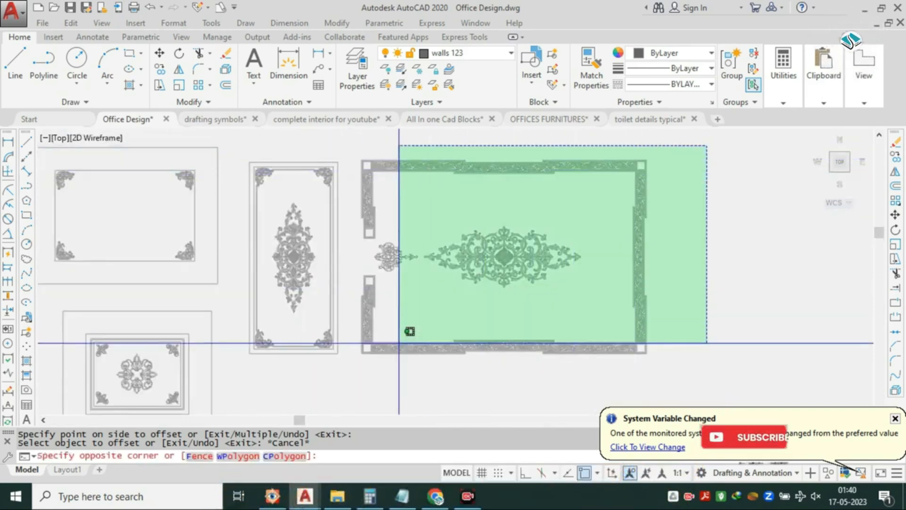
click(357, 378)
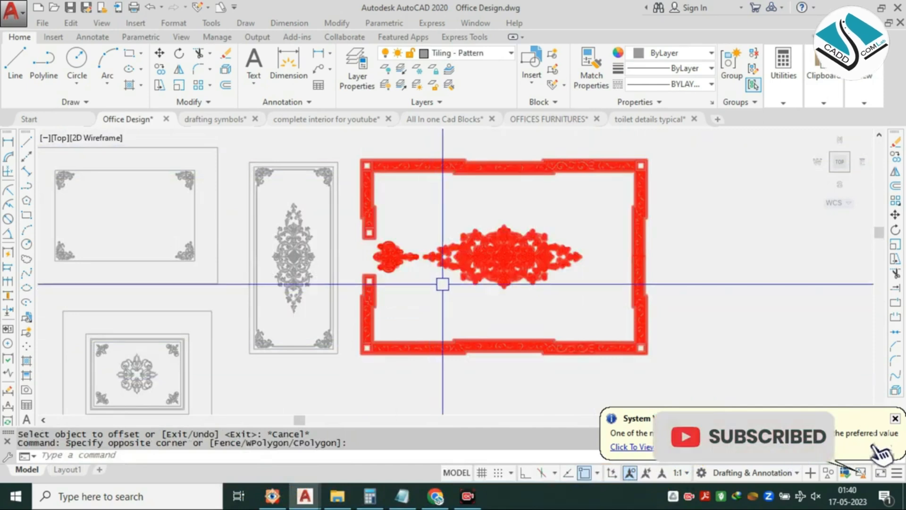
text(m)
key(Return)
click(506, 376)
scroll(423, 192, down, 5)
middle_drag(469, 326, 435, 166)
middle_drag(422, 303, 418, 151)
key(Escape)
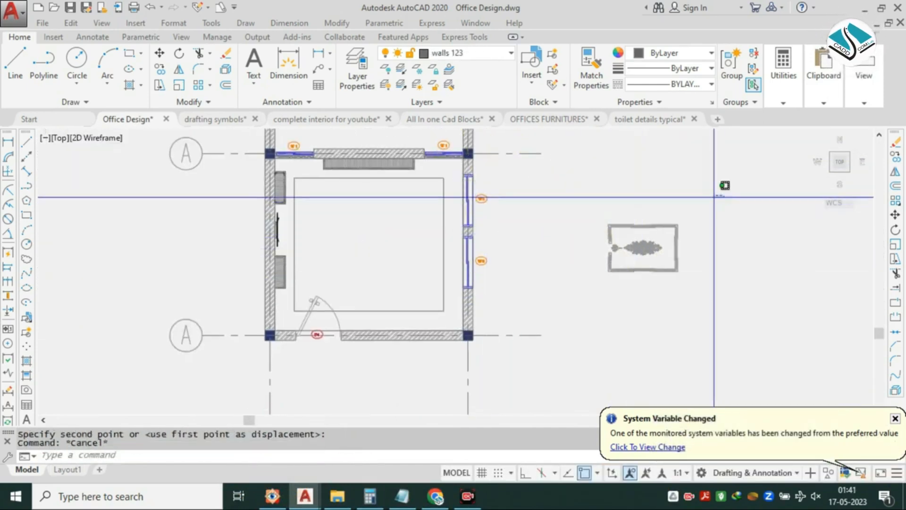
Scale up the moved frame-and-medallion pattern to about the width of the room's inner border rectangle.
click(577, 288)
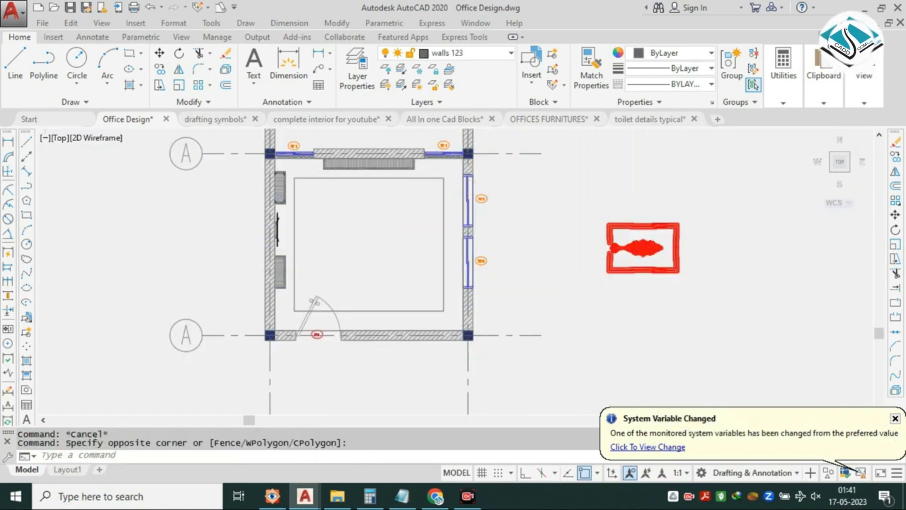
click(690, 217)
text(sc)
key(Return)
click(642, 255)
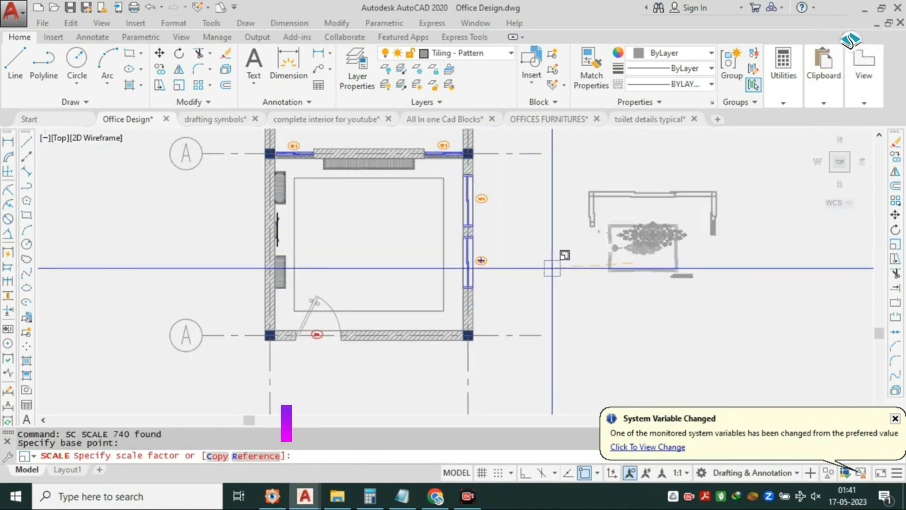
click(552, 268)
Move the small double-framed pattern with the square medallion from the blocks to the area above and right of the enlarged pattern.
mouse_move(418, 204)
middle_down()
mouse_move(482, 275)
mouse_move(531, 370)
middle_up()
middle_drag(471, 225, 488, 315)
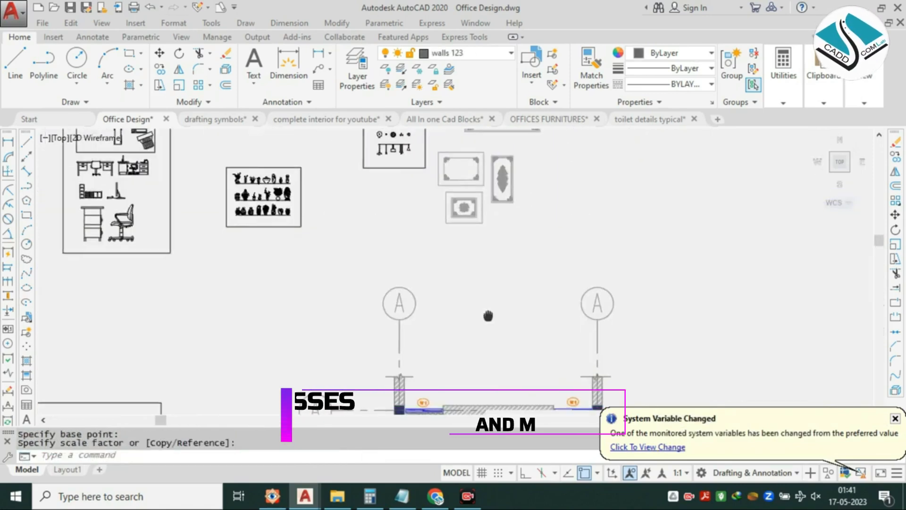
scroll(507, 265, up, 4)
scroll(461, 284, up, 4)
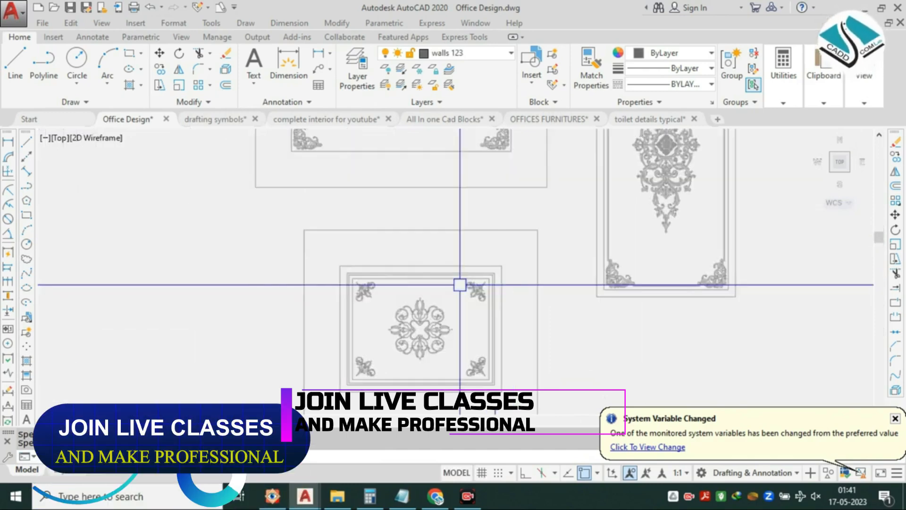
scroll(555, 250, down, 2)
middle_drag(555, 251, 513, 182)
click(512, 162)
click(341, 308)
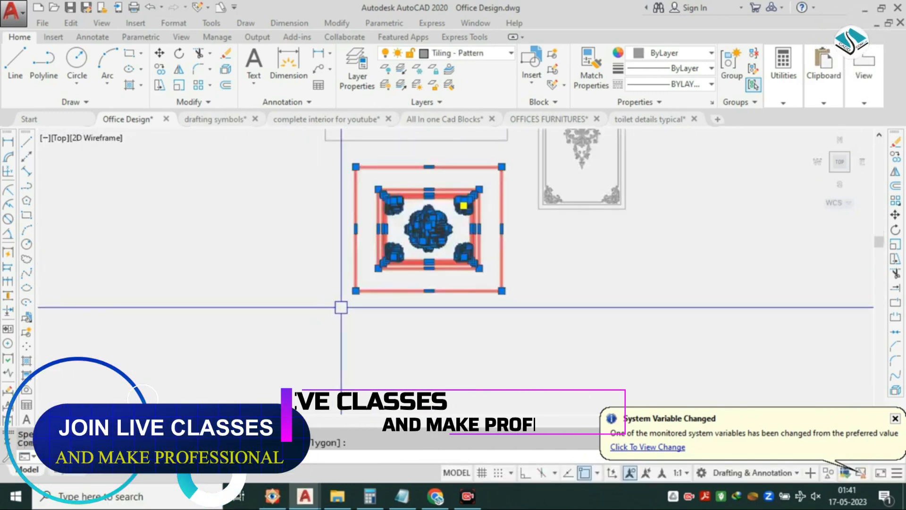
text(m)
key(space)
click(459, 249)
scroll(384, 203, down, 10)
middle_drag(484, 387, 477, 362)
scroll(517, 251, up, 4)
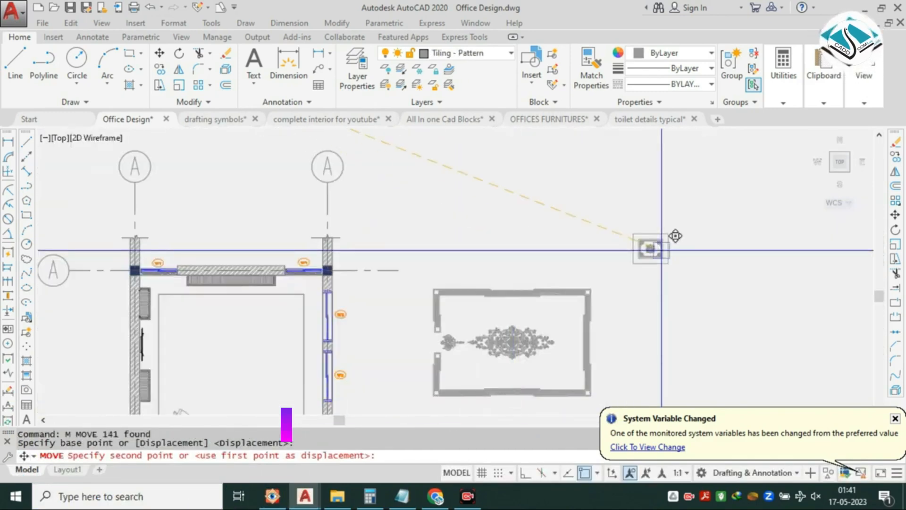
key(Escape)
Scale up the square-medallion pattern until it is slightly wider than the room plan.
click(708, 176)
click(626, 245)
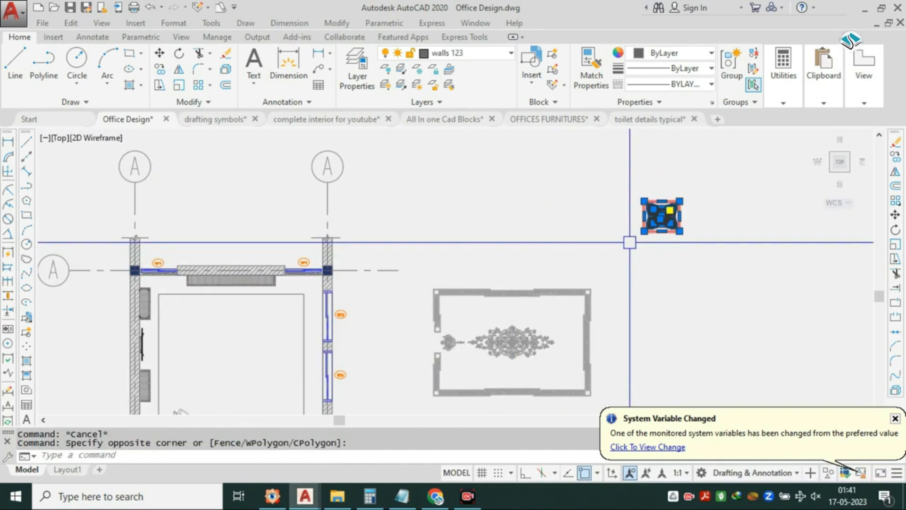
text(sc)
key(space)
click(627, 245)
click(542, 214)
Examine the reference photo, the enlarged patterns beside the plan and the remaining ornamental pattern blocks.
scroll(542, 214, down, 2)
scroll(344, 202, down, 3)
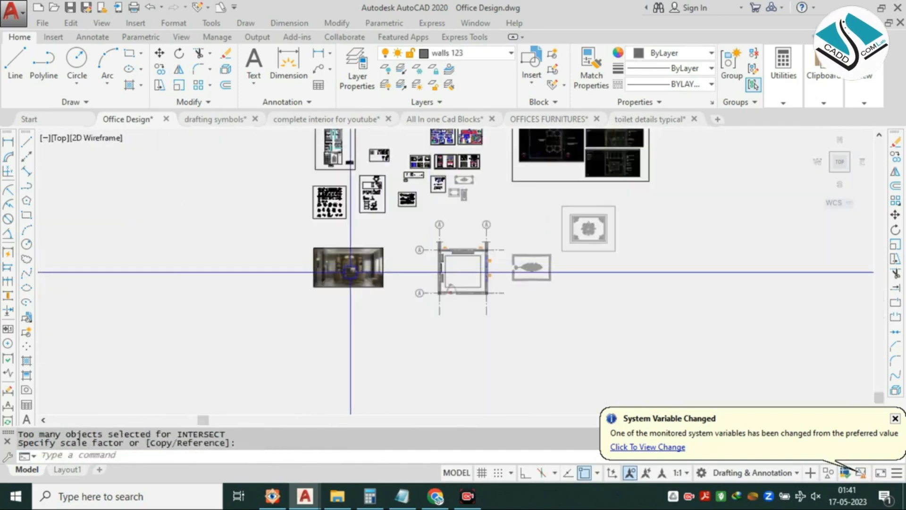
scroll(346, 298, up, 6)
scroll(320, 307, down, 3)
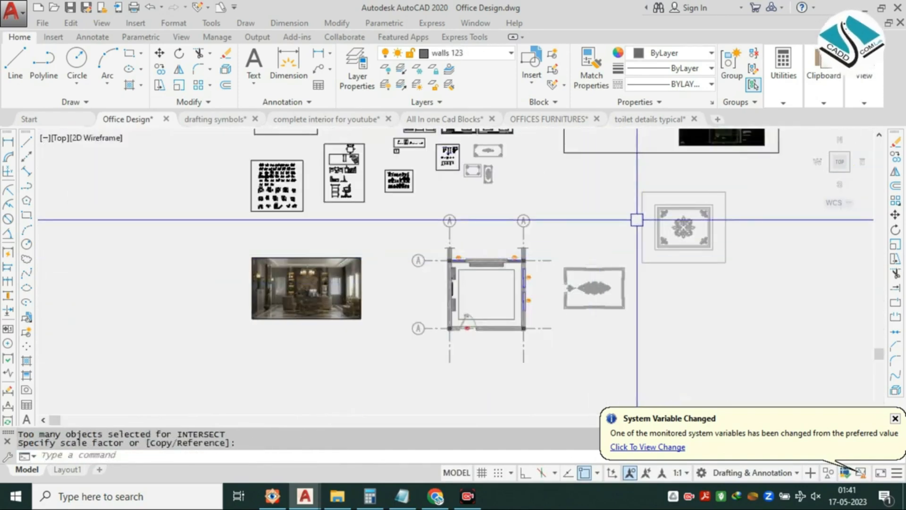
middle_drag(636, 221, 573, 366)
middle_drag(486, 195, 473, 344)
scroll(460, 188, down, 2)
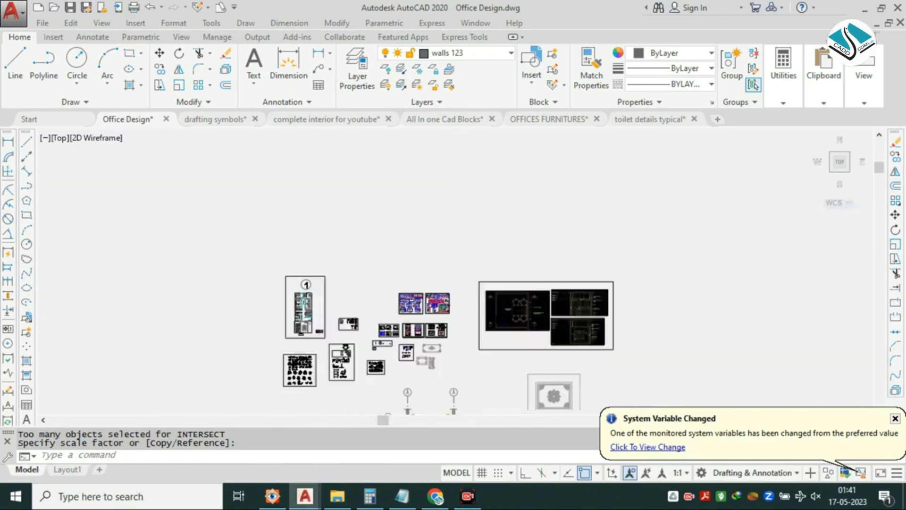
scroll(390, 239, up, 9)
middle_drag(366, 225, 407, 286)
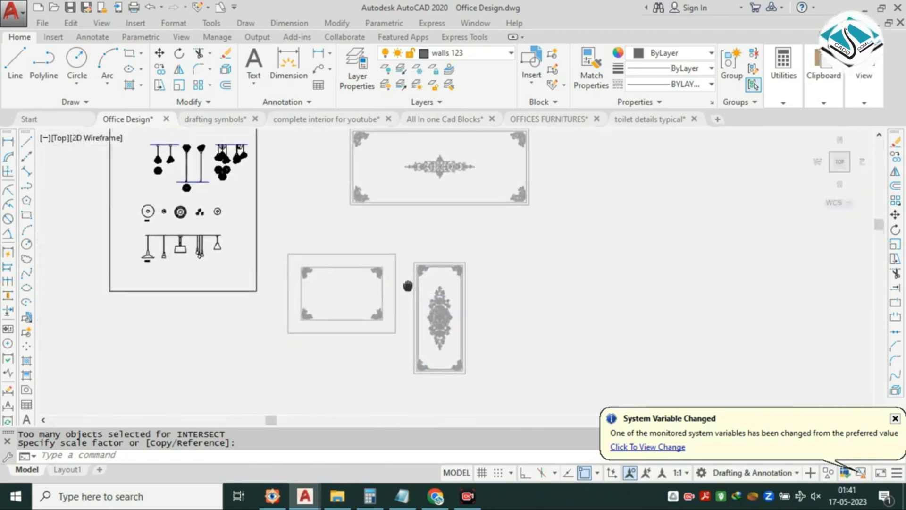
middle_drag(442, 181, 440, 224)
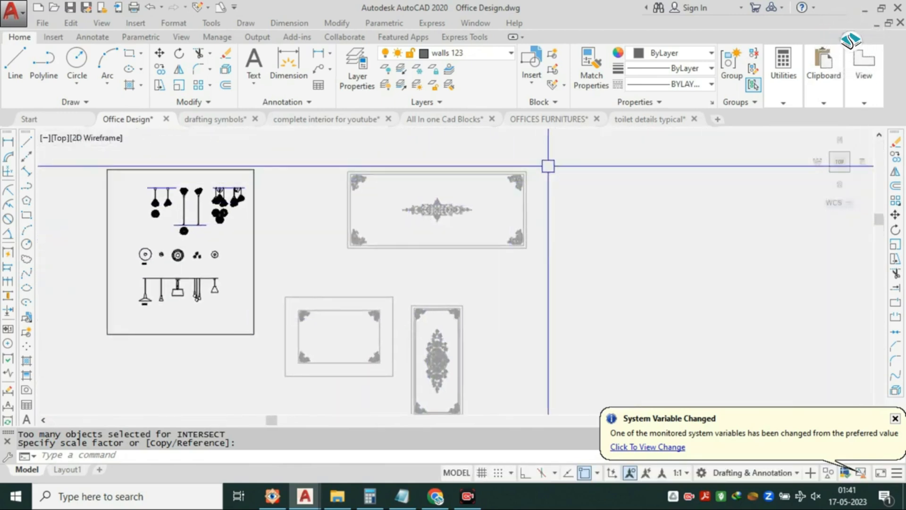
click(563, 152)
click(322, 256)
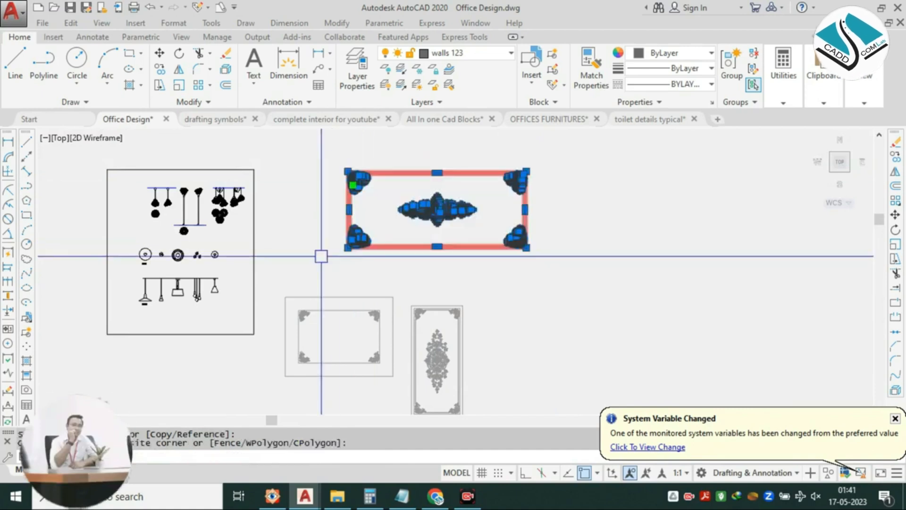
scroll(399, 236, down, 5)
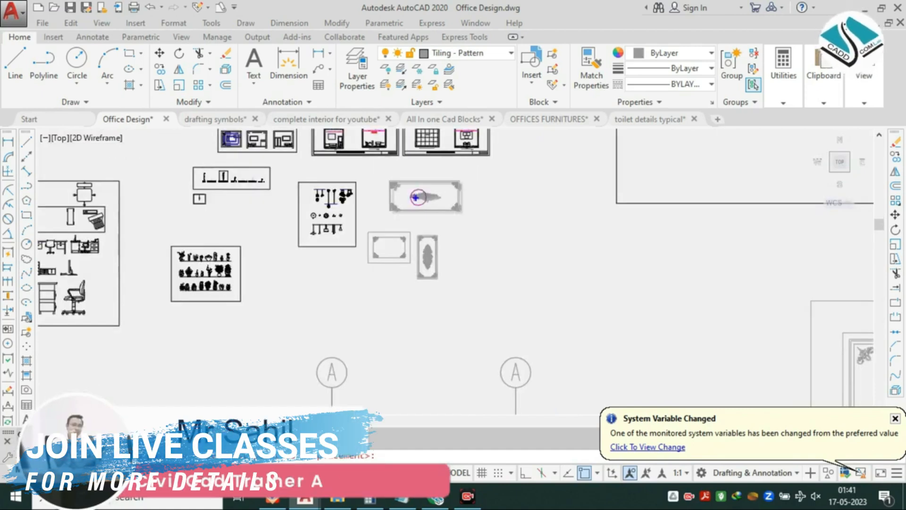
scroll(407, 200, up, 4)
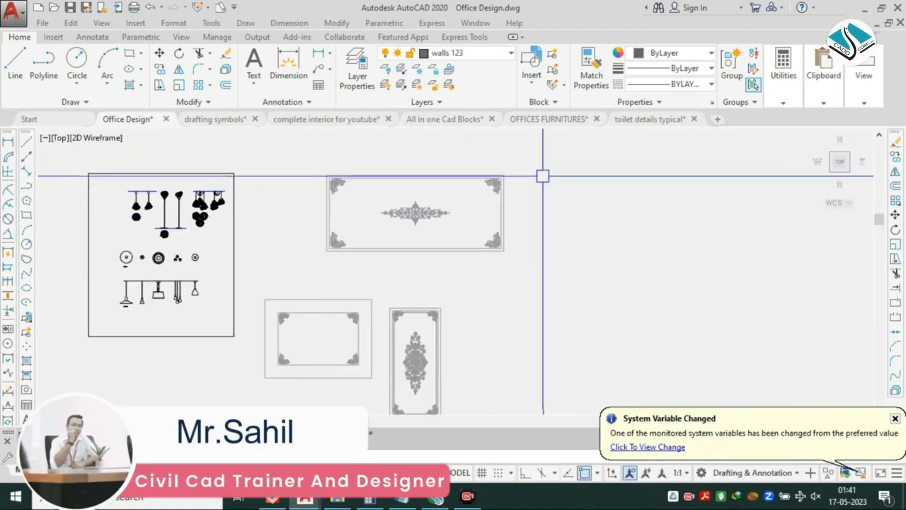
Move the wide double-framed pattern with ornate corners and a slim horizontal medallion from the blocks to the empty area below and right of the plan.
click(544, 170)
click(321, 256)
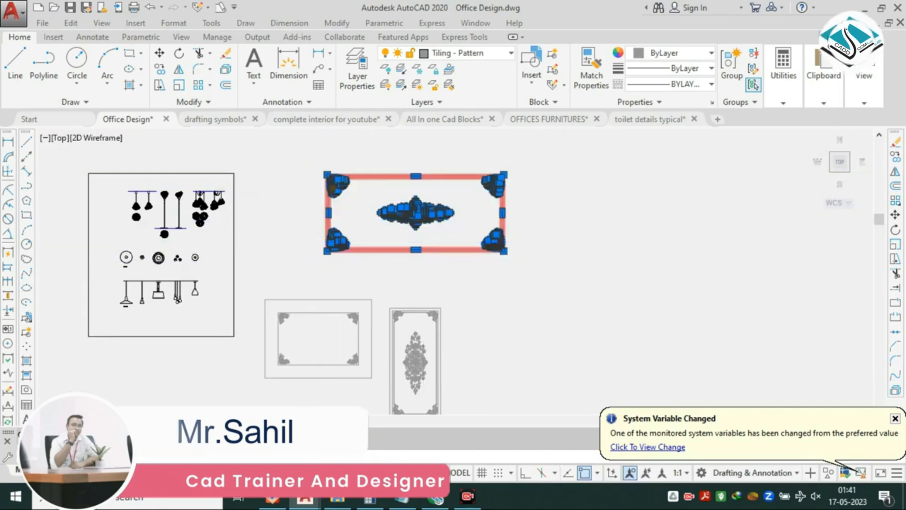
text(m)
key(space)
click(412, 213)
scroll(413, 181, down, 8)
scroll(448, 274, up, 3)
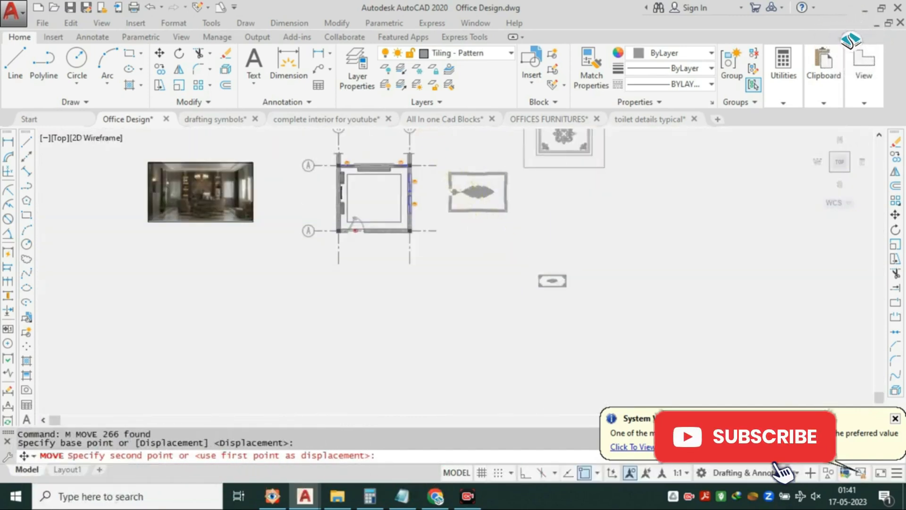
click(476, 192)
middle_drag(554, 197, 525, 283)
scroll(556, 195, up, 4)
key(Escape)
scroll(569, 204, down, 6)
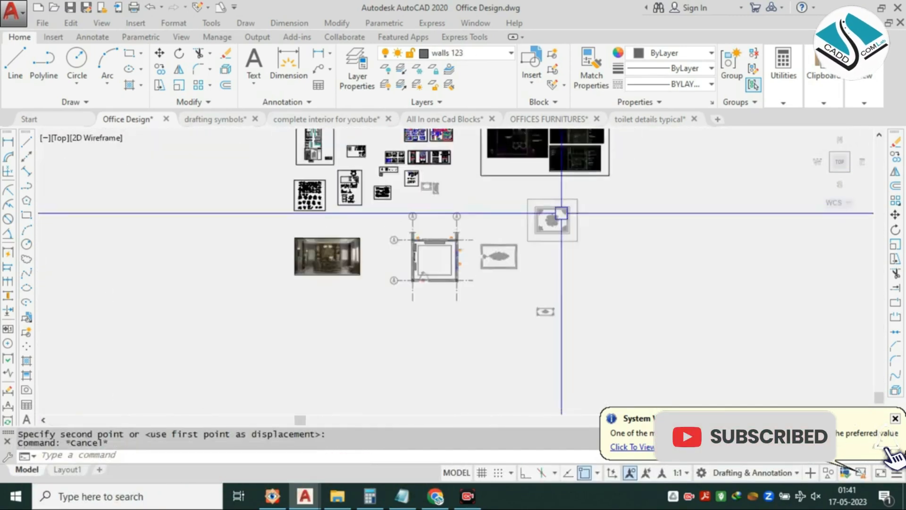
Scale up the moved wide double-framed pattern until it is wider than the room plan.
scroll(491, 251, up, 6)
scroll(455, 203, up, 3)
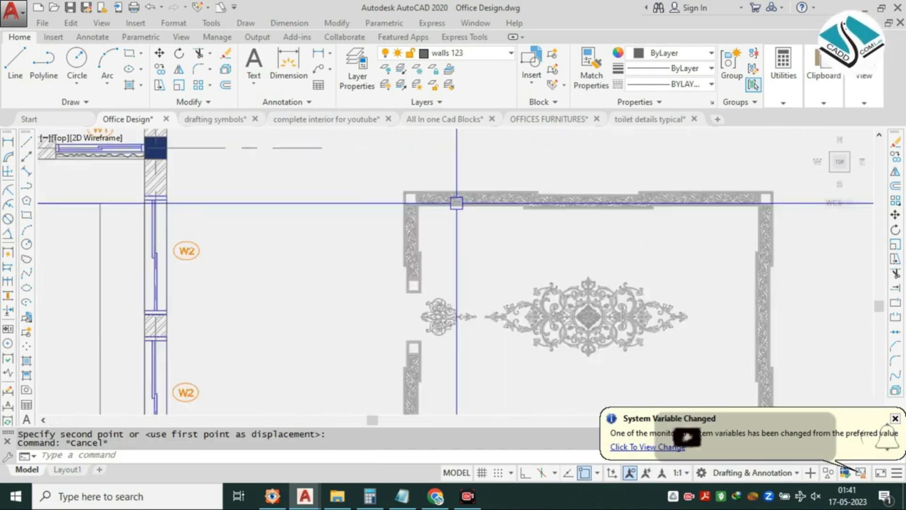
scroll(494, 197, down, 5)
scroll(570, 192, down, 5)
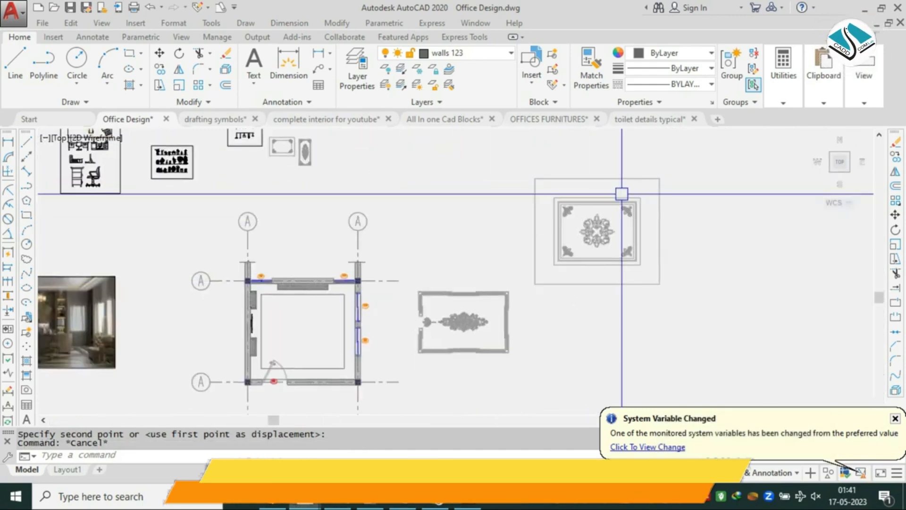
middle_drag(581, 280, 574, 263)
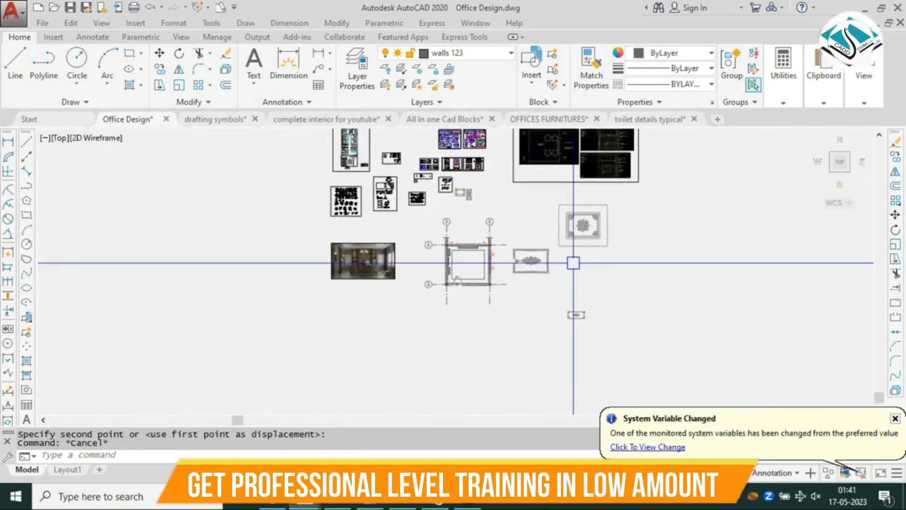
scroll(574, 263, up, 5)
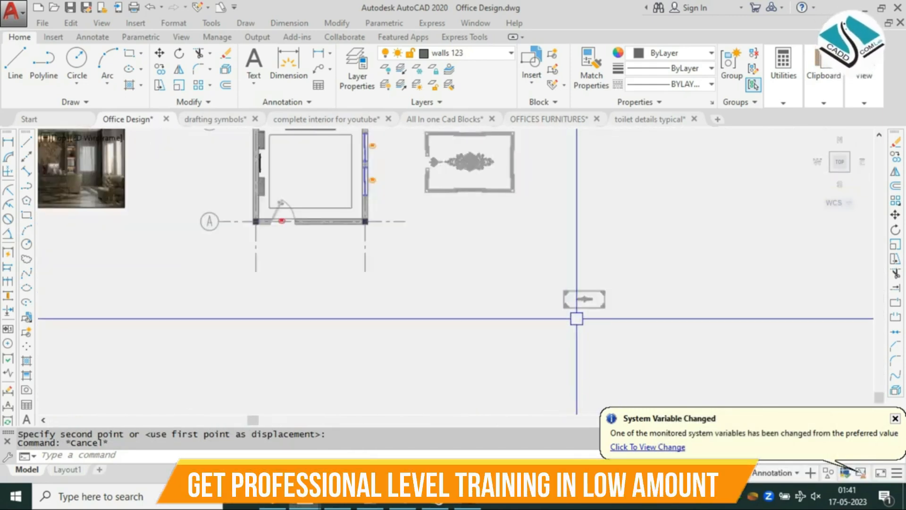
click(667, 252)
text(SC)
key(Return)
click(524, 289)
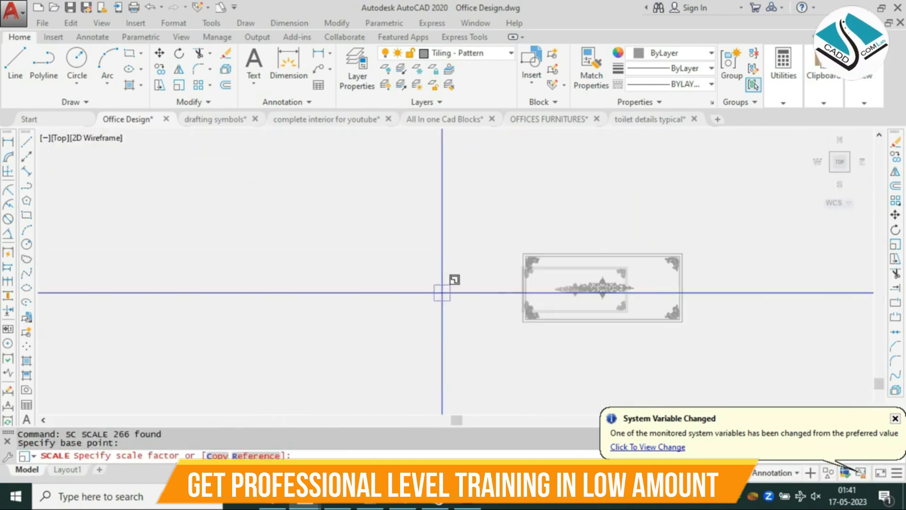
click(341, 287)
Group the frame, corner ornaments and medallion of the enlarged wide pattern.
scroll(480, 282, down, 2)
scroll(512, 282, down, 3)
click(700, 222)
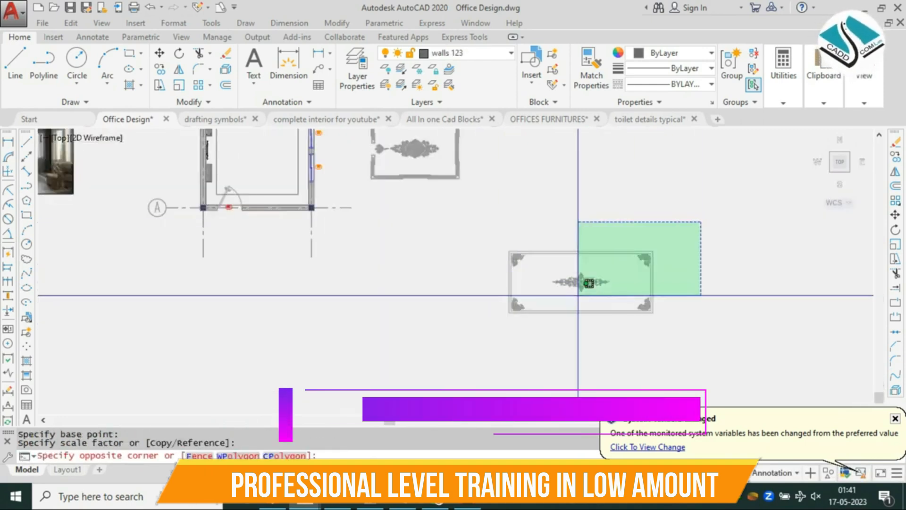
click(579, 307)
key(ctrl+shift+g)
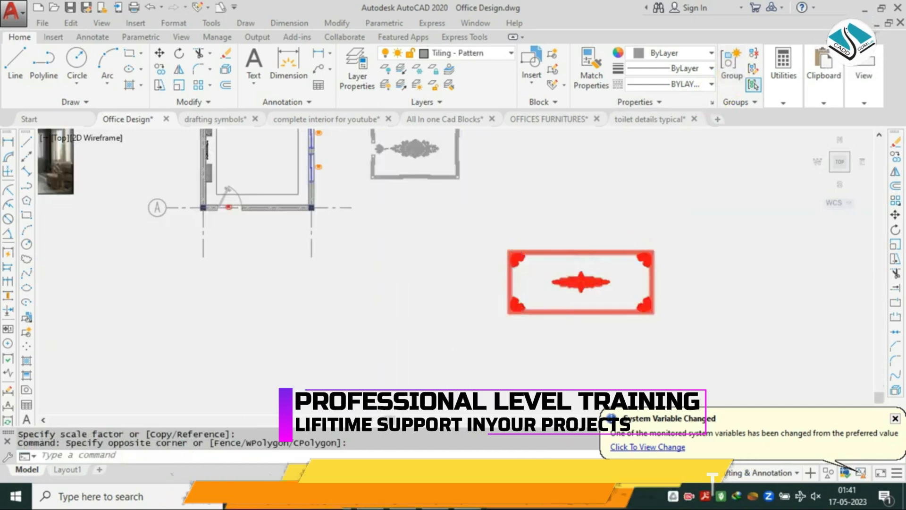
Move the wide pattern by its medallion's centre onto the middle of the room's inner border rectangle.
click(651, 209)
click(585, 274)
text(m)
key(Return)
click(581, 281)
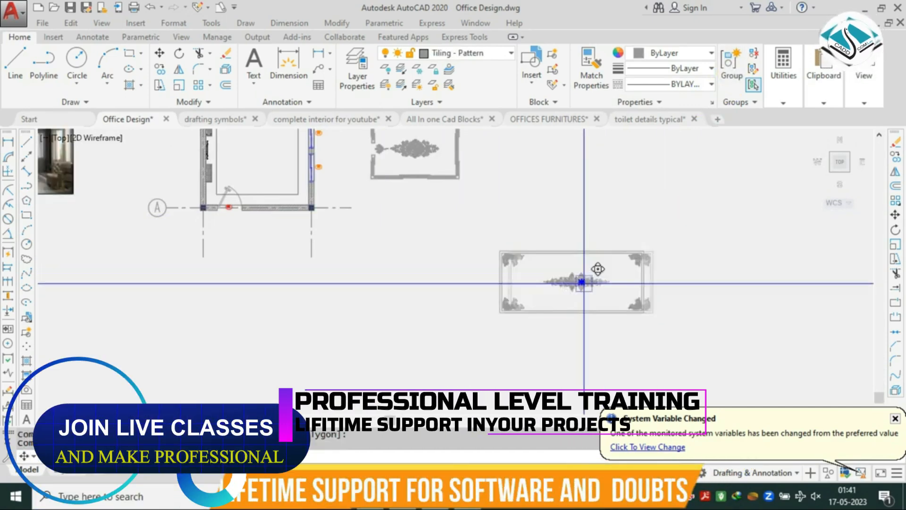
middle_drag(584, 282, 747, 373)
scroll(453, 264, up, 2)
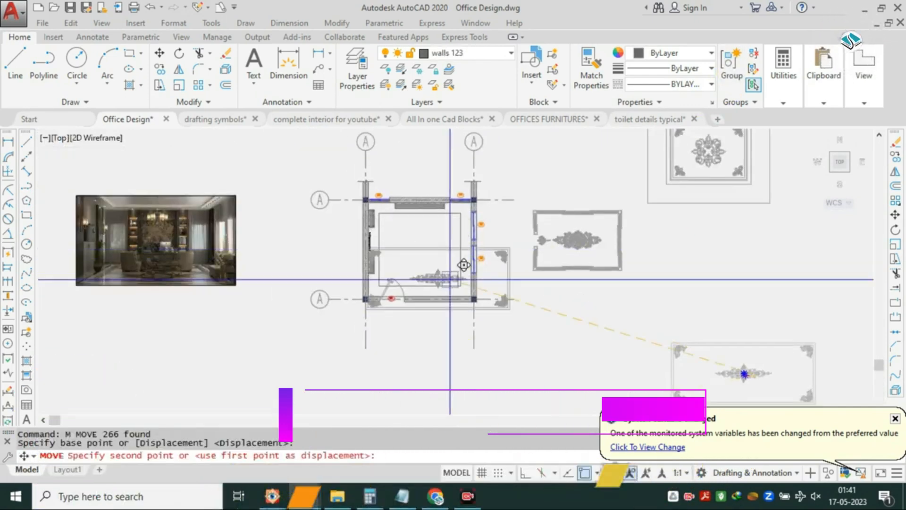
click(428, 242)
key(Escape)
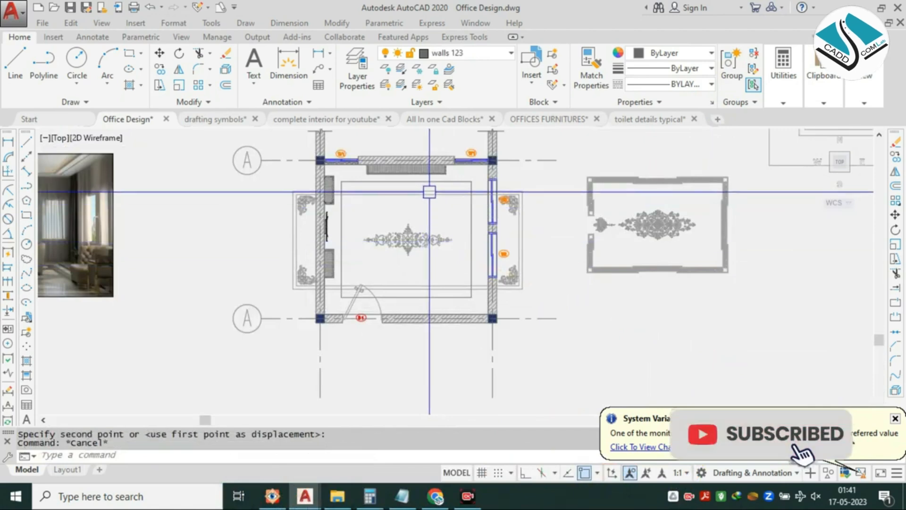
Rotate the wide pattern to a vertical orientation about a point on the room's right wall, with Ortho on.
click(433, 193)
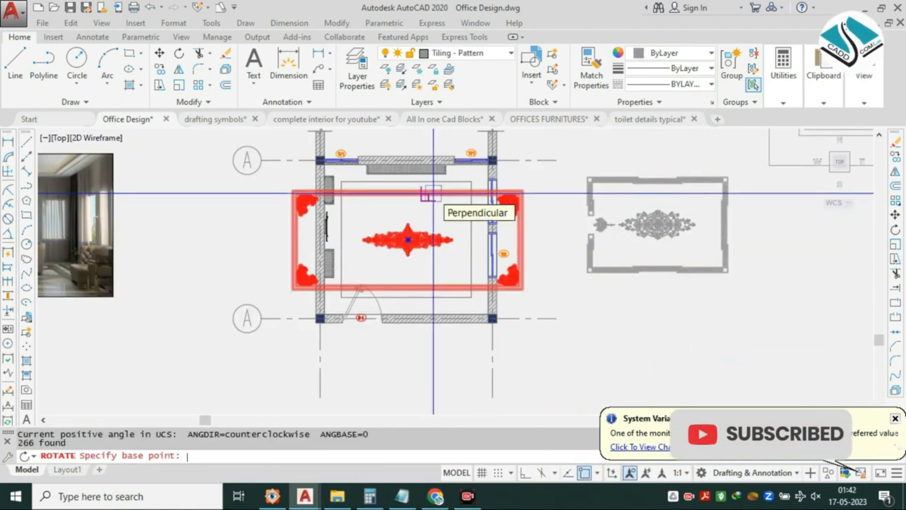
click(498, 242)
middle_drag(455, 181, 456, 250)
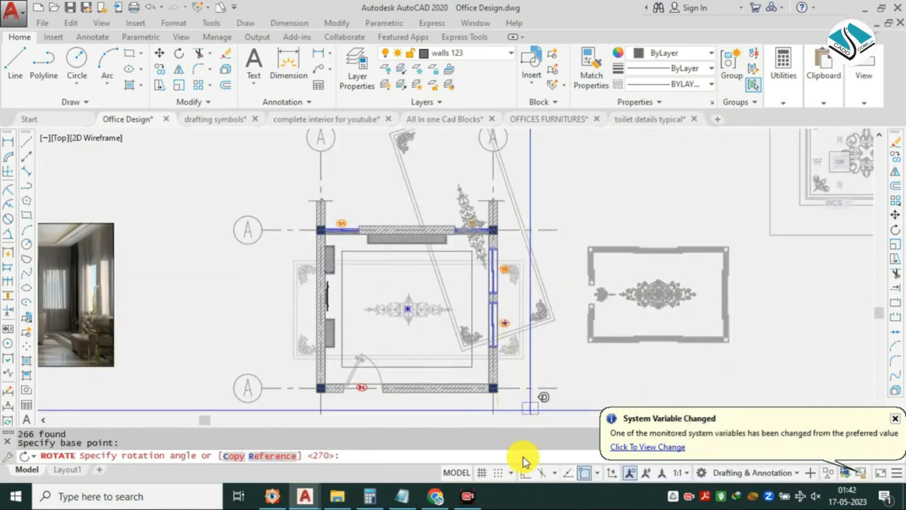
click(526, 472)
click(500, 193)
middle_drag(515, 236, 516, 176)
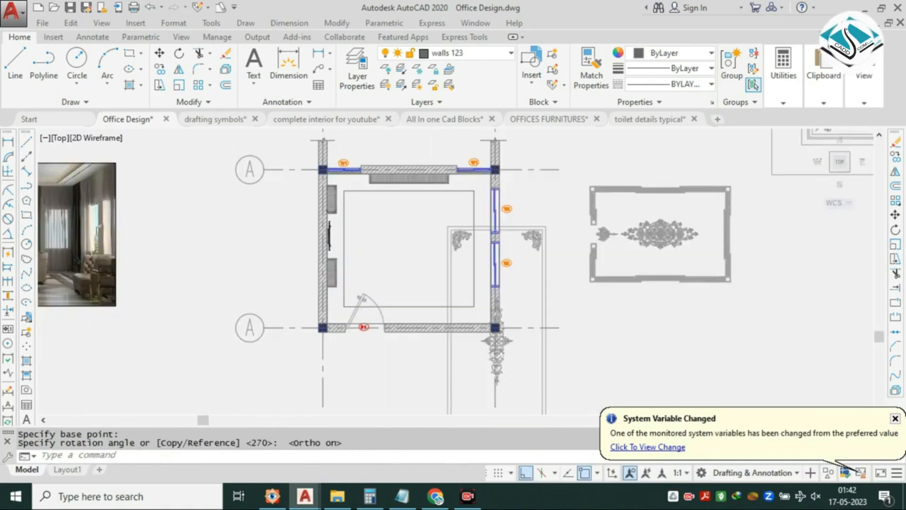
Scale down the rotated pattern to slightly less than the room's height.
click(542, 233)
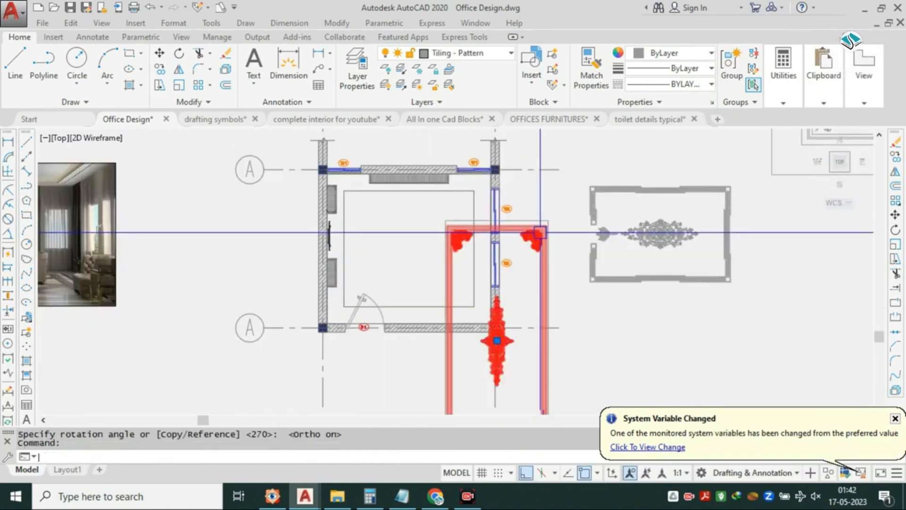
text(sc)
key(Return)
click(454, 238)
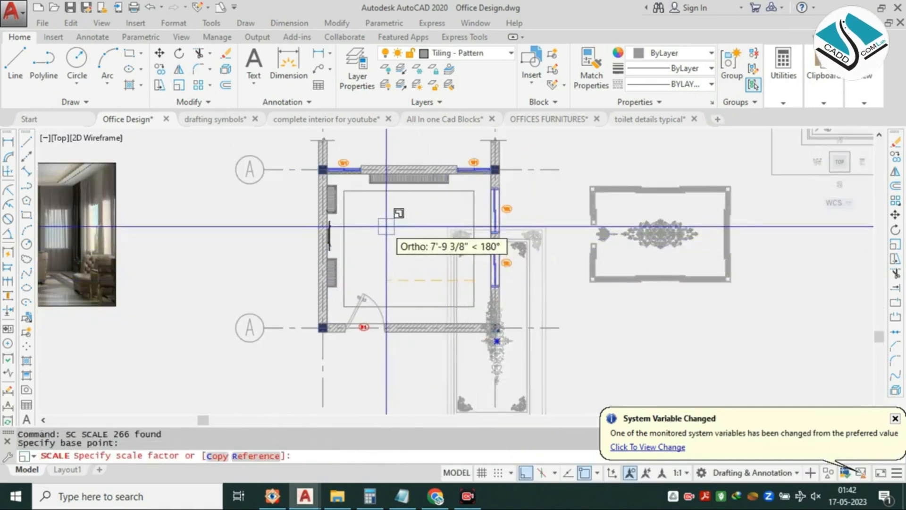
click(507, 256)
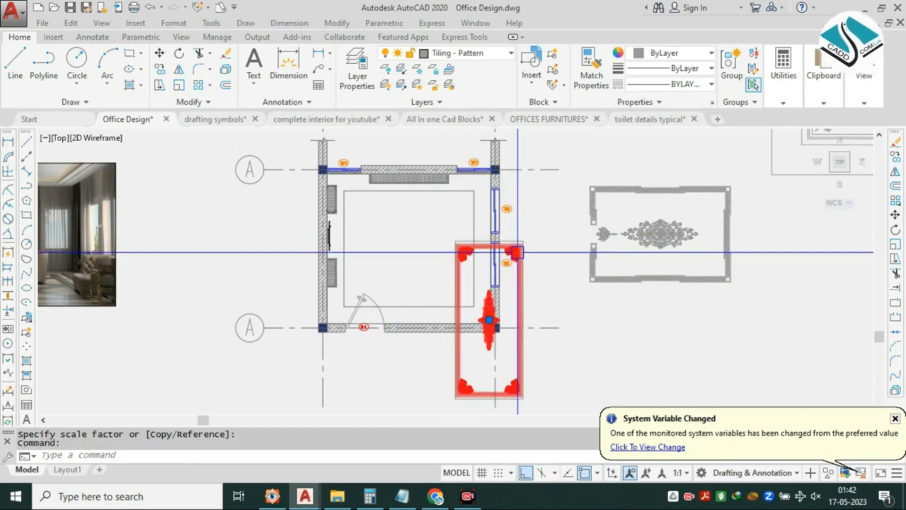
Move the vertical pattern into the room with Ortho off, roughly centring its medallion on the floor.
text(m)
key(Return)
click(460, 267)
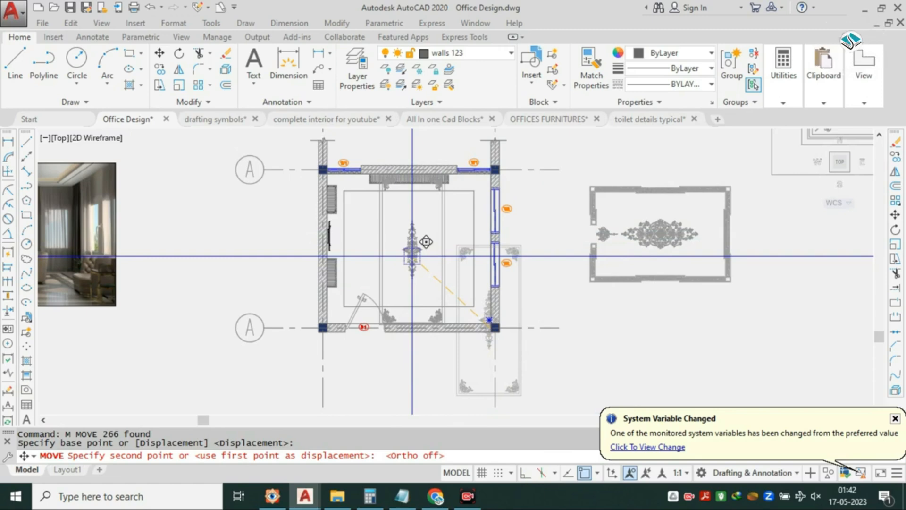
click(426, 242)
scroll(427, 236, up, 3)
scroll(429, 229, down, 1)
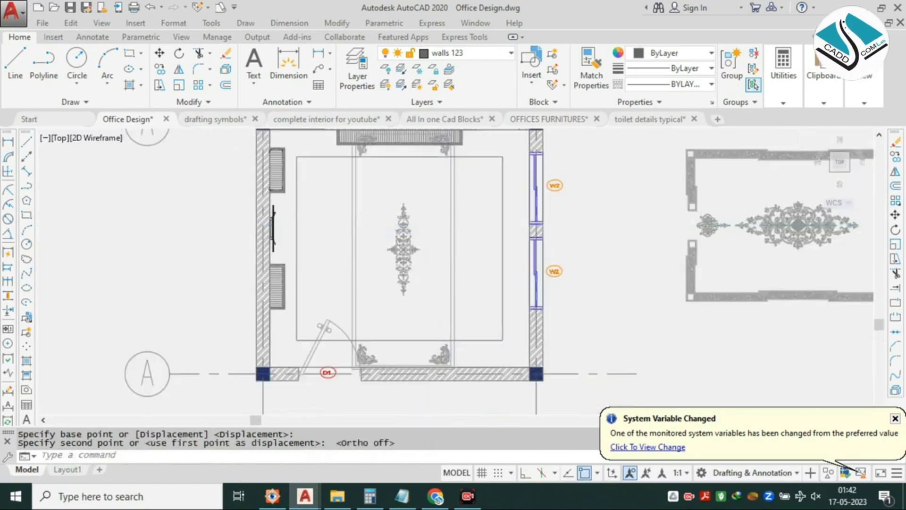
Offset the room's inner border rectangle inward by a small distance to form a double border.
scroll(431, 319, up, 2)
scroll(452, 322, down, 2)
middle_drag(453, 222, 455, 266)
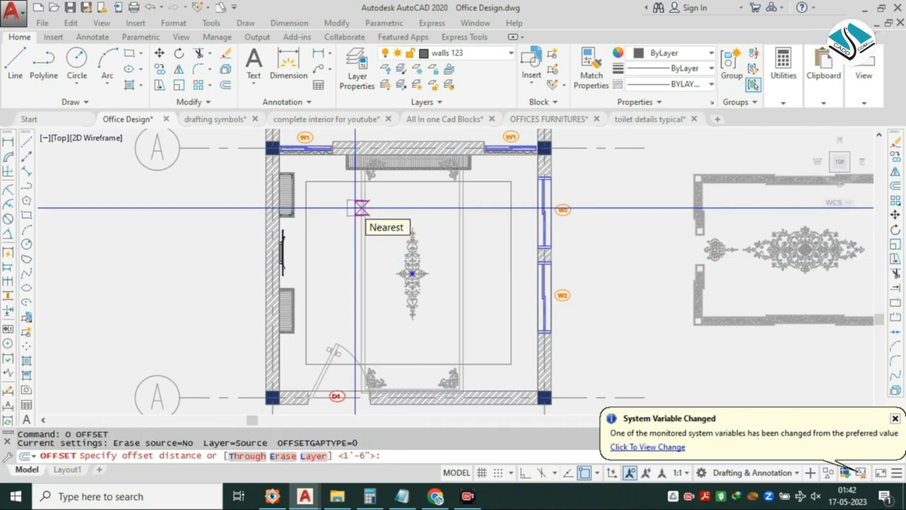
click(332, 183)
click(332, 227)
key(Escape)
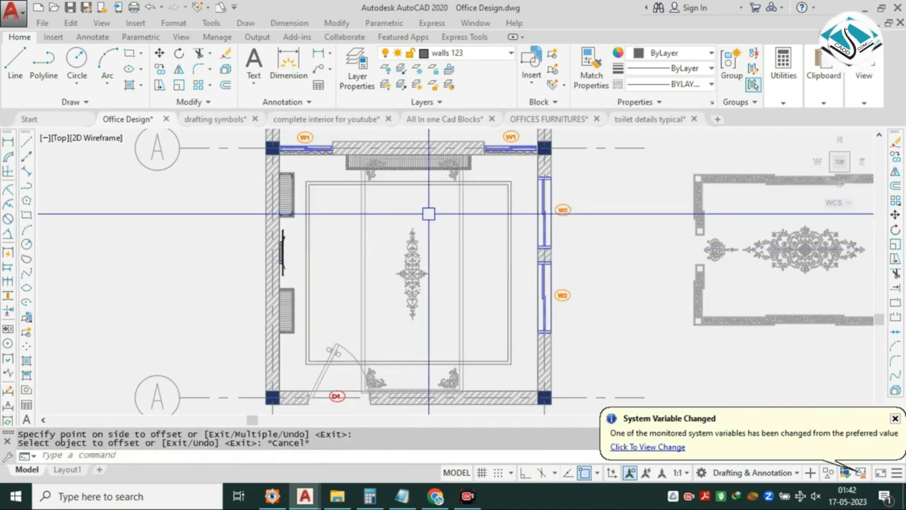
Group the square-medallion pattern's inner frames, corner ornaments and medallion, leaving out the outermost rectangle.
middle_drag(427, 213, 424, 230)
scroll(453, 229, down, 2)
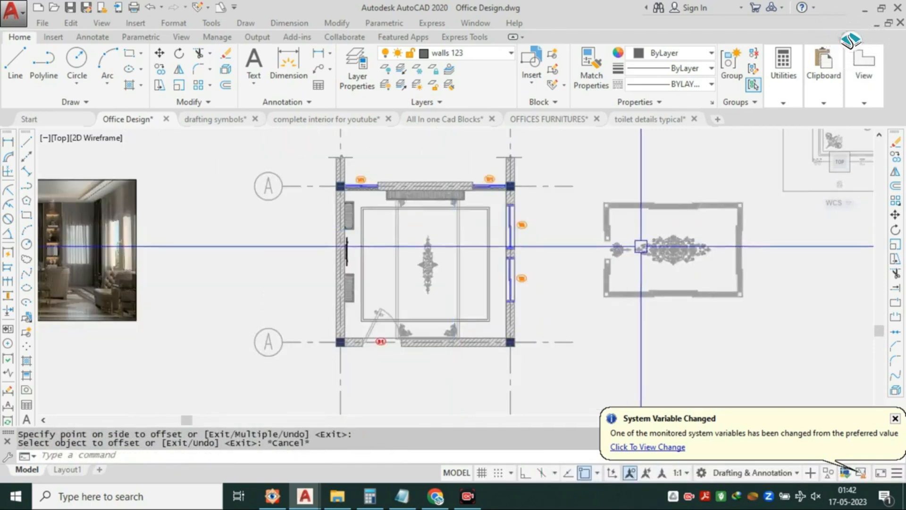
mouse_move(641, 246)
middle_down()
mouse_move(397, 290)
mouse_move(371, 342)
mouse_move(407, 297)
mouse_move(465, 284)
middle_up()
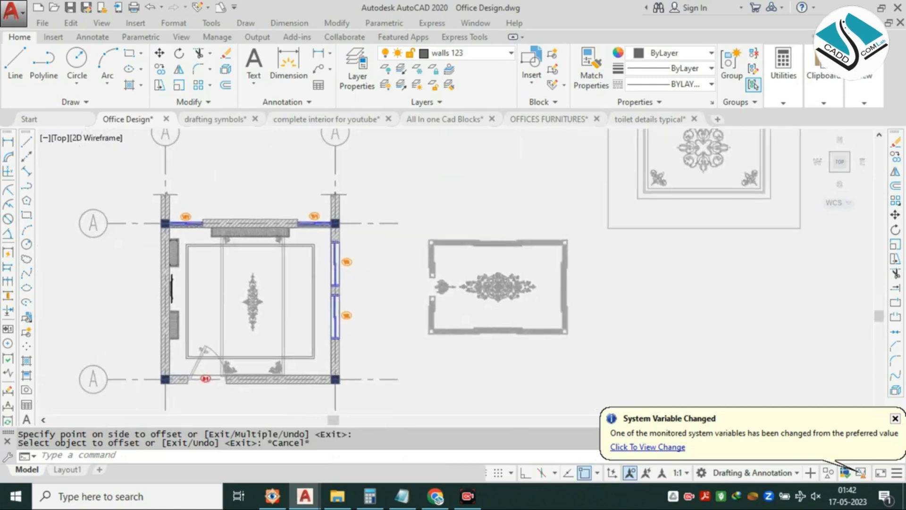
middle_drag(697, 185, 504, 265)
click(516, 220)
scroll(517, 219, up, 4)
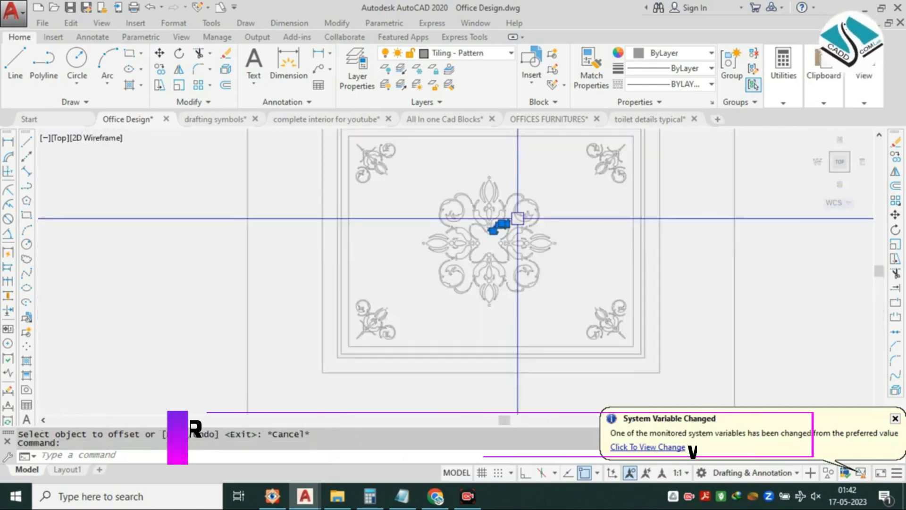
key(Escape)
scroll(457, 216, down, 2)
middle_drag(457, 216, 484, 244)
click(394, 152)
click(617, 350)
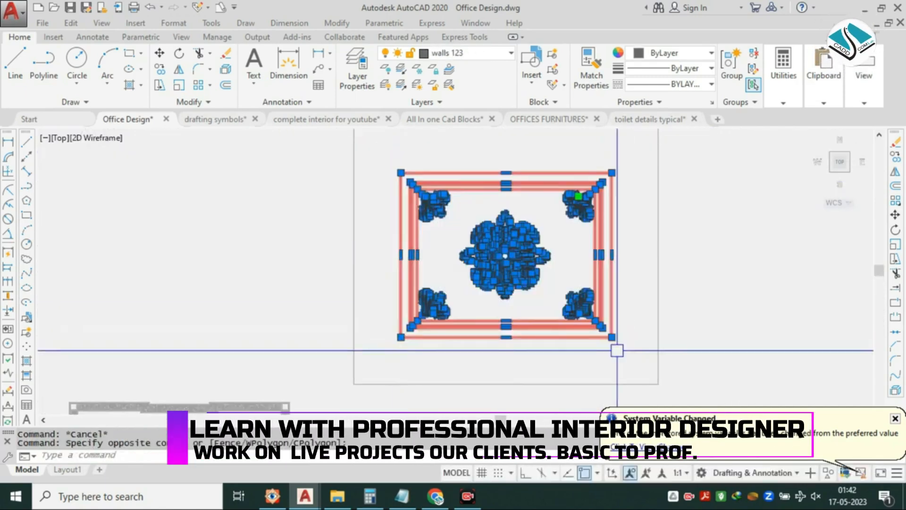
Move the grouped square-medallion pattern into the room, over the double floor border.
click(530, 228)
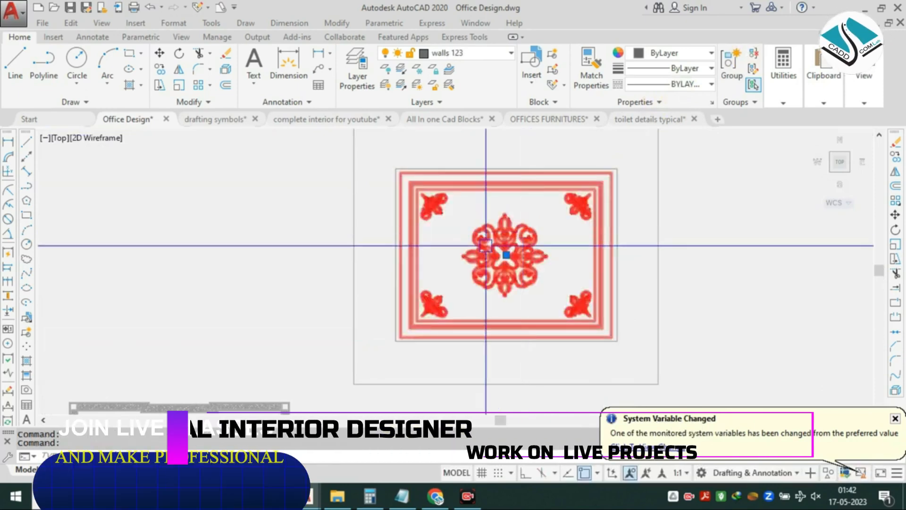
text(m)
key(space)
click(558, 216)
scroll(467, 243, down, 4)
middle_drag(218, 332, 469, 239)
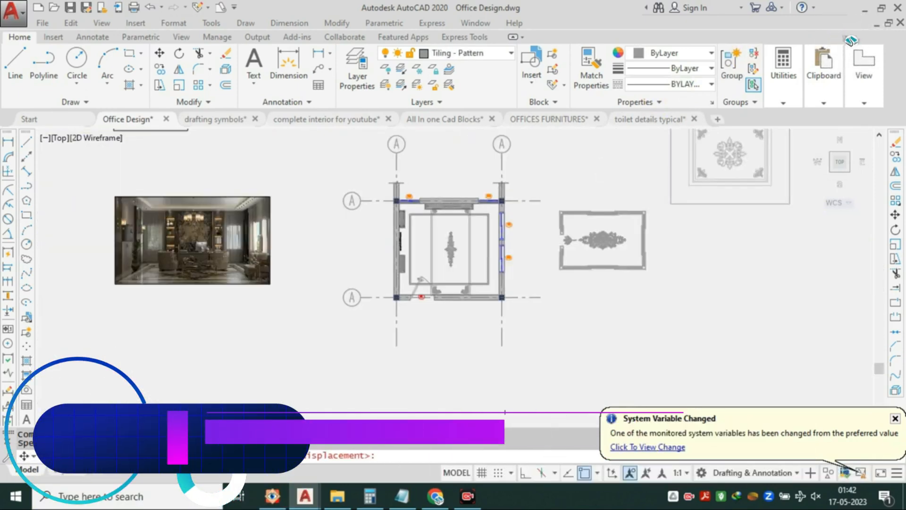
scroll(469, 238, up, 4)
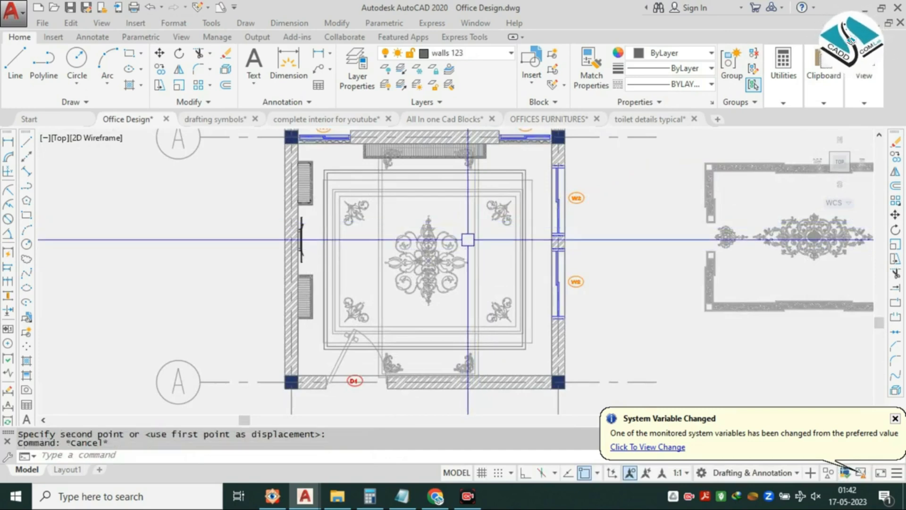
Move the vertical slim-medallion pattern out of the room to the empty space between the photo and the plan.
text(m)
key(Return)
click(479, 234)
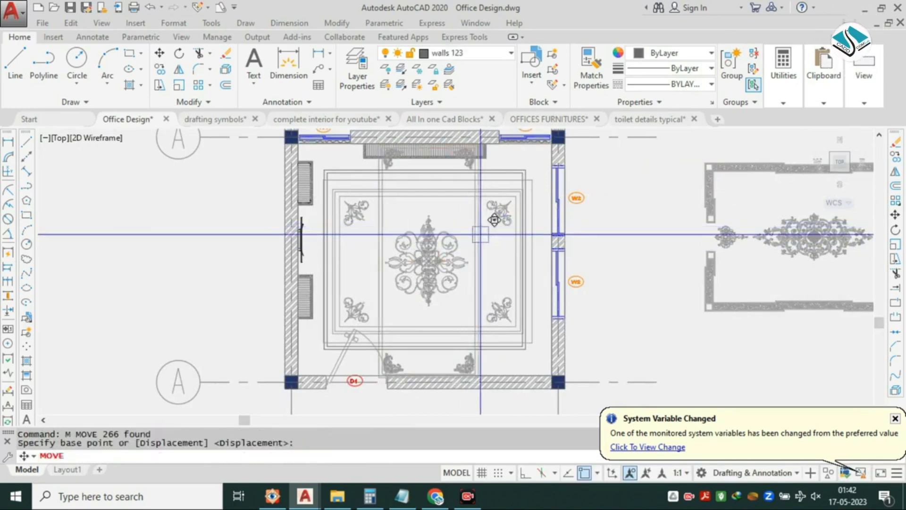
middle_drag(275, 247, 303, 246)
click(212, 243)
middle_drag(391, 203, 387, 218)
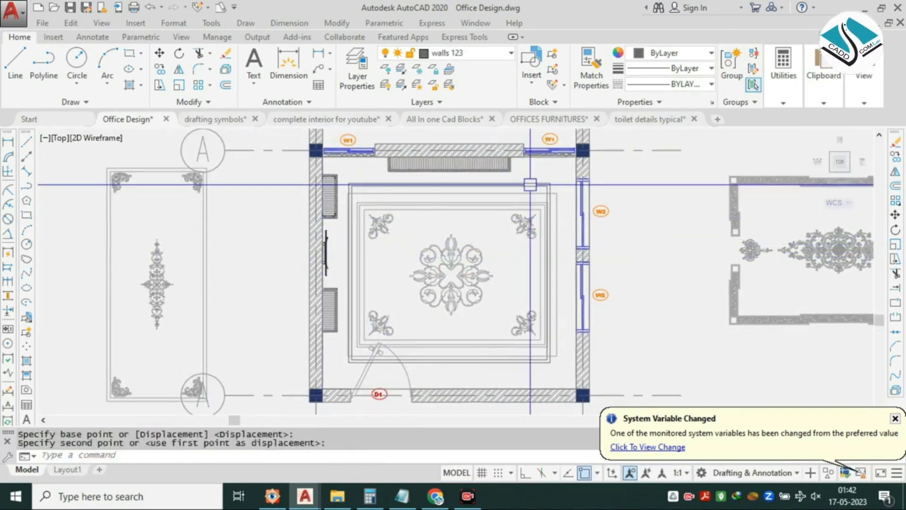
Scale down the square-medallion pattern in the room so that it fits well inside the double floor border.
scroll(532, 184, up, 2)
click(459, 203)
text(sc)
key(Return)
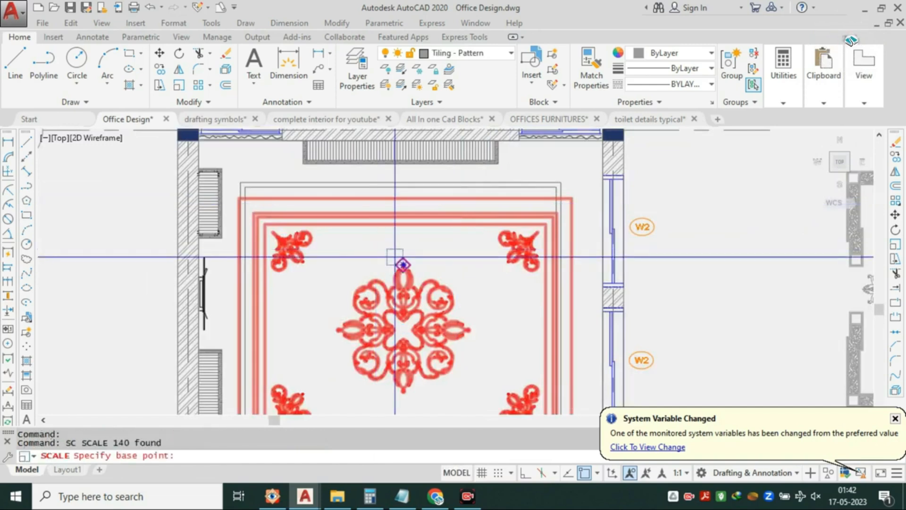
click(405, 328)
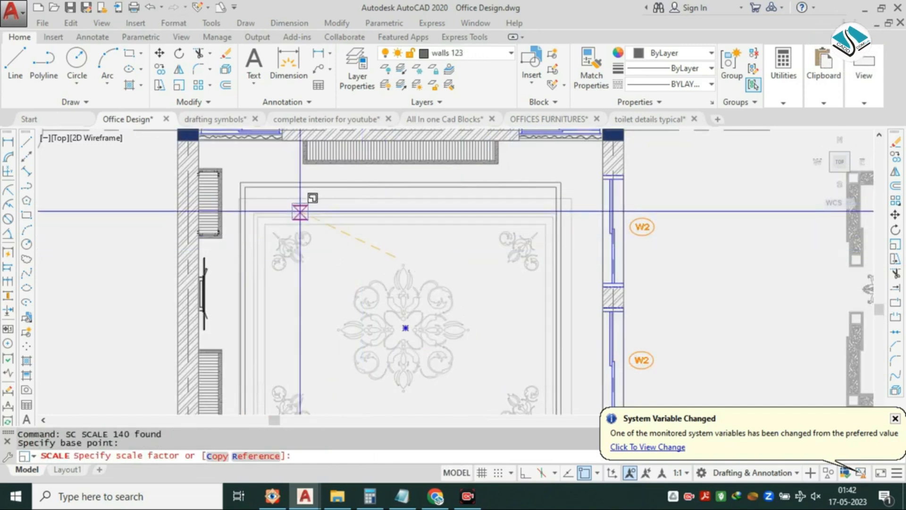
click(360, 222)
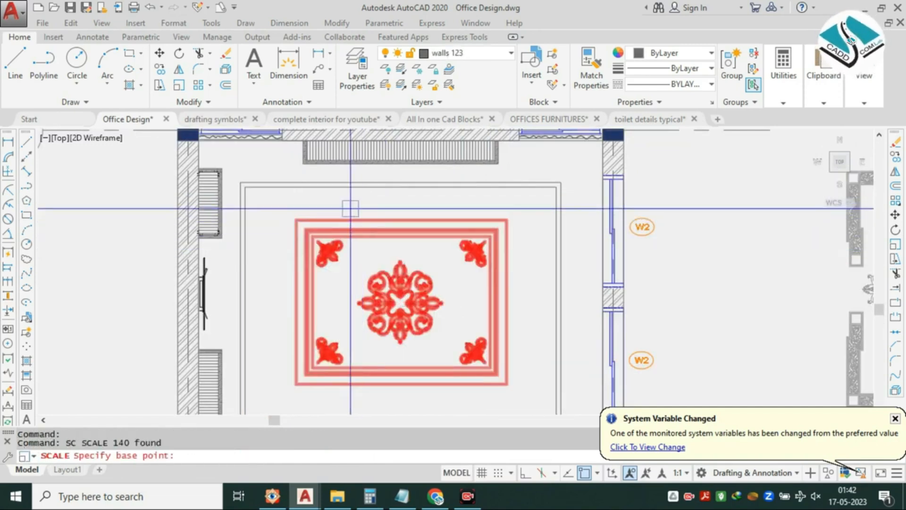
Scale the grouped square-medallion pattern by reference from its upper-left corner, matching its outer frame's width to the inner floor border's width.
click(297, 219)
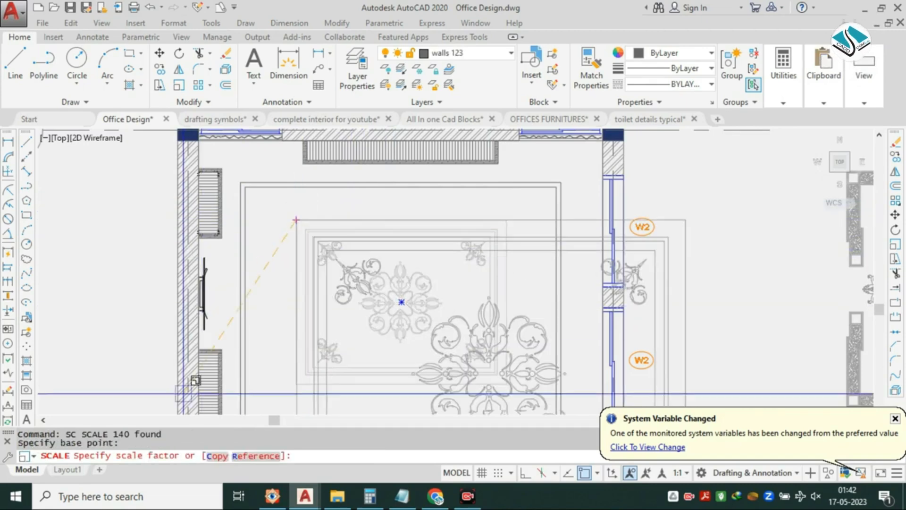
text(r)
key(Return)
click(293, 217)
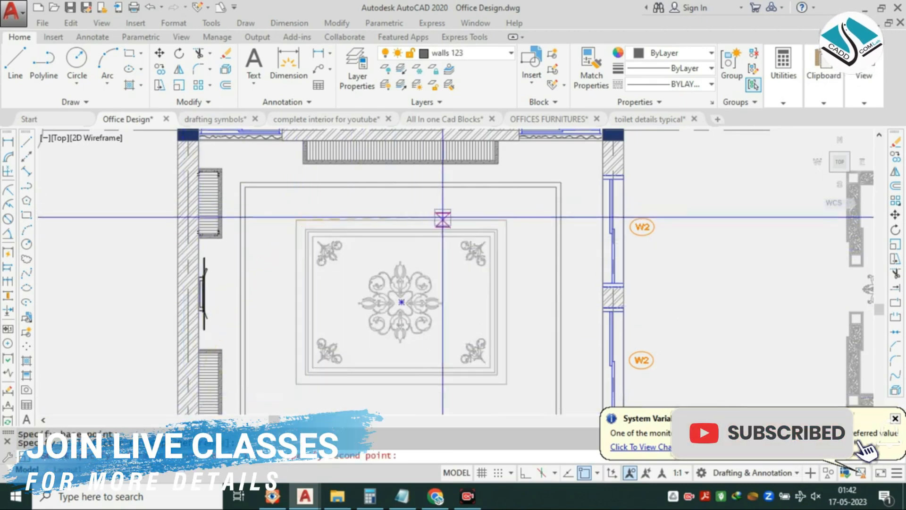
click(505, 219)
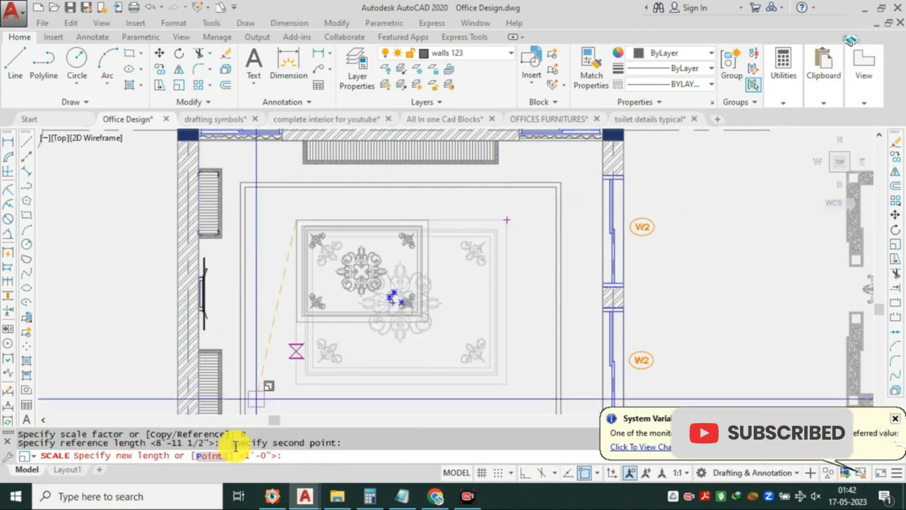
text(p)
key(Return)
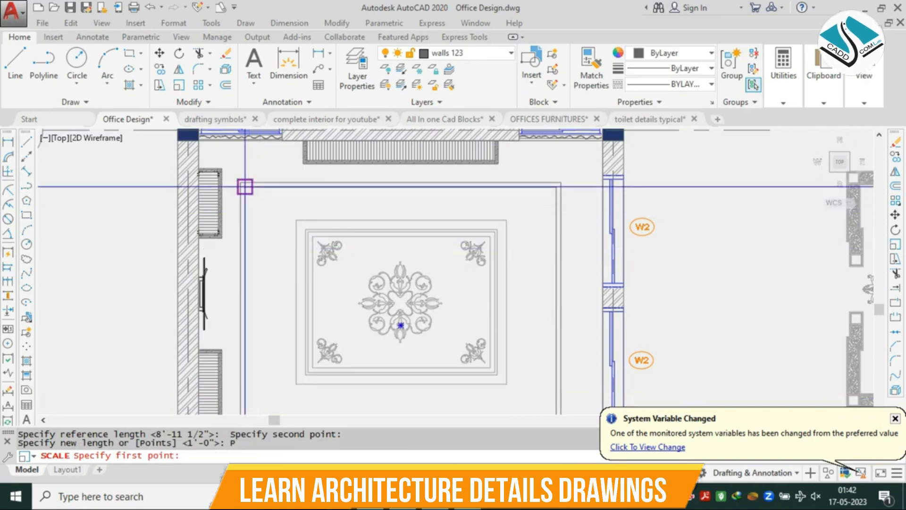
click(557, 187)
Move the scaled square-medallion pattern so that its outer frame's upper-left corner meets the inner floor border's upper-left corner.
click(530, 206)
click(435, 250)
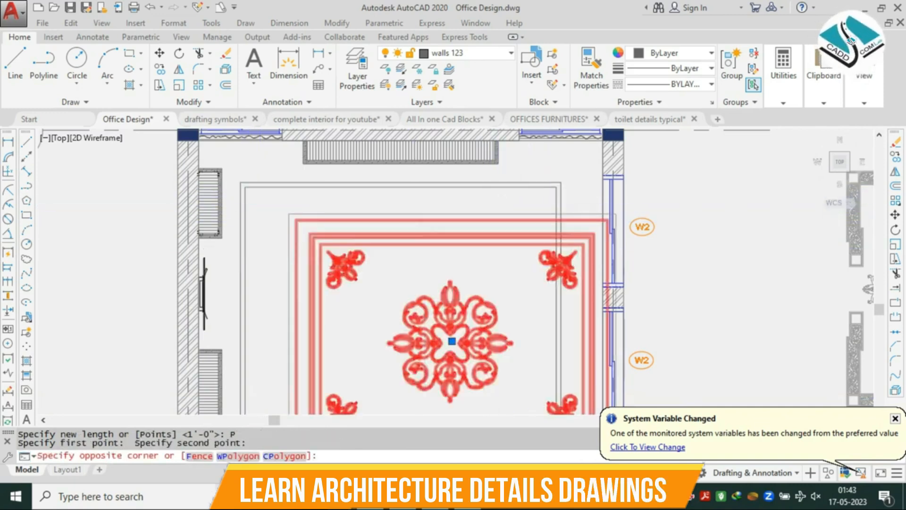
text(m)
key(Return)
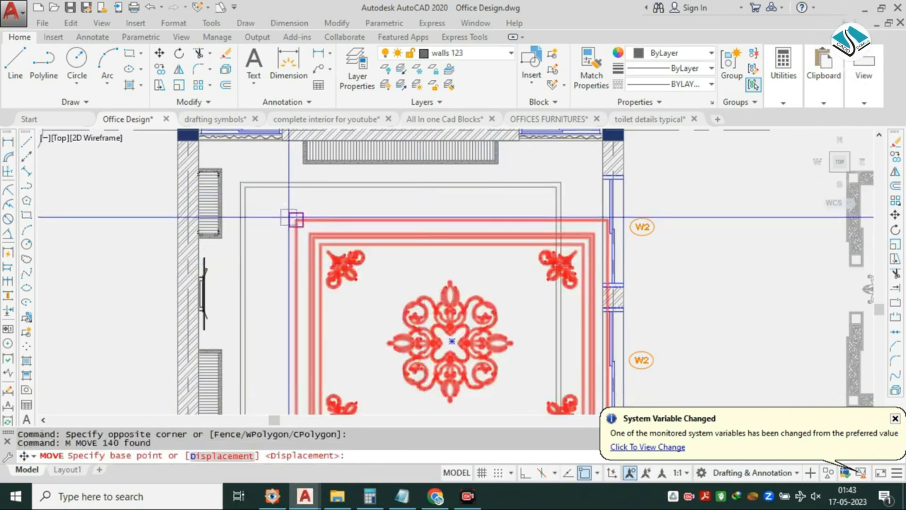
click(289, 217)
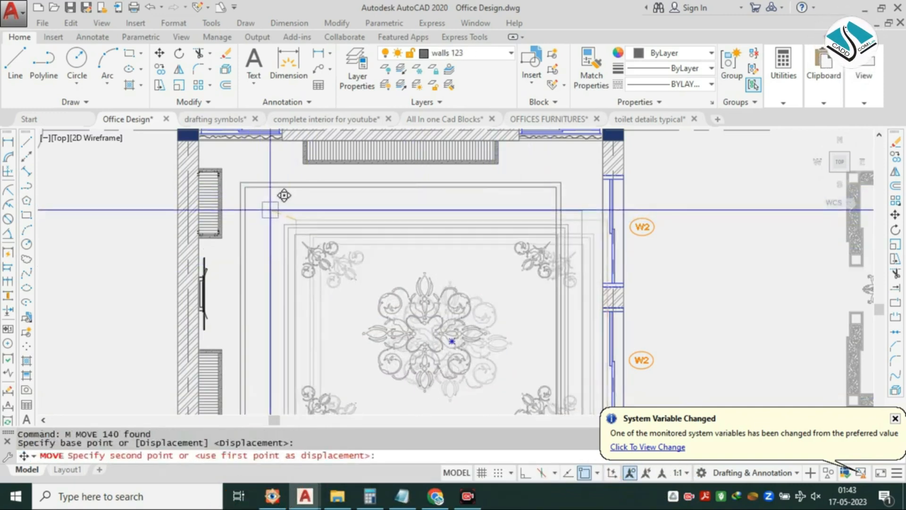
click(245, 187)
scroll(374, 214, down, 2)
middle_drag(397, 295, 418, 262)
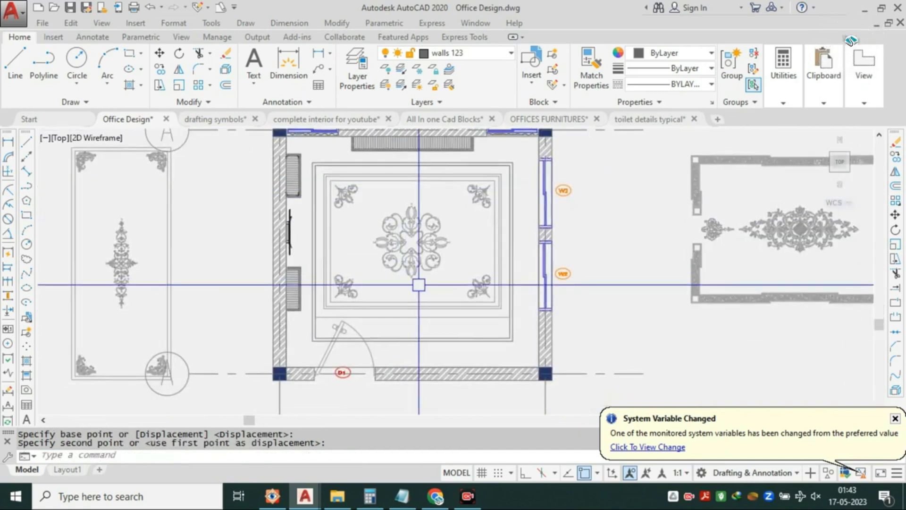
scroll(419, 326, up, 2)
click(398, 338)
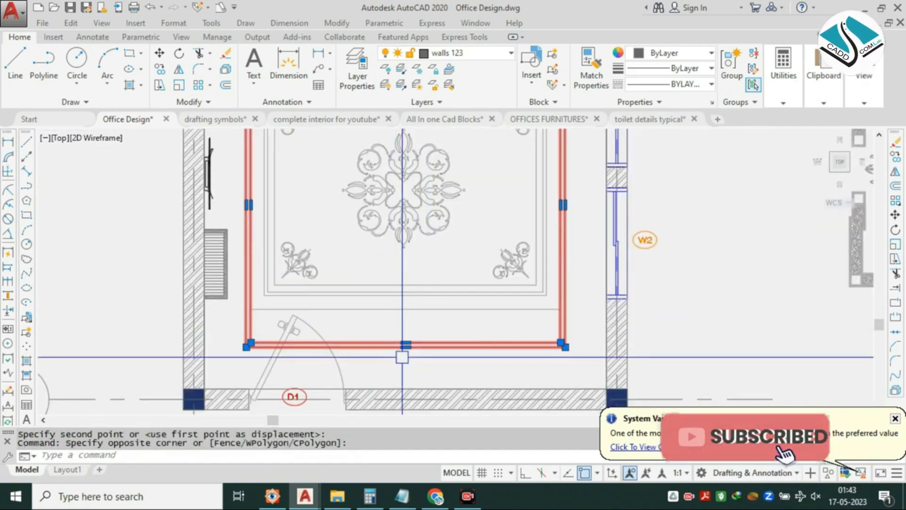
key(Escape)
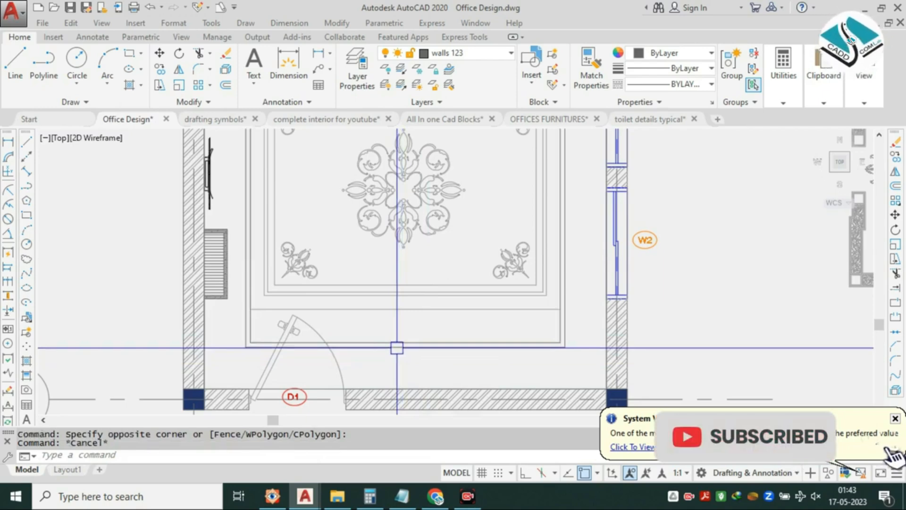
mouse_move(383, 292)
middle_down()
mouse_move(381, 381)
mouse_move(381, 298)
mouse_move(393, 323)
middle_up()
key(Escape)
middle_drag(368, 246, 372, 305)
Draw a vertical centre line down the room's floor border, starting from the midpoint of its upper edge.
text(L)
key(Return)
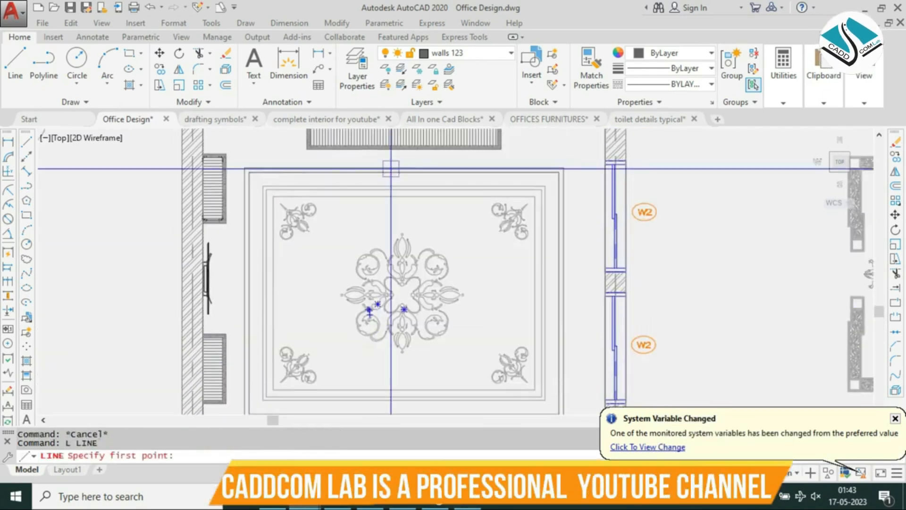
middle_drag(396, 387, 378, 373)
click(413, 300)
key(Escape)
middle_drag(403, 262, 404, 287)
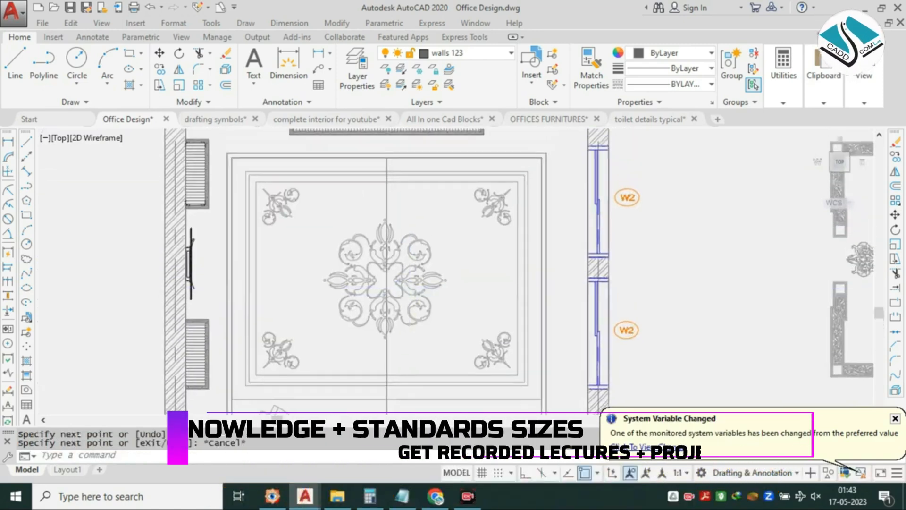
click(409, 268)
key(Escape)
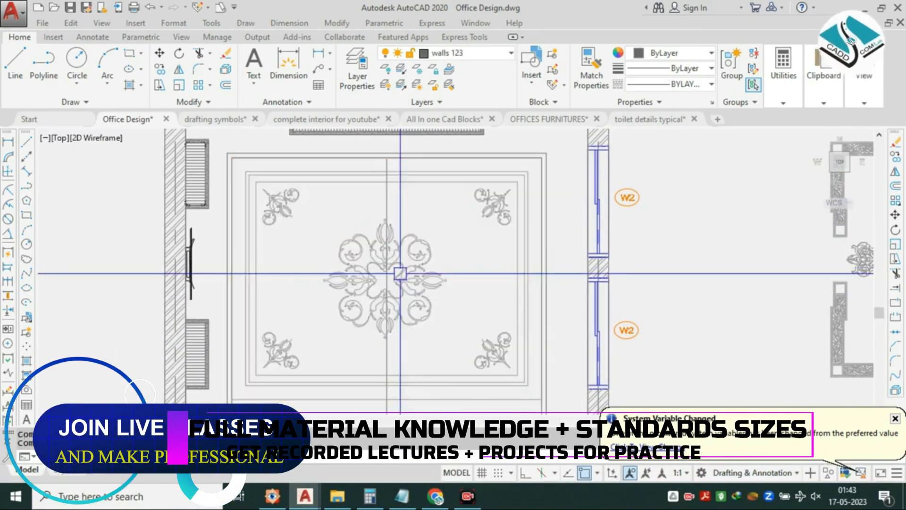
text(L)
key(Return)
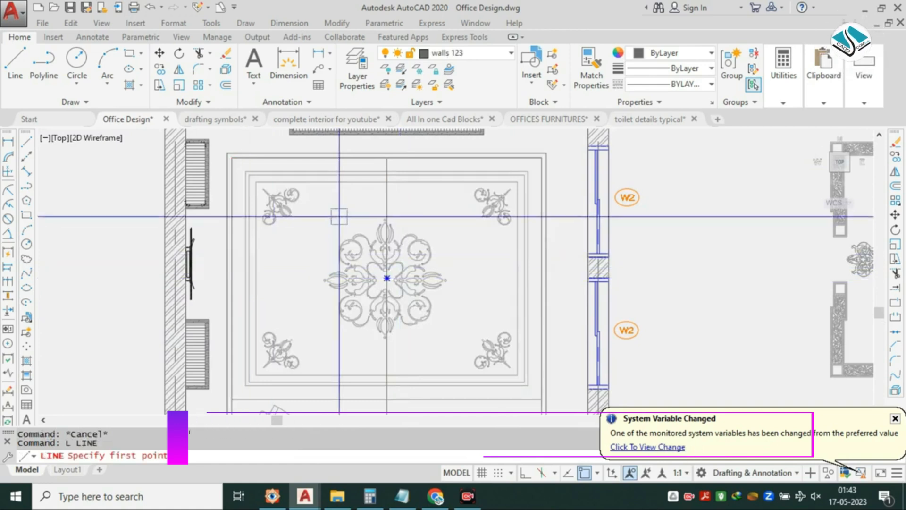
click(383, 174)
key(Escape)
Examine the reference photo, the room's floor pattern and the ornate rectangular border pattern beside the plan.
scroll(387, 175, up, 4)
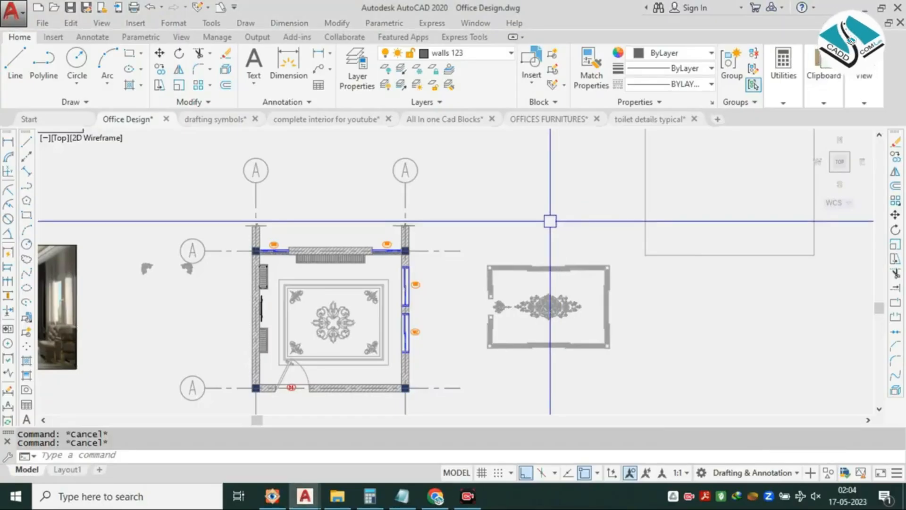
scroll(383, 235, down, 3)
scroll(441, 268, up, 2)
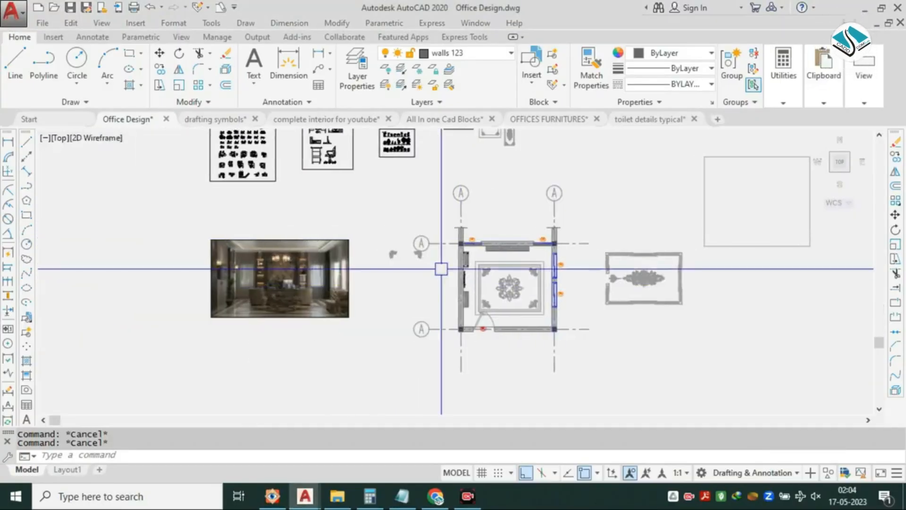
scroll(413, 260, up, 2)
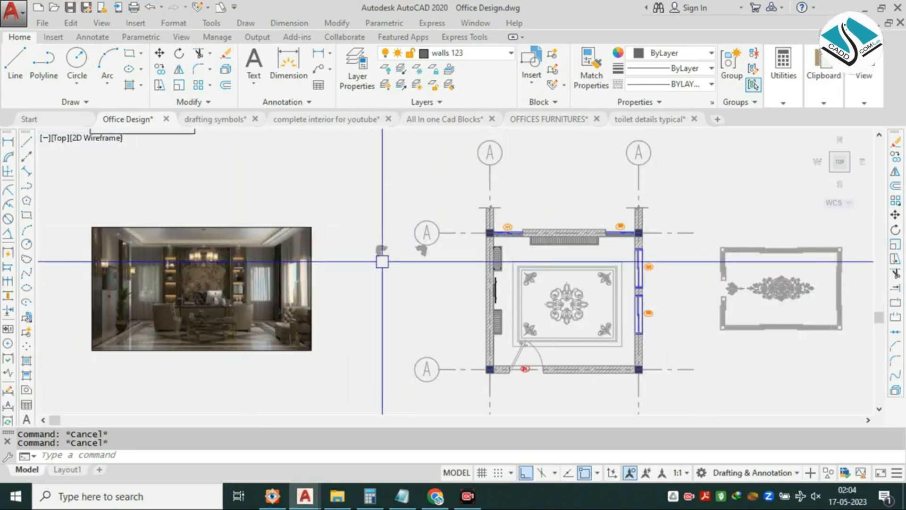
scroll(406, 255, down, 2)
scroll(509, 297, up, 4)
scroll(684, 255, down, 1)
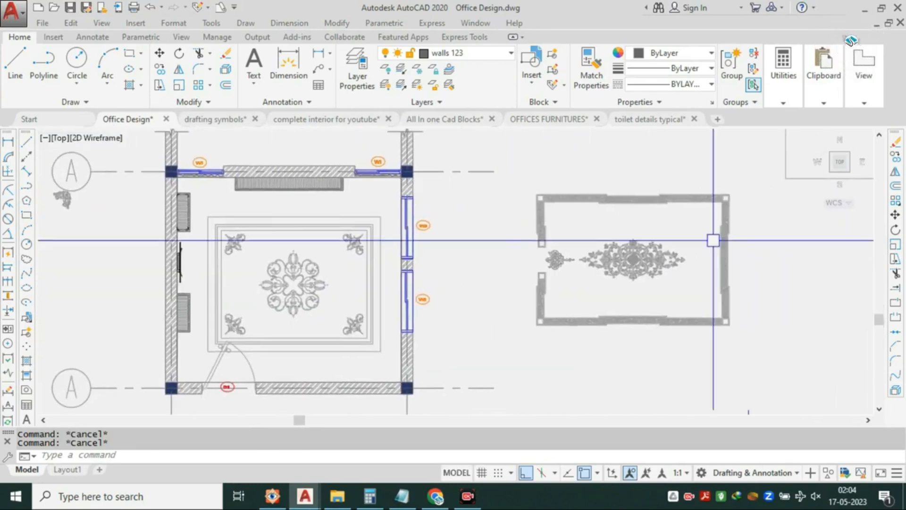
scroll(736, 229, up, 4)
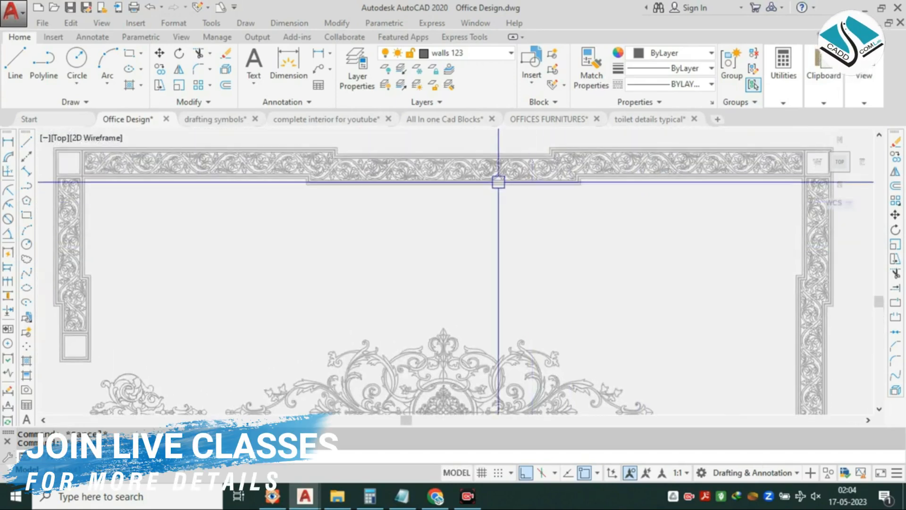
scroll(504, 259, down, 3)
scroll(472, 267, up, 5)
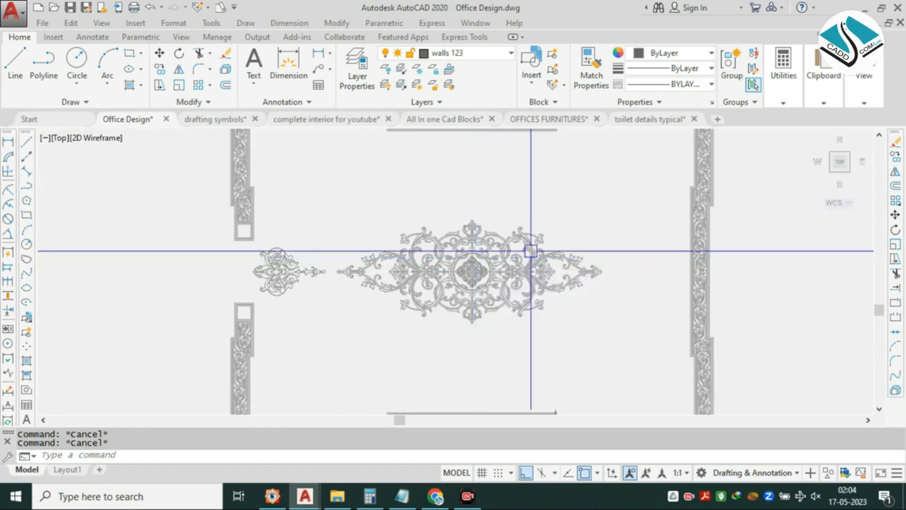
scroll(594, 244, down, 5)
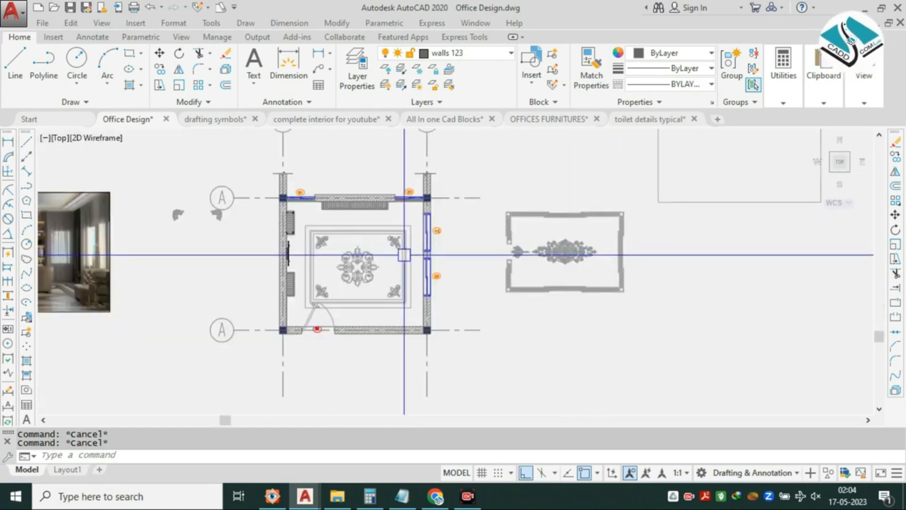
middle_drag(597, 244, 696, 231)
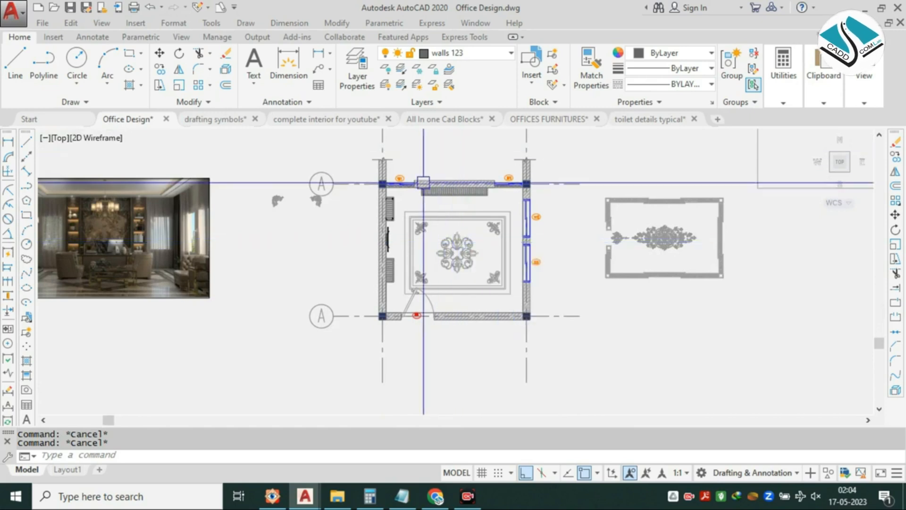
middle_drag(557, 226, 524, 232)
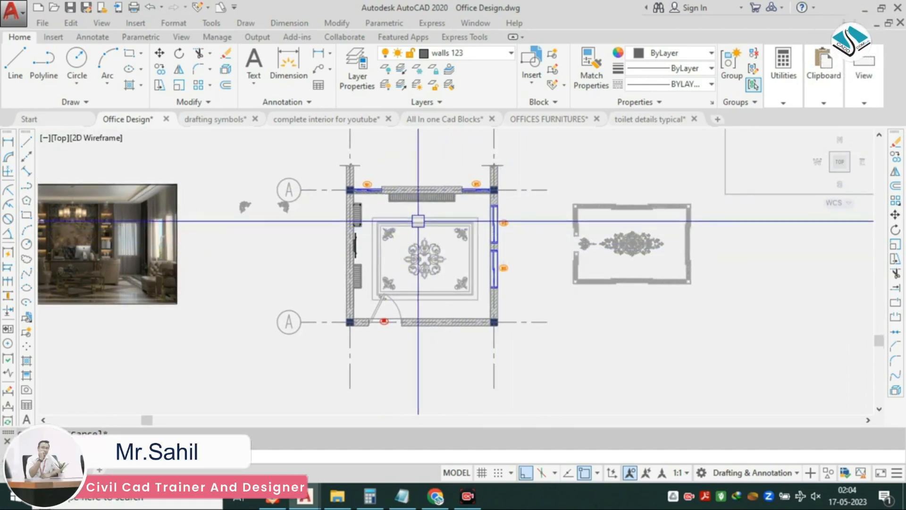
scroll(427, 250, up, 4)
mouse_move(423, 232)
middle_down()
mouse_move(473, 218)
mouse_move(455, 239)
middle_up()
scroll(472, 218, down, 2)
middle_drag(393, 206, 447, 228)
Move one loose corner ornament from beside the plan into the room, just outside the floor pattern's upper-left corner.
scroll(271, 202, up, 5)
click(277, 166)
scroll(166, 234, up, 1)
click(148, 236)
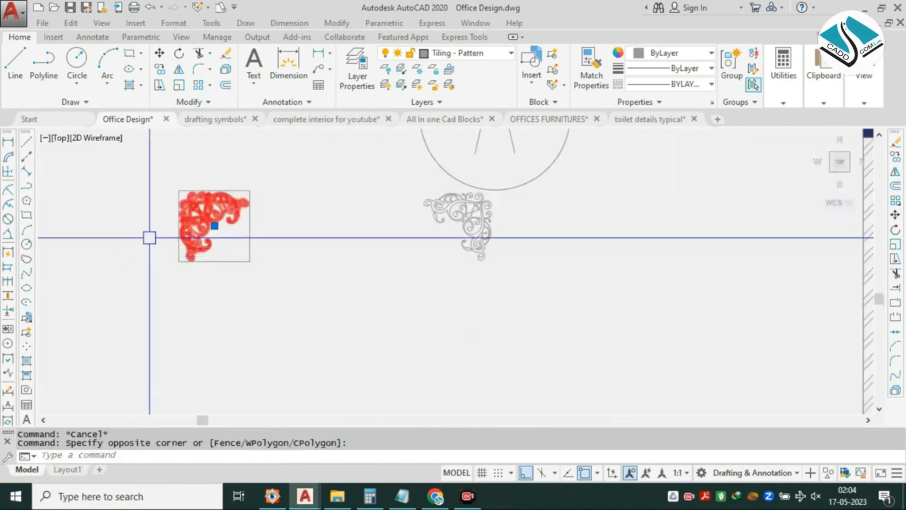
text(m)
key(Return)
click(177, 189)
scroll(225, 210, down, 5)
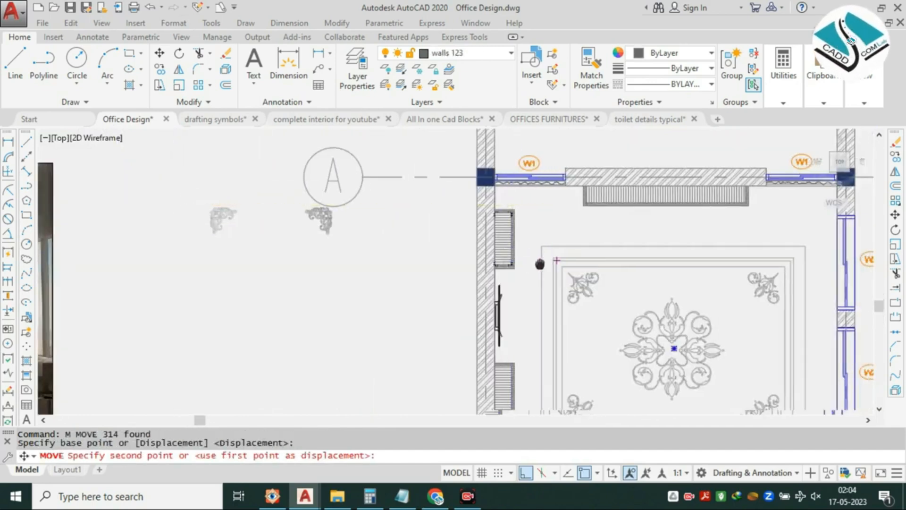
scroll(567, 236, up, 5)
click(543, 474)
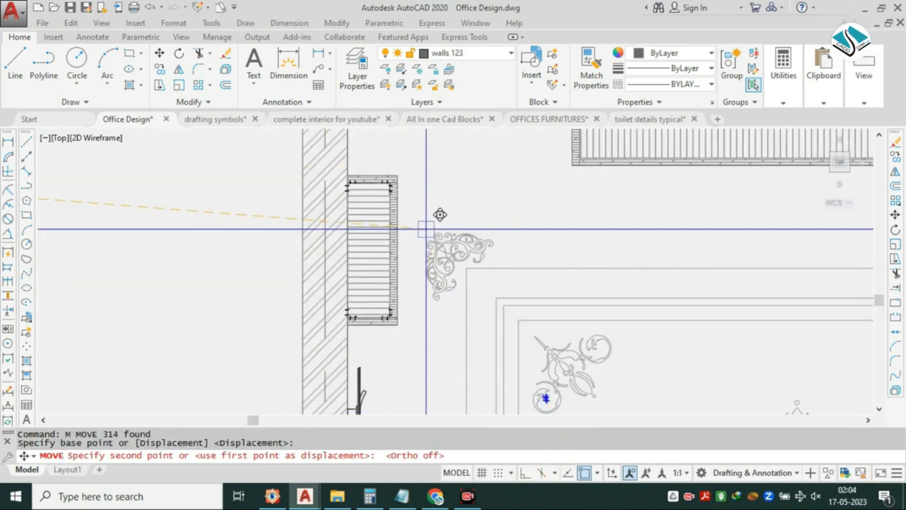
click(416, 219)
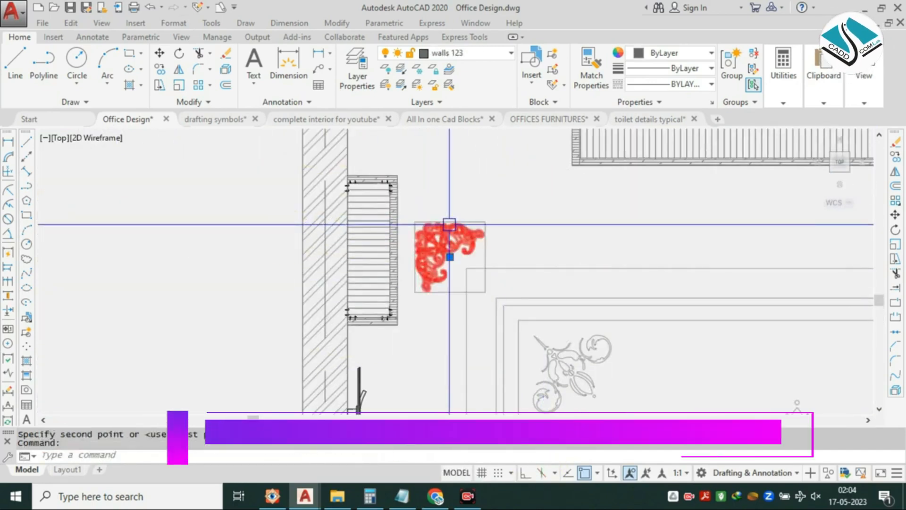
Mirror the corner ornament about the floor pattern's vertical centre line, keeping the original.
scroll(359, 198, down, 3)
scroll(360, 191, up, 1)
text(mi)
key(Return)
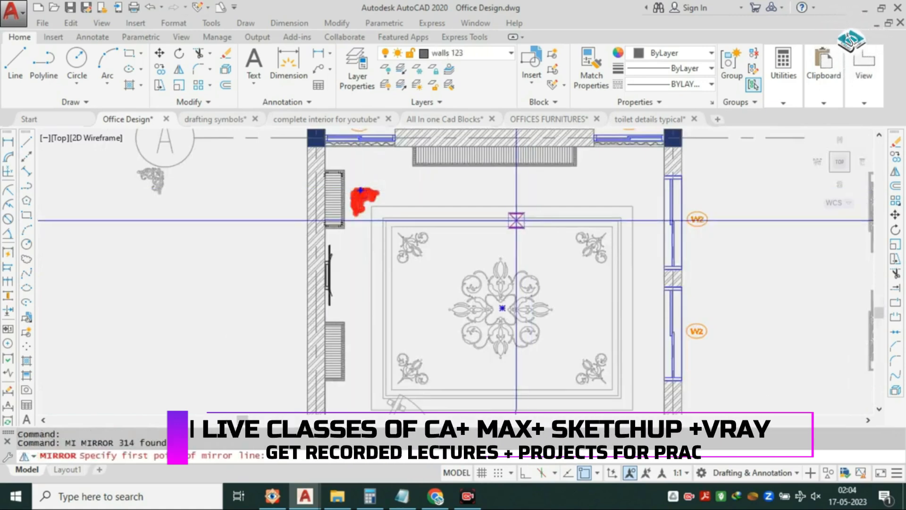
click(502, 207)
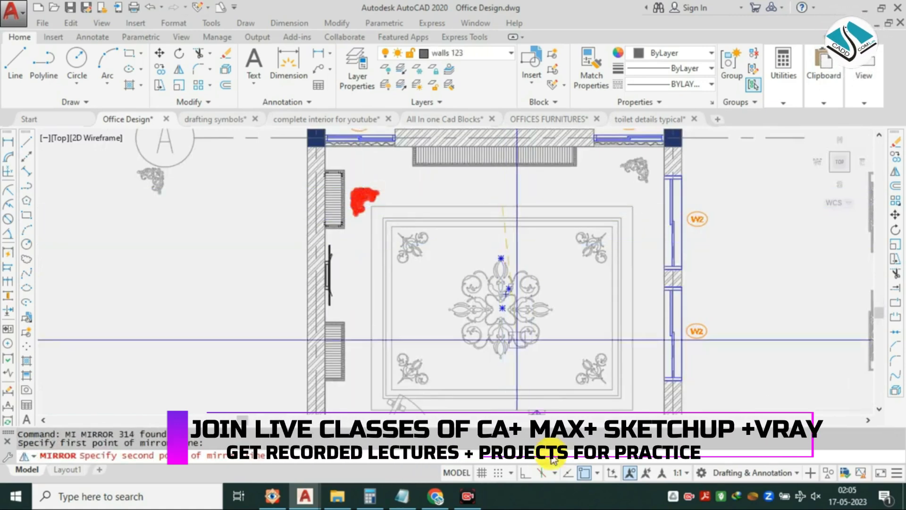
click(527, 473)
scroll(499, 246, up, 2)
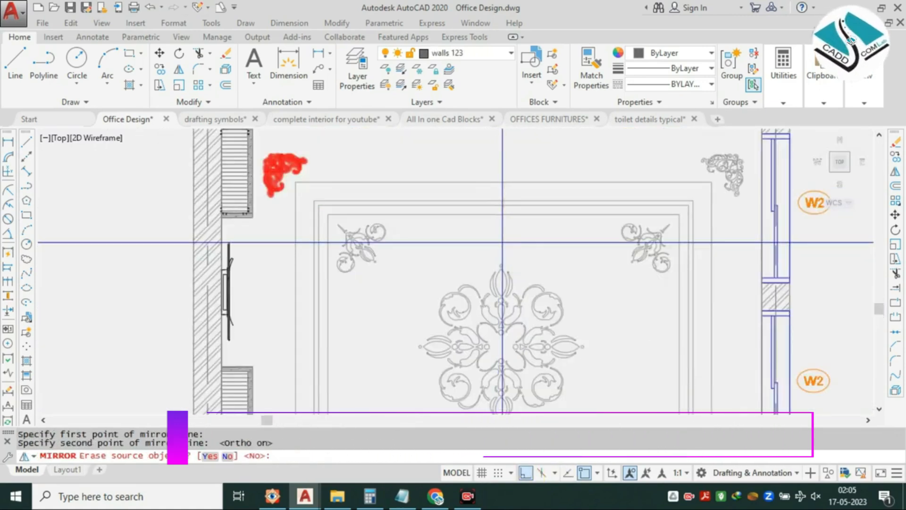
key(Return)
Mirror both upper corner ornaments about the floor pattern's horizontal centre line to the lower corners, keeping the originals.
scroll(503, 242, down, 2)
click(372, 190)
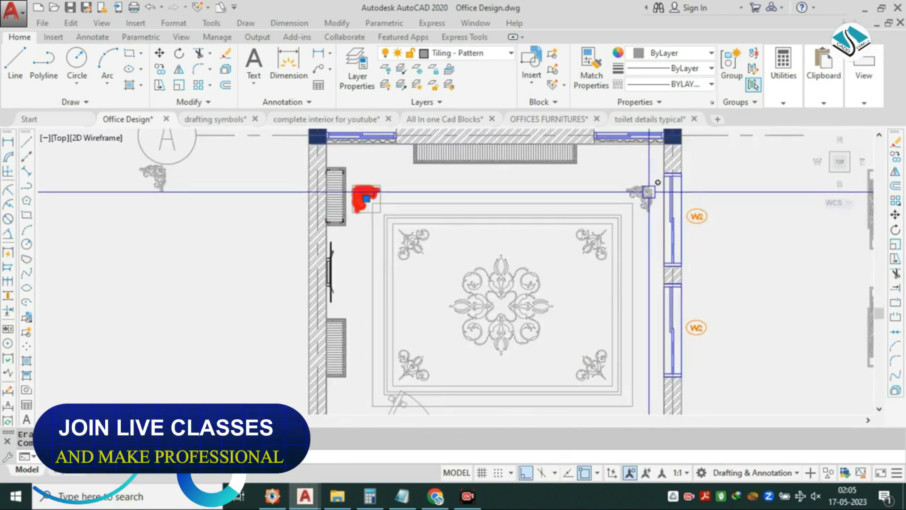
scroll(648, 192, down, 2)
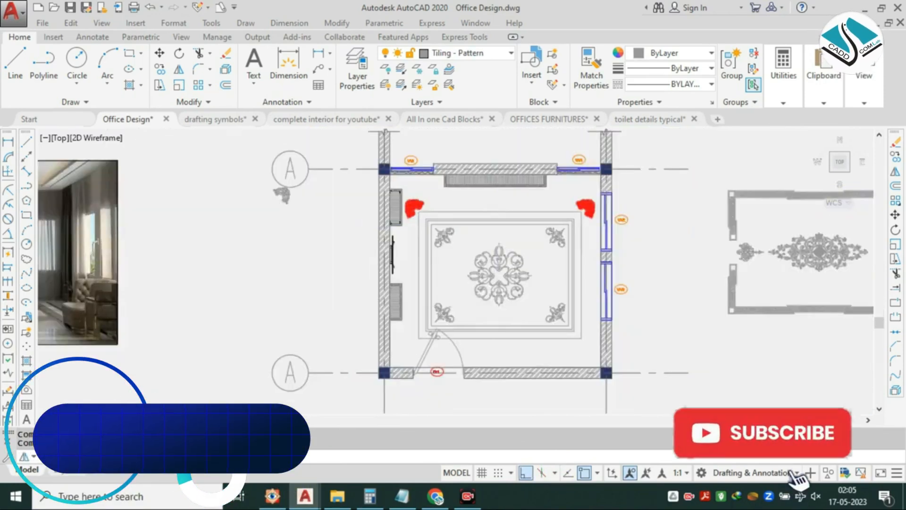
text(mi)
key(Return)
click(501, 273)
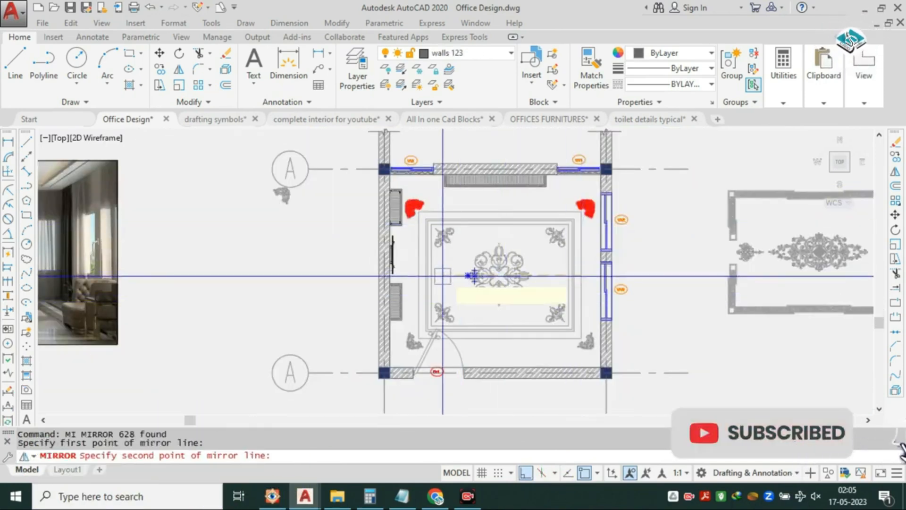
click(418, 275)
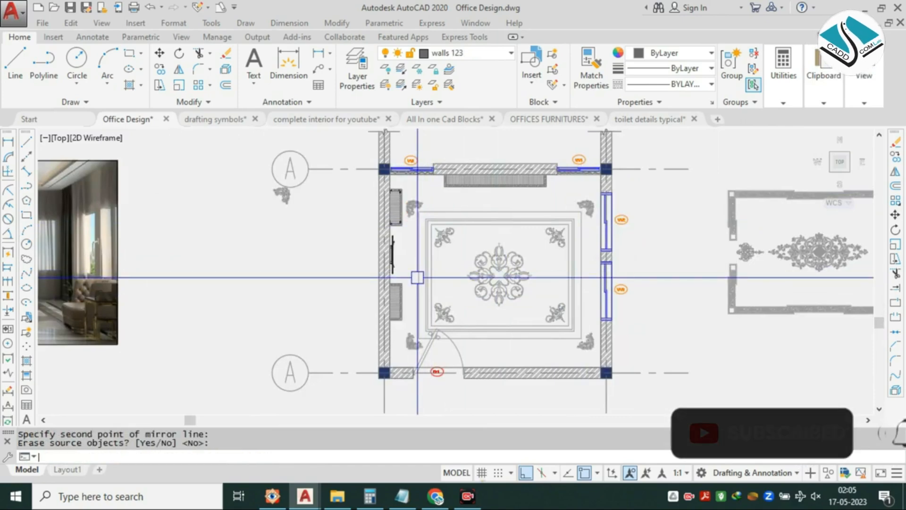
key(Return)
key(Escape)
scroll(415, 245, up, 3)
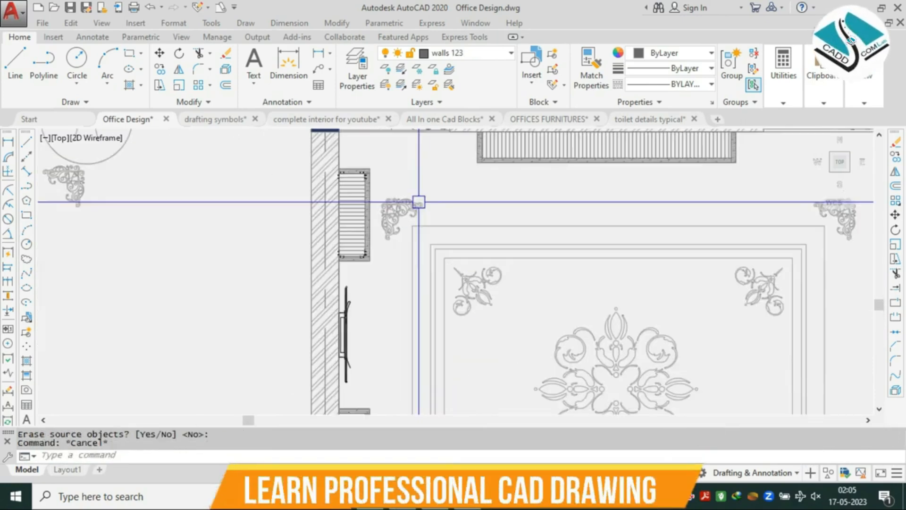
Draw a straight border line joining the two upper corner ornaments above the floor pattern.
middle_drag(419, 203, 398, 216)
scroll(317, 208, up, 2)
text(L)
key(Return)
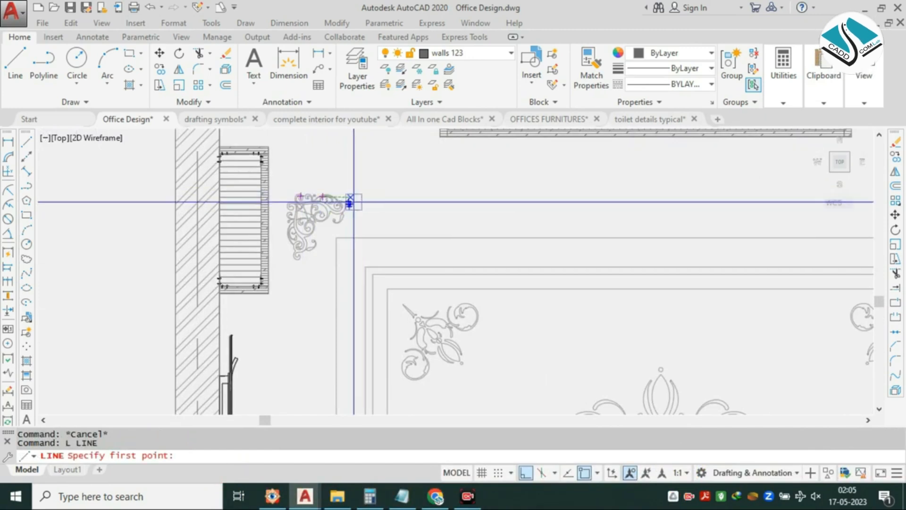
click(350, 202)
scroll(350, 203, down, 2)
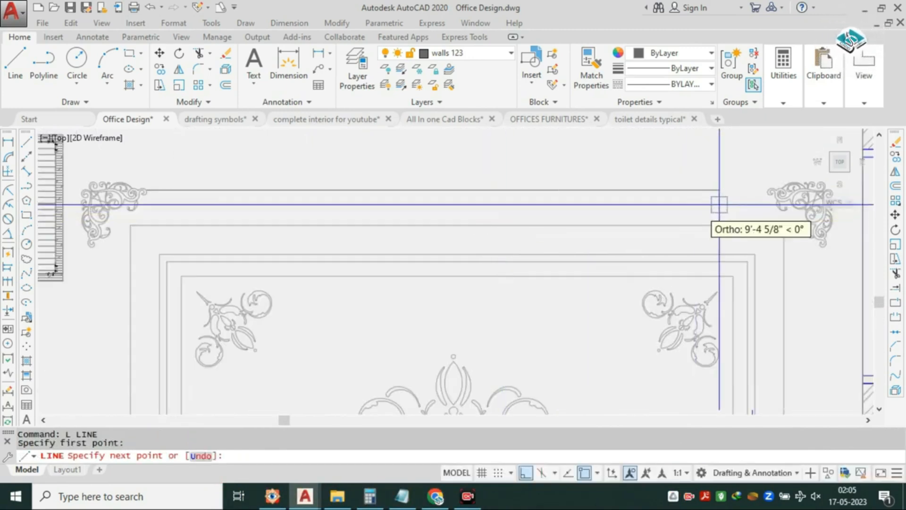
click(761, 197)
middle_drag(654, 198, 492, 181)
key(Escape)
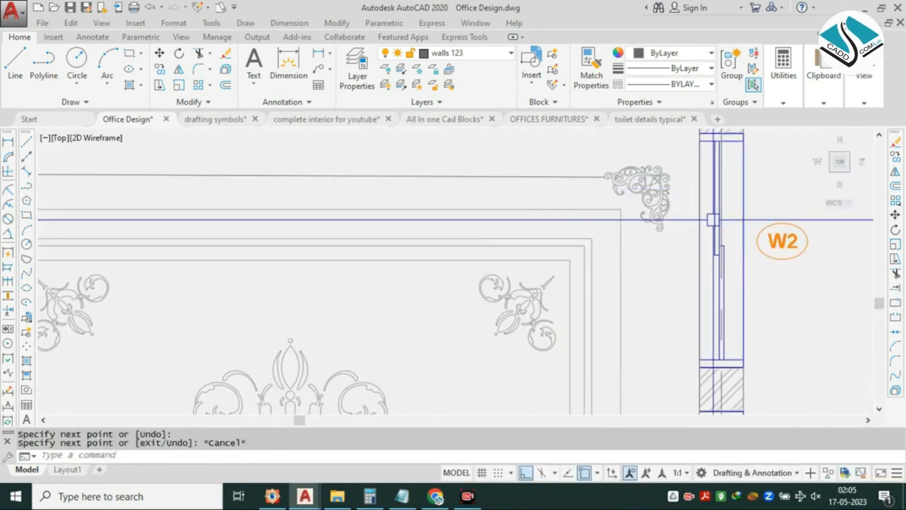
Draw a vertical border line from the upper-right corner ornament down to the lower-right one.
key(Return)
scroll(683, 234, up, 2)
click(646, 227)
scroll(614, 212, down, 5)
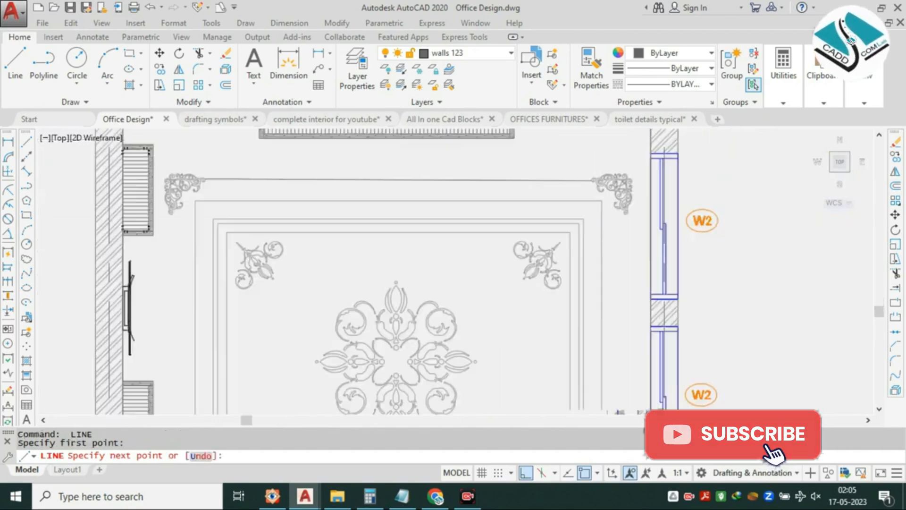
middle_drag(605, 316, 603, 285)
scroll(610, 376, up, 4)
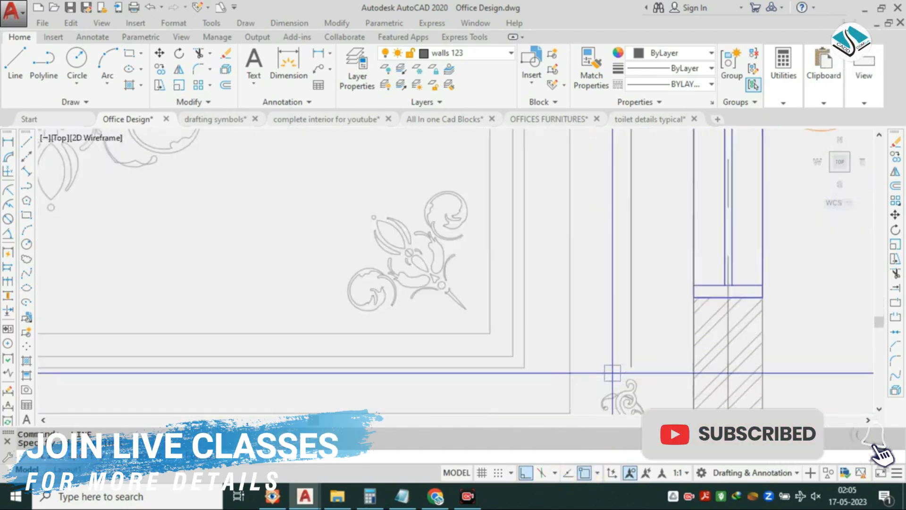
click(638, 383)
key(Escape)
Draw a horizontal border line from the lower-right corner ornament across to the lower-left one.
scroll(634, 314, down, 4)
middle_drag(589, 345, 628, 289)
scroll(617, 340, up, 4)
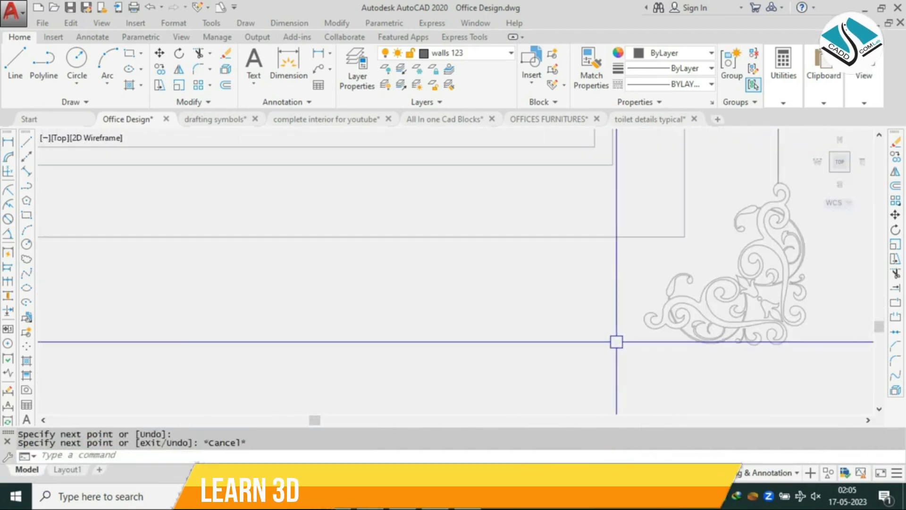
key(Escape)
key(space)
click(640, 324)
scroll(559, 316, down, 5)
middle_drag(559, 316, 773, 321)
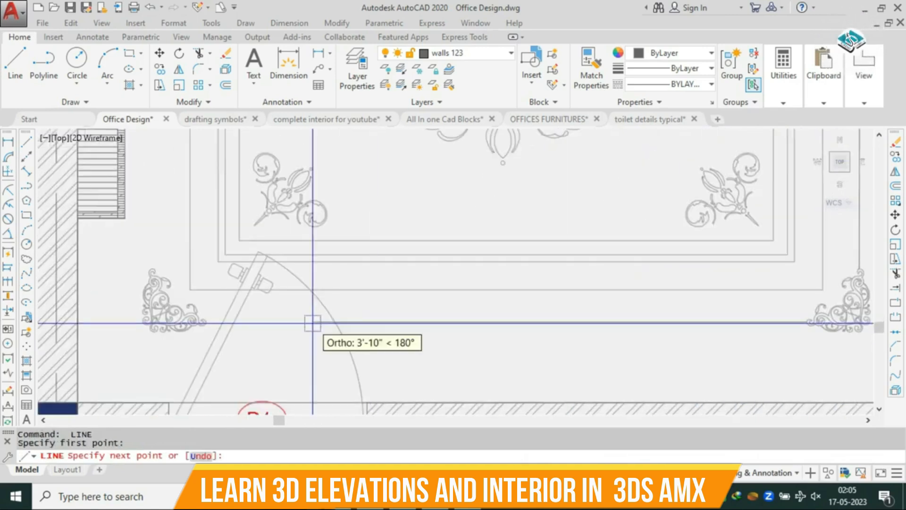
middle_drag(312, 324, 516, 337)
scroll(410, 335, up, 6)
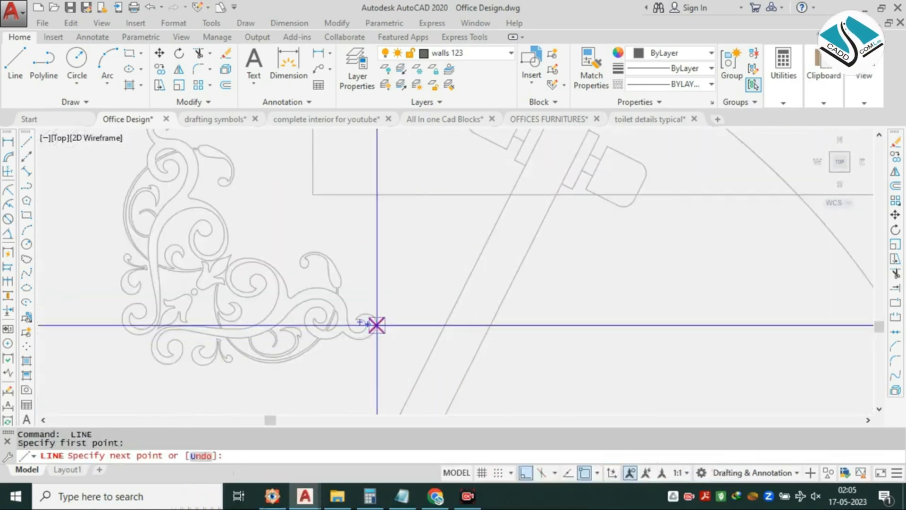
click(379, 325)
key(Escape)
Close the border with a vertical line from the lower-left corner ornament up to the upper-left one.
scroll(470, 337, down, 6)
scroll(421, 288, up, 6)
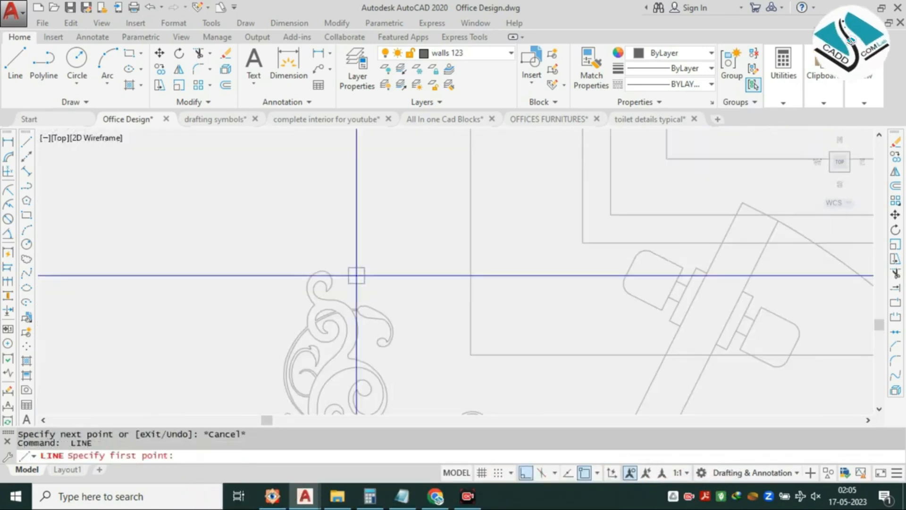
click(324, 269)
scroll(441, 316, down, 6)
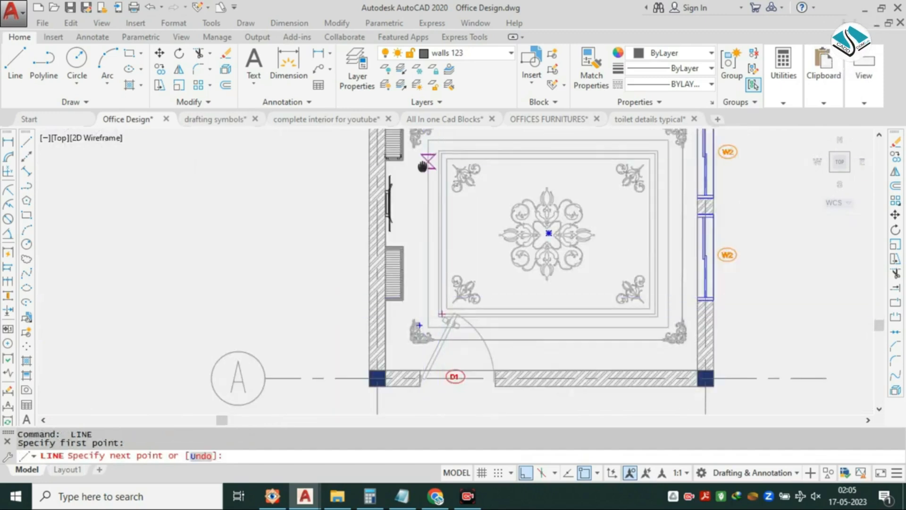
scroll(420, 168, up, 7)
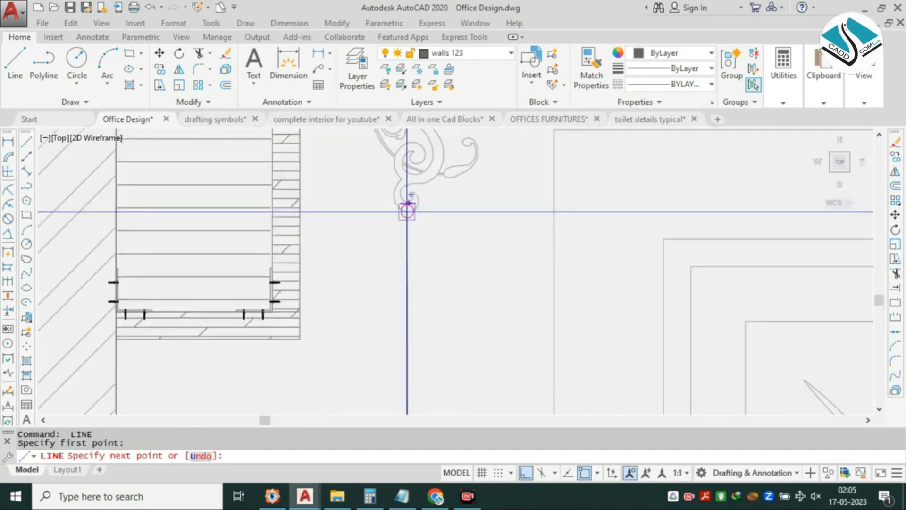
click(407, 212)
key(Escape)
scroll(407, 208, down, 8)
key(Escape)
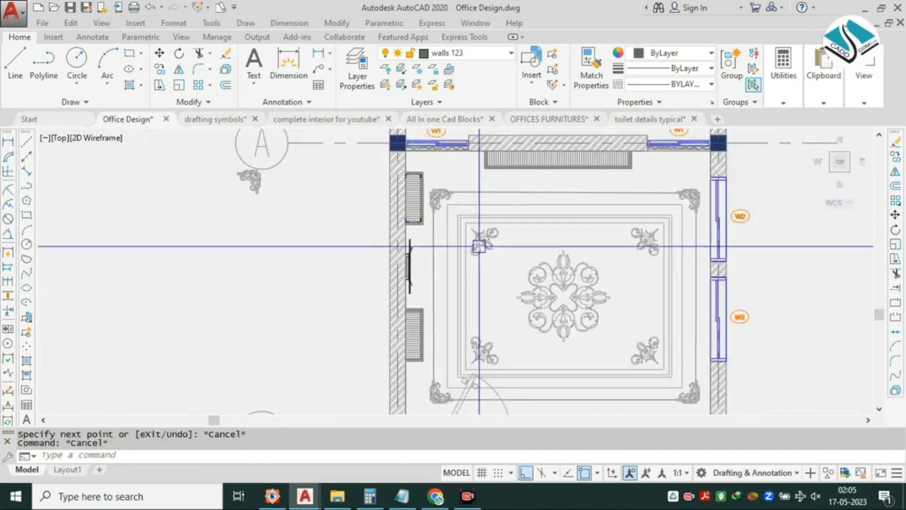
Erase the leftover loose corner ornament lying outside the plan below the grid bubble A.
click(256, 177)
scroll(255, 178, up, 4)
key(Escape)
click(234, 173)
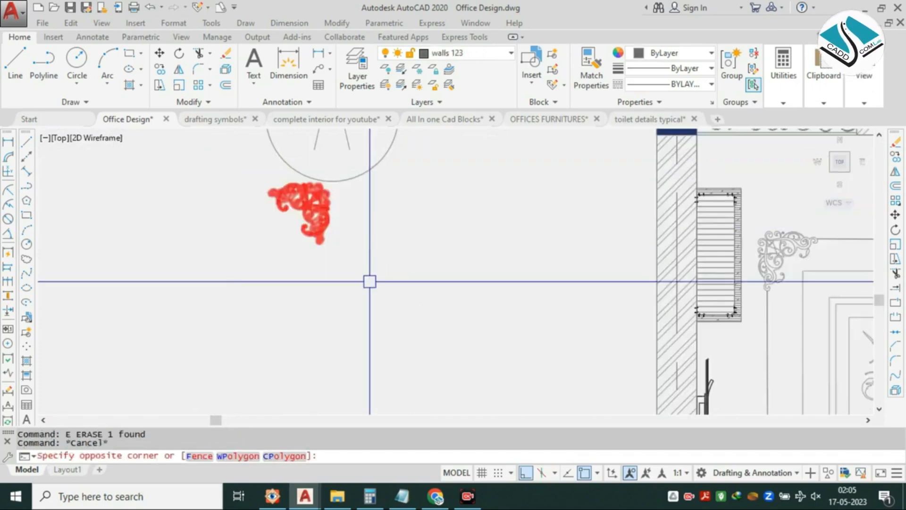
click(370, 284)
text(e)
key(space)
scroll(351, 192, down, 8)
scroll(485, 211, up, 4)
key(Escape)
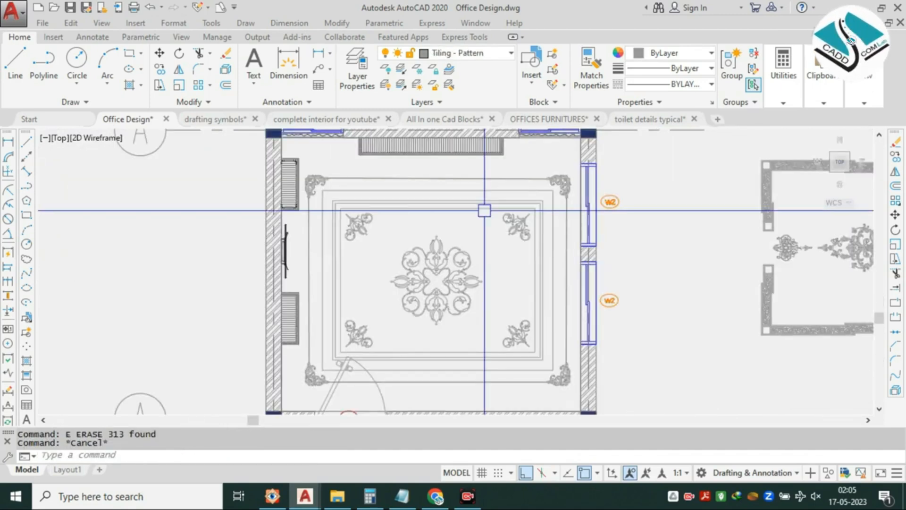
middle_drag(401, 197, 463, 202)
scroll(463, 202, down, 2)
key(Escape)
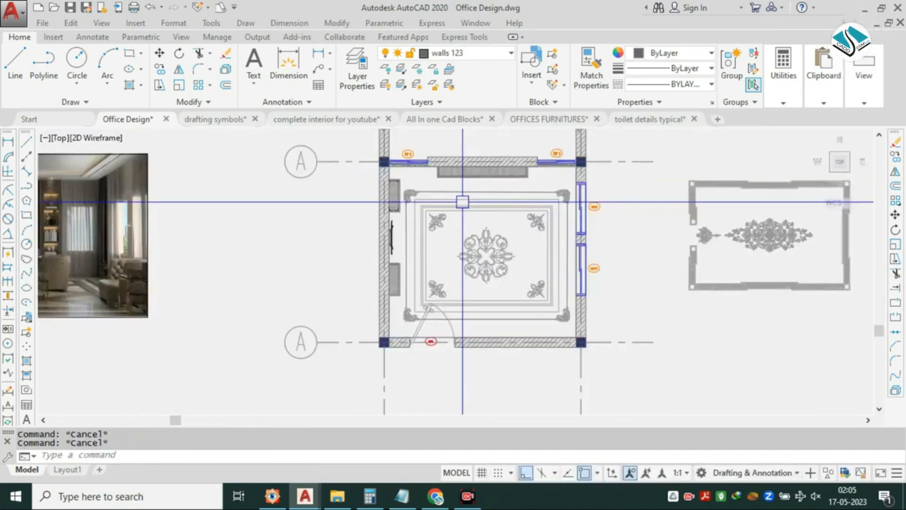
Match the properties of the floor pattern's outer rectangle onto the border lines joining the corner ornaments.
scroll(463, 202, up, 4)
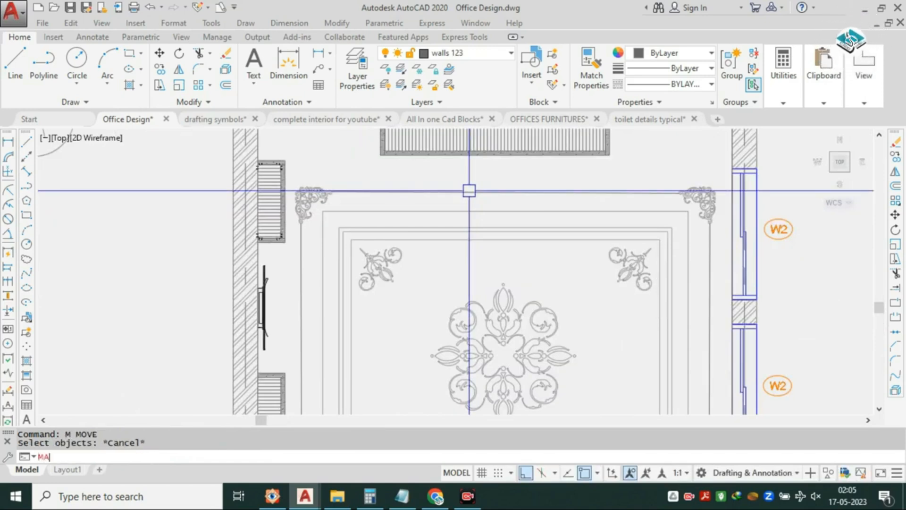
text(MA)
key(space)
scroll(469, 191, up, 2)
click(468, 221)
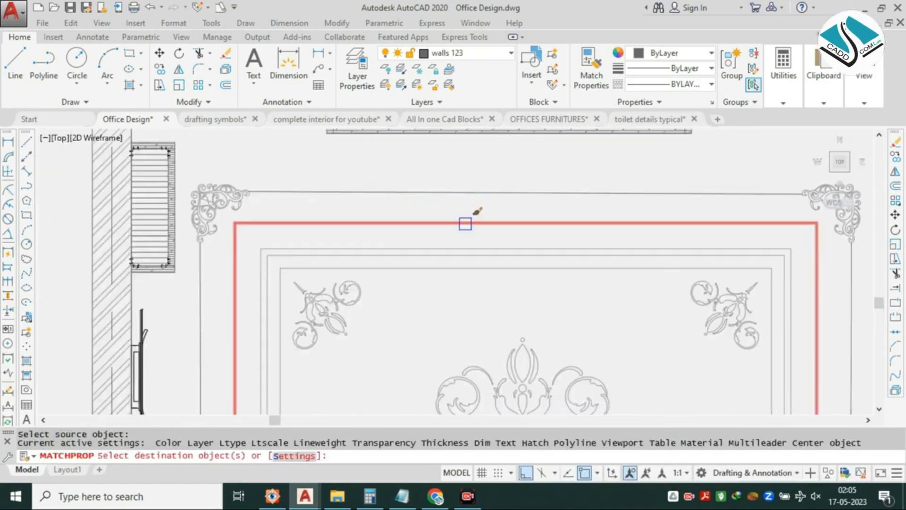
click(453, 193)
middle_drag(338, 233, 376, 155)
scroll(343, 185, down, 2)
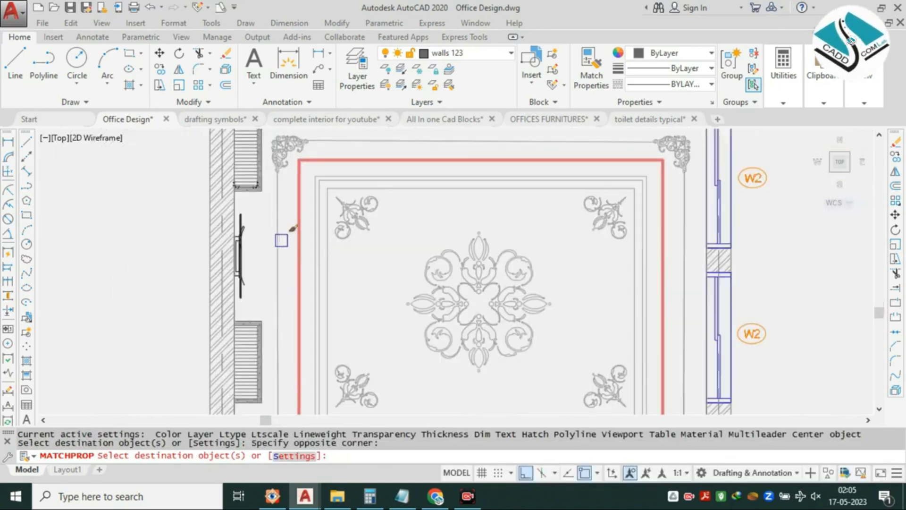
scroll(515, 297, down, 2)
middle_drag(534, 406, 512, 293)
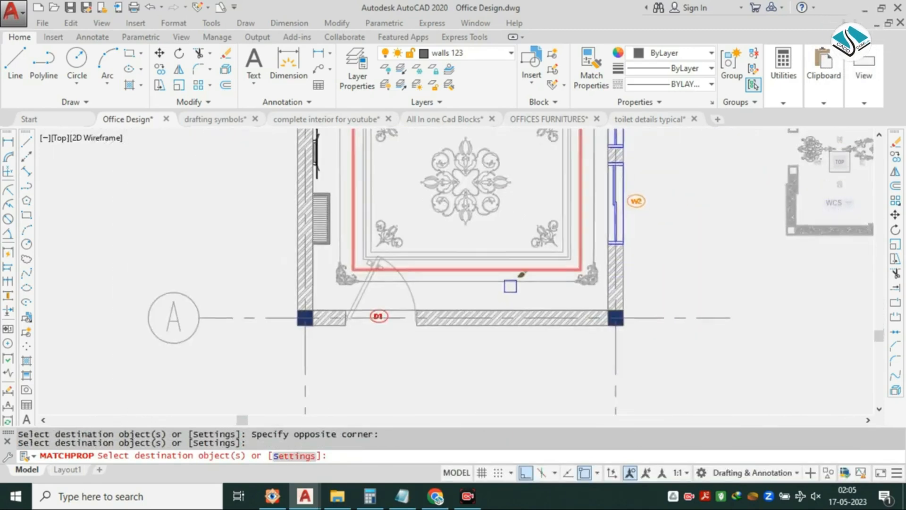
key(Escape)
Mirror door D1 about the centre line of its wall so it opens outside the room, keeping the original.
scroll(510, 228, up, 6)
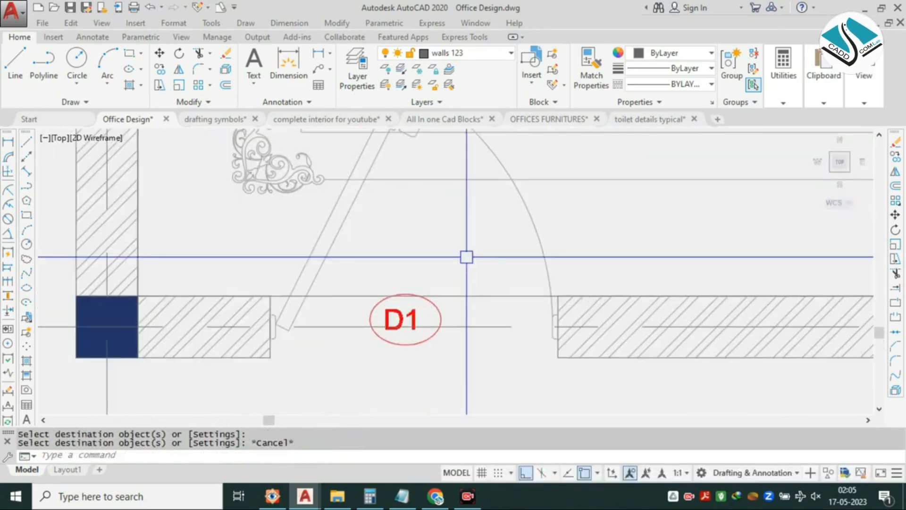
scroll(466, 256, down, 5)
key(Escape)
middle_drag(505, 182, 506, 188)
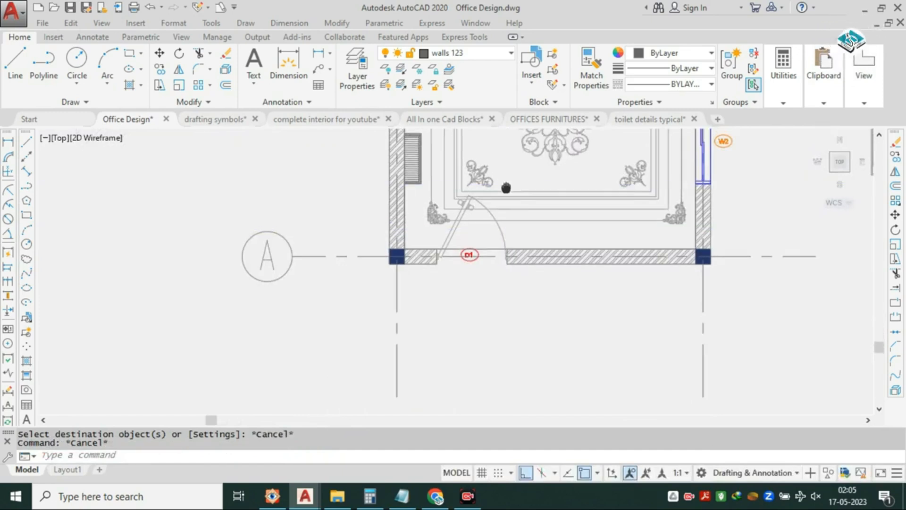
scroll(497, 242, up, 4)
drag(550, 226, 470, 246)
click(469, 246)
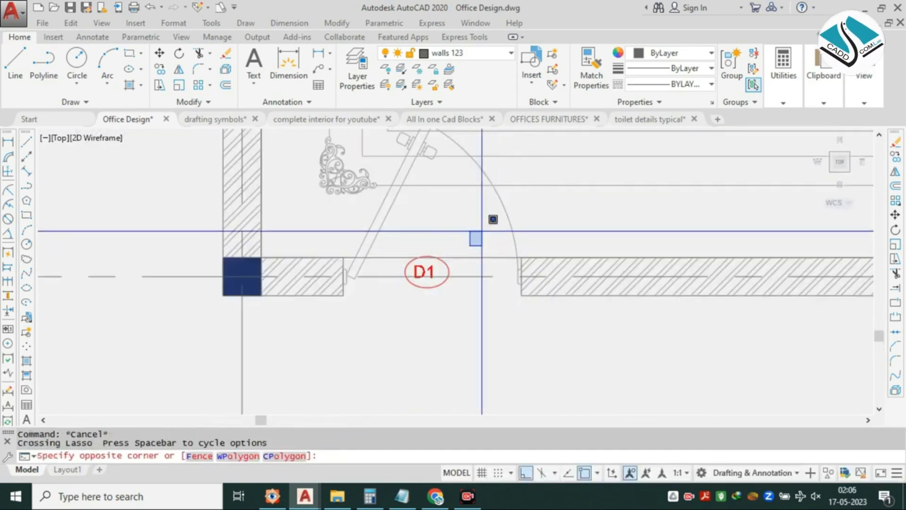
click(505, 217)
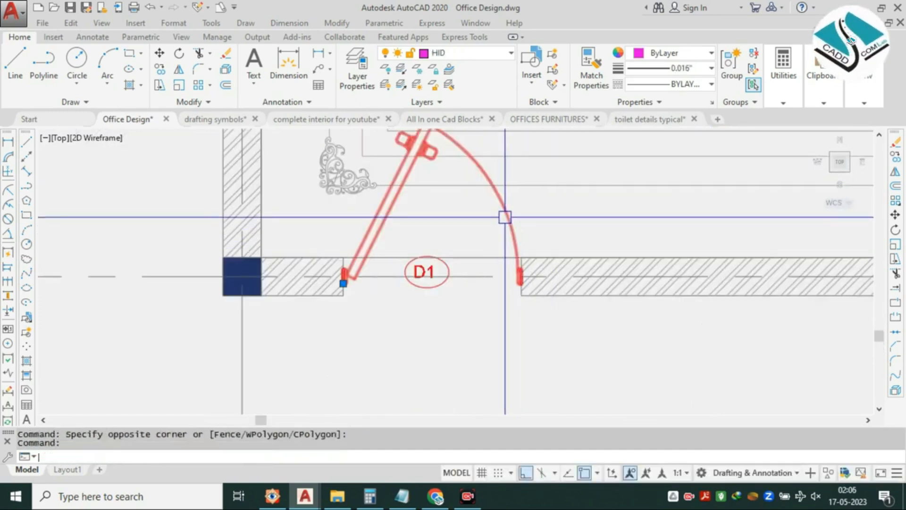
text(MI)
key(Return)
scroll(343, 283, up, 6)
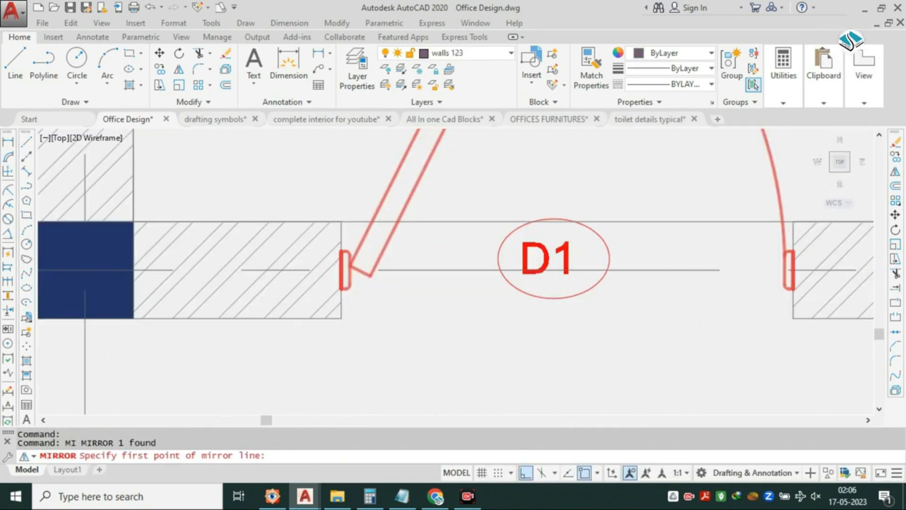
click(337, 268)
scroll(337, 267, down, 4)
scroll(633, 263, up, 4)
scroll(591, 259, down, 1)
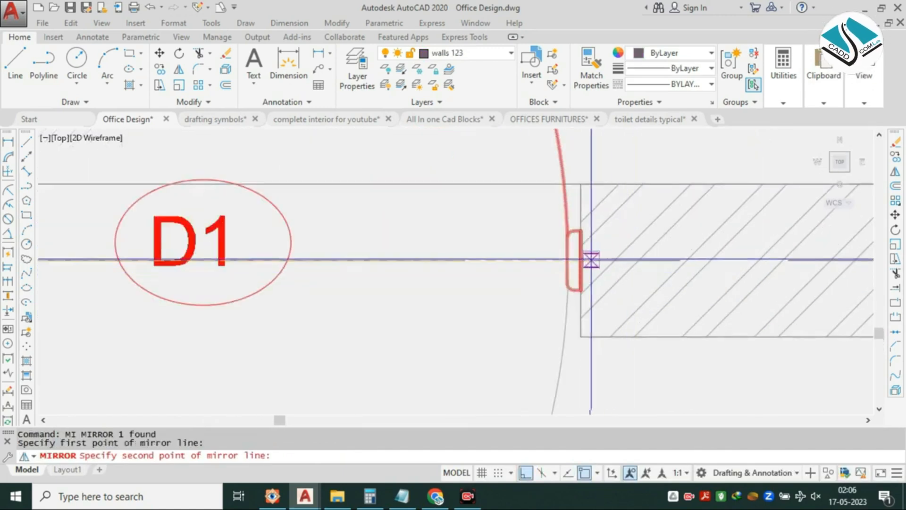
click(585, 259)
scroll(584, 259, down, 2)
key(Return)
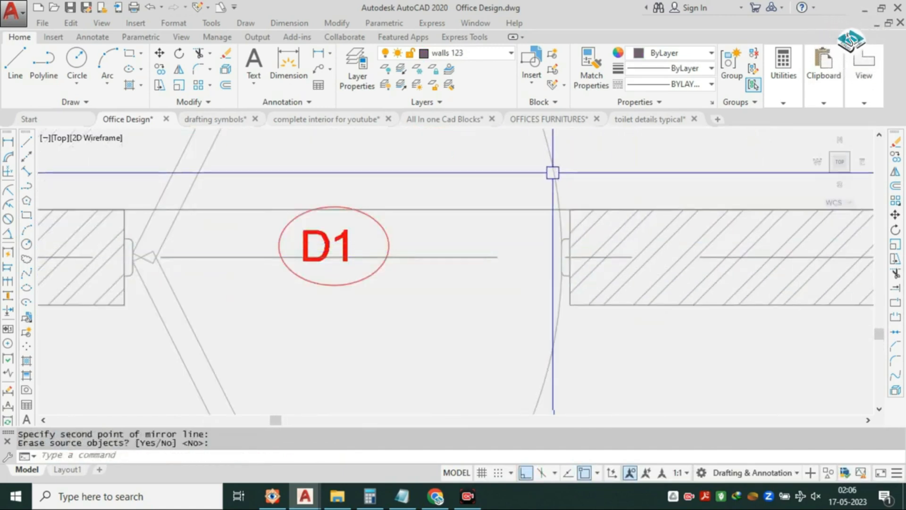
Erase the original D1 door that swings into the room.
scroll(554, 172, down, 4)
text(E)
key(Return)
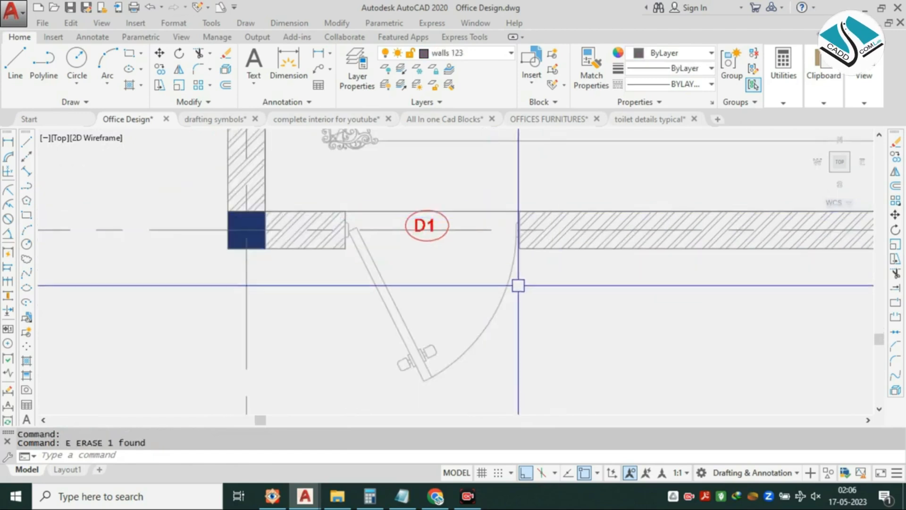
scroll(547, 275, down, 4)
middle_drag(601, 191, 536, 286)
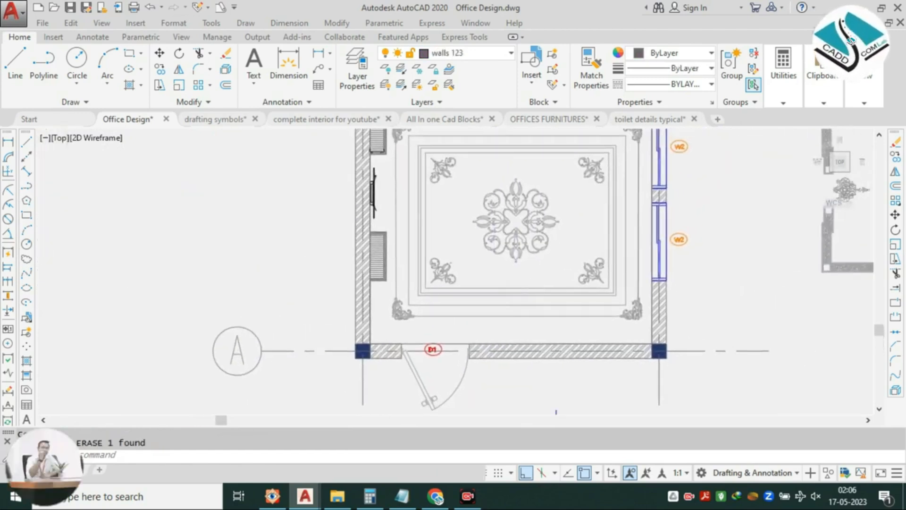
mouse_move(574, 211)
middle_down()
mouse_move(554, 251)
mouse_move(581, 241)
mouse_move(531, 218)
middle_up()
scroll(551, 253, down, 2)
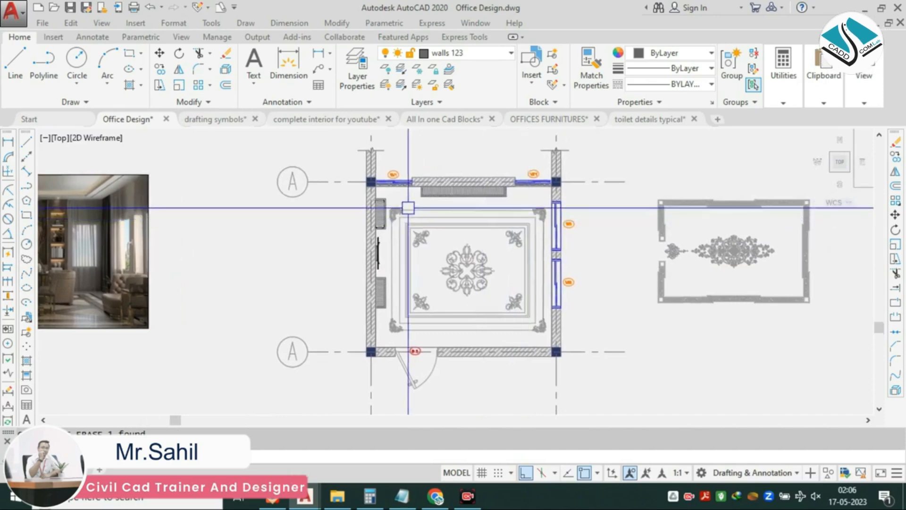
scroll(405, 203, up, 2)
scroll(505, 207, up, 2)
click(496, 201)
click(434, 260)
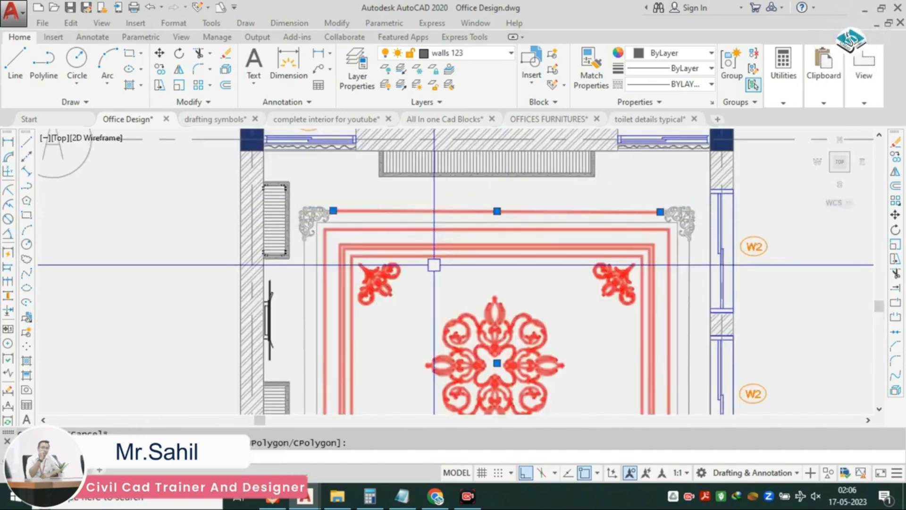
click(665, 51)
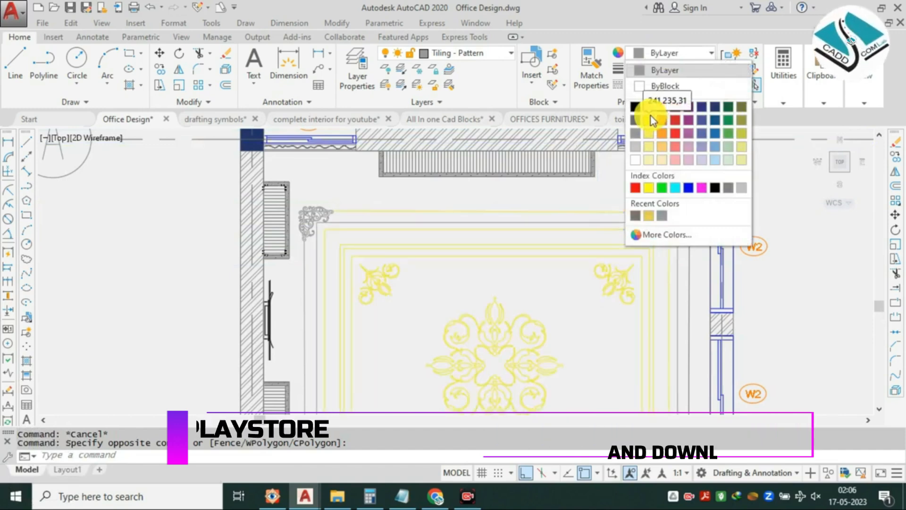
click(520, 201)
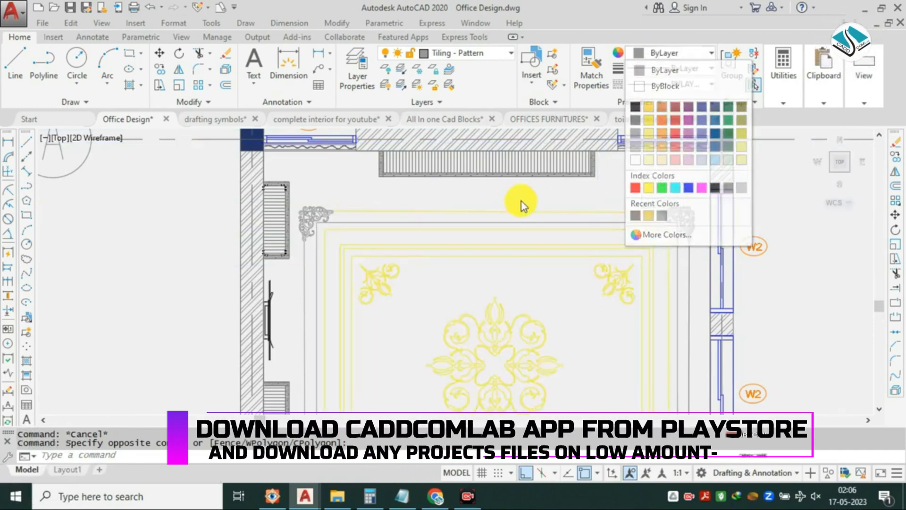
key(Escape)
Set the PAERROW layer's transparency to 70 in the layer properties.
text(LA)
key(Return)
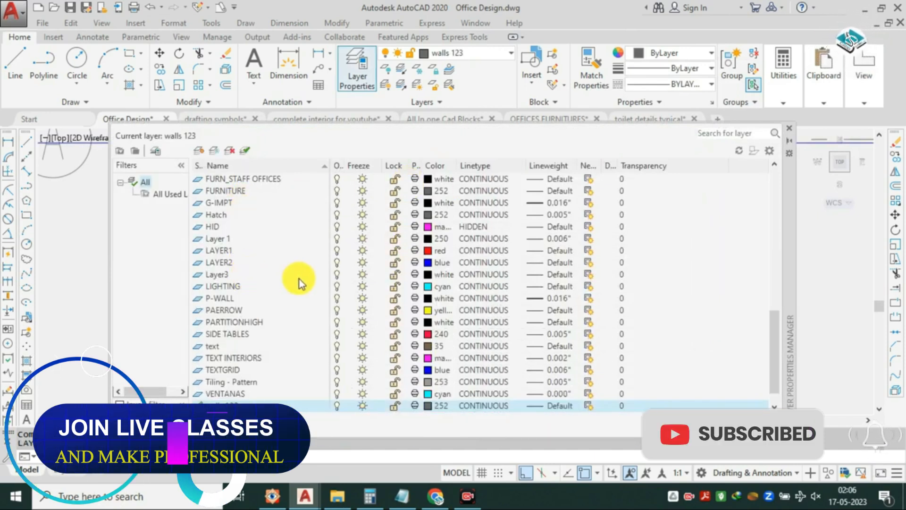
click(237, 313)
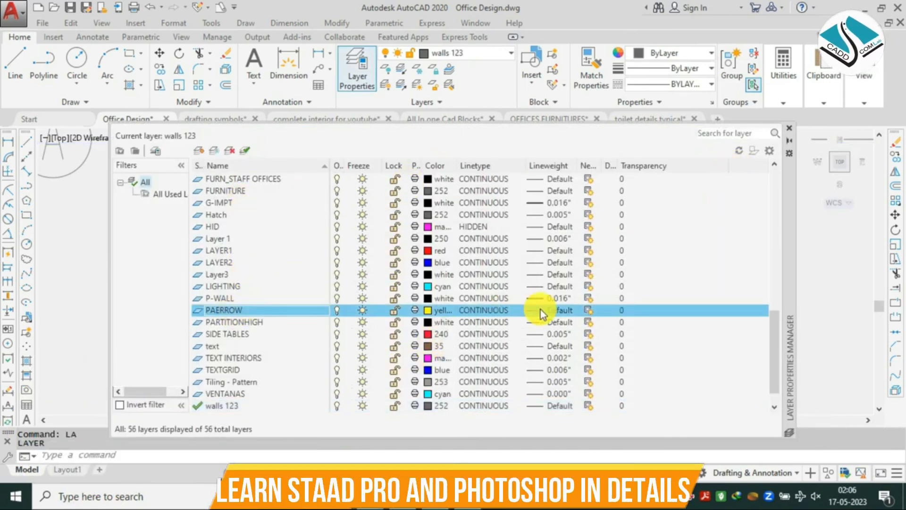
click(625, 312)
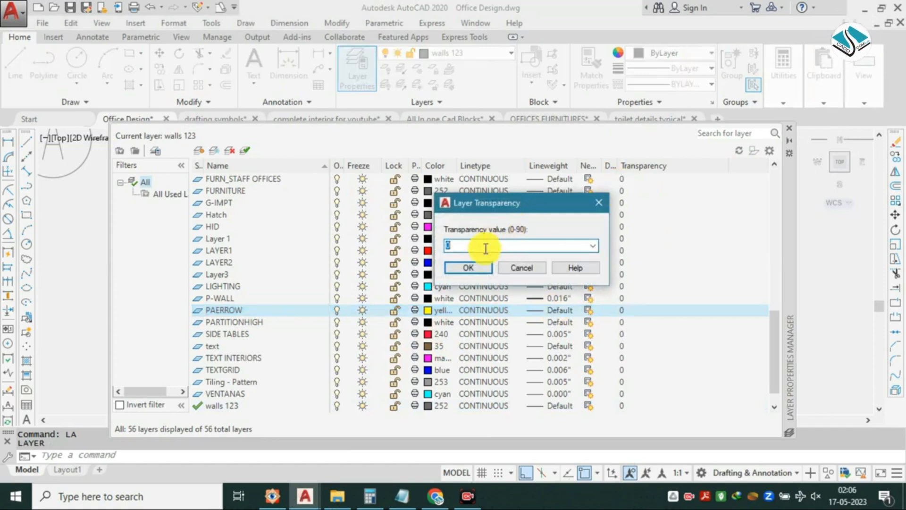
click(468, 267)
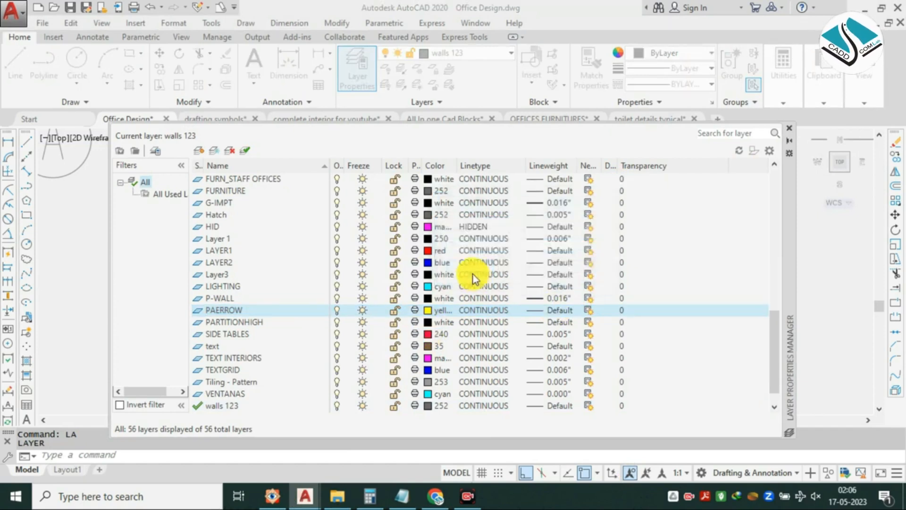
click(791, 130)
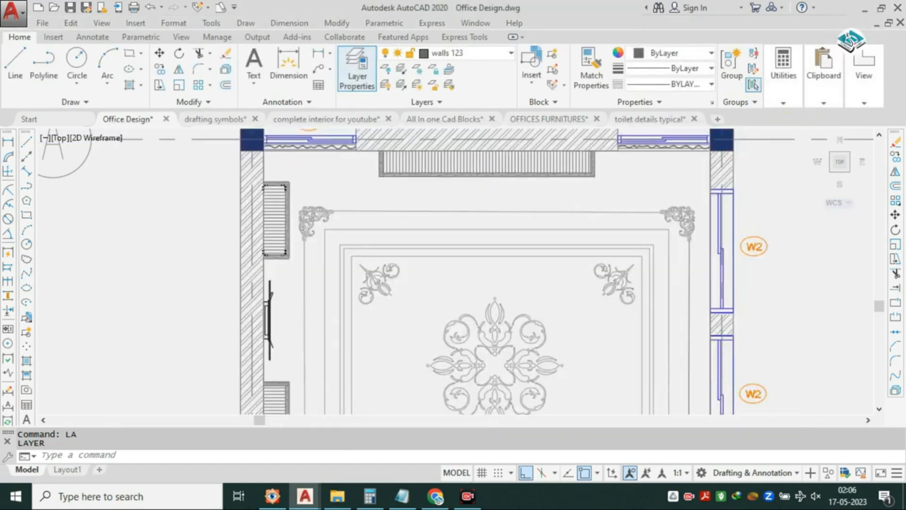
Move the ornamental floor pattern and the upper border line between the corner ornaments onto the PAERROW layer.
key(Escape)
click(508, 200)
click(463, 260)
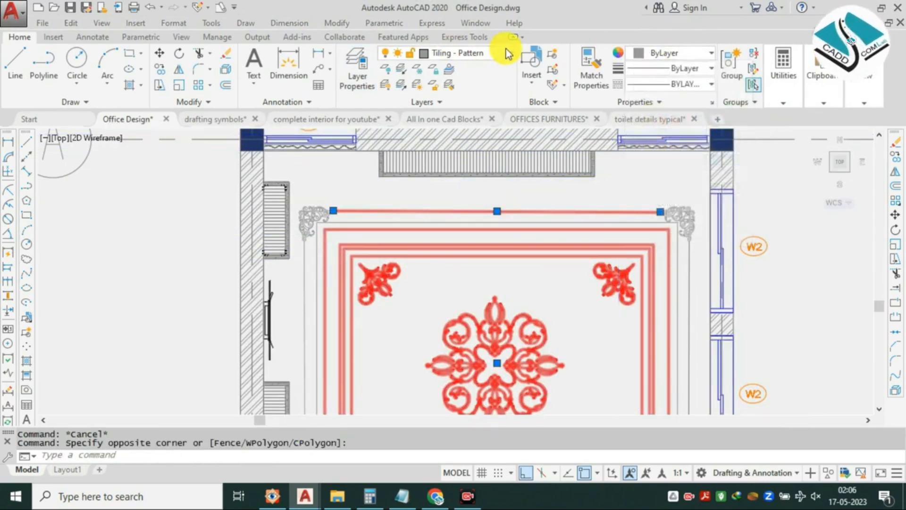
click(479, 53)
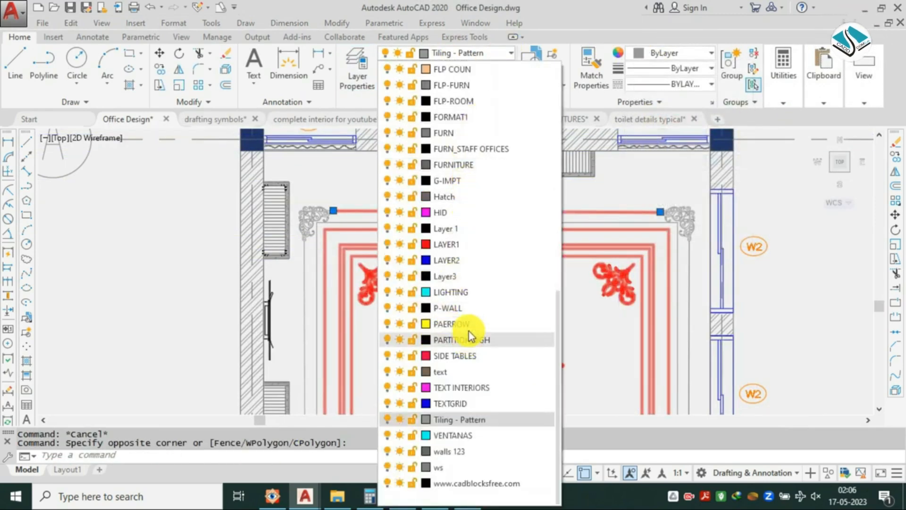
click(460, 323)
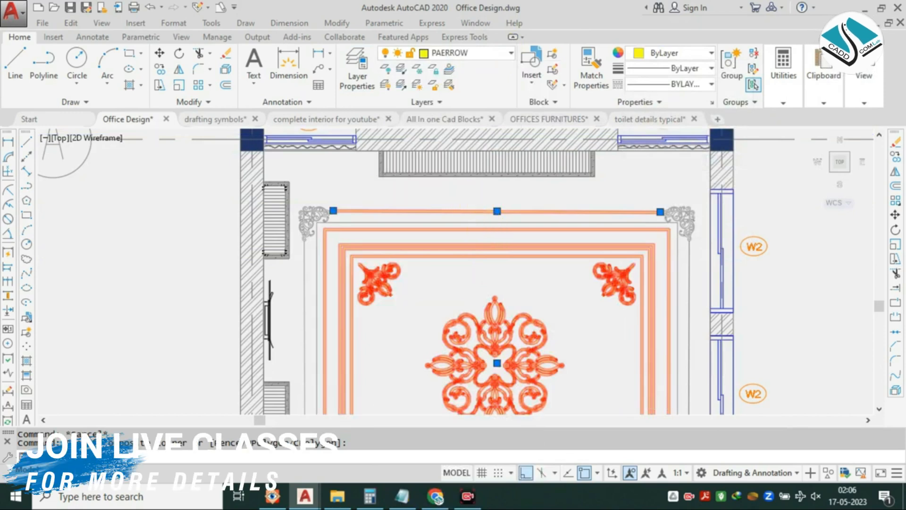
key(Escape)
key(Escape)
scroll(484, 222, down, 2)
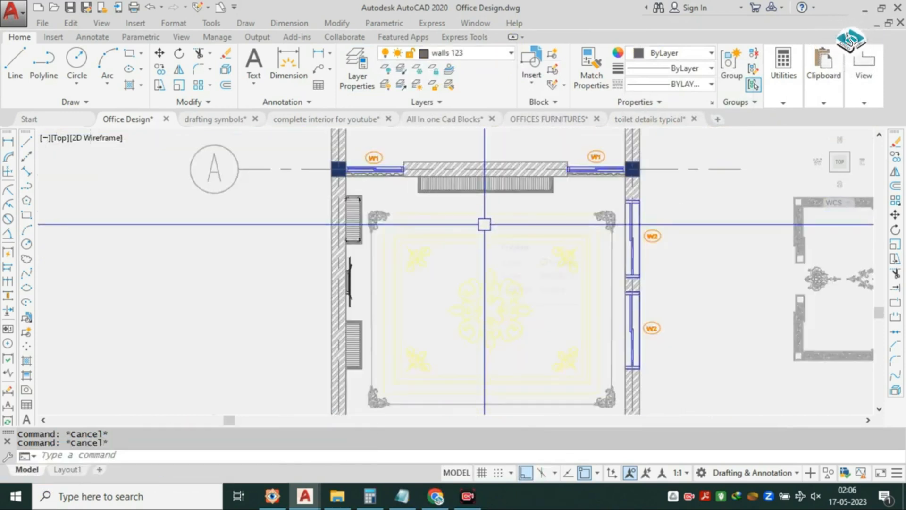
Match the properties of the floor pattern's inner rectangle onto the remaining border lines joining the corner ornaments.
text(MA)
key(Return)
scroll(434, 256, up, 2)
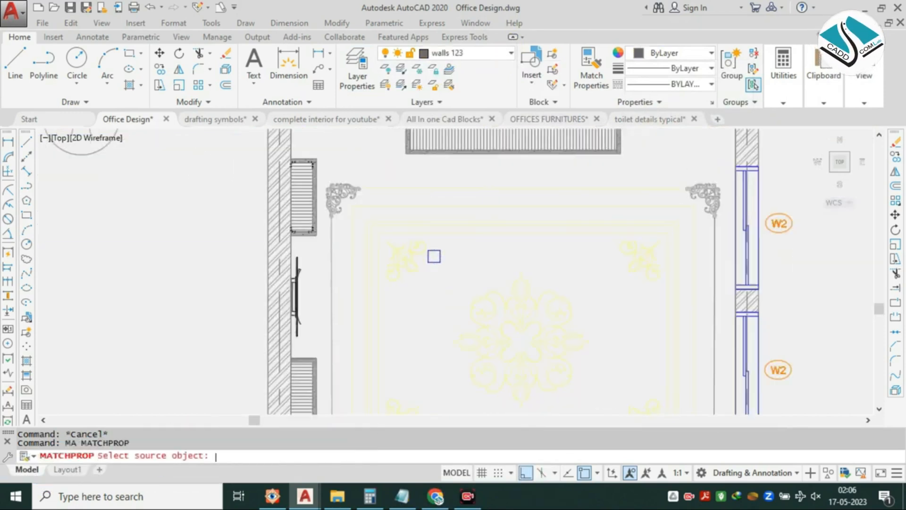
click(444, 236)
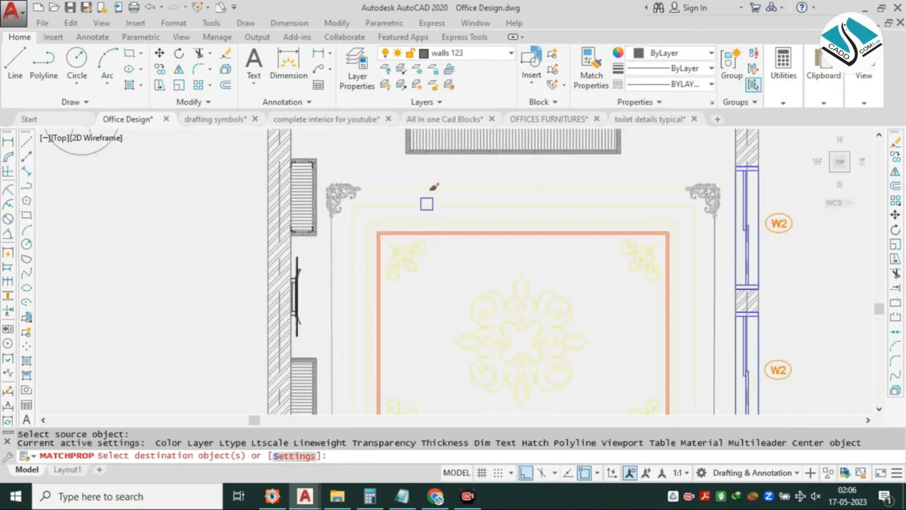
click(333, 241)
click(717, 277)
scroll(644, 253, down, 2)
middle_drag(558, 264, 512, 179)
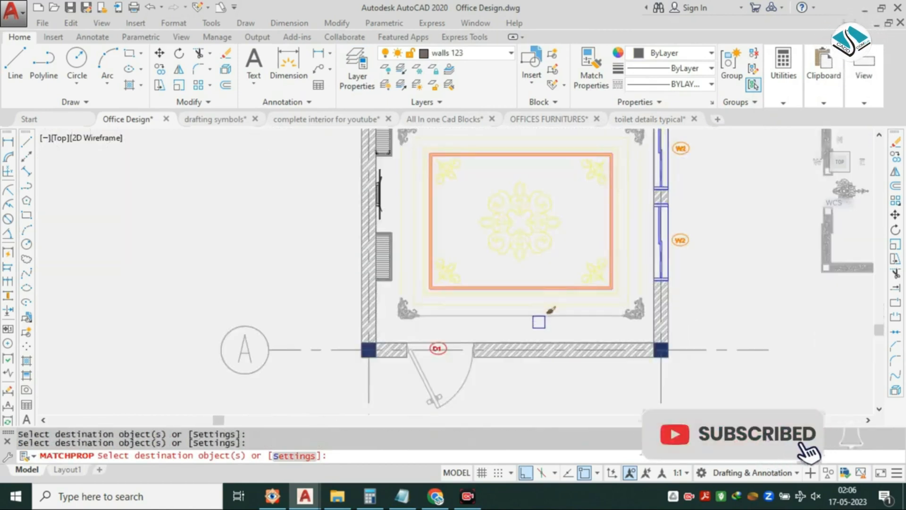
scroll(461, 168, up, 2)
key(Escape)
key(Escape)
key(Escape)
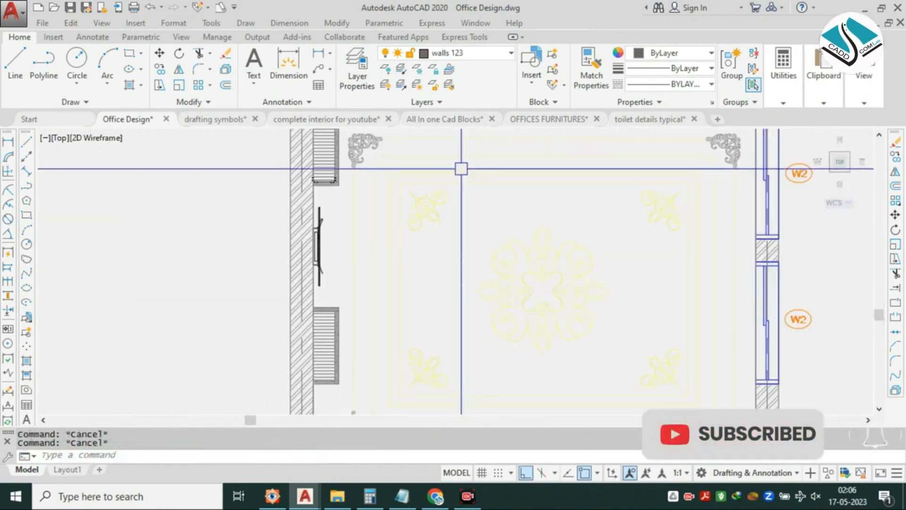
Set the PAERROW layer's transparency to 50 in the layer properties.
text(LA)
key(Return)
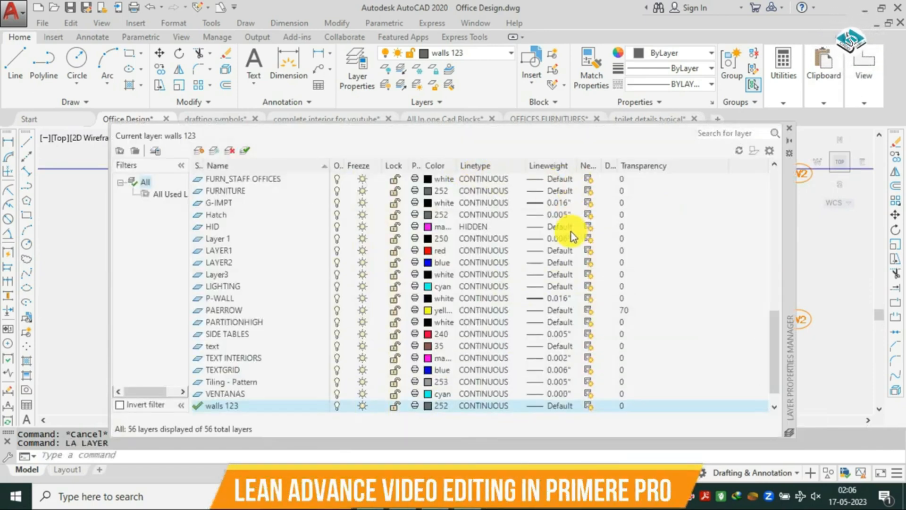
click(628, 309)
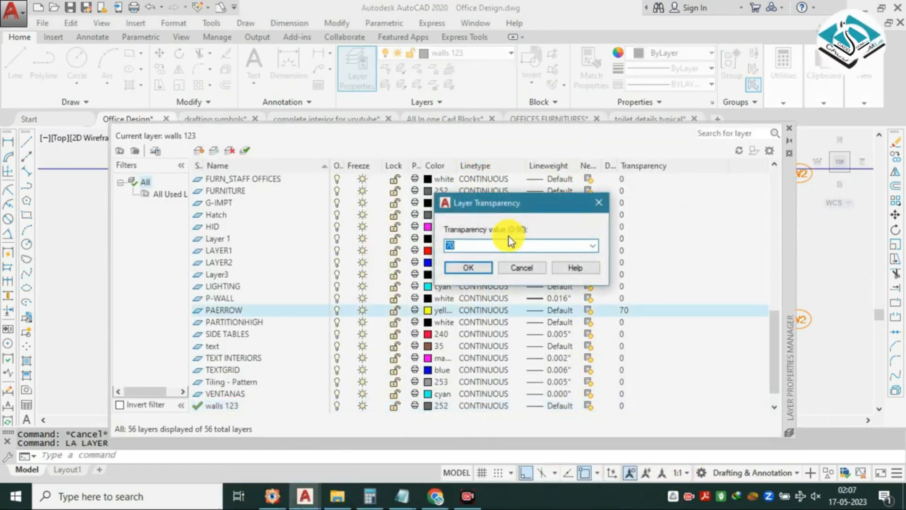
text(50)
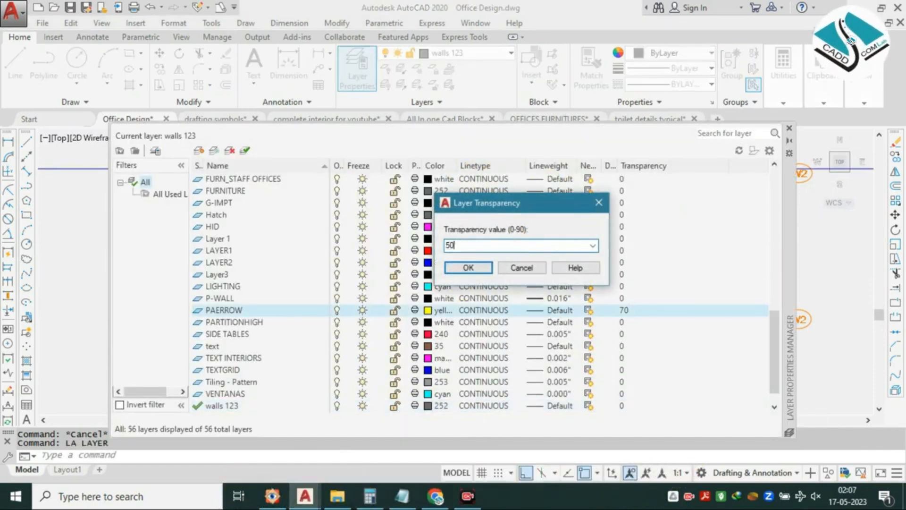
key(Return)
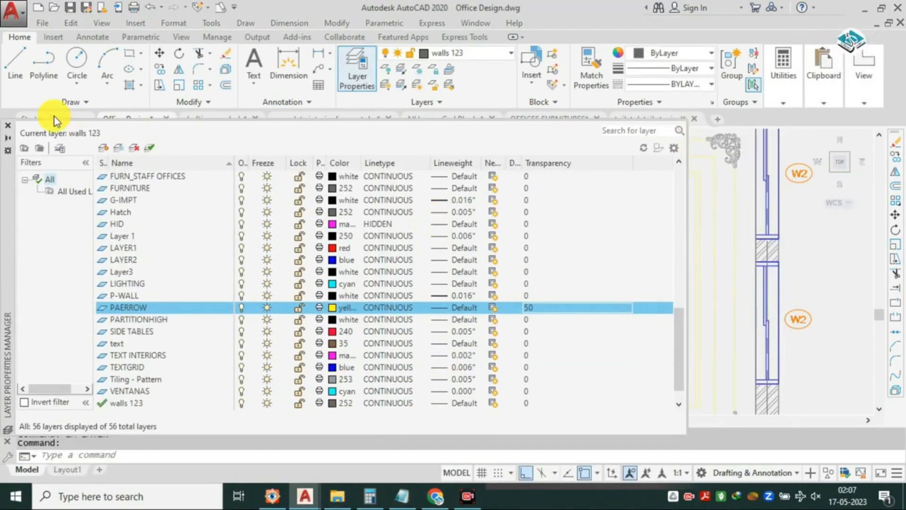
click(6, 121)
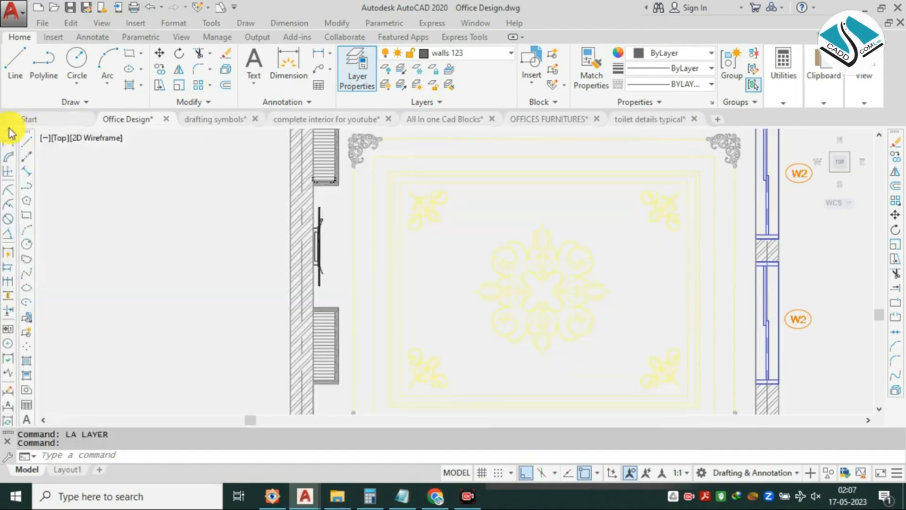
key(Escape)
scroll(465, 253, down, 1)
key(Escape)
middle_drag(577, 253, 541, 262)
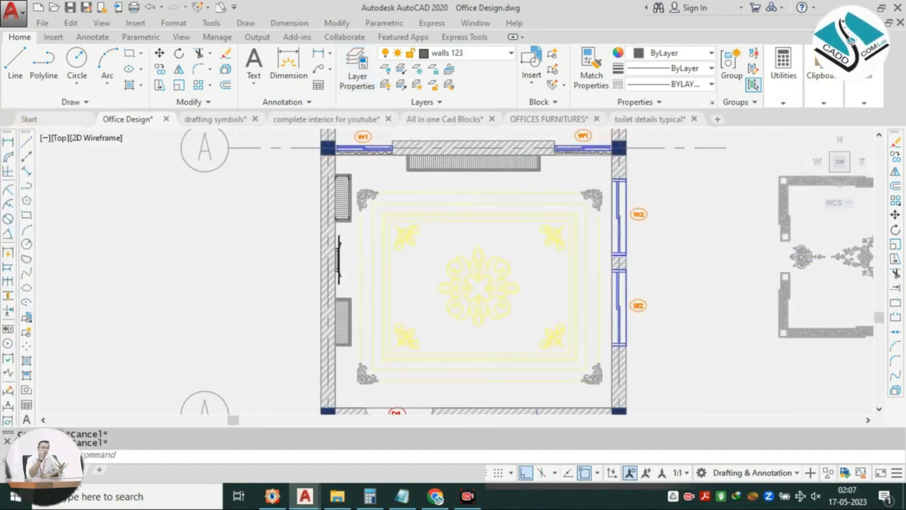
scroll(541, 262, down, 1)
scroll(541, 262, up, 2)
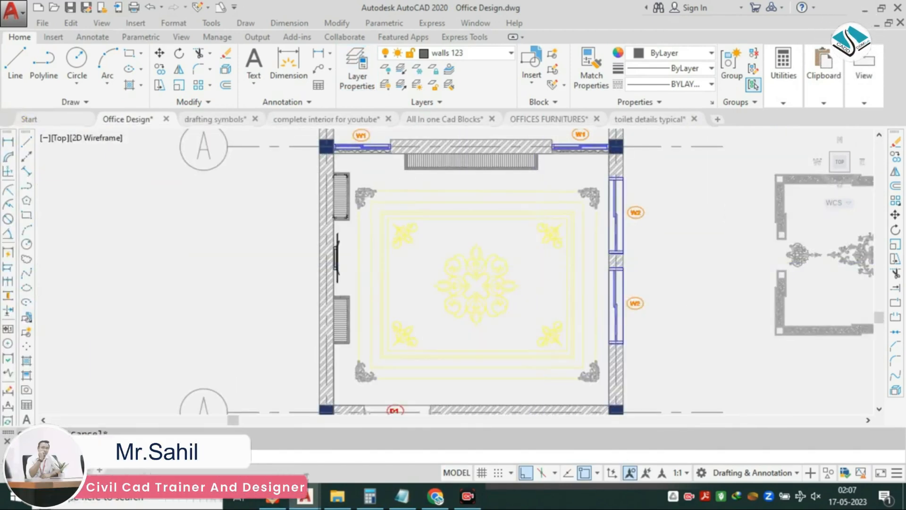
Set the PAERROW layer's colour to index 40 and check the floor pattern in the plan.
text(la)
key(Return)
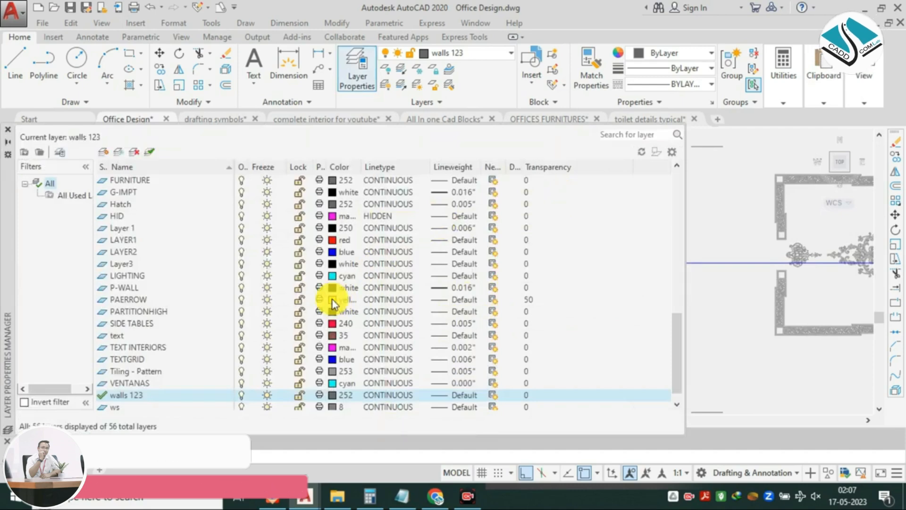
click(332, 300)
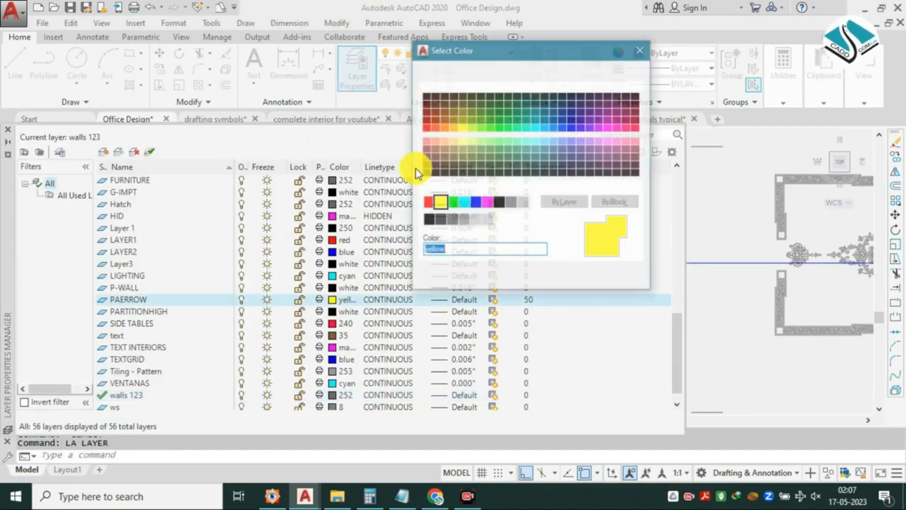
click(454, 129)
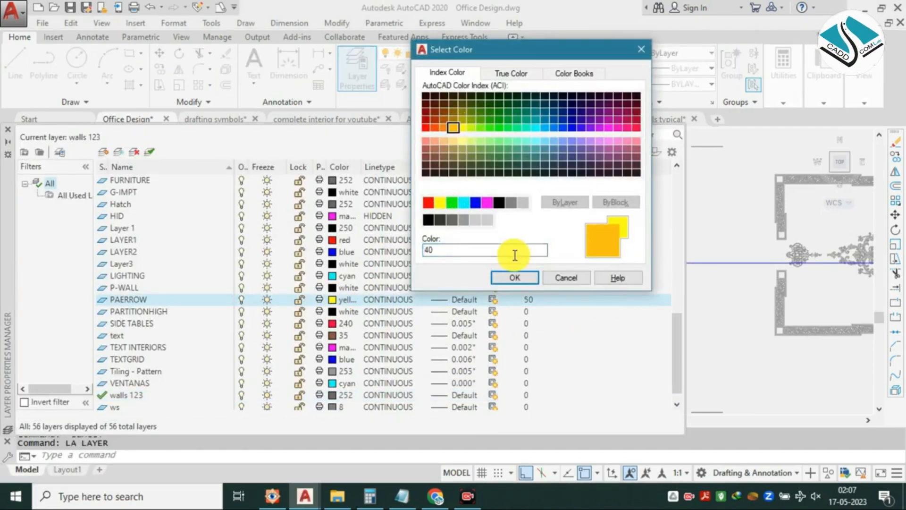
click(528, 276)
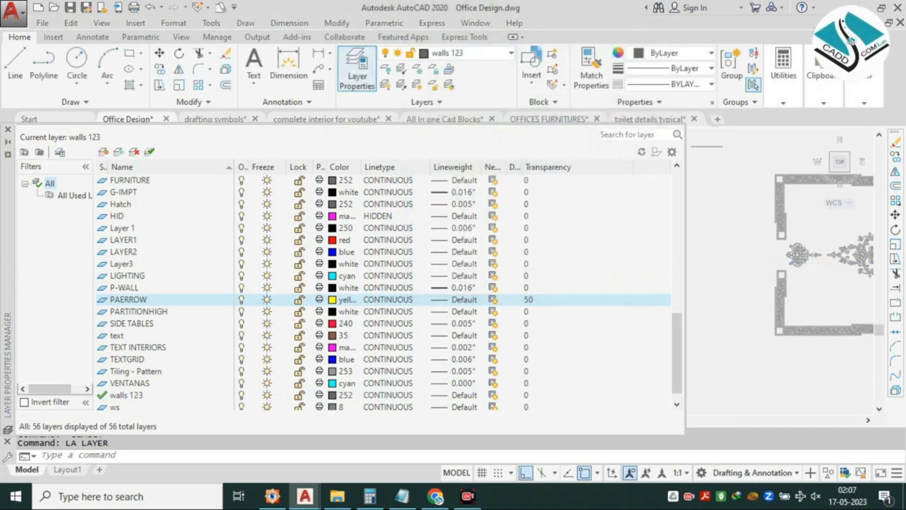
scroll(750, 233, down, 5)
mouse_move(725, 236)
middle_down()
mouse_move(806, 238)
mouse_move(771, 245)
middle_up()
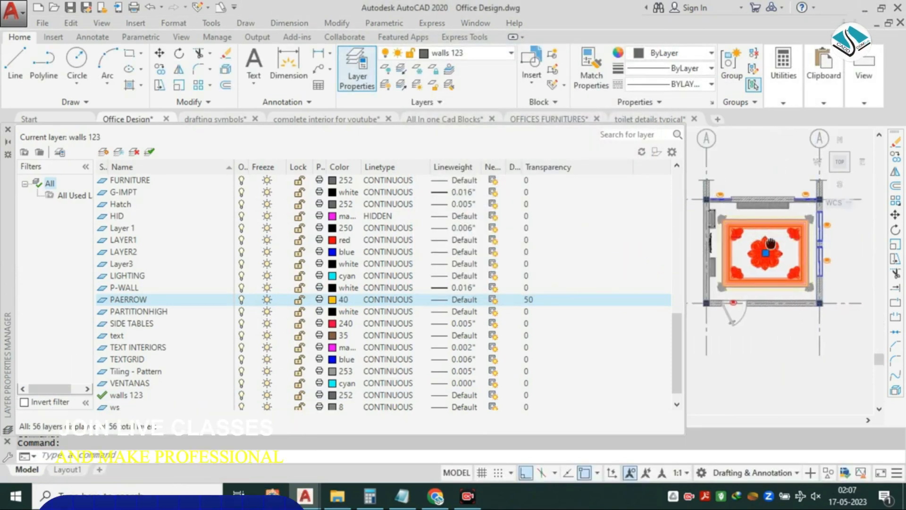
scroll(782, 234, up, 2)
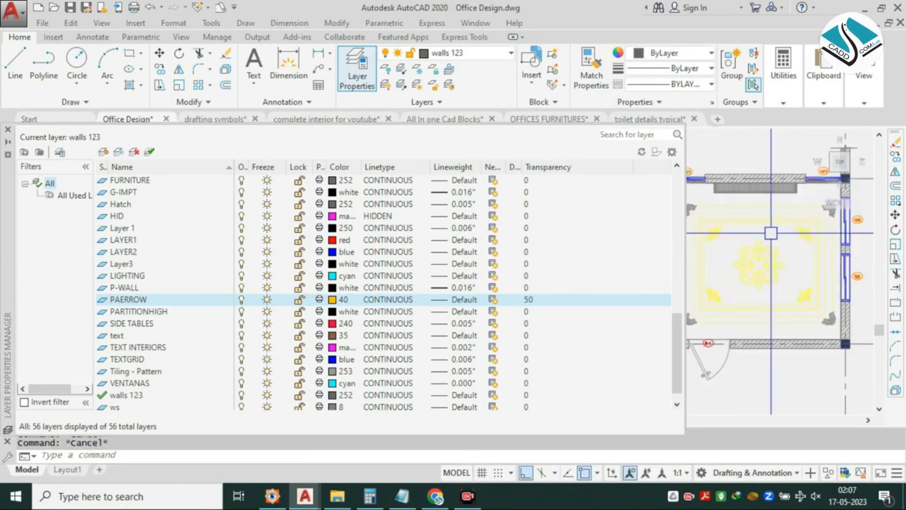
scroll(783, 259, up, 2)
click(775, 216)
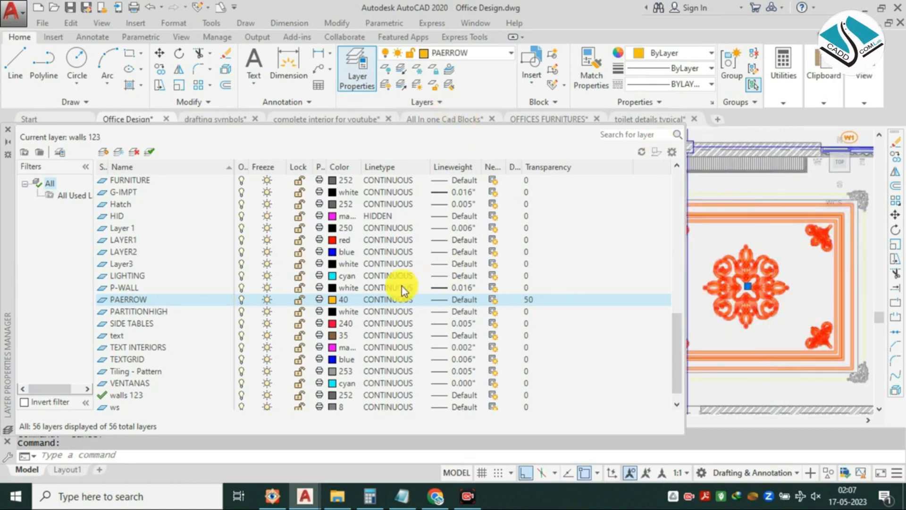
key(Escape)
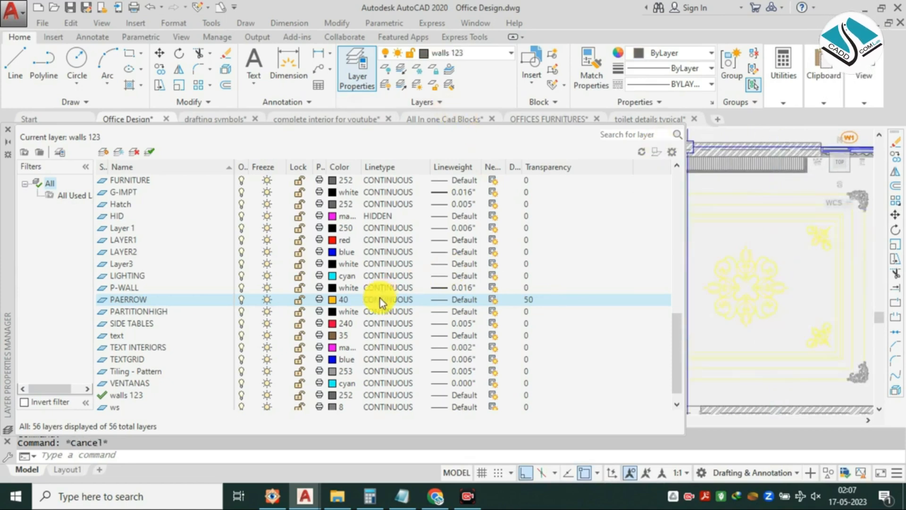
Set the PAERROW layer's colour to index 30.
click(337, 301)
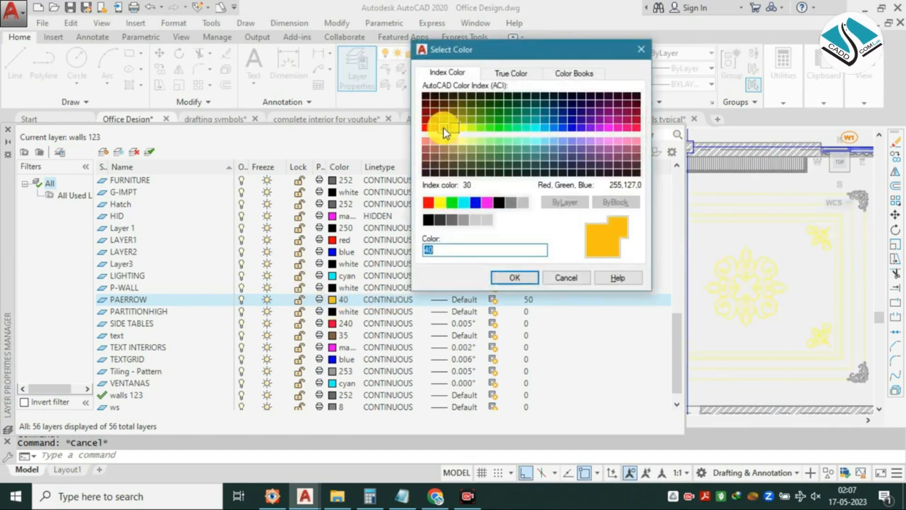
click(443, 129)
click(513, 275)
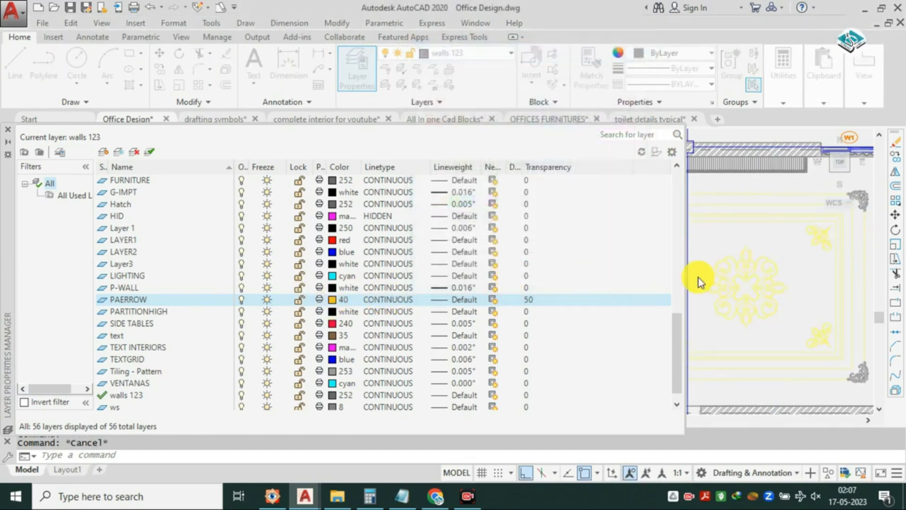
Select the floor pattern to check its layer and colour assignment, and close the layer properties.
click(754, 222)
click(696, 244)
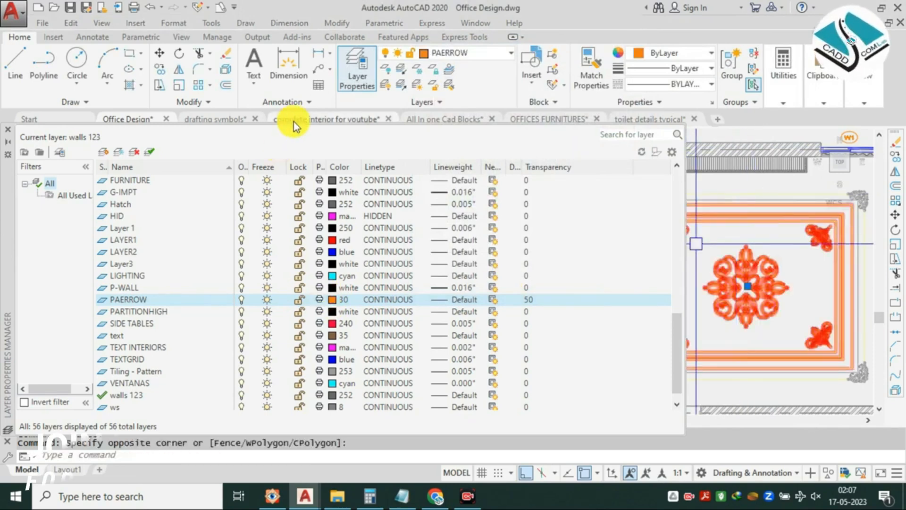
click(478, 55)
click(479, 55)
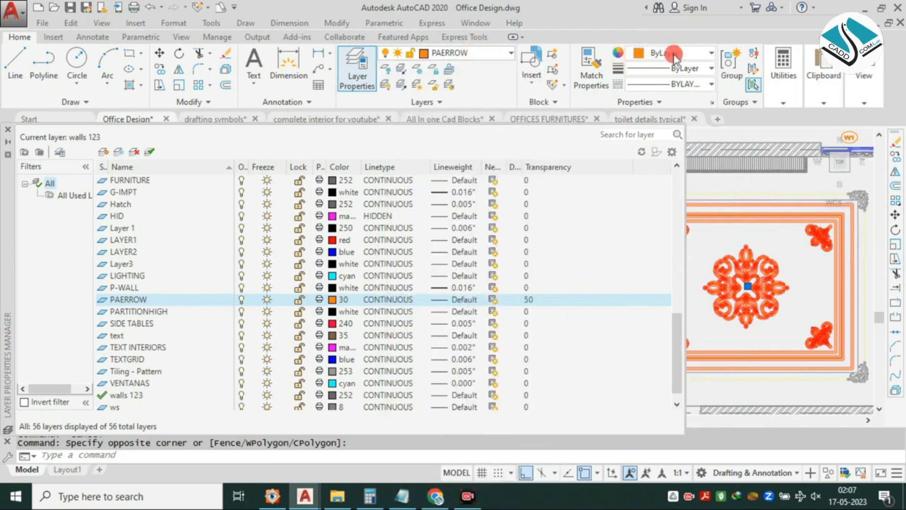
click(675, 56)
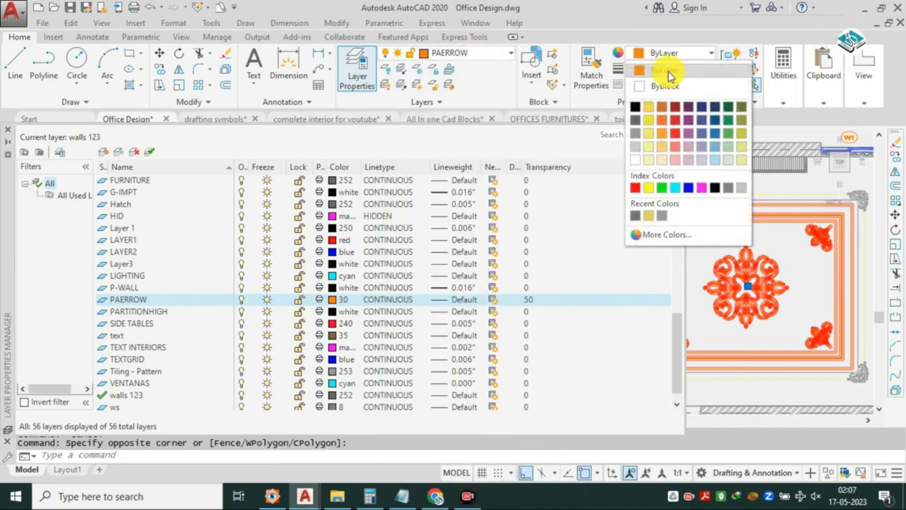
key(Escape)
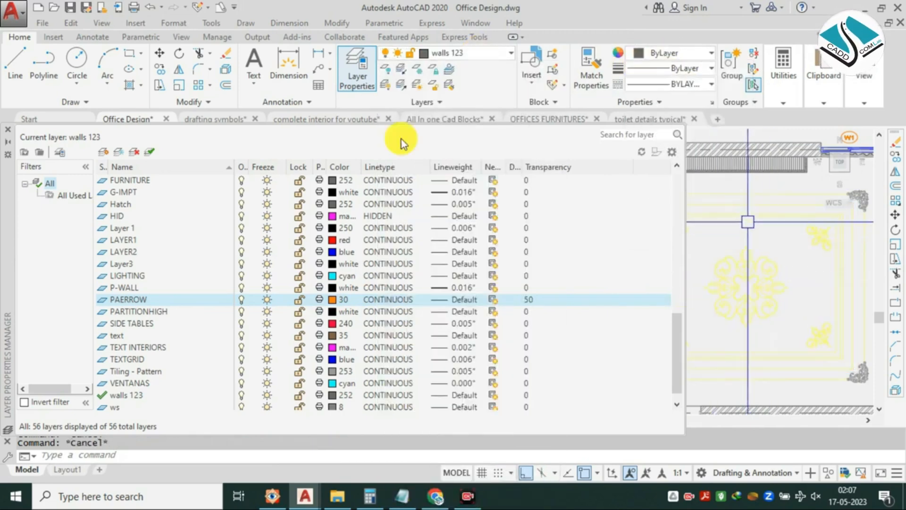
click(9, 130)
middle_drag(629, 253, 309, 242)
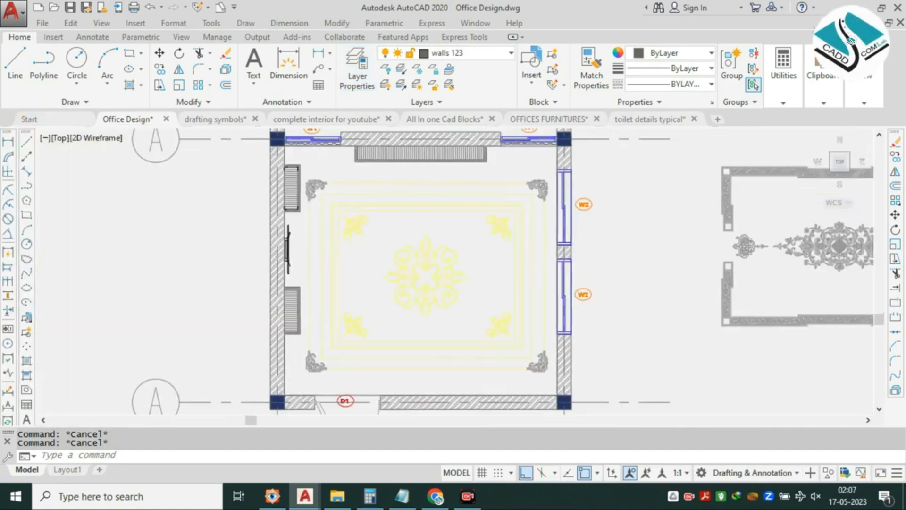
Assign the upper line of the floor border to the text layer.
click(469, 211)
scroll(426, 183, up, 5)
key(Escape)
drag(423, 176, 395, 190)
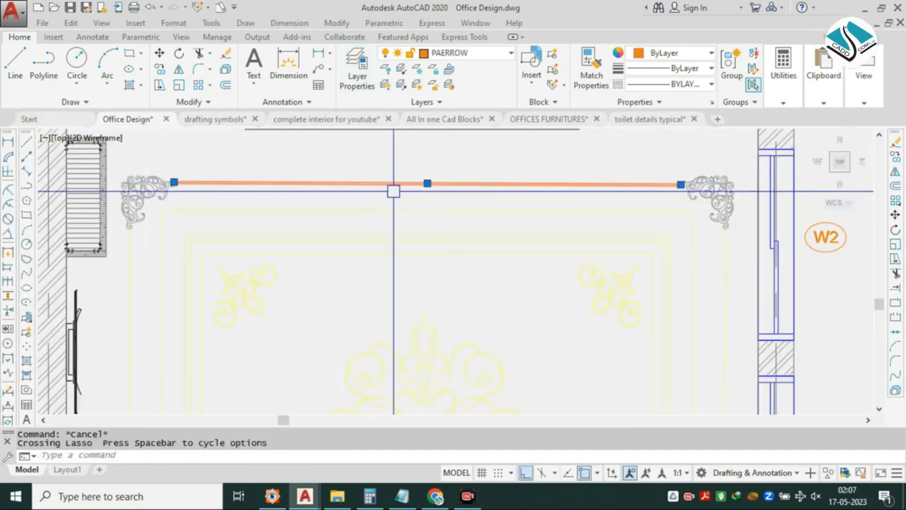
click(478, 55)
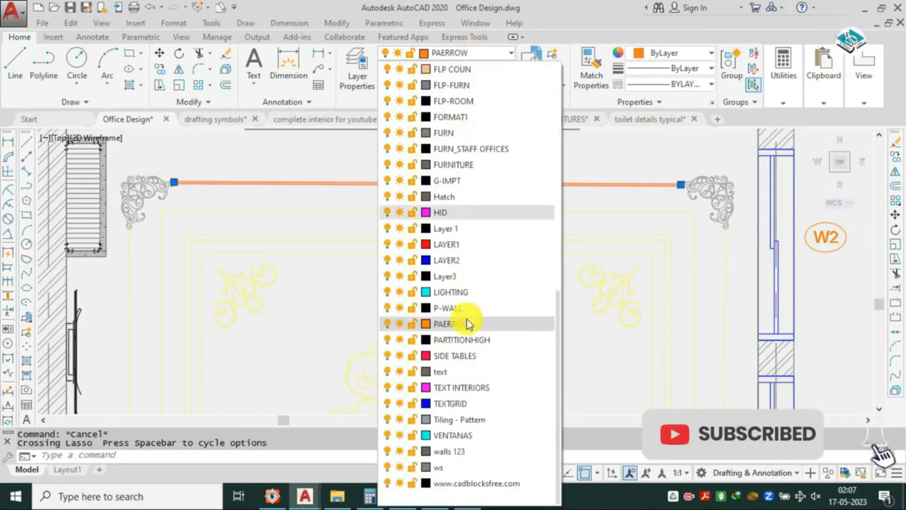
click(454, 372)
key(Escape)
key(Escape)
Assign the upper line of the floor border to LAYER1.
scroll(484, 179, up, 2)
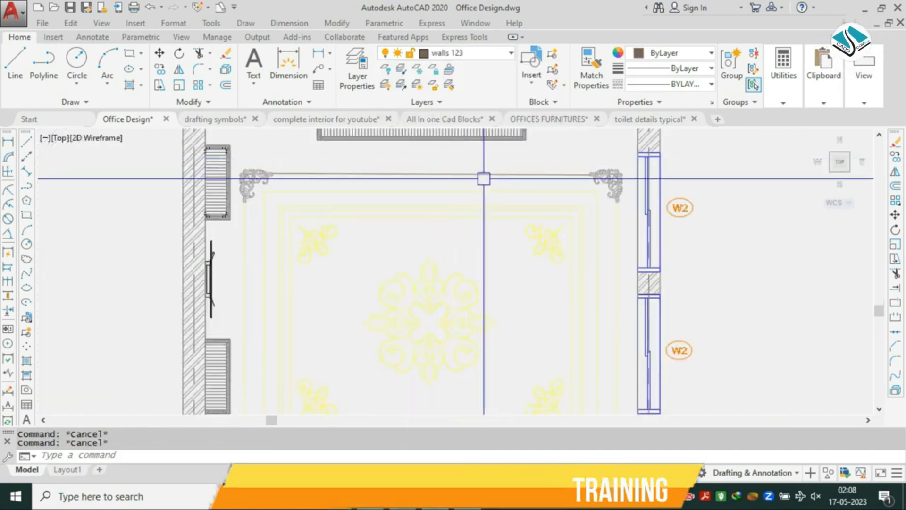
click(479, 174)
click(480, 55)
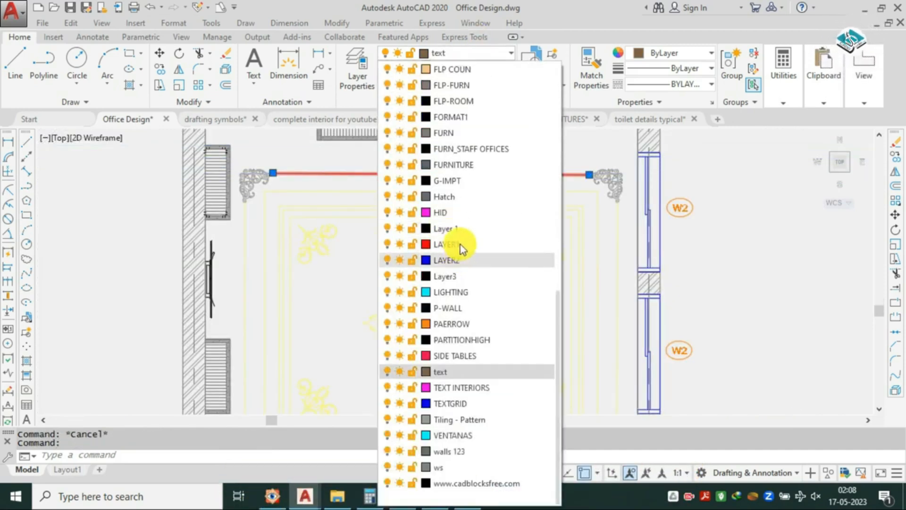
click(465, 243)
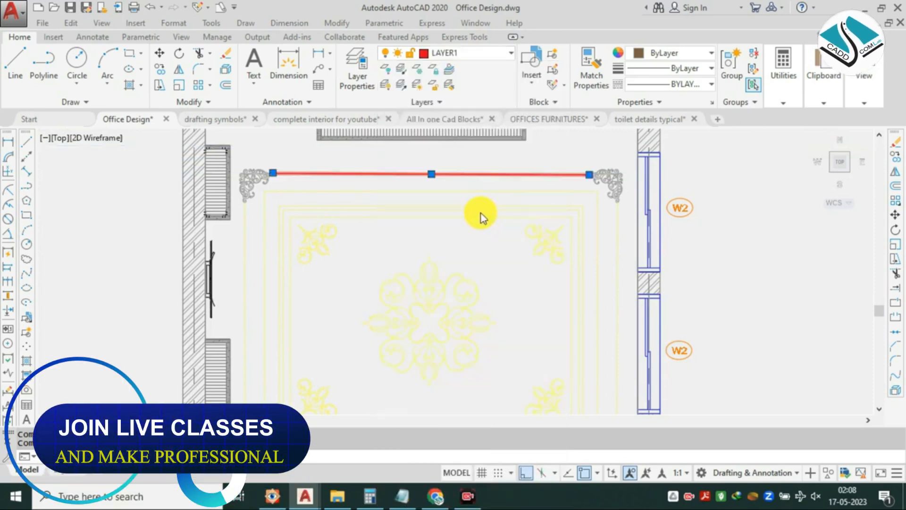
key(Escape)
text(ma)
key(Return)
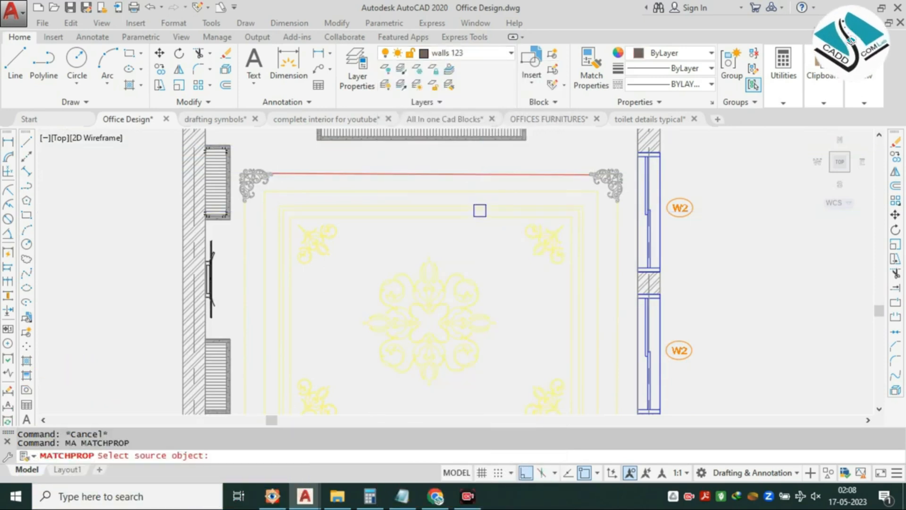
click(434, 168)
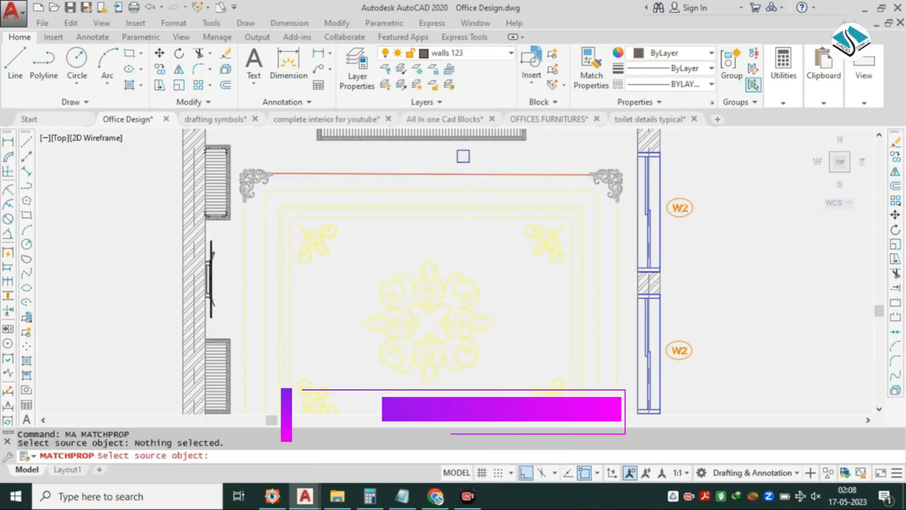
click(464, 156)
click(411, 210)
key(Escape)
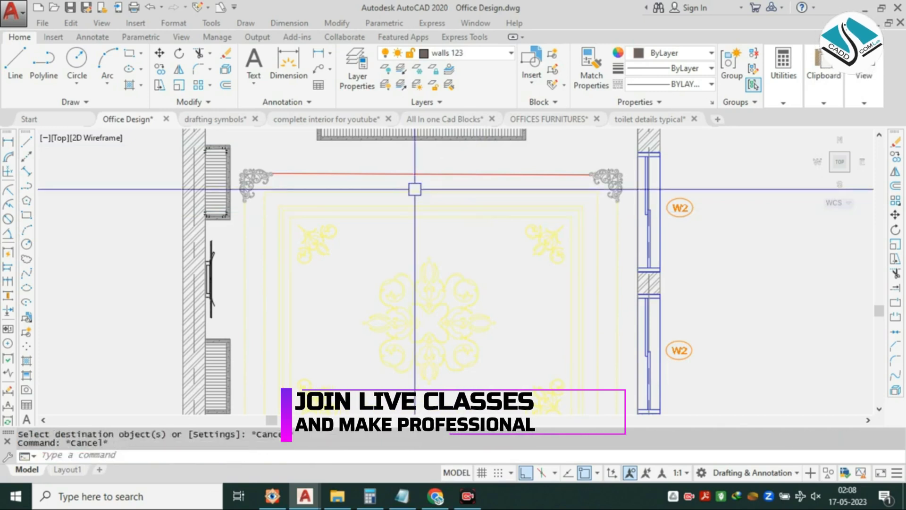
Match the properties of the red upper border line onto the floor pattern and the side border lines.
text(ma)
key(Return)
click(432, 174)
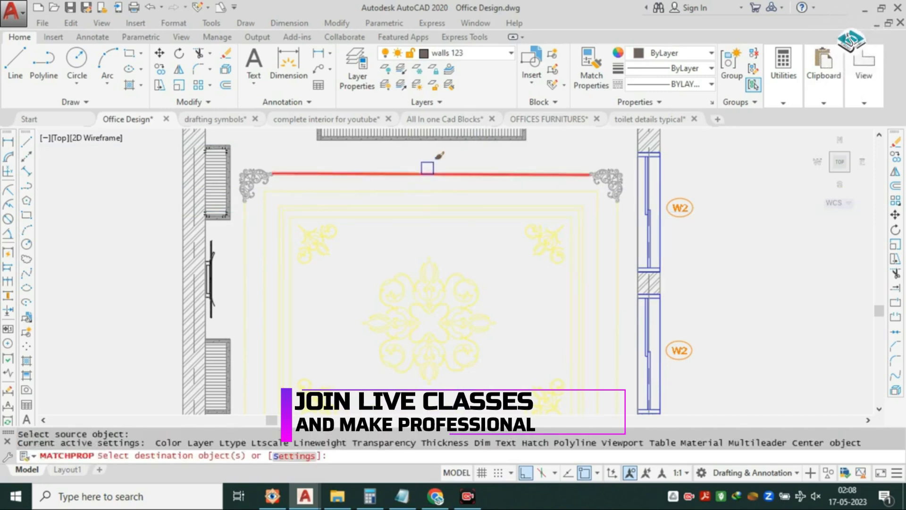
click(434, 192)
click(317, 226)
click(244, 236)
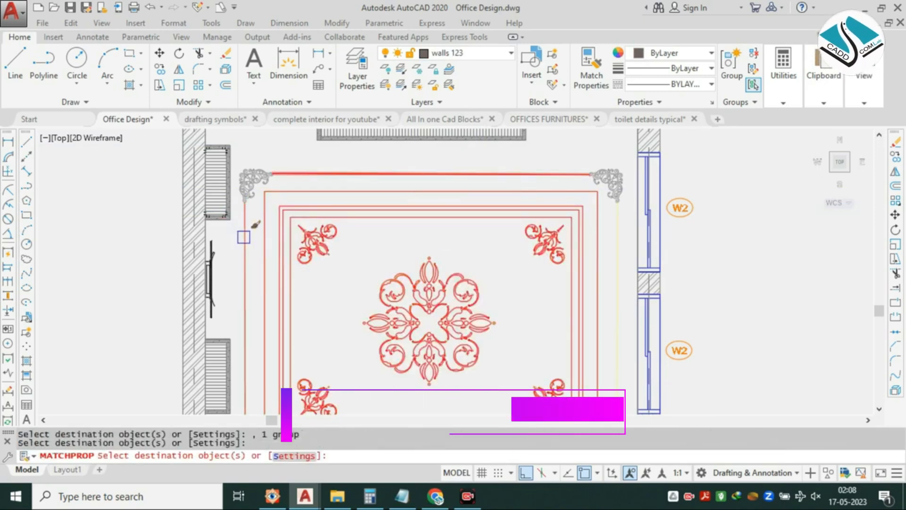
click(616, 268)
scroll(541, 325, down, 4)
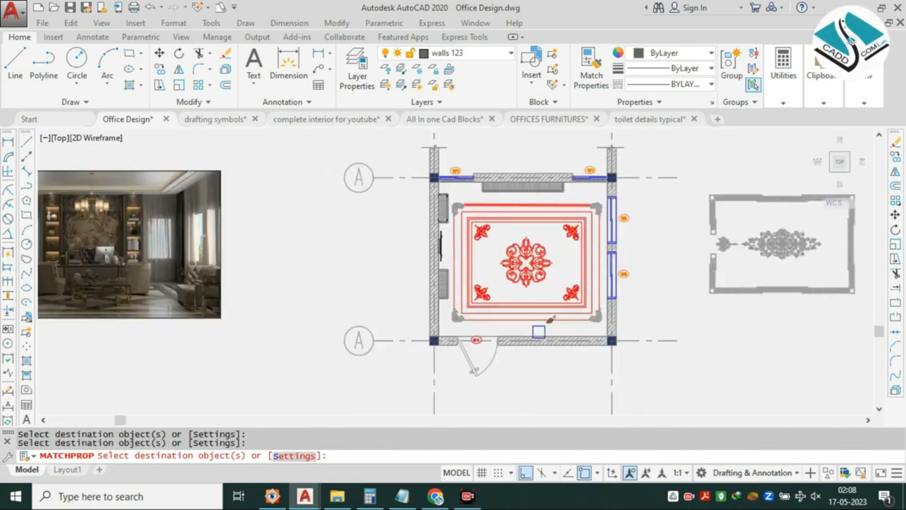
scroll(545, 305, up, 2)
key(Escape)
middle_drag(511, 211, 461, 247)
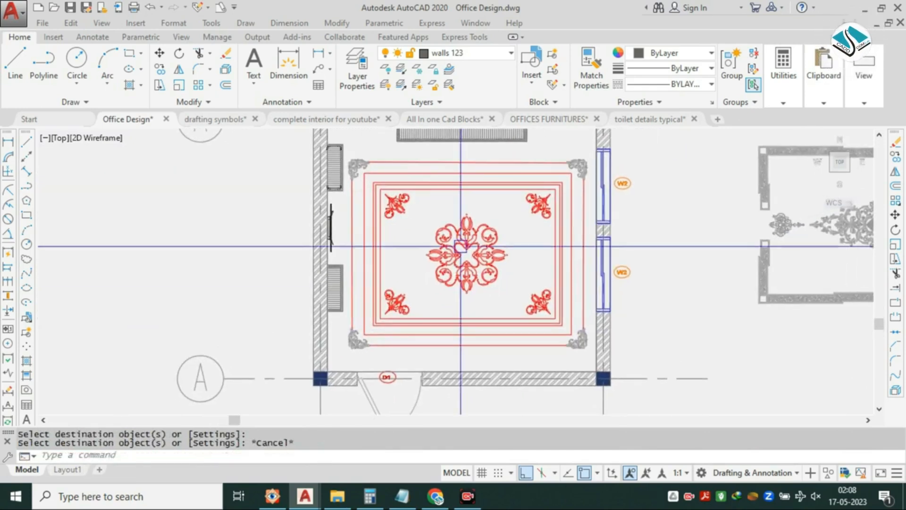
key(Escape)
key(Escape)
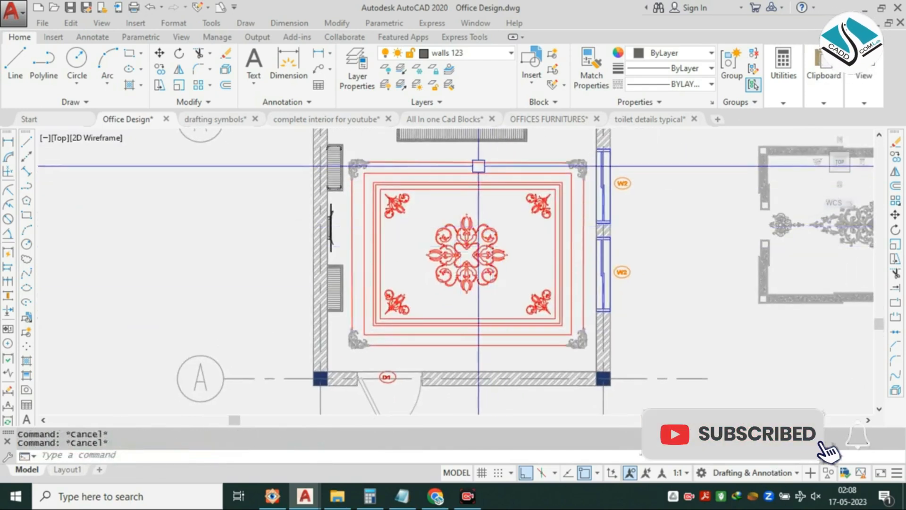
Set LAYER1's transparency to 50 in the layer properties and check the floor pattern in the plan.
click(477, 163)
text(la)
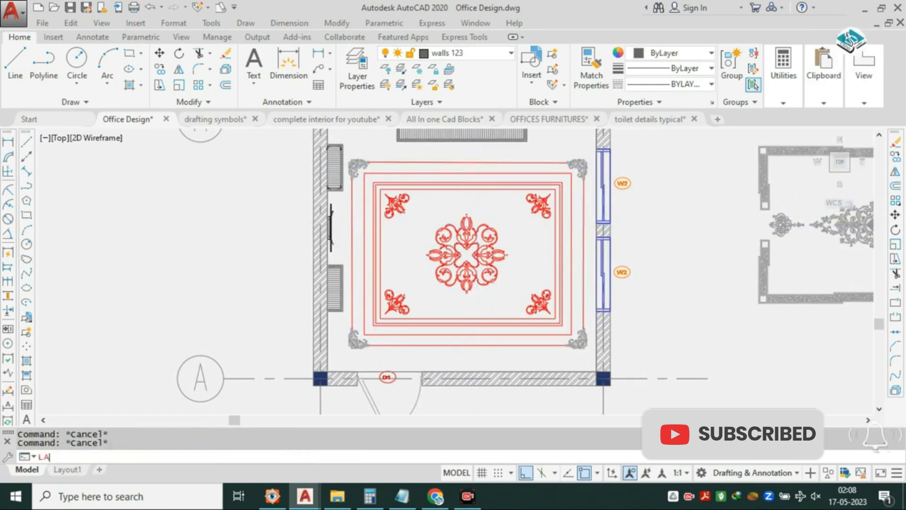
key(Return)
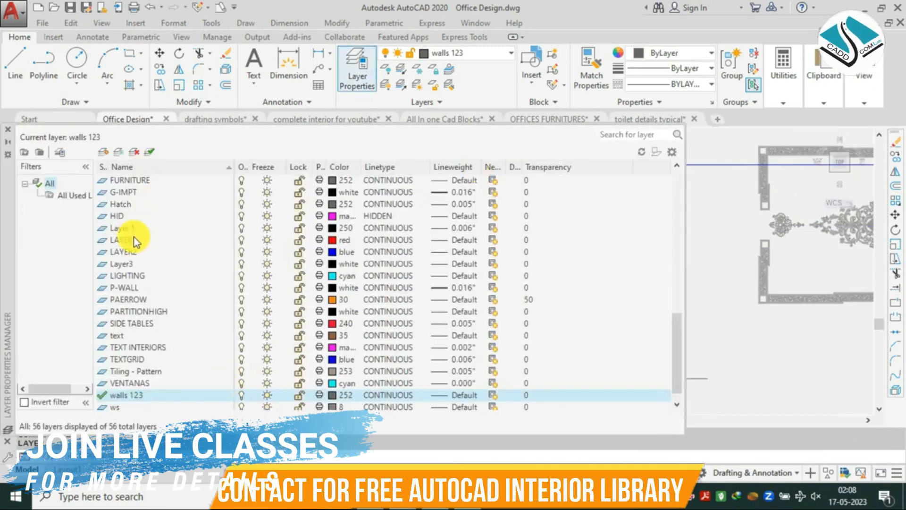
click(139, 228)
click(126, 241)
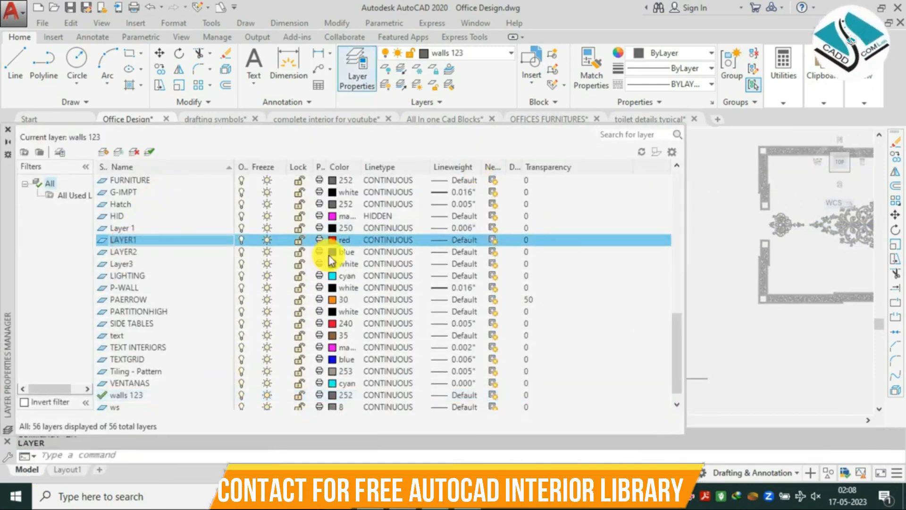
click(527, 241)
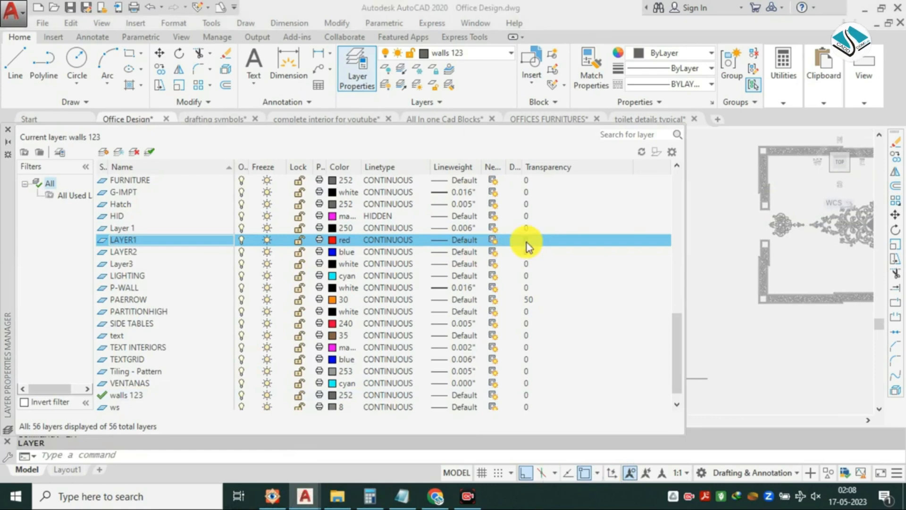
key(Return)
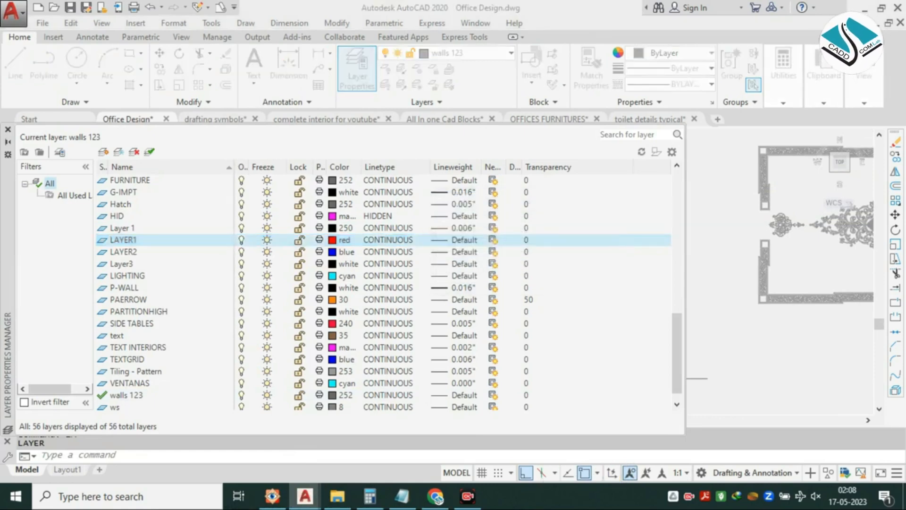
click(10, 131)
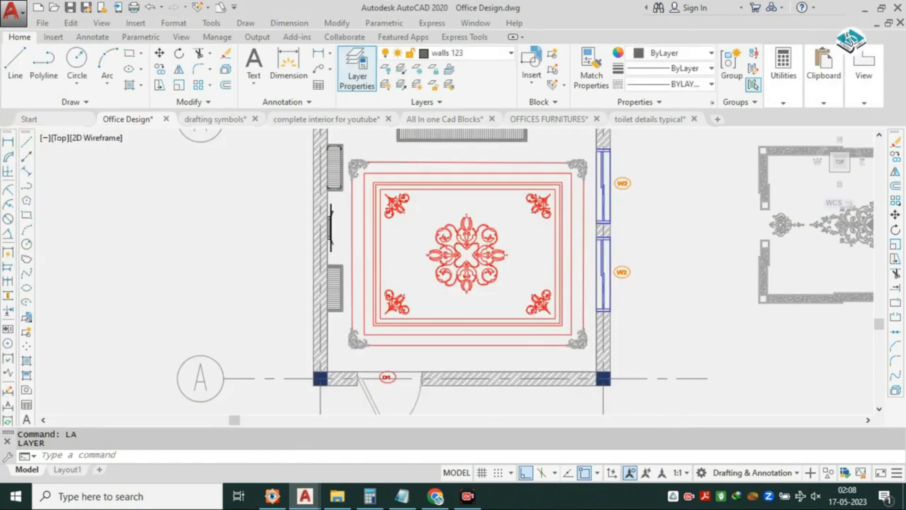
key(Escape)
middle_drag(551, 237, 515, 257)
scroll(521, 256, down, 2)
key(Escape)
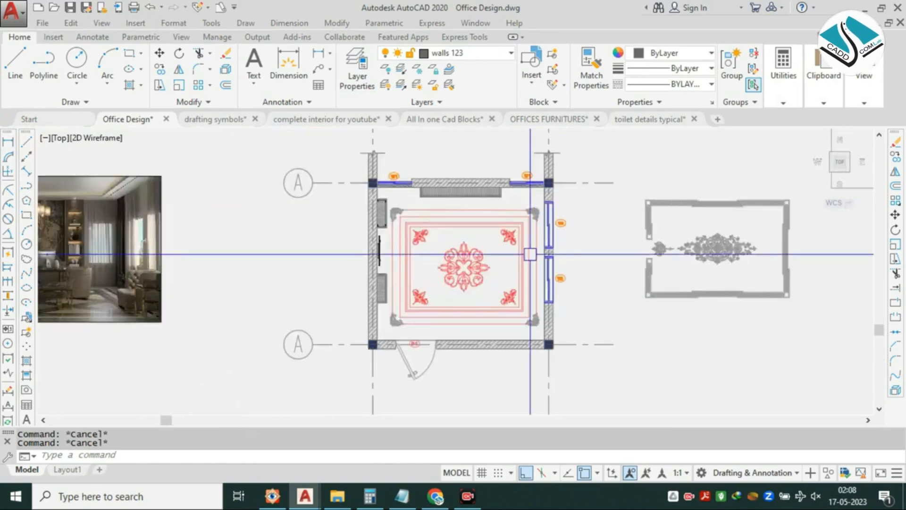
Set LAYER1's transparency to 60 and compare the floor pattern with the reference interior photo.
text(LA)
key(Return)
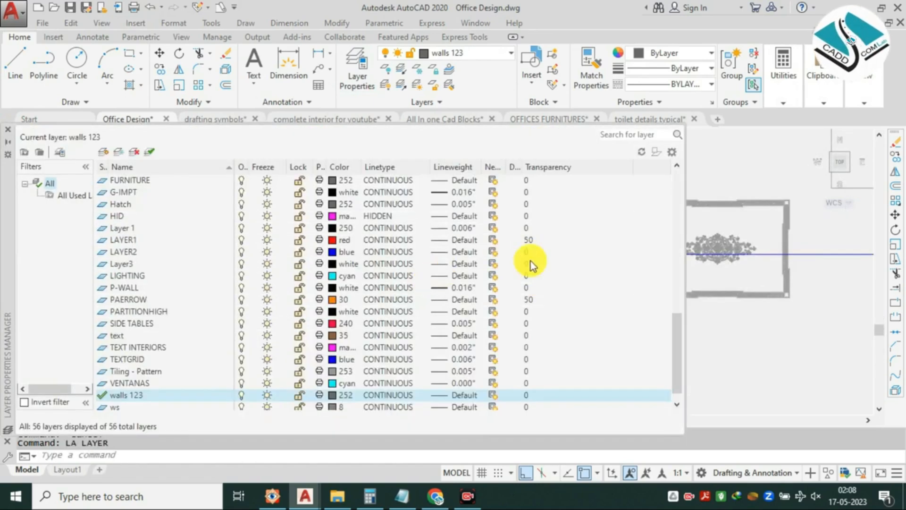
click(528, 240)
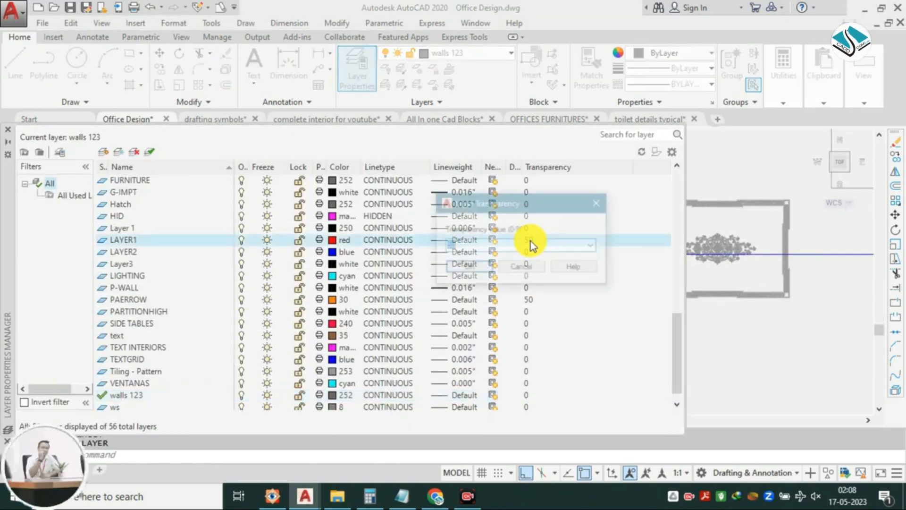
text(50)
key(Return)
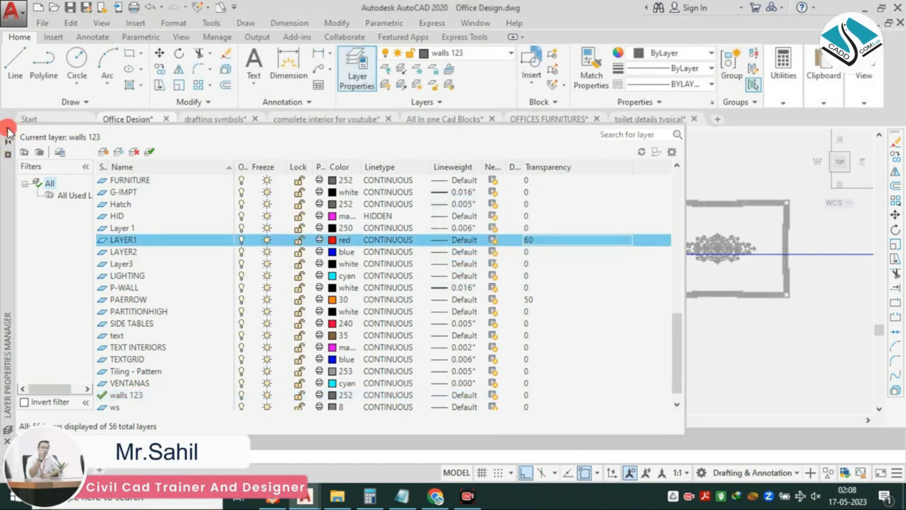
click(7, 129)
scroll(448, 243, up, 4)
scroll(470, 237, down, 2)
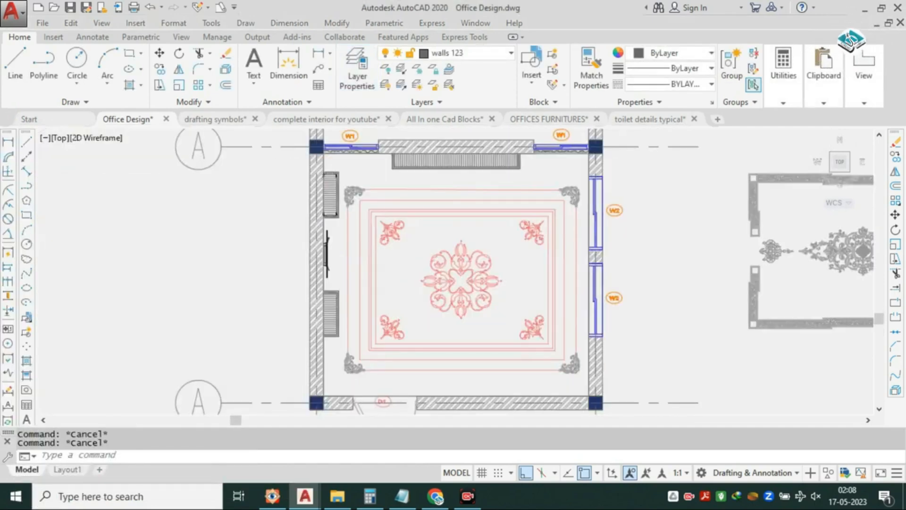
scroll(482, 223, down, 2)
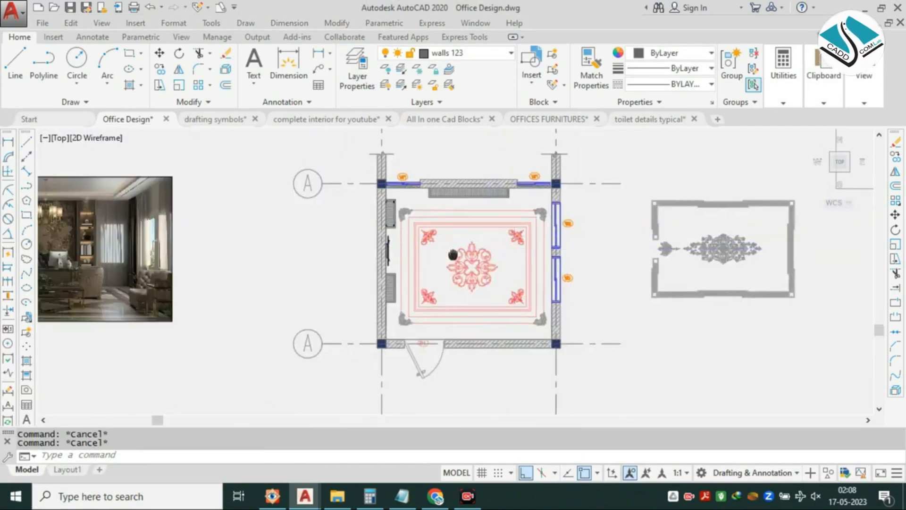
middle_drag(303, 223, 413, 222)
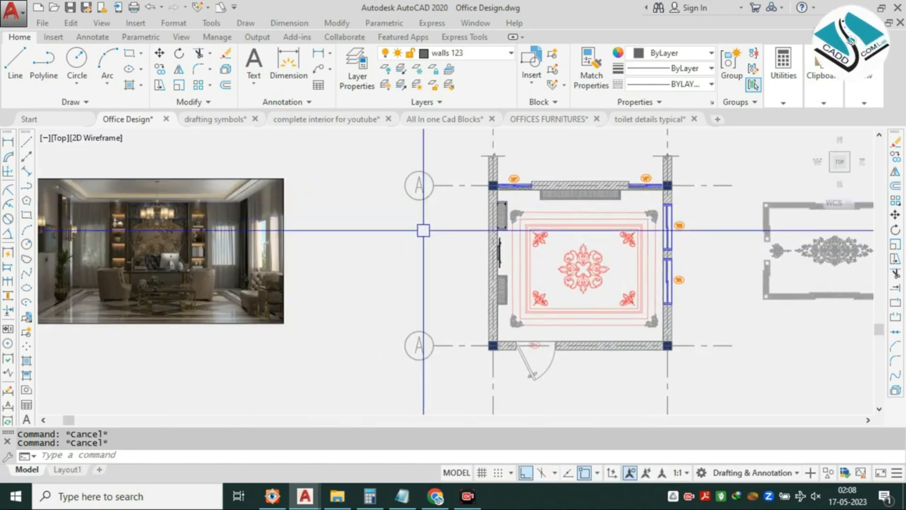
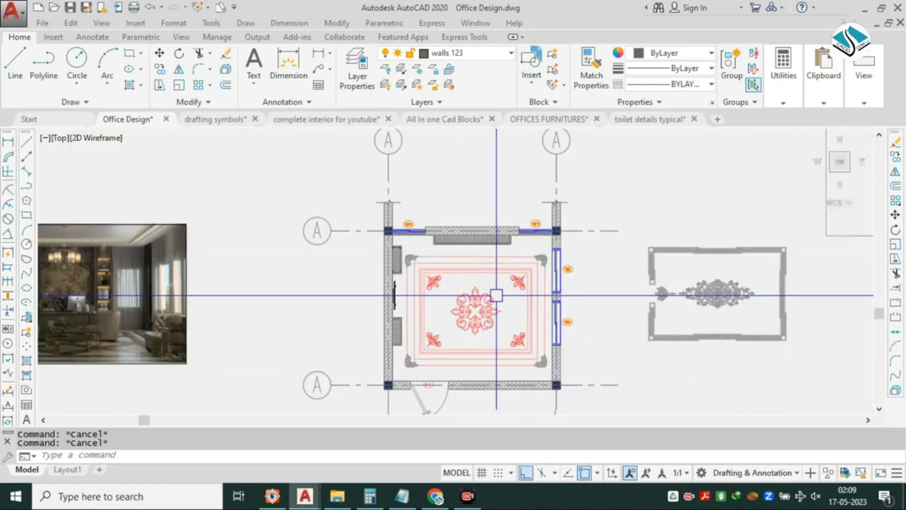
Start a hatch with the AR-SAND pattern in the floor area between the room walls and the outer border.
scroll(497, 295, up, 3)
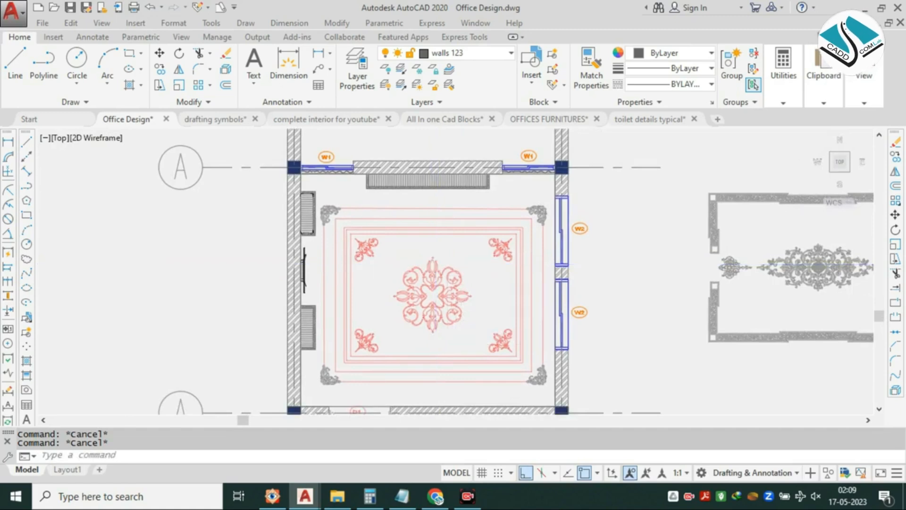
text(h)
key(Return)
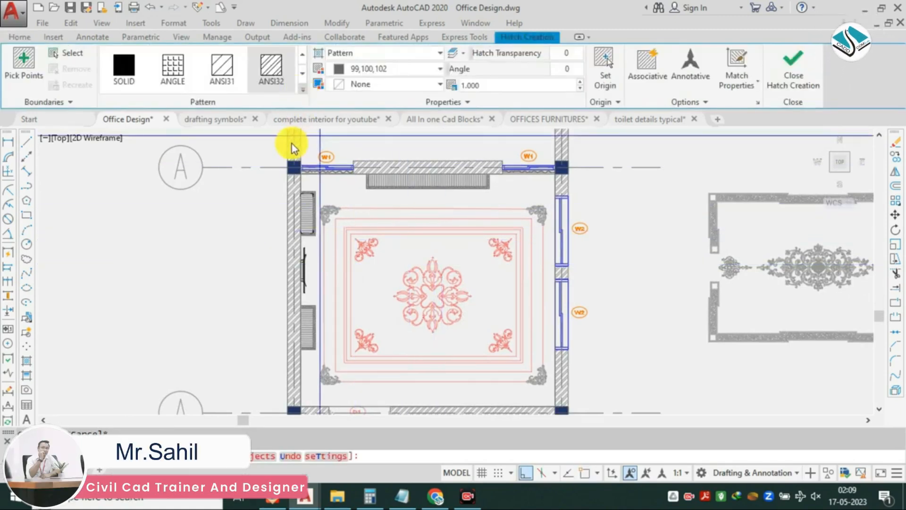
click(302, 90)
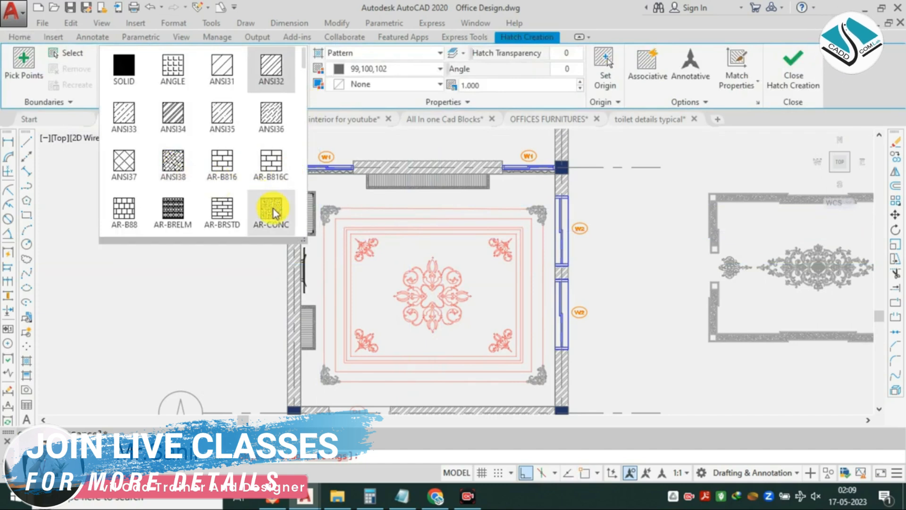
scroll(174, 188, down, 1)
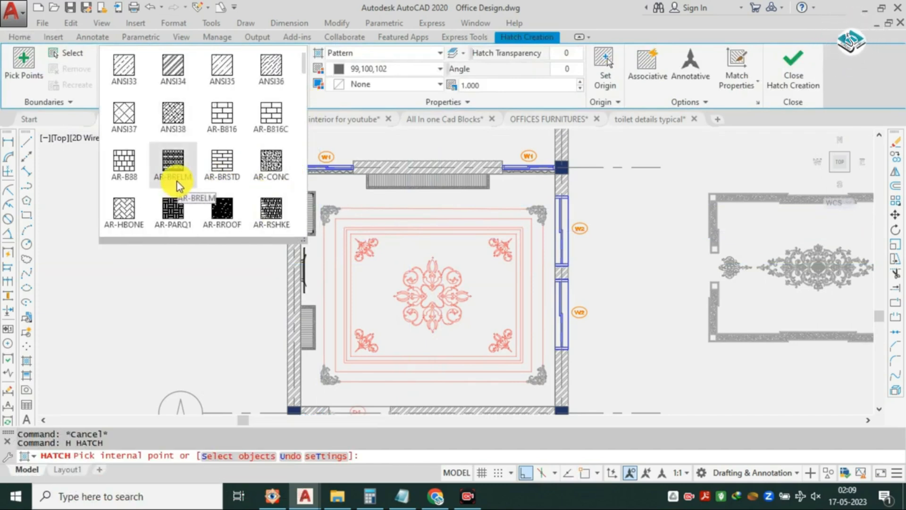
scroll(179, 186, down, 1)
click(134, 200)
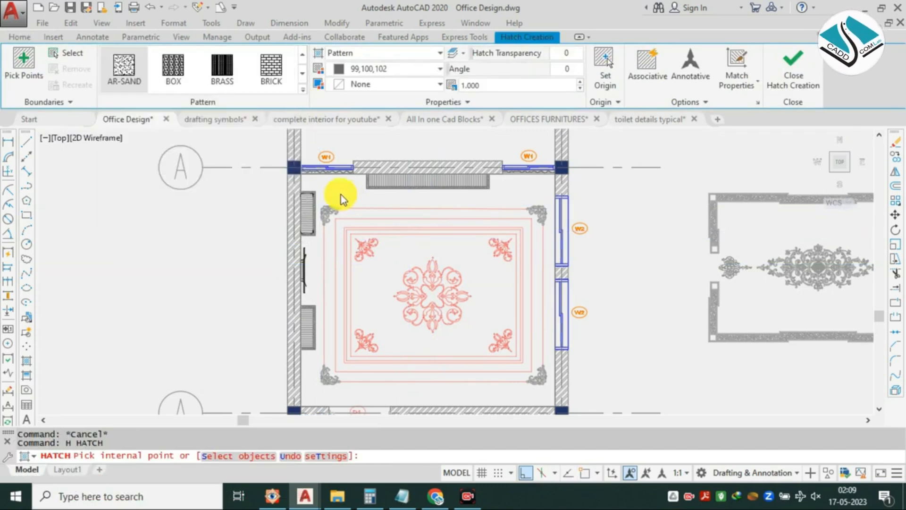
click(340, 188)
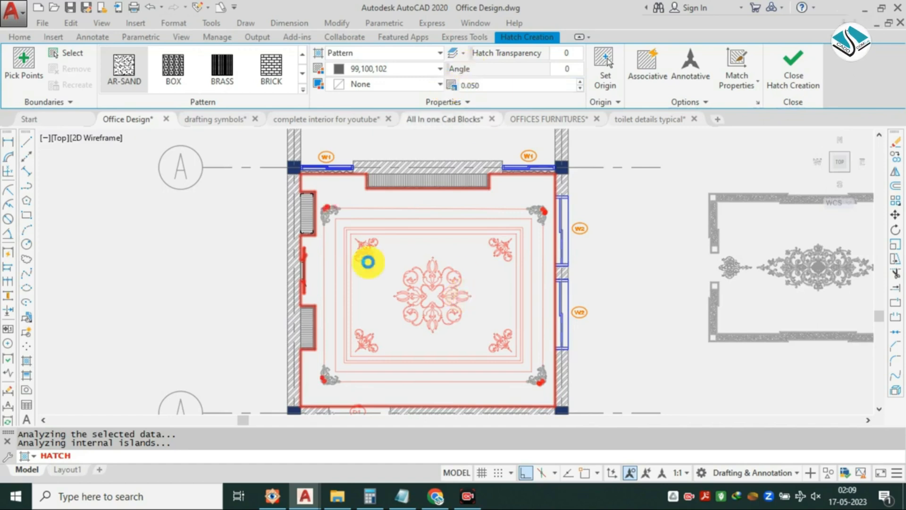
Try the sand hatch at scales 10 and 50 with the dark grey colour 99,100,102.
scroll(360, 201, up, 2)
scroll(339, 153, up, 2)
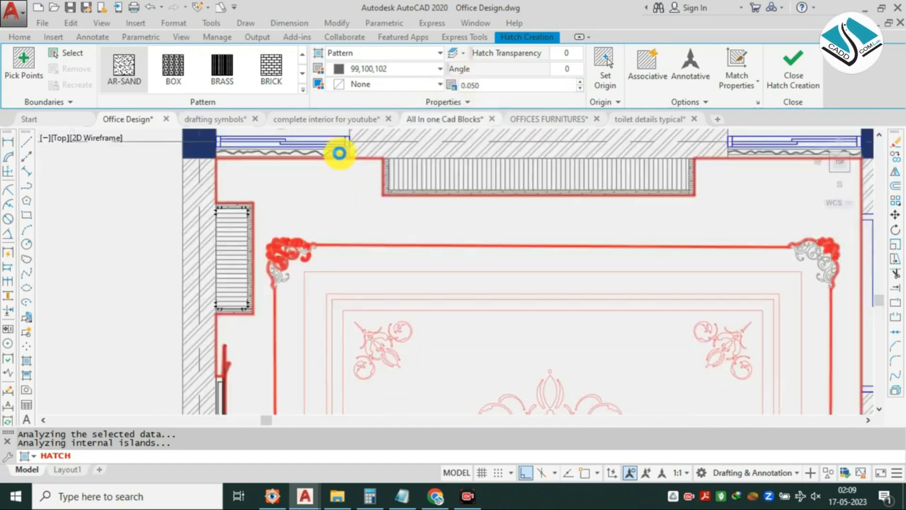
click(448, 90)
text(10)
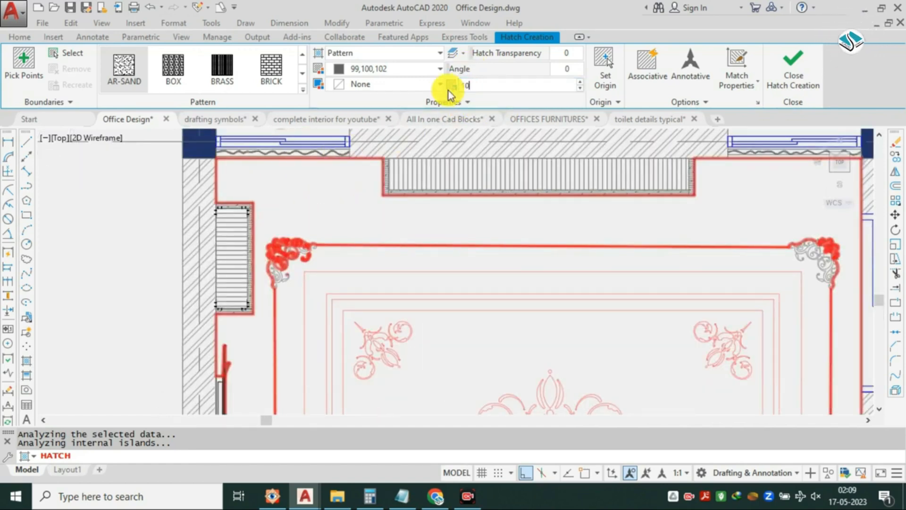
key(Return)
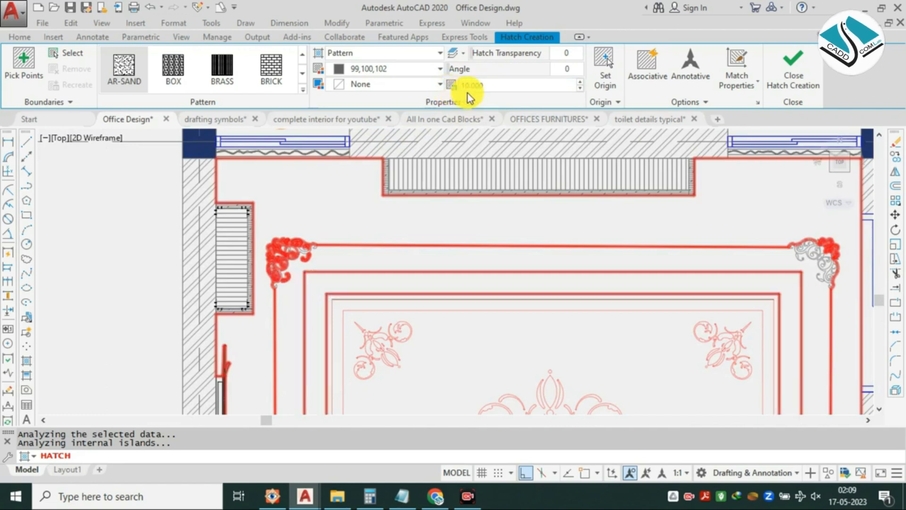
click(488, 85)
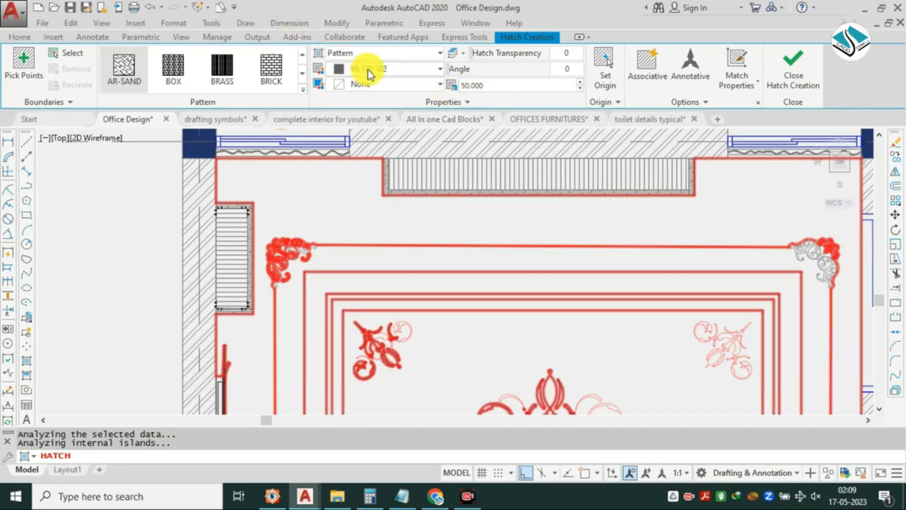
click(397, 69)
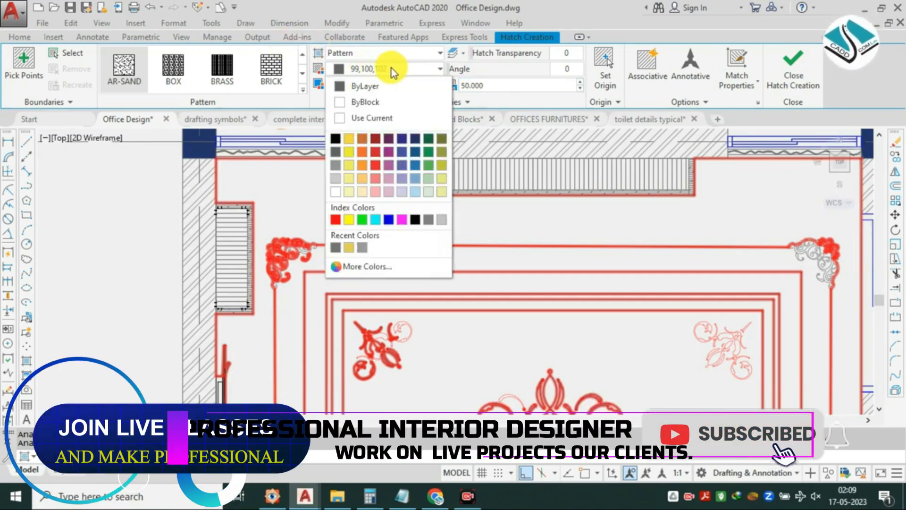
click(335, 155)
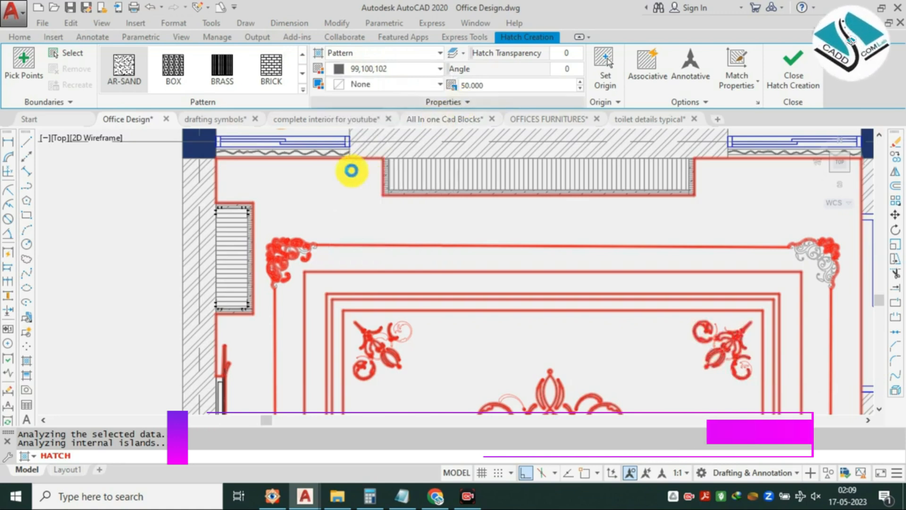
Adjust the sand hatch scale, trying 0.005 and settling on 1, so the pattern fills the floor.
scroll(351, 170, down, 2)
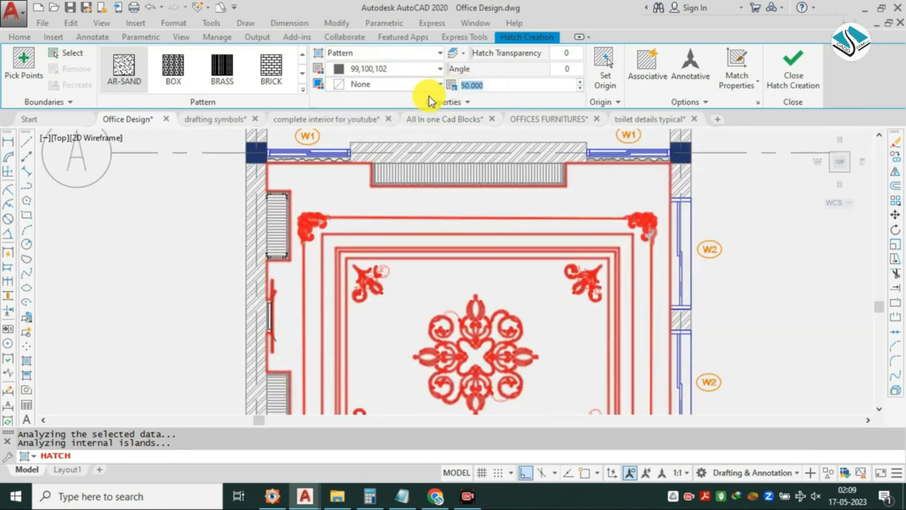
text(0.005)
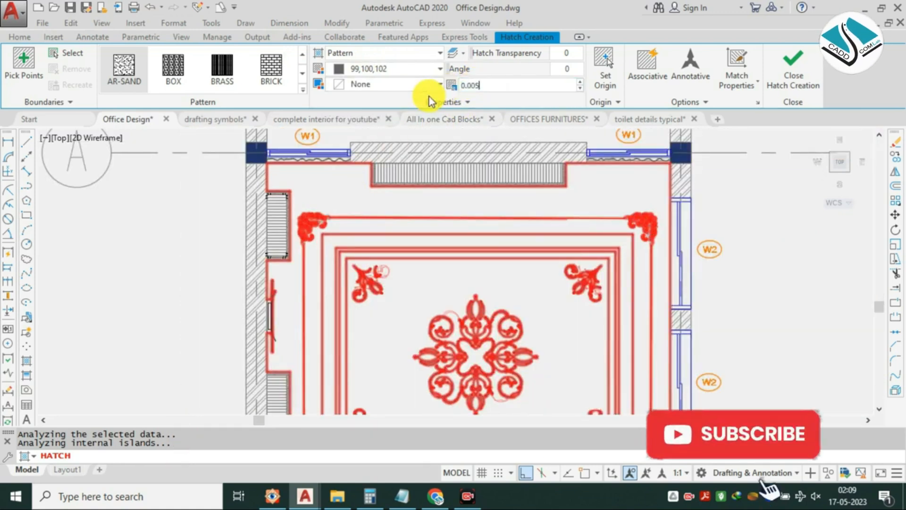
key(Return)
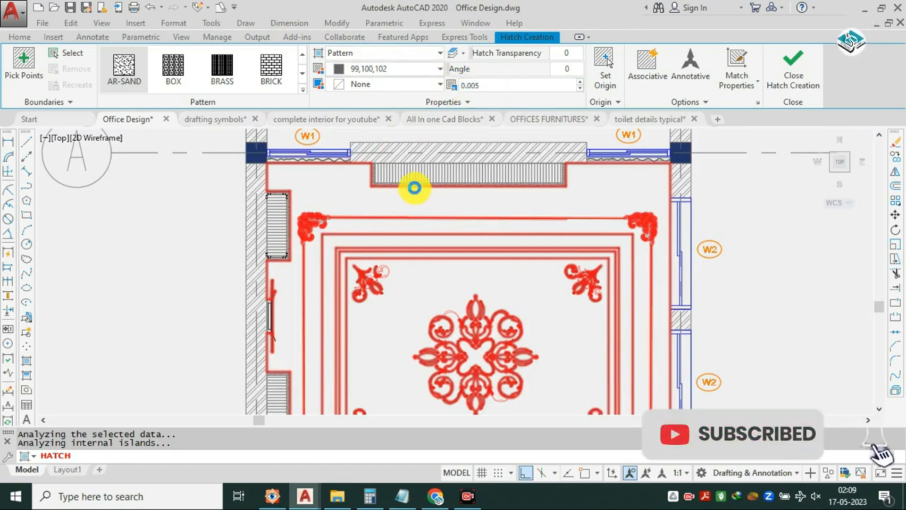
scroll(481, 219, down, 2)
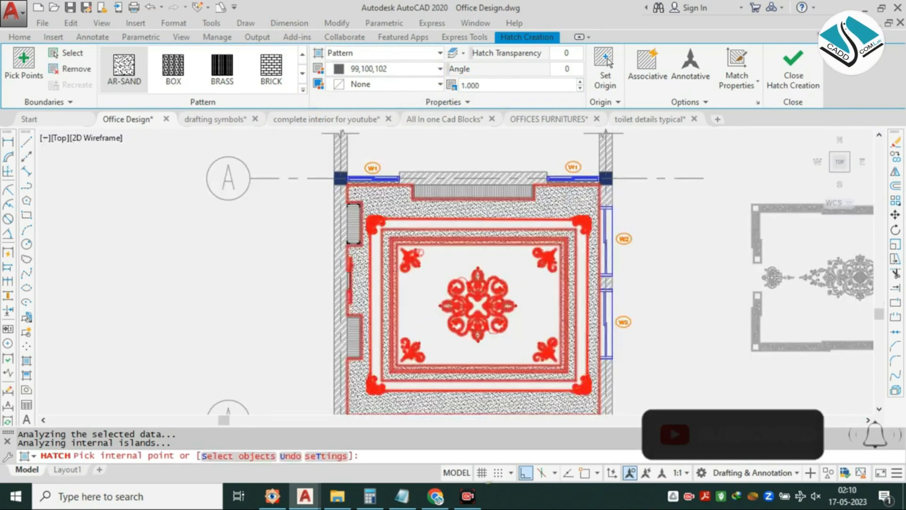
scroll(482, 219, up, 2)
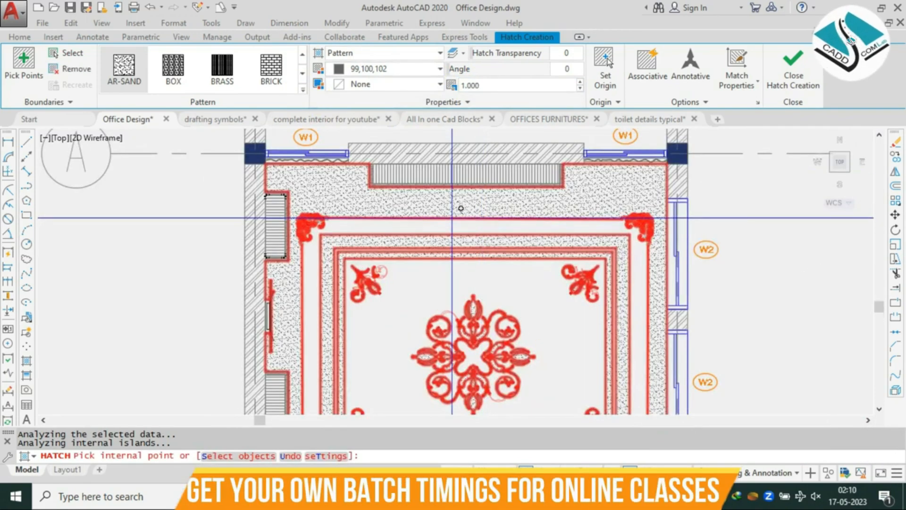
click(482, 87)
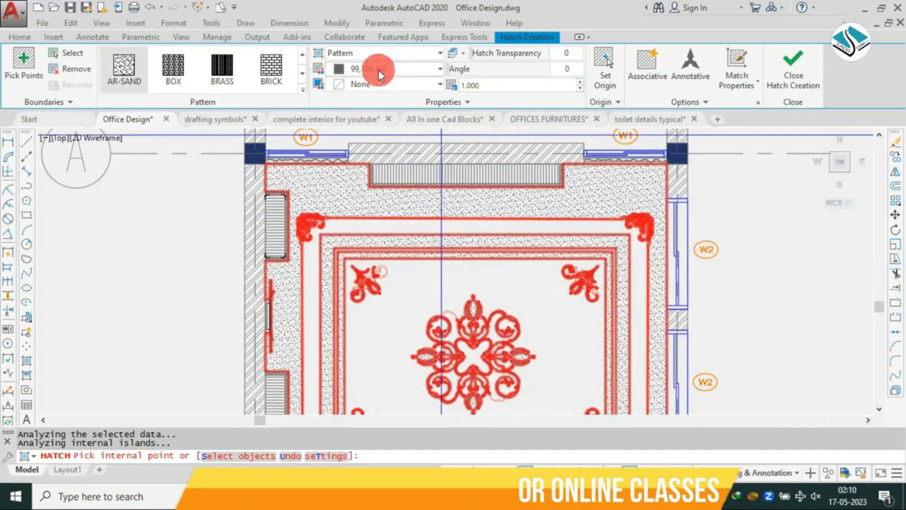
Set the sand hatch's colour to light grey 199,200,202.
click(401, 68)
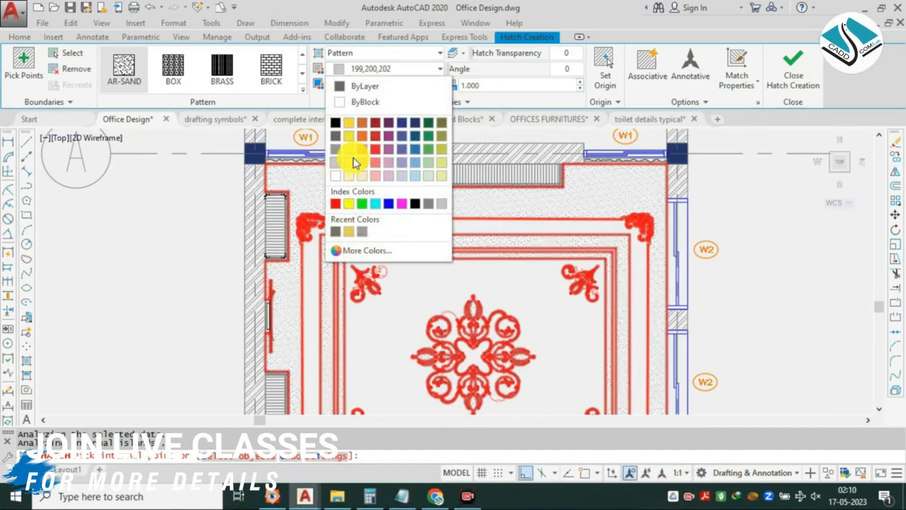
click(336, 162)
click(349, 87)
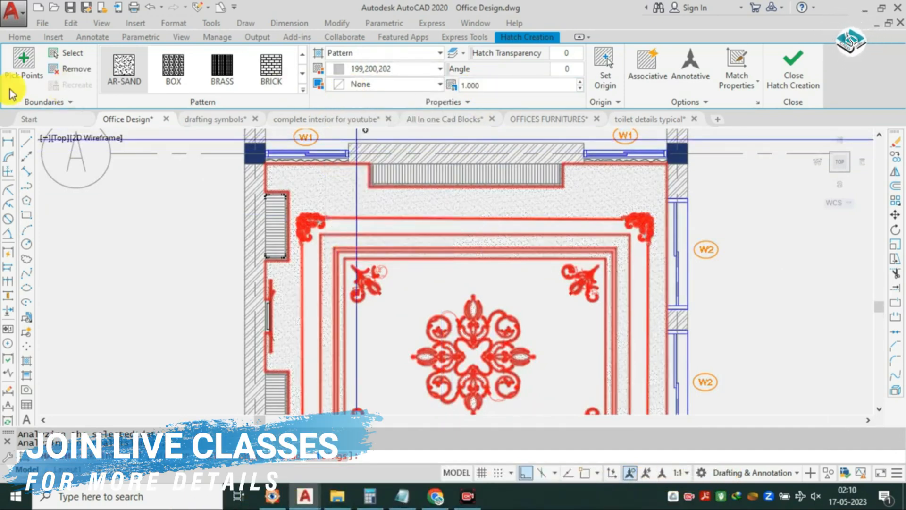
Remove inner rectangular frames of the floor pattern from the hatch boundaries so sand fills the centre around the ornaments, and finish the hatch.
click(71, 69)
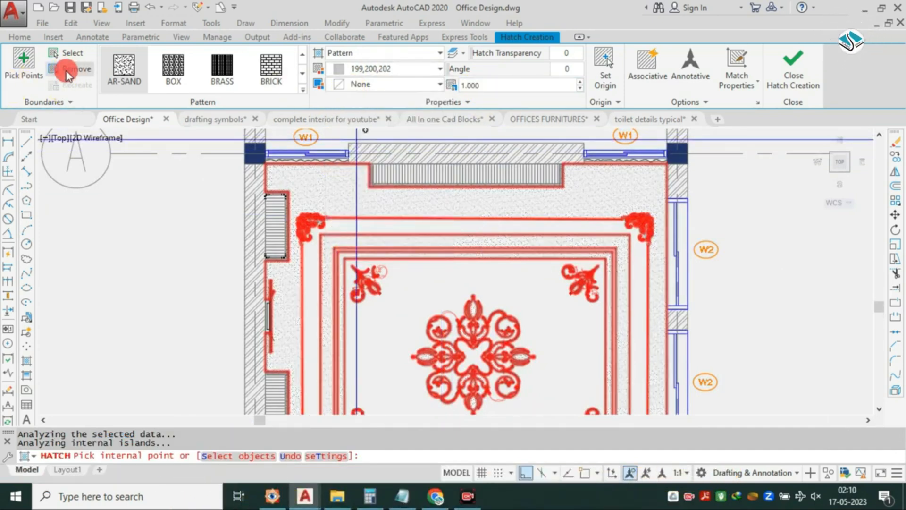
click(421, 234)
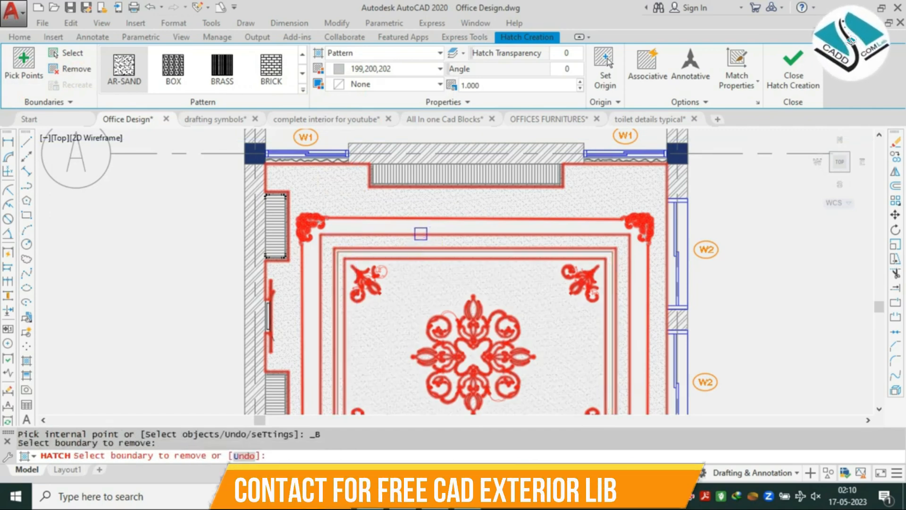
click(421, 234)
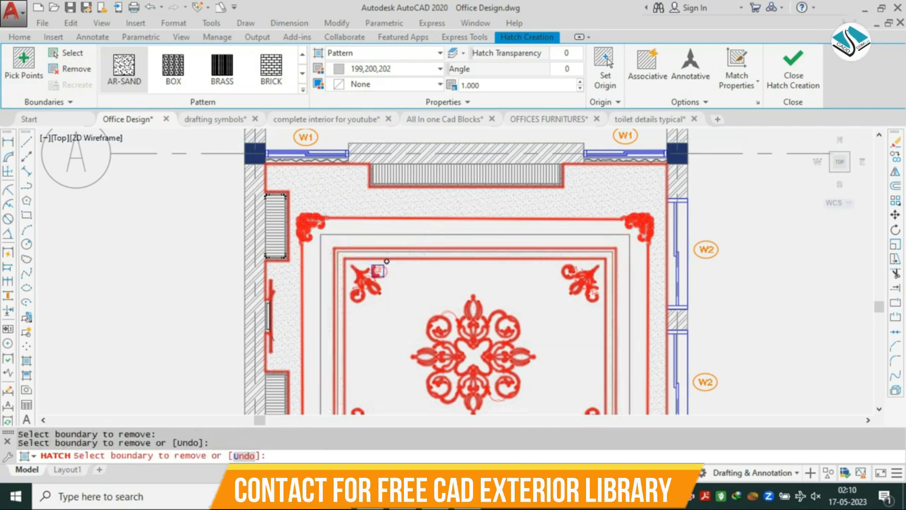
scroll(377, 270, up, 2)
click(416, 252)
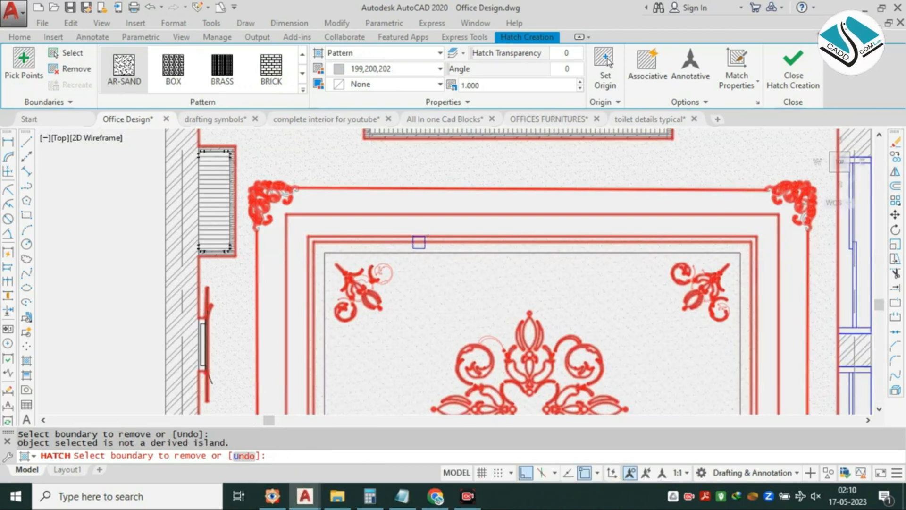
click(354, 242)
click(354, 245)
scroll(362, 210, down, 4)
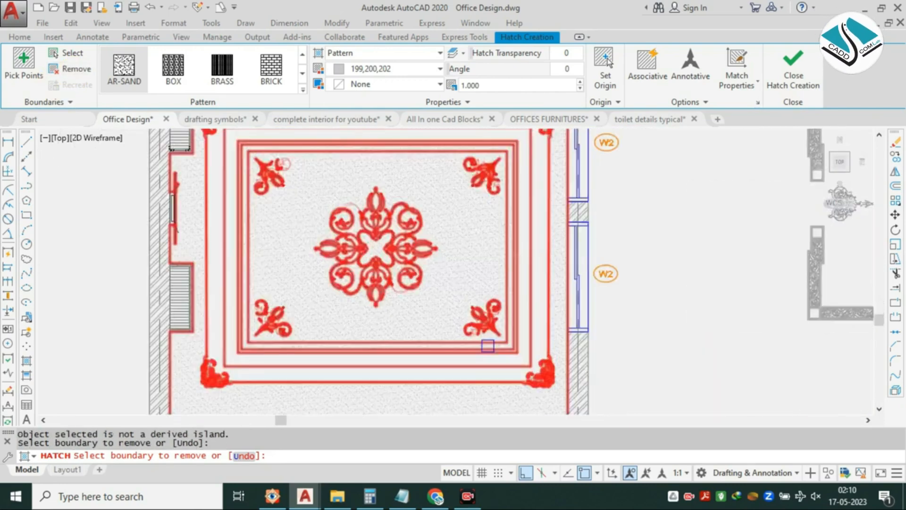
scroll(487, 348, up, 2)
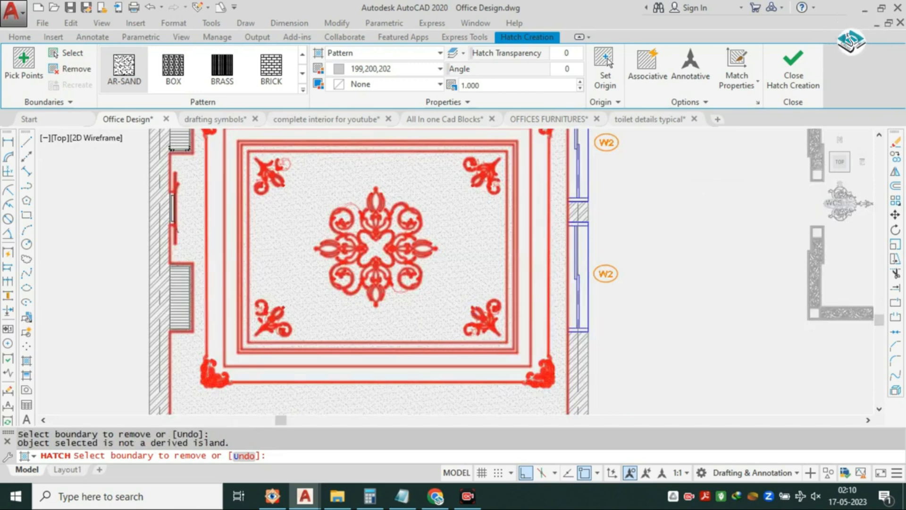
scroll(398, 243, down, 2)
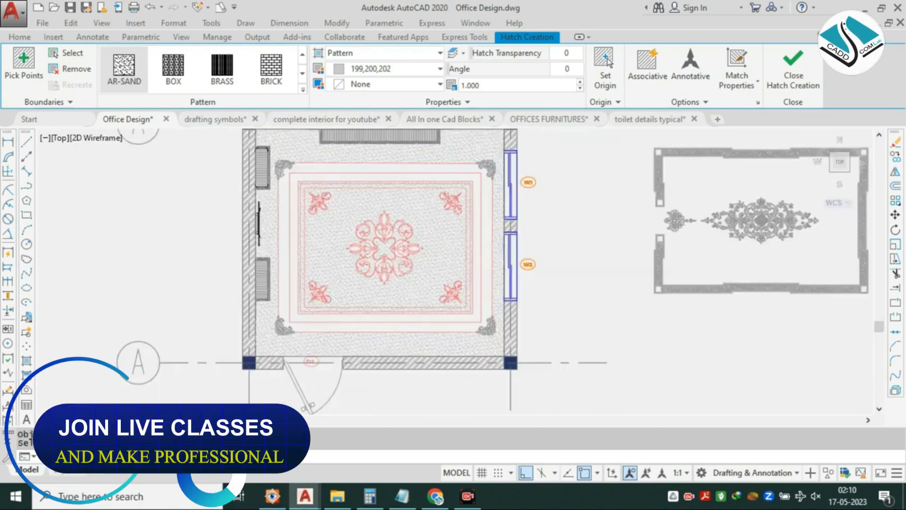
key(Escape)
Edit the finished sand hatch, setting its colour to orange 205,105,40 and its transparency to 44.
middle_drag(396, 245, 450, 284)
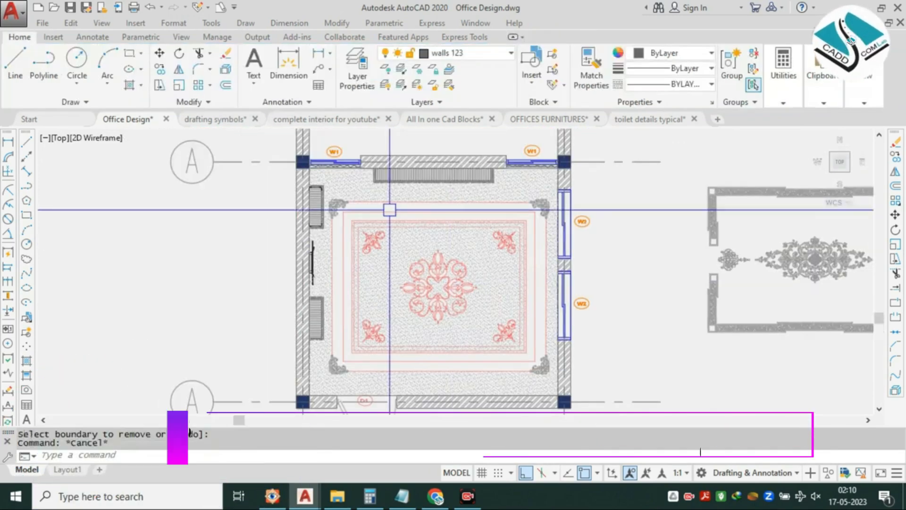
mouse_move(442, 232)
middle_down()
mouse_move(477, 225)
mouse_move(455, 236)
middle_up()
scroll(456, 237, down, 2)
scroll(490, 234, up, 2)
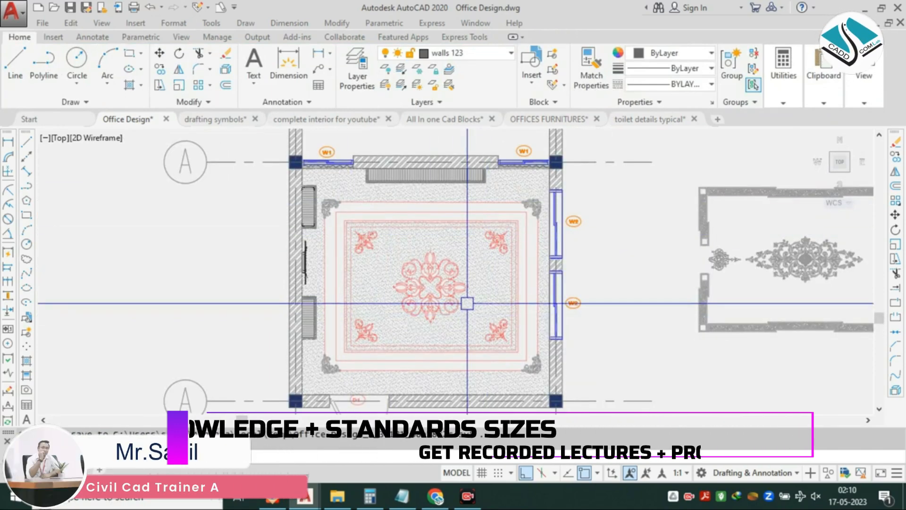
scroll(411, 265, down, 2)
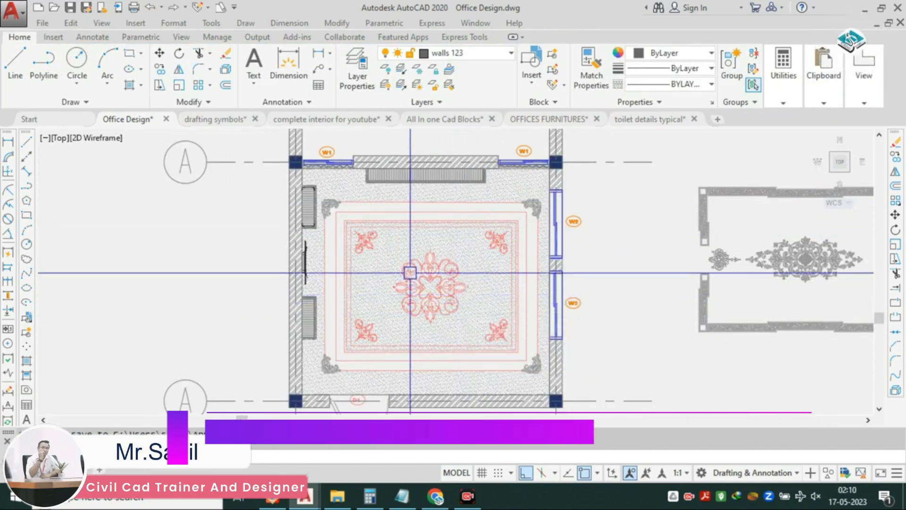
scroll(415, 227, up, 4)
key(Escape)
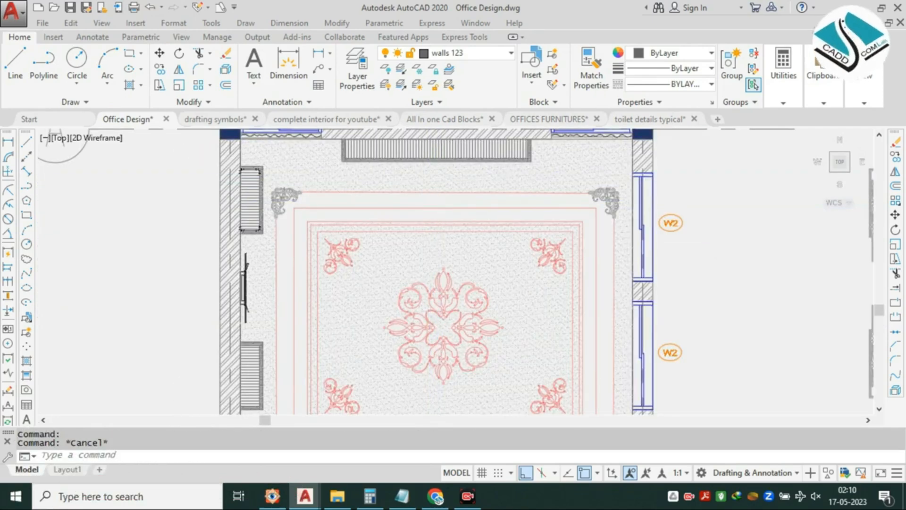
click(441, 176)
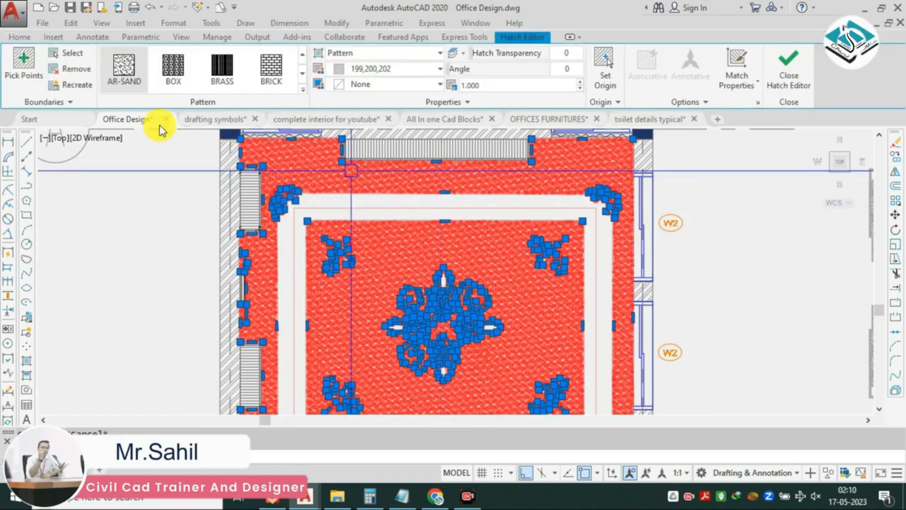
click(352, 71)
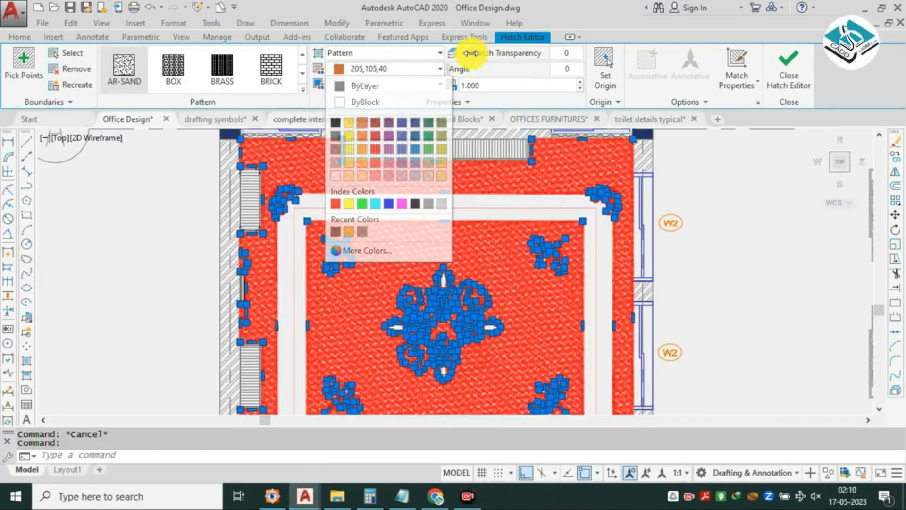
click(486, 53)
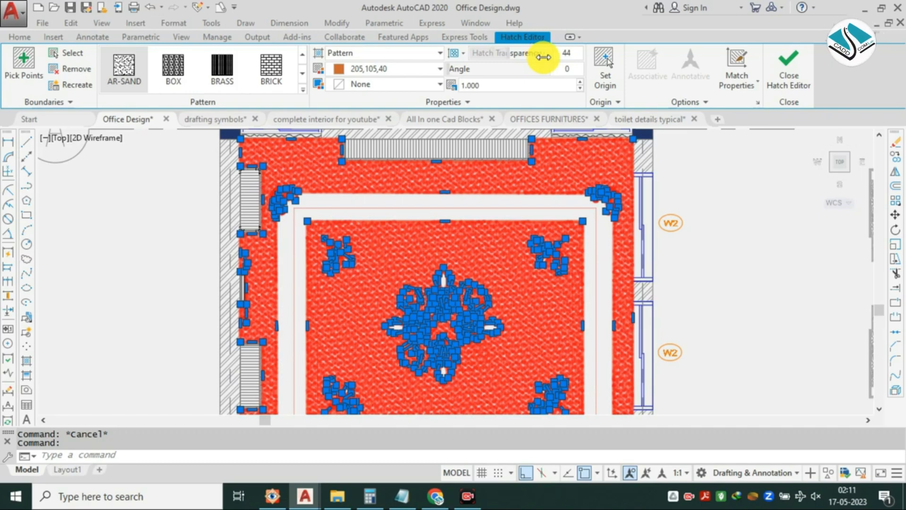
click(796, 75)
Set the orange sand hatch's transparency to 60 and check the floor in the plan.
scroll(485, 217, down, 4)
scroll(452, 281, up, 2)
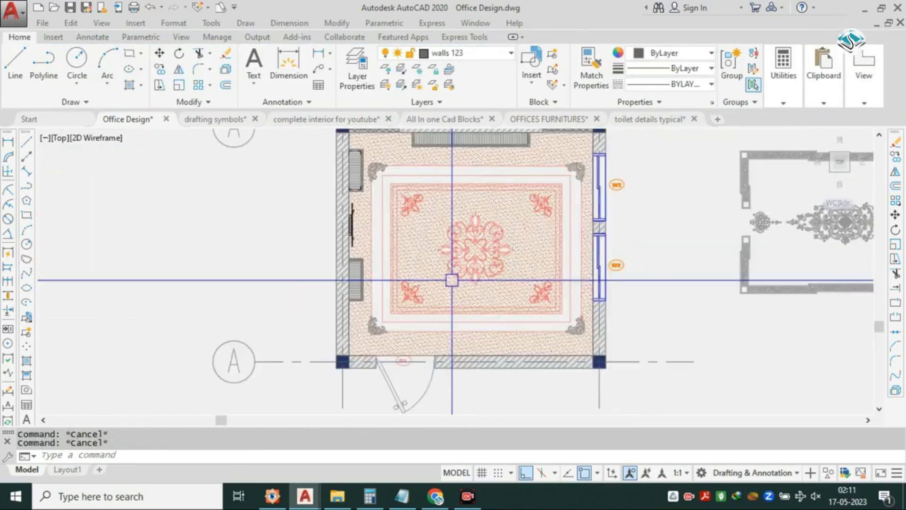
middle_drag(547, 207, 502, 231)
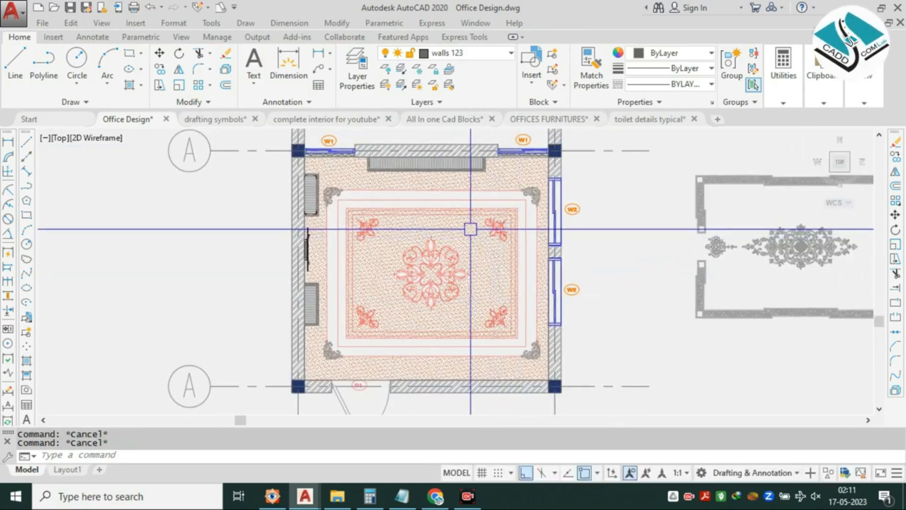
scroll(465, 226, down, 1)
scroll(440, 210, up, 1)
scroll(453, 197, up, 5)
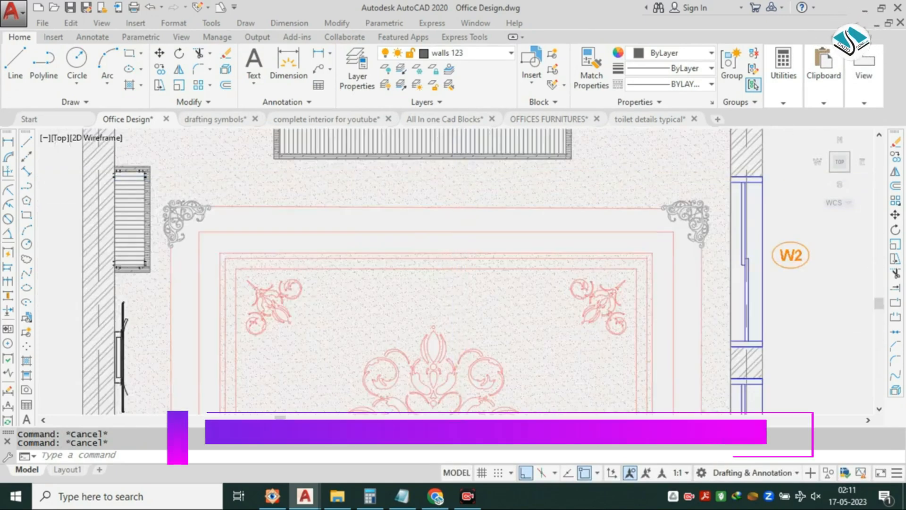
key(ctrl+a)
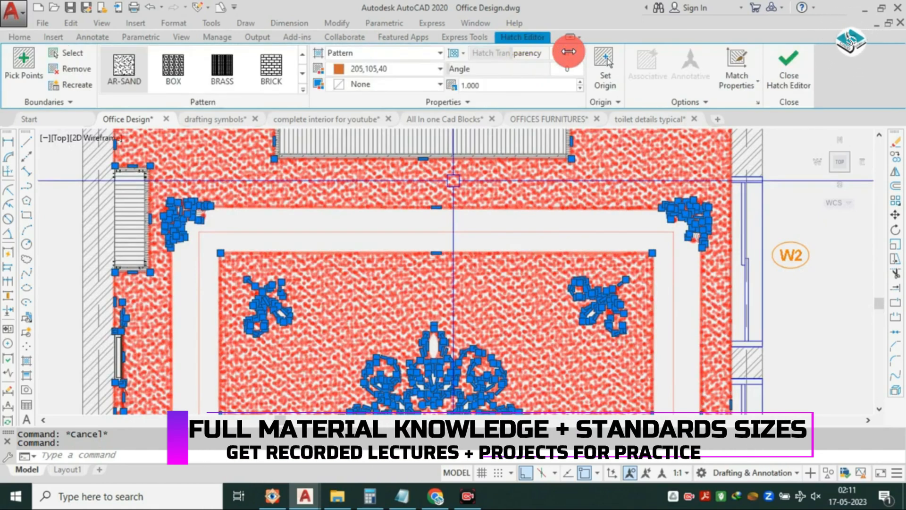
click(569, 51)
text(60)
key(Return)
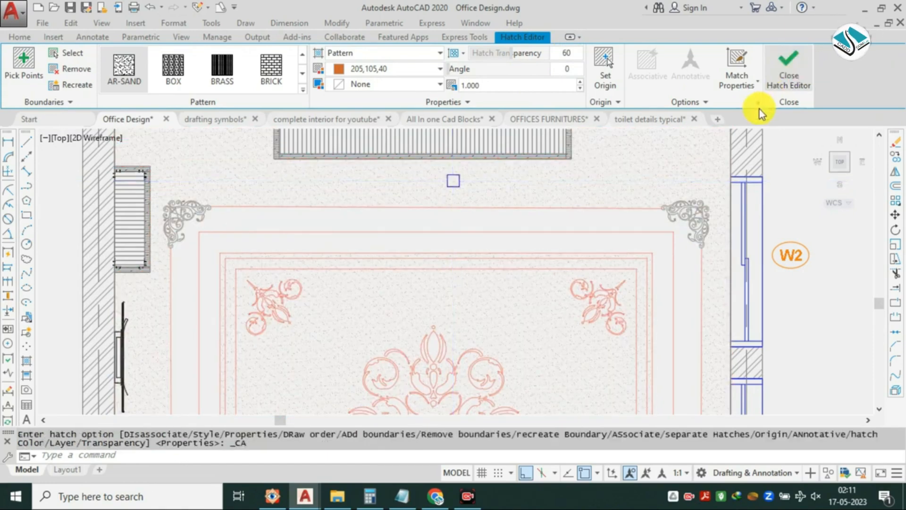
key(Escape)
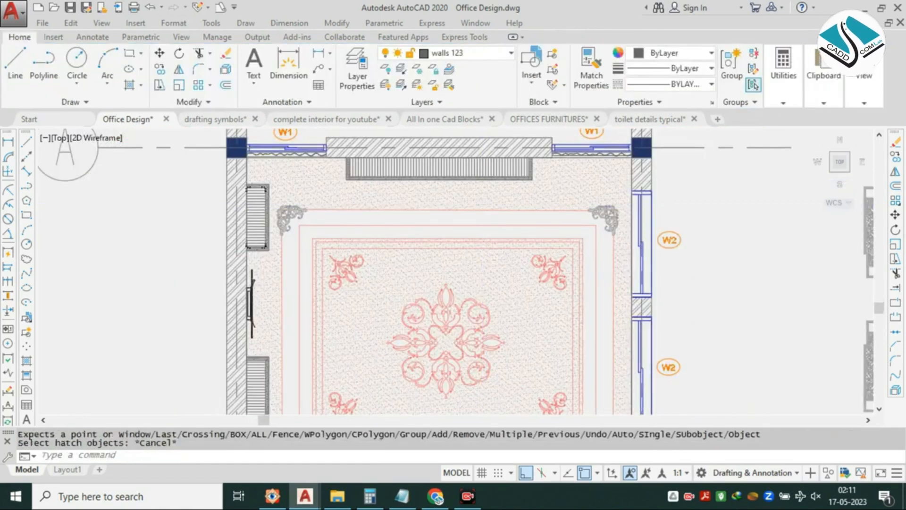
scroll(473, 213, down, 3)
scroll(469, 199, up, 2)
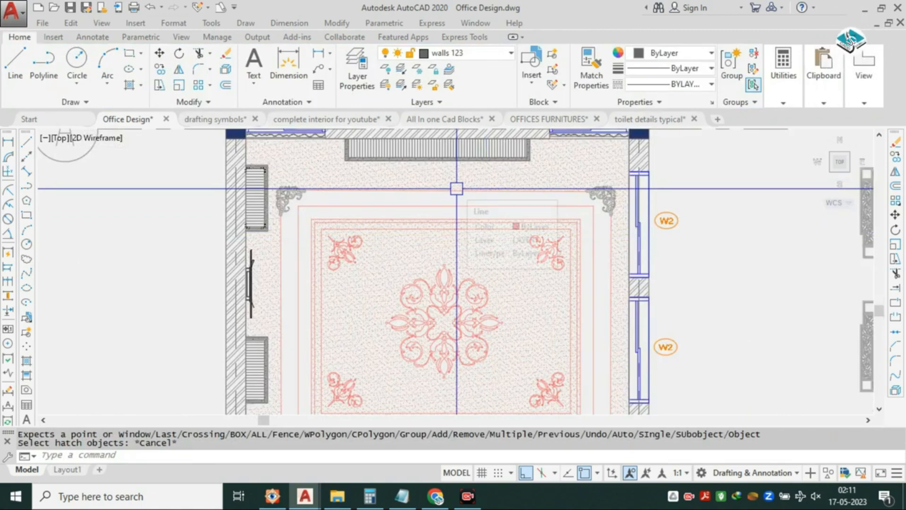
Compare the hatched, patterned office floor in the plan with the desk and seating area in the reference interior photo.
scroll(457, 189, down, 2)
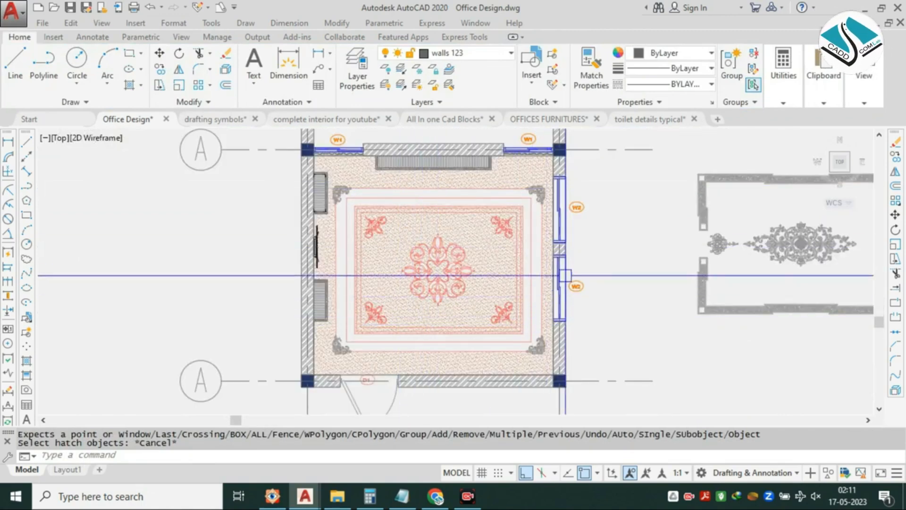
scroll(484, 213, up, 2)
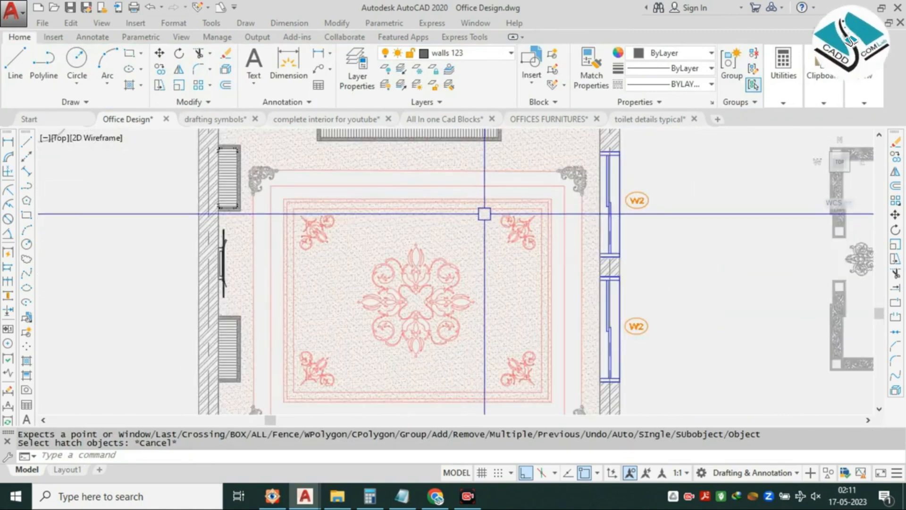
scroll(484, 214, down, 2)
scroll(545, 260, down, 2)
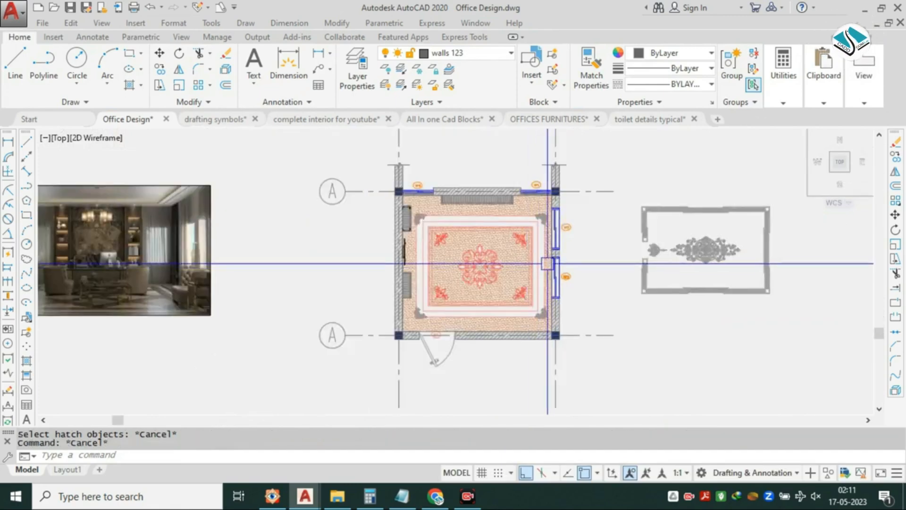
scroll(493, 283, up, 2)
middle_drag(300, 231, 611, 237)
scroll(590, 239, down, 1)
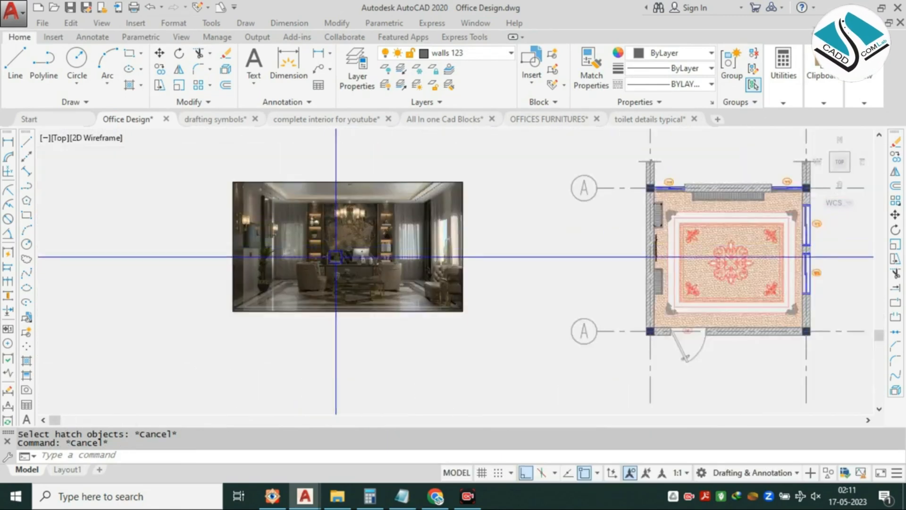
scroll(347, 262, up, 3)
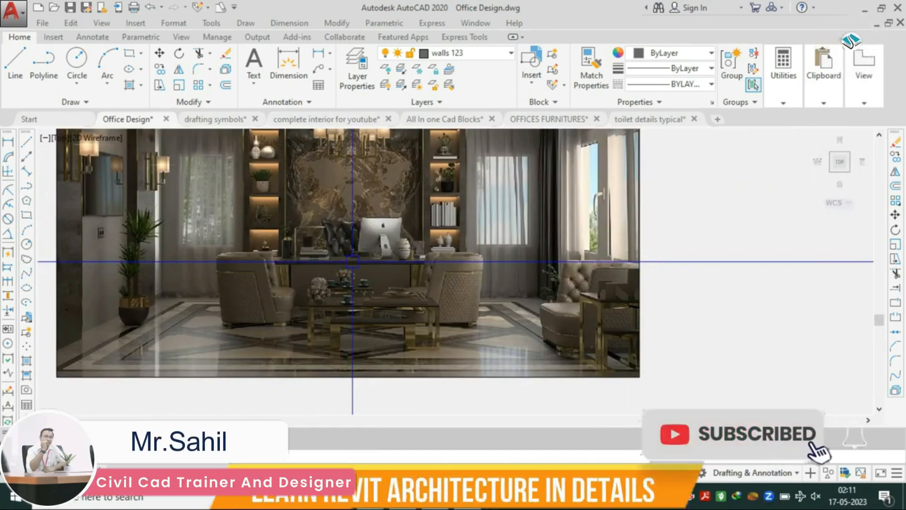
scroll(353, 261, down, 5)
middle_drag(572, 253, 421, 258)
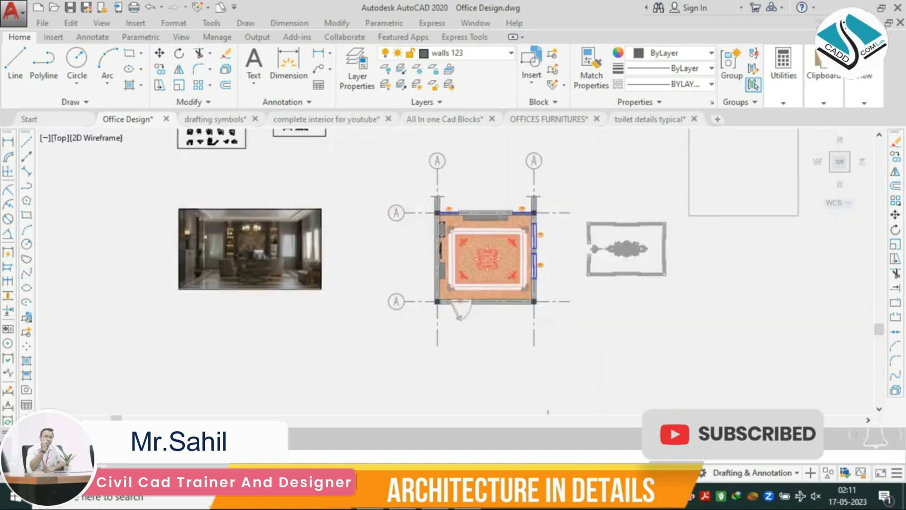
scroll(510, 224, up, 4)
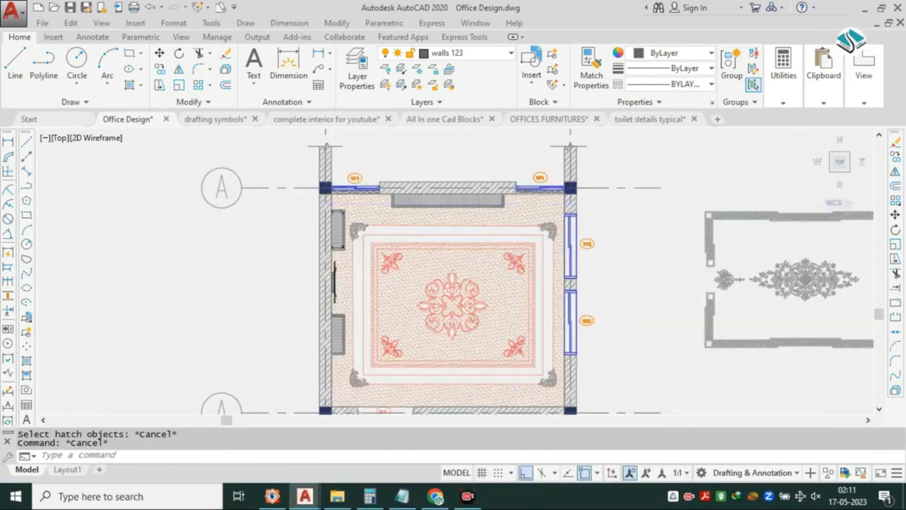
Hide the orange AR-SAND floor hatch through object isolation.
click(514, 204)
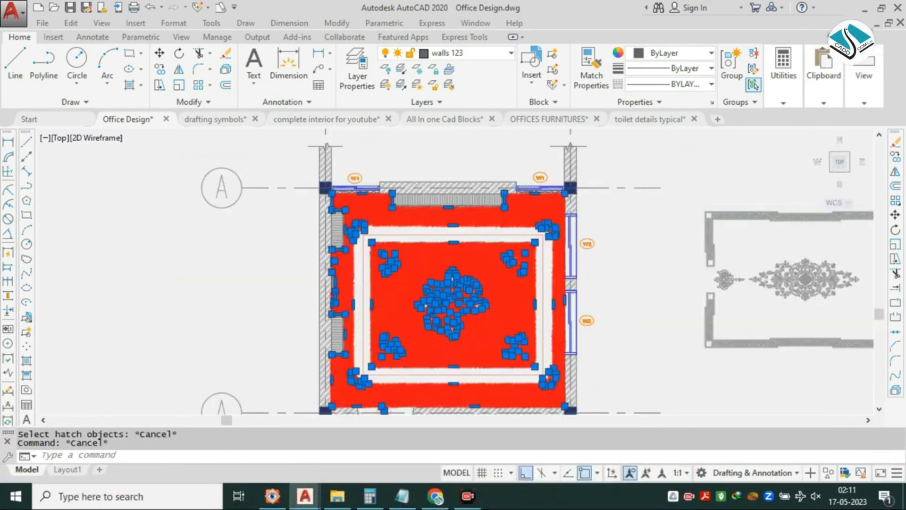
right_click(552, 201)
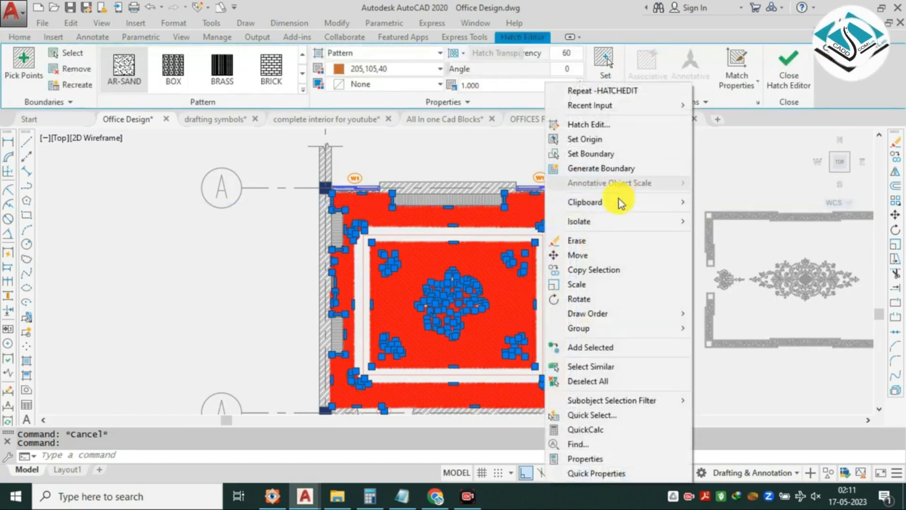
click(728, 236)
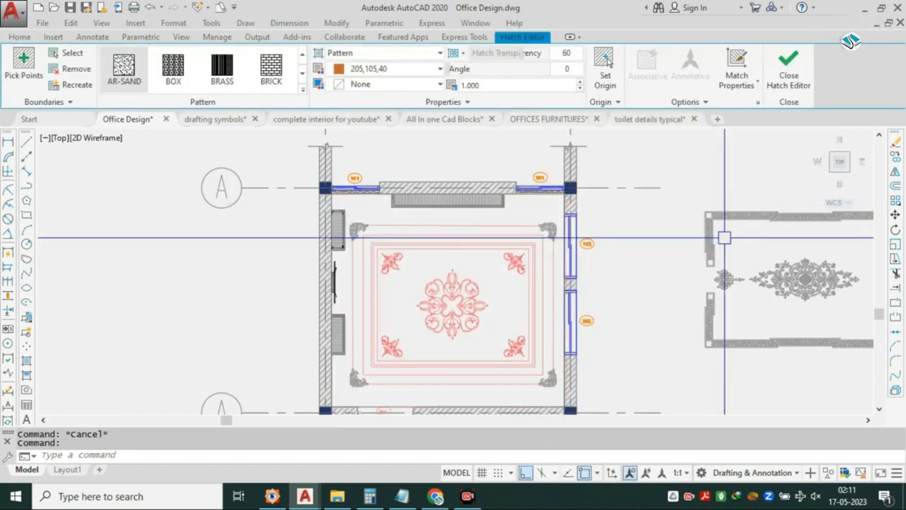
key(Escape)
Hide the red floor pattern with its frames and corner ornaments, and check the furniture in the reference photo.
scroll(448, 239, up, 2)
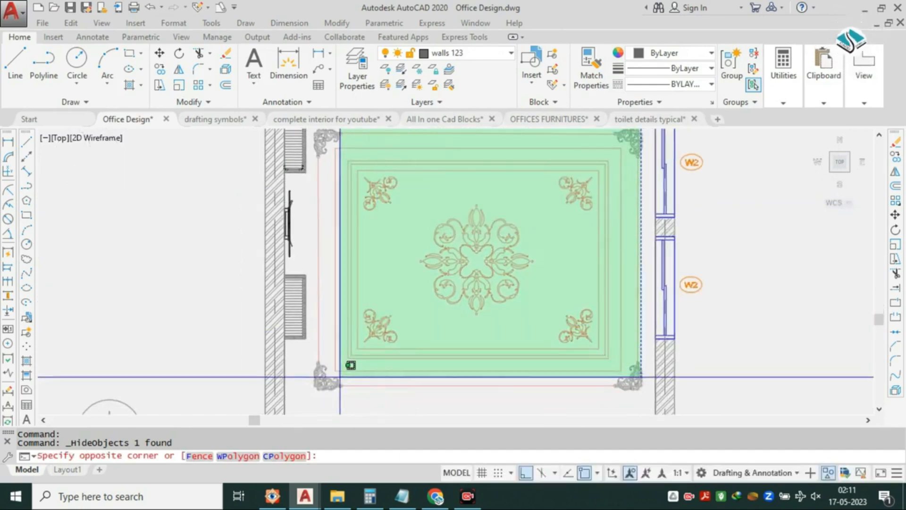
click(314, 390)
right_click(437, 262)
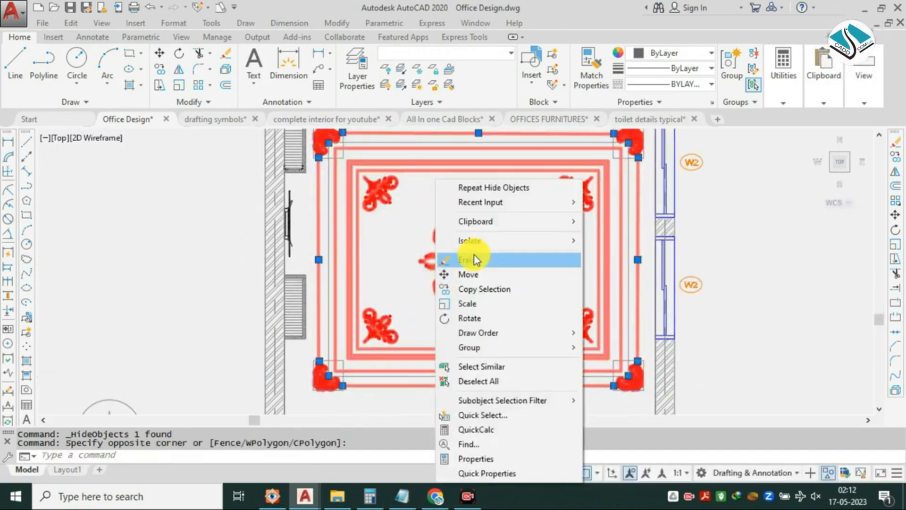
mouse_move(543, 239)
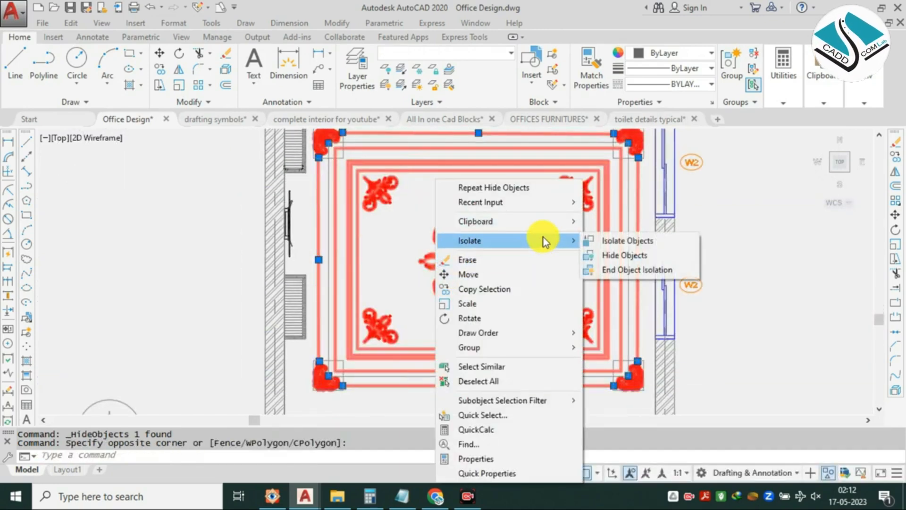
click(624, 255)
scroll(502, 253, down, 2)
mouse_move(456, 234)
middle_down()
mouse_move(508, 270)
mouse_move(571, 248)
mouse_move(693, 242)
middle_up()
key(Escape)
scroll(96, 298, up, 4)
scroll(159, 295, down, 8)
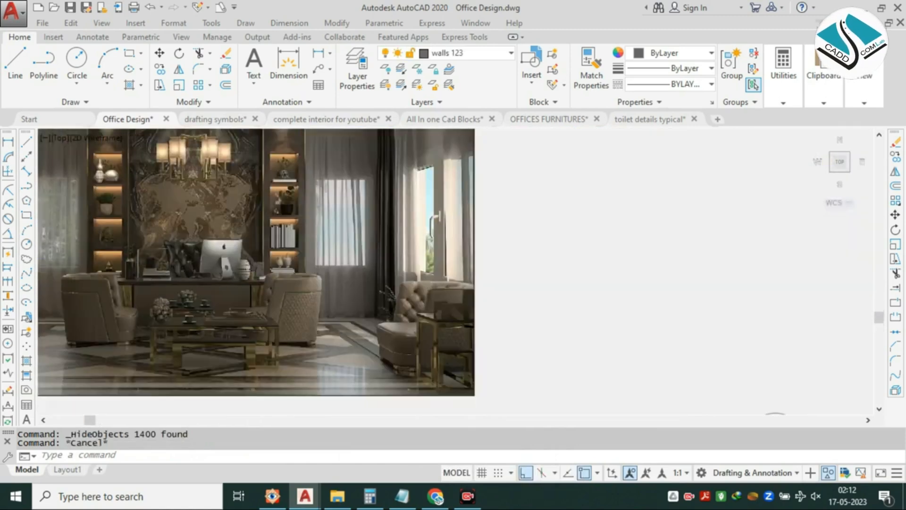
Group all parts of the plan-view swivel chair above the desk in the desk block sheet.
scroll(353, 263, down, 2)
scroll(286, 272, up, 4)
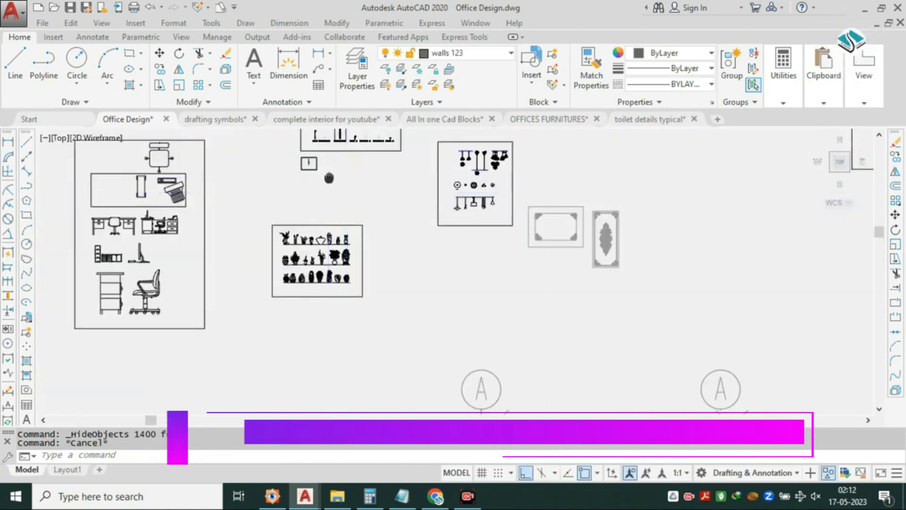
scroll(286, 272, up, 4)
scroll(334, 236, up, 2)
drag(411, 178, 236, 235)
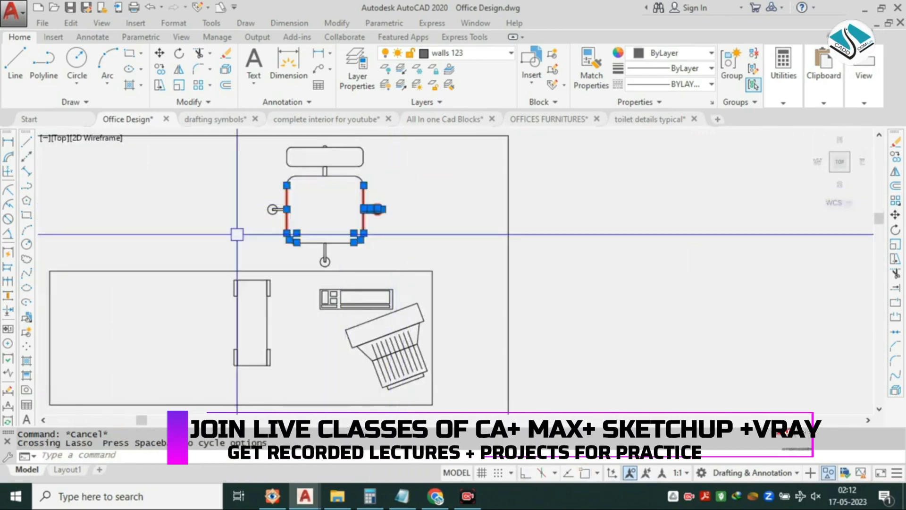
middle_drag(316, 180, 333, 207)
key(Escape)
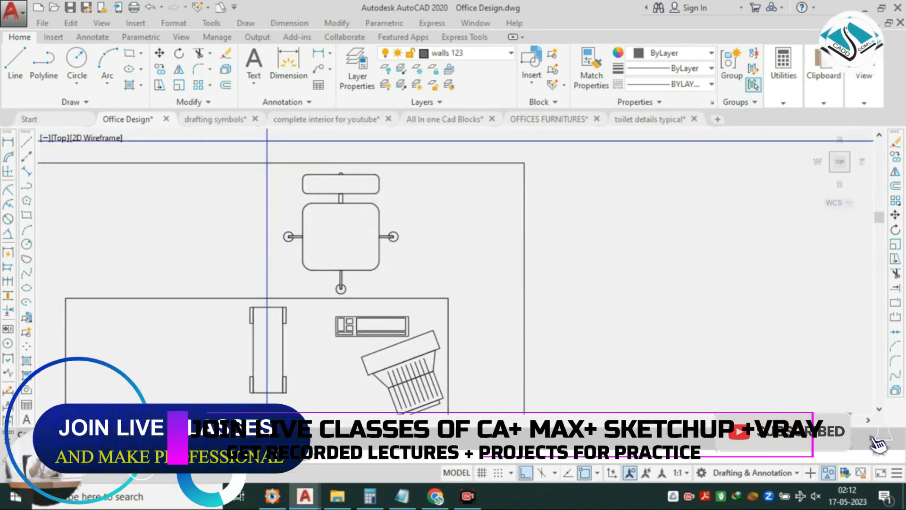
click(267, 141)
click(425, 298)
click(276, 255)
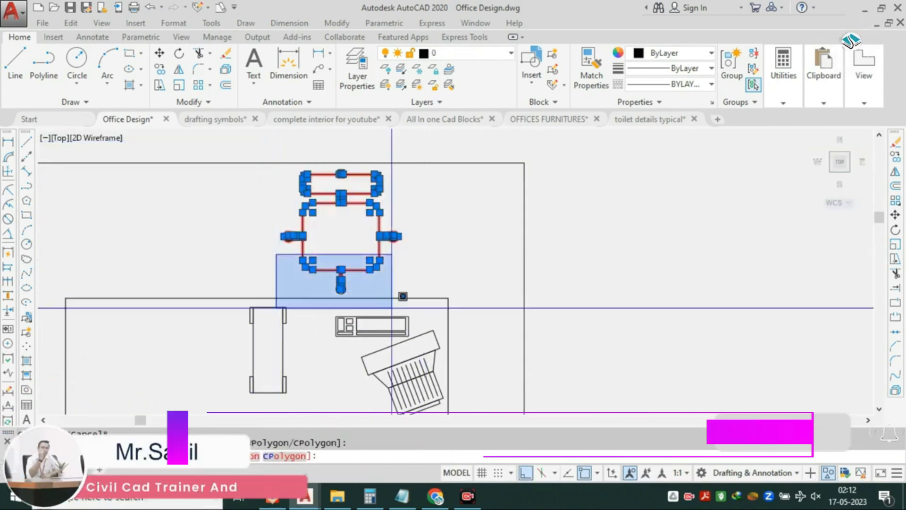
click(399, 295)
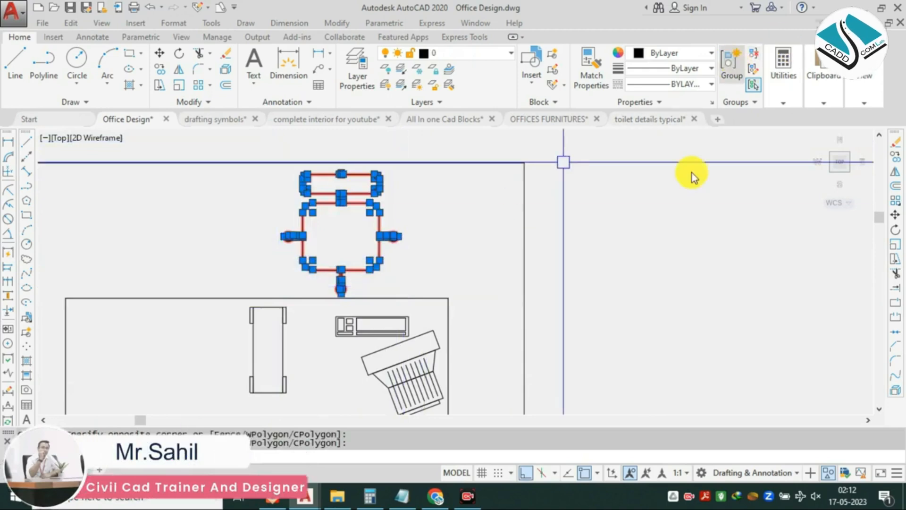
Look through the plan-view desk and chair sets in the office furniture sheet for a suitable chair.
scroll(447, 217, down, 6)
middle_drag(306, 257, 400, 180)
scroll(281, 285, up, 2)
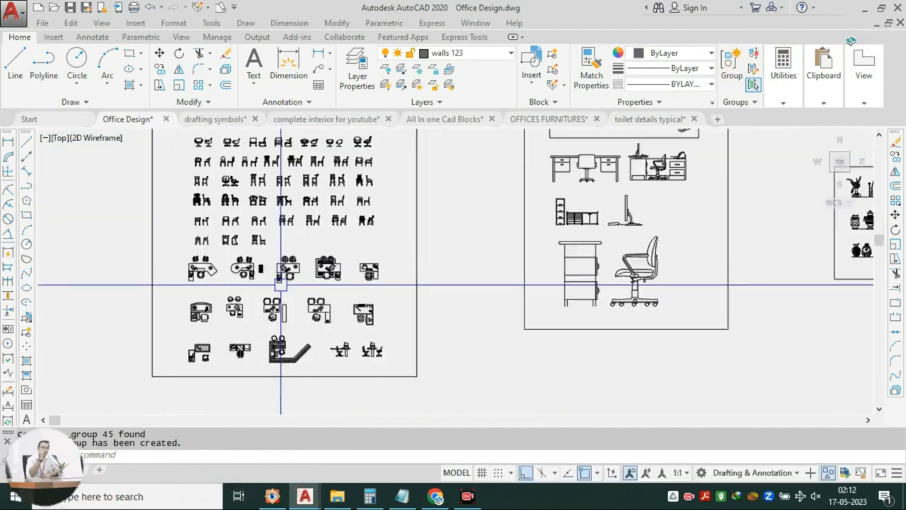
scroll(281, 285, up, 3)
middle_drag(513, 272, 548, 224)
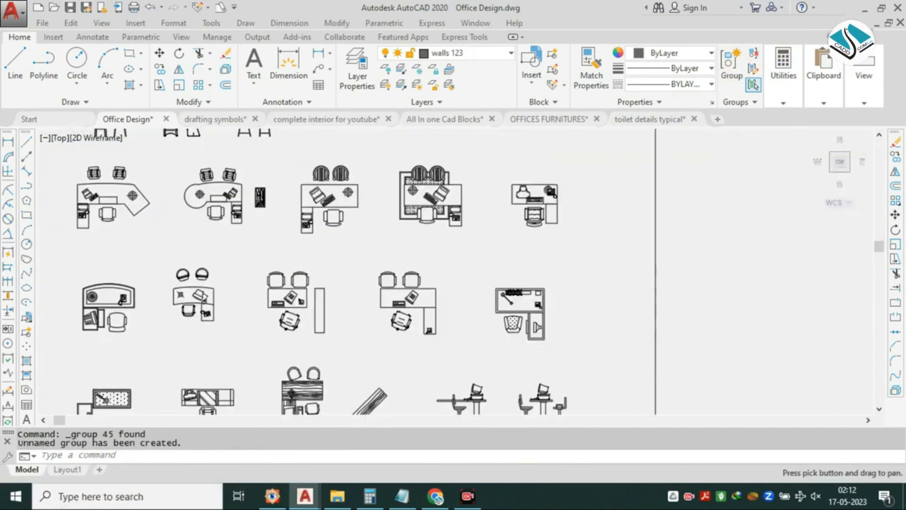
scroll(547, 224, up, 5)
middle_drag(504, 181, 475, 183)
mouse_move(479, 299)
middle_down()
mouse_move(505, 160)
mouse_move(622, 209)
middle_up()
middle_drag(311, 262, 624, 179)
middle_drag(434, 230, 538, 263)
middle_drag(531, 398, 472, 273)
scroll(441, 311, up, 5)
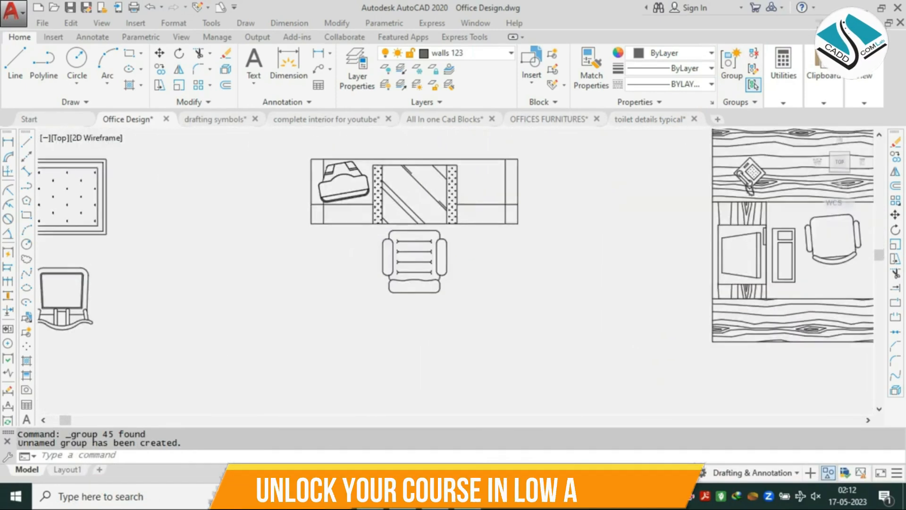
Group the parts of the armchair with horizontal seat lines below the desk with the diagonally striped centre.
key(Escape)
click(254, 181)
click(495, 387)
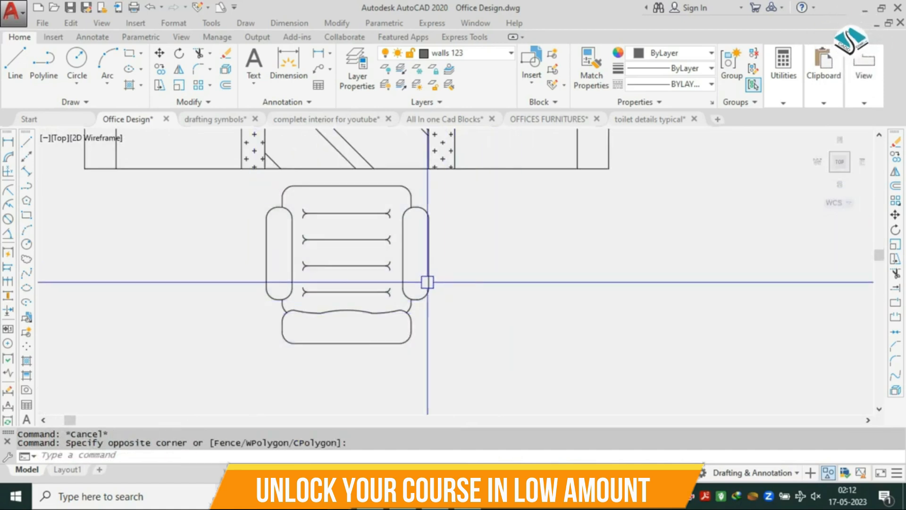
scroll(426, 282, down, 5)
scroll(182, 307, up, 4)
click(636, 209)
click(585, 148)
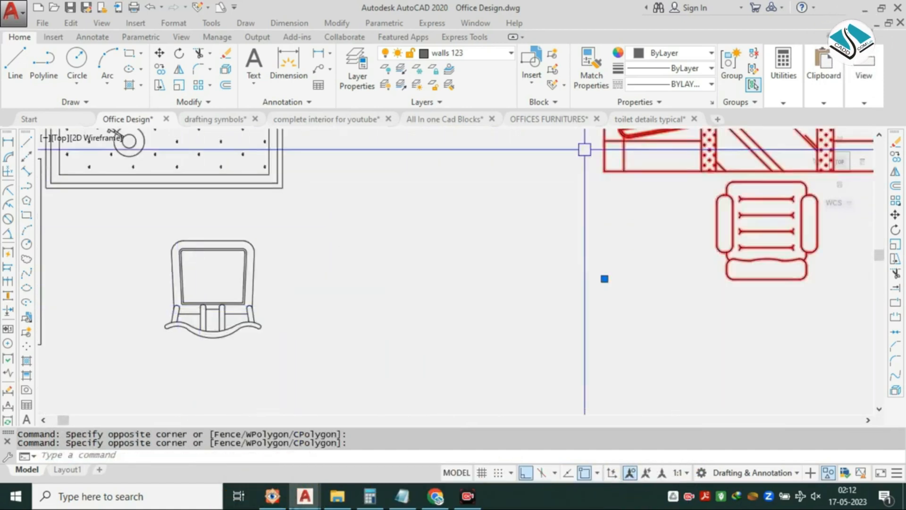
middle_drag(695, 193, 427, 231)
key(Escape)
scroll(432, 229, up, 2)
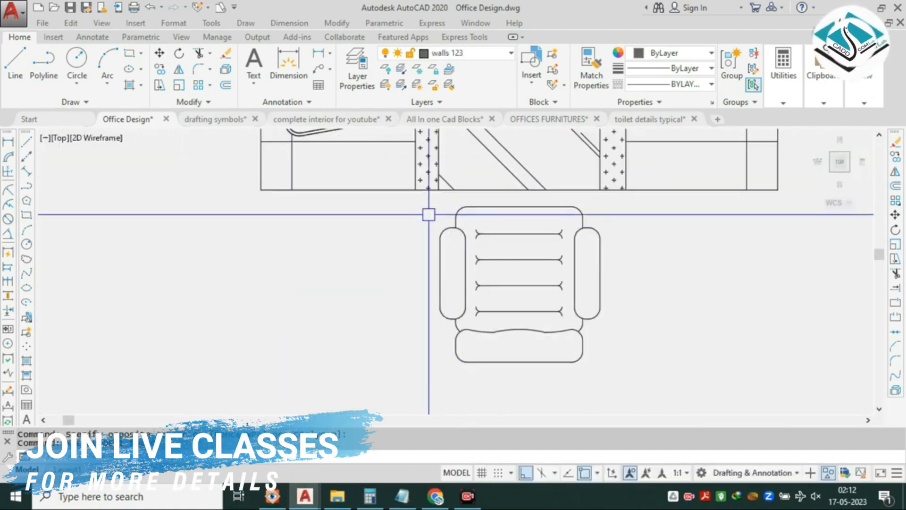
click(407, 200)
click(632, 366)
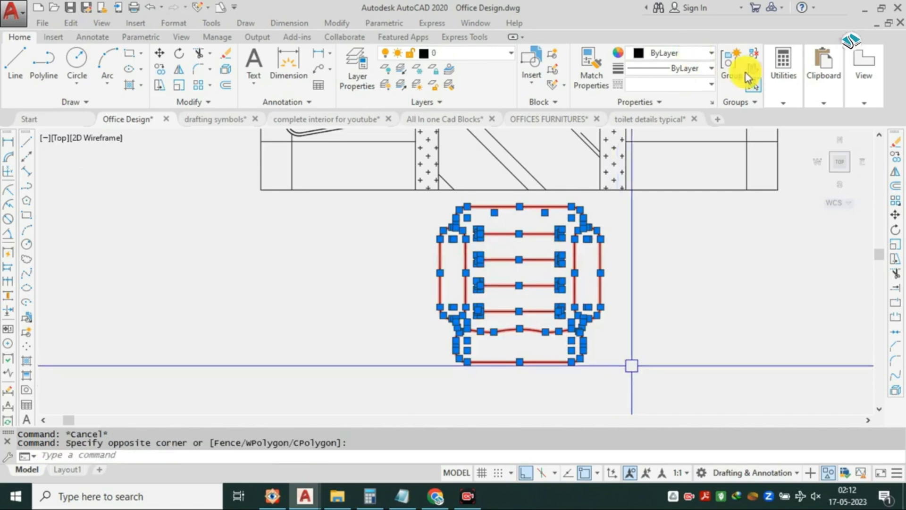
Move the grouped armchair from the furniture sheet into the office room plan with Ortho off.
click(664, 251)
click(491, 296)
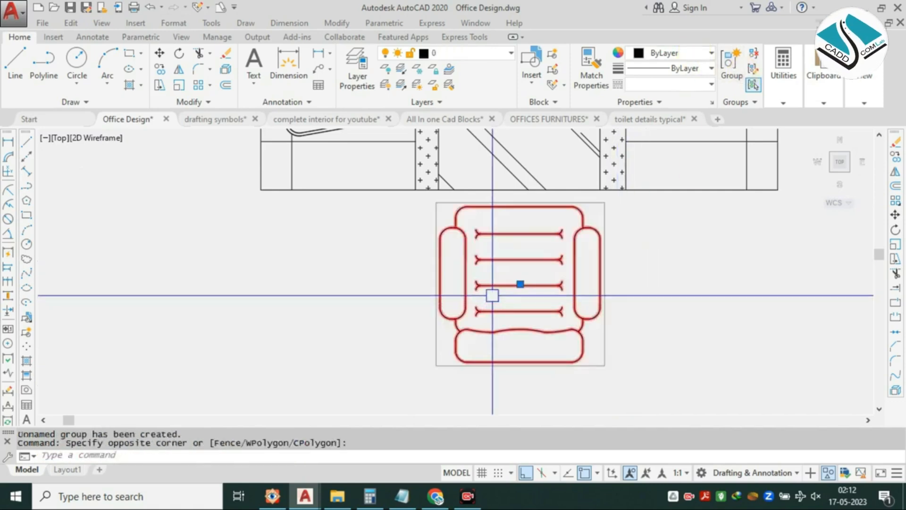
click(499, 280)
scroll(487, 291, down, 6)
middle_drag(569, 134, 477, 271)
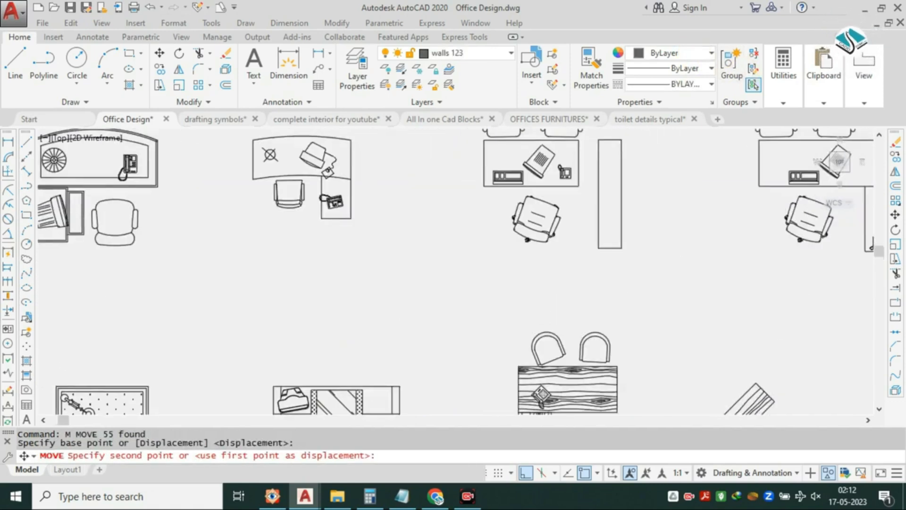
scroll(485, 264, down, 2)
middle_drag(758, 397, 542, 398)
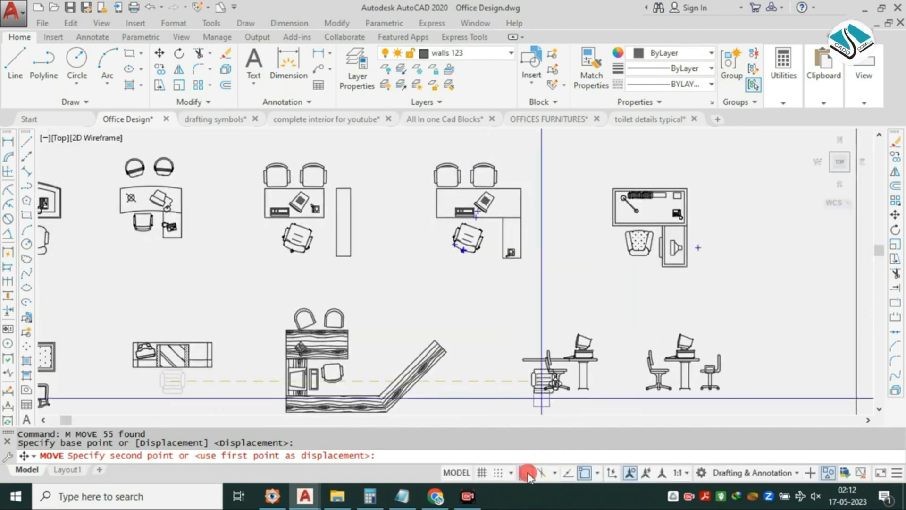
scroll(311, 288, down, 4)
scroll(490, 274, down, 2)
middle_drag(675, 227, 475, 284)
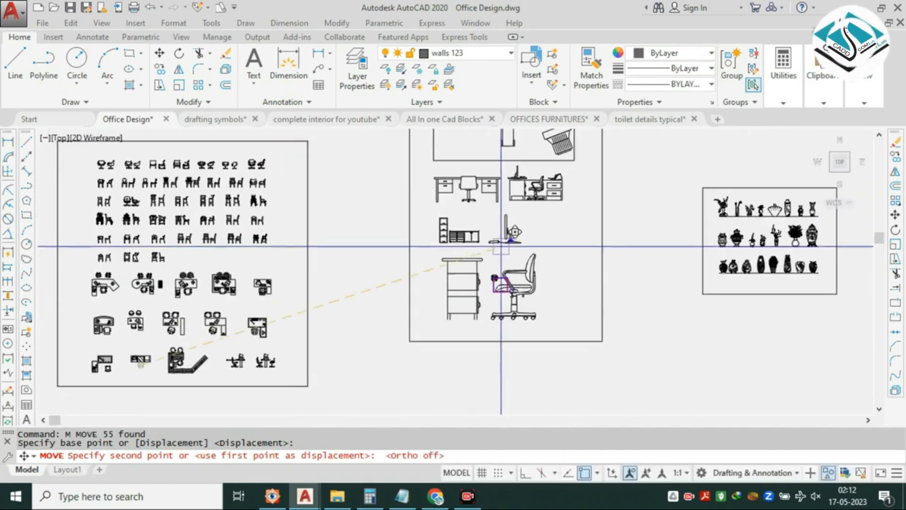
middle_drag(489, 217, 463, 301)
scroll(519, 178, up, 5)
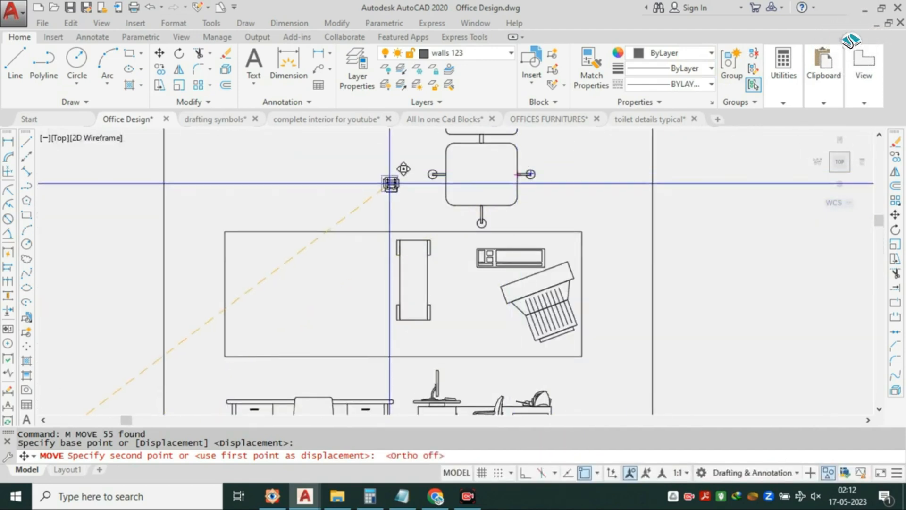
scroll(472, 194, down, 8)
middle_drag(519, 293, 448, 155)
middle_drag(586, 285, 453, 200)
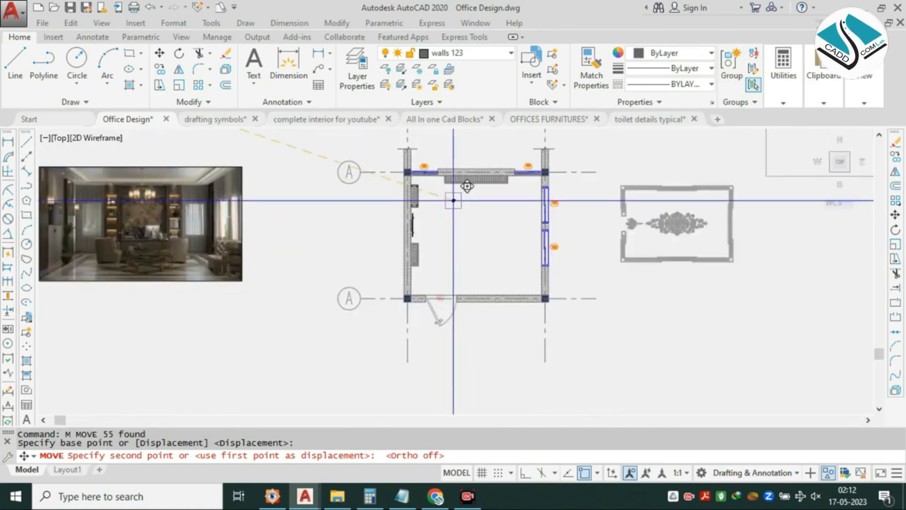
scroll(467, 198, up, 8)
click(519, 230)
key(Escape)
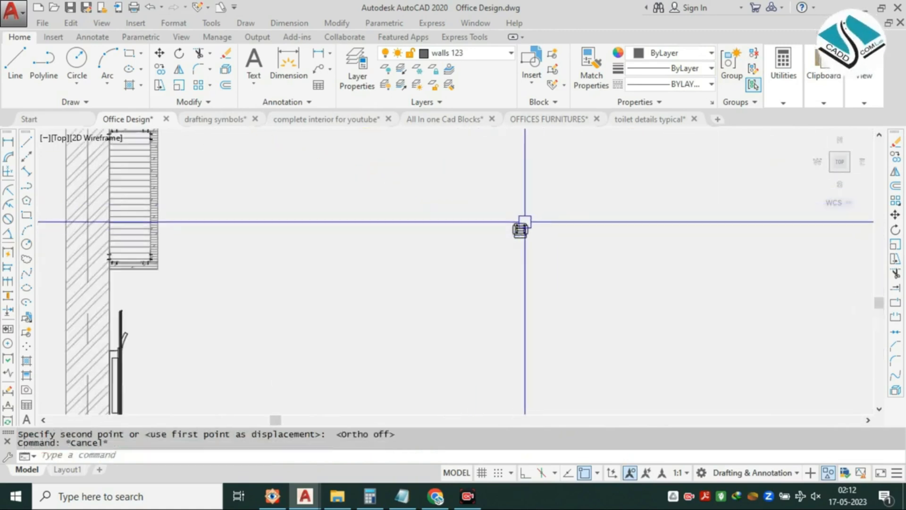
Draw a horizontal reference line 1' long above the small chair in the office, with Ortho on.
text(l)
key(Return)
click(473, 195)
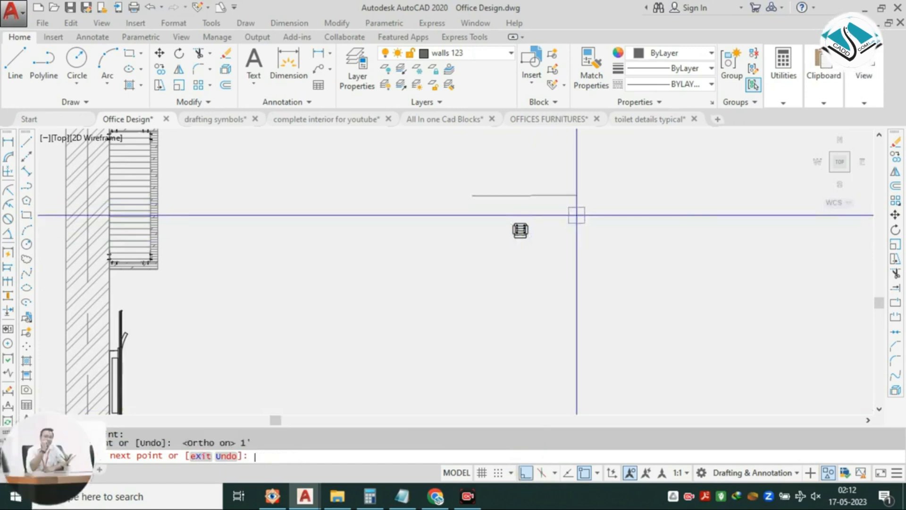
key(Escape)
Scale the grouped armchair by reference, using its overall width across the armrests as reference length and the 1' line as new length.
click(503, 258)
key(Escape)
click(550, 217)
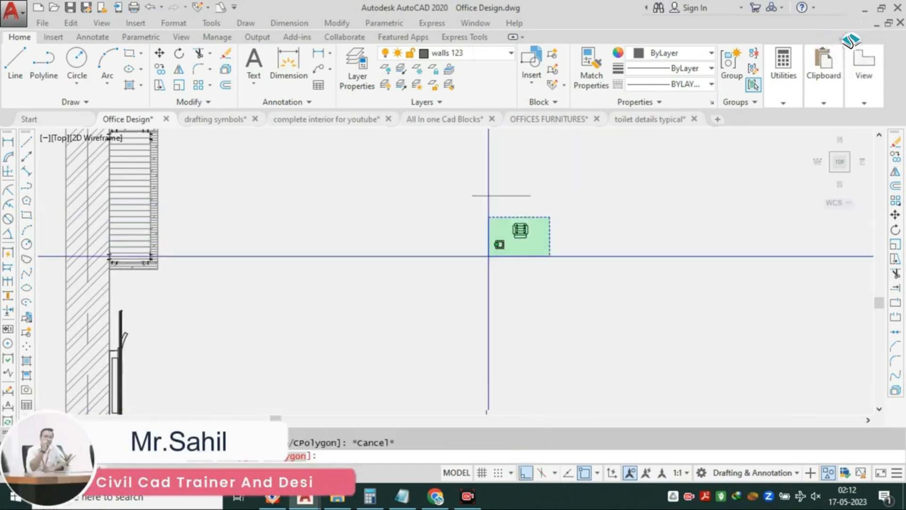
click(489, 256)
scroll(485, 258, up, 5)
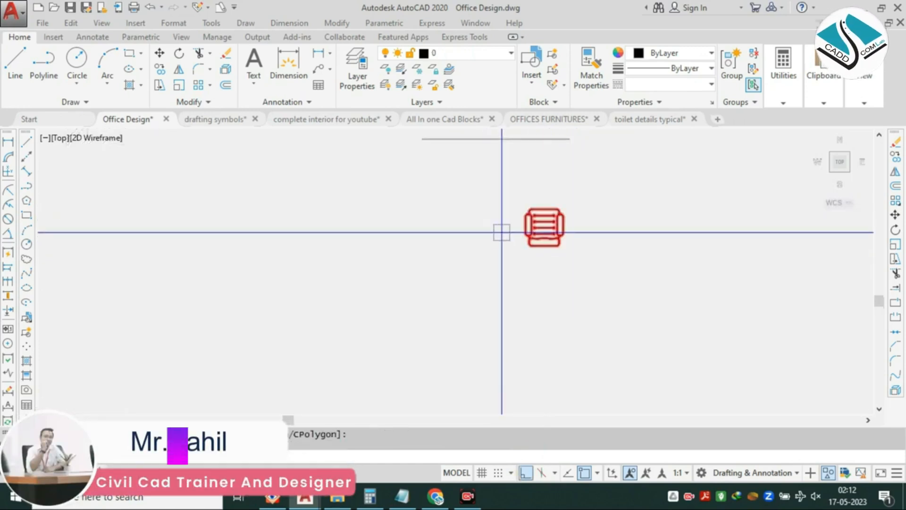
click(480, 256)
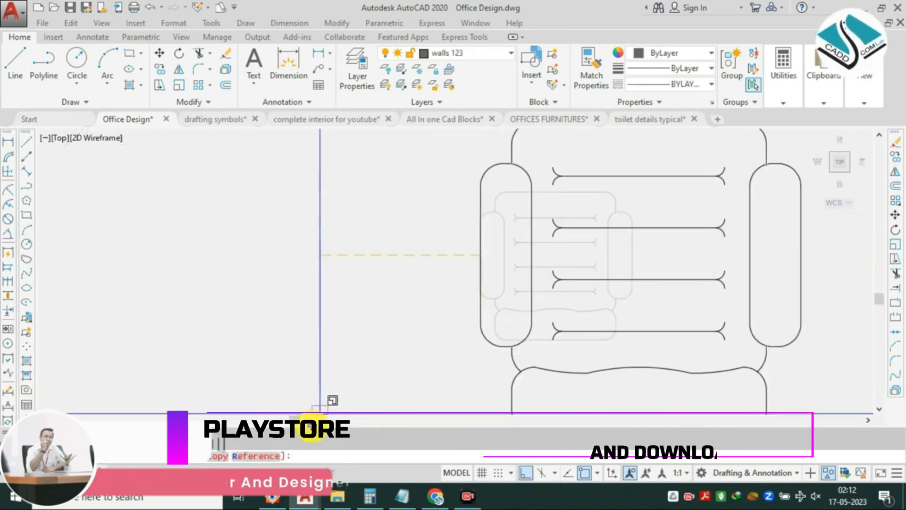
text(R)
key(Return)
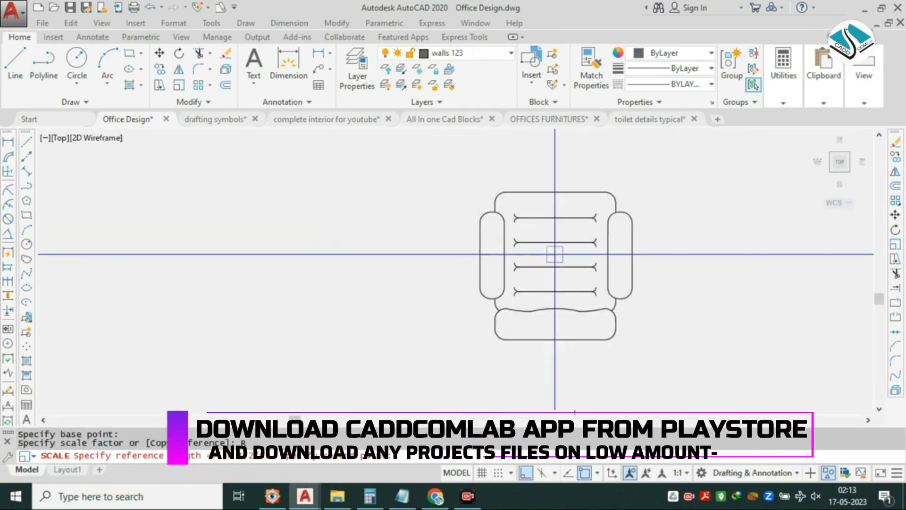
click(633, 247)
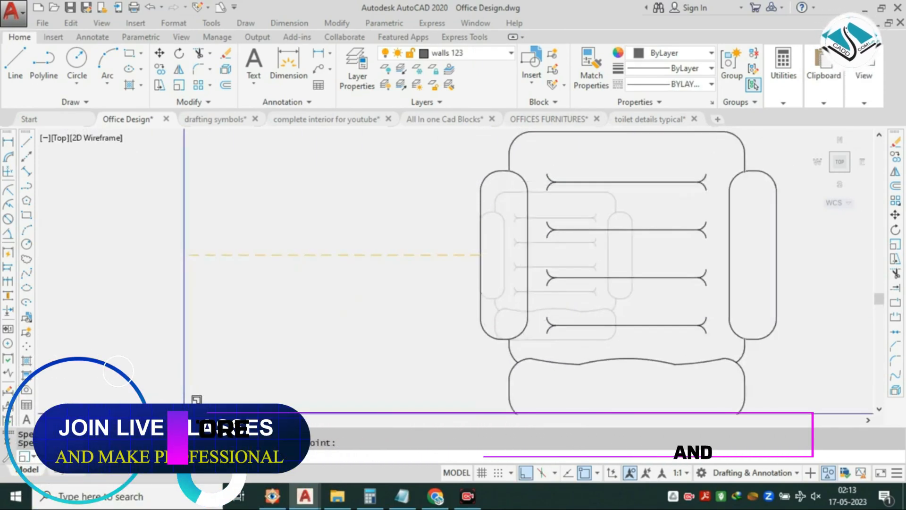
scroll(405, 243, down, 5)
text(P)
key(Return)
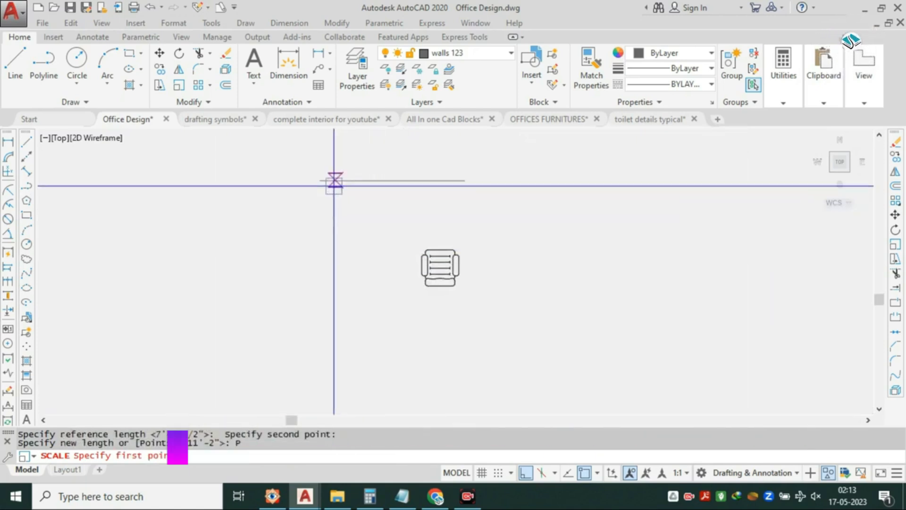
click(335, 180)
click(458, 177)
scroll(464, 239, down, 2)
Erase the horizontal 1' reference line above the armchair.
click(409, 182)
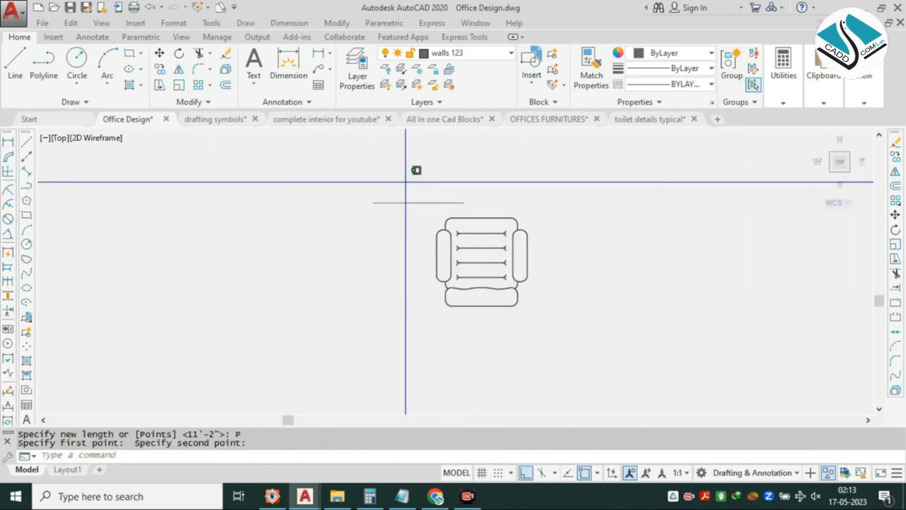
text(E)
key(Return)
key(Escape)
click(384, 192)
click(338, 244)
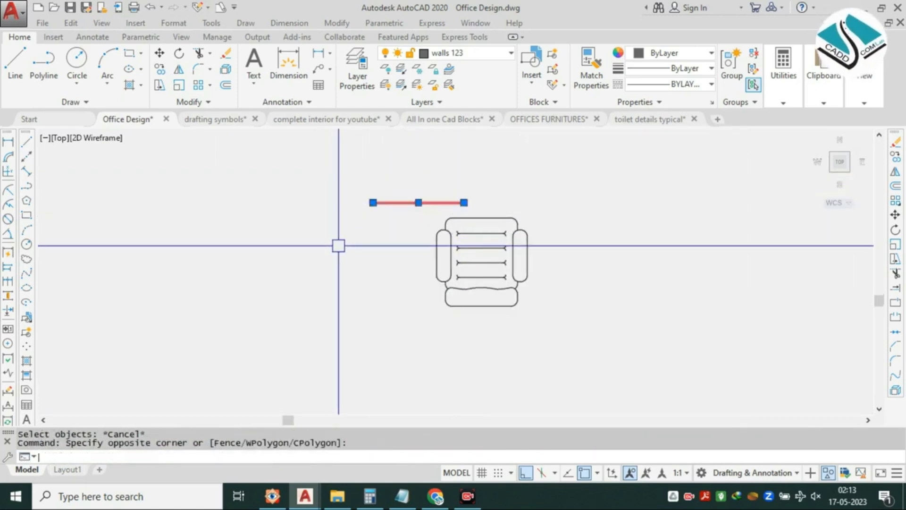
text(E)
key(Return)
scroll(457, 265, down, 4)
drag(474, 239, 396, 302)
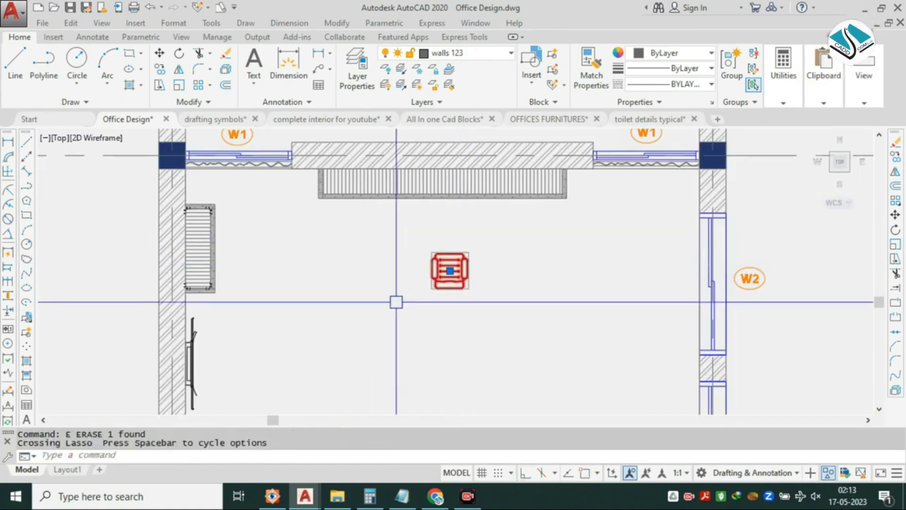
text(S)
key(Return)
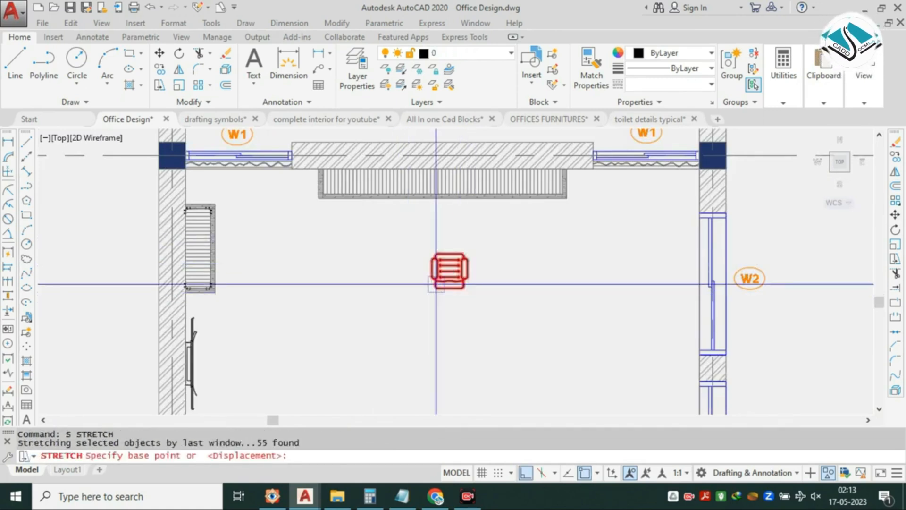
key(Escape)
Enlarge the armchair in the office room uniformly with the Scale command.
click(434, 286)
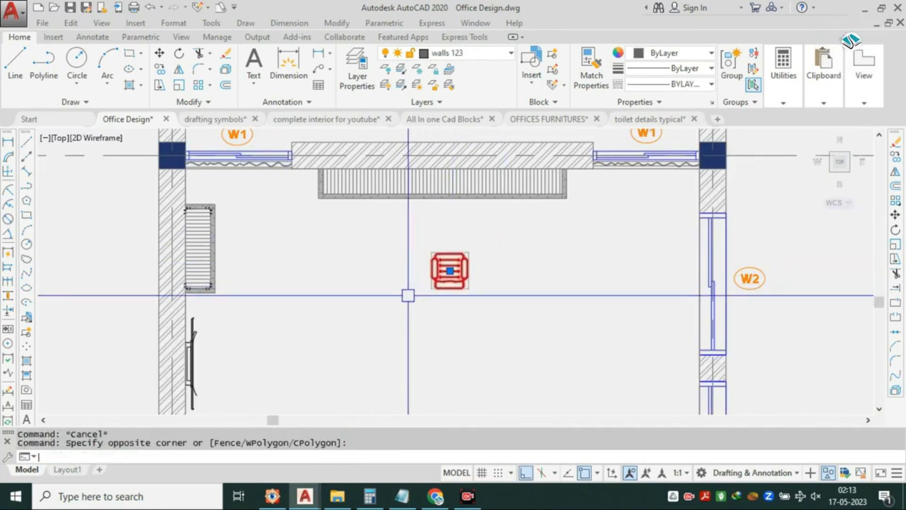
text(Sc)
key(Return)
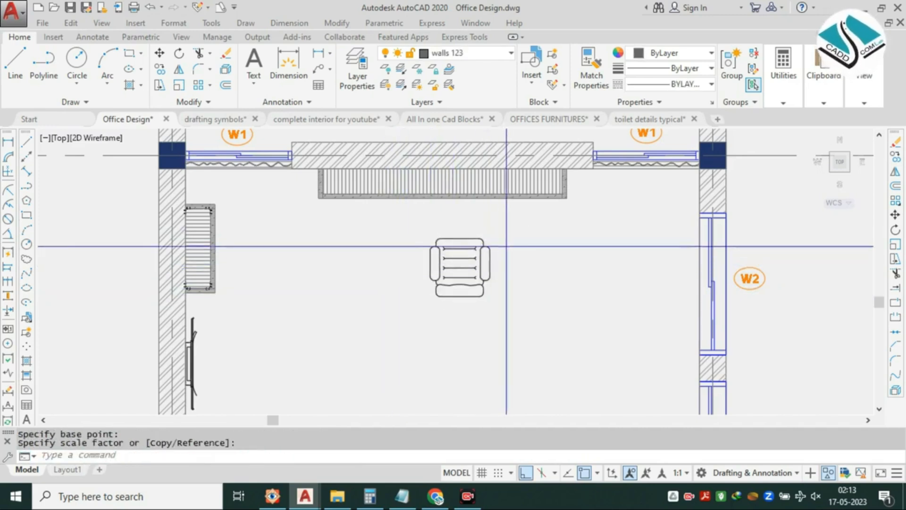
Mirror the armchair across a horizontal line just above it and erase the original chair.
drag(507, 245, 432, 284)
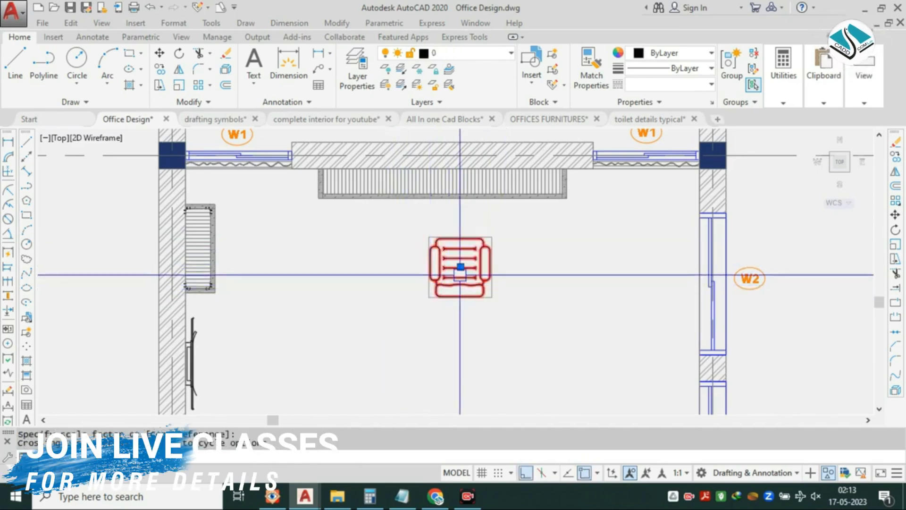
key(Escape)
click(538, 225)
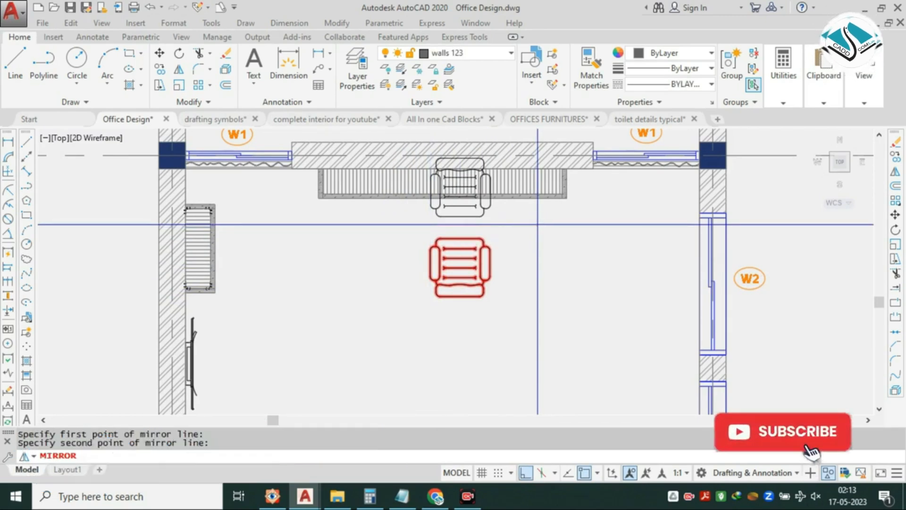
key(Return)
double_click(403, 302)
text(e)
key(Return)
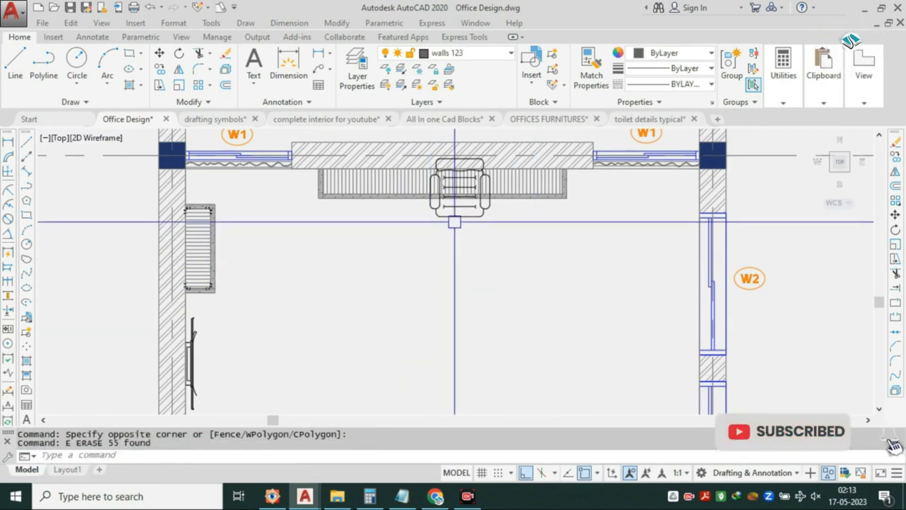
Move the chair off the upper wall cabinet into the open floor area just below it.
click(460, 188)
text(m)
key(Return)
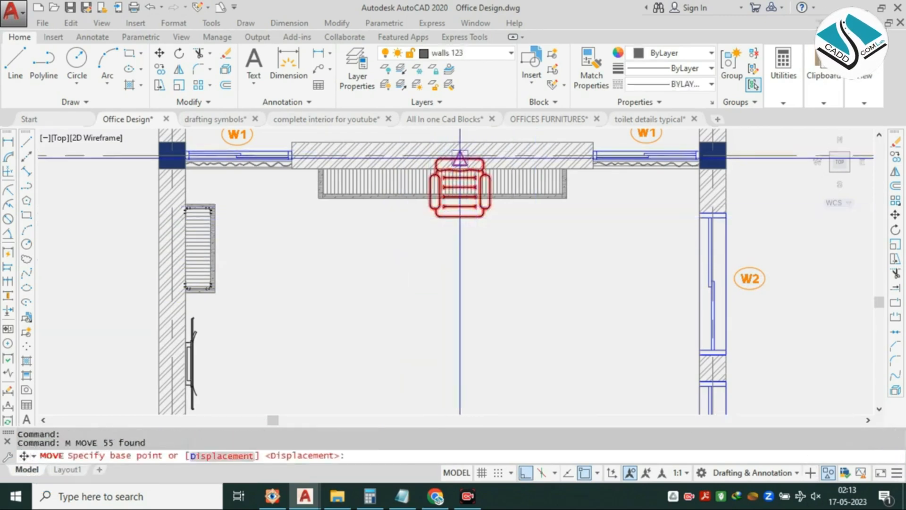
click(460, 158)
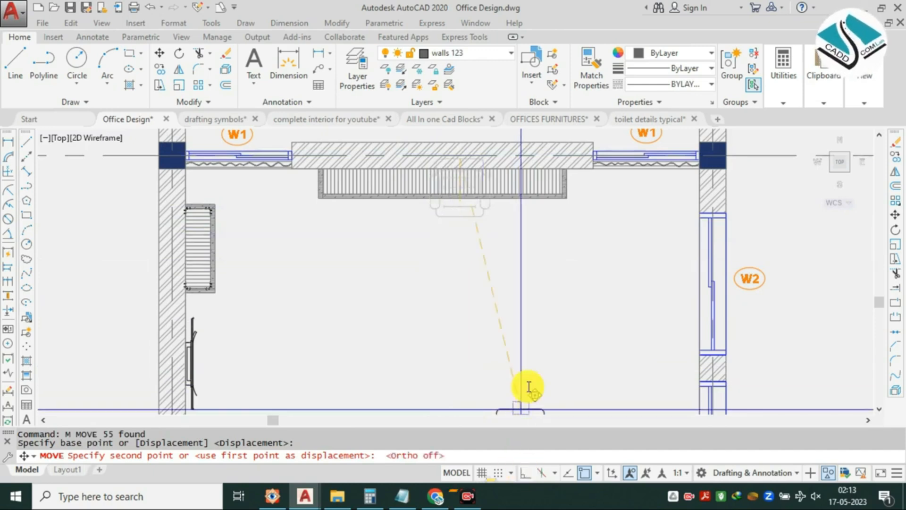
click(446, 221)
scroll(510, 247, down, 3)
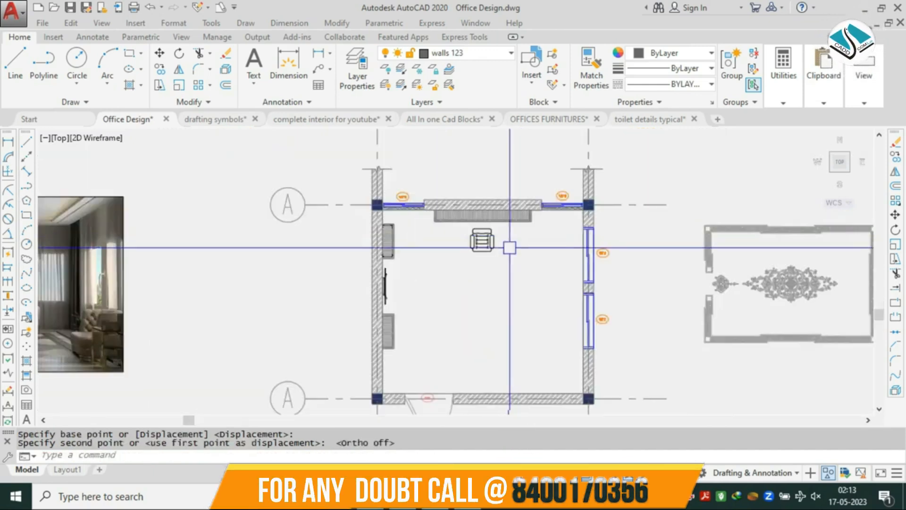
middle_drag(374, 265, 486, 238)
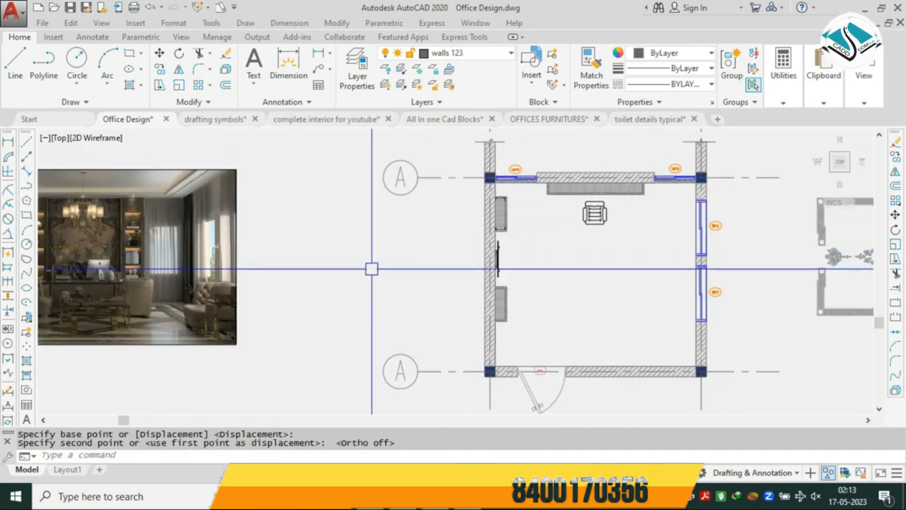
middle_drag(326, 273, 384, 271)
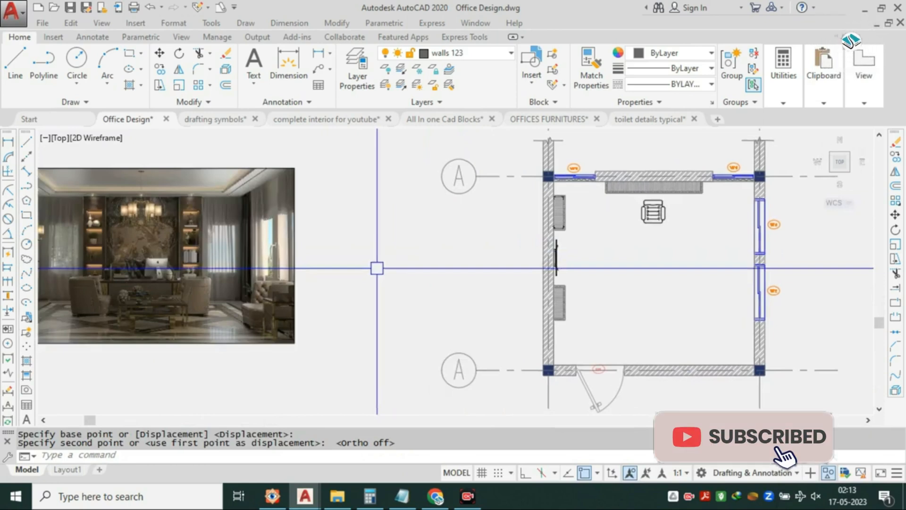
scroll(657, 213, up, 4)
click(706, 199)
click(647, 233)
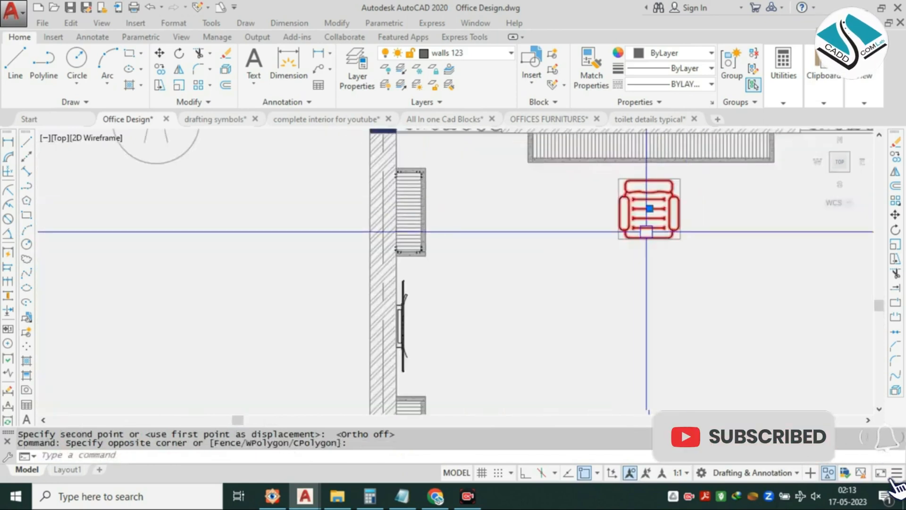
middle_drag(674, 209, 506, 225)
text(s)
key(Return)
scroll(521, 202, up, 2)
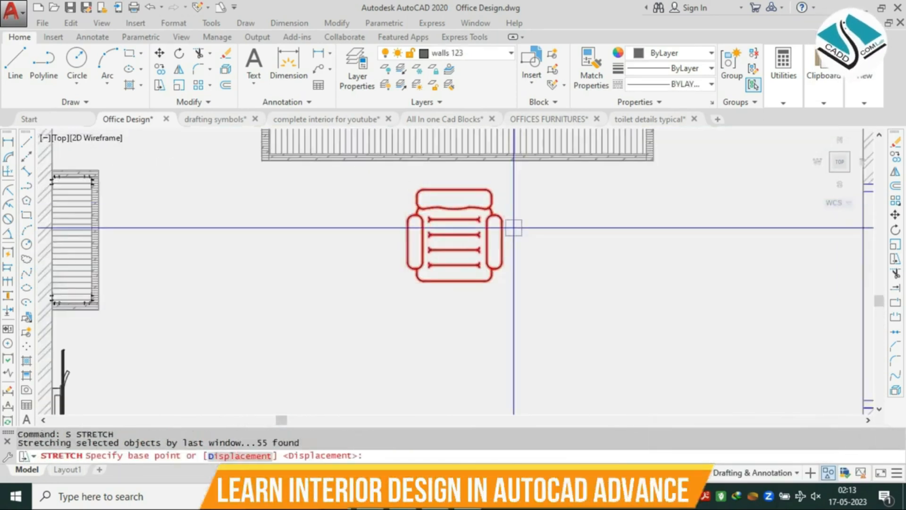
click(501, 241)
Scale the chair up freehand to roughly one and a half times its size.
click(460, 242)
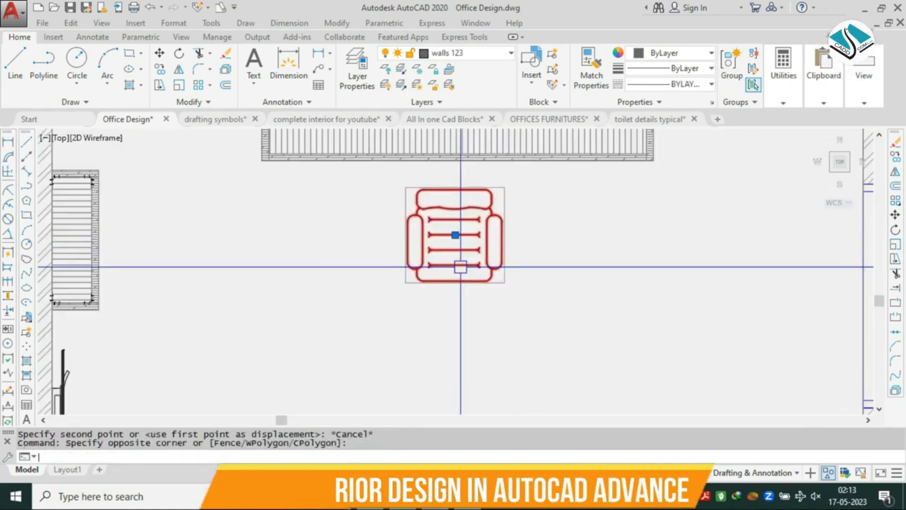
click(488, 254)
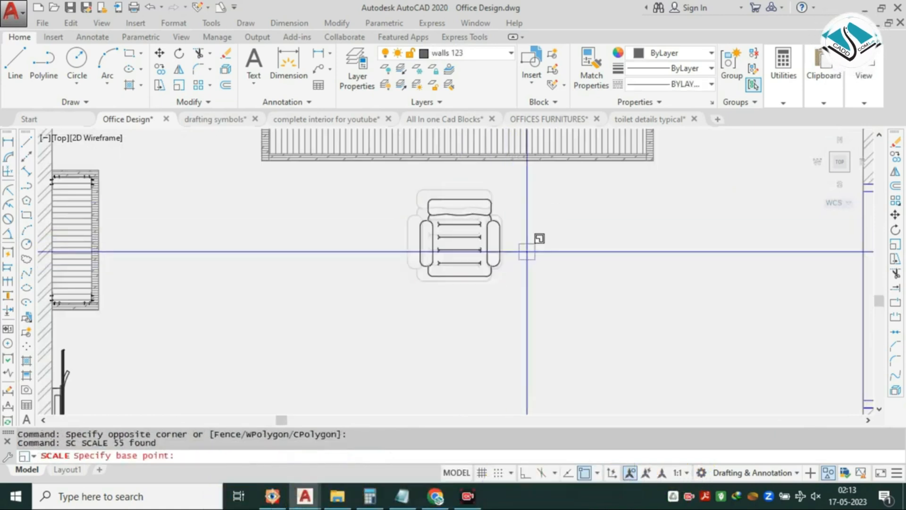
click(554, 252)
Move the enlarged chair slightly down and to the right to leave a gap below the wall cabinet.
click(565, 240)
click(424, 265)
text(m)
key(Return)
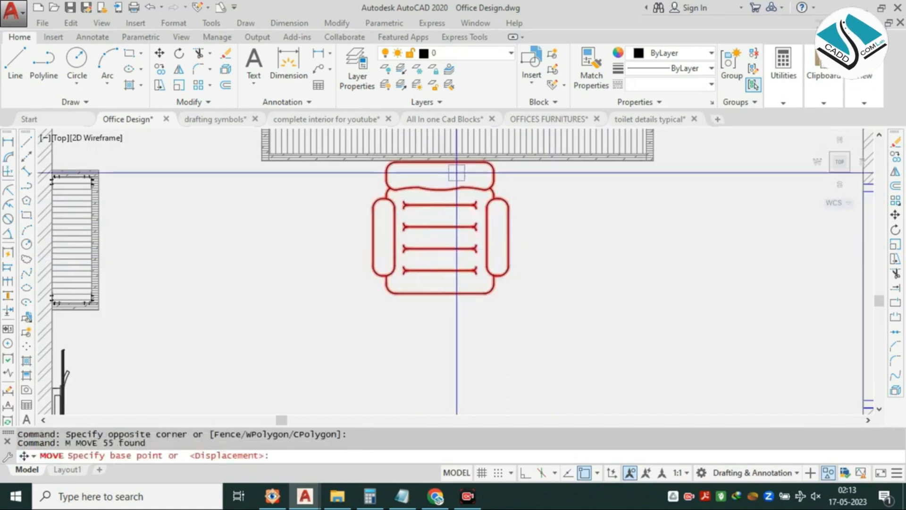
click(443, 168)
click(462, 187)
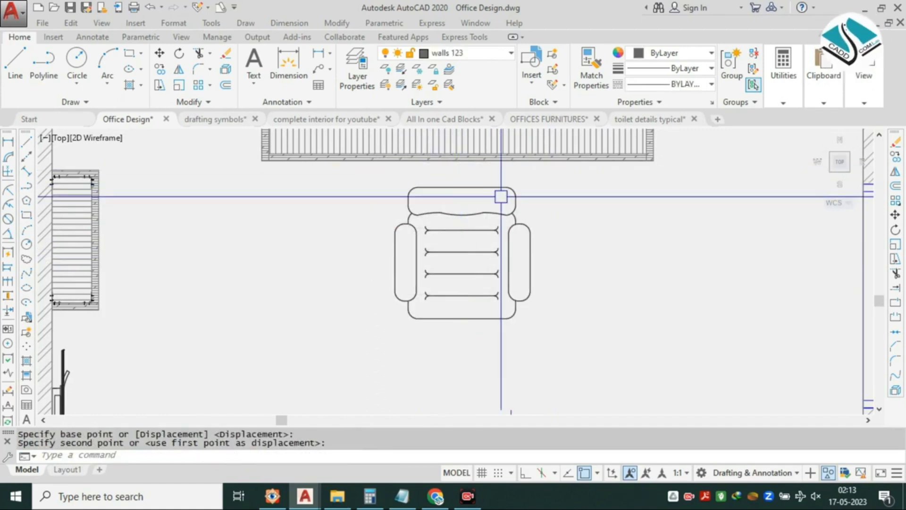
key(Escape)
click(440, 254)
click(432, 261)
key(Escape)
key(Escape)
key(Escape)
click(560, 215)
click(432, 281)
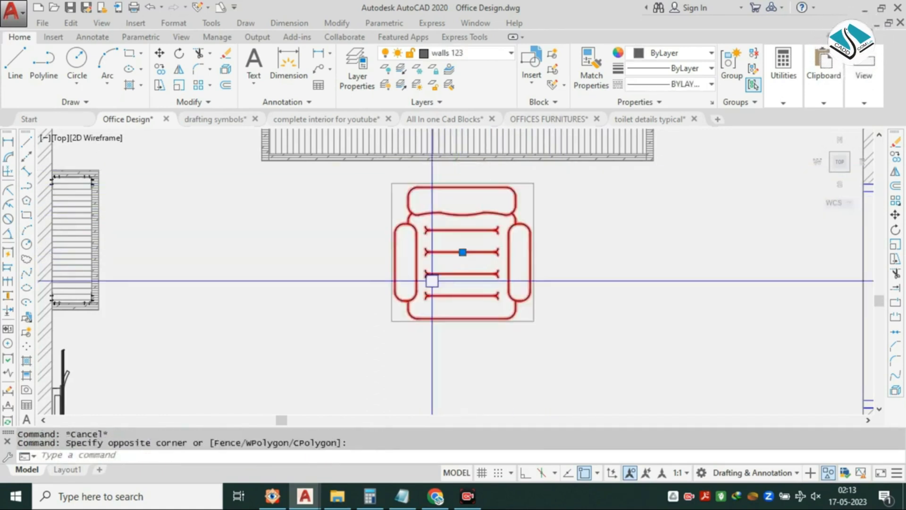
text(sc)
key(Return)
key(Escape)
key(Escape)
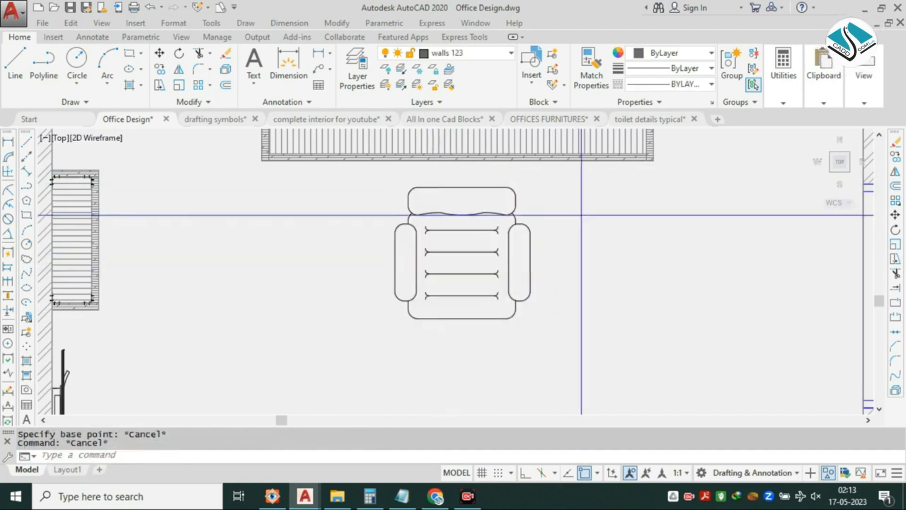
Ungroup the chair into its individual objects.
click(580, 216)
click(463, 270)
click(751, 56)
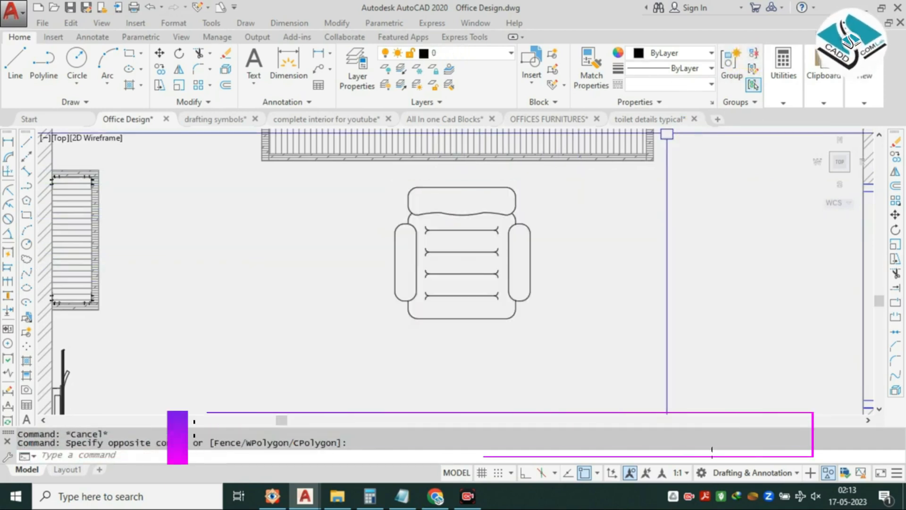
Assign all of the chair's objects to the COUN layer.
click(567, 170)
click(385, 335)
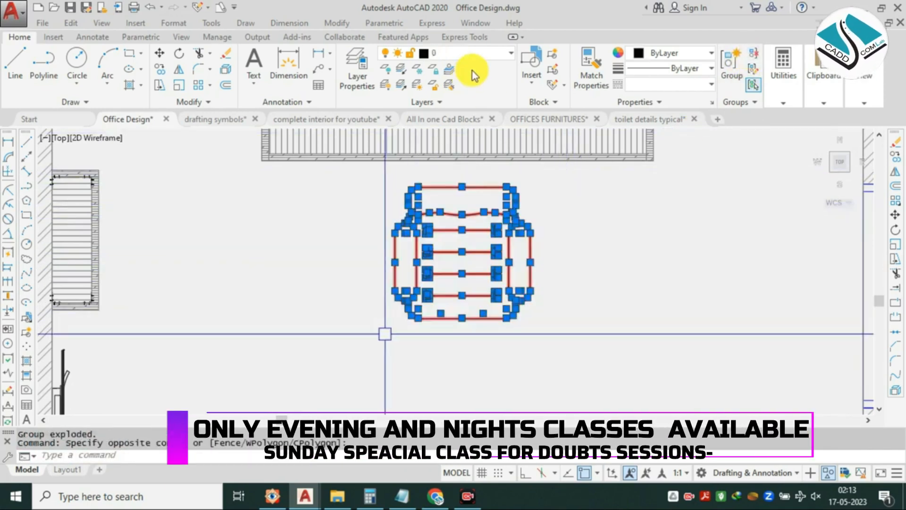
click(503, 53)
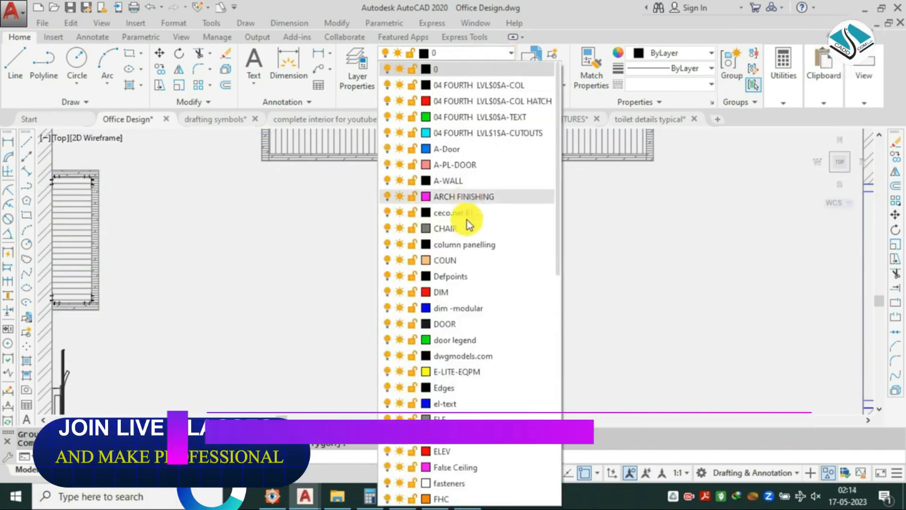
click(466, 261)
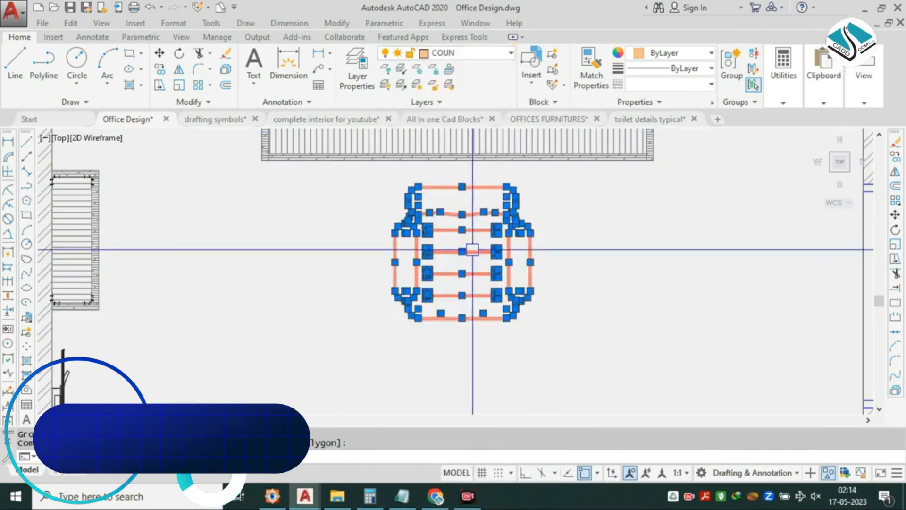
key(Escape)
key(Escape)
scroll(543, 170, down, 2)
click(540, 178)
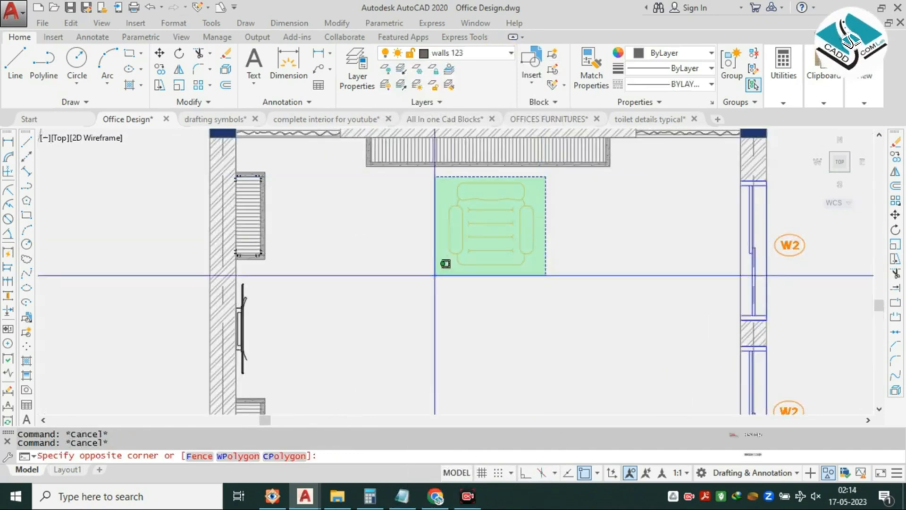
click(439, 269)
key(Escape)
scroll(520, 193, down, 5)
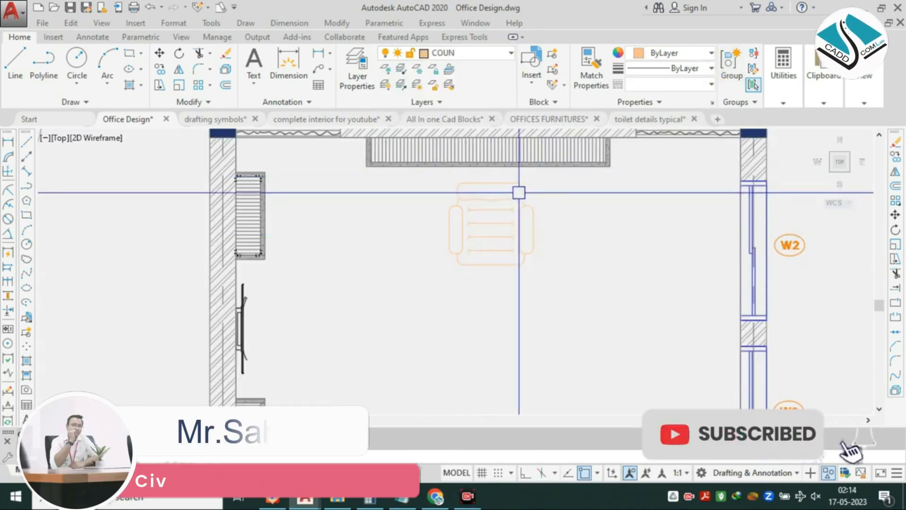
Draw a rectangular desk outline 6' wide and 3' deep from orthogonal lines below the chair, letting two lines overshoot its lower-left corner.
scroll(517, 209, up, 4)
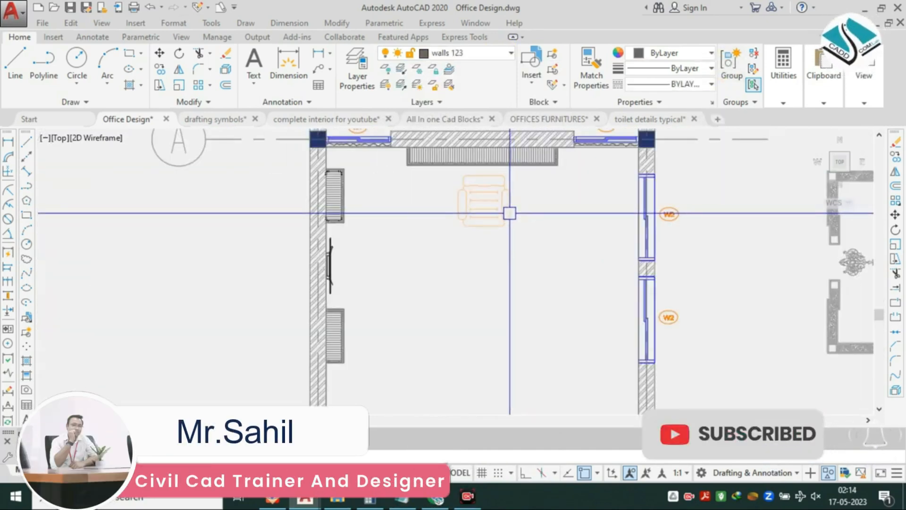
text(l)
key(Return)
click(451, 273)
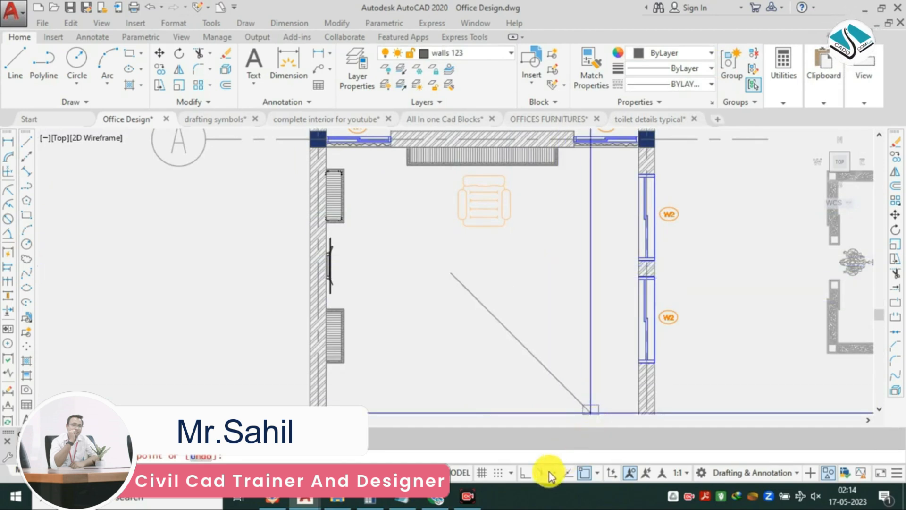
click(526, 473)
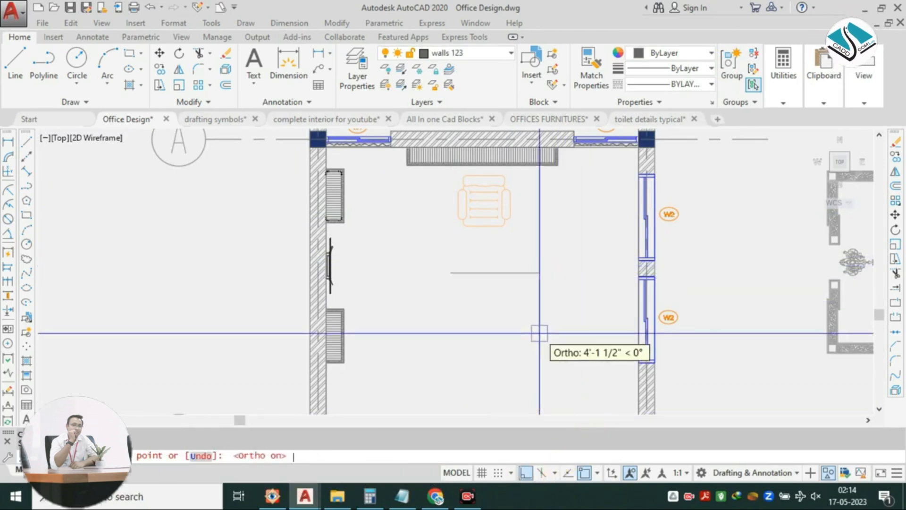
text(6')
key(Return)
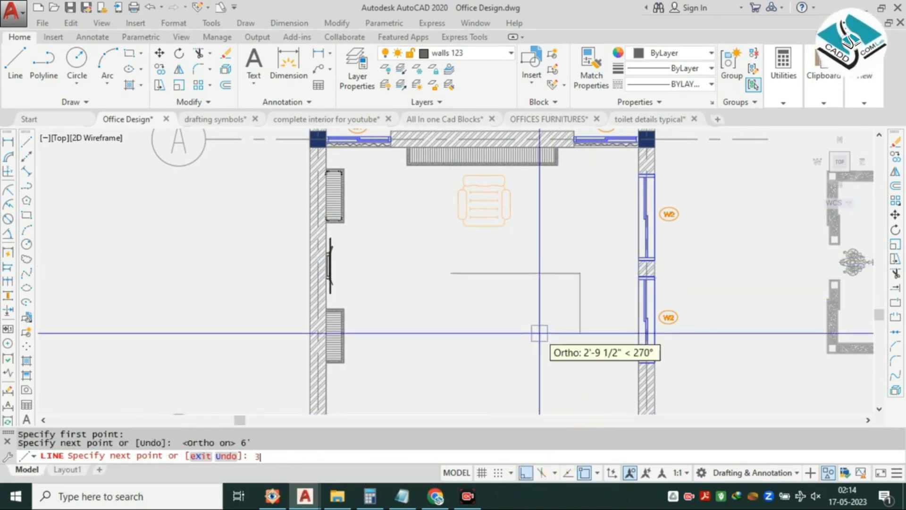
click(387, 325)
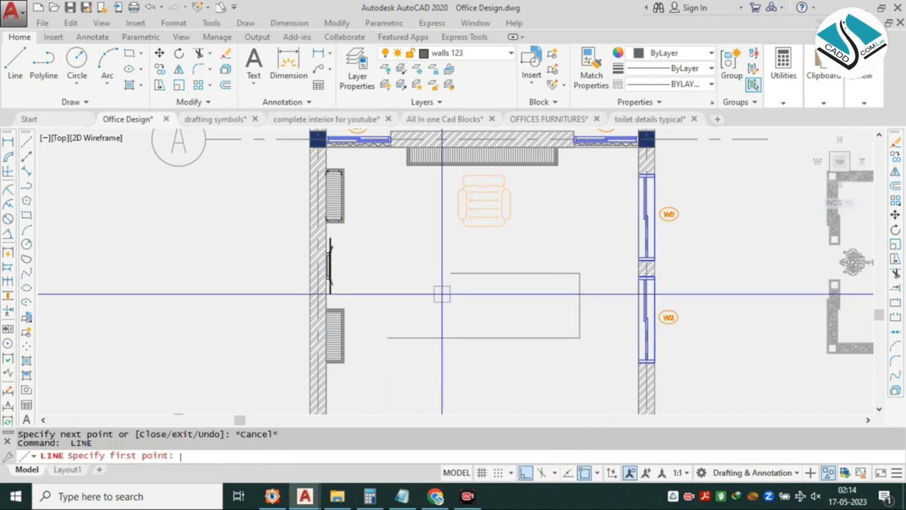
click(451, 273)
click(450, 369)
key(Escape)
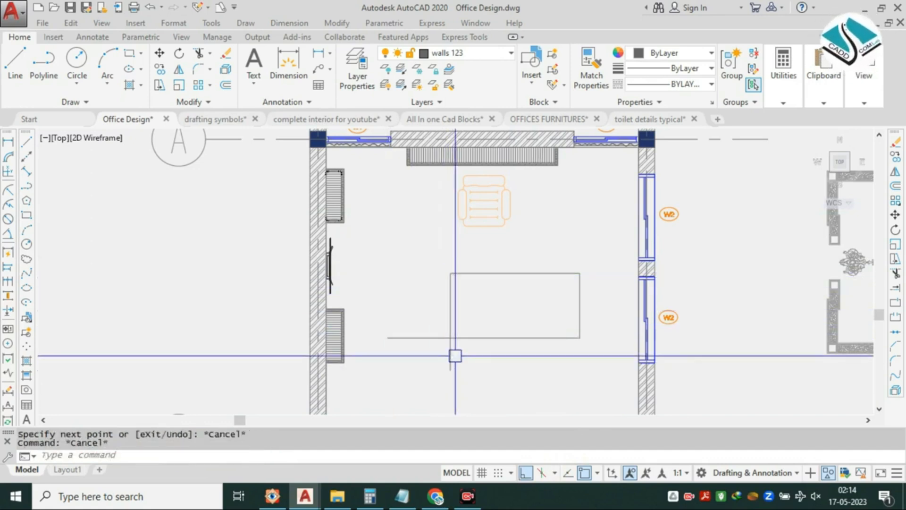
Trim the two line ends that overshoot the desk outline's lower-left corner.
click(420, 298)
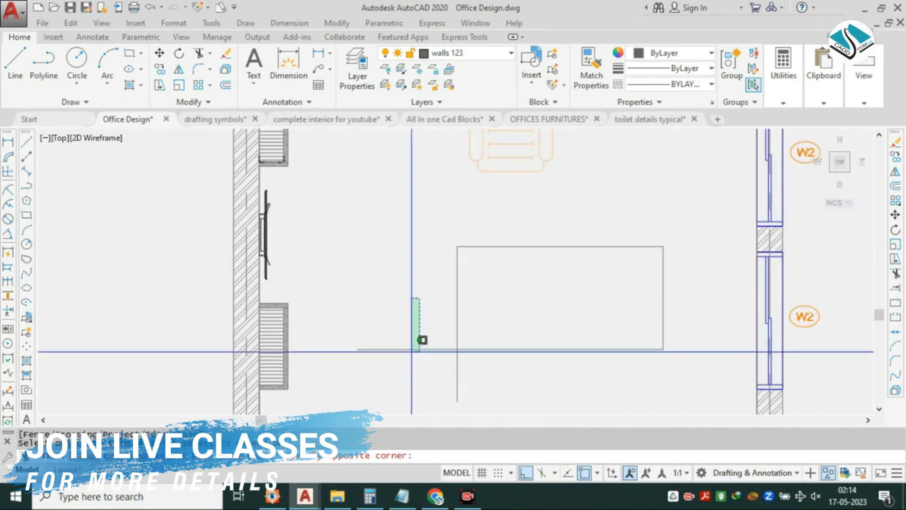
click(479, 368)
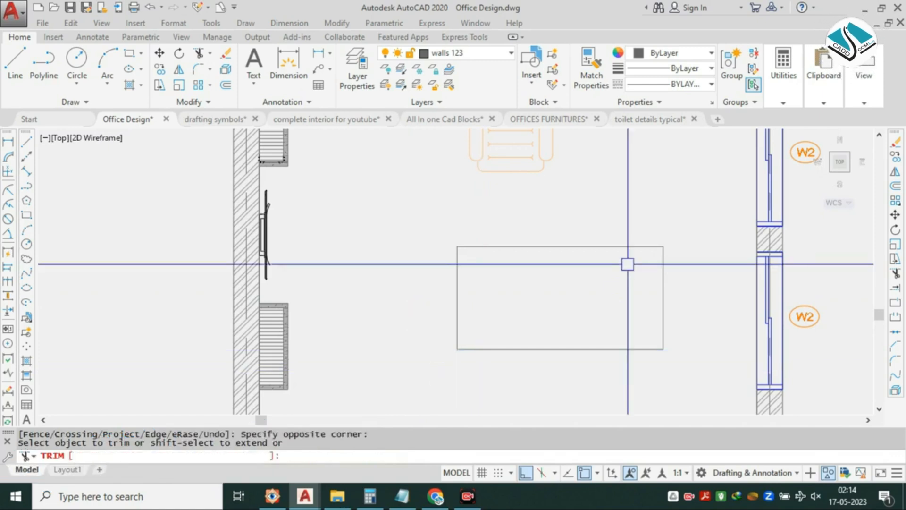
key(Escape)
click(682, 225)
click(426, 363)
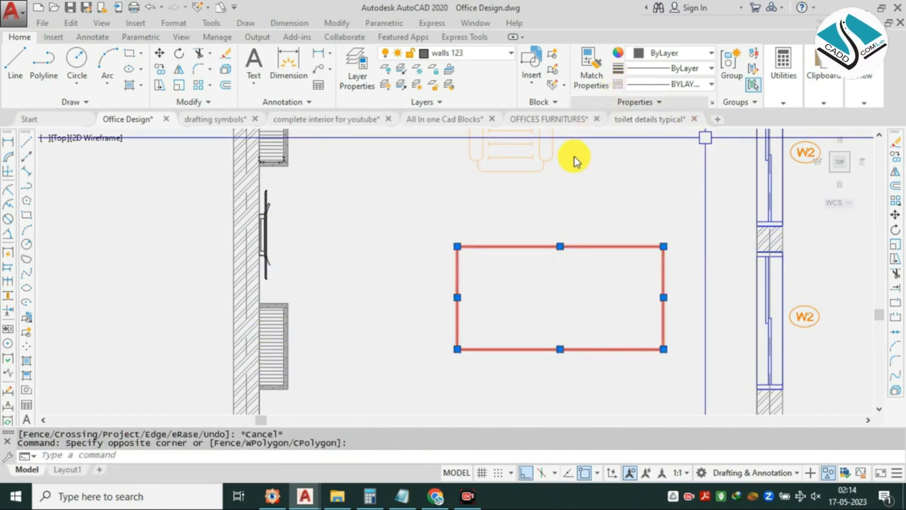
key(Return)
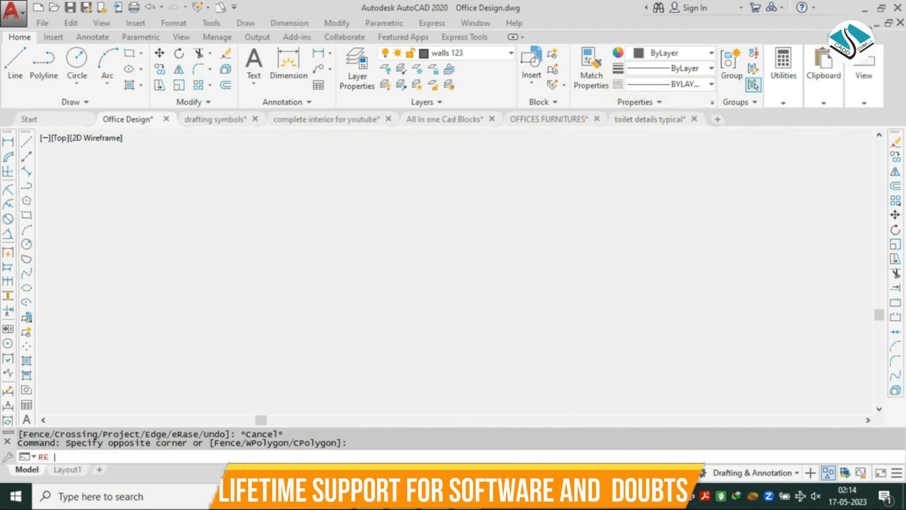
key(Escape)
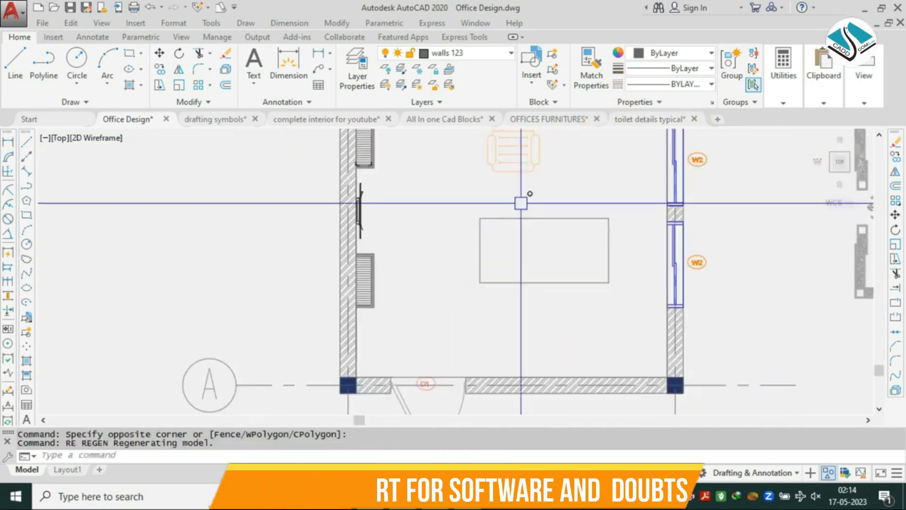
Convert the desk outline's four lines into a single region.
click(628, 205)
click(462, 305)
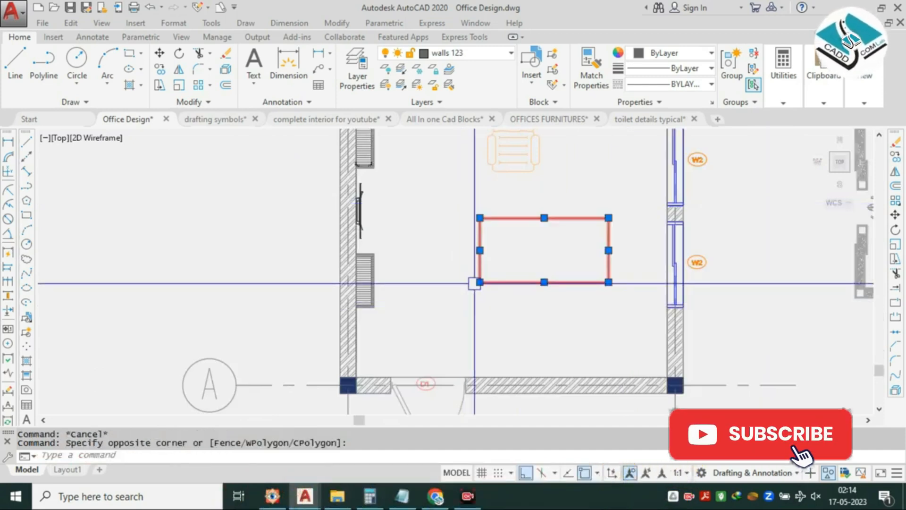
text(REG)
key(Return)
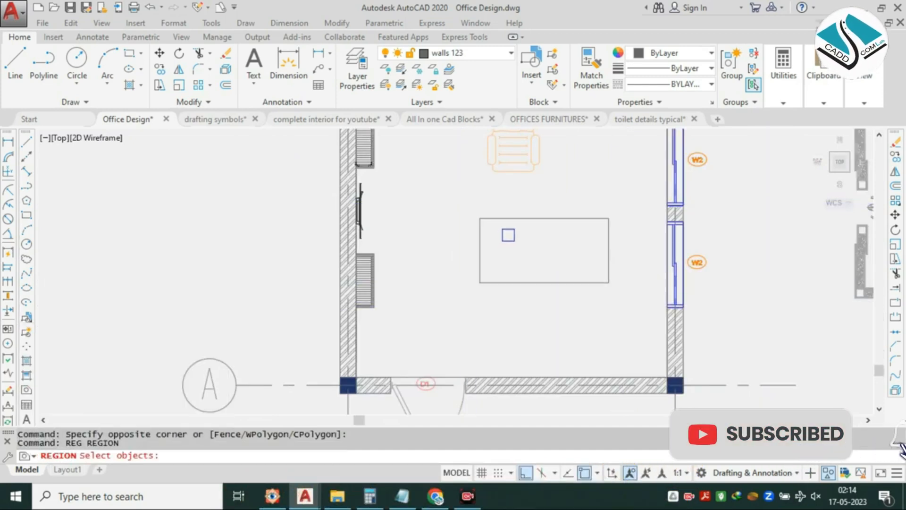
click(622, 198)
click(471, 301)
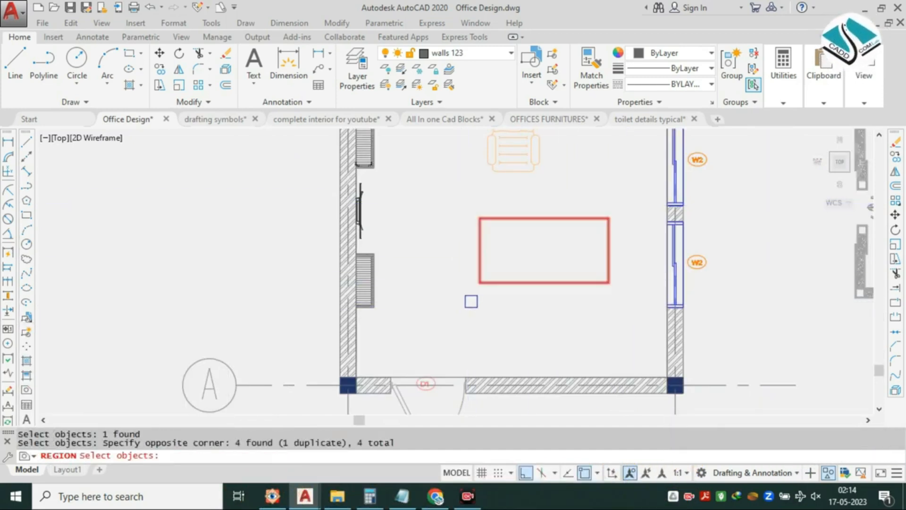
Move the desk region, with ortho off, from its upper edge's midpoint up to the chair so it overlaps the chair's front.
click(525, 218)
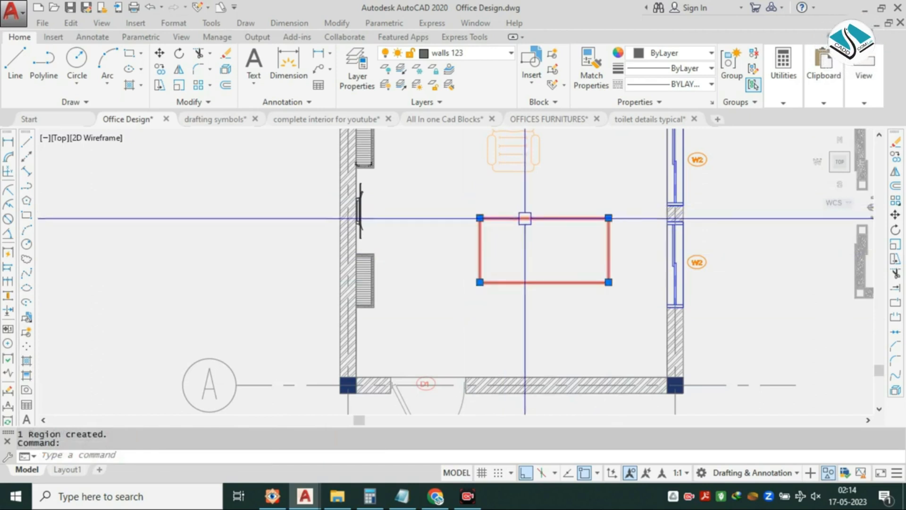
text(m)
key(Return)
click(535, 217)
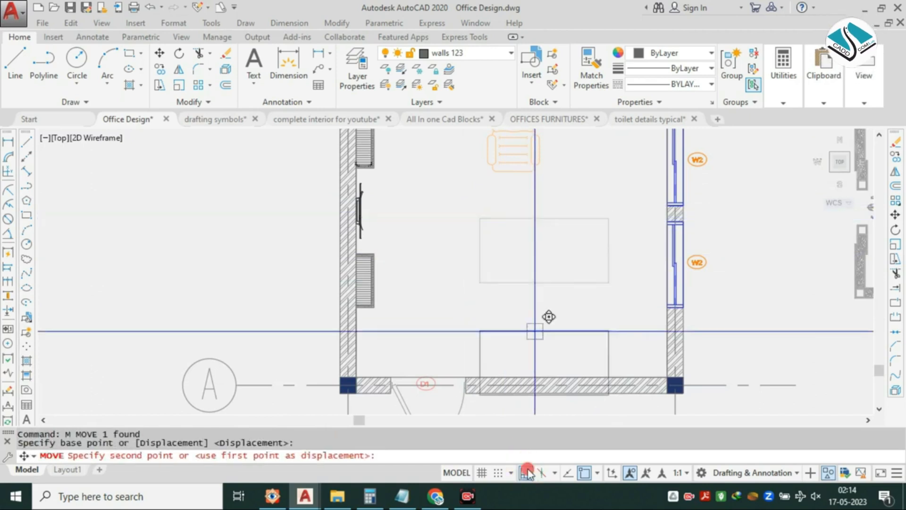
key(F8)
scroll(513, 161, up, 2)
middle_drag(511, 157, 470, 227)
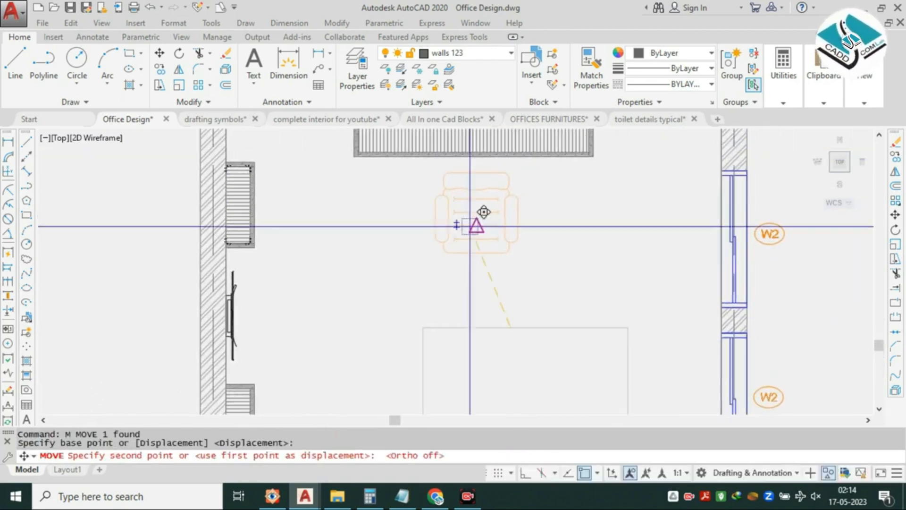
key(Escape)
Set the Fillet radius to 6" for rounding the desk's corners.
scroll(467, 219, down, 4)
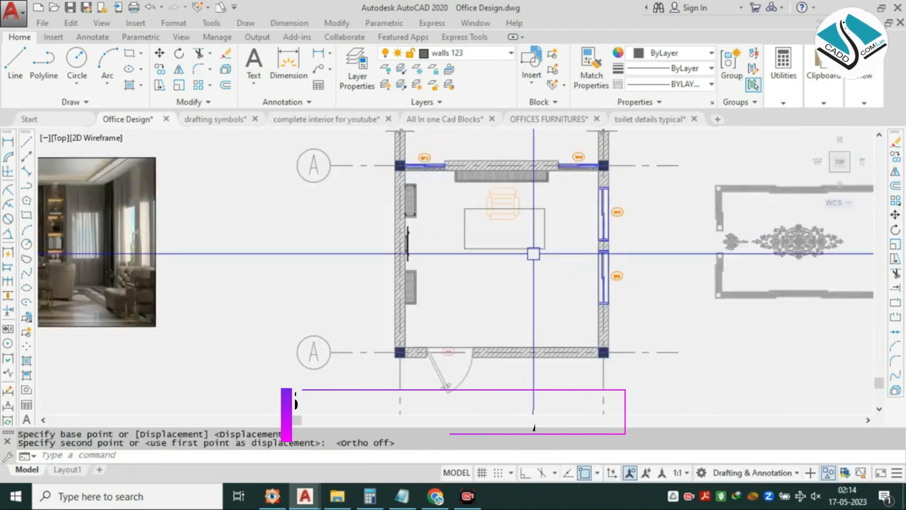
middle_drag(427, 259, 501, 259)
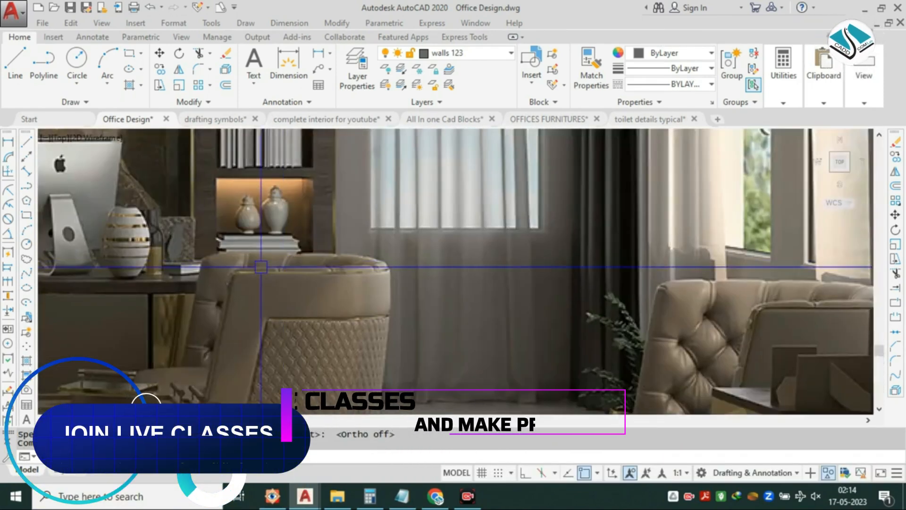
scroll(134, 241, up, 2)
scroll(498, 252, down, 3)
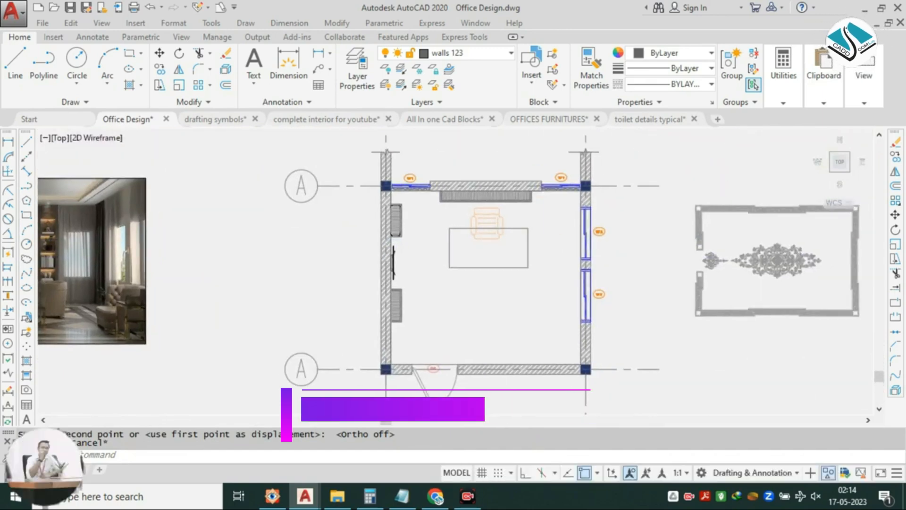
scroll(498, 253, up, 5)
text(f)
key(Return)
text(r)
key(Return)
text(6)
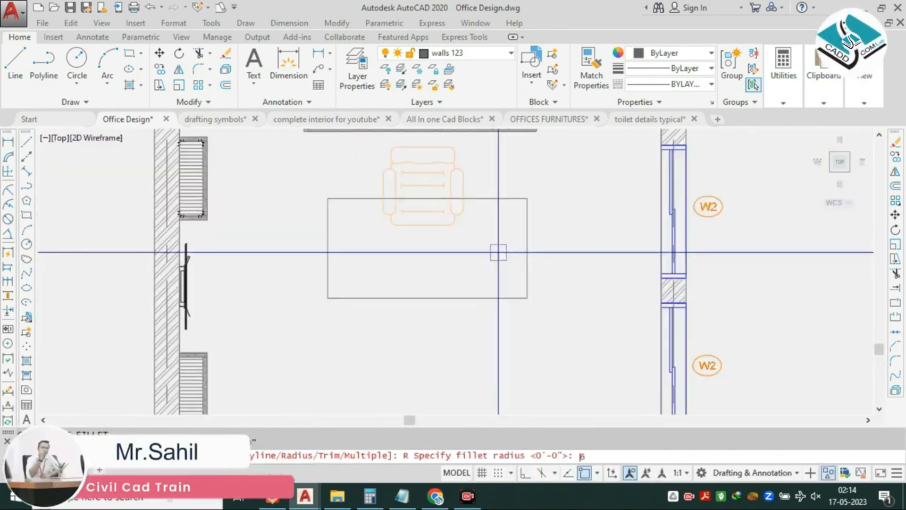
scroll(320, 206, up, 2)
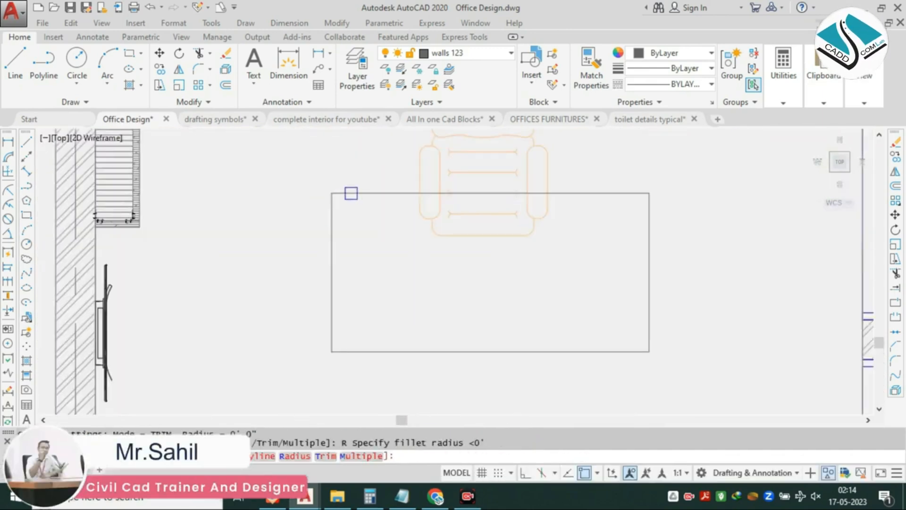
key(Escape)
key(Escape)
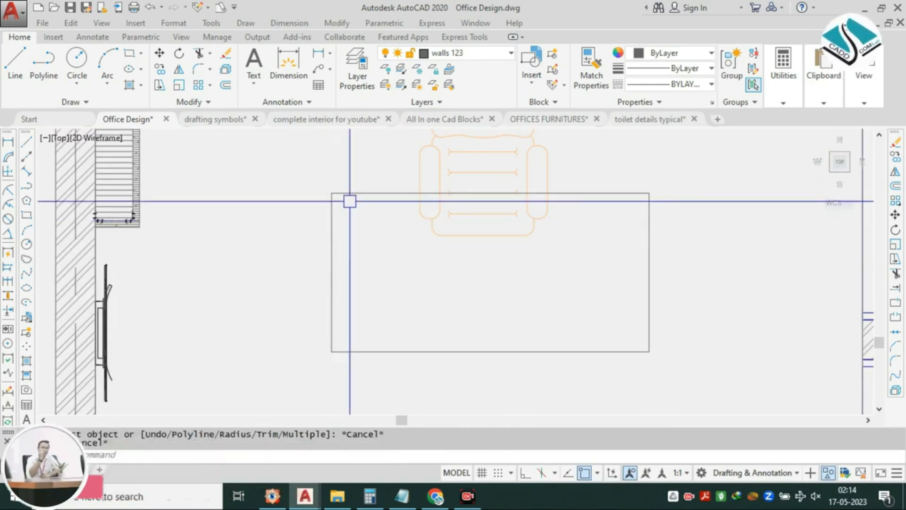
Explode the desk region into separate lines.
key(Escape)
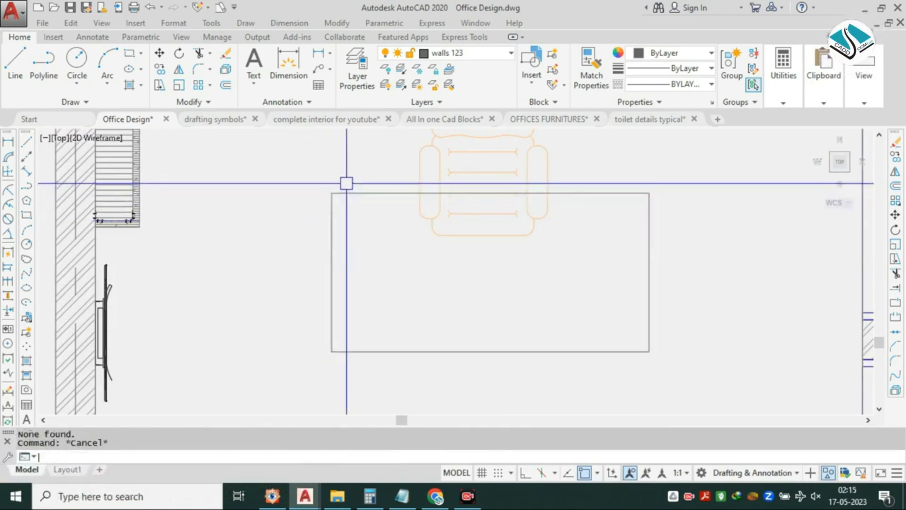
key(Return)
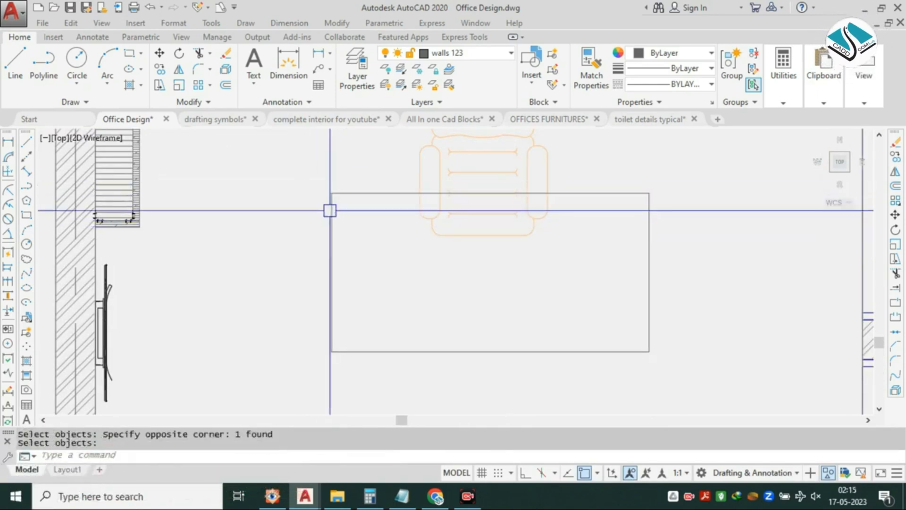
click(350, 193)
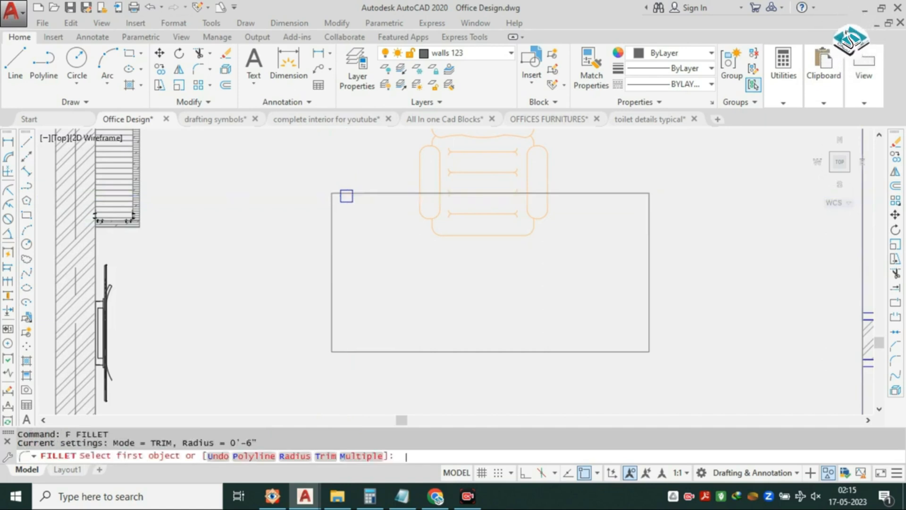
Fillet all four corners of the desk outline with a 6" radius.
scroll(347, 195, up, 2)
click(346, 193)
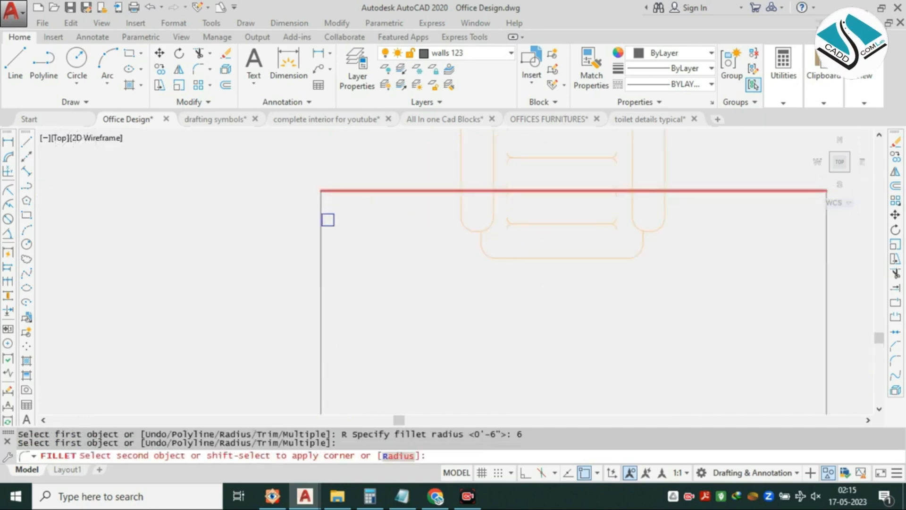
click(332, 211)
scroll(565, 210, down, 2)
key(space)
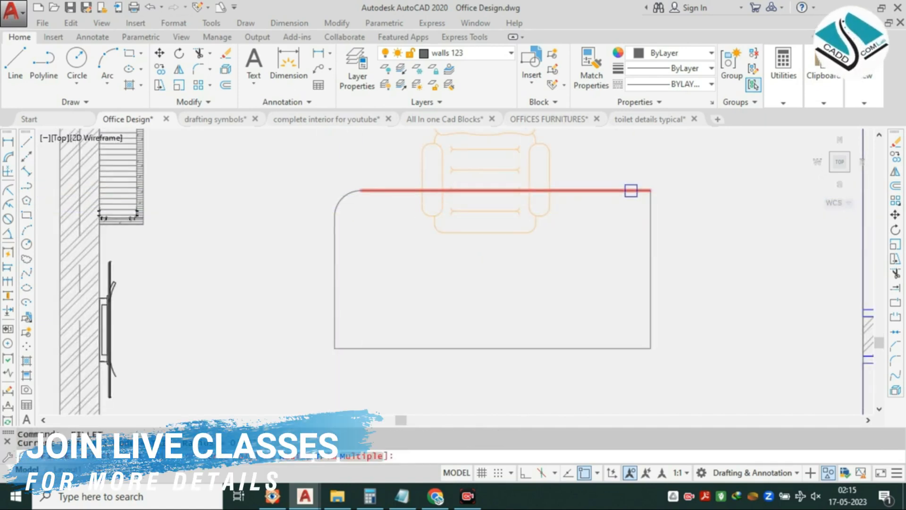
click(652, 226)
click(651, 314)
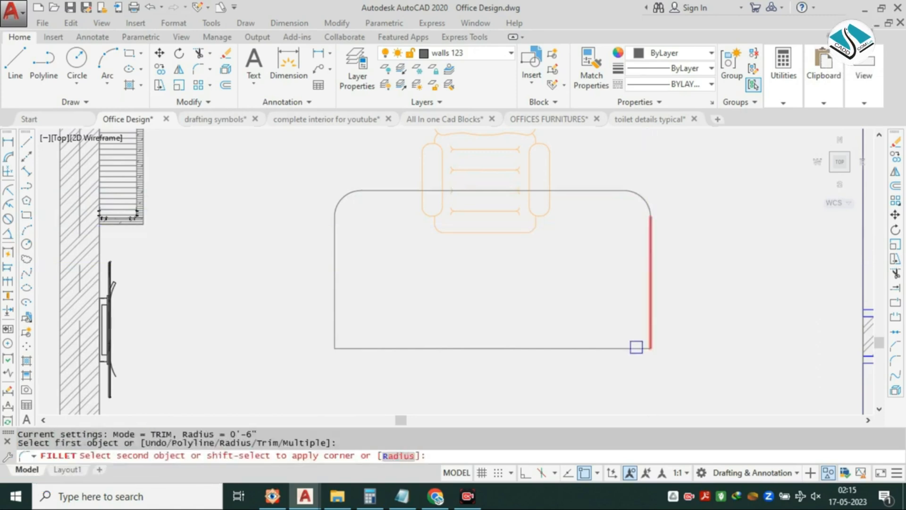
click(636, 348)
key(Escape)
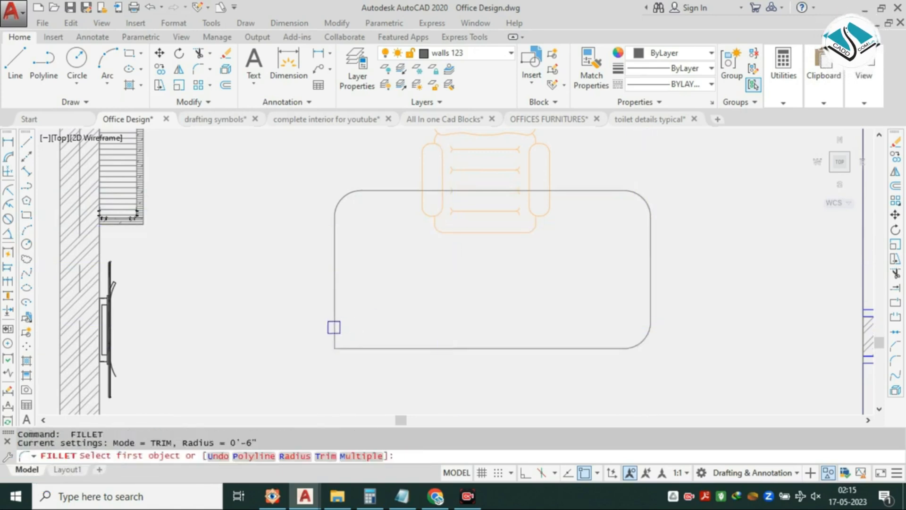
click(349, 346)
scroll(451, 281, down, 6)
key(Escape)
Offset every edge and corner arc of the desk outline 1.5" inward to form an inner border.
middle_drag(317, 286, 601, 246)
scroll(246, 254, up, 10)
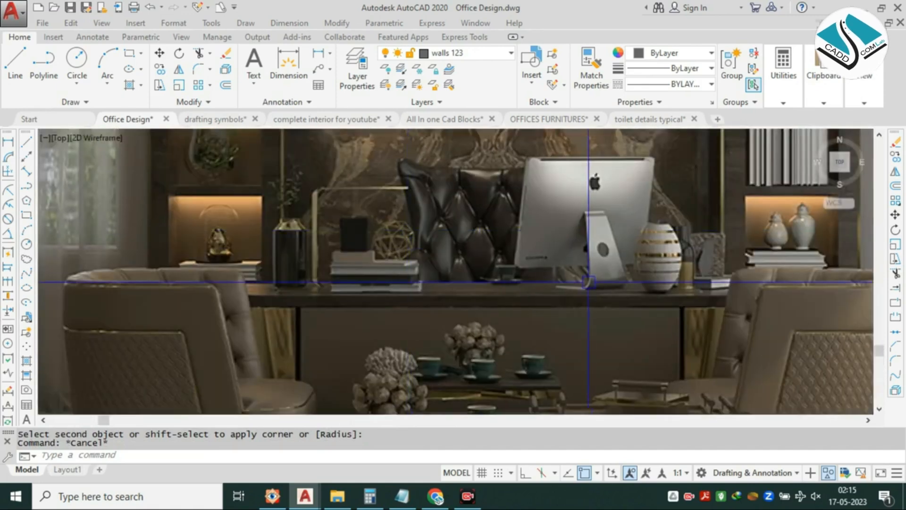
scroll(621, 289, down, 5)
middle_drag(621, 277, 73, 288)
scroll(624, 285, down, 1)
scroll(475, 241, up, 4)
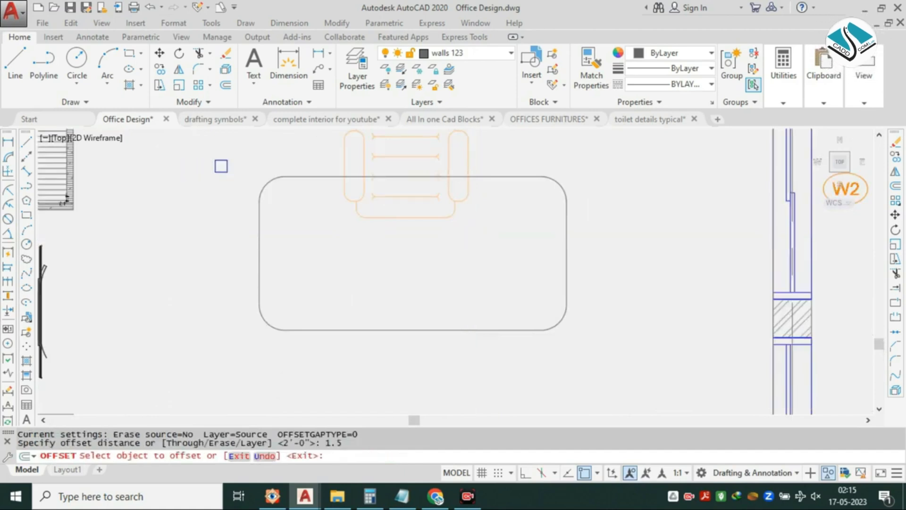
click(296, 174)
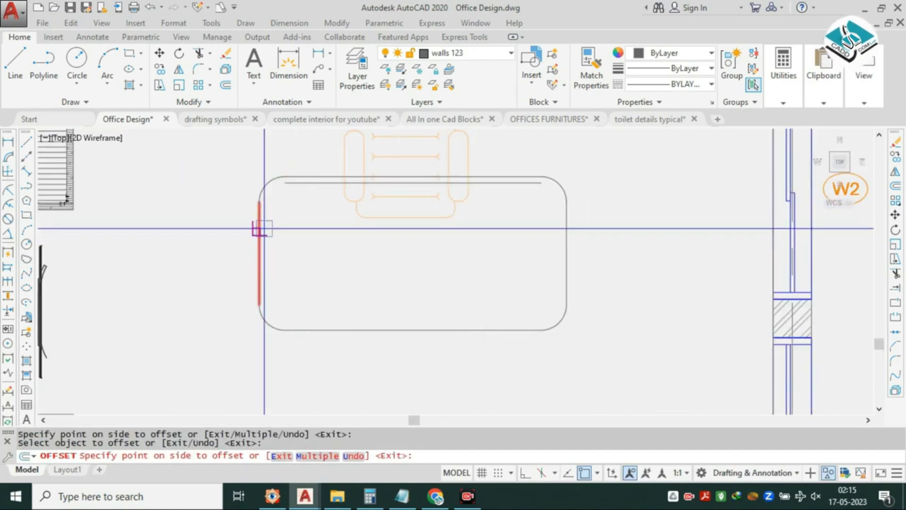
click(266, 182)
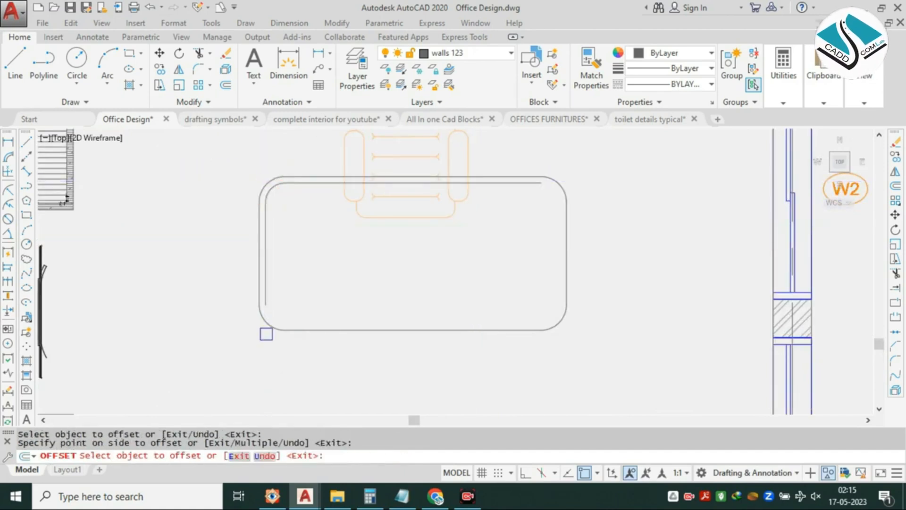
click(272, 328)
click(315, 312)
click(337, 328)
click(342, 290)
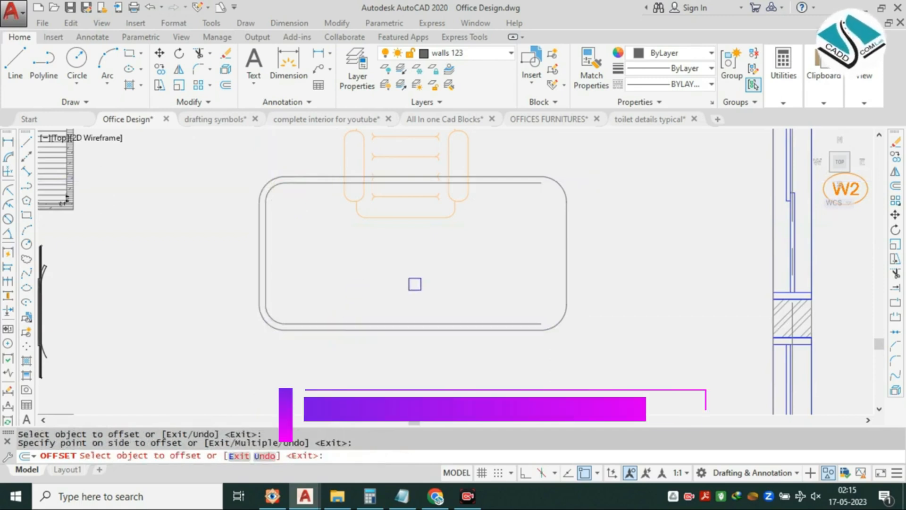
click(552, 317)
click(516, 284)
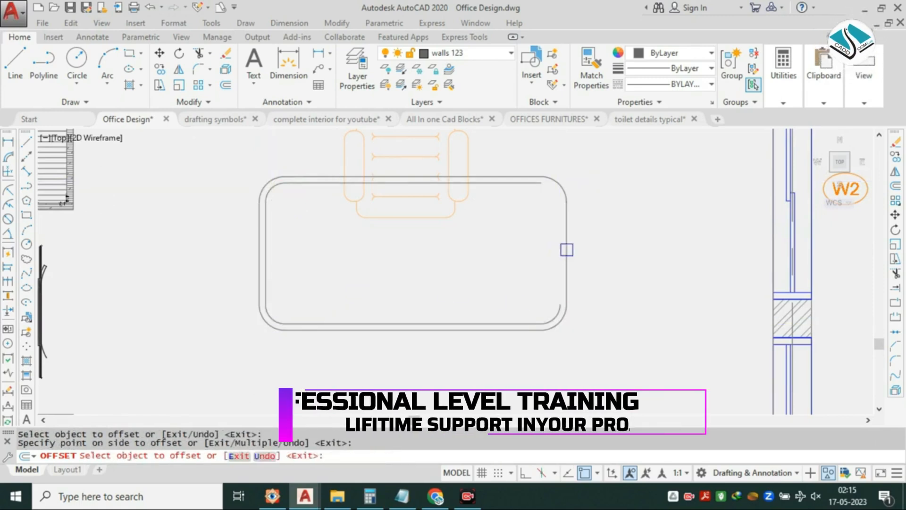
click(567, 248)
click(558, 190)
click(526, 225)
scroll(325, 188, up, 2)
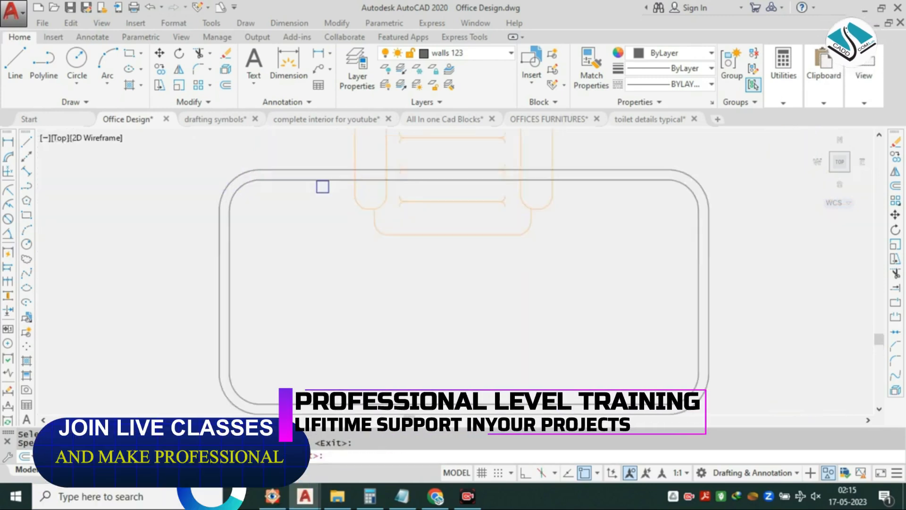
key(Escape)
Change the colour of the desk's inner border lines and arcs to orange.
click(278, 177)
click(239, 188)
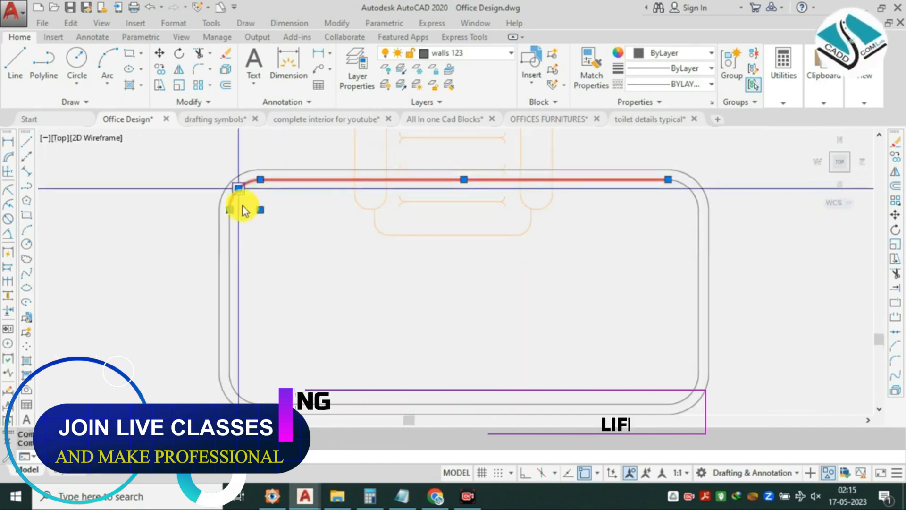
click(229, 281)
middle_drag(251, 351, 245, 248)
click(239, 296)
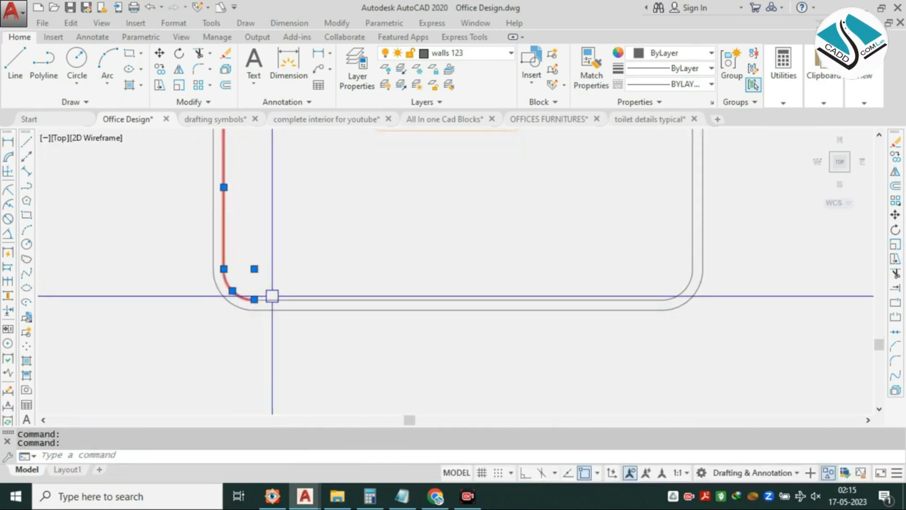
click(273, 299)
middle_drag(419, 265, 295, 319)
scroll(566, 337, up, 2)
click(565, 338)
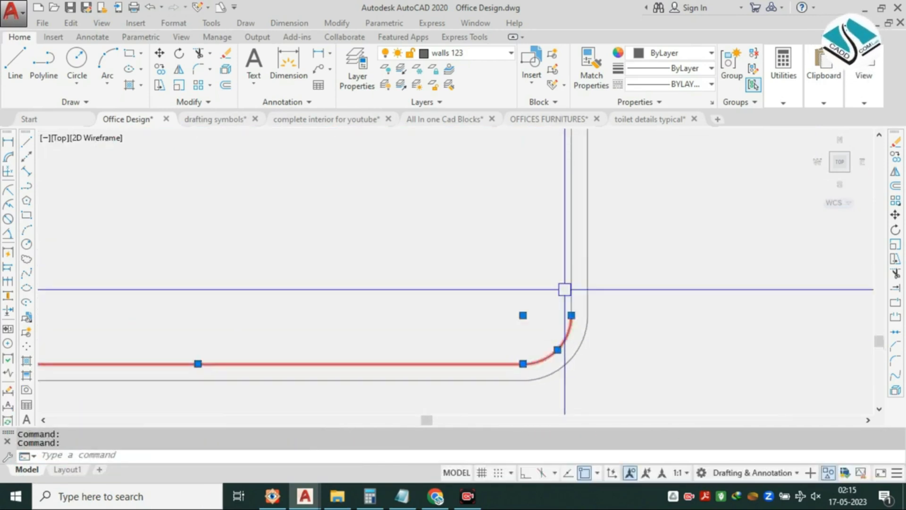
click(565, 279)
scroll(565, 278, down, 2)
key(Escape)
mouse_move(574, 249)
middle_down()
mouse_move(553, 263)
mouse_move(567, 239)
middle_up()
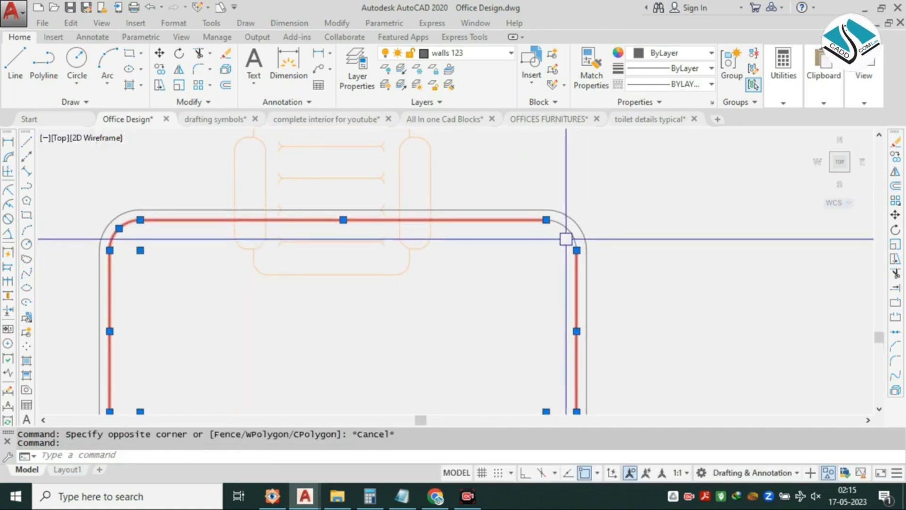
click(666, 53)
click(664, 121)
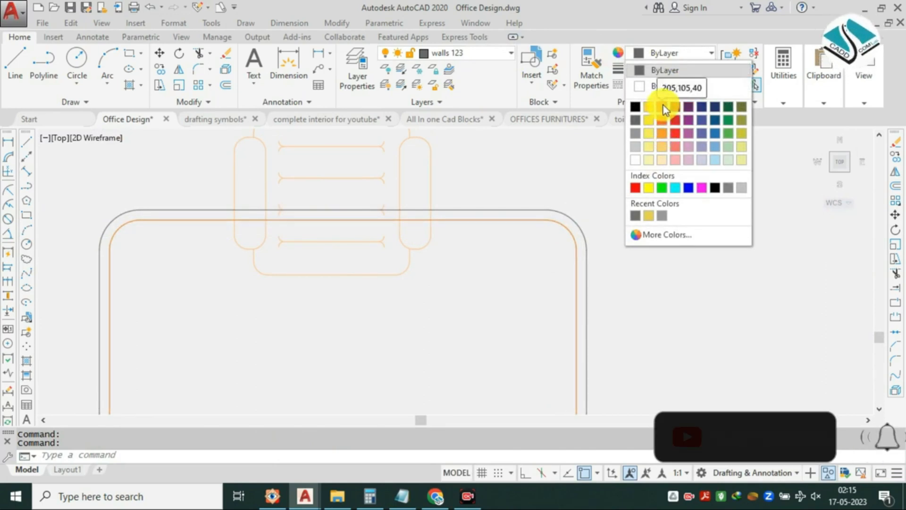
click(662, 120)
key(Escape)
key(Escape)
Move the chair away from the desk to the empty floor on the desk's left side.
scroll(557, 215, down, 8)
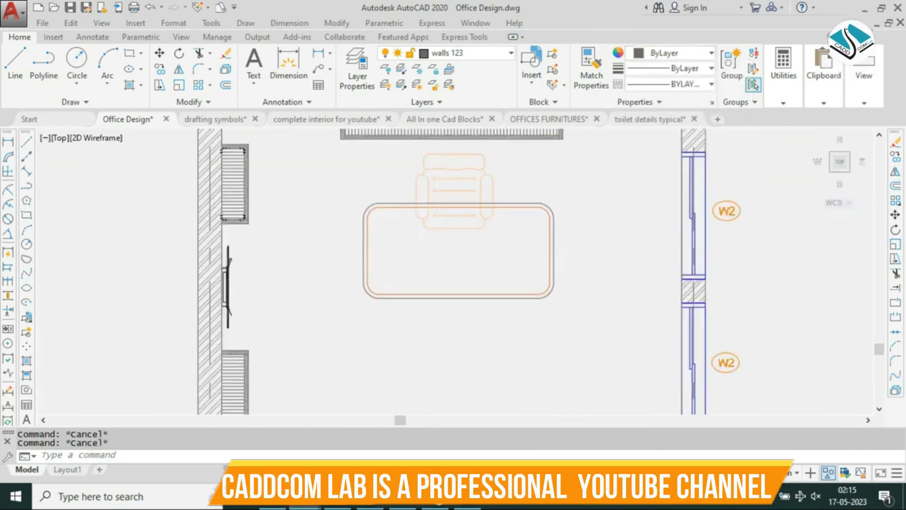
middle_drag(444, 256, 557, 231)
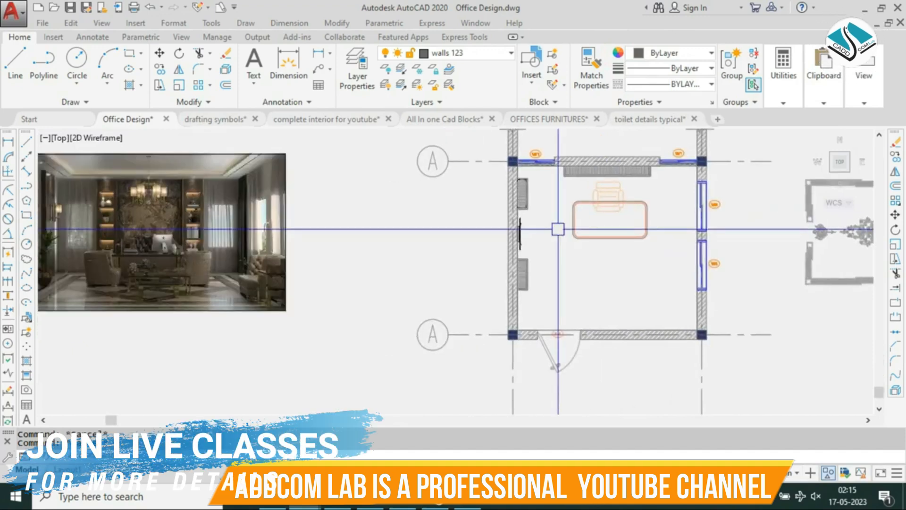
scroll(190, 261, up, 7)
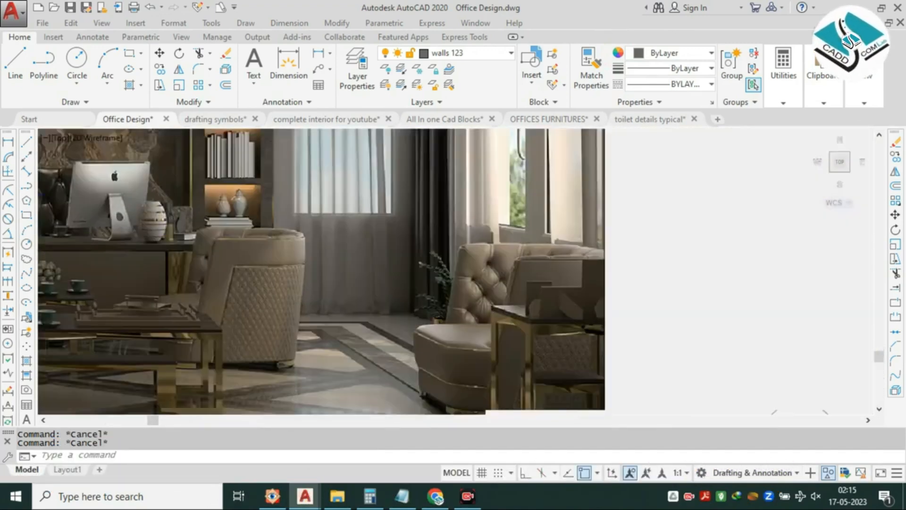
scroll(462, 222, down, 3)
scroll(462, 223, up, 10)
middle_drag(669, 186, 542, 186)
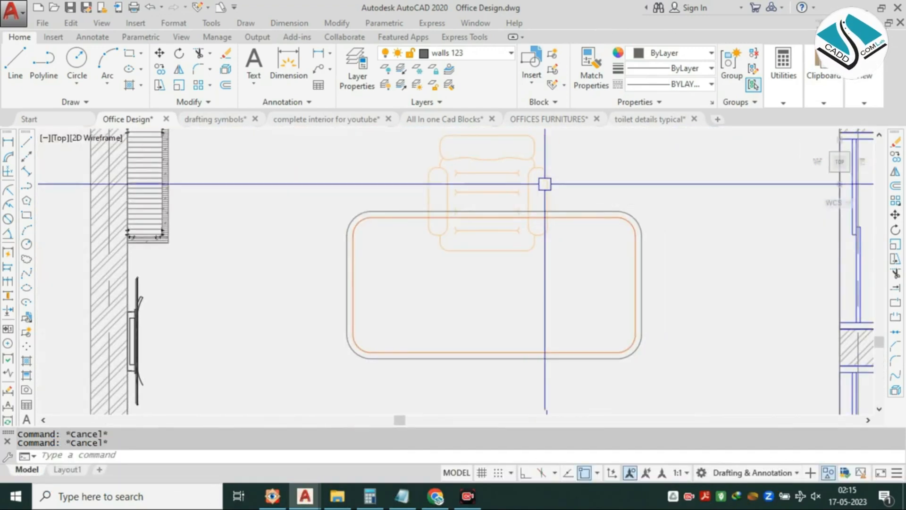
click(527, 163)
right_click(527, 165)
click(576, 299)
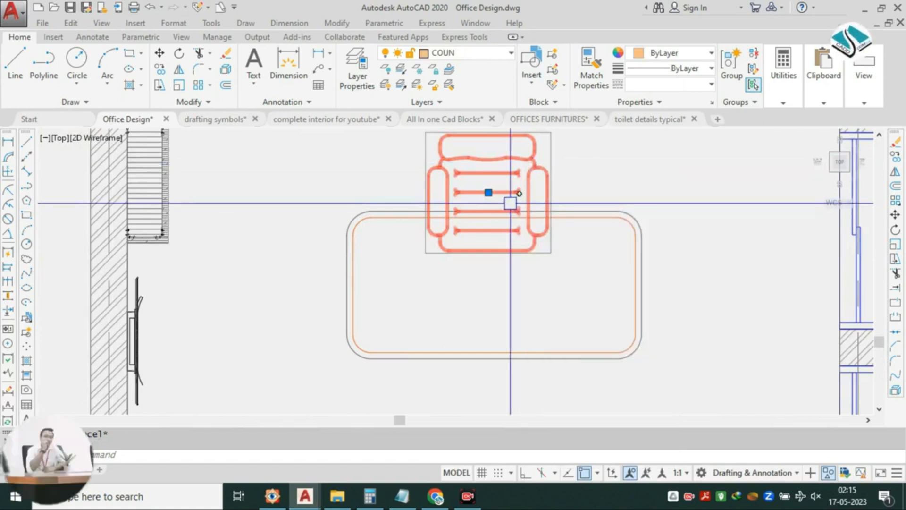
click(487, 188)
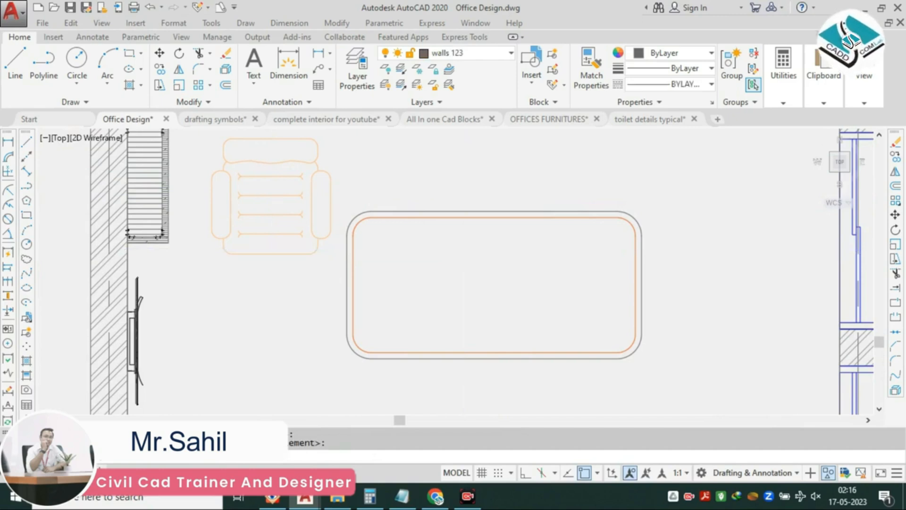
Hatch the desktop inside the orange inner border with the CORK pattern at a scale of 8.
text(h)
key(Return)
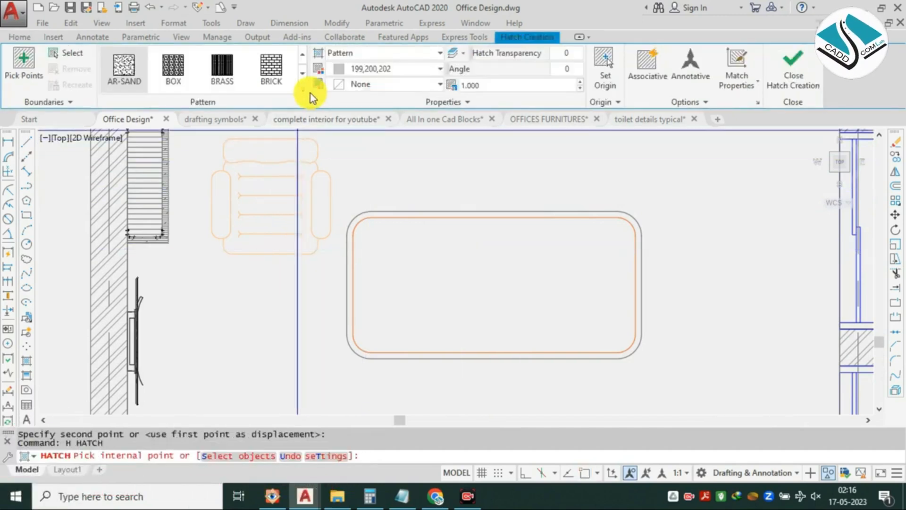
click(303, 89)
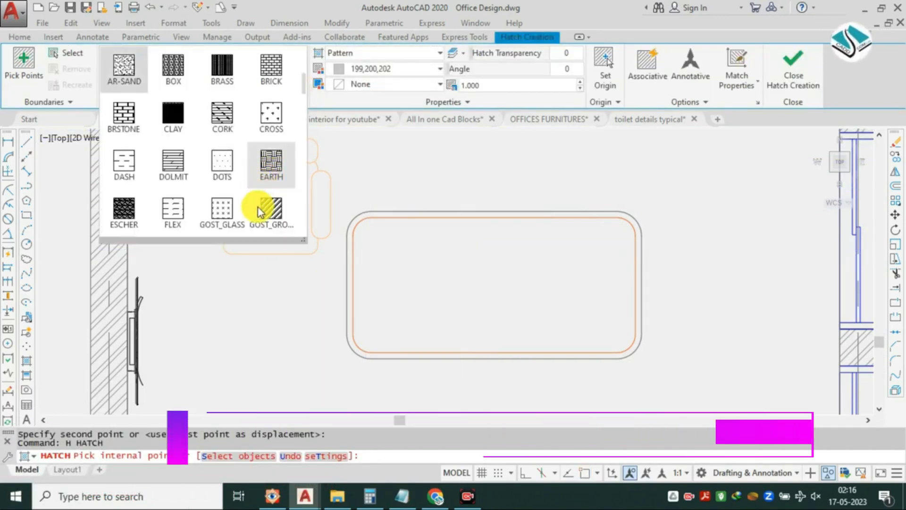
click(229, 120)
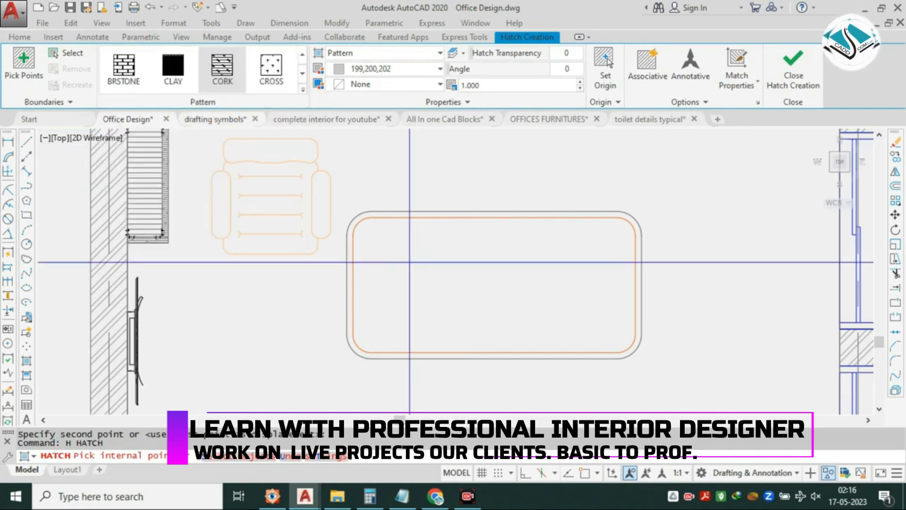
click(405, 256)
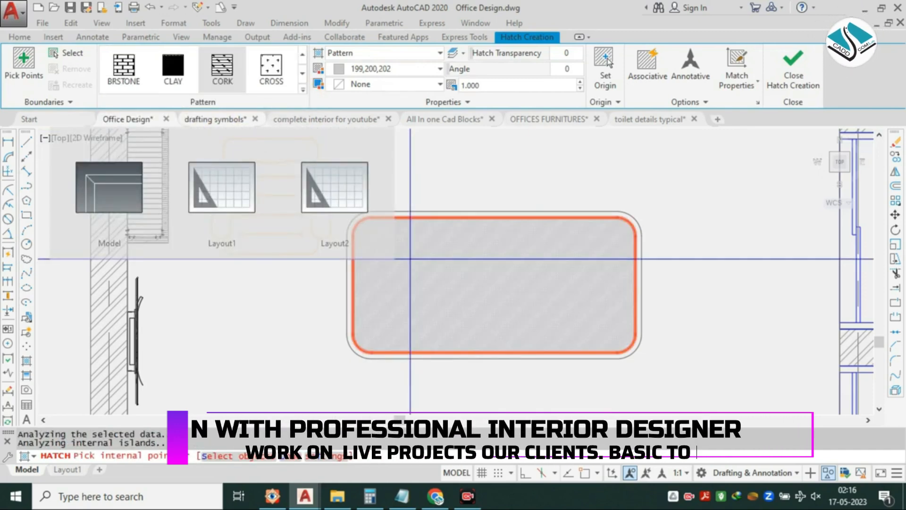
click(476, 85)
text(5)
key(Return)
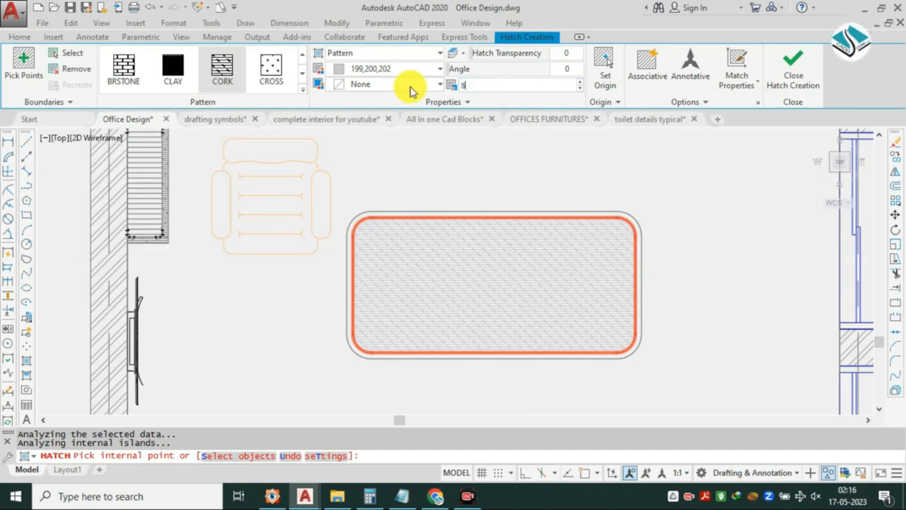
text(8)
key(Return)
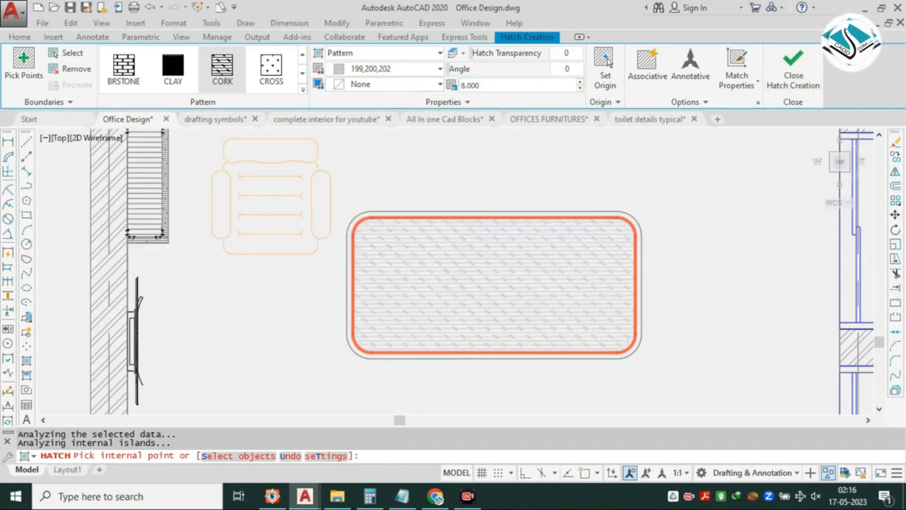
key(Escape)
Move the chair back to the desk, centred on its upper long edge and overlapping the desktop.
click(276, 183)
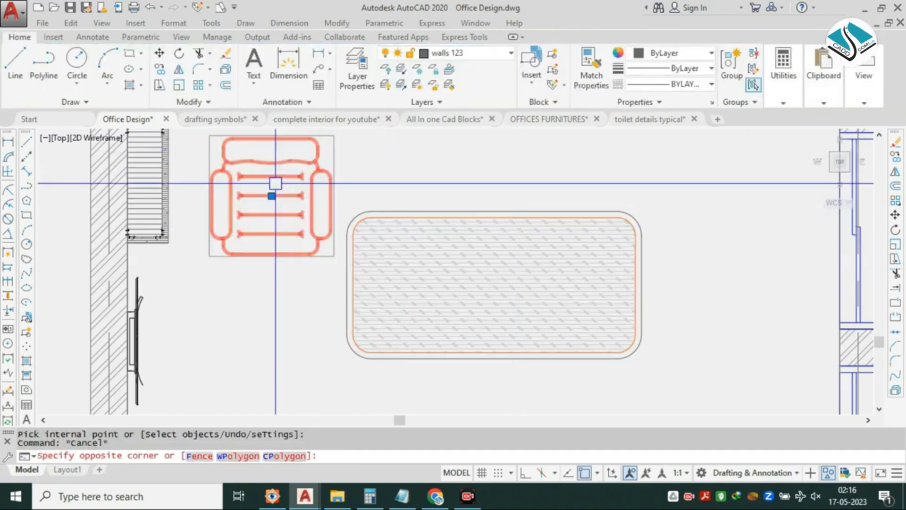
text(m)
key(Return)
click(282, 190)
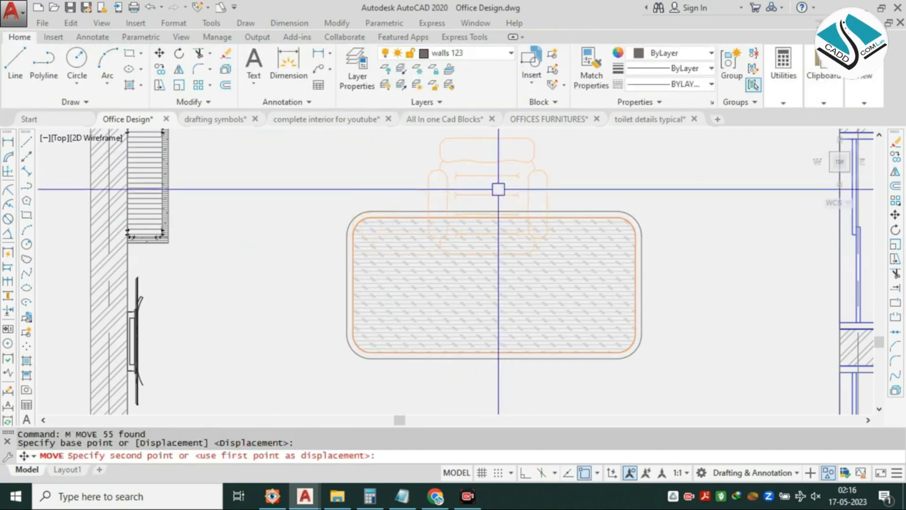
click(498, 189)
key(Escape)
Send the chair to the back of the draw order so it sits behind the desk.
click(565, 167)
click(491, 196)
right_click(474, 222)
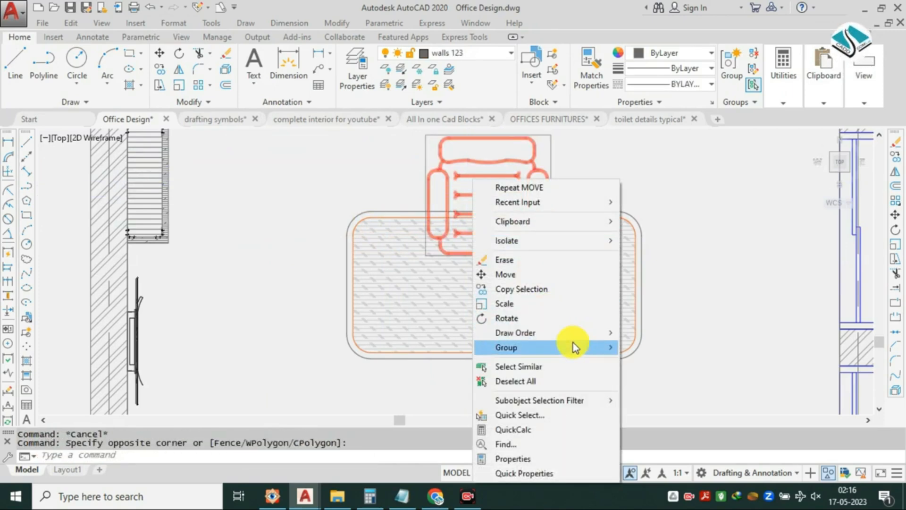
mouse_move(543, 333)
click(656, 347)
Explode the library desk block that has two visitor chairs, a monitor, a keyboard unit, a telephone and a separate narrow side table.
scroll(496, 204, down, 3)
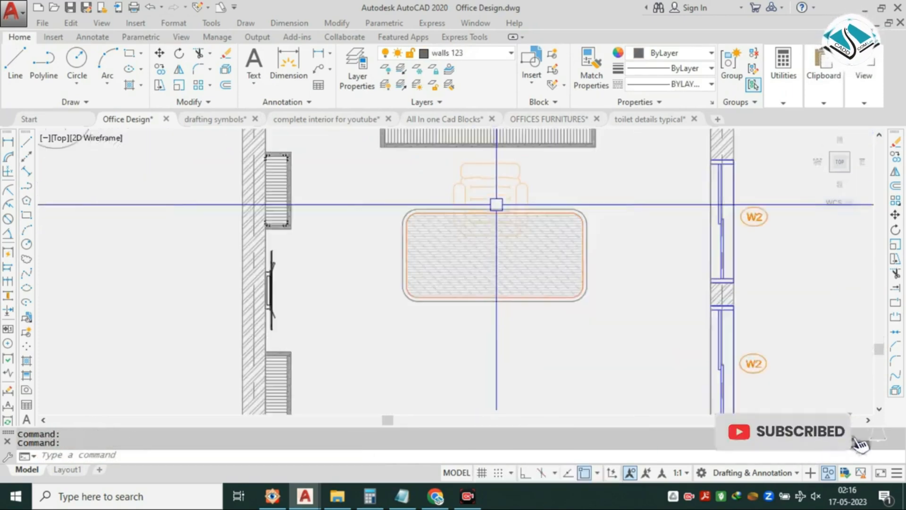
scroll(496, 204, down, 3)
scroll(454, 232, down, 5)
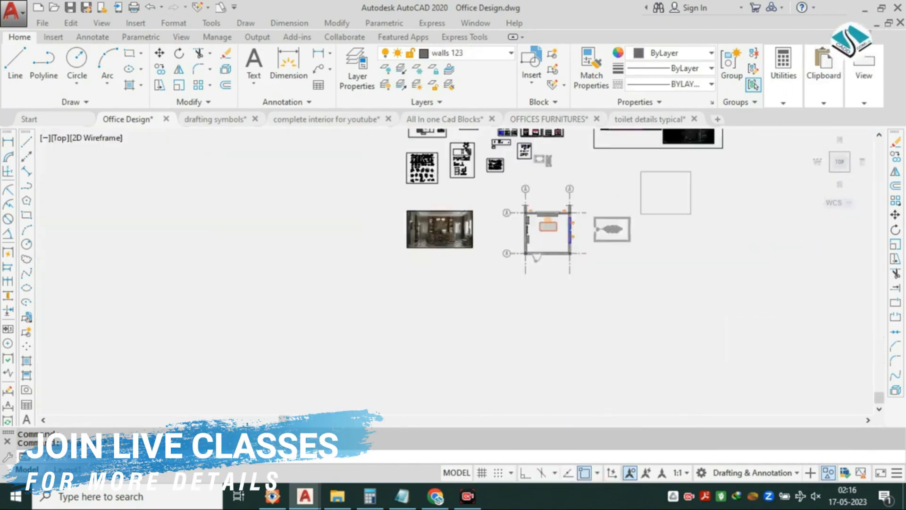
scroll(282, 288, down, 4)
middle_drag(291, 267, 322, 255)
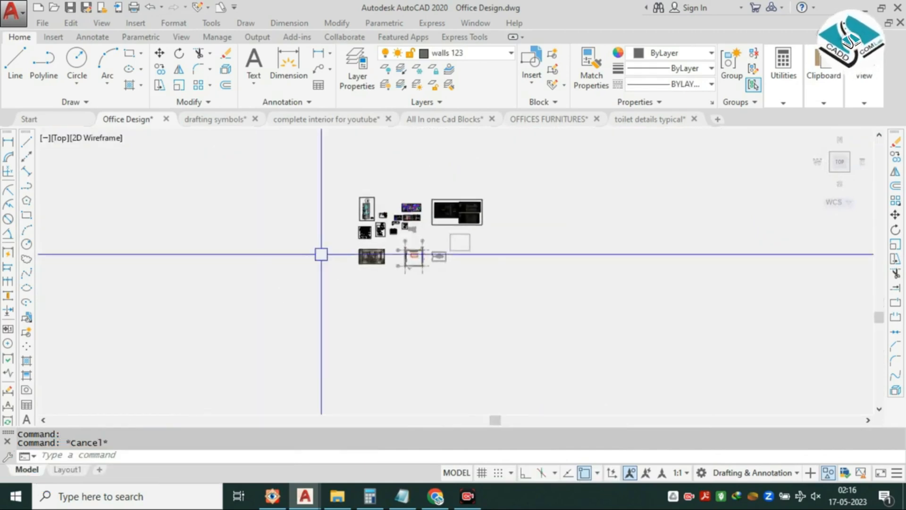
scroll(360, 239, up, 11)
scroll(340, 294, up, 7)
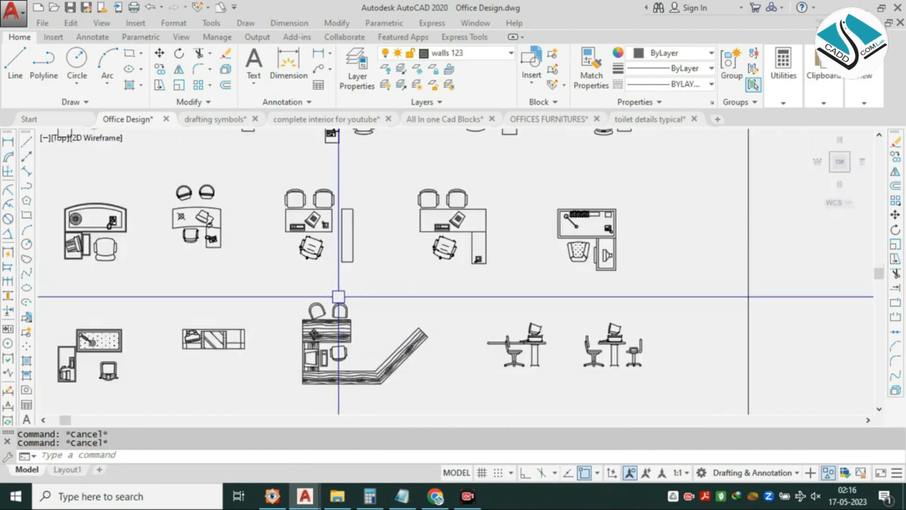
scroll(322, 224, up, 6)
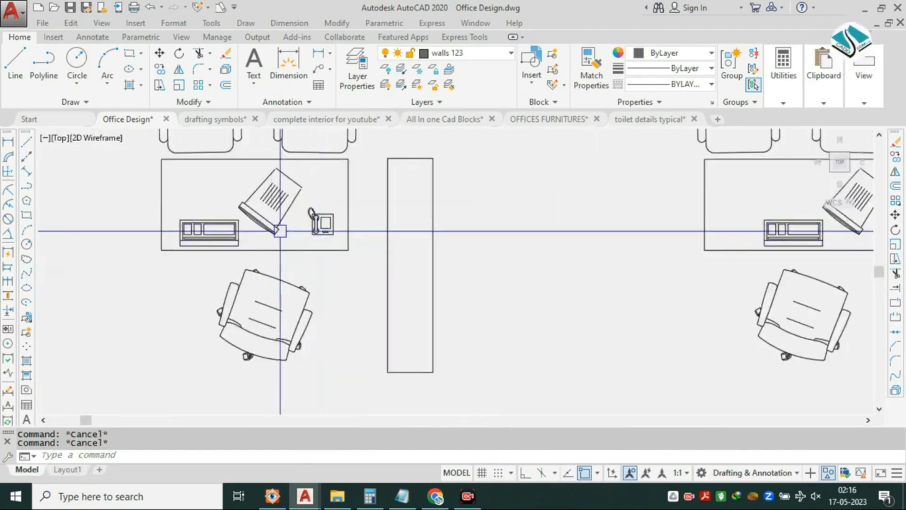
scroll(307, 225, down, 1)
scroll(342, 215, up, 3)
click(341, 202)
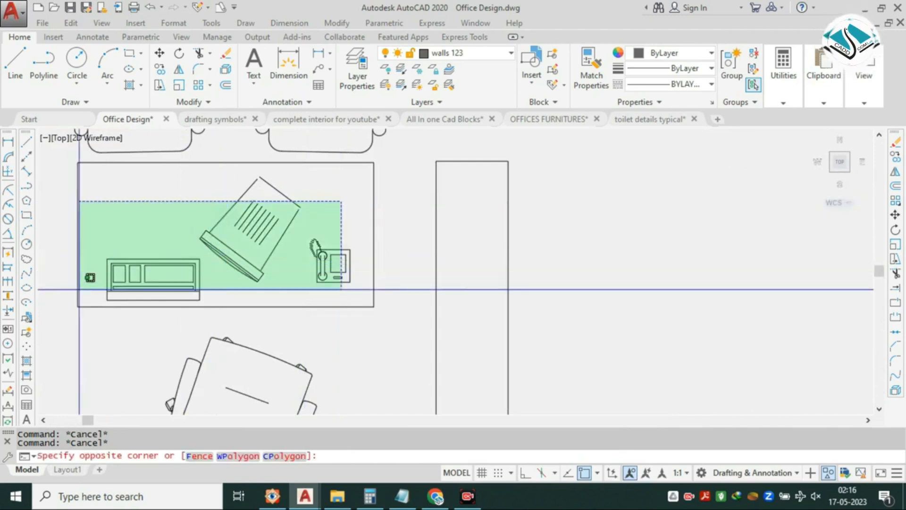
click(92, 299)
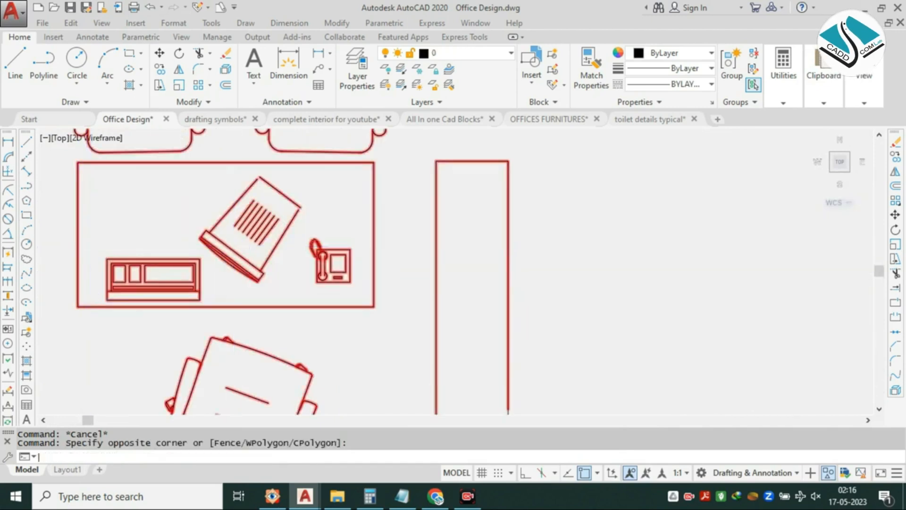
text(x)
key(Return)
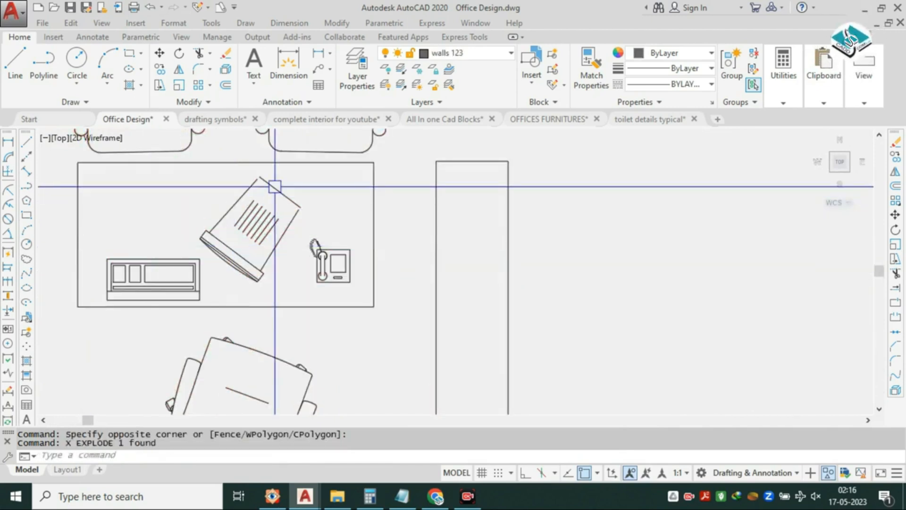
Move the monitor, keyboard unit and telephone from the exploded library desk to the empty space just left of the office plan.
click(364, 176)
click(95, 301)
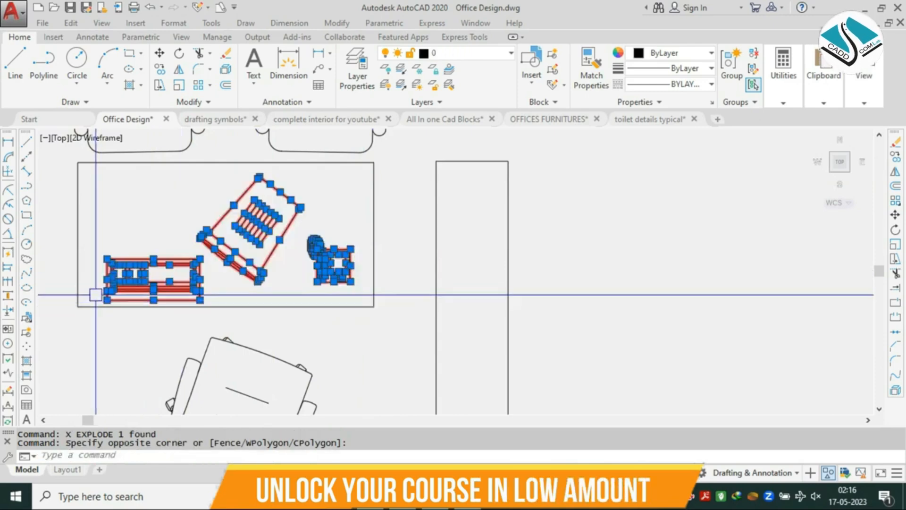
text(m)
key(Return)
scroll(189, 248, down, 10)
click(202, 246)
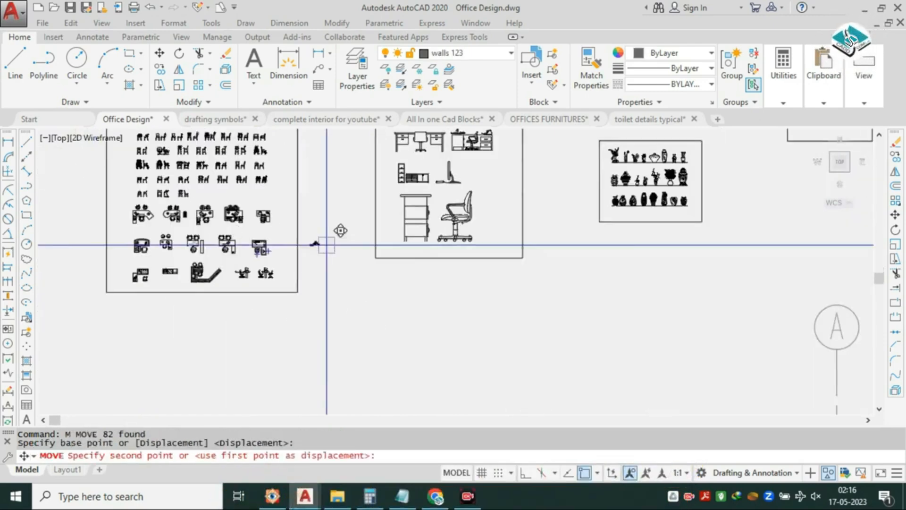
scroll(523, 273, down, 2)
middle_drag(539, 277, 476, 144)
middle_drag(587, 307, 513, 193)
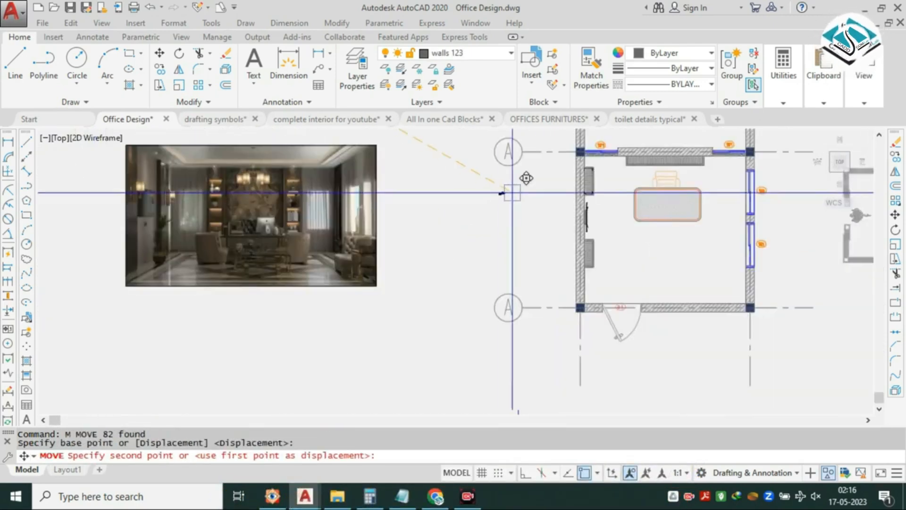
click(553, 216)
key(Escape)
Explode the library desk block that carries the row of books, the desk lamp and a telephone.
scroll(411, 206, down, 2)
middle_drag(411, 206, 502, 310)
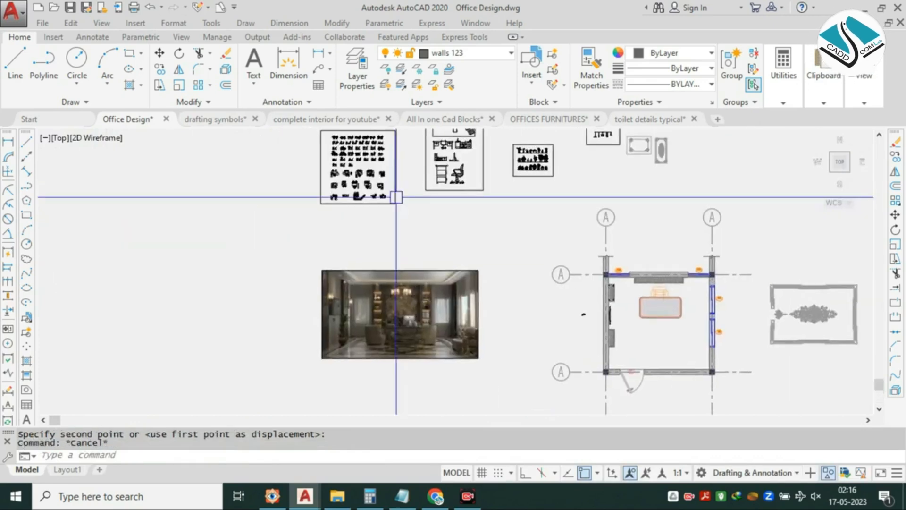
scroll(366, 196, up, 8)
scroll(292, 196, up, 8)
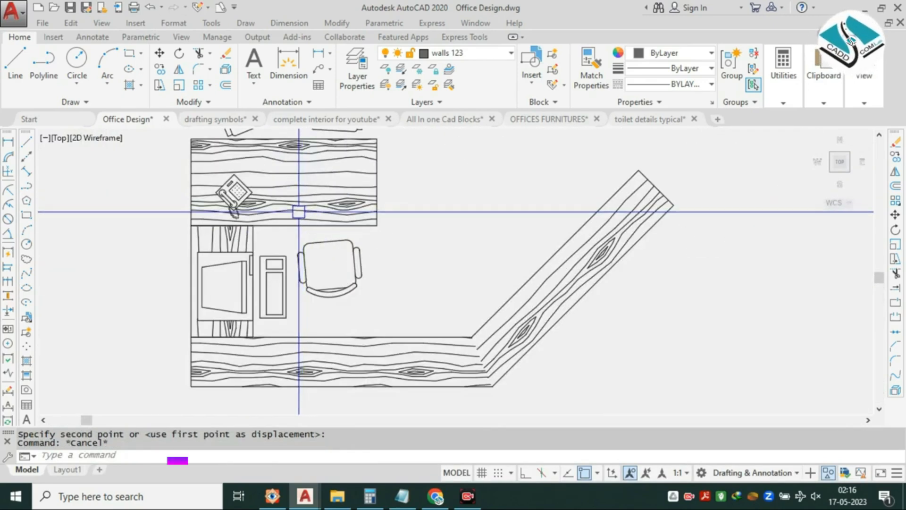
scroll(300, 212, down, 6)
scroll(604, 206, up, 2)
scroll(472, 212, down, 2)
middle_drag(392, 176, 531, 300)
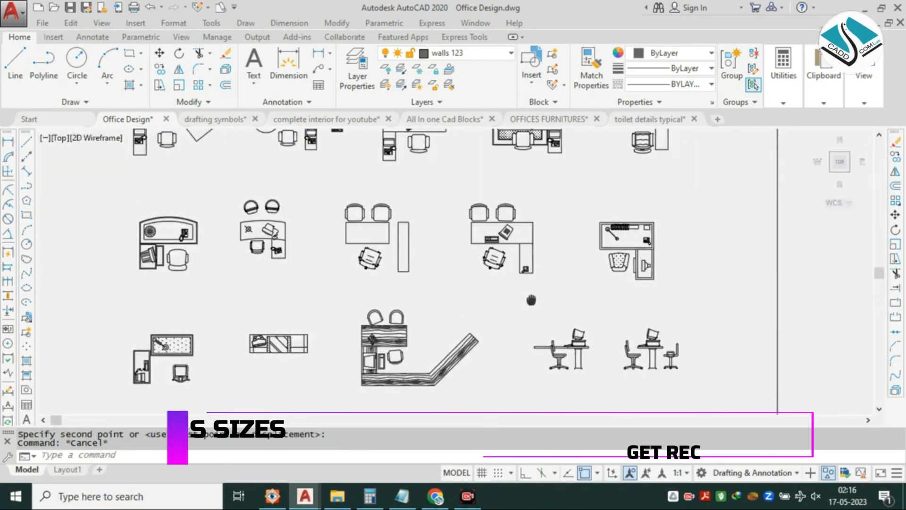
middle_drag(417, 192, 479, 284)
scroll(679, 321, up, 4)
scroll(684, 326, up, 5)
middle_drag(684, 326, 526, 275)
scroll(526, 275, up, 2)
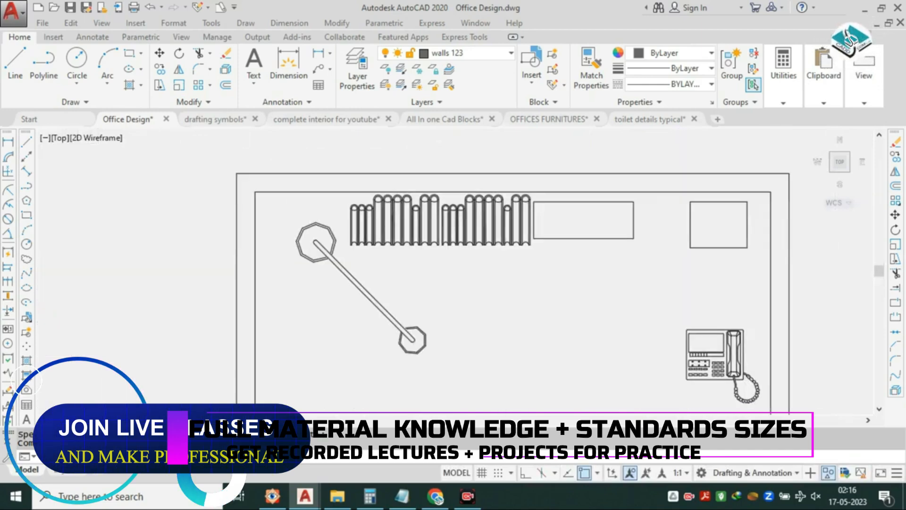
scroll(459, 212, up, 4)
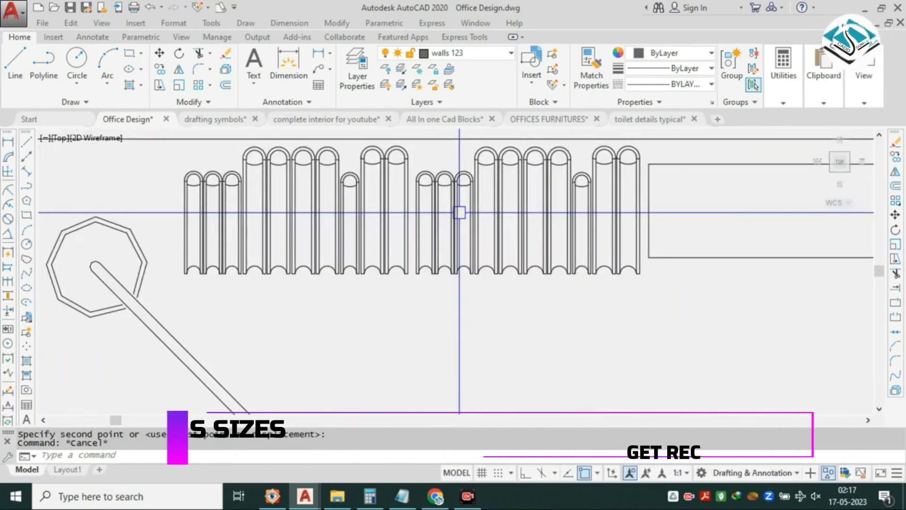
scroll(460, 213, down, 4)
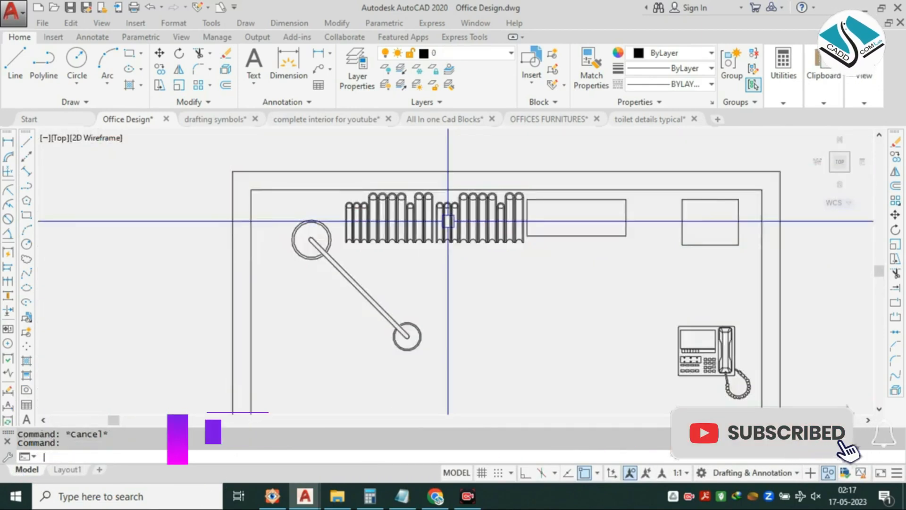
Move the row of books and the desk lamp from the exploded desk to the empty space left of the office plan.
click(276, 158)
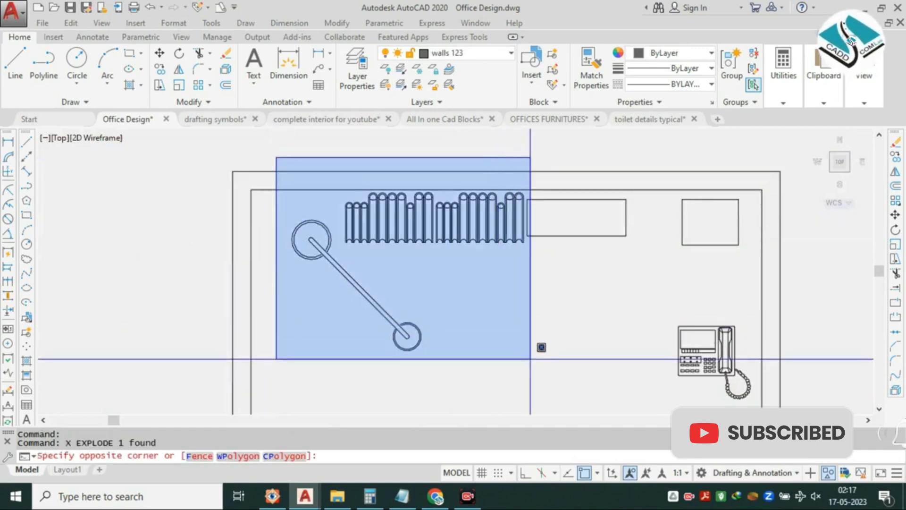
click(530, 370)
text(m)
key(space)
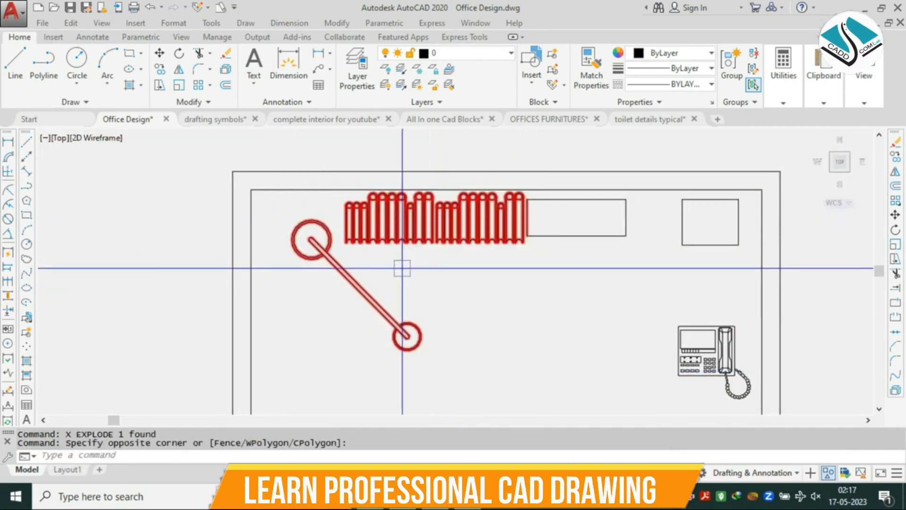
scroll(332, 229, down, 5)
click(378, 235)
scroll(536, 288, down, 2)
middle_drag(750, 275, 346, 234)
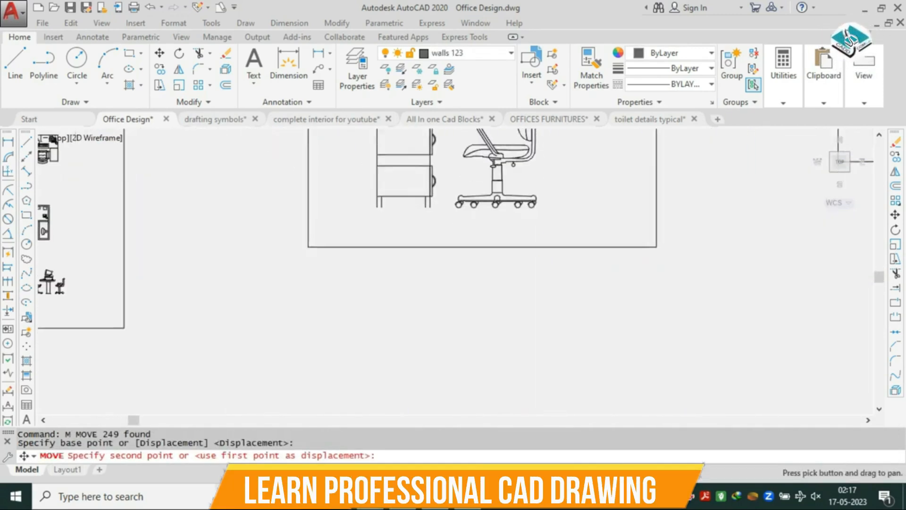
scroll(398, 218, down, 6)
middle_drag(609, 410, 653, 301)
scroll(633, 311, up, 2)
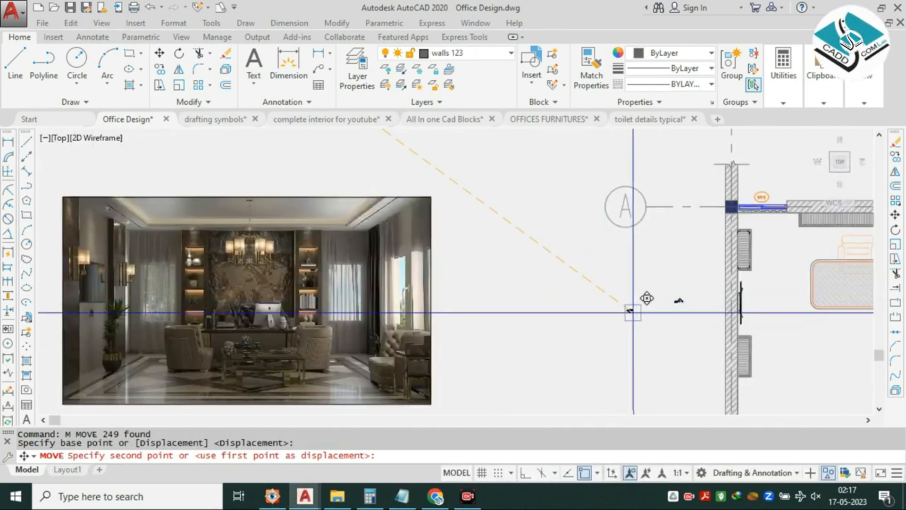
click(681, 313)
key(Escape)
Look through the desk-and-chair plan blocks in the furniture library for further desk accessories.
middle_drag(302, 179, 423, 304)
scroll(422, 303, down, 3)
middle_drag(307, 148, 328, 229)
scroll(328, 229, up, 4)
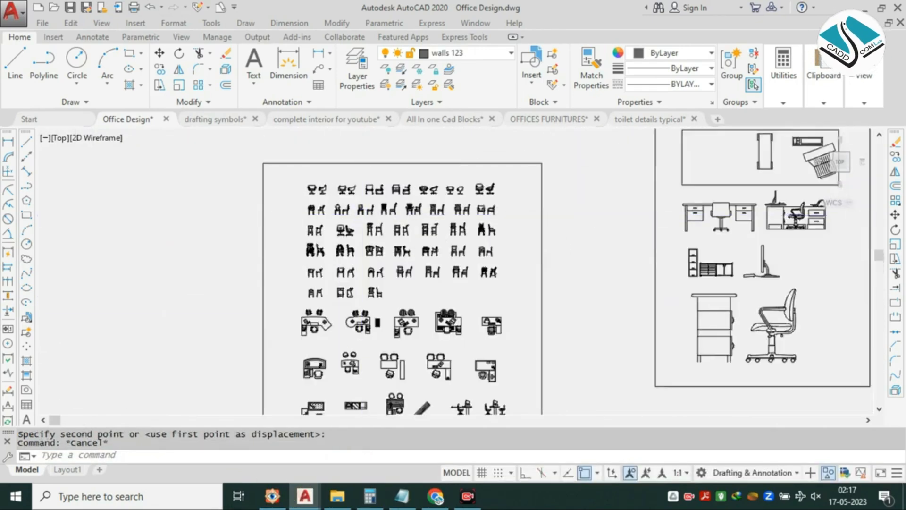
scroll(362, 215, up, 4)
scroll(362, 215, down, 8)
scroll(363, 300, up, 6)
scroll(357, 183, up, 4)
middle_drag(357, 183, 368, 291)
scroll(201, 301, up, 4)
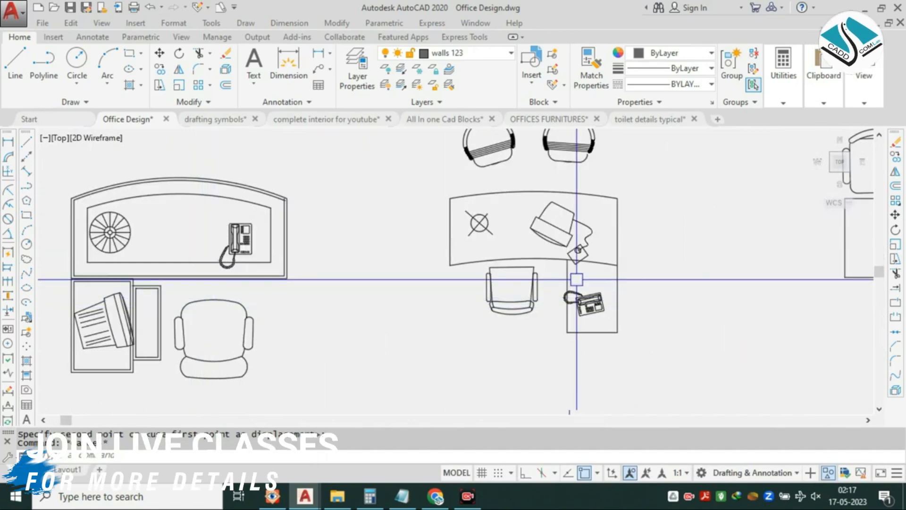
middle_drag(555, 268, 272, 294)
scroll(292, 282, down, 4)
scroll(329, 272, down, 2)
scroll(541, 273, up, 6)
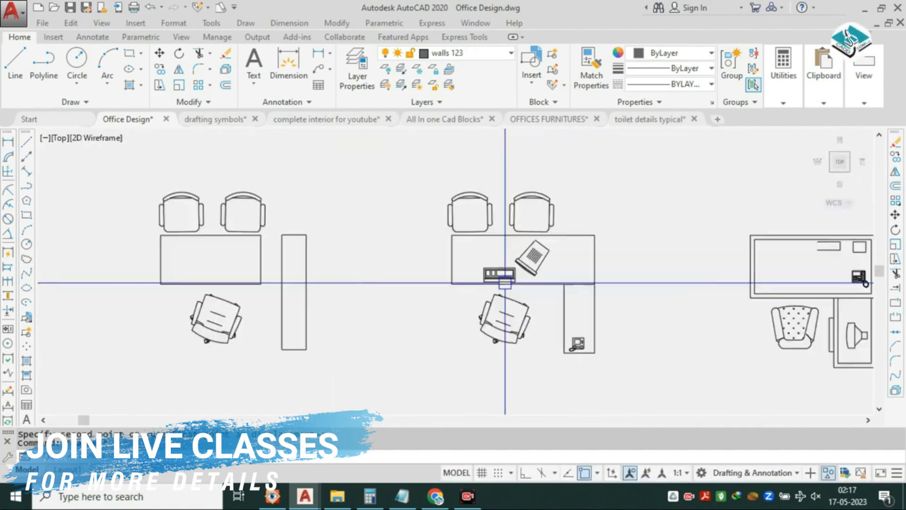
scroll(419, 299, down, 6)
scroll(440, 196, up, 4)
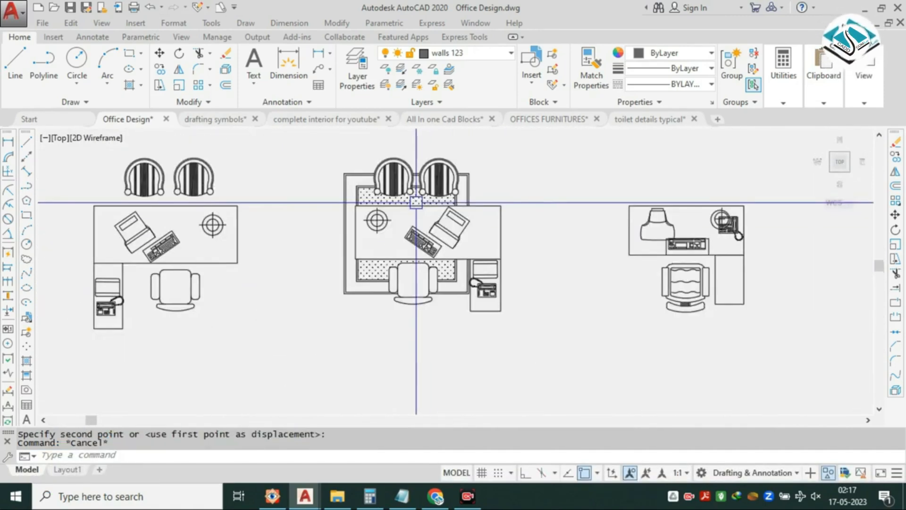
scroll(407, 233, down, 4)
scroll(381, 186, down, 3)
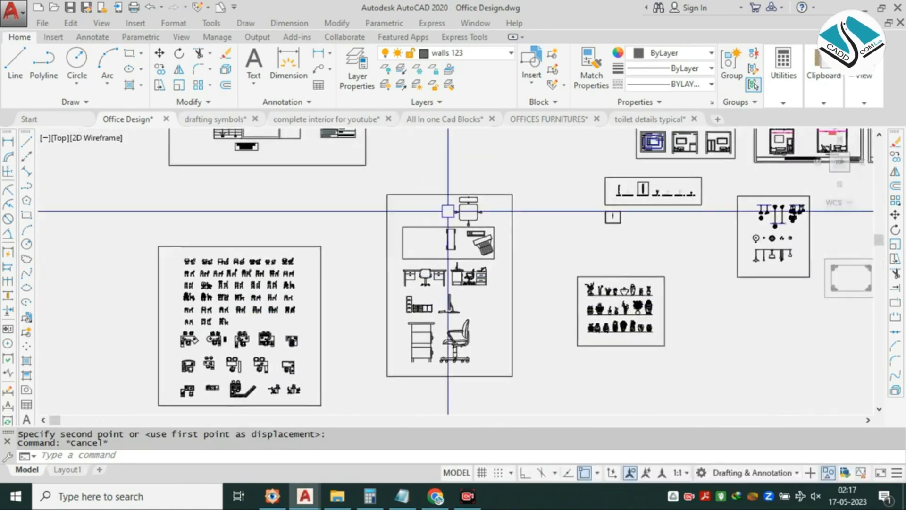
Look over the neighbouring block and reference sheets, including the interior reception designs, for suitable desk accessories.
middle_drag(416, 196, 538, 305)
scroll(387, 192, up, 4)
mouse_move(550, 210)
middle_down()
mouse_move(510, 326)
mouse_move(41, 276)
middle_up()
scroll(515, 220, down, 2)
mouse_move(514, 221)
middle_down()
mouse_move(297, 203)
mouse_move(113, 168)
middle_up()
mouse_move(462, 252)
middle_down()
mouse_move(413, 236)
mouse_move(264, 233)
middle_up()
scroll(470, 214, up, 2)
scroll(570, 218, up, 4)
scroll(576, 217, down, 2)
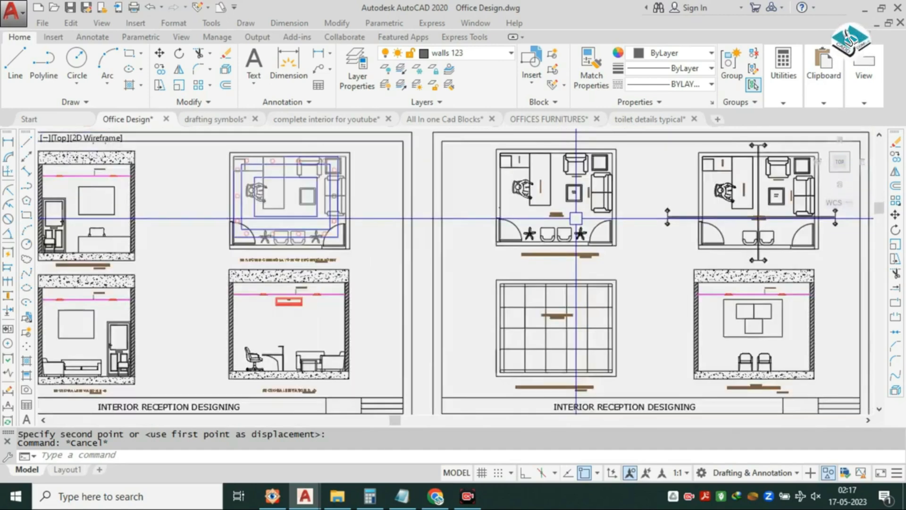
middle_drag(576, 218, 577, 218)
middle_drag(654, 228, 498, 196)
middle_drag(594, 242, 239, 232)
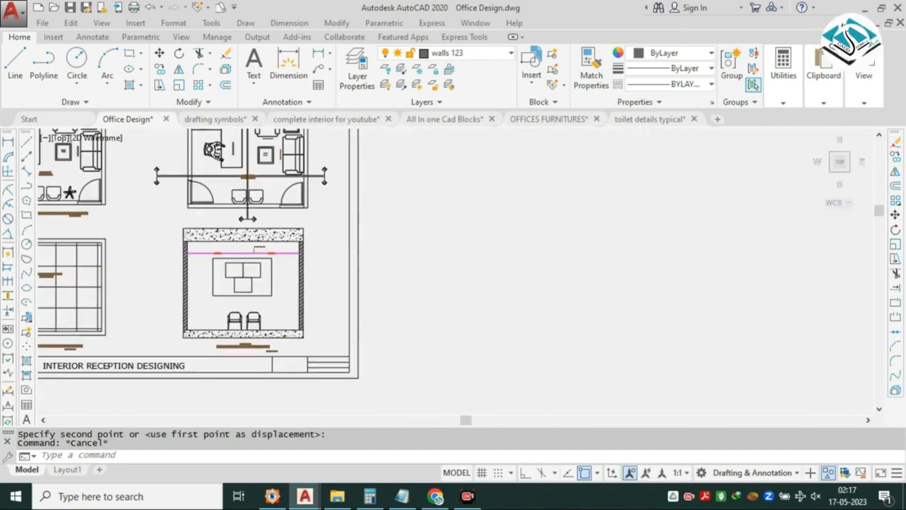
scroll(379, 204, down, 4)
middle_drag(316, 178, 308, 269)
scroll(340, 236, down, 2)
mouse_move(375, 156)
middle_down()
mouse_move(504, 186)
mouse_move(529, 221)
middle_up()
middle_drag(736, 233, 380, 171)
scroll(381, 170, down, 8)
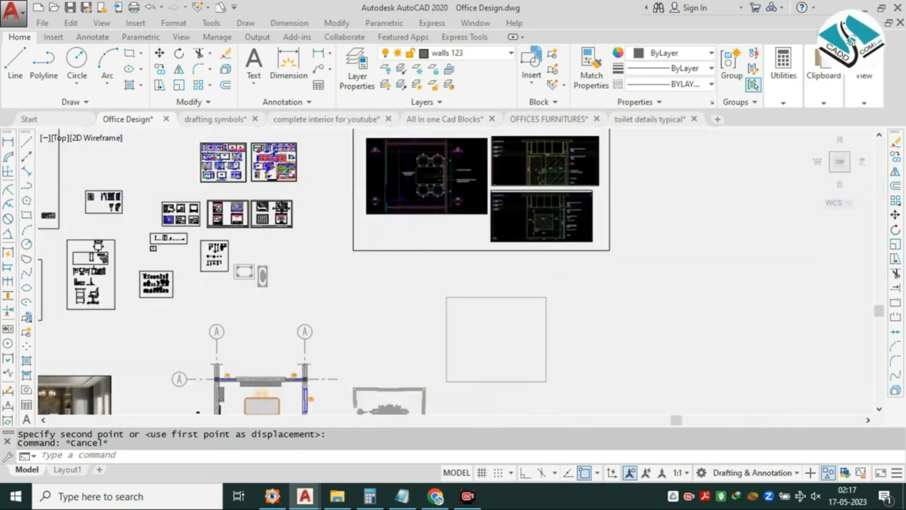
Scale up the monitor, keyboard unit and telephone beside the plan's outer wall and combine them into one group.
scroll(364, 318, up, 8)
middle_drag(234, 192, 526, 302)
scroll(389, 246, up, 6)
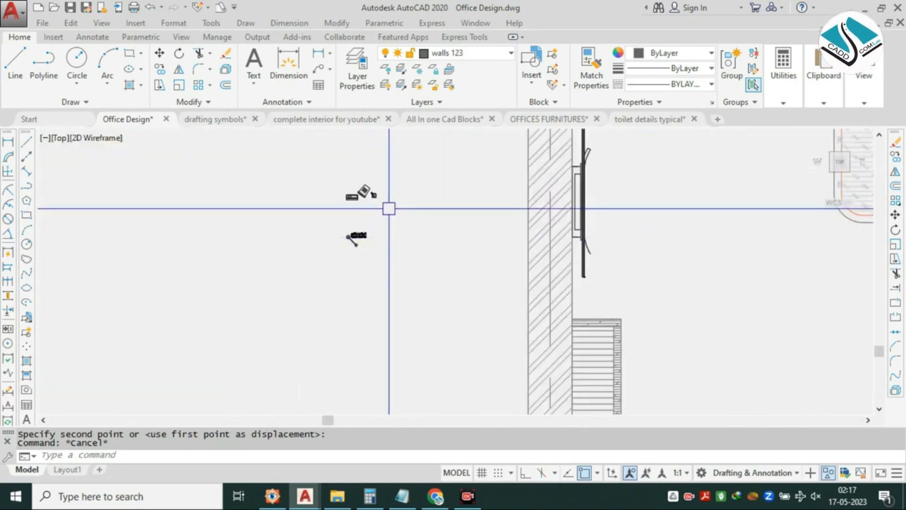
scroll(376, 172, up, 6)
click(226, 287)
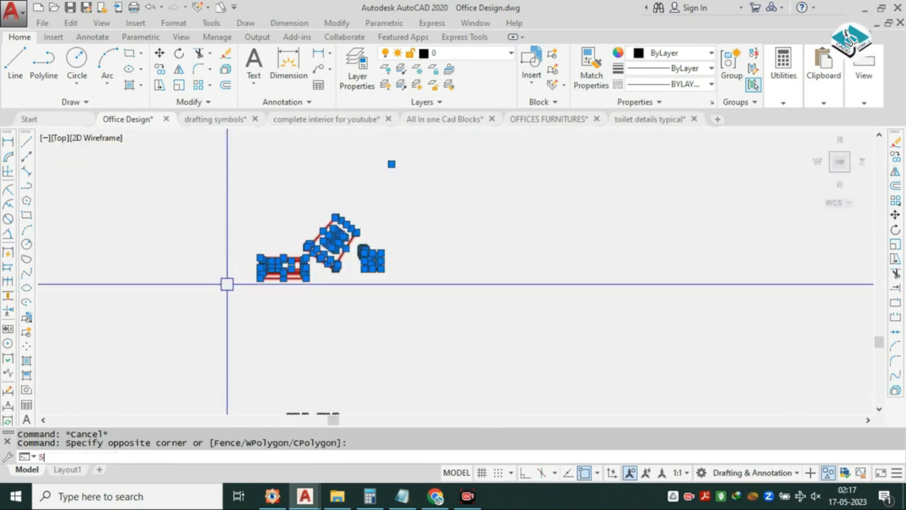
click(544, 327)
scroll(459, 249, down, 6)
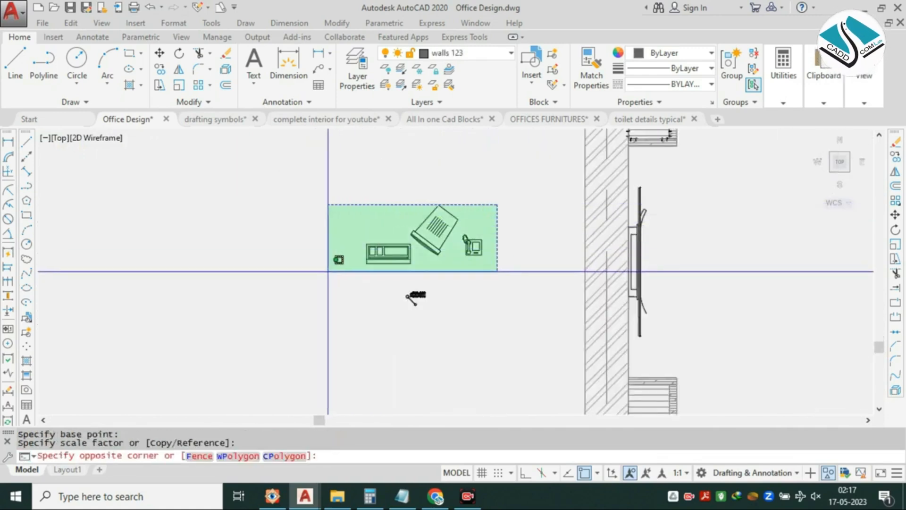
click(330, 269)
click(739, 71)
Move the grouped monitor, keyboard unit and telephone onto the hatched rounded desk in the office plan.
click(491, 208)
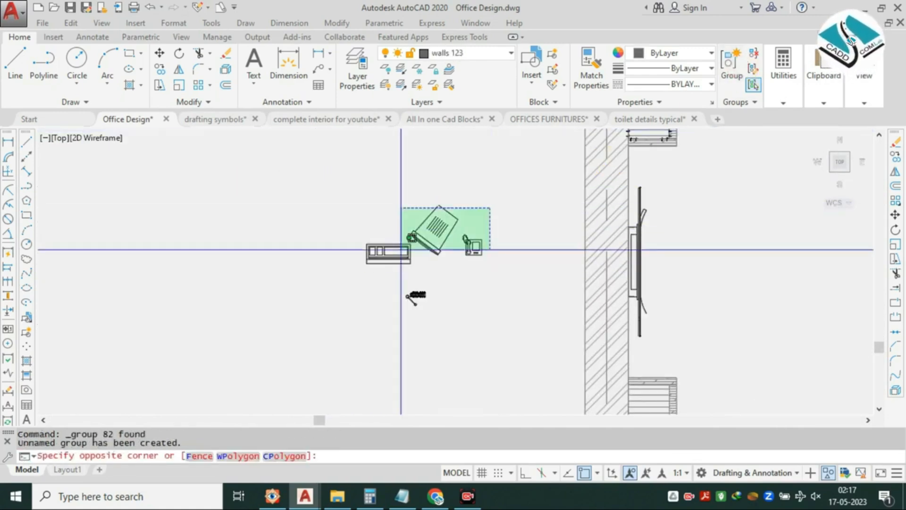
click(401, 251)
text(m)
key(Return)
click(433, 234)
scroll(424, 234, down, 2)
middle_drag(383, 222, 342, 223)
middle_drag(653, 231, 279, 259)
scroll(447, 244, up, 2)
click(455, 251)
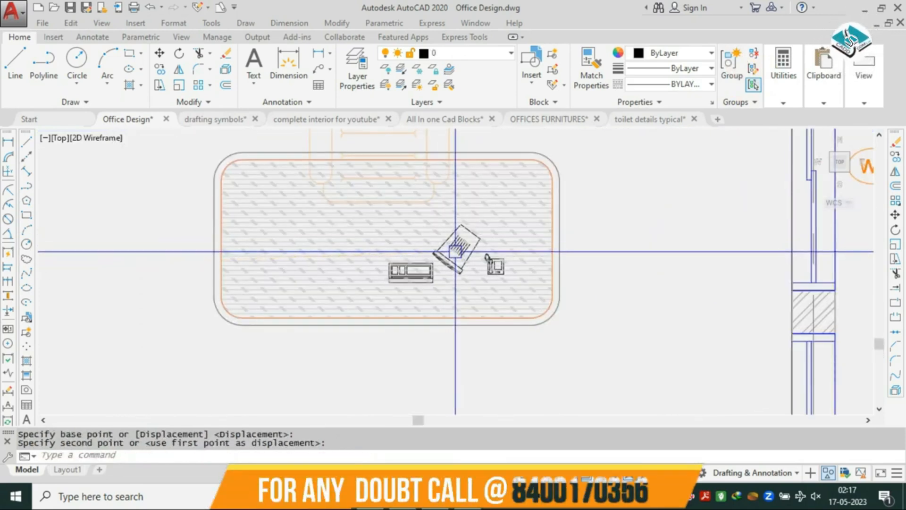
Move the accessory group off the desk into the empty space just to its right.
scroll(465, 221, up, 4)
click(457, 239)
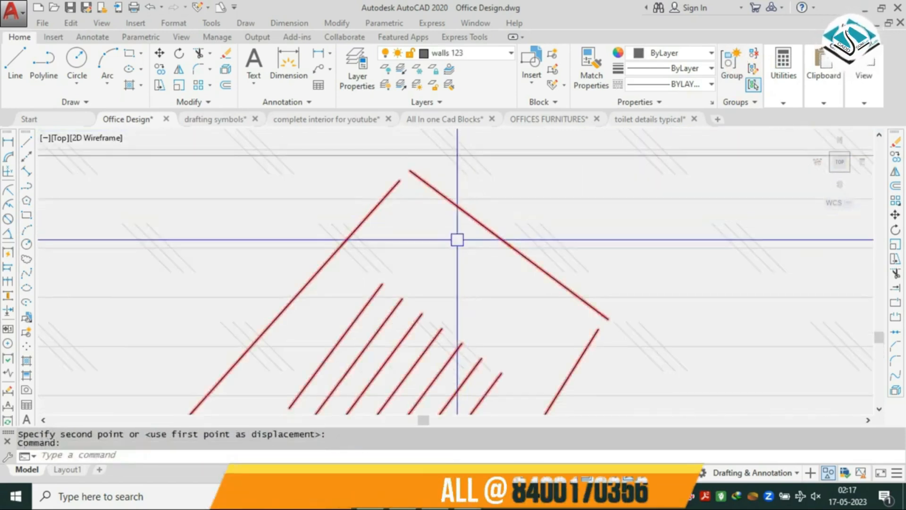
scroll(450, 256, down, 4)
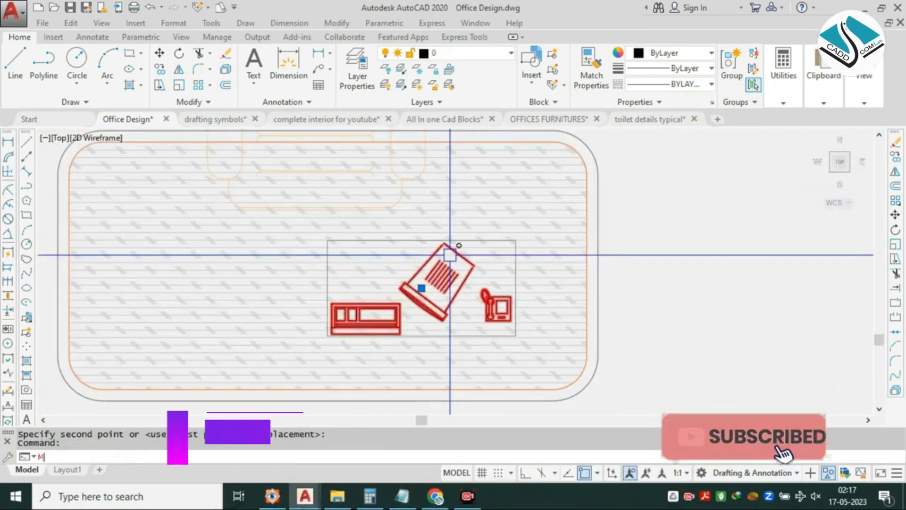
key(Return)
click(331, 230)
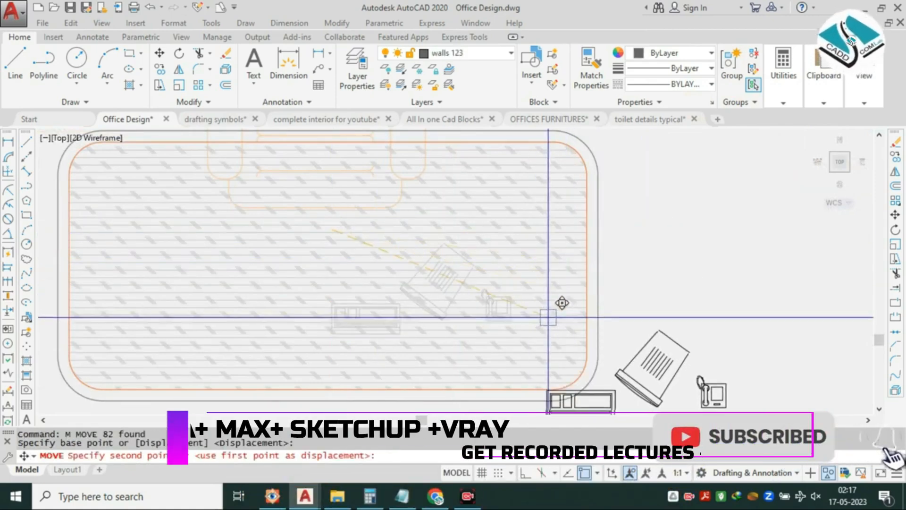
click(617, 216)
key(Escape)
Mirror the accessory group about a horizontal line above it with ortho on, and erase the original group.
click(695, 270)
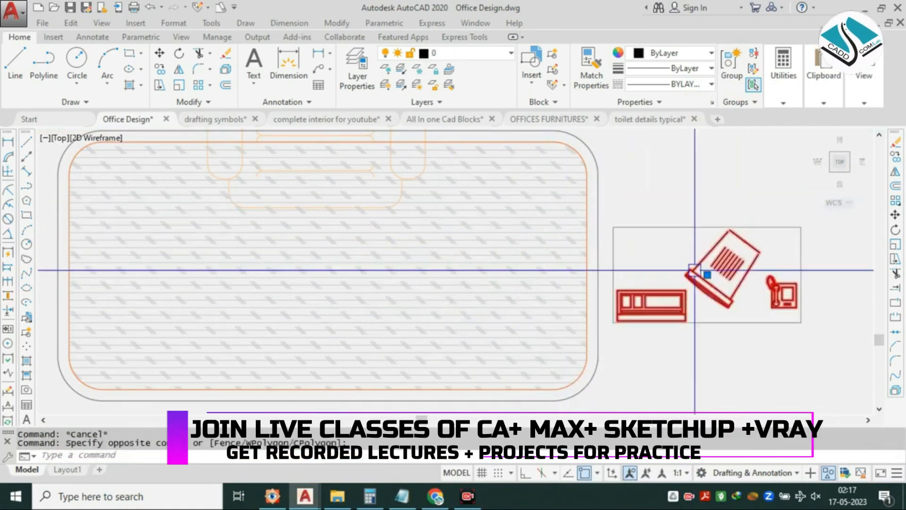
text(mi)
key(Return)
middle_drag(661, 276, 468, 278)
key(F8)
click(598, 227)
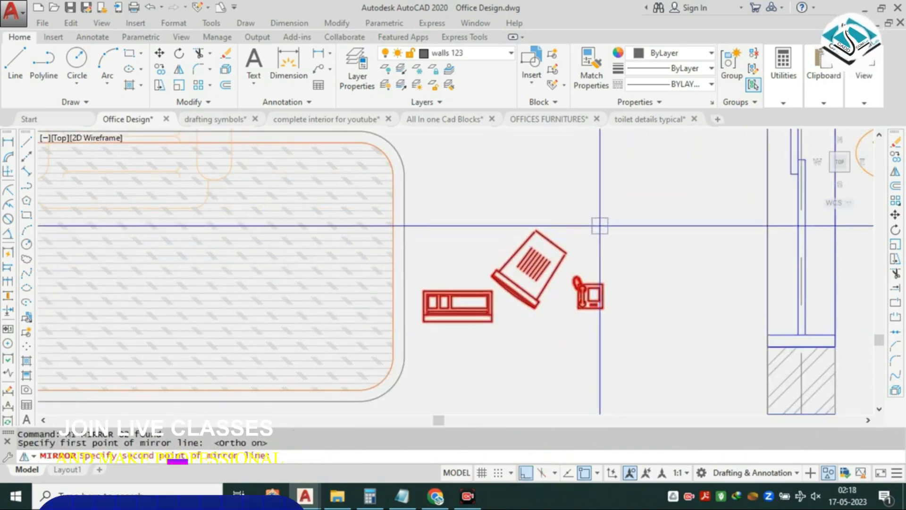
click(520, 236)
key(Return)
click(618, 277)
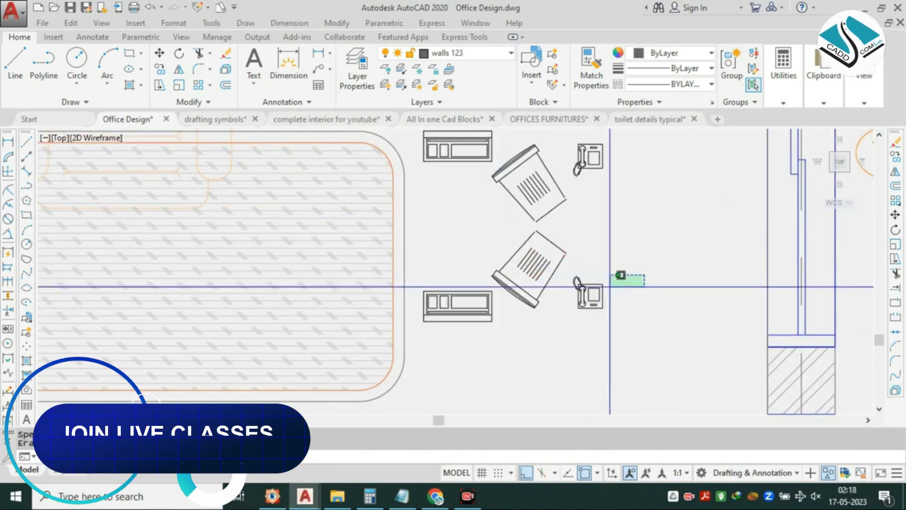
text(e)
key(Return)
Move the mirrored accessory group onto the desk near the chair side, with ortho switched off.
middle_drag(546, 277, 570, 352)
click(581, 182)
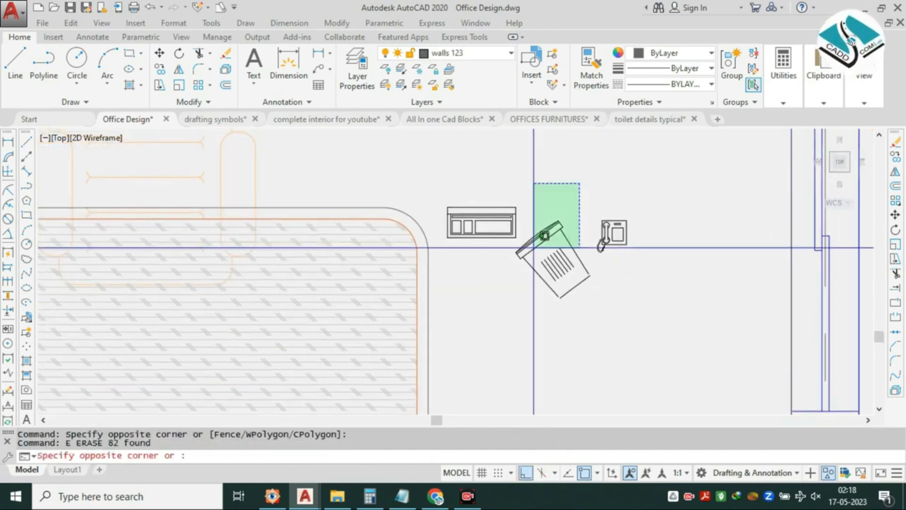
click(527, 260)
text(m)
key(Return)
click(533, 261)
middle_drag(429, 259, 625, 214)
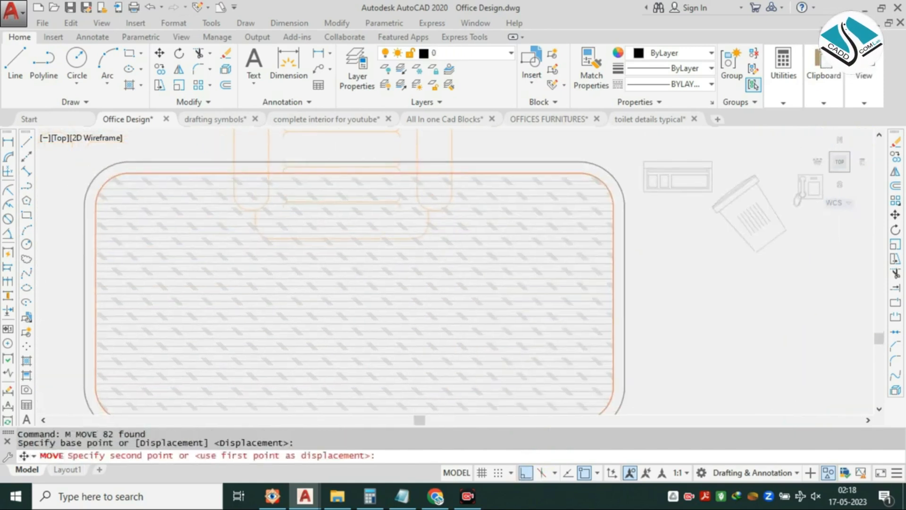
click(527, 473)
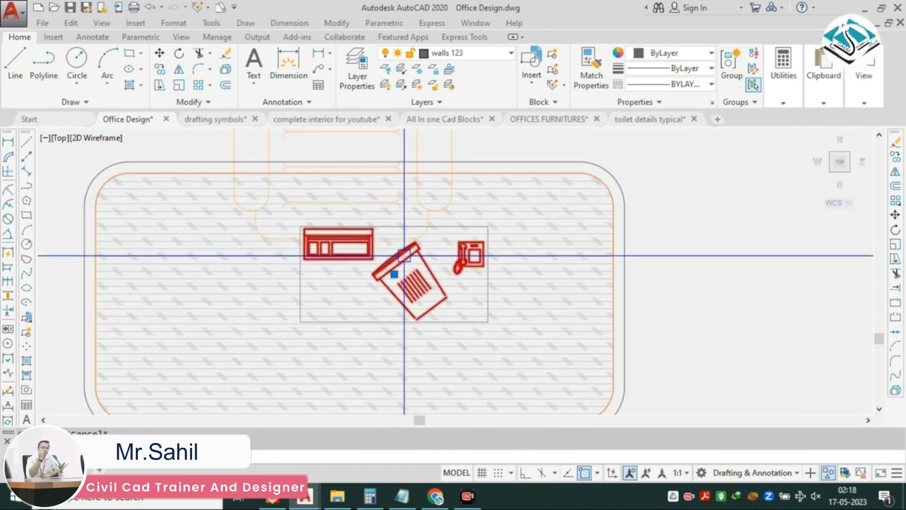
Scale up the accessory group on the desk and shift it slightly down and right to fit the desktop.
text(sc)
key(Return)
click(376, 286)
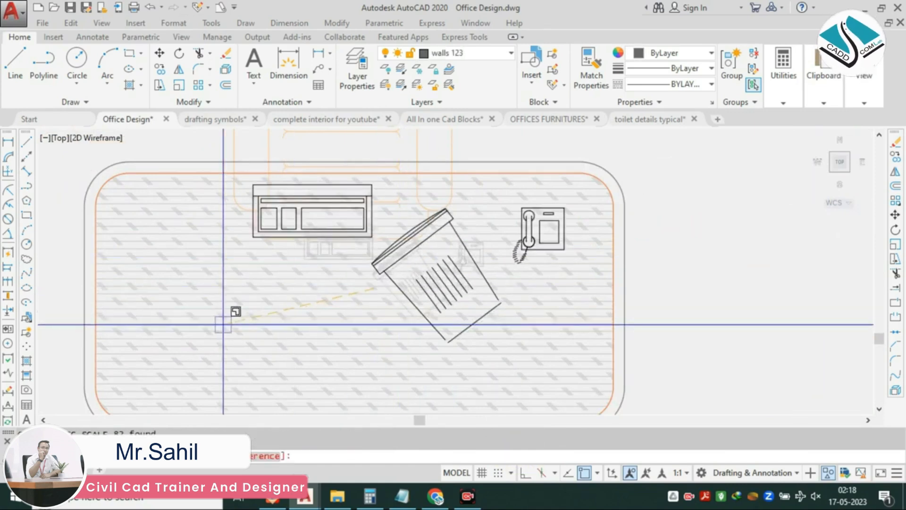
click(221, 310)
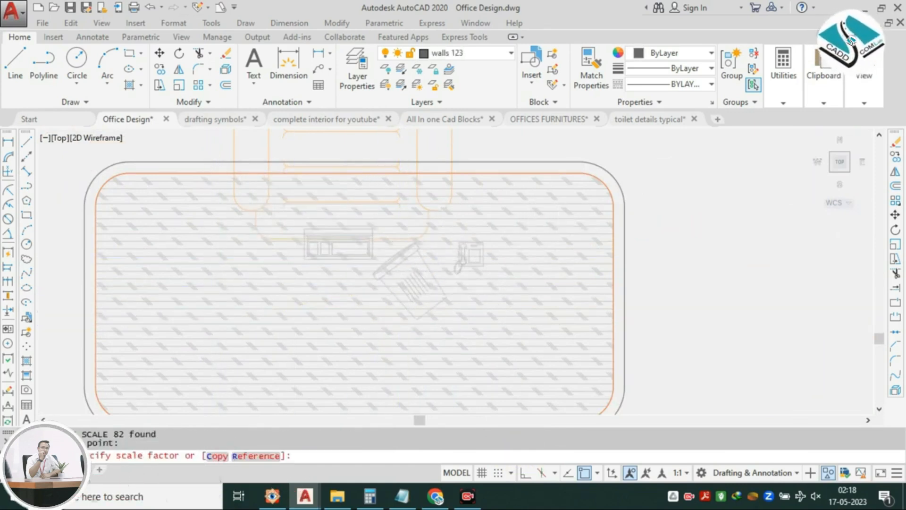
click(420, 244)
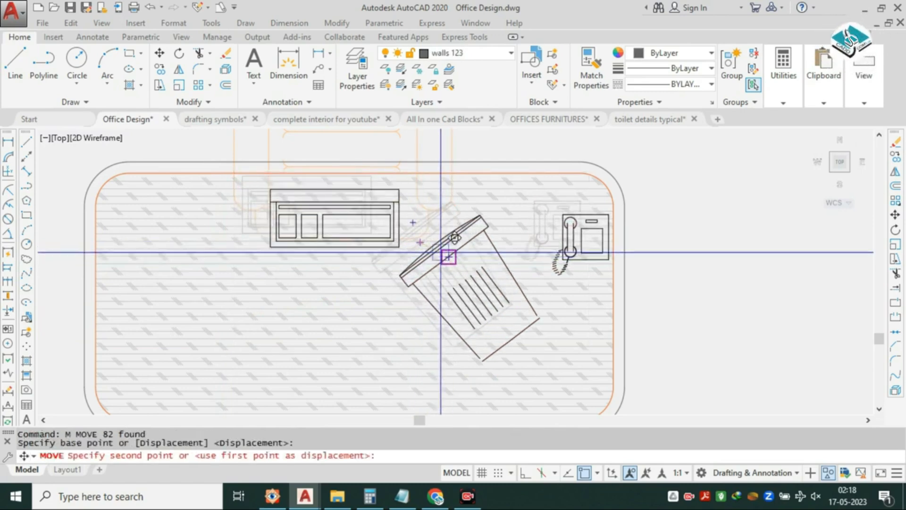
click(437, 251)
scroll(482, 227, down, 6)
scroll(482, 227, up, 6)
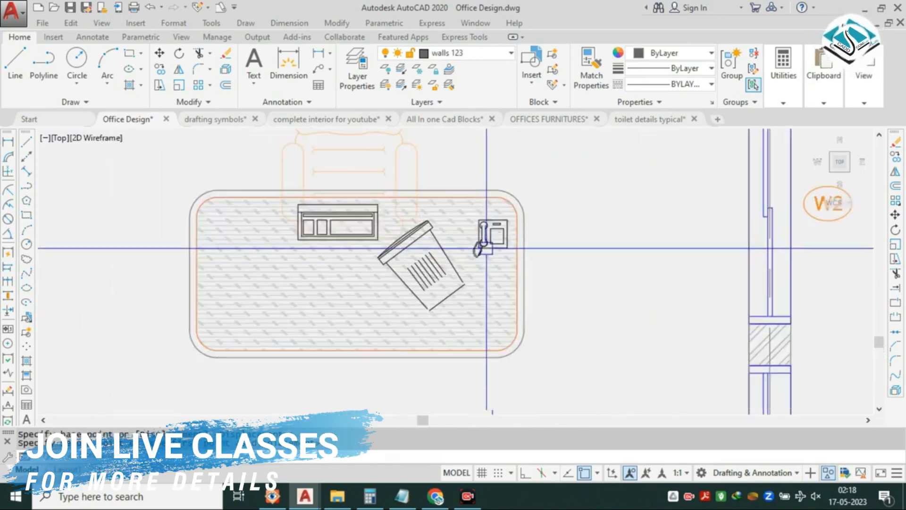
Assign the monitor, keyboard unit and telephone group to the A-Door layer.
click(482, 226)
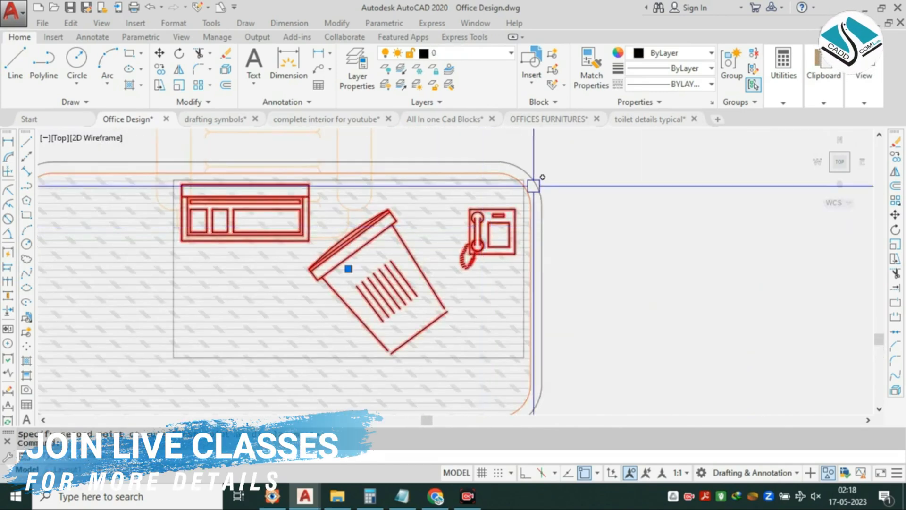
click(498, 53)
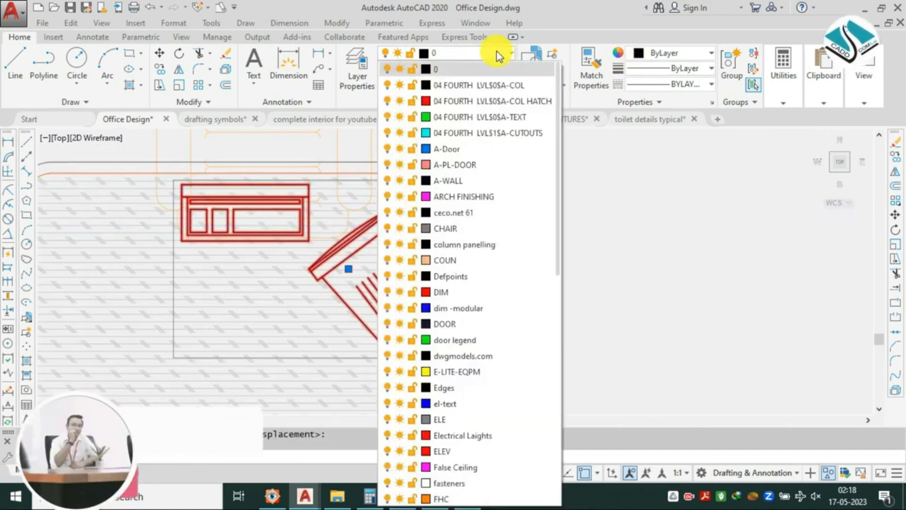
click(462, 148)
key(Escape)
Combine the row of books and the desk lamp left of the plan into one group.
scroll(548, 182, down, 10)
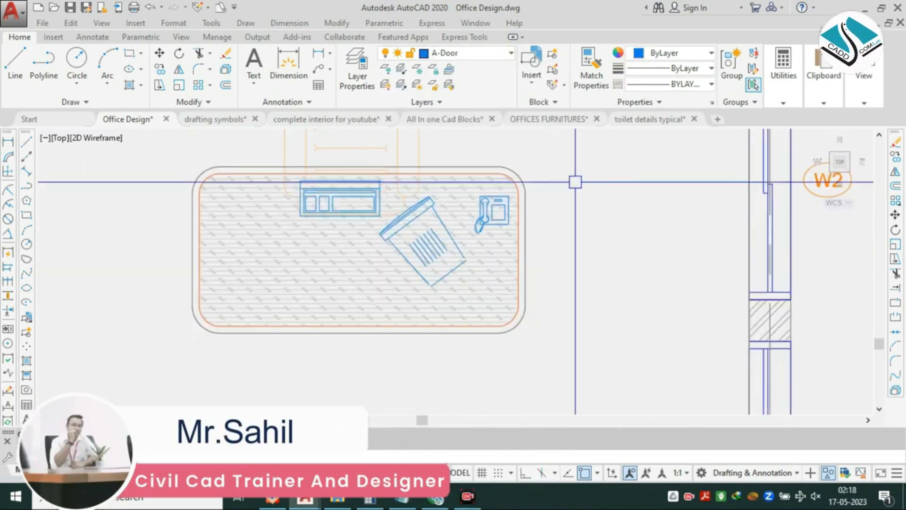
scroll(425, 228, up, 6)
scroll(367, 175, up, 6)
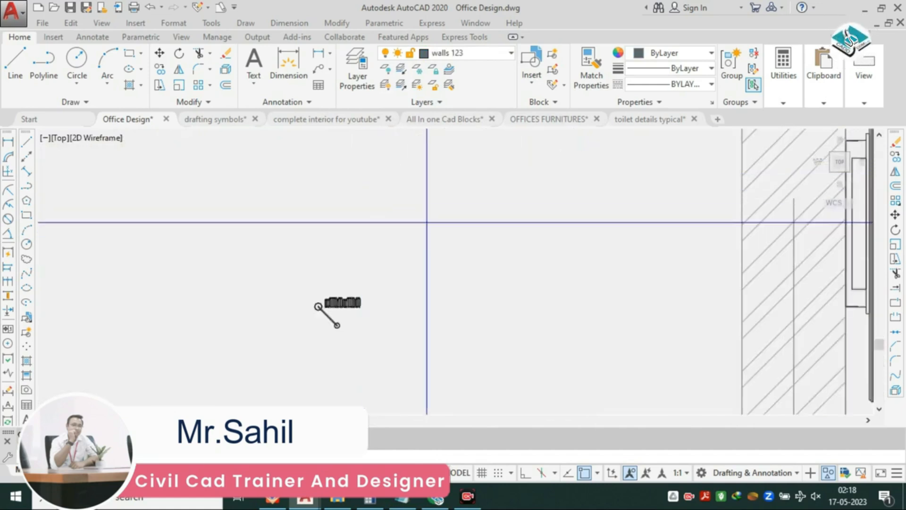
click(427, 223)
click(284, 359)
text(sc)
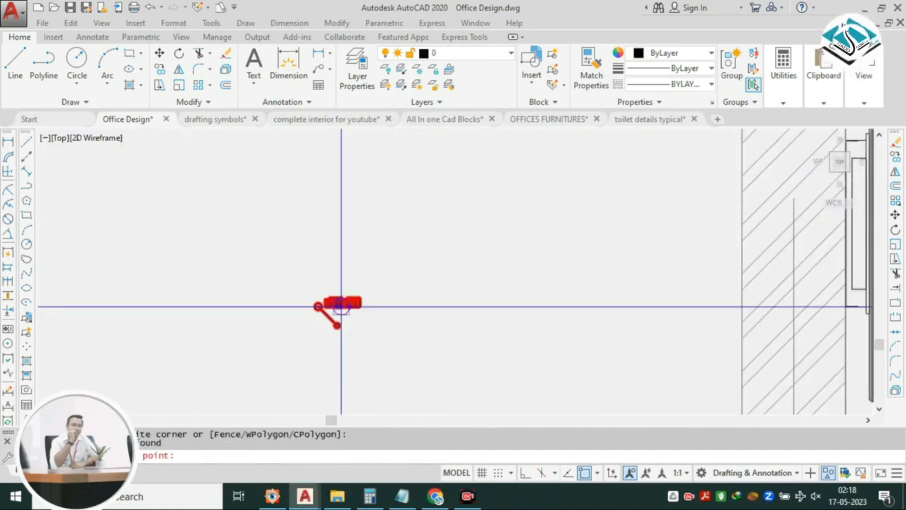
key(Return)
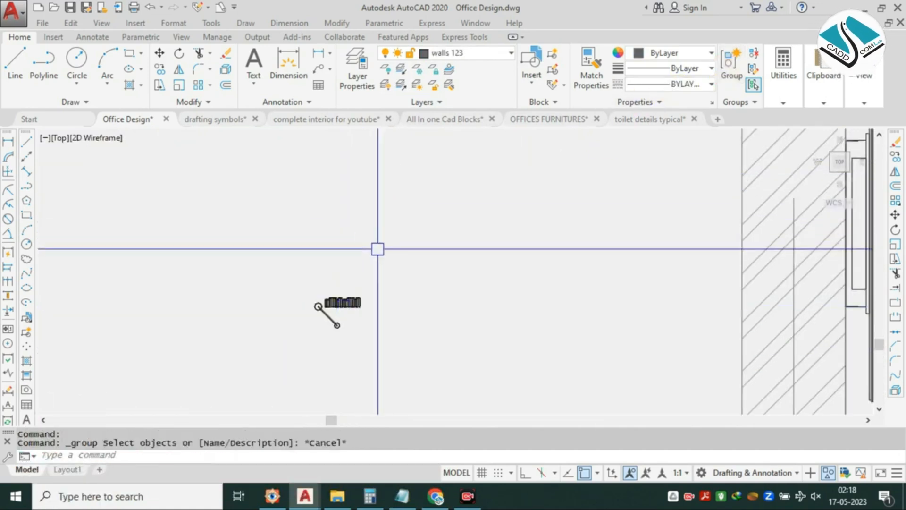
click(744, 78)
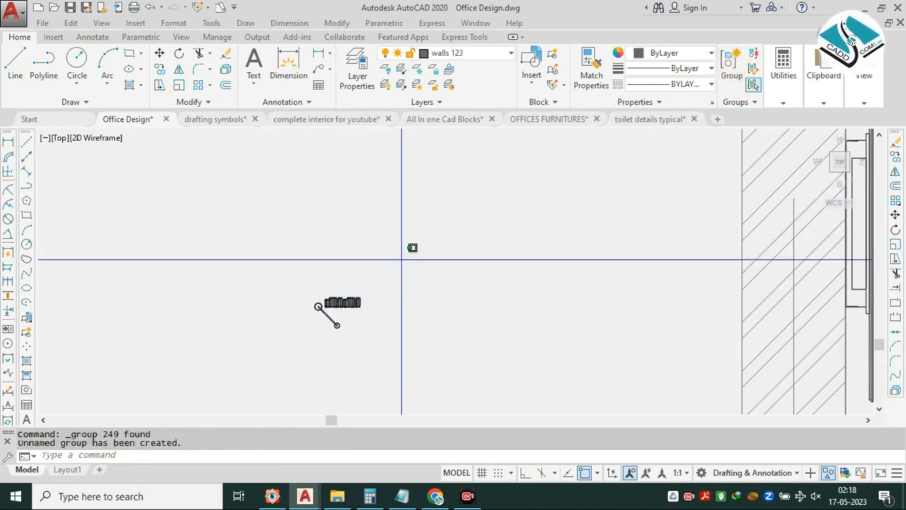
Move the grouped books and desk lamp onto the empty left part of the hatched desk.
click(407, 244)
click(292, 340)
text(m)
key(Return)
click(341, 305)
scroll(262, 277, down, 8)
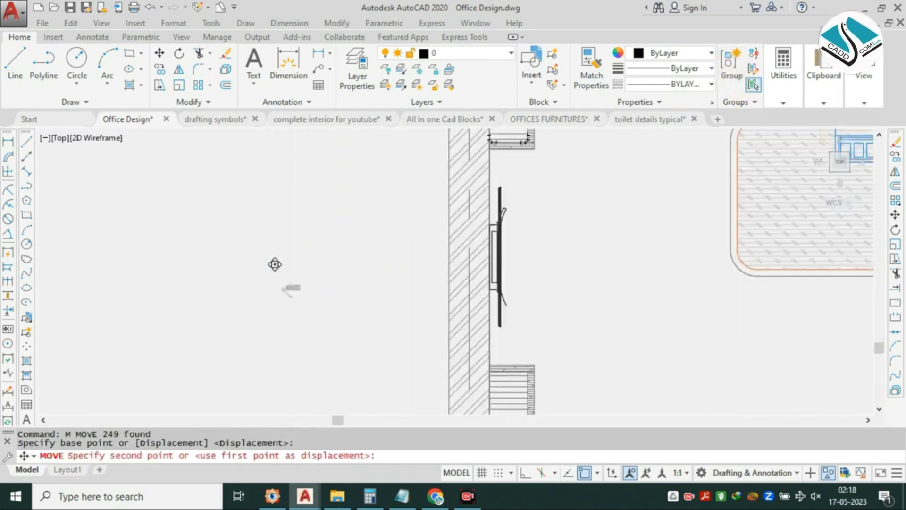
scroll(490, 240, up, 7)
click(476, 237)
key(Escape)
click(481, 235)
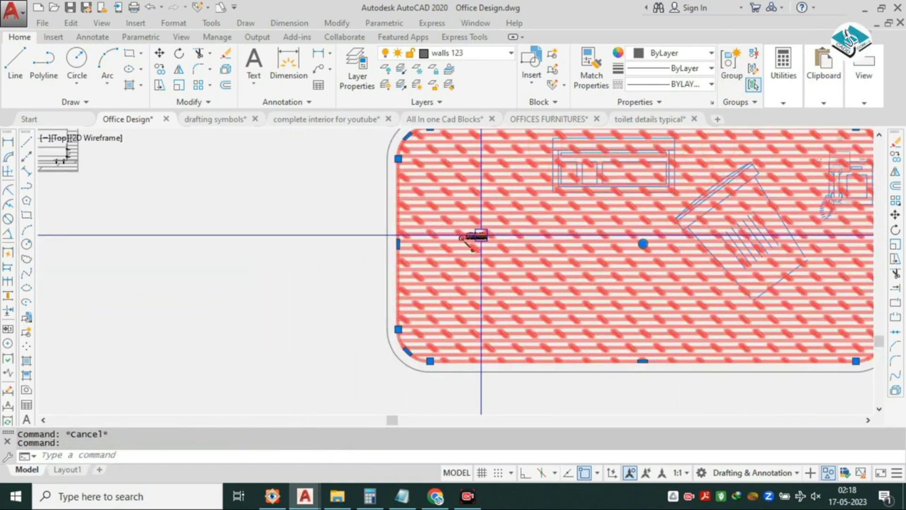
Scale up the grouped books and desk lamp at the left side of the hatched desk.
scroll(477, 236, up, 6)
key(Escape)
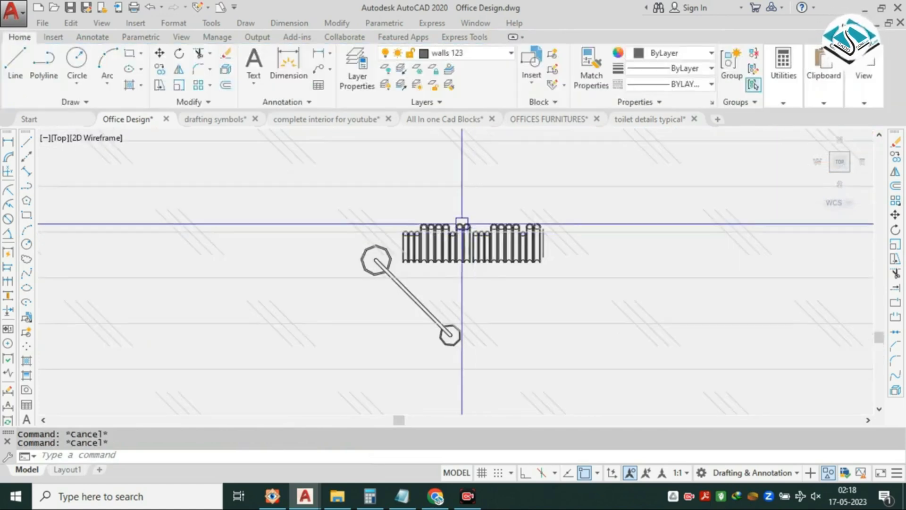
click(463, 219)
scroll(463, 219, down, 9)
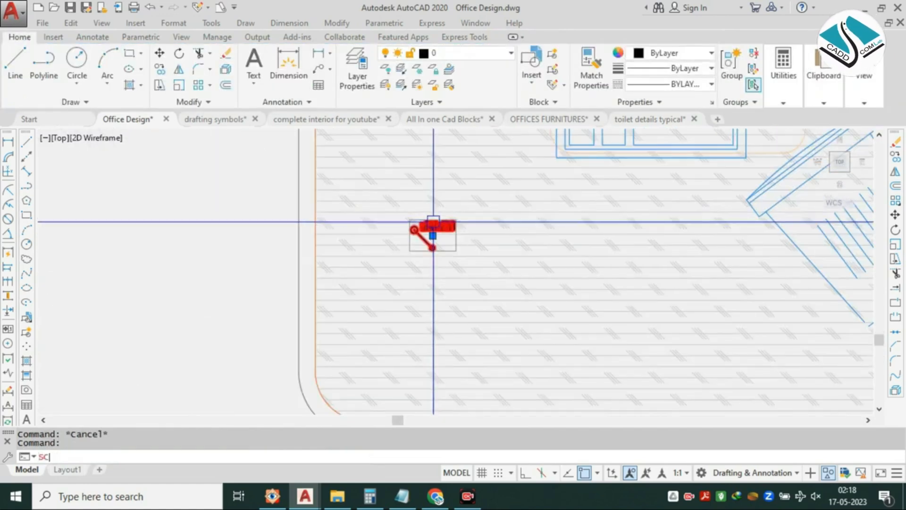
text(SC)
key(Return)
scroll(434, 222, down, 3)
click(432, 243)
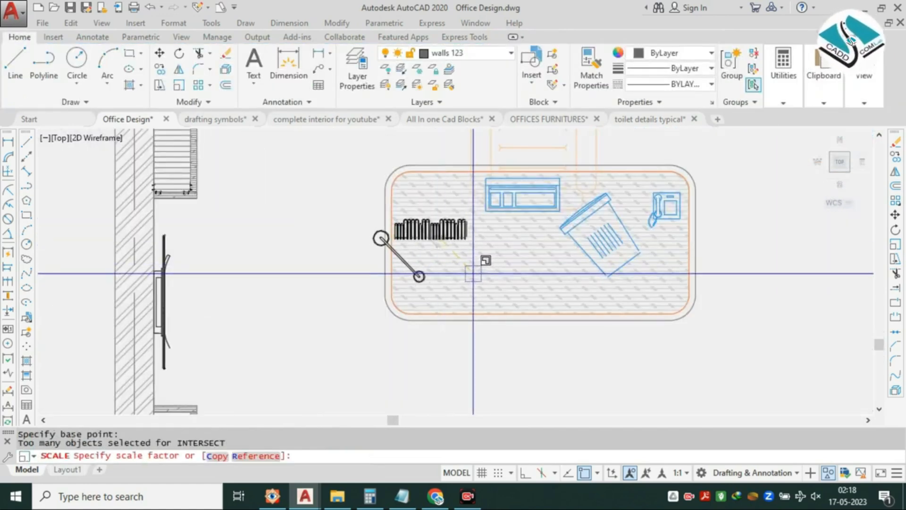
click(481, 280)
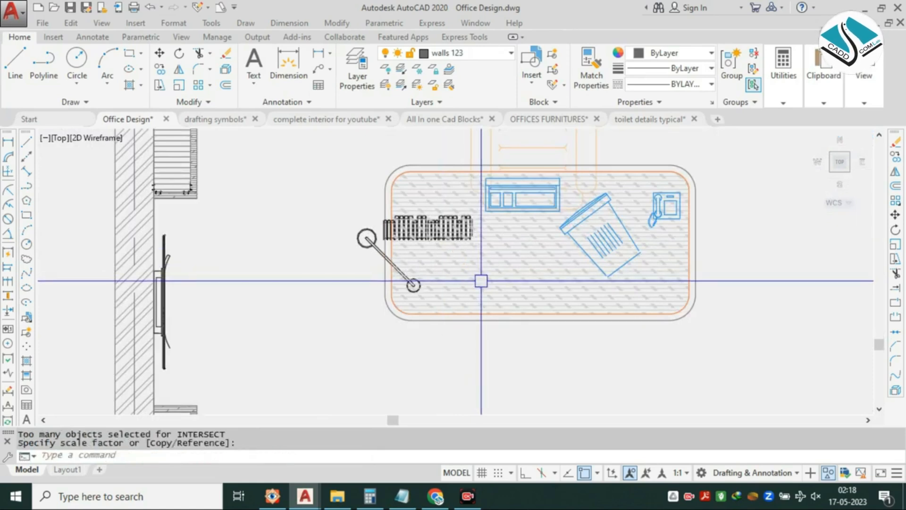
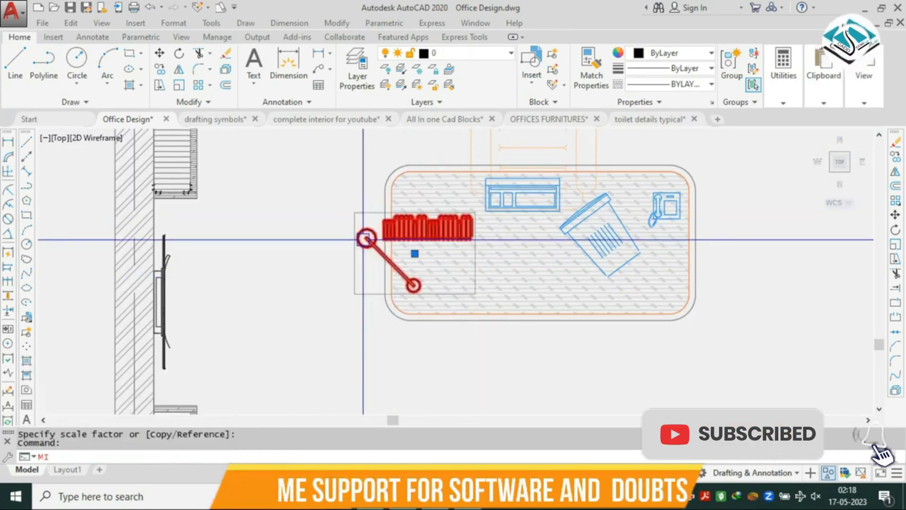
Mirror the books and desk lamp group across a horizontal line above the desk, keeping the source.
scroll(364, 239, up, 2)
key(Return)
click(418, 191)
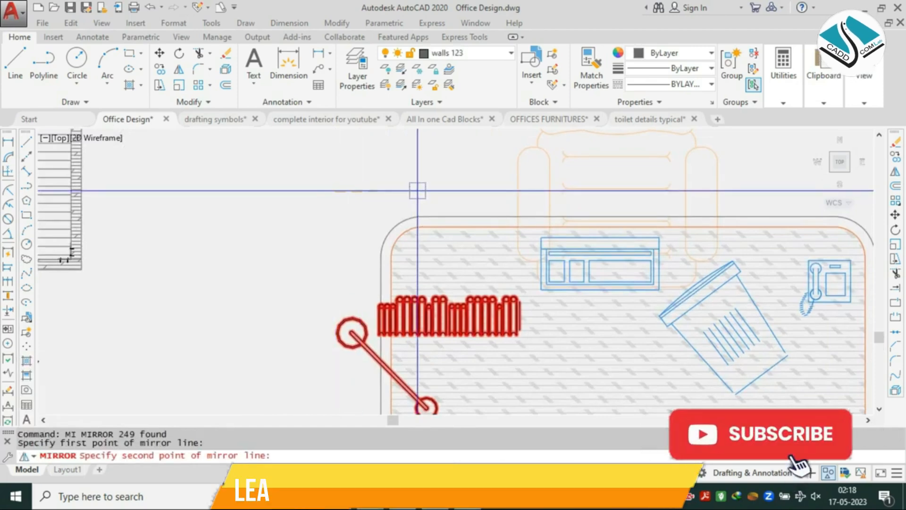
click(500, 190)
key(Return)
scroll(390, 242, down, 2)
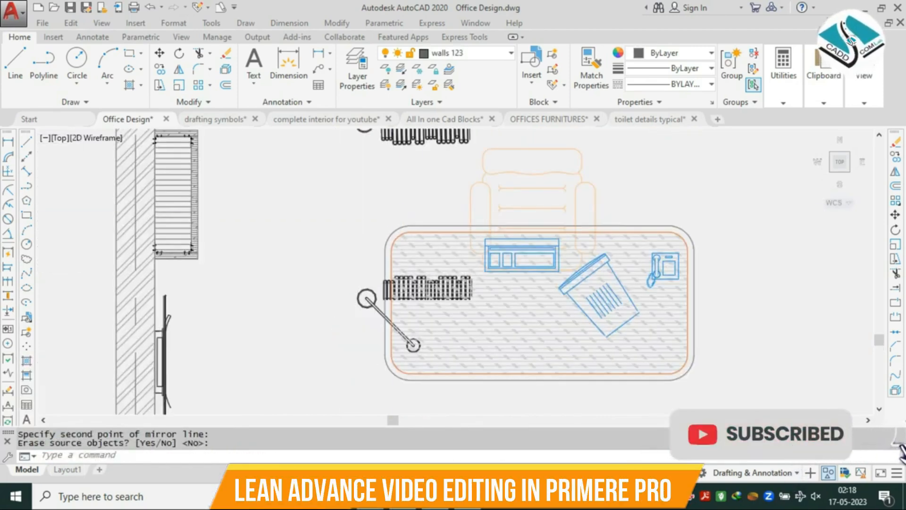
Erase the original books and desk lamp group from the desk.
middle_drag(374, 278, 370, 313)
click(356, 338)
text(e)
key(Return)
middle_drag(358, 239, 354, 275)
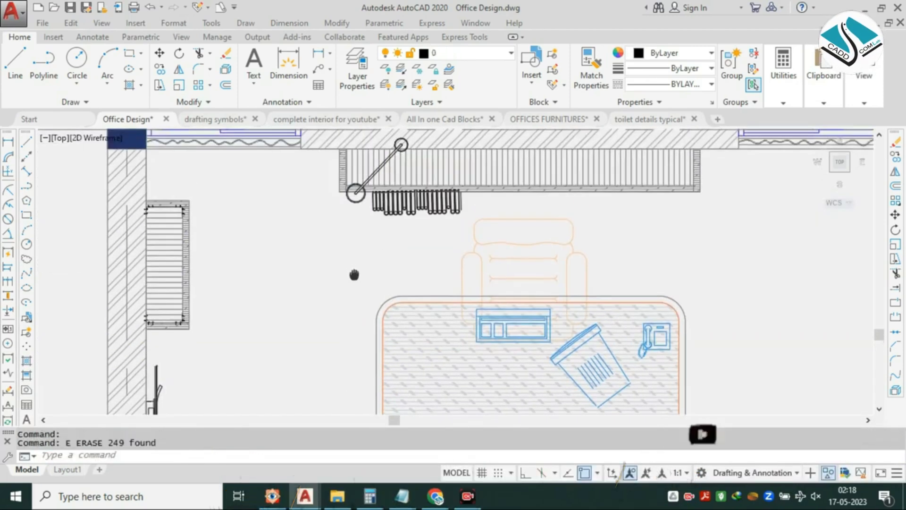
Move the mirrored books and desk lamp group onto the lower-left part of the hatched desk.
click(412, 210)
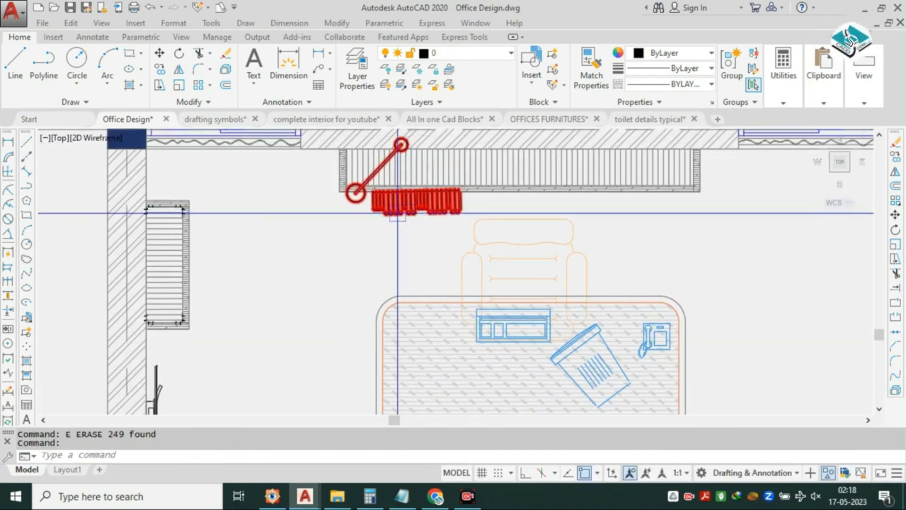
text(m)
key(Return)
middle_drag(398, 213, 371, 102)
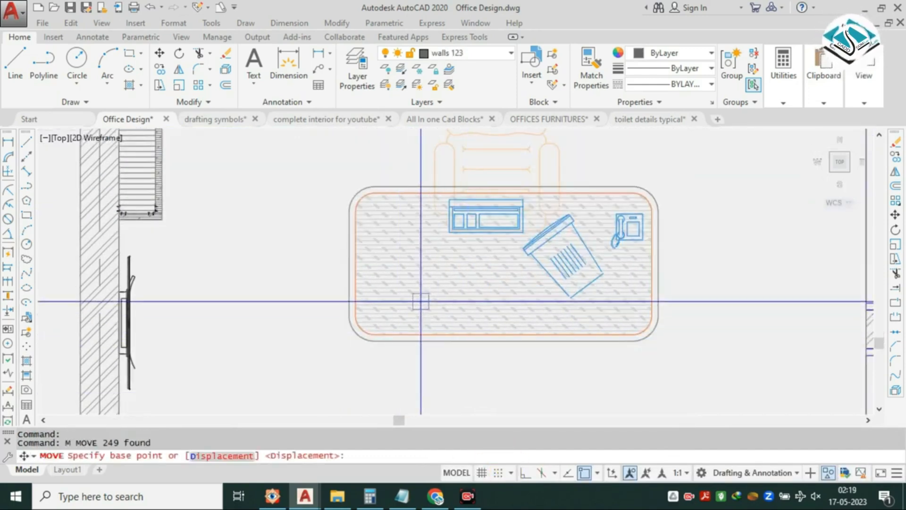
middle_drag(409, 297, 421, 273)
click(398, 197)
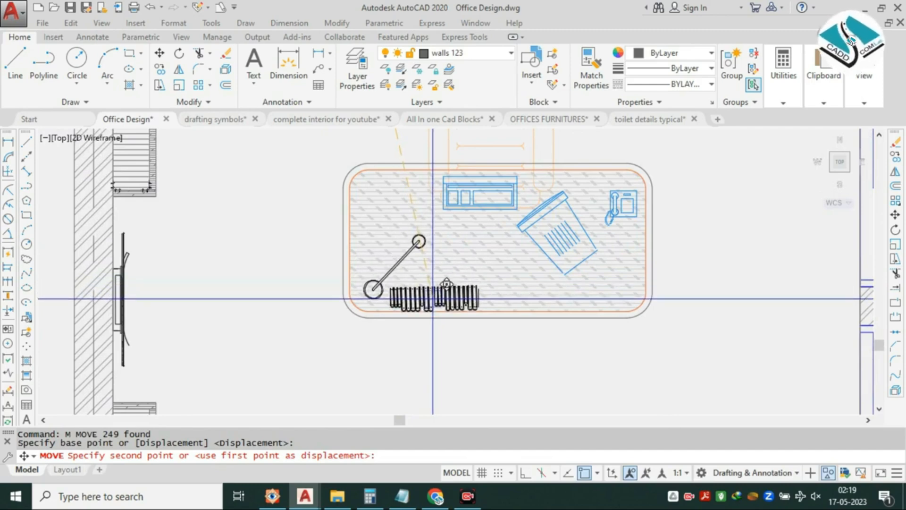
scroll(394, 258, up, 2)
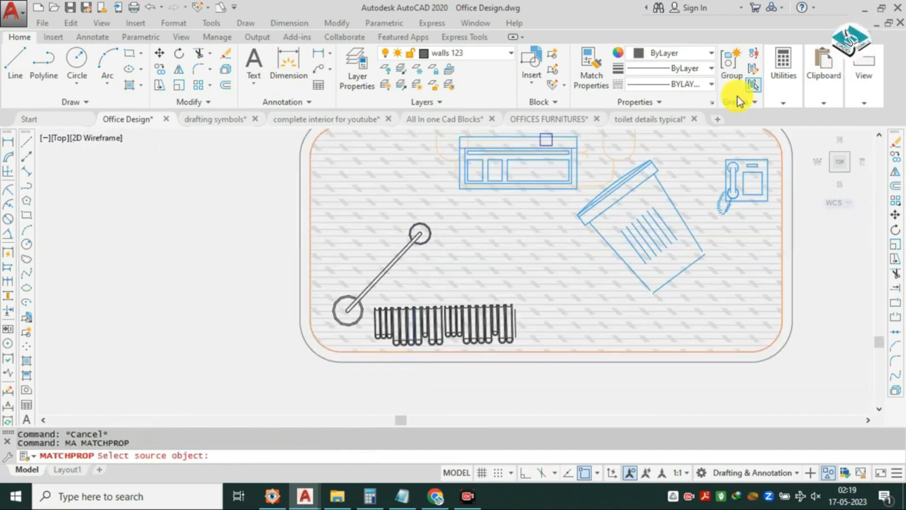
Match the properties of the books and desk lamp group to the tilted blue monitor on the desk.
scroll(628, 166, up, 4)
click(635, 194)
scroll(635, 194, down, 5)
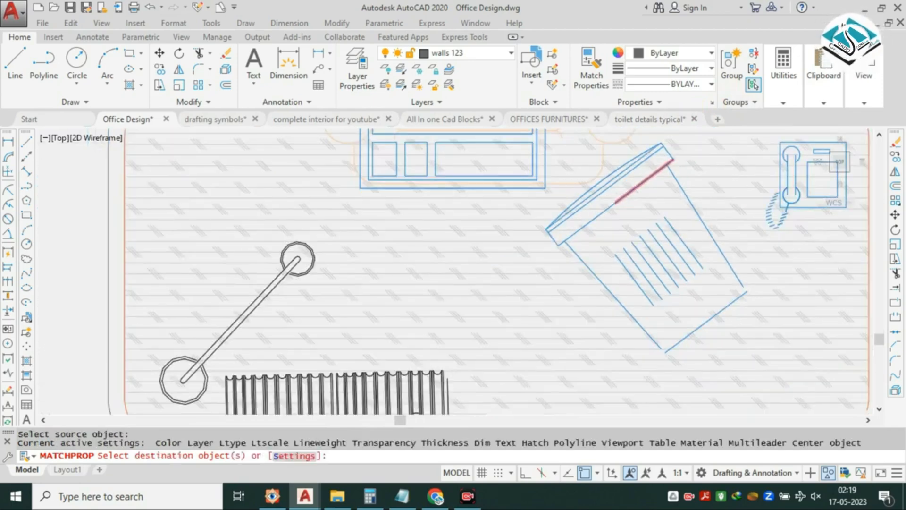
scroll(565, 215, up, 3)
click(517, 287)
scroll(517, 287, down, 6)
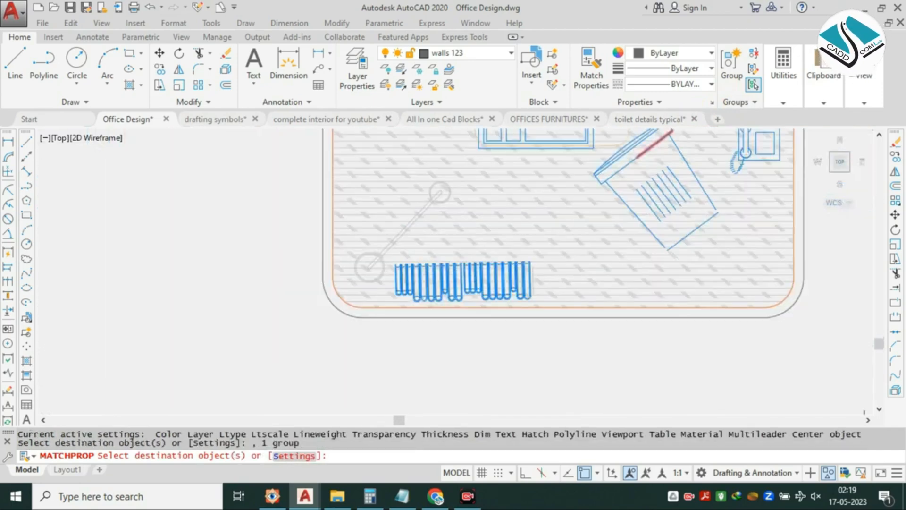
key(Escape)
scroll(530, 182, up, 3)
scroll(530, 197, down, 5)
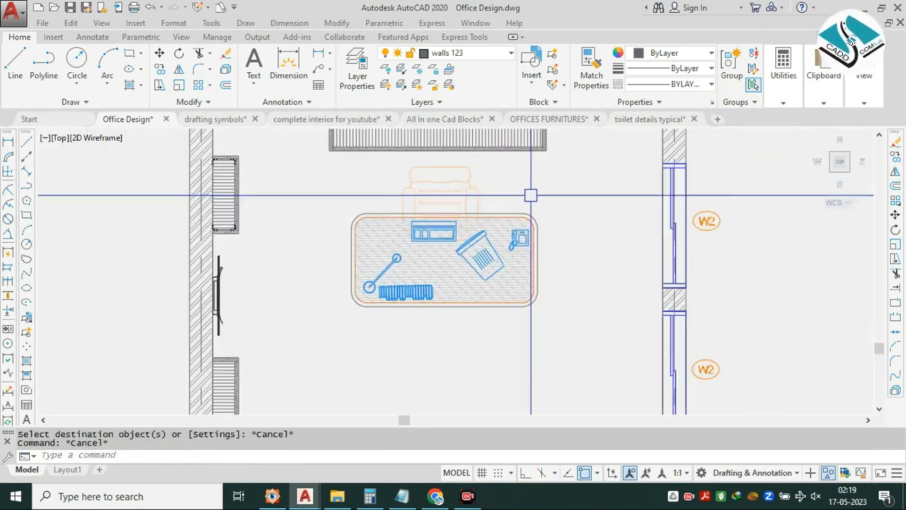
Examine the office reference image and the office furniture blocks for a desk set with suitable visitor chairs.
scroll(538, 198, up, 3)
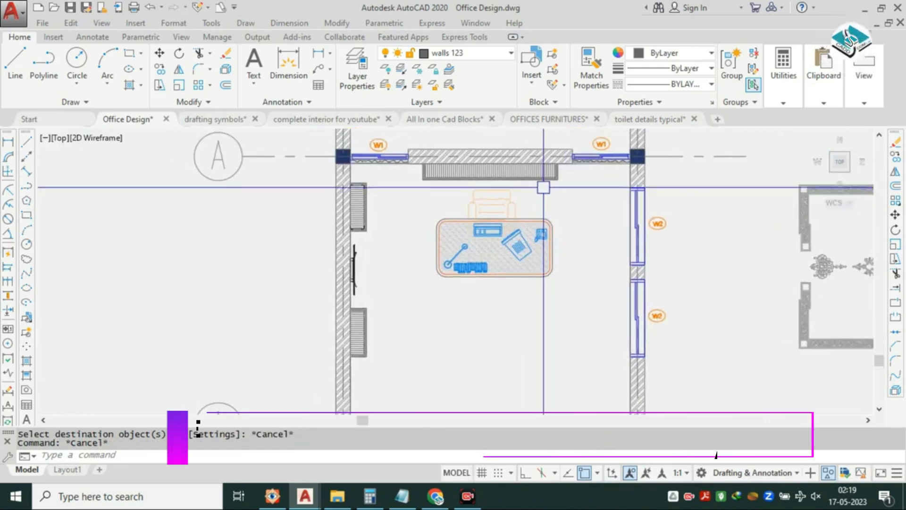
scroll(541, 188, down, 3)
middle_drag(258, 237, 449, 237)
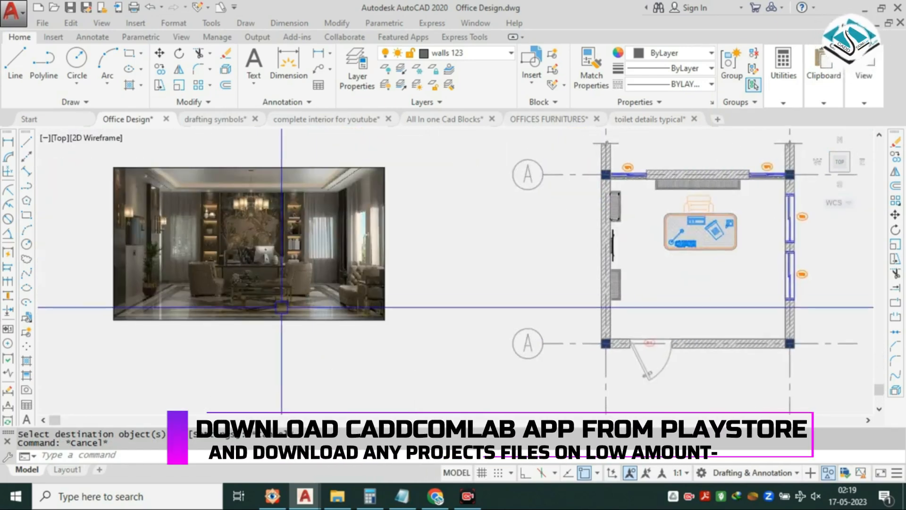
scroll(257, 291, up, 2)
scroll(257, 285, down, 4)
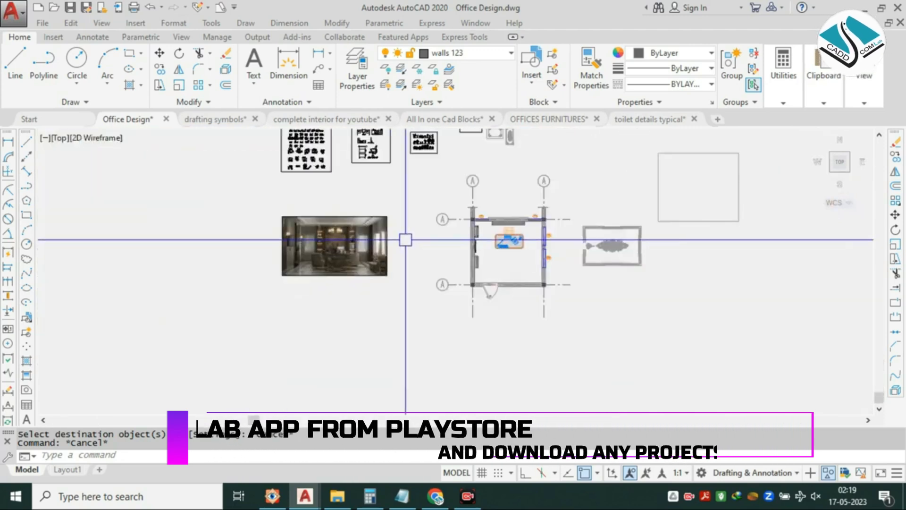
scroll(276, 230, up, 5)
middle_drag(243, 232, 407, 249)
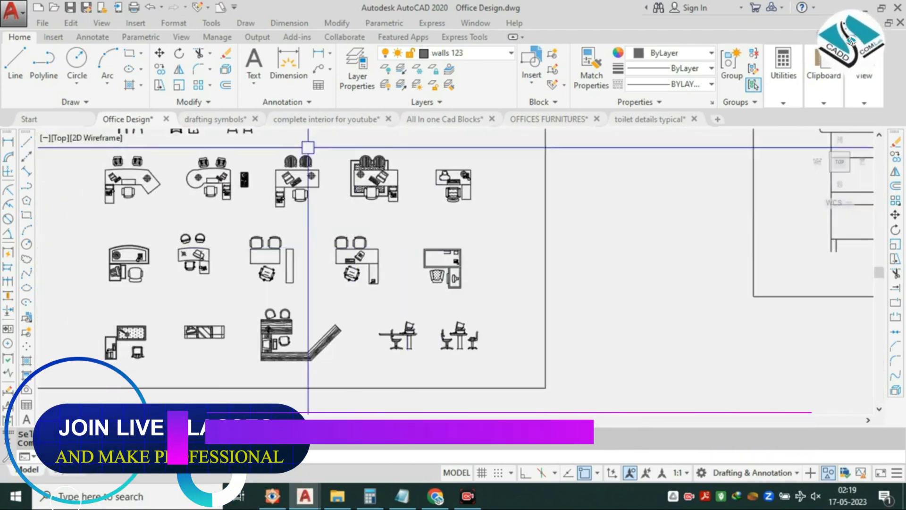
middle_drag(231, 230, 352, 201)
scroll(324, 218, up, 4)
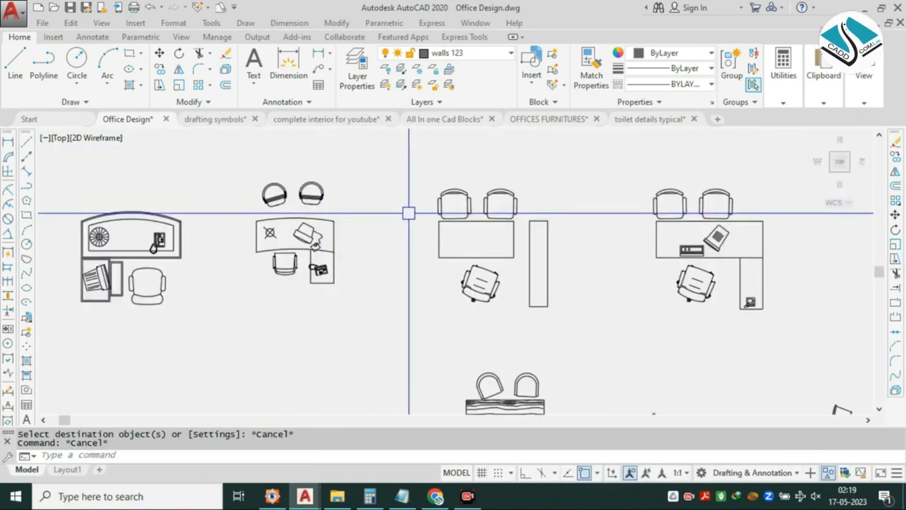
scroll(430, 213, down, 2)
mouse_move(387, 281)
middle_down()
mouse_move(395, 234)
mouse_move(255, 229)
mouse_move(436, 401)
middle_up()
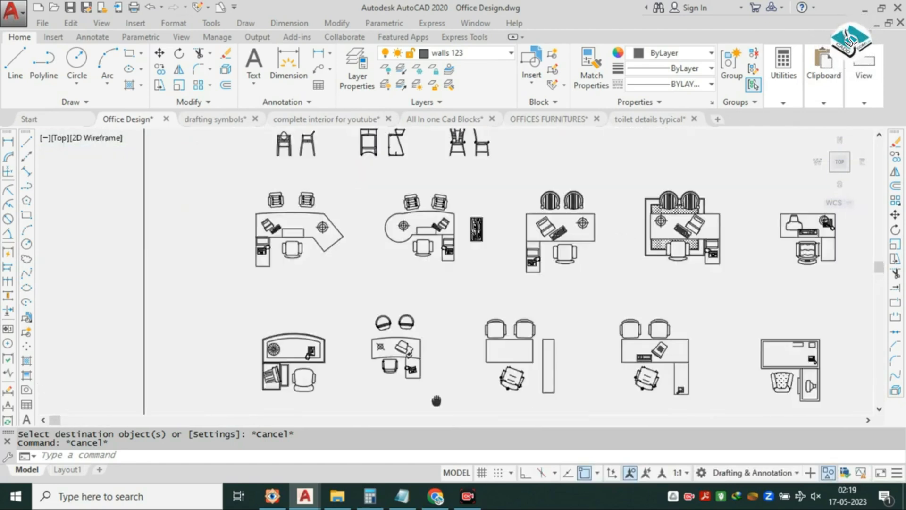
scroll(434, 242, up, 2)
middle_drag(528, 200, 403, 300)
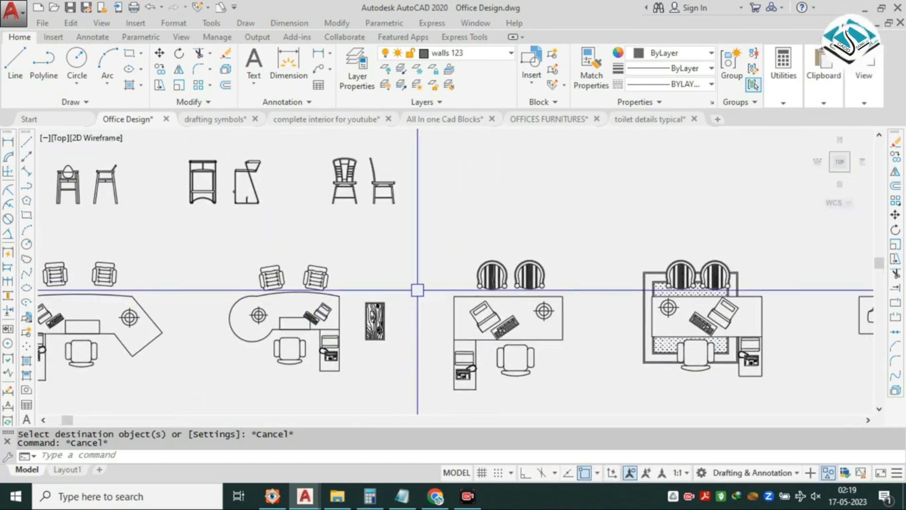
middle_drag(727, 270, 601, 255)
scroll(426, 253, up, 2)
middle_drag(426, 253, 550, 194)
scroll(550, 195, up, 2)
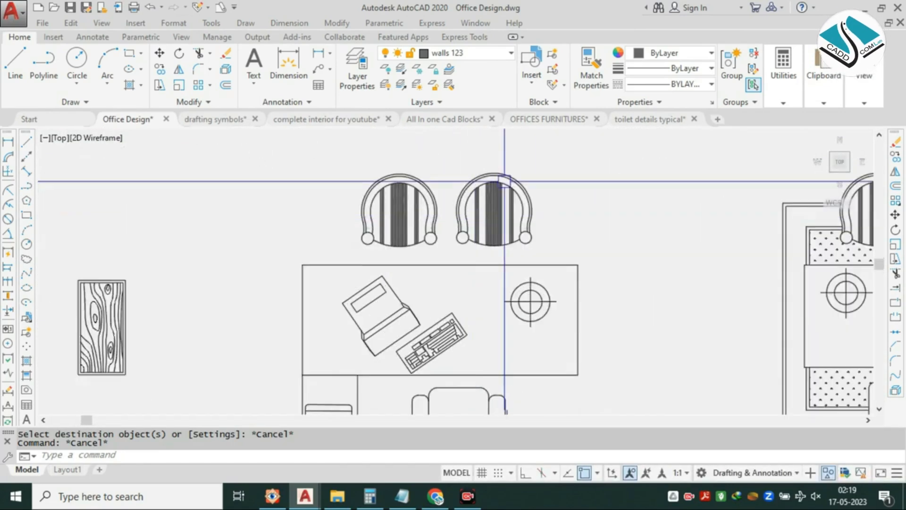
Explode the rectangular desk set with striped round-backed chairs and group its two visitor chairs.
key(Escape)
click(566, 155)
click(344, 245)
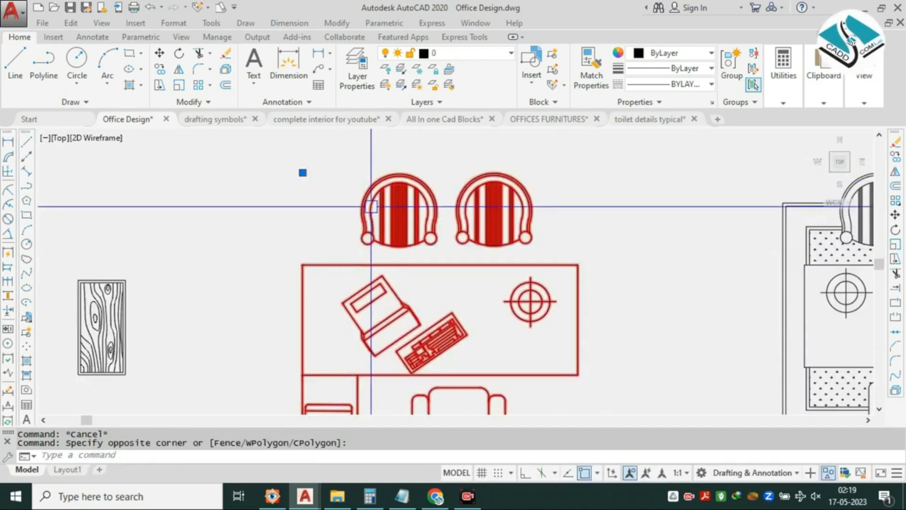
text(x)
key(Return)
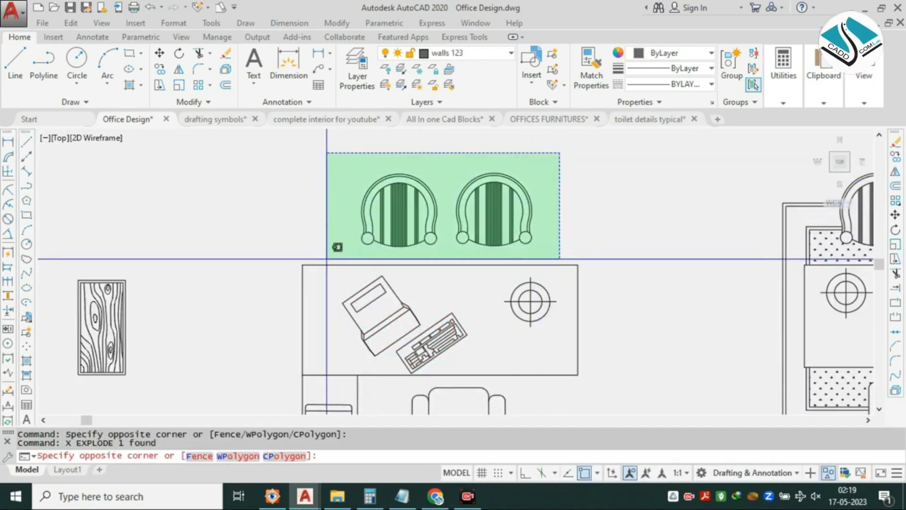
click(338, 247)
click(740, 54)
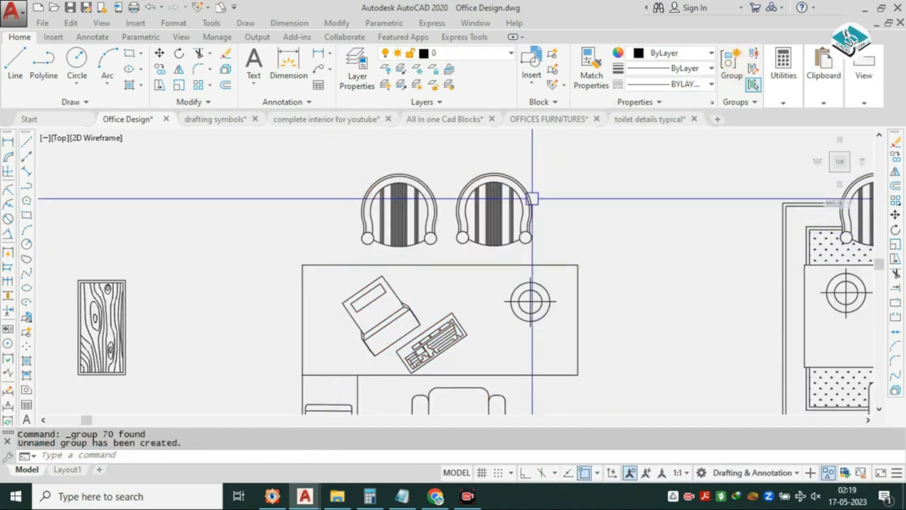
Move the grouped pair of striped chairs from the furniture blocks into the office room below the desk.
click(404, 193)
text(m)
key(Return)
click(443, 194)
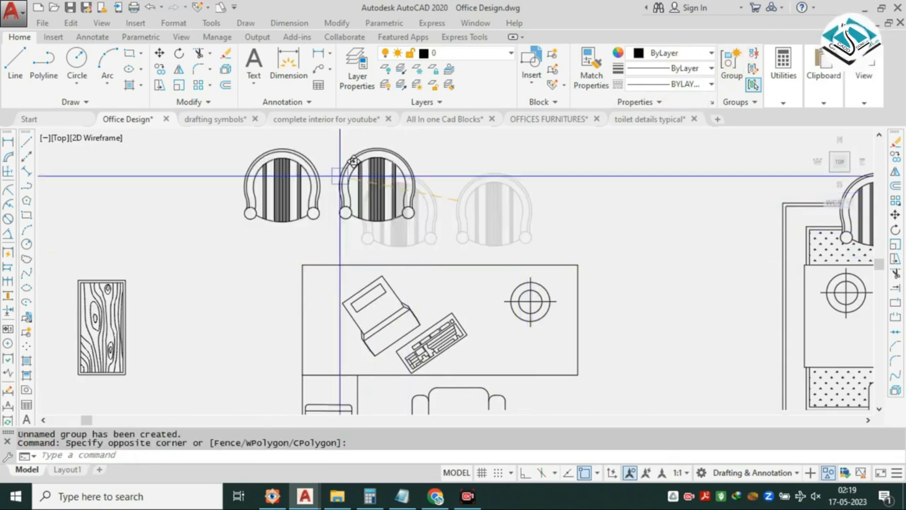
scroll(358, 177, down, 10)
middle_drag(769, 171, 400, 139)
scroll(401, 141, down, 2)
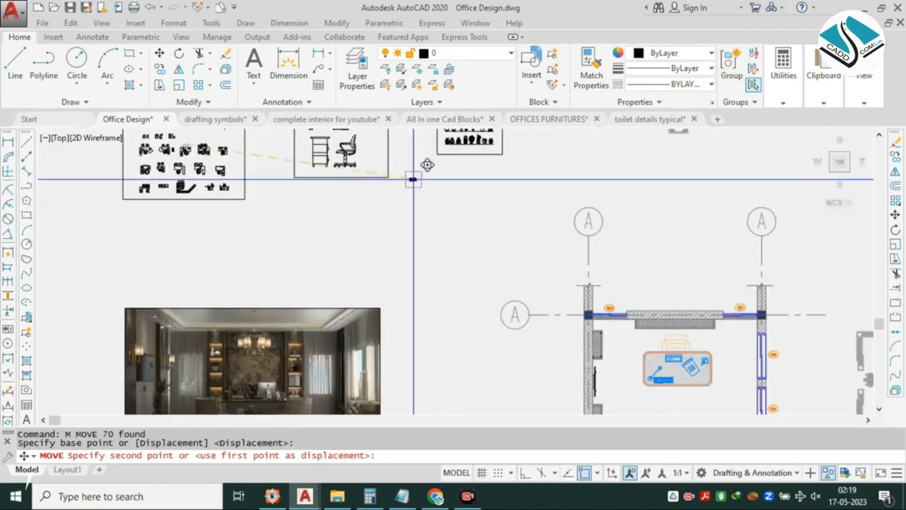
middle_drag(367, 233, 387, 132)
middle_drag(653, 278, 477, 234)
scroll(477, 236, up, 4)
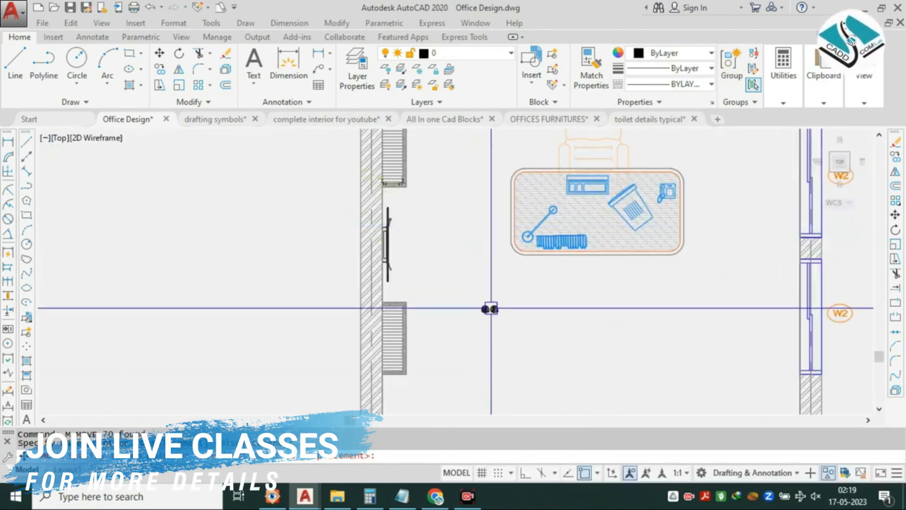
key(Escape)
Scale up the pair of striped visitor chairs to suit the office desk.
click(524, 294)
text(s)
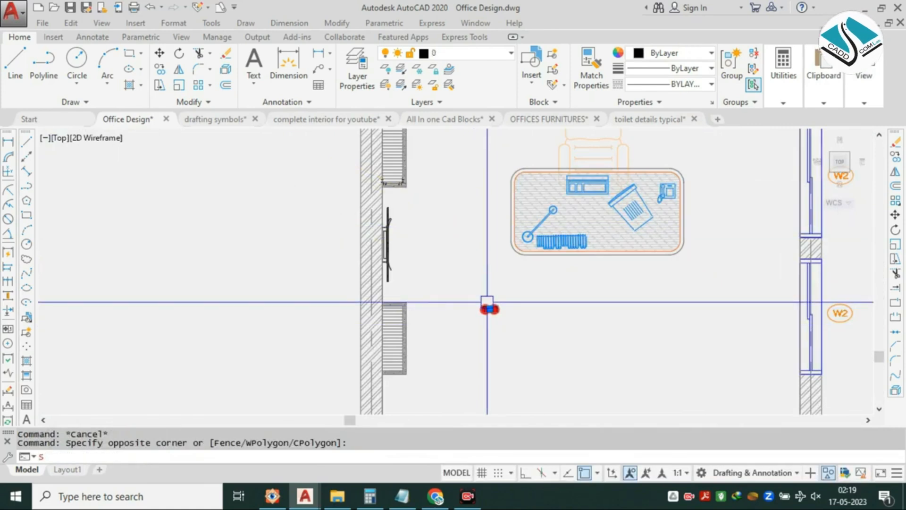
text(c)
key(Return)
click(489, 308)
click(571, 319)
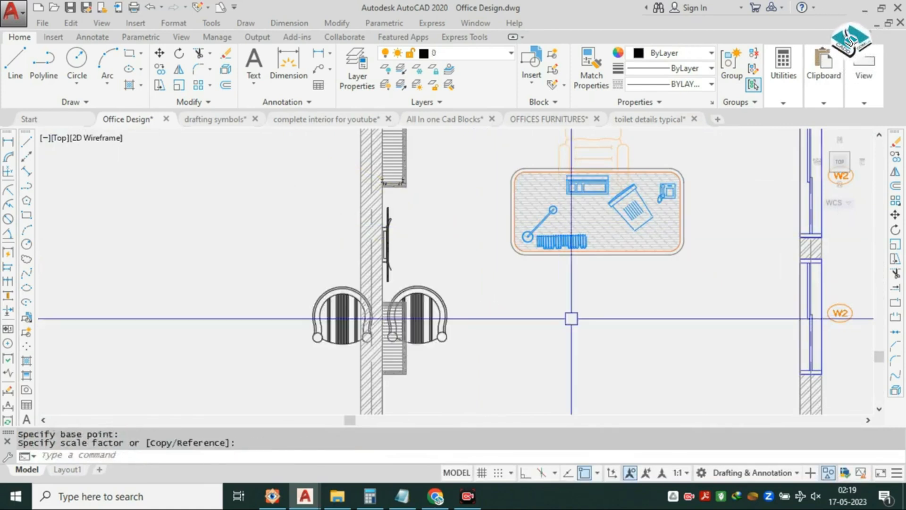
Move the enlarged pair of chairs off the left wall to the open floor below the desk.
click(444, 306)
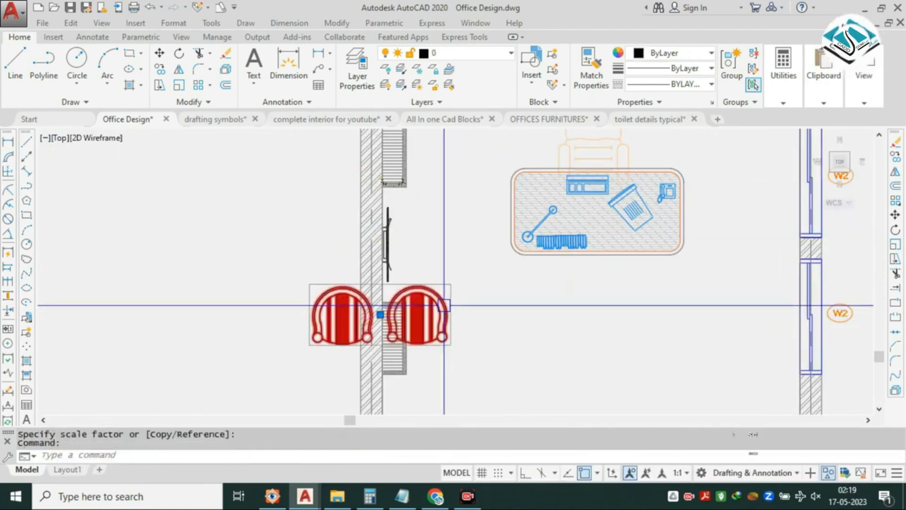
text(m)
key(Return)
click(420, 315)
middle_drag(533, 330, 468, 227)
click(552, 288)
Mirror the grouped pair of striped chairs about a horizontal line between them and the desk, keeping the originals.
click(582, 246)
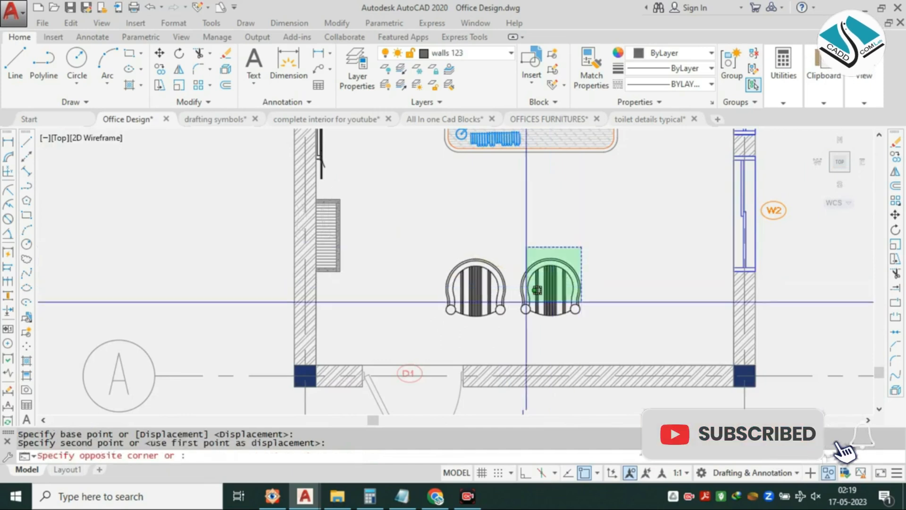
click(528, 295)
text(mi)
key(Return)
click(466, 238)
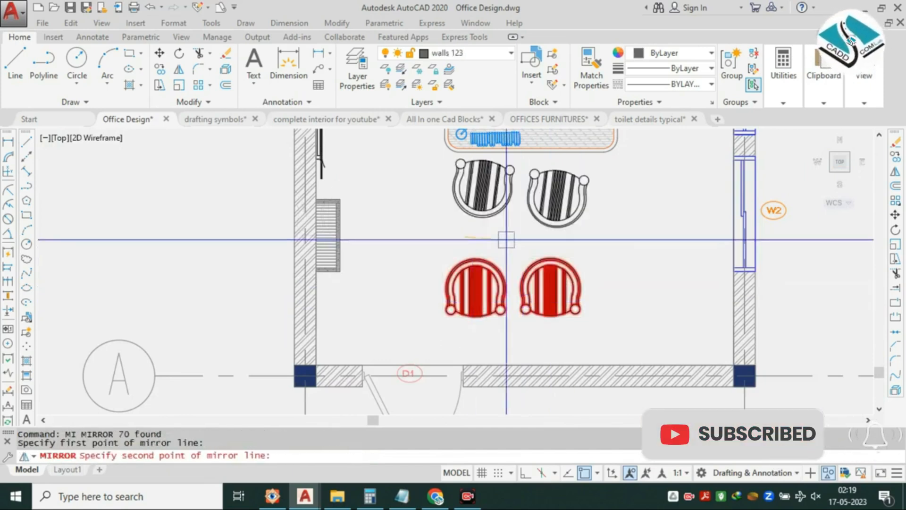
key(F8)
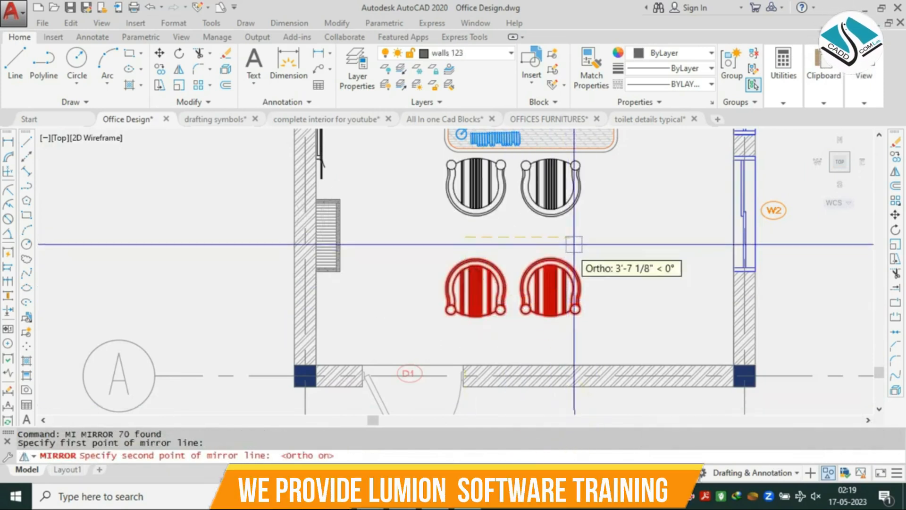
key(Return)
Erase the original pair of striped chairs below the mirrored copy.
click(583, 256)
click(495, 307)
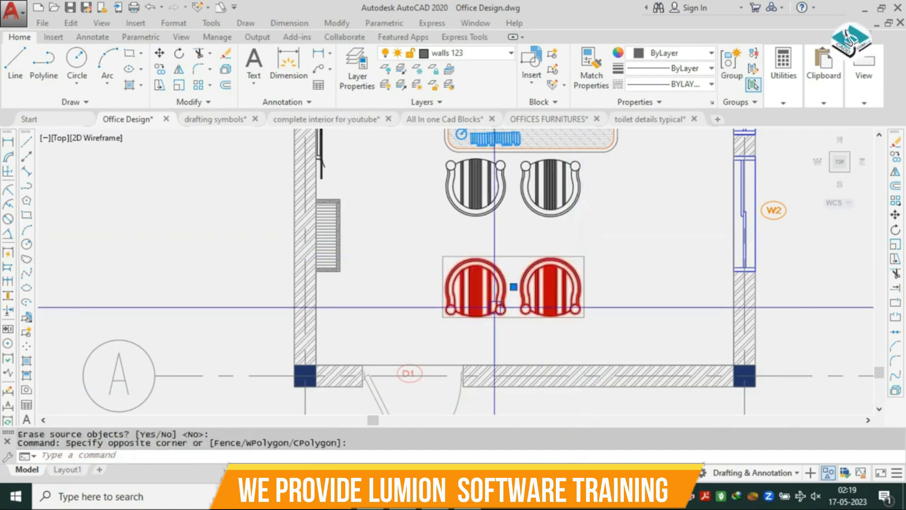
text(e)
key(Return)
Scale the mirrored pair of visitor chairs down slightly to fit the width of the desk.
middle_drag(495, 307, 455, 371)
scroll(485, 222, up, 3)
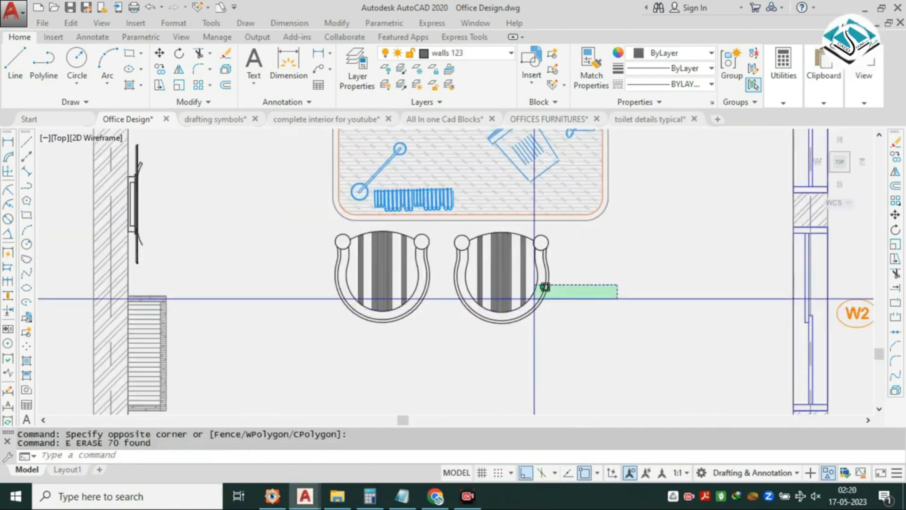
click(545, 287)
scroll(520, 288, down, 3)
scroll(510, 283, up, 3)
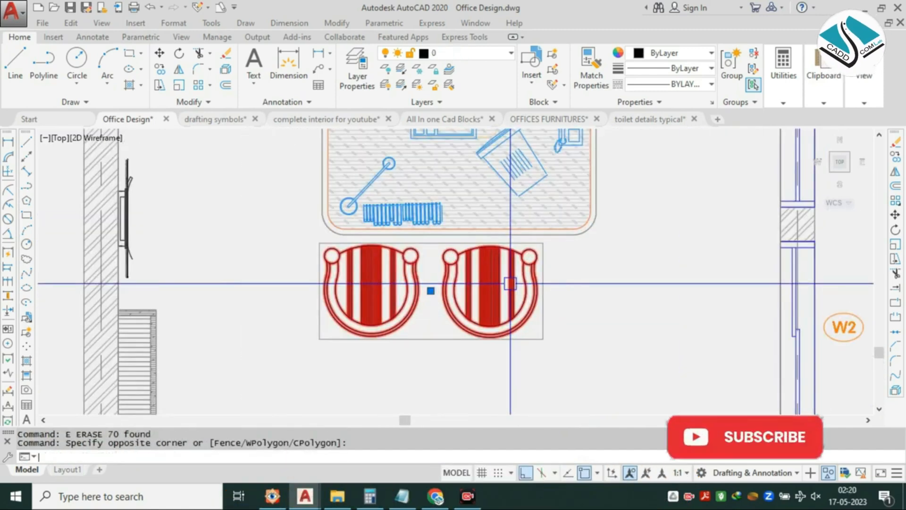
text(sc)
key(Return)
click(513, 316)
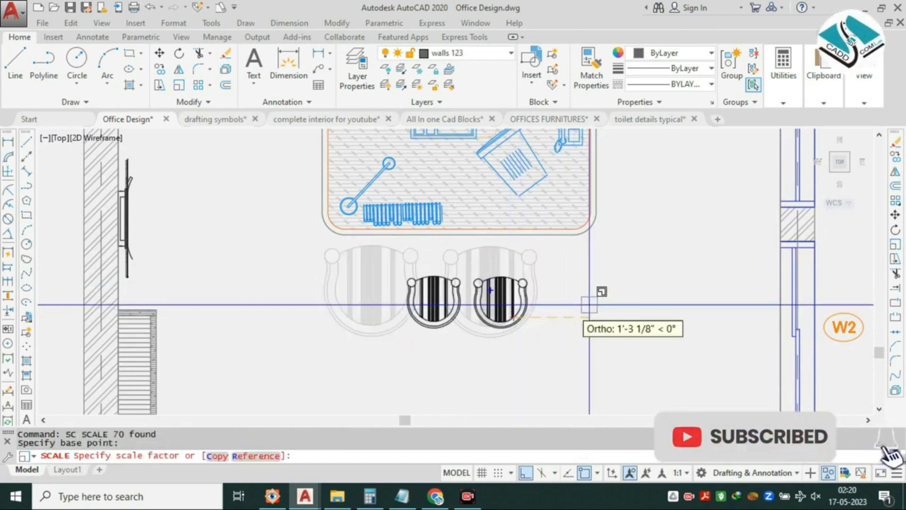
click(610, 298)
Move the pair of visitor chairs to sit close below the desk, roughly centred on it.
click(609, 296)
click(436, 296)
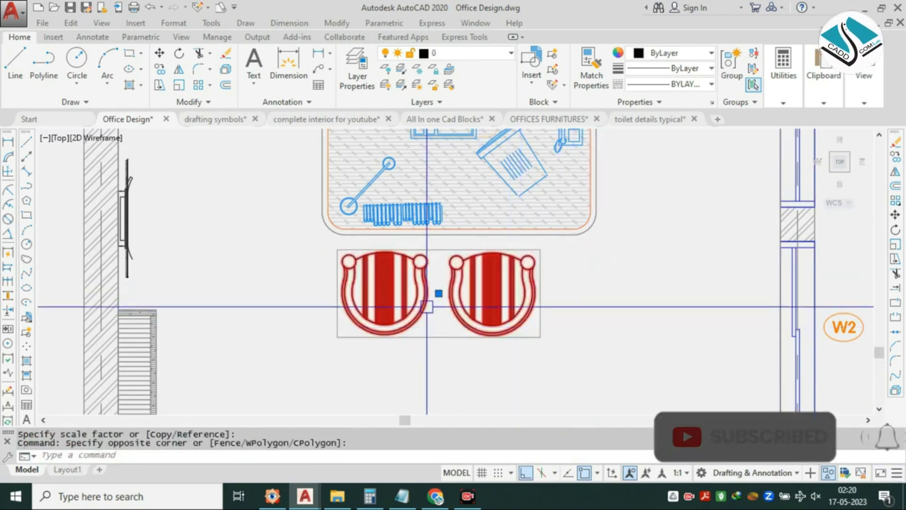
scroll(435, 295, up, 2)
text(m)
key(Return)
click(432, 285)
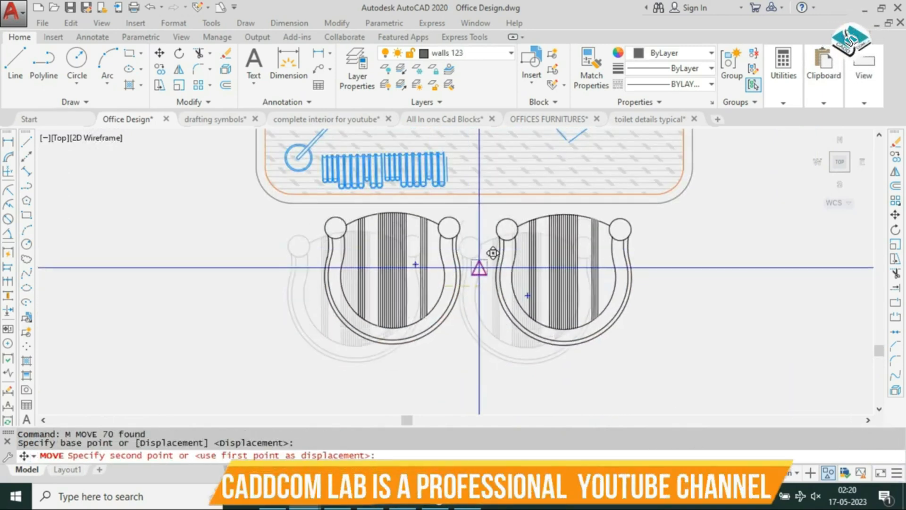
key(F8)
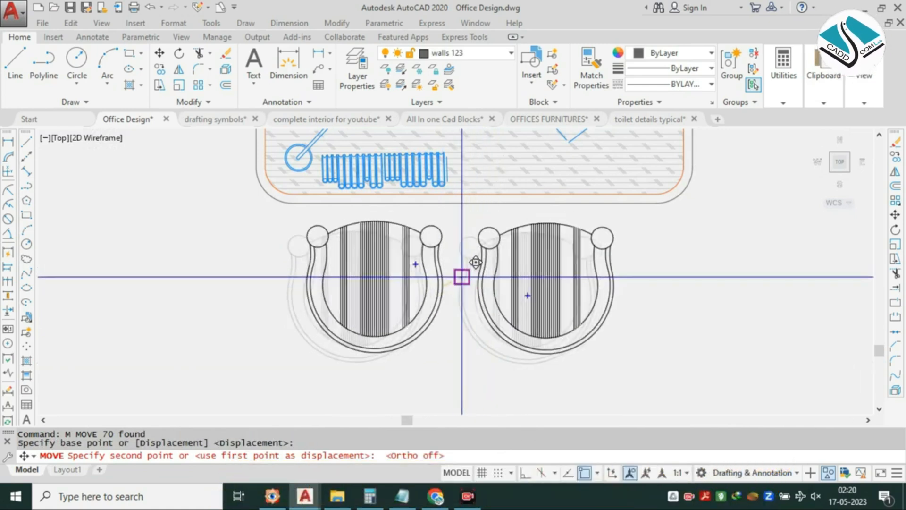
click(462, 278)
click(523, 275)
key(Escape)
Match the visitor chairs' properties to those of the orange executive chair behind the desk.
scroll(529, 290, down, 4)
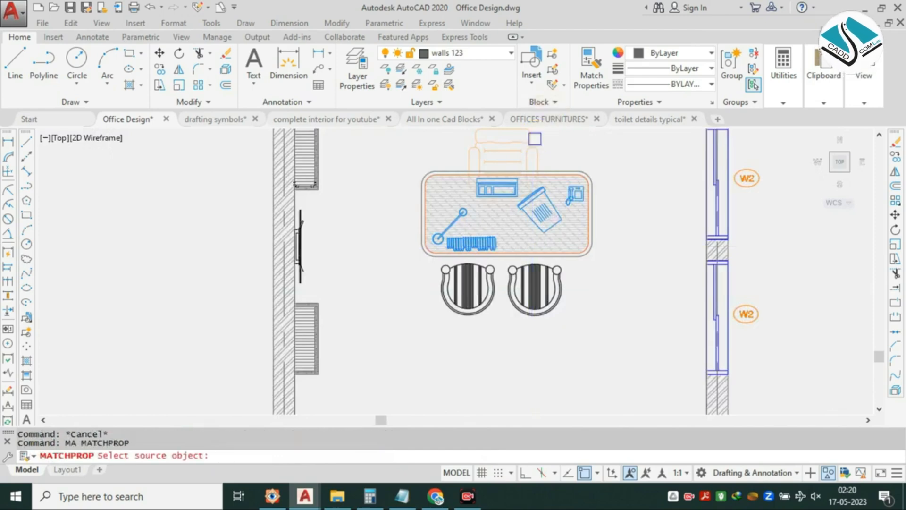
scroll(535, 139, up, 2)
click(544, 337)
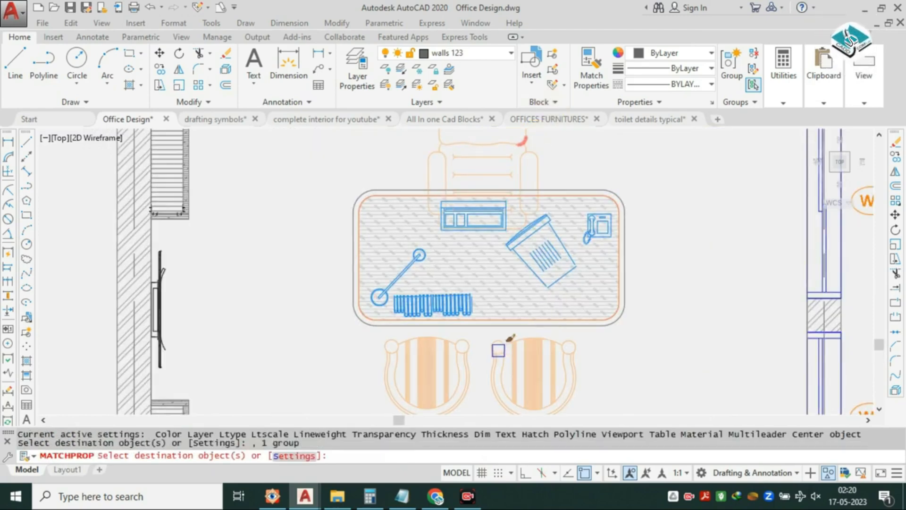
key(Escape)
Examine the seating and coffee table arrangement in the reference office render.
scroll(546, 267, down, 4)
scroll(549, 240, up, 2)
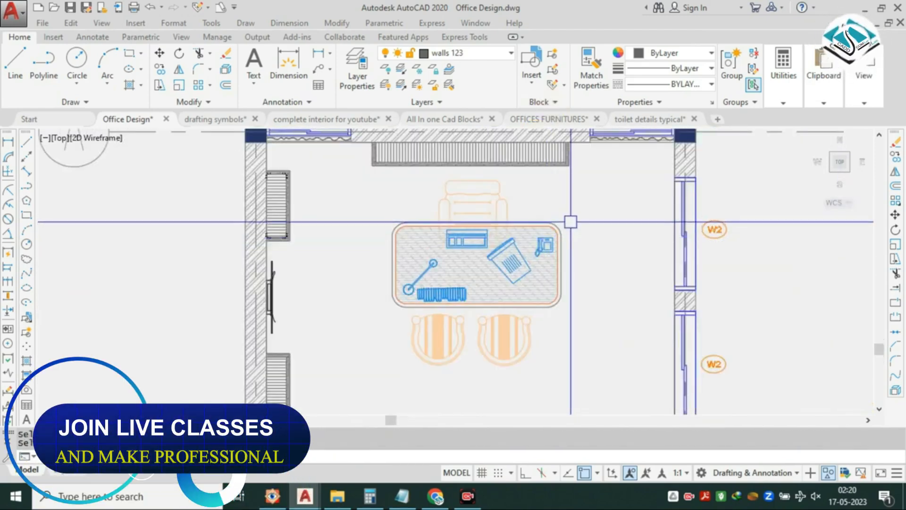
scroll(571, 221, down, 4)
scroll(397, 243, down, 2)
scroll(245, 267, down, 2)
middle_drag(245, 267, 550, 185)
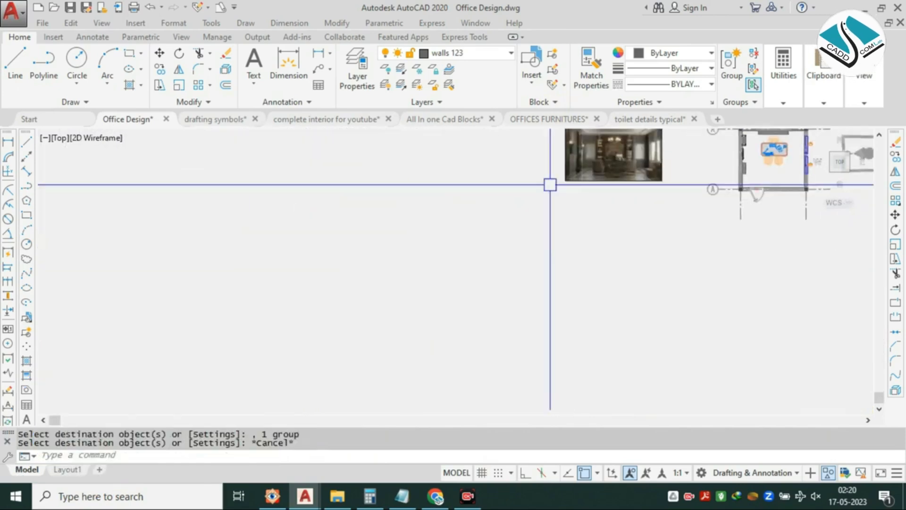
scroll(547, 185, down, 4)
scroll(586, 142, up, 10)
middle_drag(519, 326, 501, 150)
scroll(494, 318, up, 5)
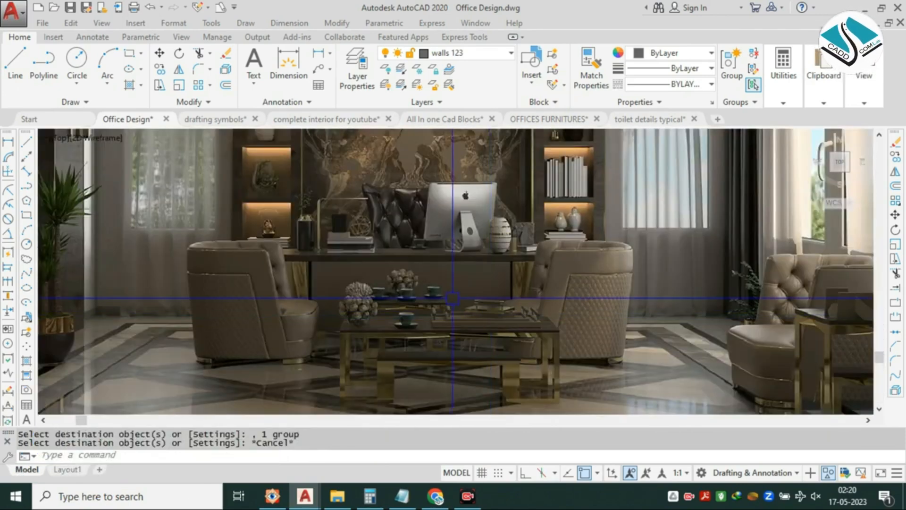
Look through the block sheets and interior reception drawings for a sofa seating set.
scroll(447, 279, down, 12)
scroll(449, 175, up, 11)
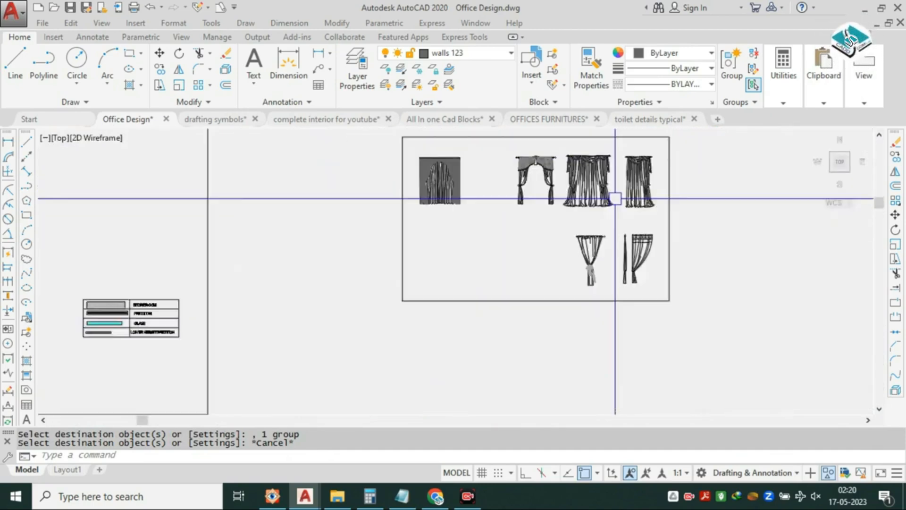
middle_drag(657, 239, 265, 162)
scroll(602, 187, up, 4)
middle_drag(637, 141, 508, 179)
scroll(492, 217, up, 2)
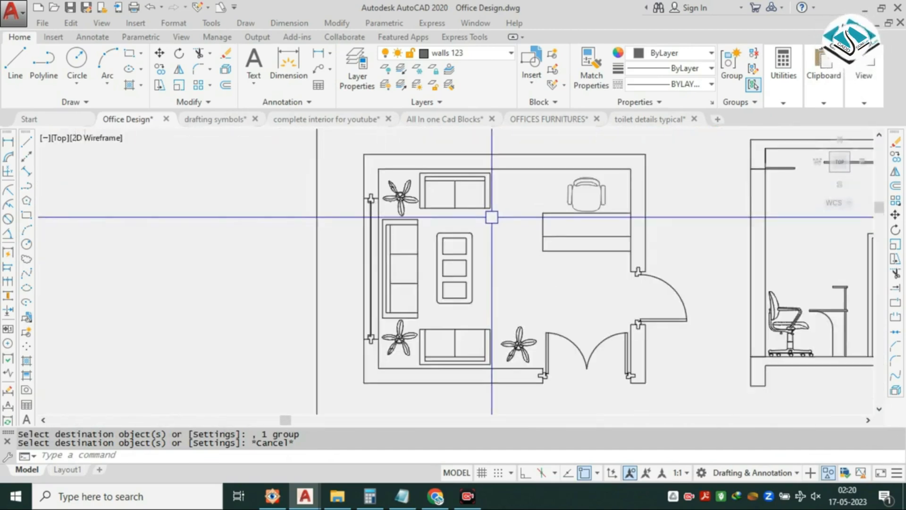
middle_drag(436, 263, 232, 217)
scroll(231, 217, down, 2)
scroll(312, 257, down, 2)
mouse_move(312, 257)
middle_down()
mouse_move(320, 257)
mouse_move(319, 156)
middle_up()
middle_drag(329, 201, 181, 223)
scroll(213, 237, down, 2)
middle_drag(553, 213, 239, 222)
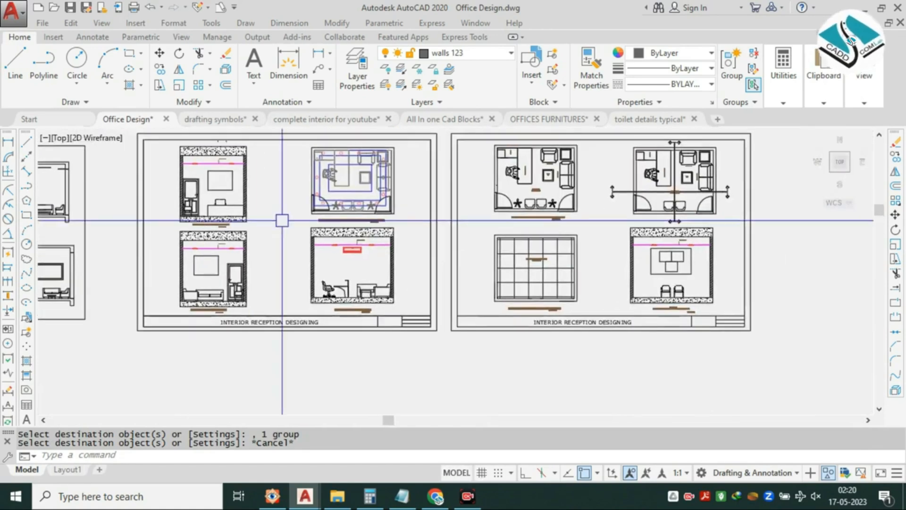
scroll(672, 162, up, 4)
mouse_move(746, 157)
middle_down()
mouse_move(577, 166)
mouse_move(511, 212)
middle_up()
scroll(590, 163, up, 2)
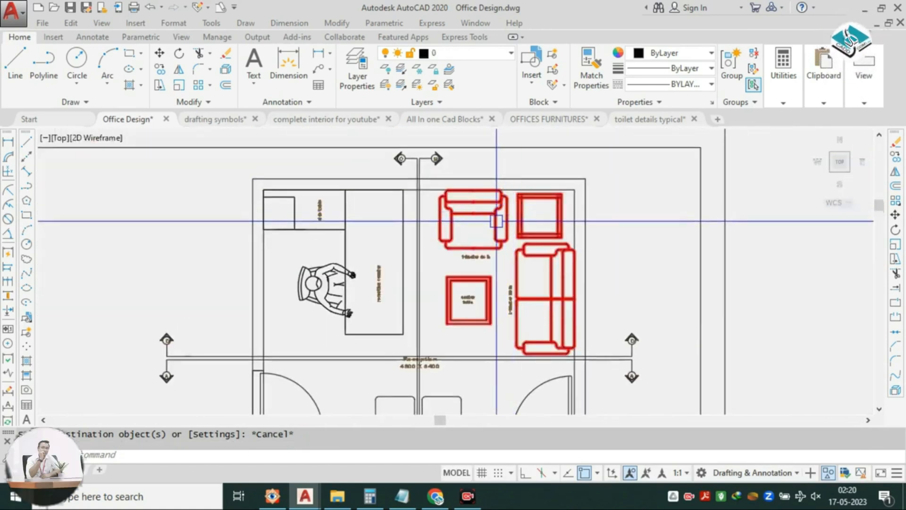
Move the sofa, armchair and table set from the reception plan into the office room beside window W2.
click(497, 221)
text(m)
key(space)
click(487, 246)
scroll(472, 175, down, 10)
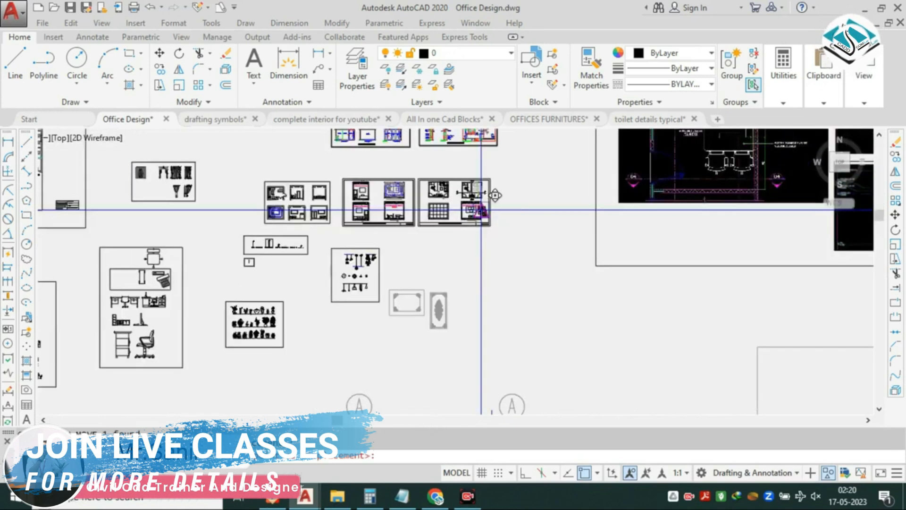
middle_drag(480, 269, 468, 156)
middle_drag(427, 410, 396, 208)
scroll(445, 245, up, 2)
scroll(445, 245, up, 3)
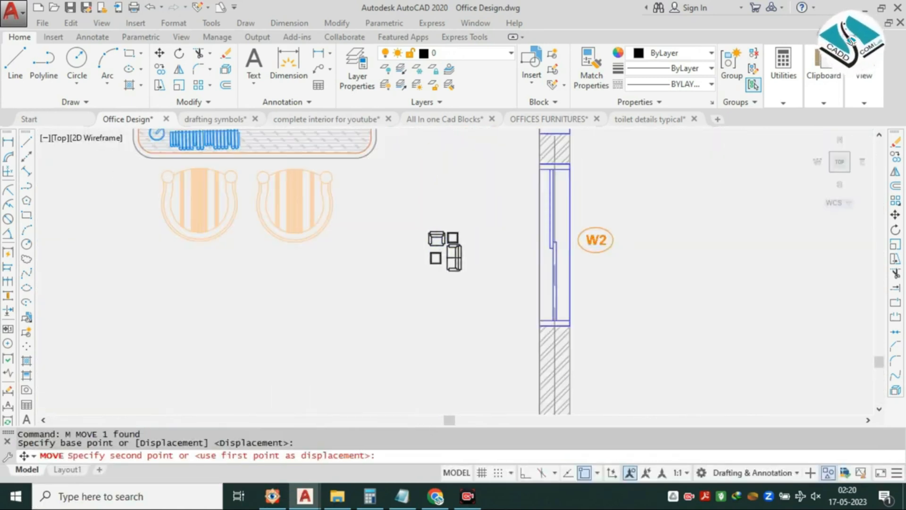
click(445, 245)
Scale up the sofa set to suit the size of the office room.
click(459, 209)
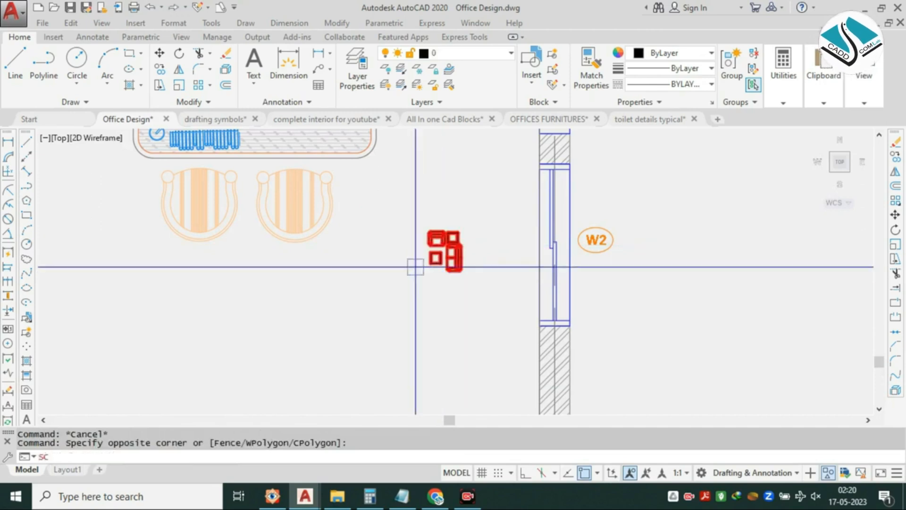
key(Return)
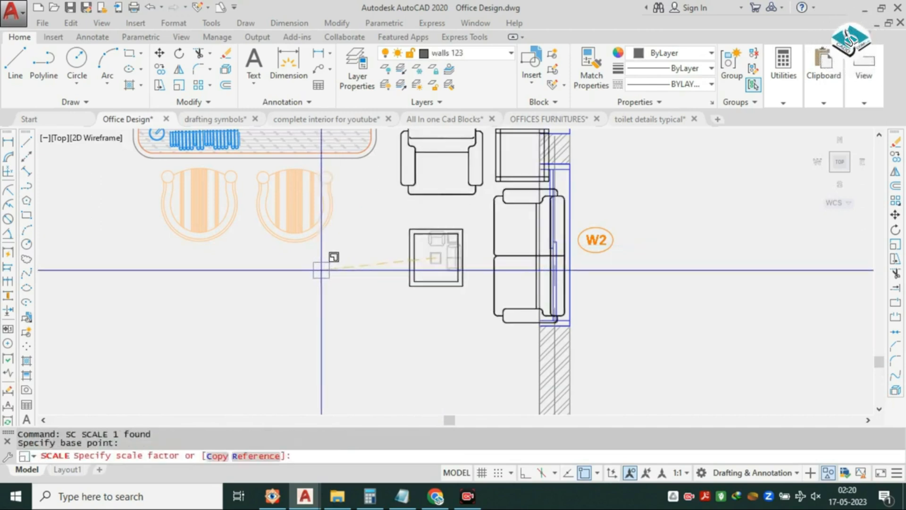
click(322, 267)
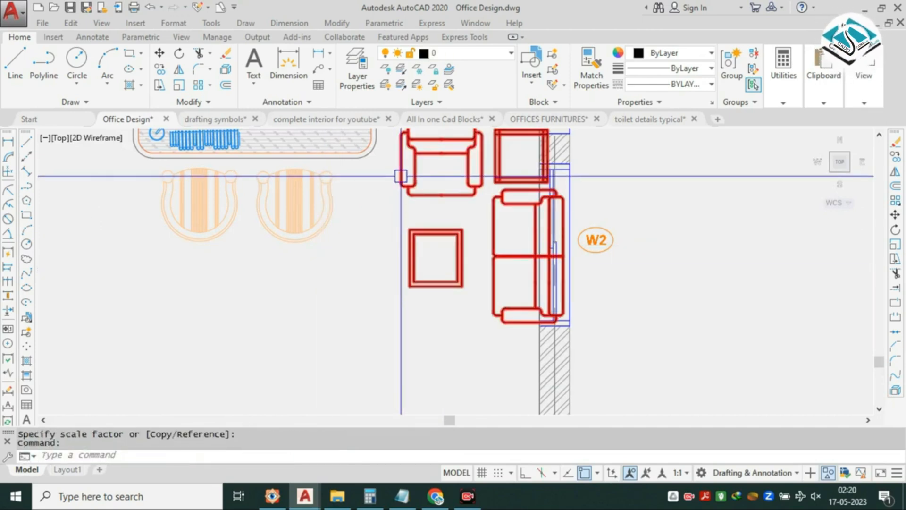
Move the enlarged sofa set off the window wall into the room's lower corner, opposite door D1.
text(M)
key(Return)
click(476, 183)
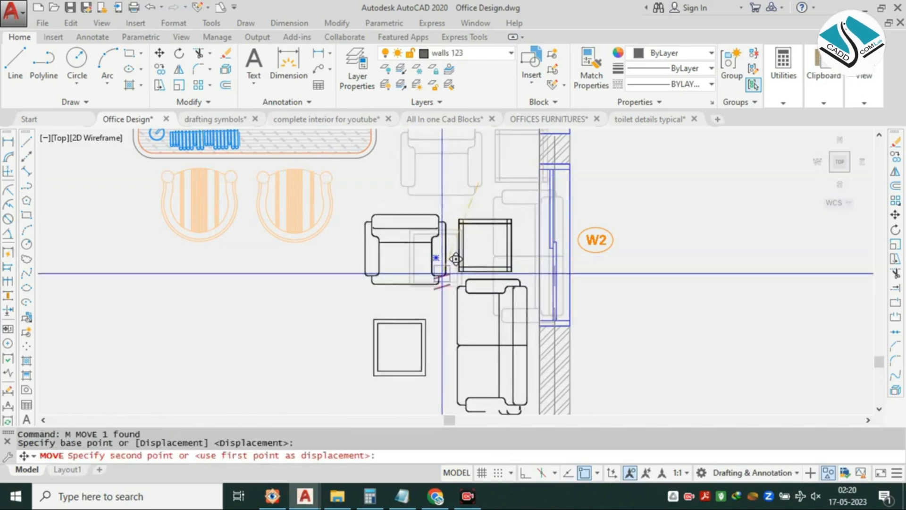
middle_drag(449, 290, 427, 188)
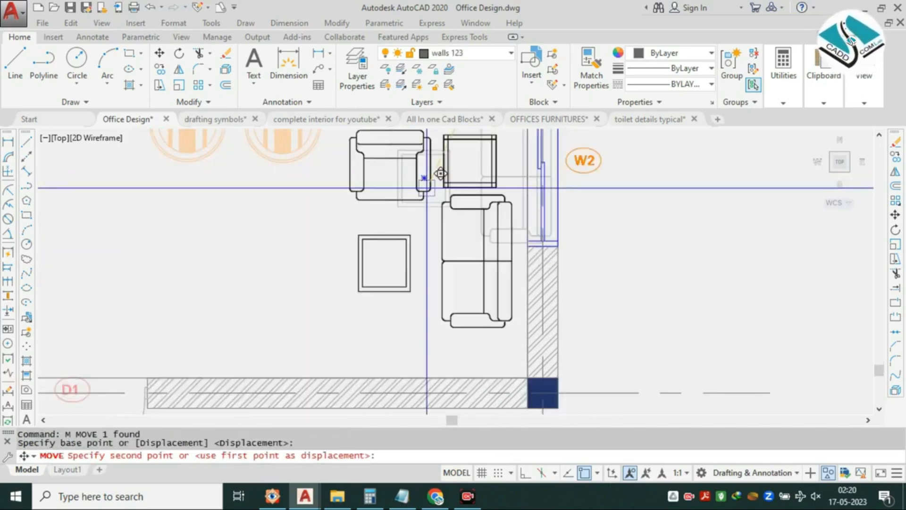
click(435, 185)
scroll(437, 192, down, 3)
scroll(472, 215, up, 3)
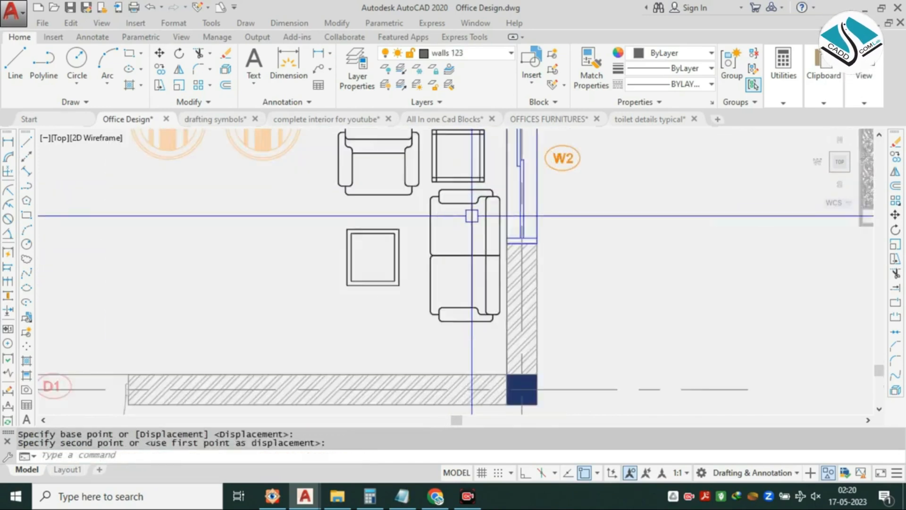
Measure the two-seater sofa's length with a linear dimension, without placing it.
click(289, 22)
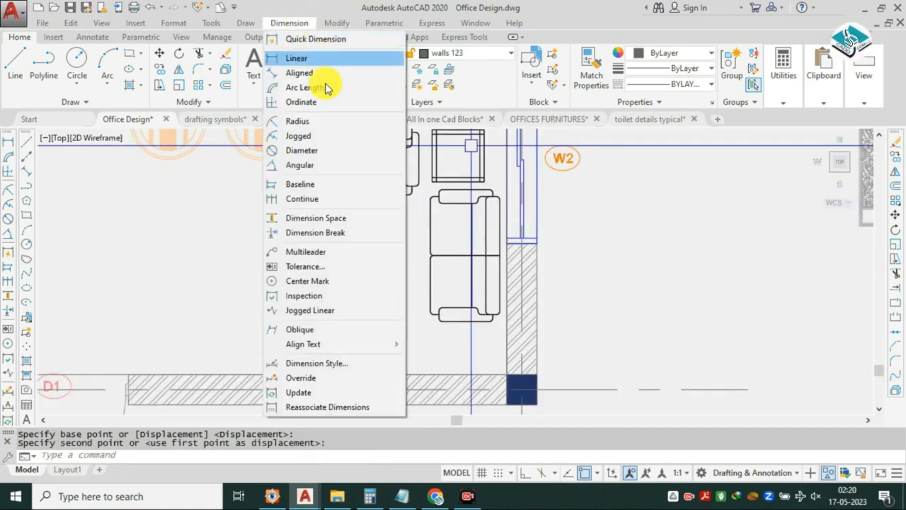
click(296, 58)
scroll(449, 214, up, 4)
click(470, 150)
scroll(470, 150, down, 4)
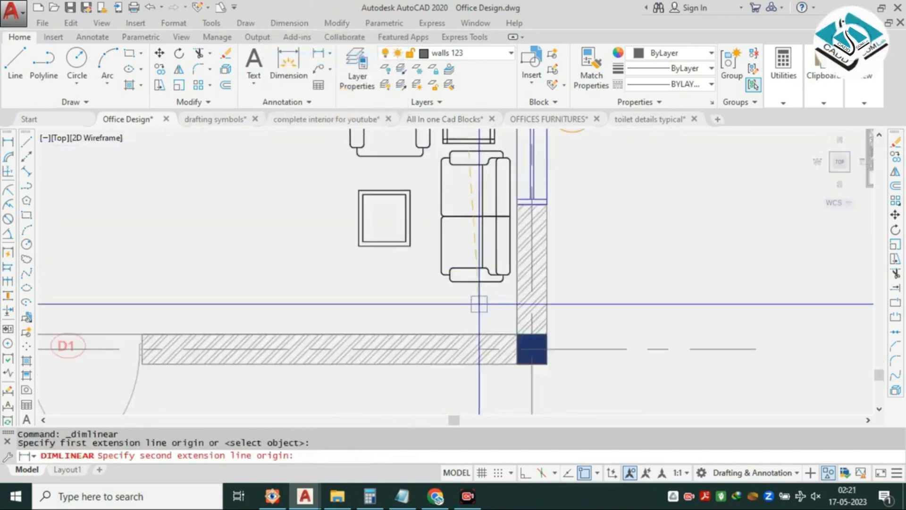
click(469, 282)
scroll(459, 216, up, 4)
key(Escape)
scroll(453, 215, down, 2)
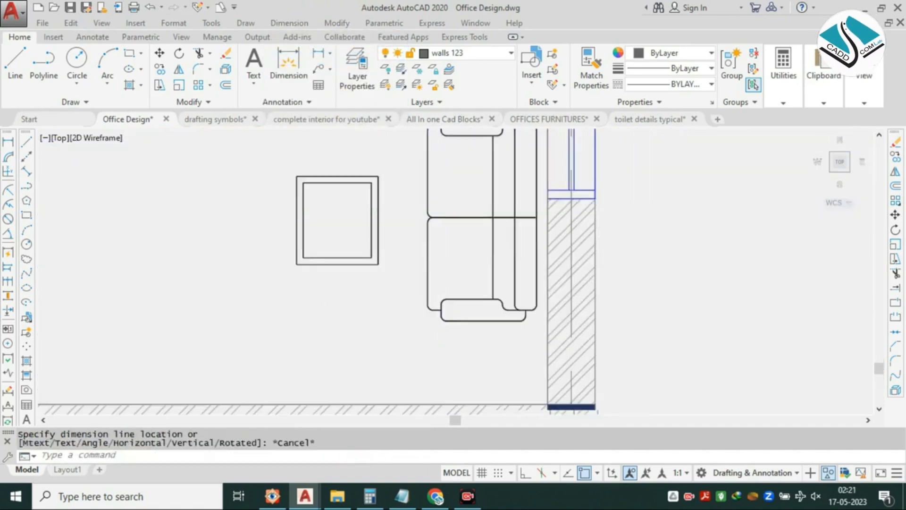
Measure the armchair's overall width with a linear dimension, without placing it.
middle_drag(423, 176, 438, 306)
key(Escape)
scroll(345, 230, up, 2)
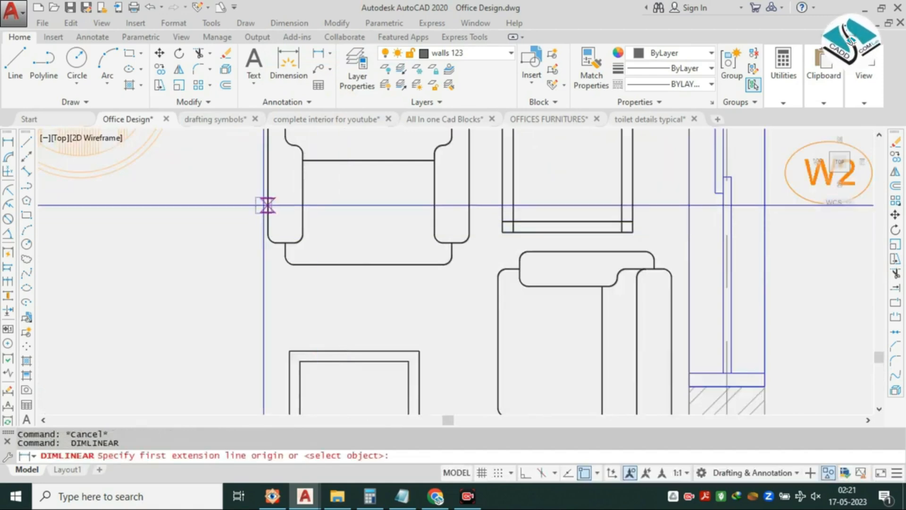
click(469, 198)
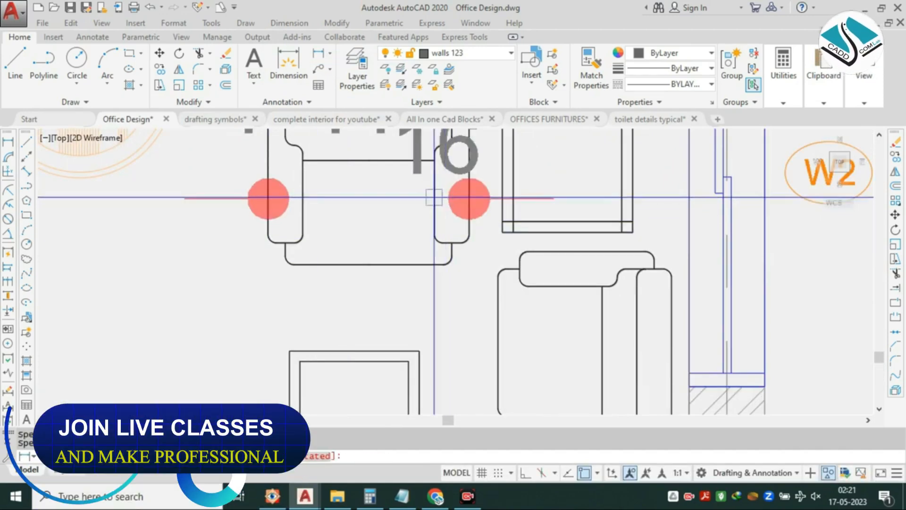
scroll(387, 217, down, 2)
scroll(387, 218, down, 3)
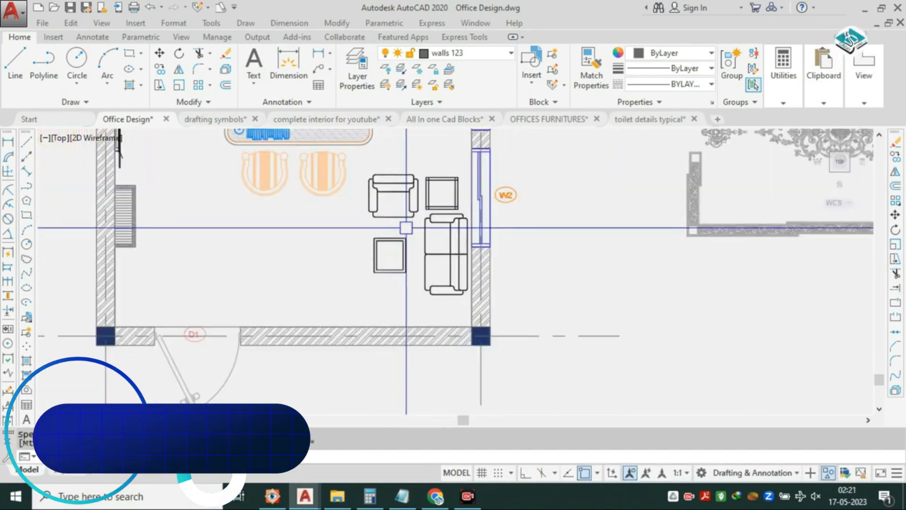
key(Escape)
Move the two visitor chairs up so their backs tuck slightly under the desk's lower edge.
middle_drag(387, 189, 434, 263)
scroll(405, 248, up, 2)
click(375, 234)
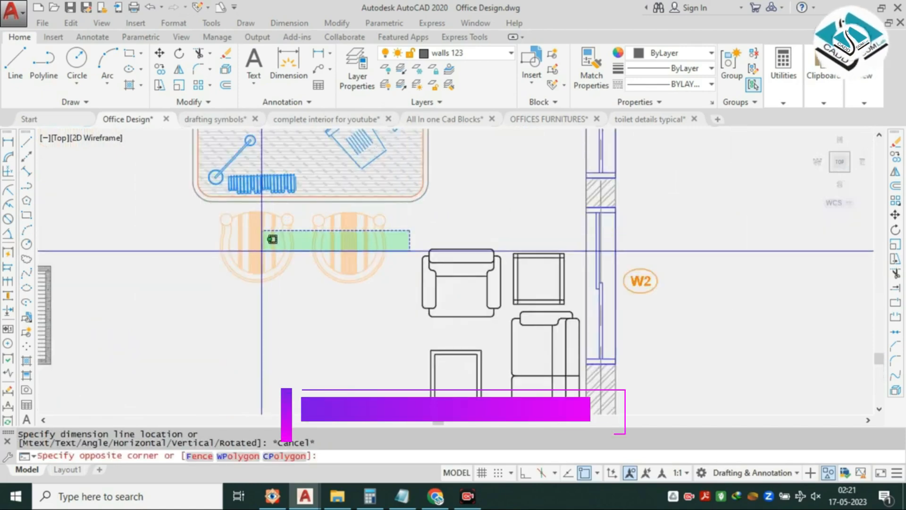
click(267, 248)
text(m)
key(Return)
scroll(314, 201, up, 4)
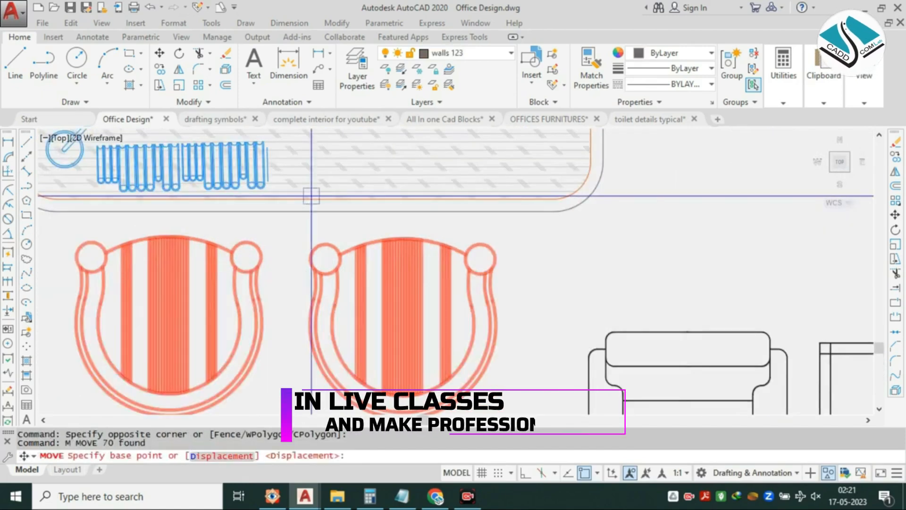
click(296, 197)
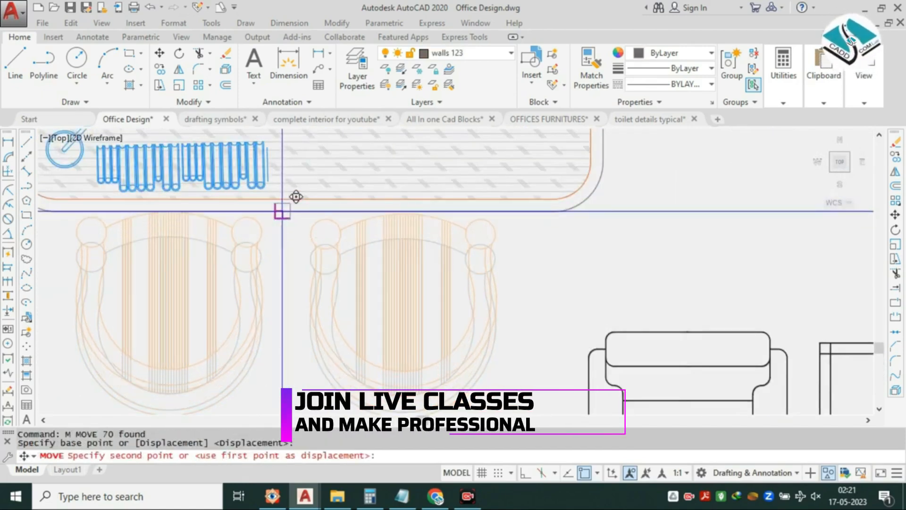
click(291, 196)
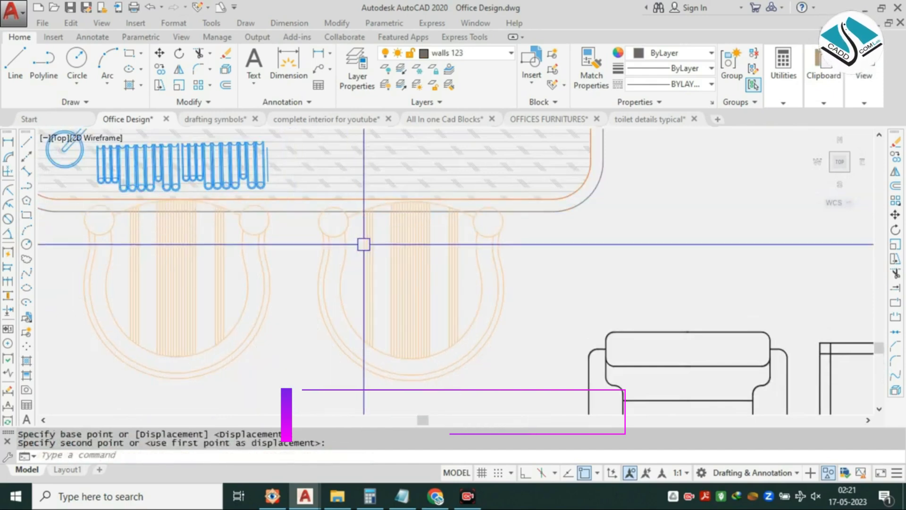
Send the two visitor chairs behind the desk in the draw order.
scroll(364, 244, down, 4)
scroll(427, 260, up, 4)
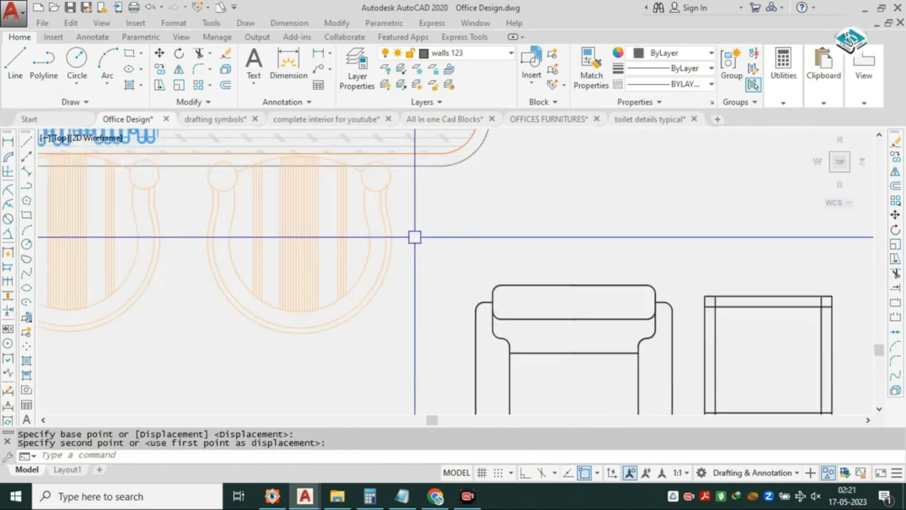
middle_drag(414, 237, 532, 228)
click(532, 224)
click(224, 248)
right_click(230, 248)
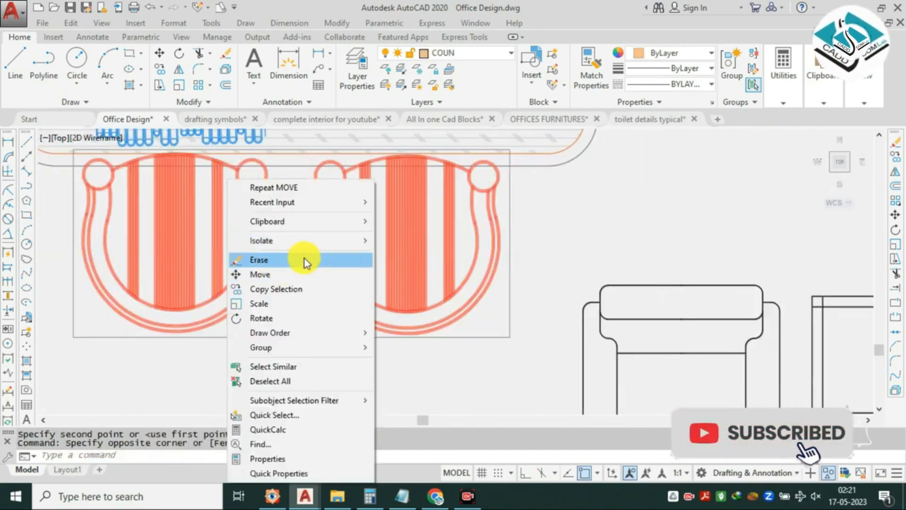
click(417, 349)
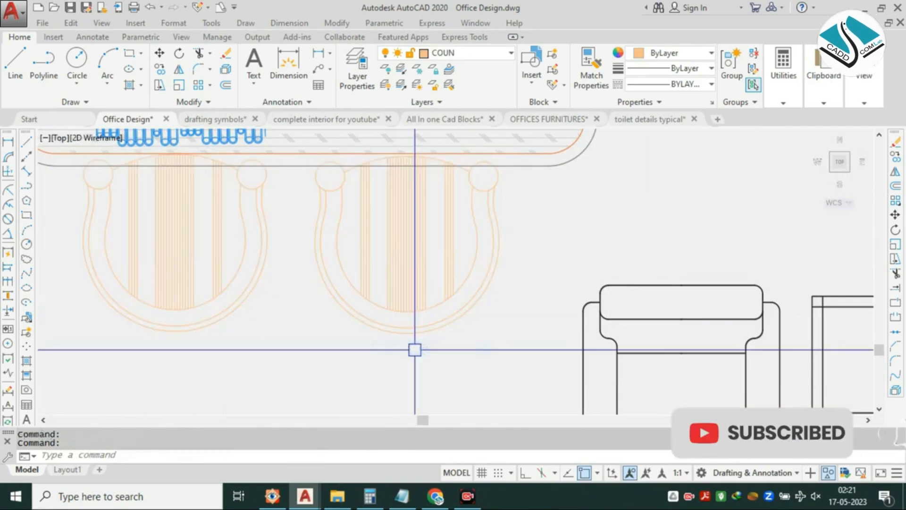
Move the desk together with its accessories, executive chair and visitor chairs slightly up towards the wall cabinet.
scroll(359, 206, down, 3)
scroll(359, 206, up, 1)
scroll(359, 206, down, 1)
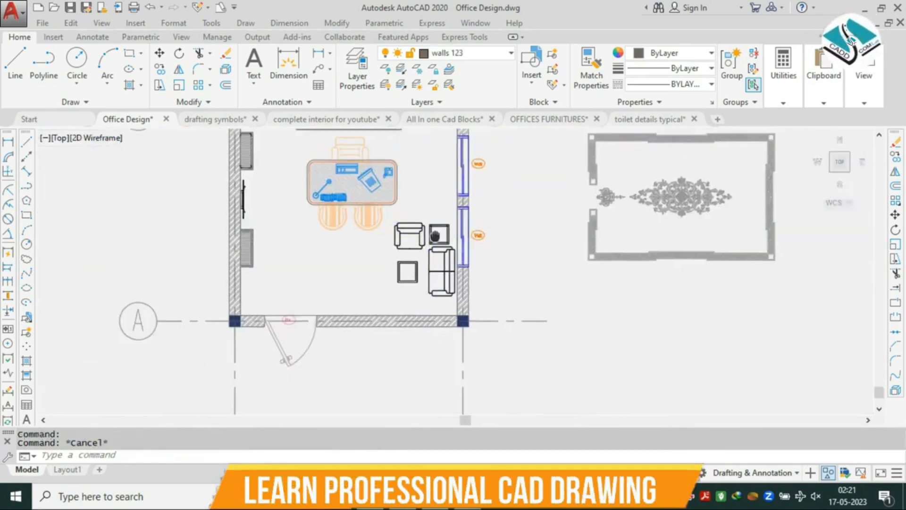
middle_drag(358, 206, 362, 222)
scroll(422, 238, up, 2)
drag(433, 170, 306, 269)
scroll(361, 153, up, 4)
text(m)
key(Return)
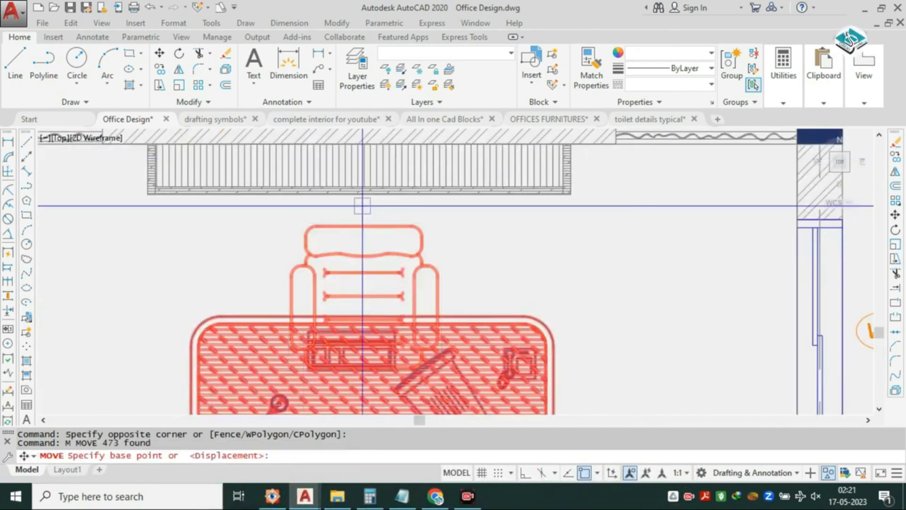
click(364, 234)
click(364, 217)
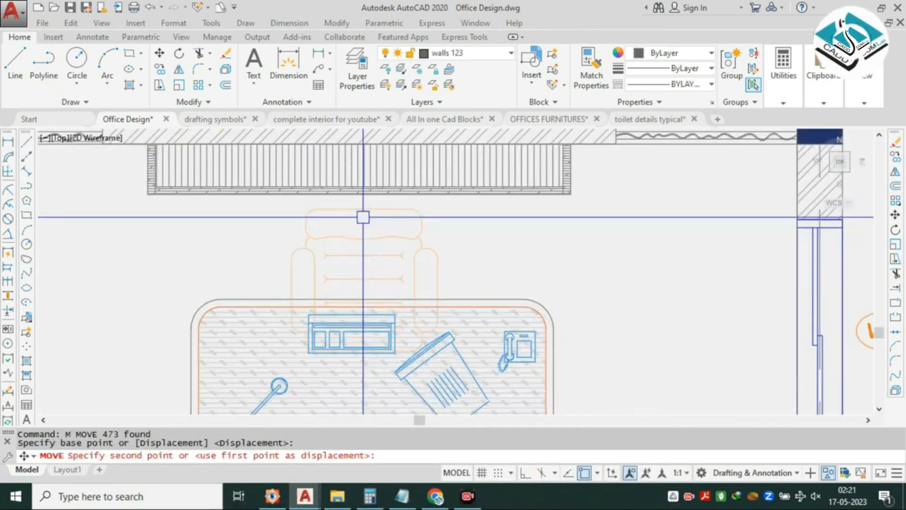
Explode the sofa set and erase the square side table between the armchair and window W2.
scroll(372, 182, down, 4)
scroll(432, 272, up, 2)
scroll(399, 204, down, 3)
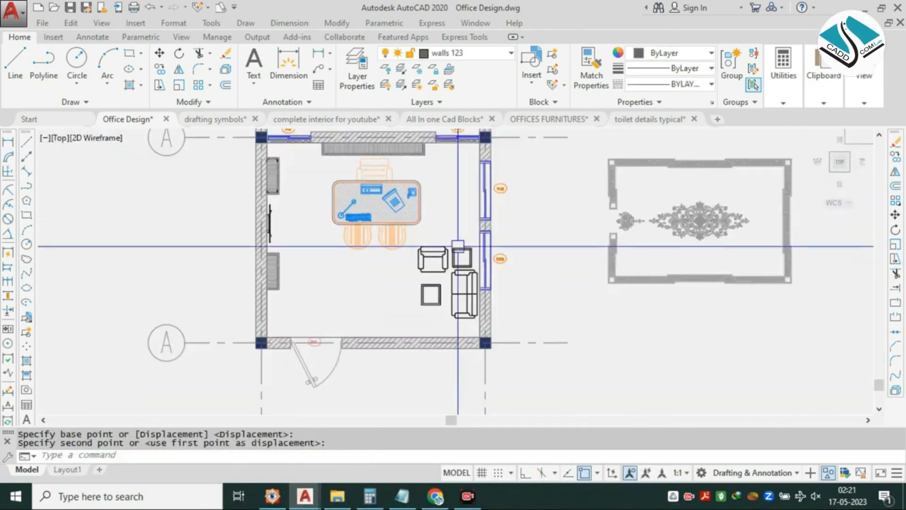
scroll(119, 265, up, 5)
scroll(513, 235, down, 5)
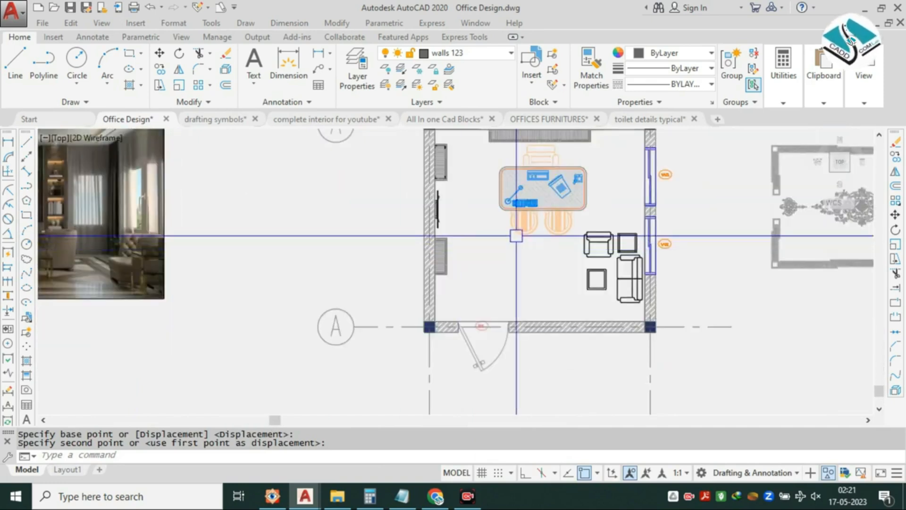
scroll(437, 206, up, 4)
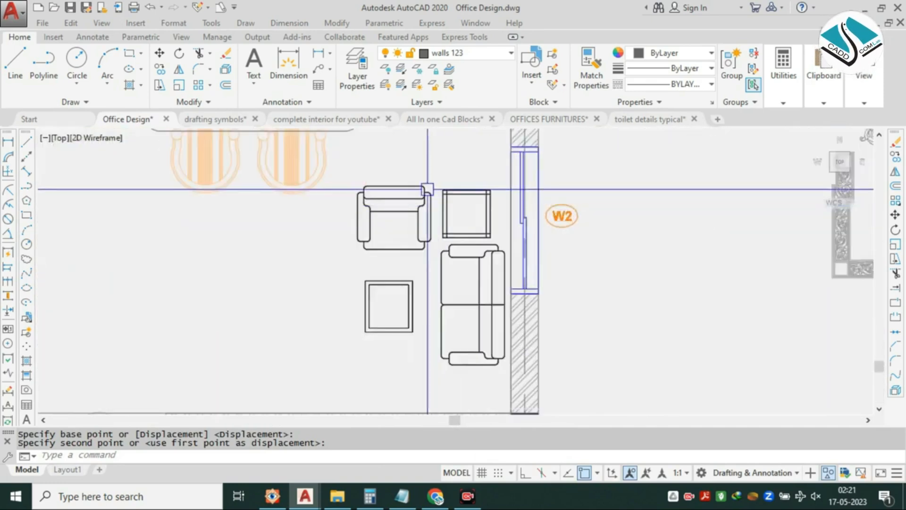
click(422, 190)
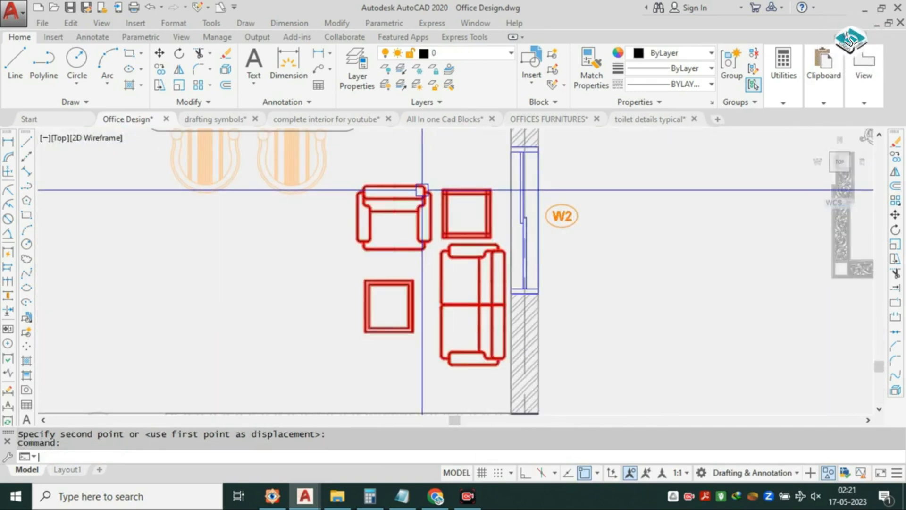
text(x)
key(Return)
scroll(503, 200, up, 2)
click(501, 168)
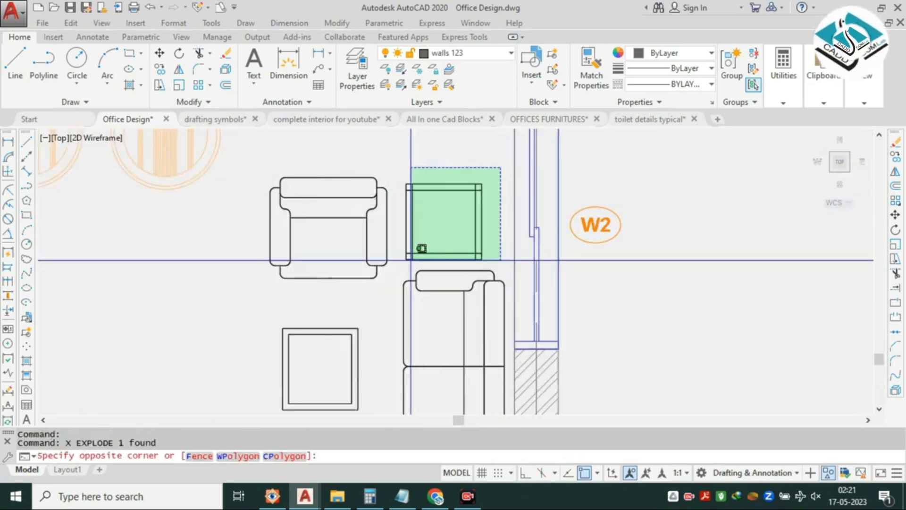
click(406, 259)
text(e)
key(Return)
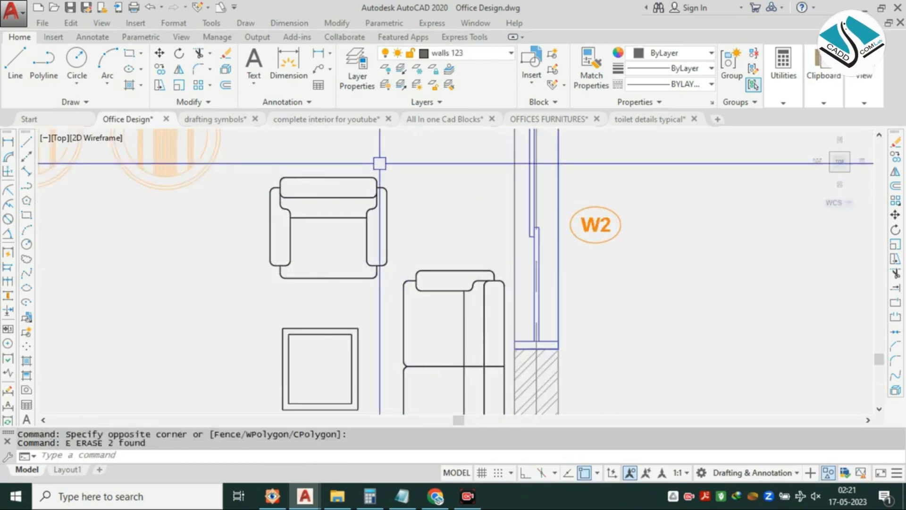
Combine the armchair's parts into one group.
click(386, 159)
click(318, 293)
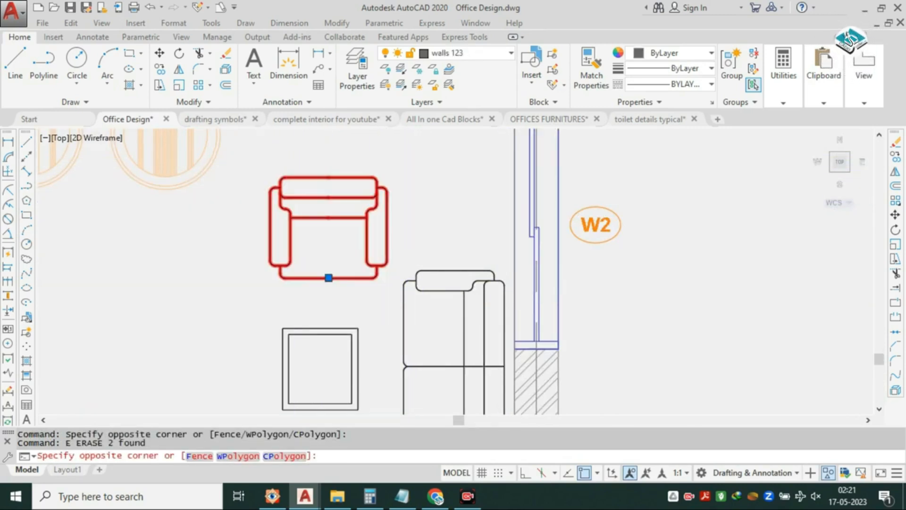
click(738, 66)
click(388, 145)
click(337, 206)
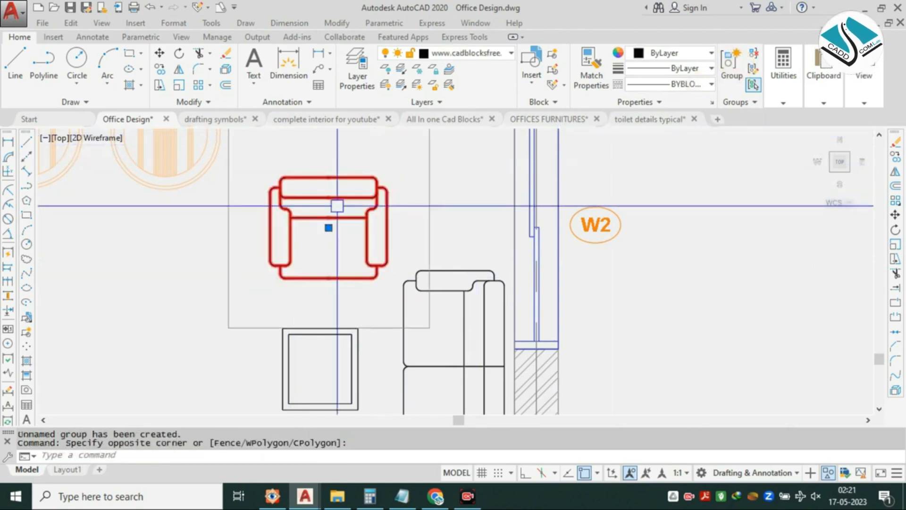
key(Escape)
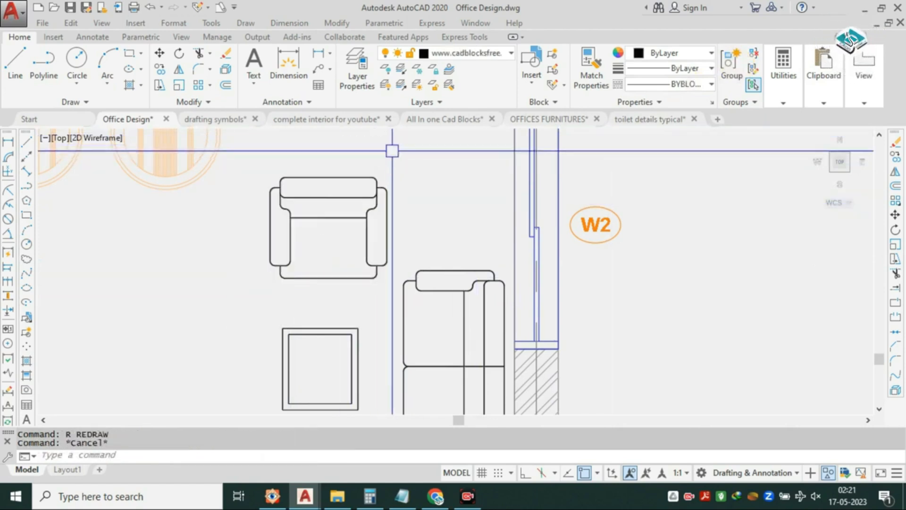
Rotate the armchair a quarter turn clockwise with Ortho on, so its back faces the window wall.
click(334, 220)
text(R)
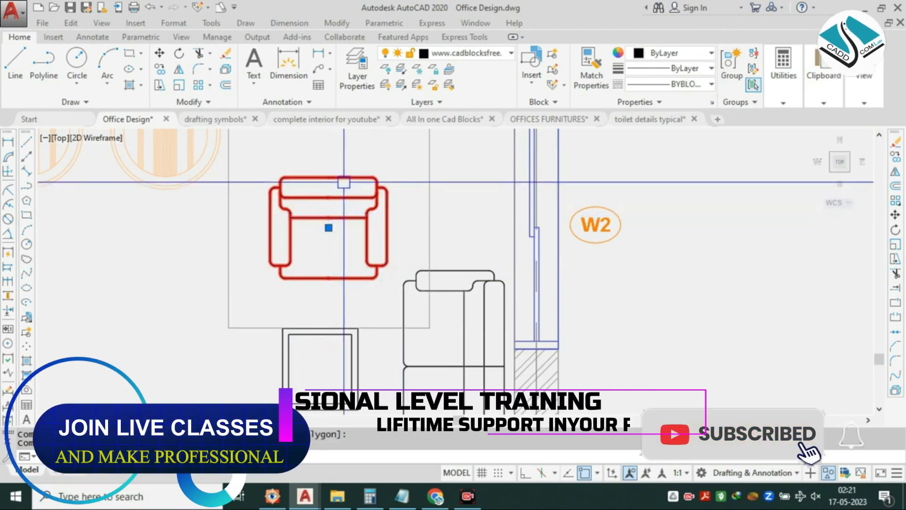
key(Return)
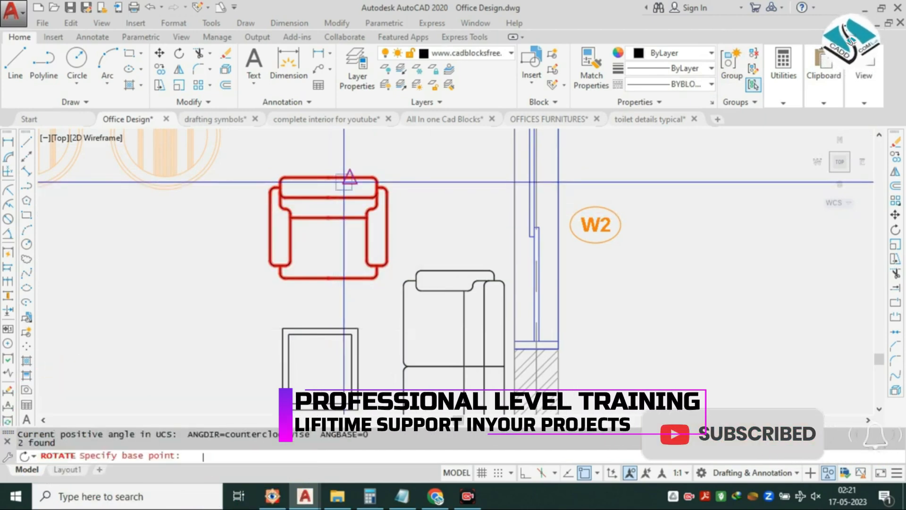
click(380, 197)
key(F8)
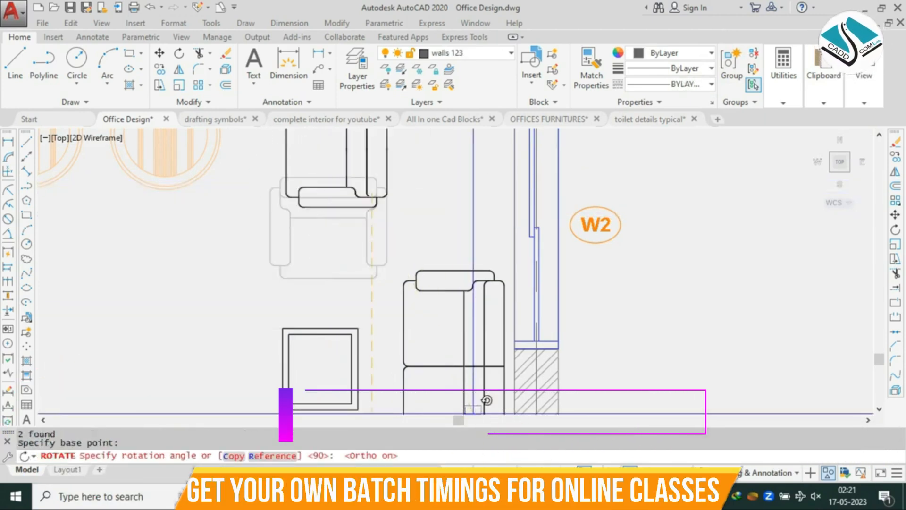
click(378, 288)
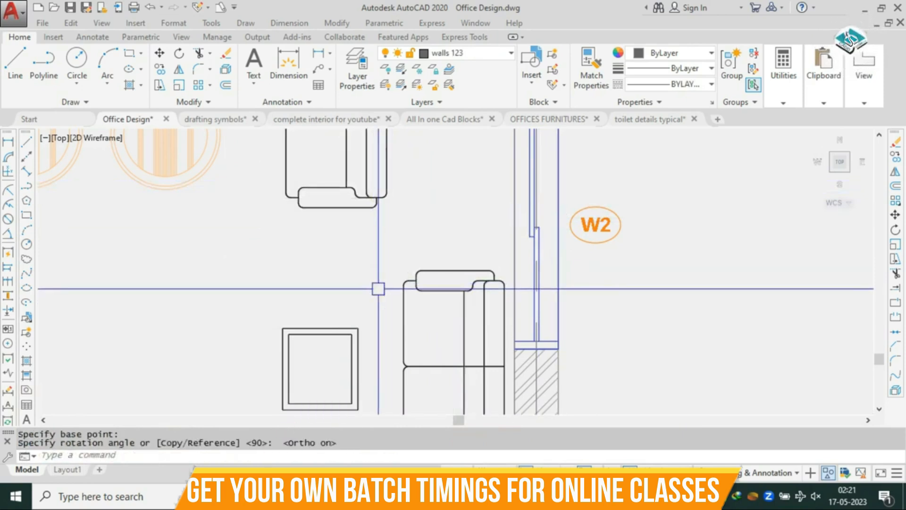
Move the rotated armchair directly above the two-seater sofa, in line with it along the window wall.
scroll(378, 287, down, 1)
scroll(394, 199, up, 1)
click(394, 199)
click(315, 242)
click(334, 236)
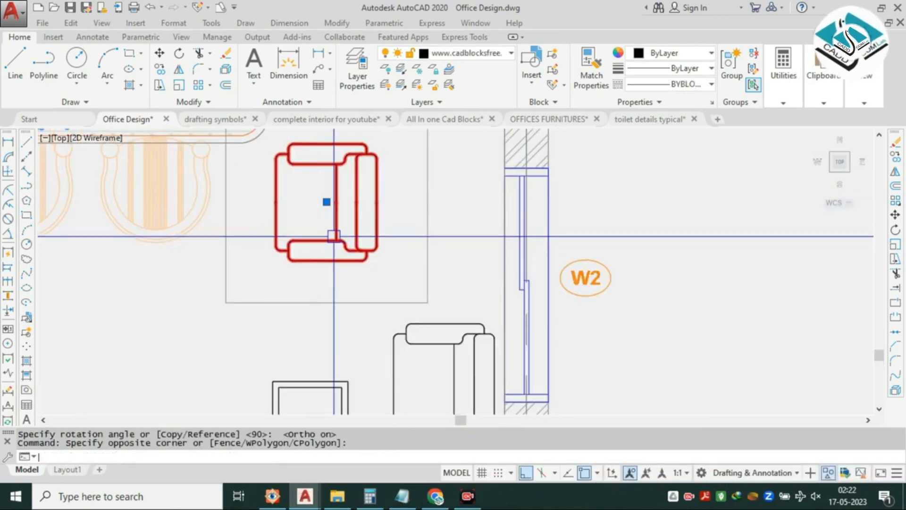
text(m)
key(Return)
click(338, 245)
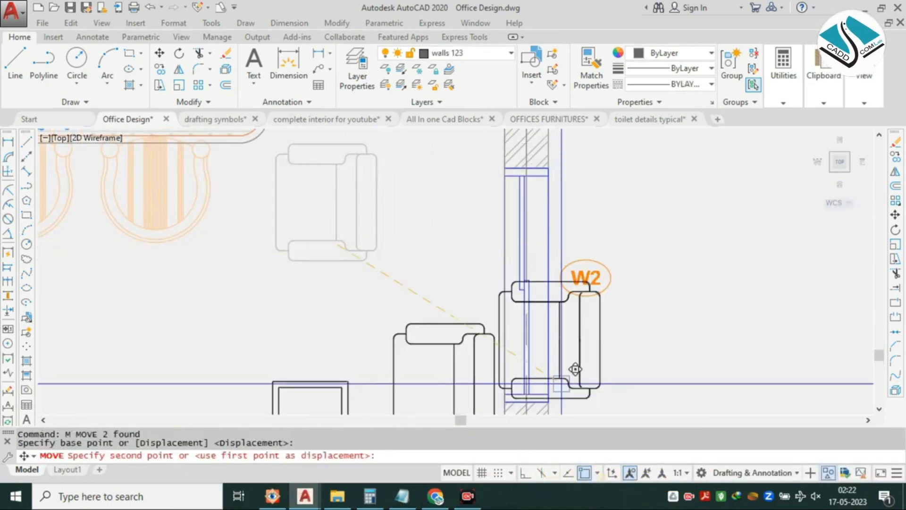
key(F8)
click(453, 298)
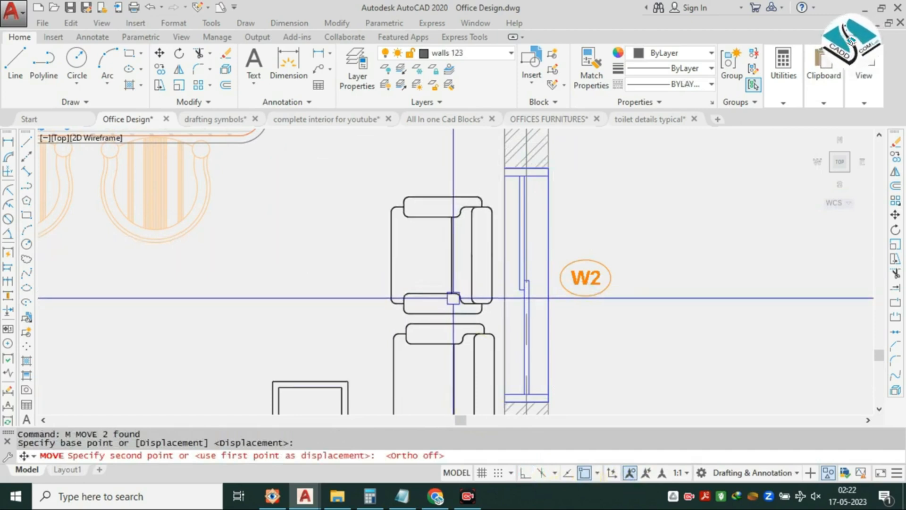
Group the coffee table's outlines and move the table up in front of the sofa's upper half.
scroll(453, 298, down, 2)
middle_drag(395, 317, 410, 286)
click(329, 381)
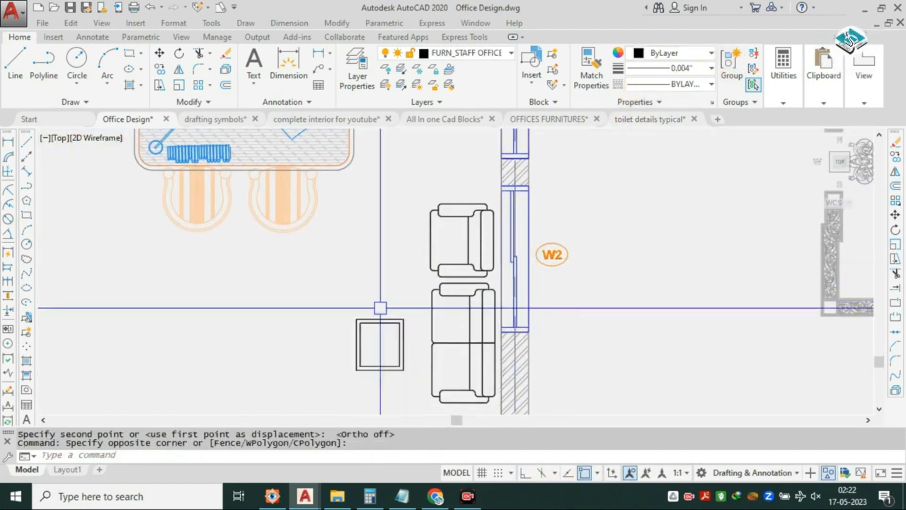
click(378, 326)
key(ctrl+shift+g)
scroll(380, 344, up, 2)
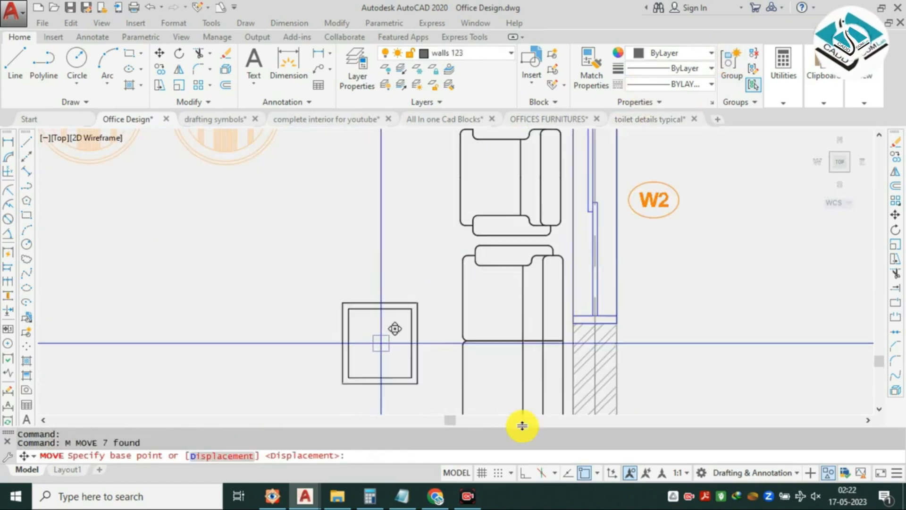
click(380, 344)
click(524, 473)
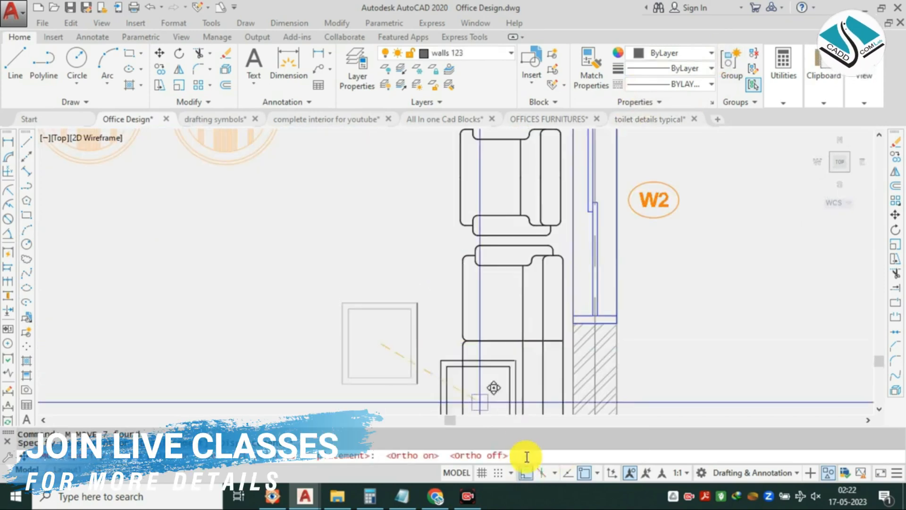
click(388, 275)
Erase the stray vertical lines left behind beside the coffee table.
scroll(410, 289, down, 2)
scroll(414, 313, up, 4)
click(413, 316)
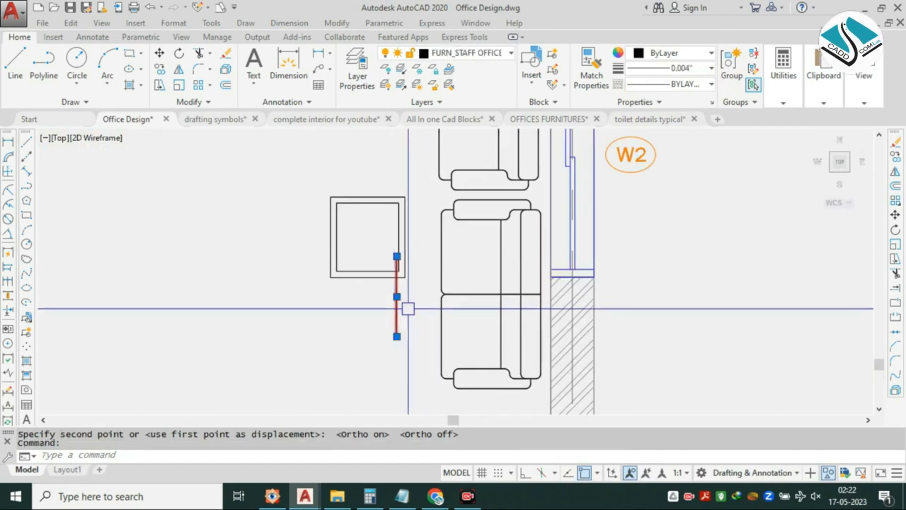
text(e)
key(Return)
middle_drag(439, 298, 452, 294)
click(449, 294)
click(363, 345)
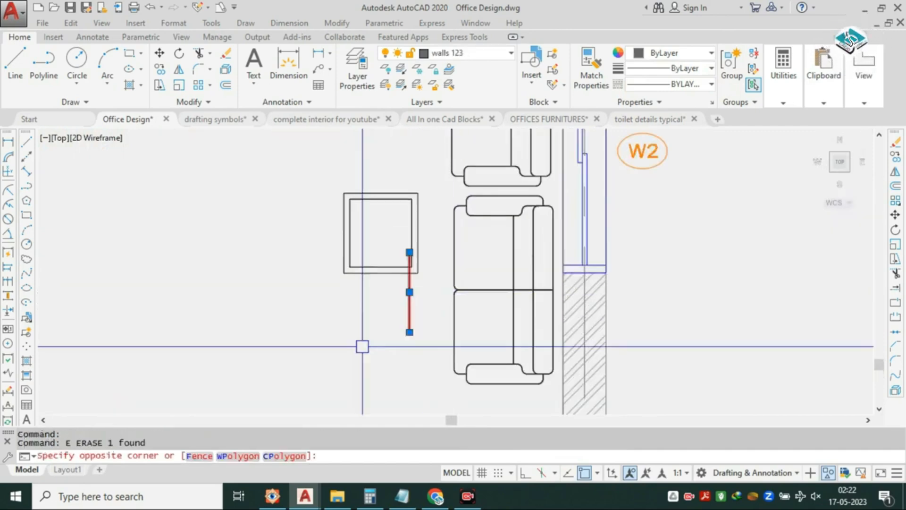
text(e)
key(Return)
Group the armchair, the complete two-seater sofa with all its armrest curves, and the coffee table into one seating set.
scroll(363, 343, down, 6)
scroll(495, 244, up, 2)
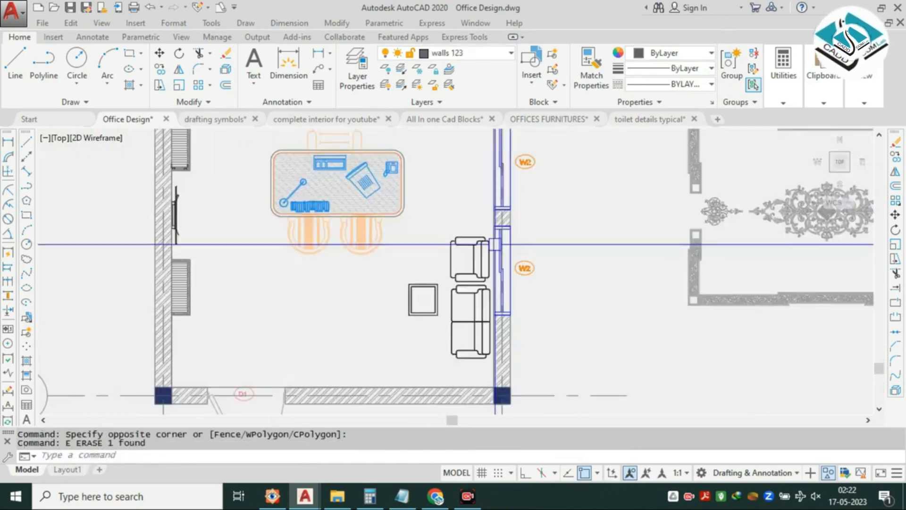
click(485, 211)
click(421, 362)
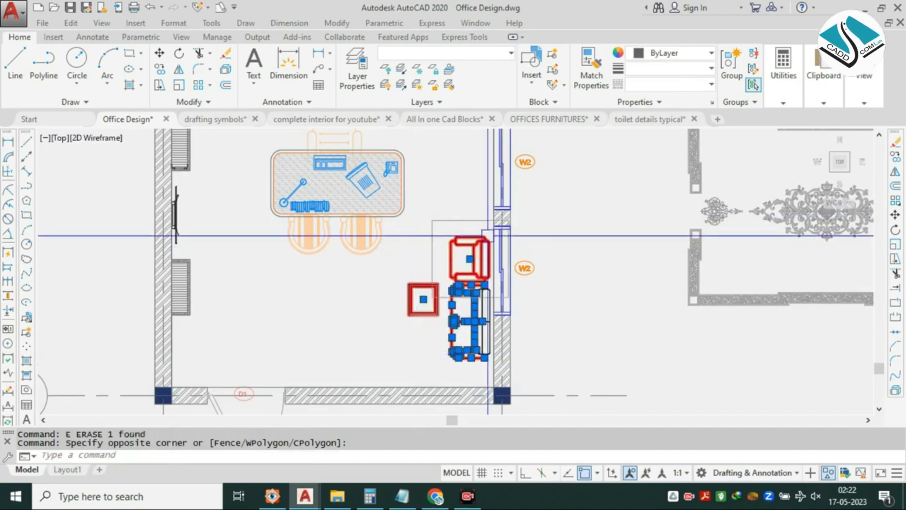
scroll(481, 298, up, 5)
click(521, 233)
click(447, 324)
scroll(507, 349, down, 2)
middle_drag(509, 351, 459, 149)
scroll(459, 149, up, 4)
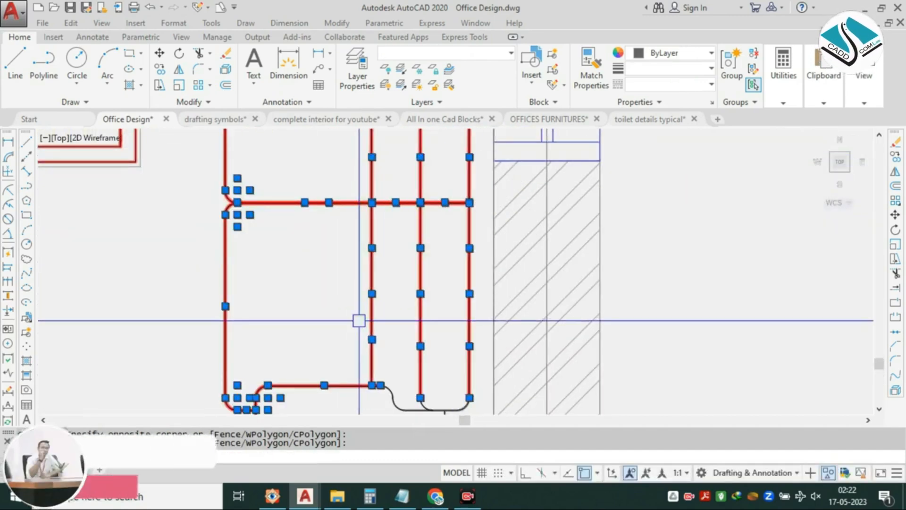
middle_drag(359, 318, 407, 226)
scroll(467, 260, up, 2)
click(488, 239)
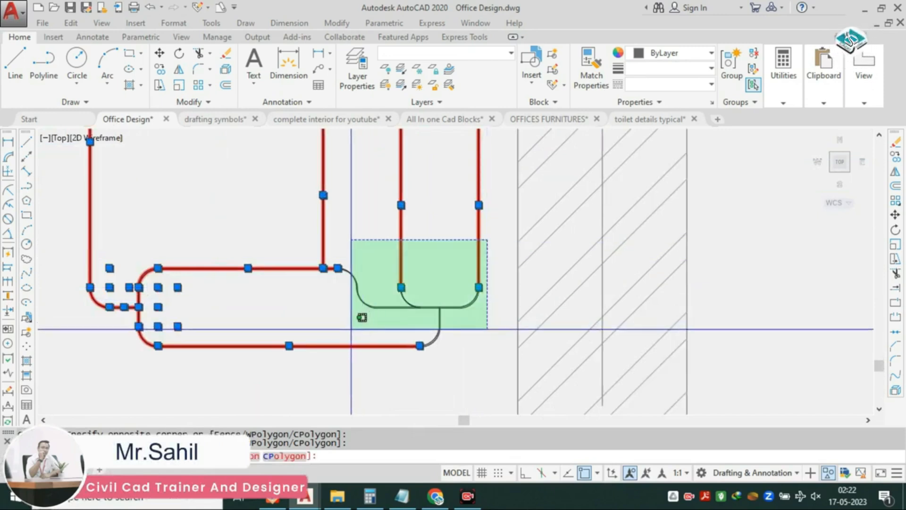
click(350, 329)
scroll(446, 342, down, 6)
scroll(440, 199, up, 6)
middle_drag(488, 139, 484, 219)
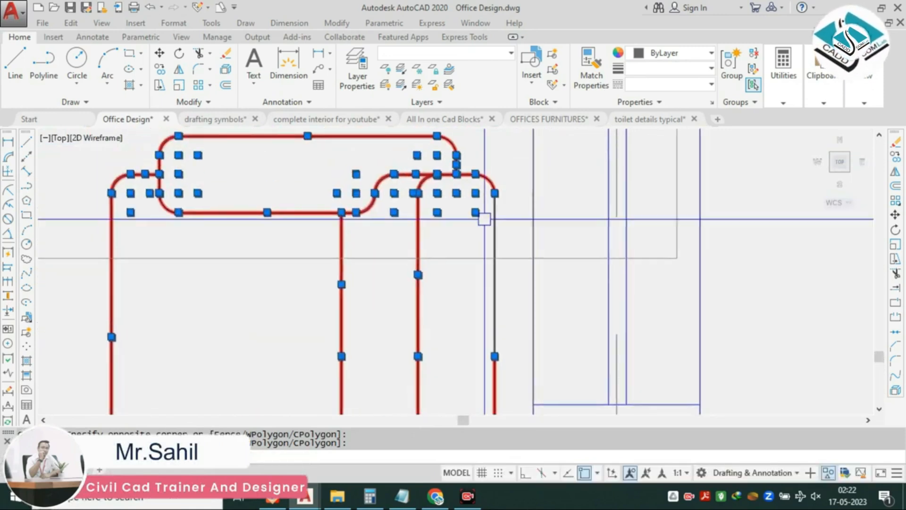
scroll(449, 217, down, 4)
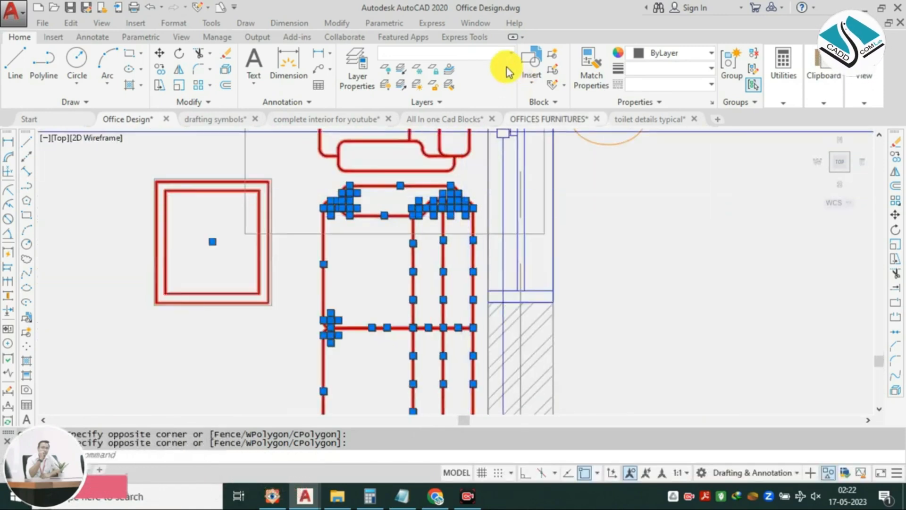
click(502, 52)
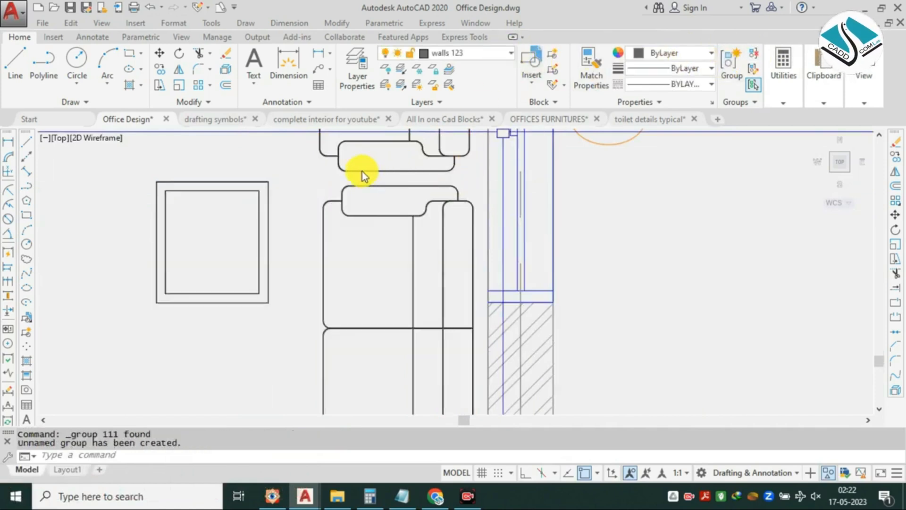
key(Escape)
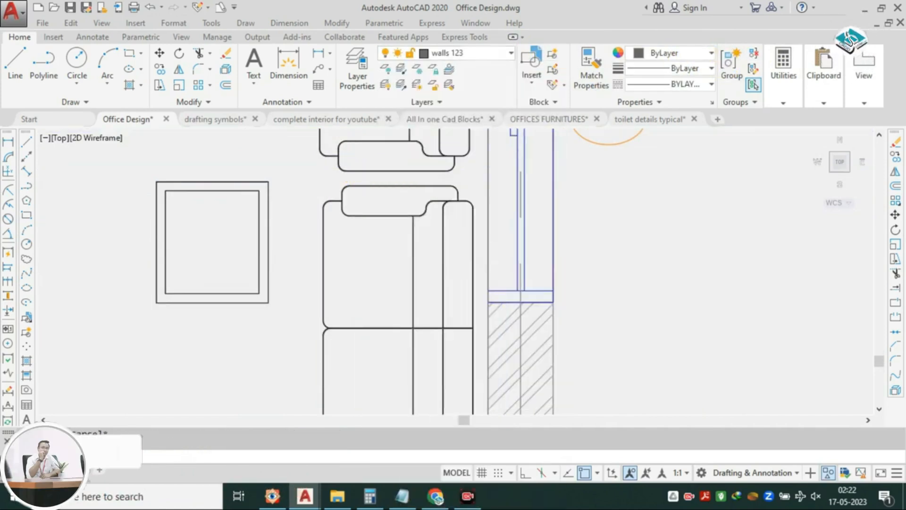
Assign the grouped seating set to the FURN layer.
click(342, 155)
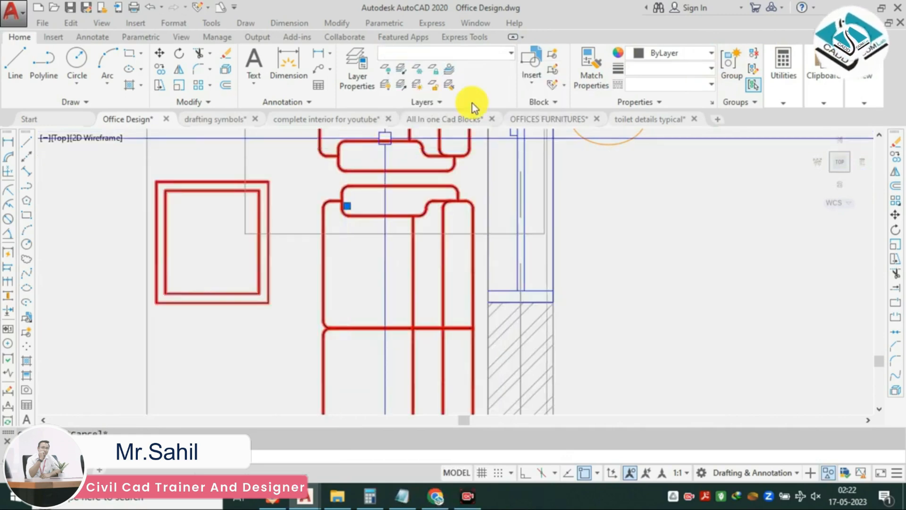
click(491, 52)
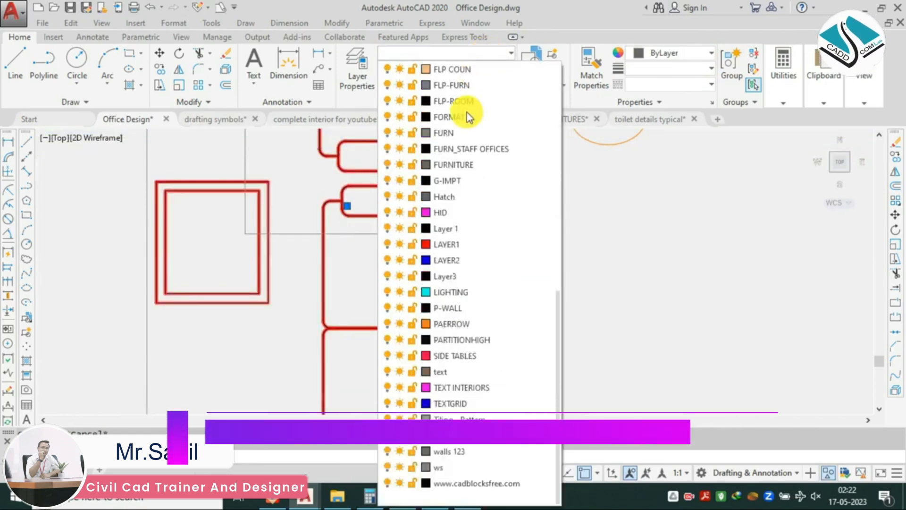
click(465, 133)
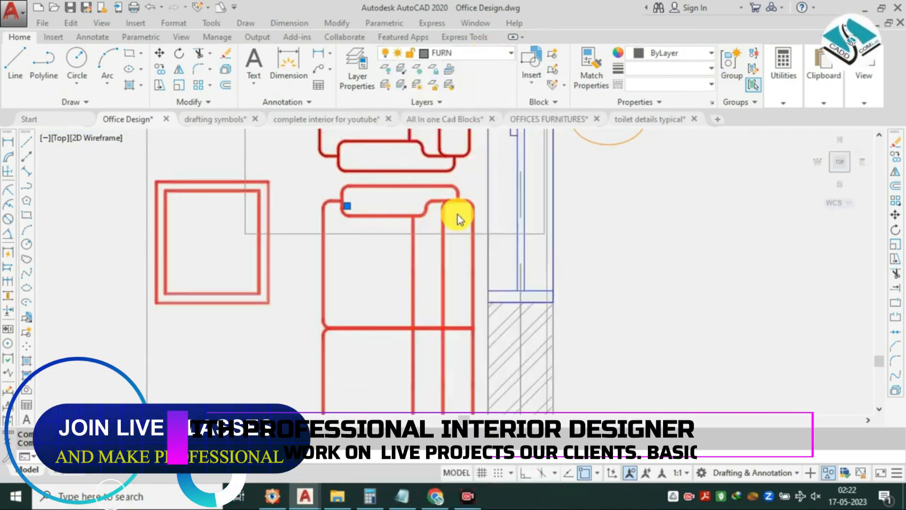
scroll(486, 215, down, 3)
key(Escape)
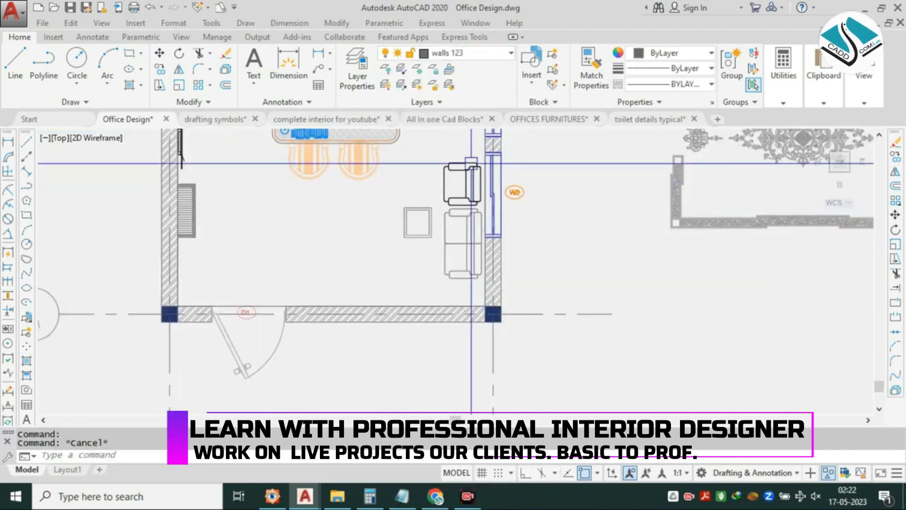
scroll(472, 190, up, 4)
scroll(472, 190, down, 4)
key(Escape)
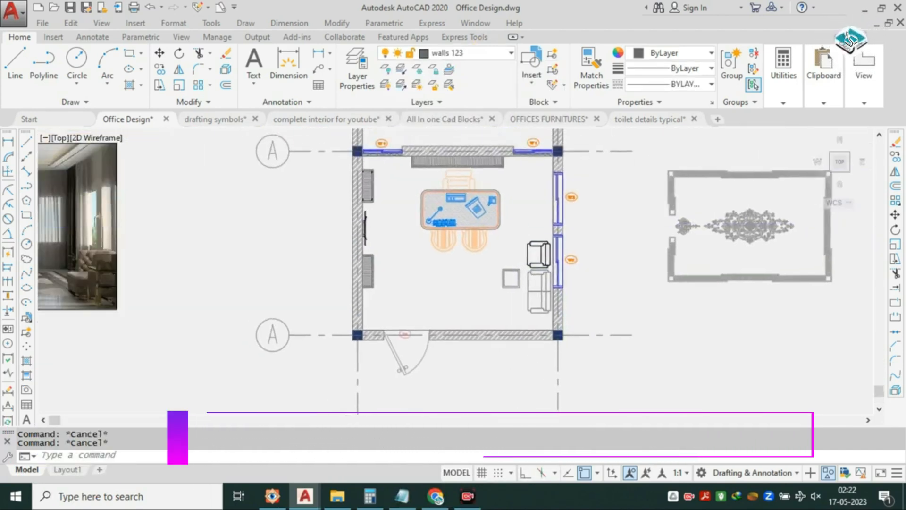
Switch to the All In one Cad Blocks drawing and inspect the potted plant blocks in its TREE section.
scroll(238, 225, up, 1)
scroll(390, 241, down, 5)
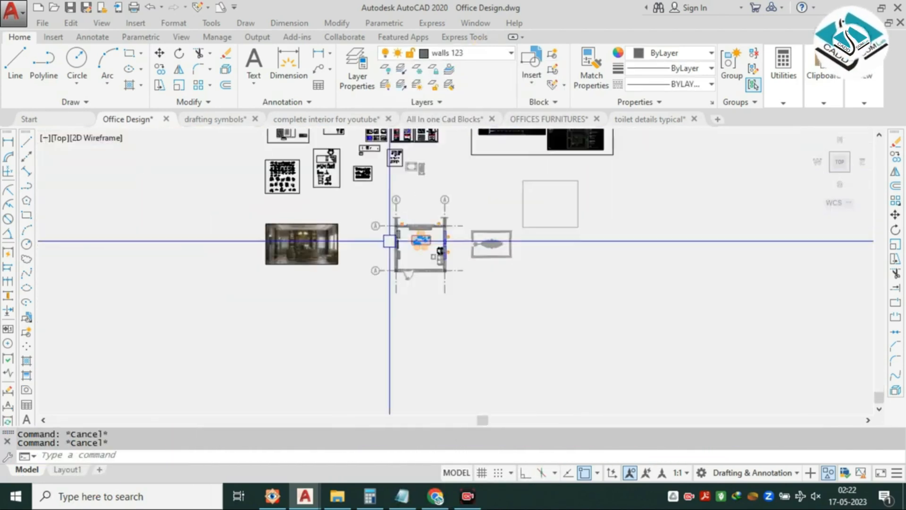
middle_drag(408, 202, 405, 293)
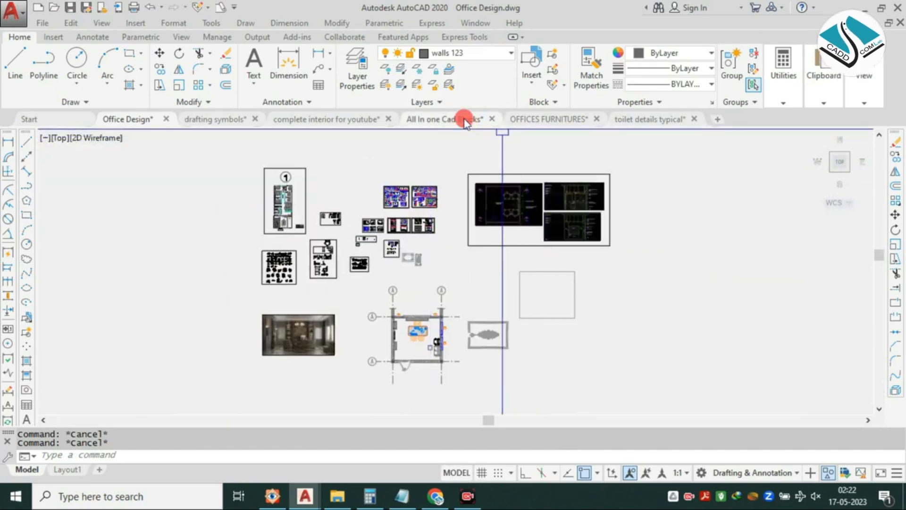
scroll(486, 222, up, 6)
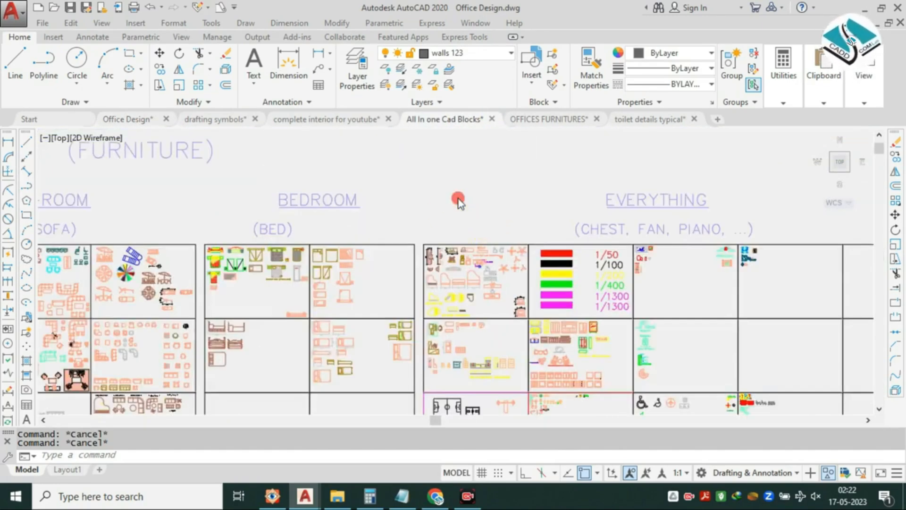
scroll(430, 189, down, 4)
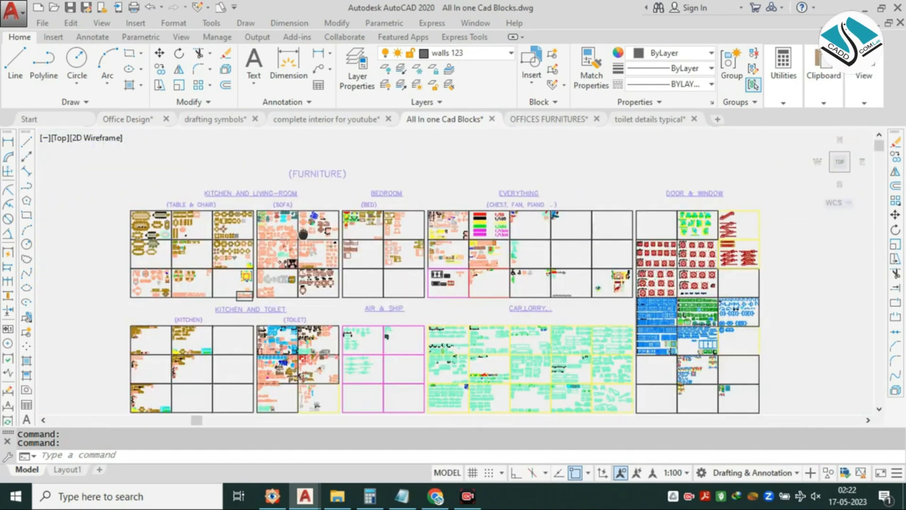
middle_drag(302, 233, 450, 183)
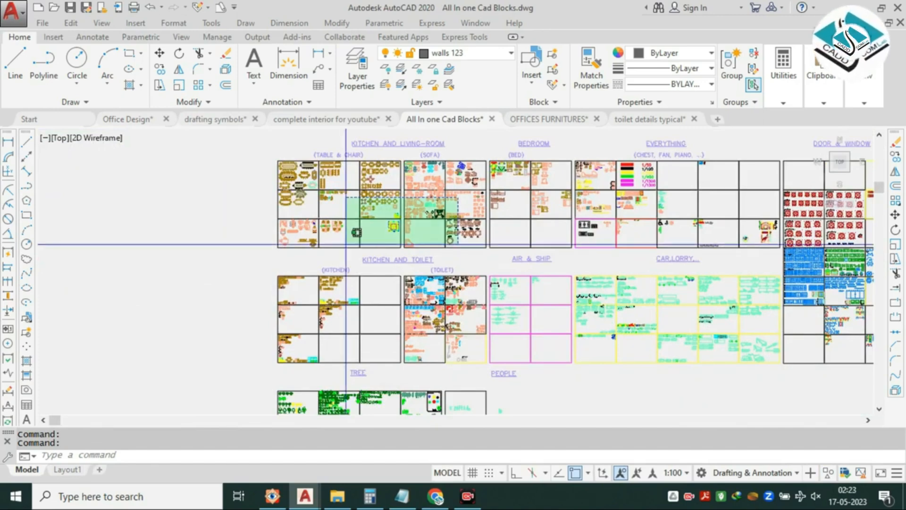
middle_drag(356, 403, 343, 184)
scroll(329, 250, up, 2)
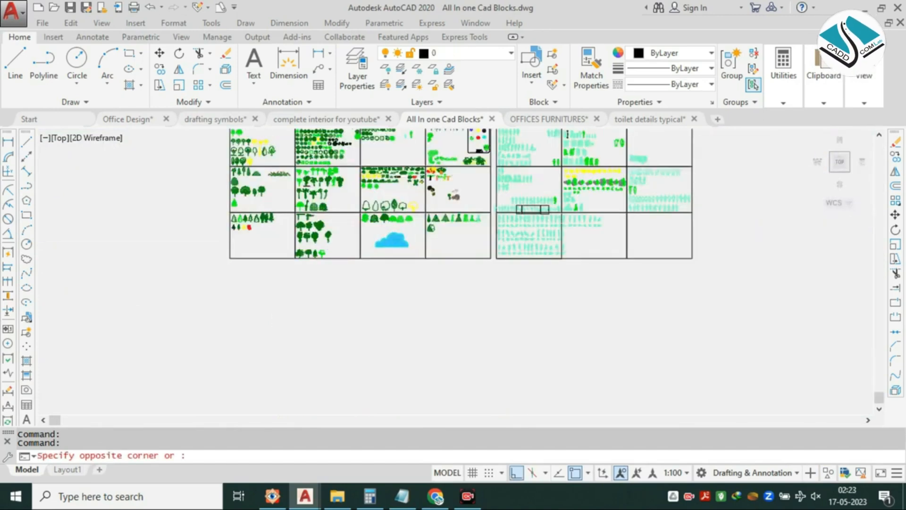
scroll(368, 188, up, 2)
key(Escape)
scroll(437, 227, up, 4)
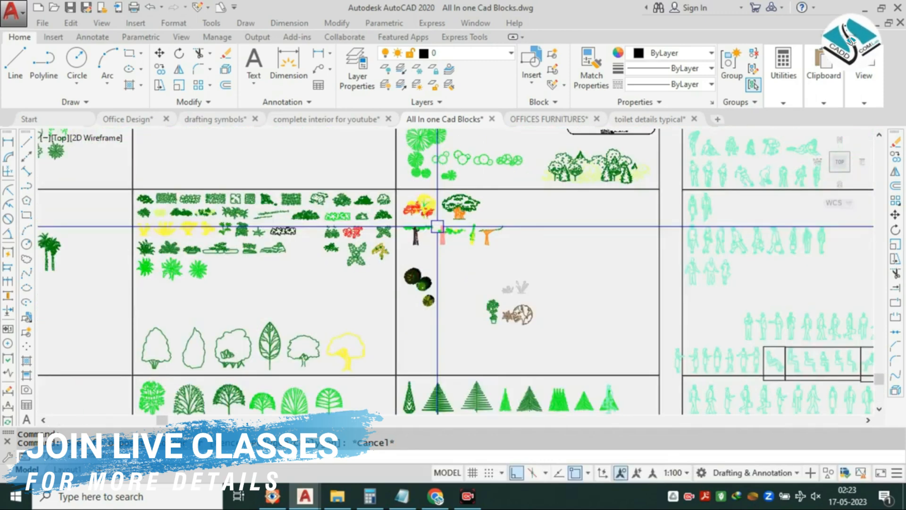
scroll(514, 304, up, 7)
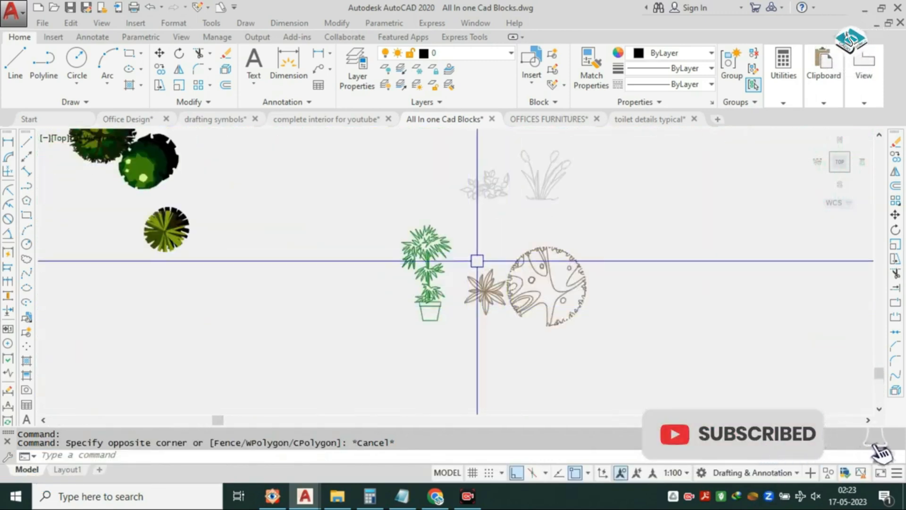
Look through the rows of shrub and bush blocks beside the potted plants for a suitable office plant.
scroll(476, 261, down, 2)
middle_drag(304, 232, 471, 287)
scroll(435, 265, down, 2)
middle_drag(378, 200, 467, 276)
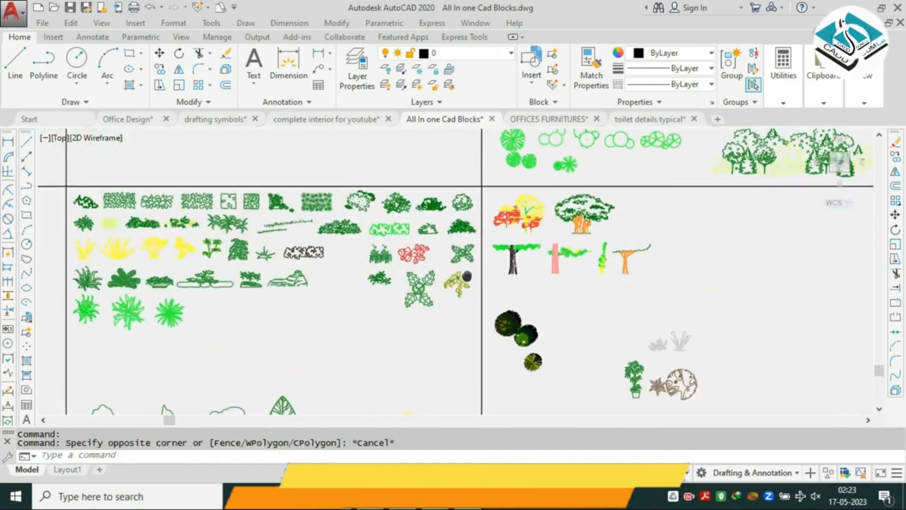
scroll(435, 253, up, 2)
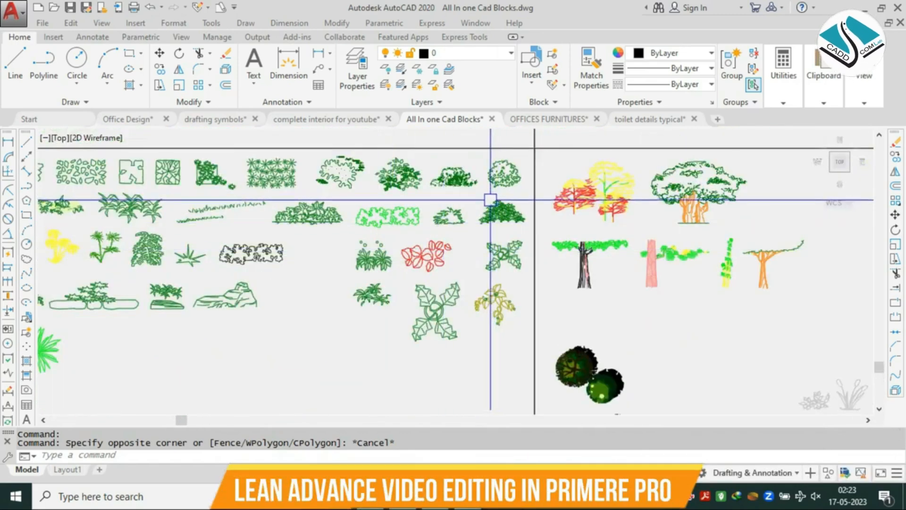
scroll(407, 205, down, 2)
middle_drag(362, 287, 439, 180)
scroll(438, 180, down, 2)
scroll(419, 270, down, 2)
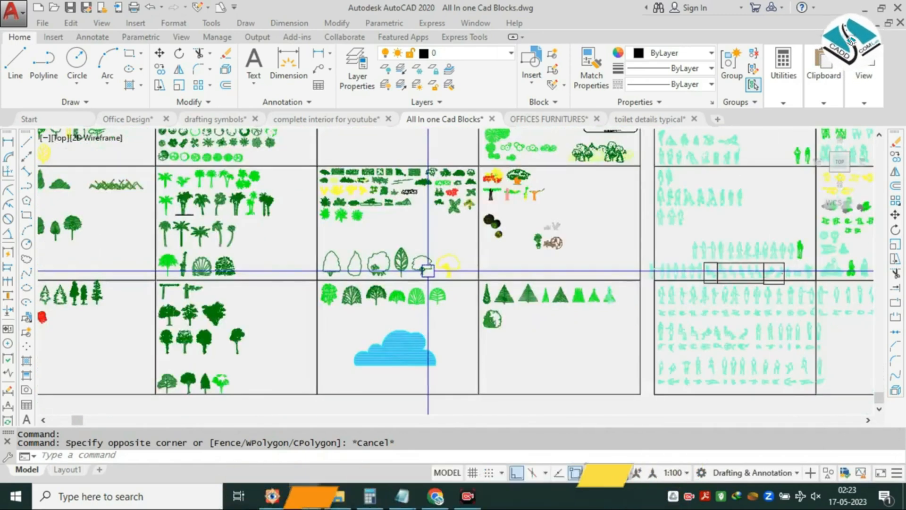
mouse_move(427, 271)
middle_down()
mouse_move(517, 273)
mouse_move(563, 288)
mouse_move(568, 364)
middle_up()
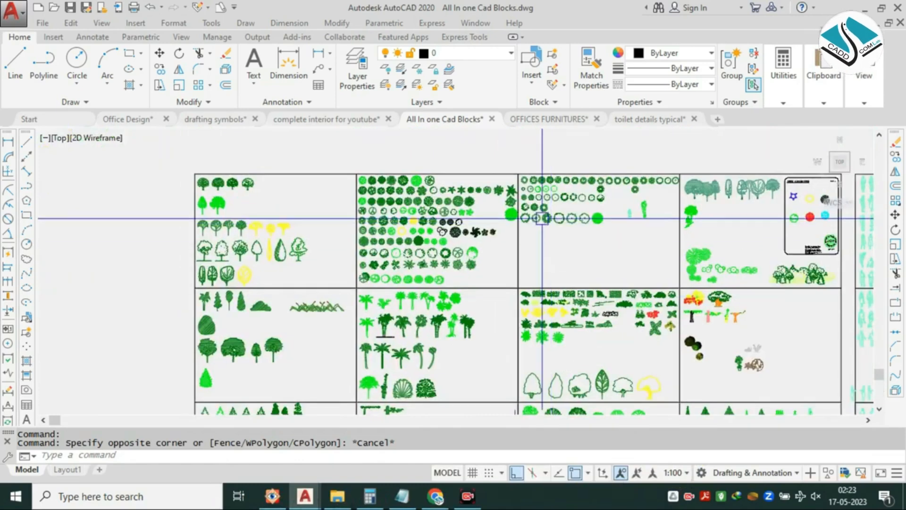
Examine the plan-view tree symbols and the coloured symbols on the tree collection sheet.
scroll(498, 209, up, 4)
middle_drag(323, 305, 137, 336)
scroll(316, 259, down, 2)
middle_drag(637, 306, 379, 264)
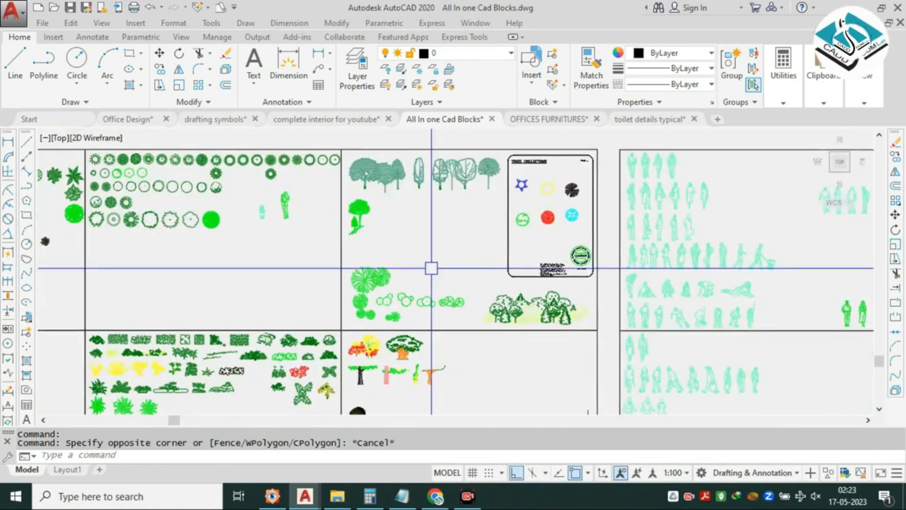
scroll(574, 195, up, 6)
middle_drag(540, 209, 493, 268)
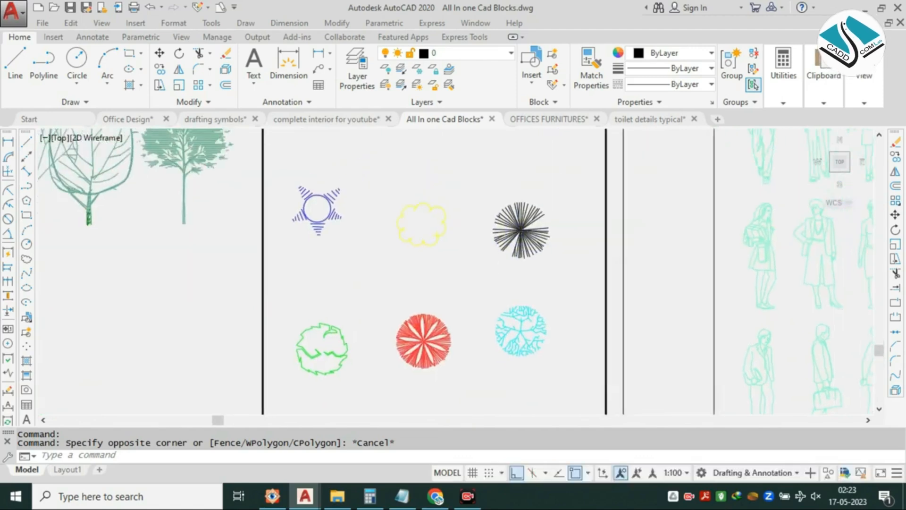
scroll(504, 221, down, 8)
middle_drag(479, 308, 280, 201)
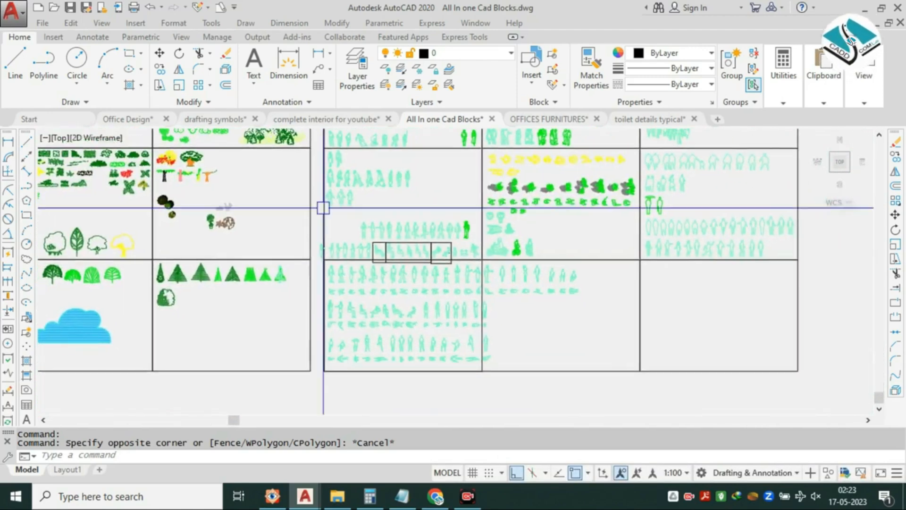
Compare the potted plant blocks with the shrub rows, down to the bright-green leafy plants in the last row.
scroll(415, 221, up, 3)
scroll(414, 250, up, 10)
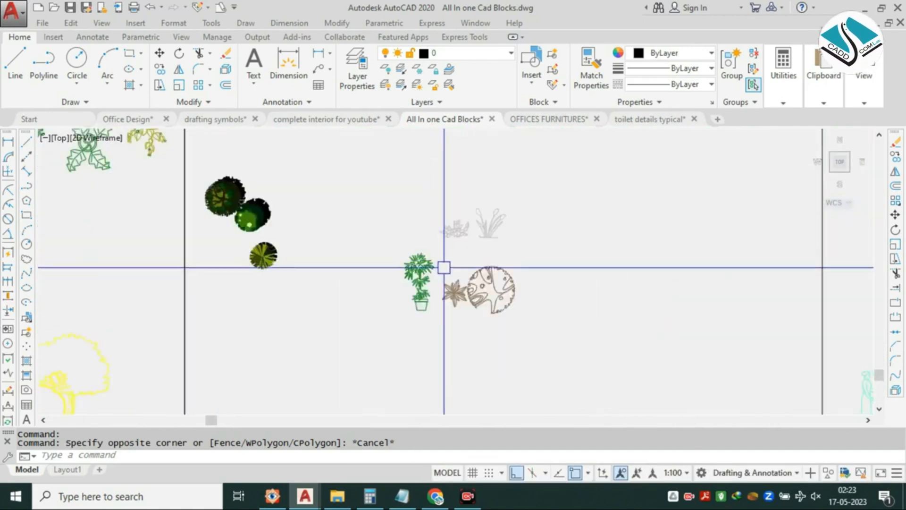
click(361, 246)
key(Escape)
scroll(465, 253, down, 8)
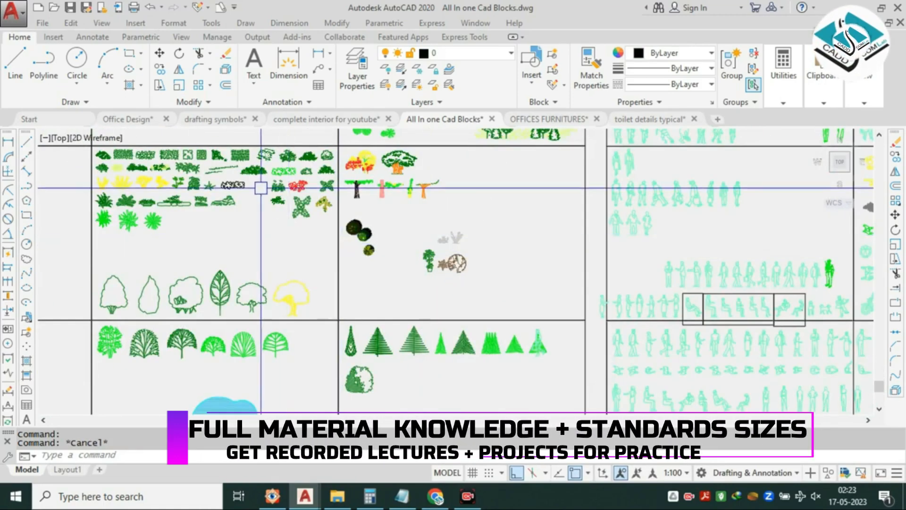
scroll(385, 225, up, 4)
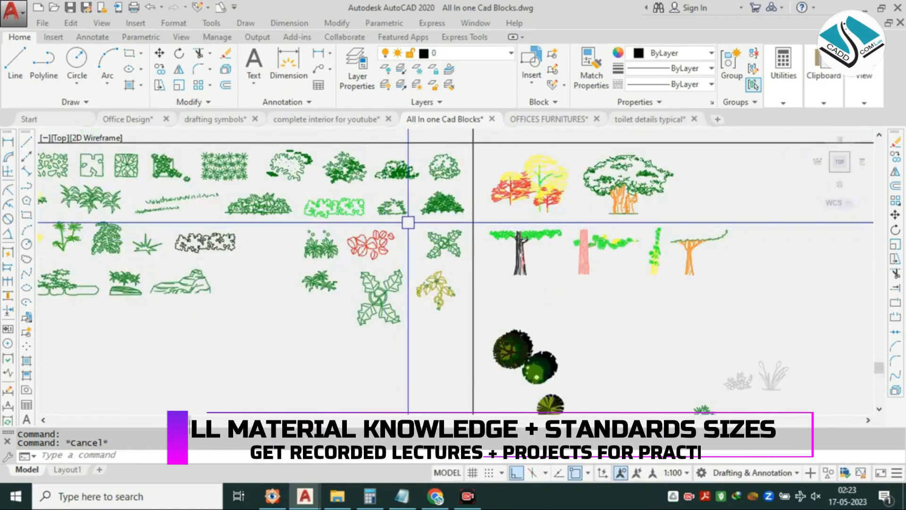
mouse_move(304, 215)
middle_down()
mouse_move(447, 204)
mouse_move(506, 187)
middle_up()
scroll(230, 272, up, 2)
middle_drag(230, 272, 361, 218)
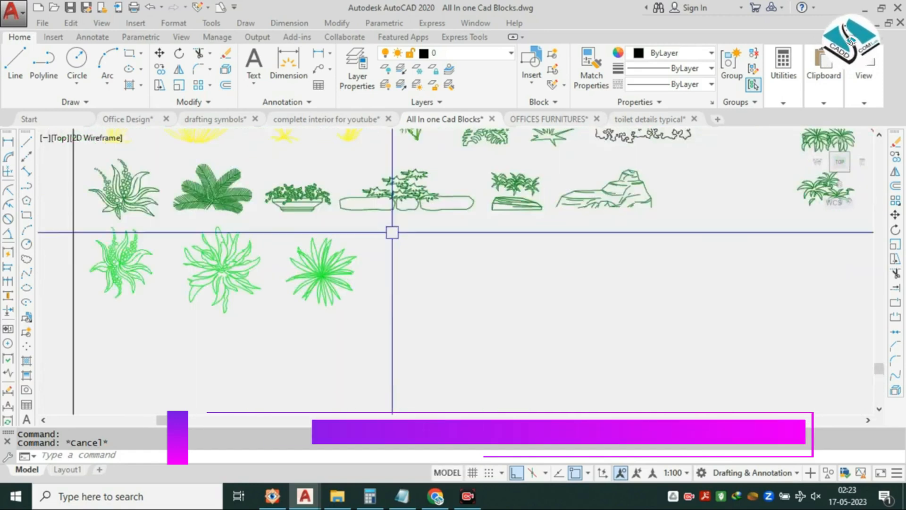
Move the bright-green spiky plan-view plant from the end of the shrub rows to beside the tall potted plant, with Ortho off.
key(Escape)
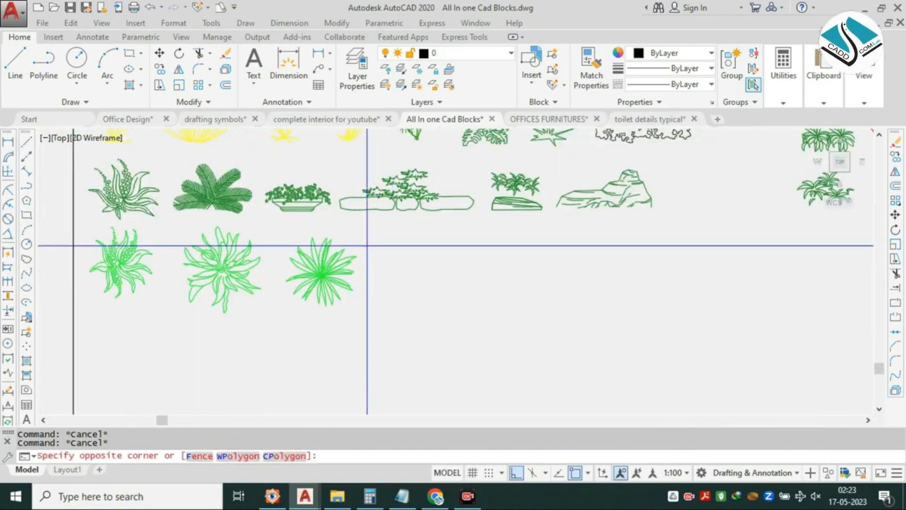
click(293, 291)
scroll(308, 244, down, 6)
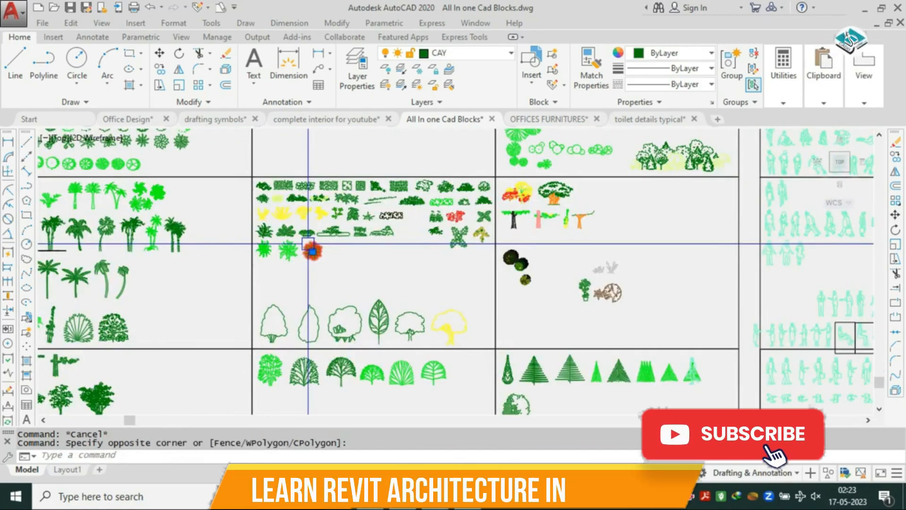
click(307, 250)
scroll(308, 250, down, 1)
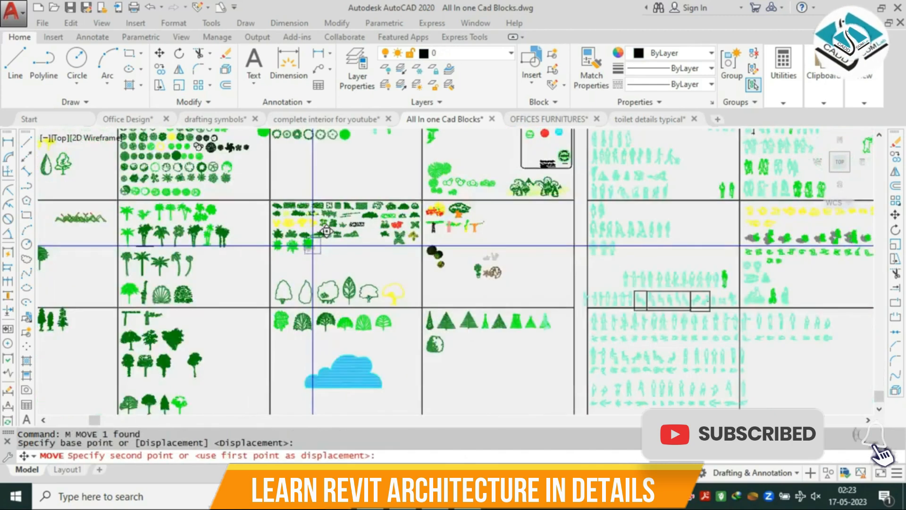
scroll(431, 257, up, 3)
key(F8)
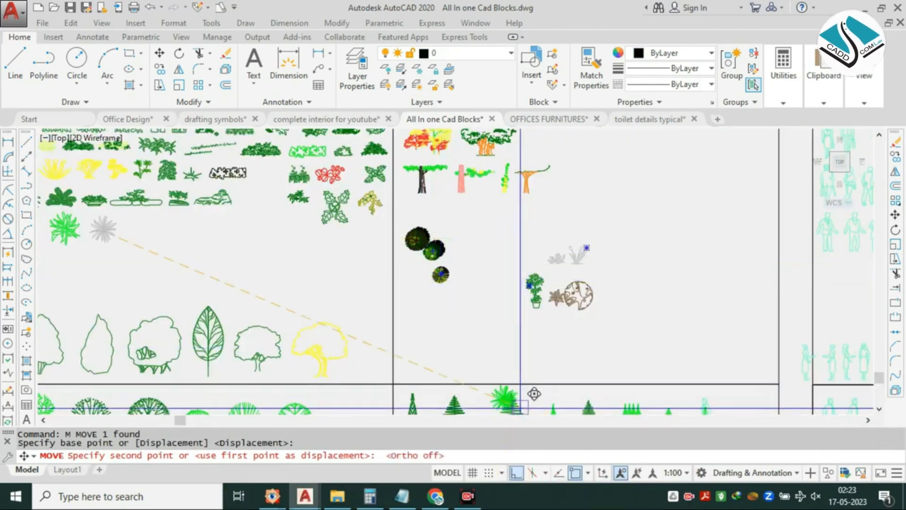
scroll(522, 306, up, 2)
click(546, 285)
scroll(546, 286, up, 3)
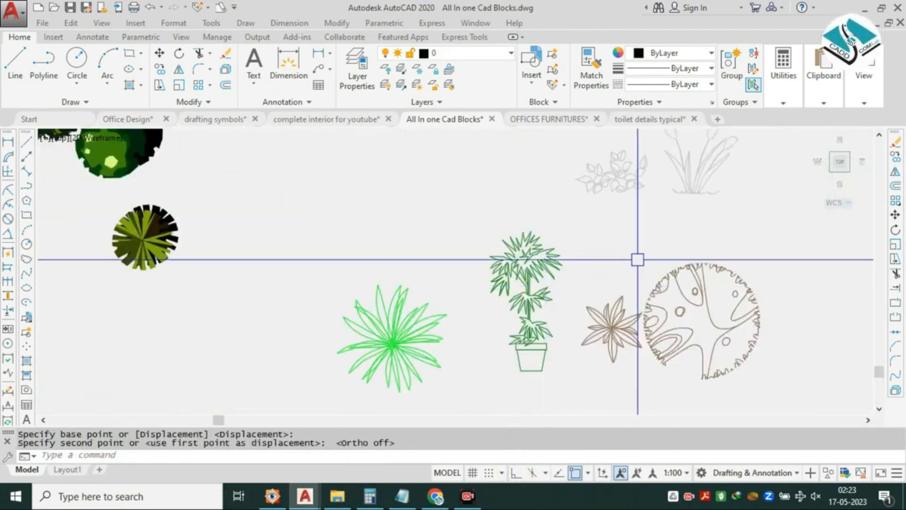
Copy the green spiky plant and the tall potted plant into the Office Design drawing, placing them beside the floor plan.
key(Escape)
click(551, 218)
click(334, 369)
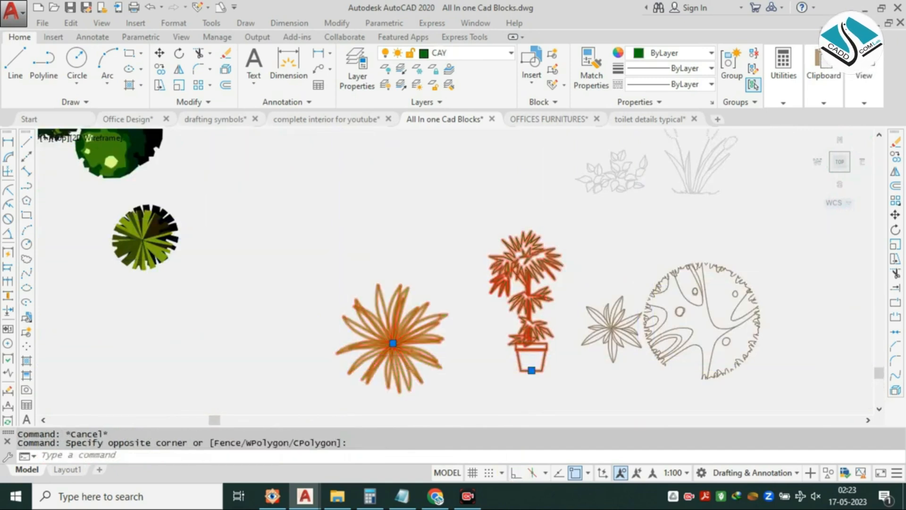
scroll(370, 270, down, 2)
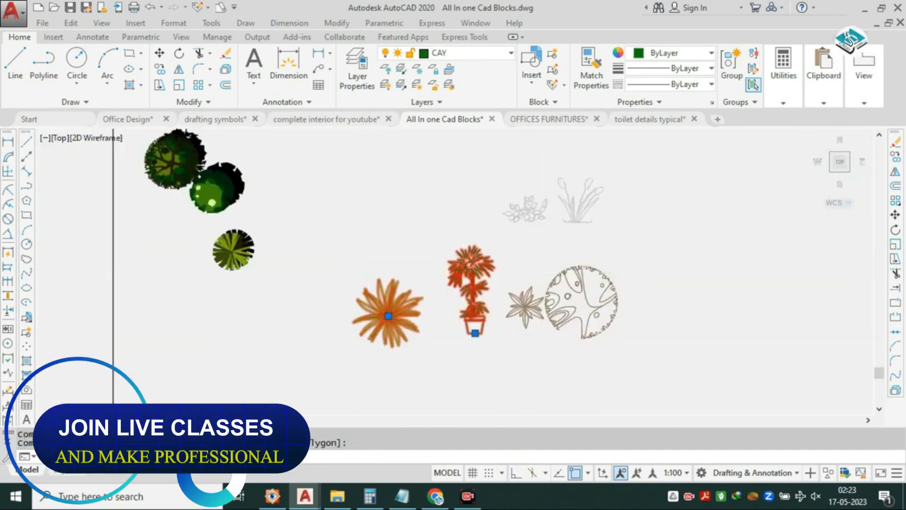
click(136, 114)
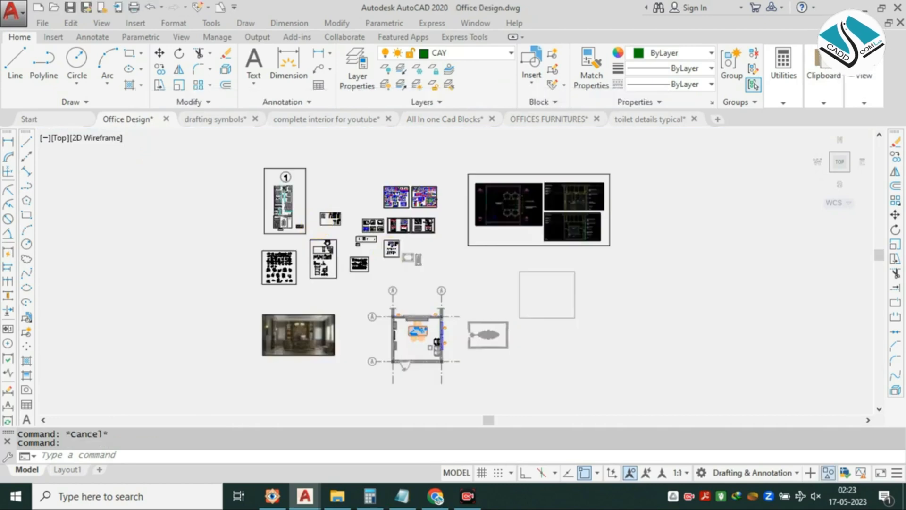
key(ctrl+v)
scroll(370, 289, down, 2)
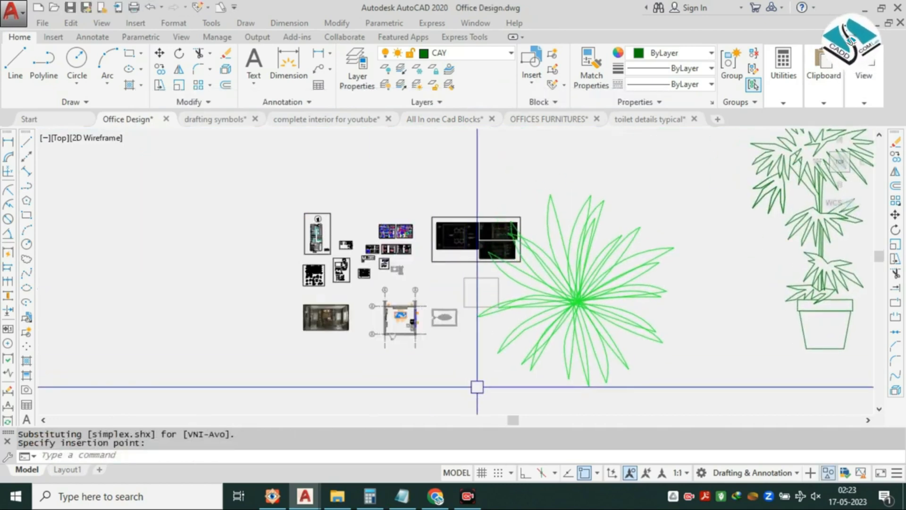
Scale both pasted plant blocks down together to a small fraction of their size, closer to the floor plan's scale.
middle_drag(378, 287, 170, 261)
click(688, 222)
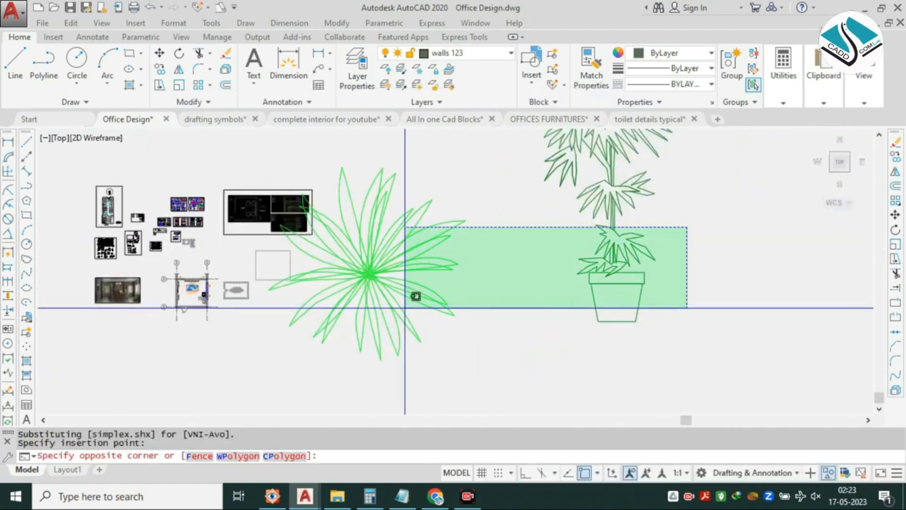
click(400, 308)
text(SC)
key(Return)
click(393, 308)
scroll(392, 307, up, 2)
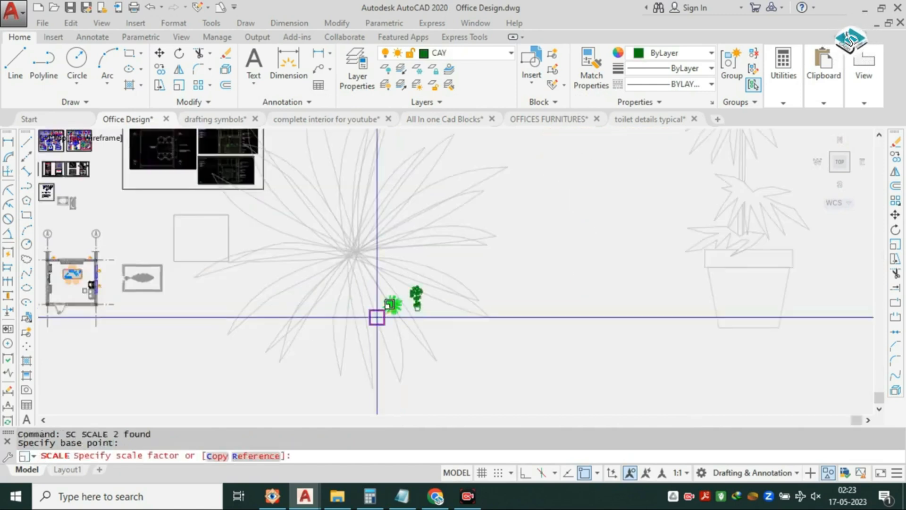
click(375, 317)
click(458, 252)
key(Escape)
key(Escape)
Move the spiky plant into the office's upper-left corner, between the W1 window and the desk.
click(390, 306)
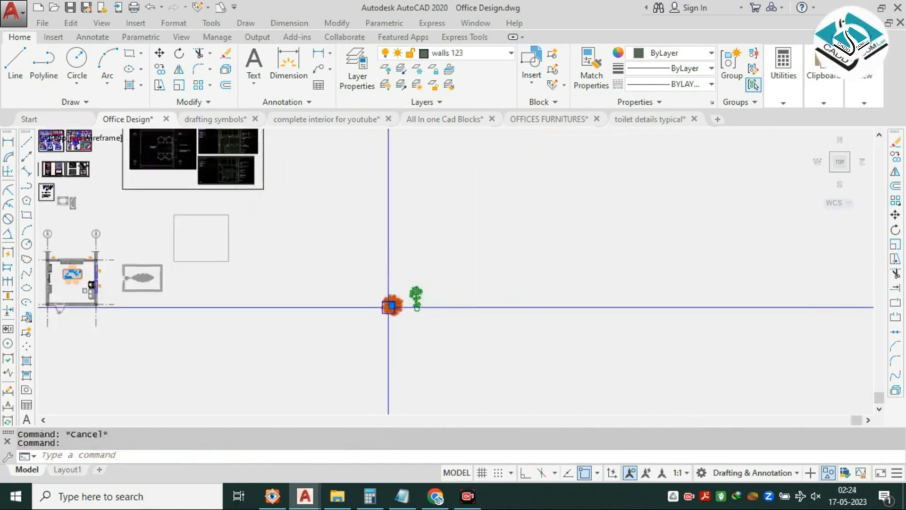
text(M)
key(Return)
click(391, 304)
middle_drag(343, 267, 643, 264)
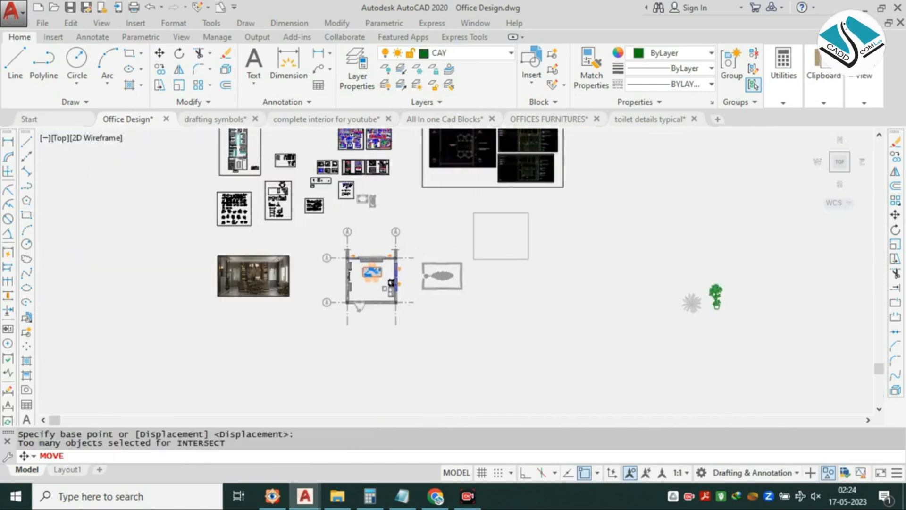
scroll(404, 259, up, 4)
scroll(290, 262, up, 4)
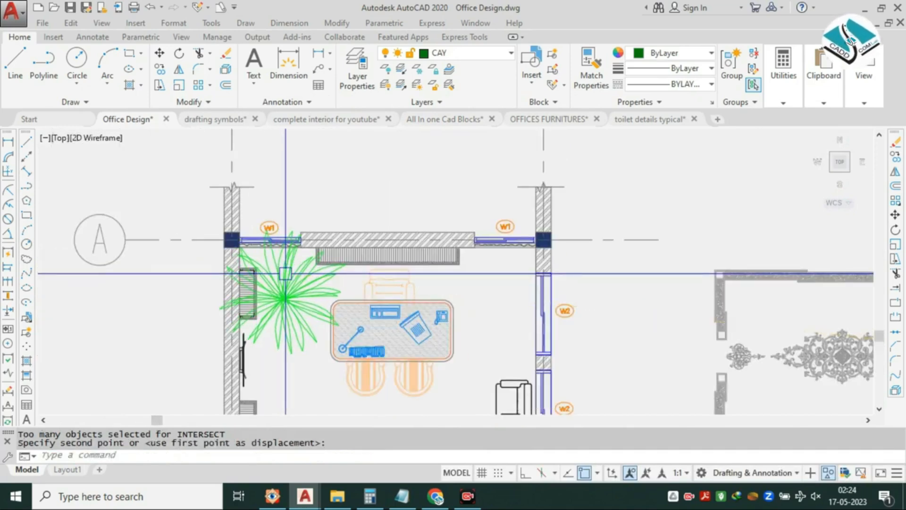
click(283, 297)
scroll(284, 298, up, 2)
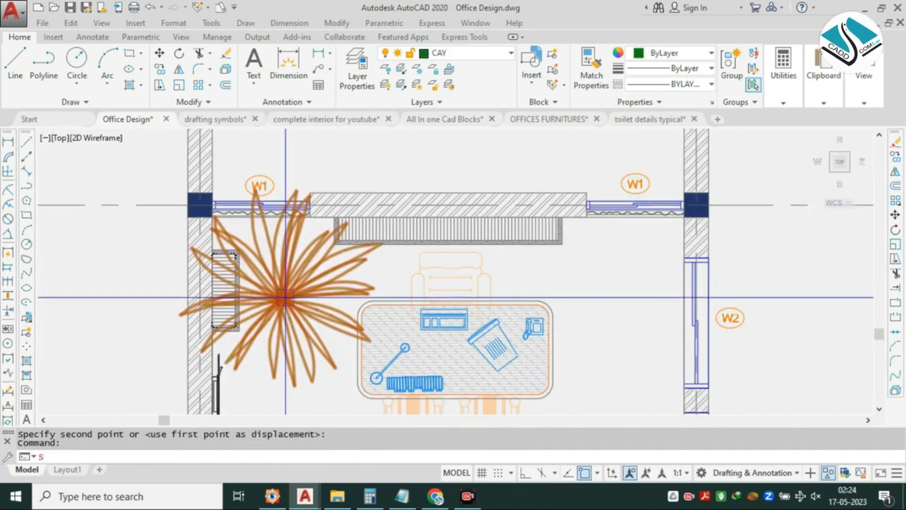
key(Return)
click(286, 298)
key(Escape)
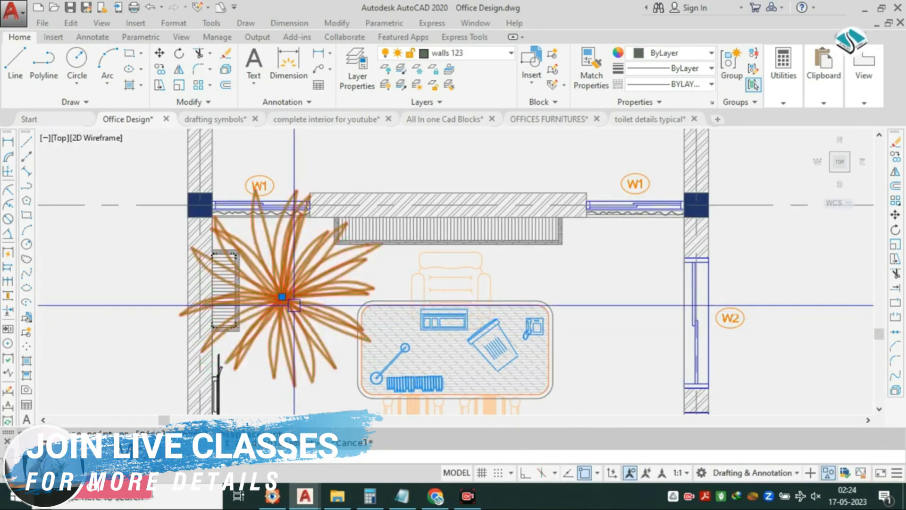
key(Return)
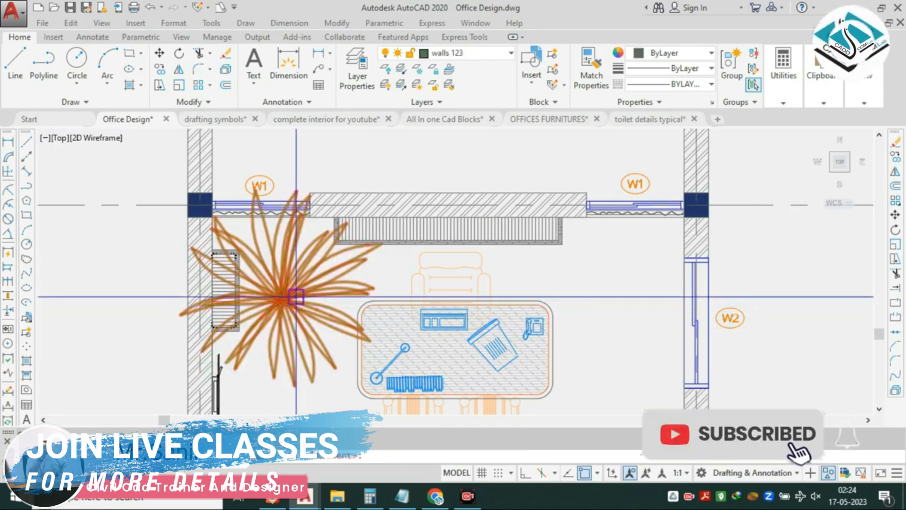
click(296, 294)
key(Escape)
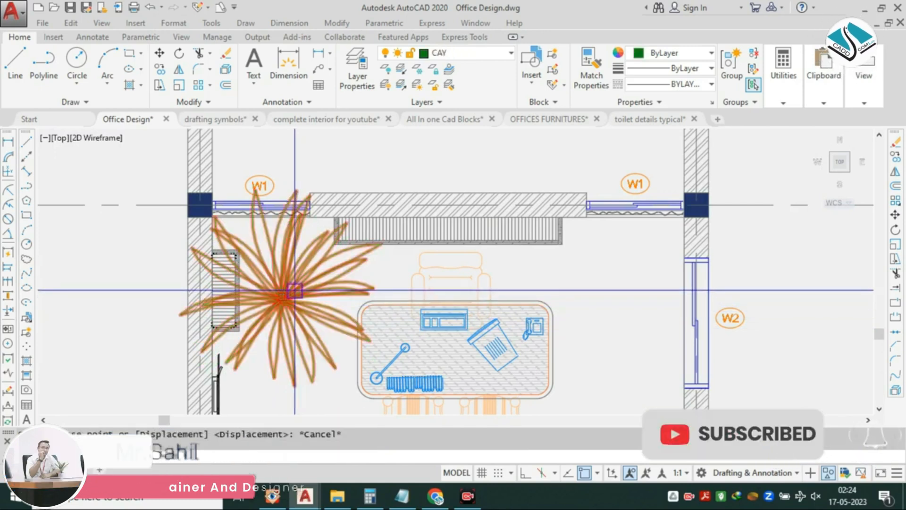
Scale the spiky plant in the upper-left corner down to roughly half its size by eye.
text(sc)
key(Return)
click(295, 290)
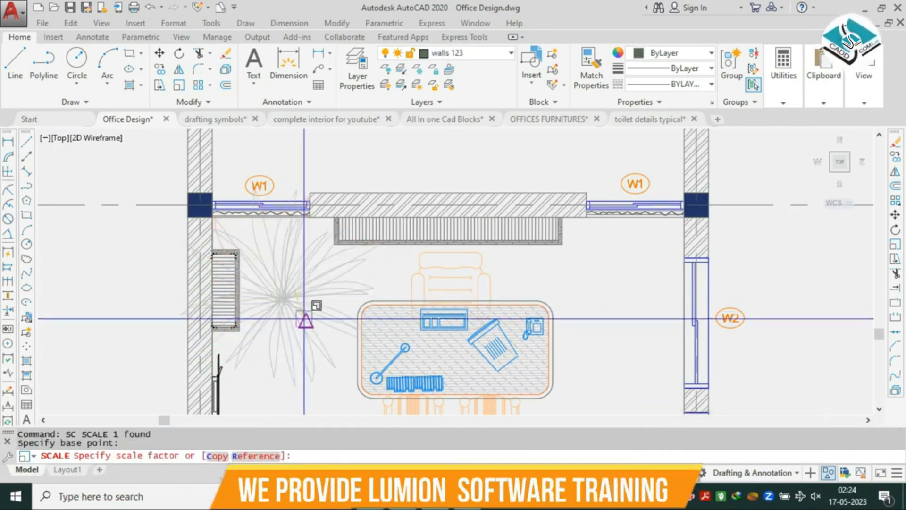
click(306, 320)
Check the plant placement in the reference interior image and move the spiky plant closer to the office's upper-left corner.
scroll(302, 285, down, 4)
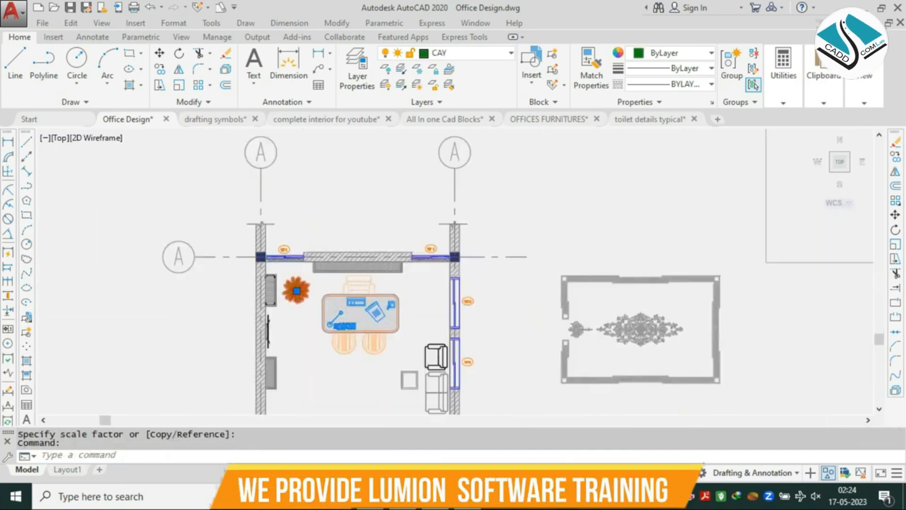
scroll(123, 312, up, 5)
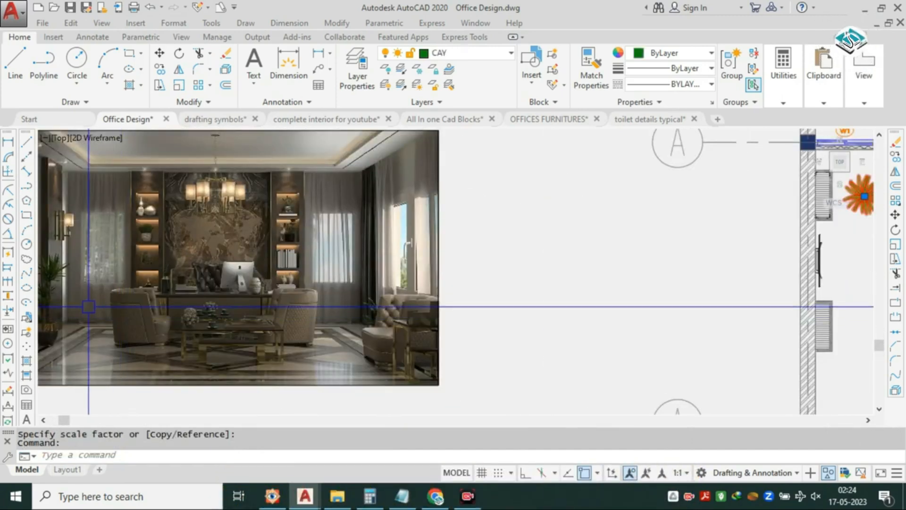
scroll(278, 286, down, 2)
middle_drag(579, 255, 298, 305)
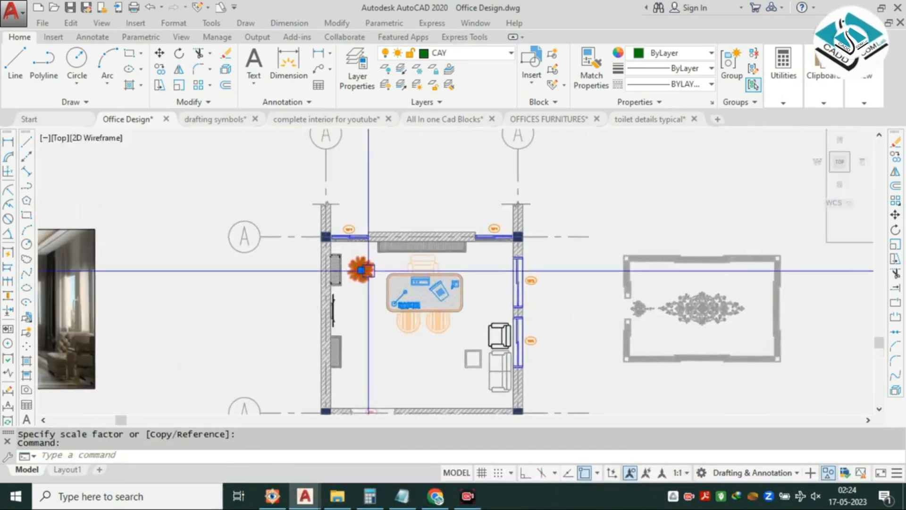
scroll(365, 263, up, 4)
scroll(361, 262, up, 2)
text(m)
key(space)
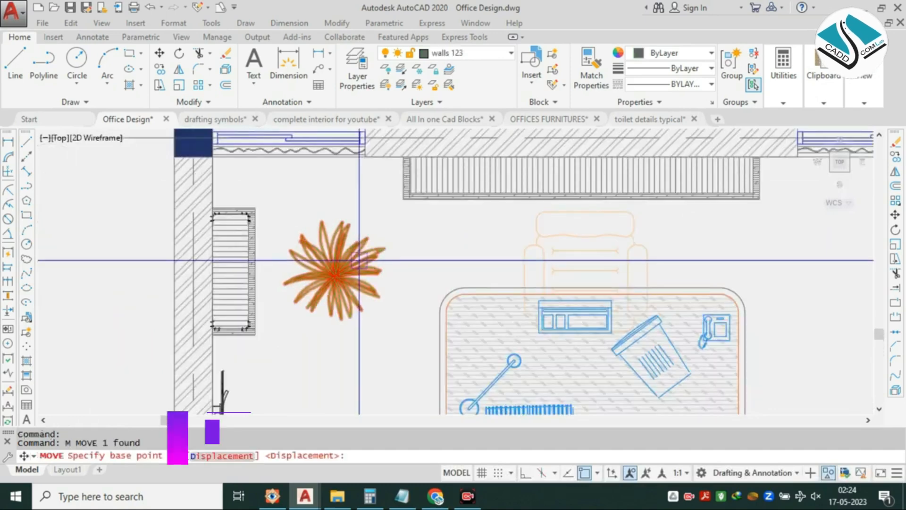
click(360, 260)
click(329, 222)
key(Escape)
click(329, 210)
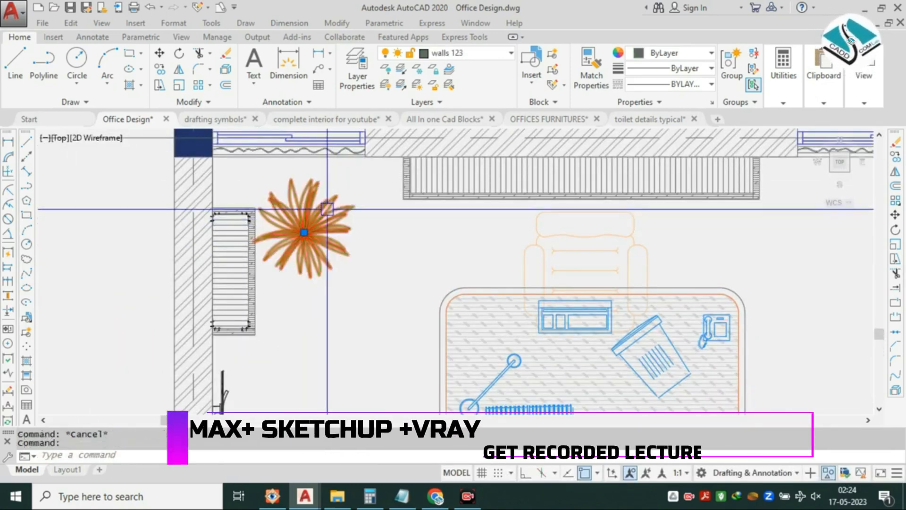
text(s)
key(space)
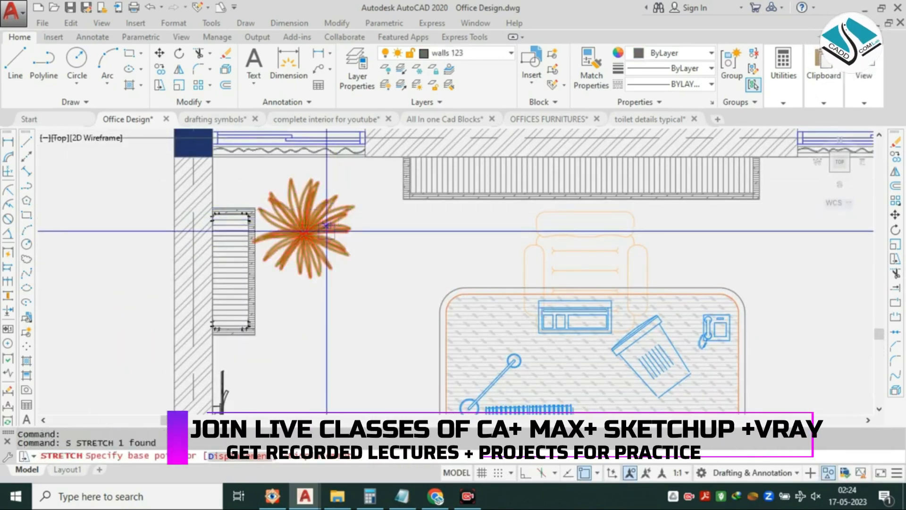
key(Escape)
Scale the corner plant down slightly so it fits clear of the side cabinet.
text(sc)
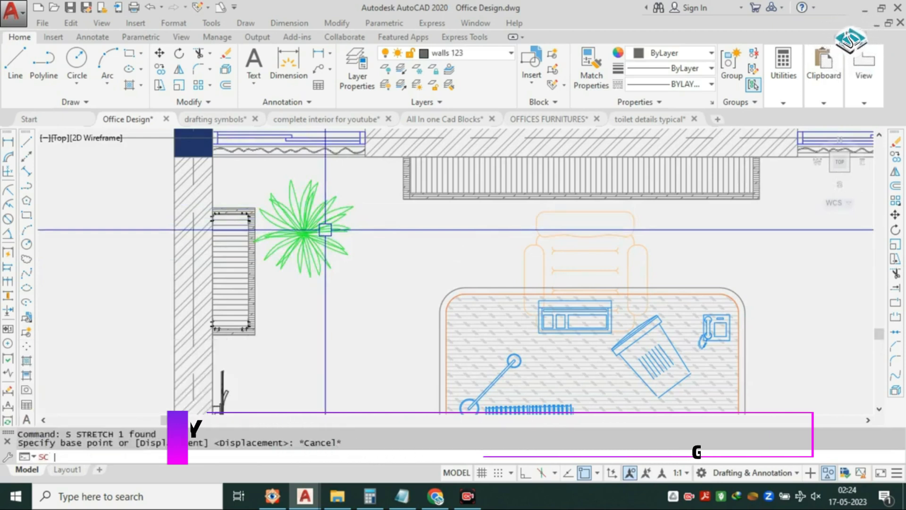
key(space)
click(325, 230)
key(space)
click(329, 227)
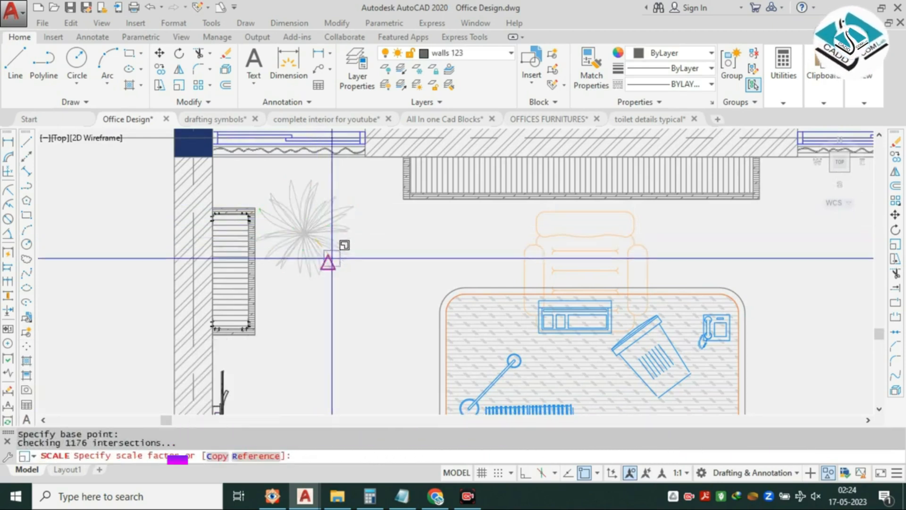
click(338, 261)
Copy the corner plant to the office's upper-right corner below the other W1 window.
click(331, 229)
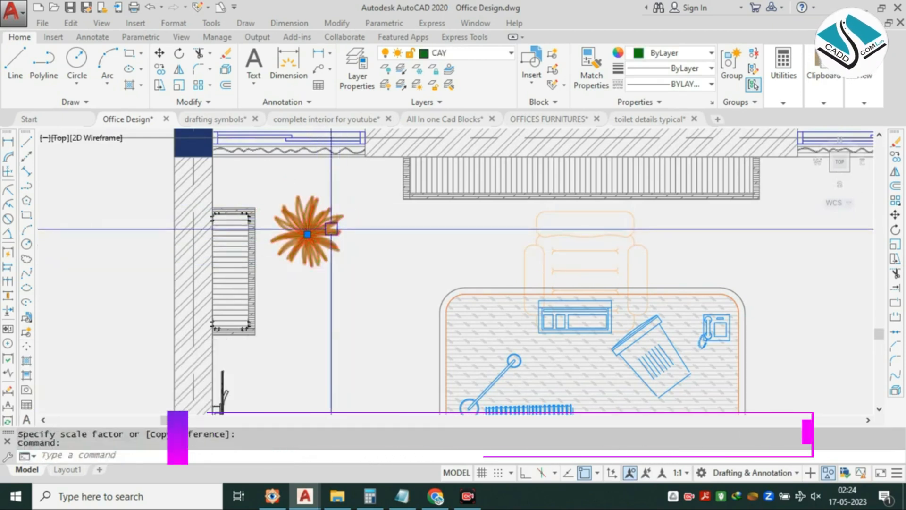
text(cp)
key(space)
scroll(235, 254, down, 2)
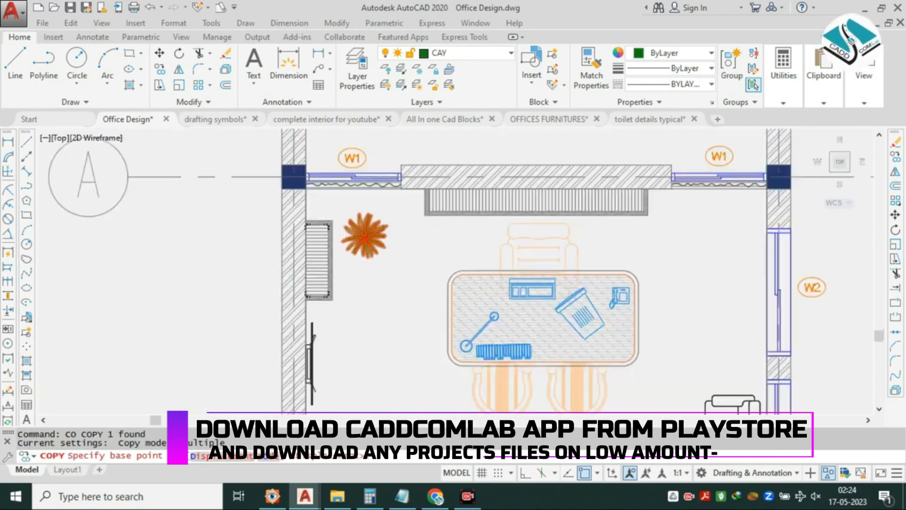
click(281, 242)
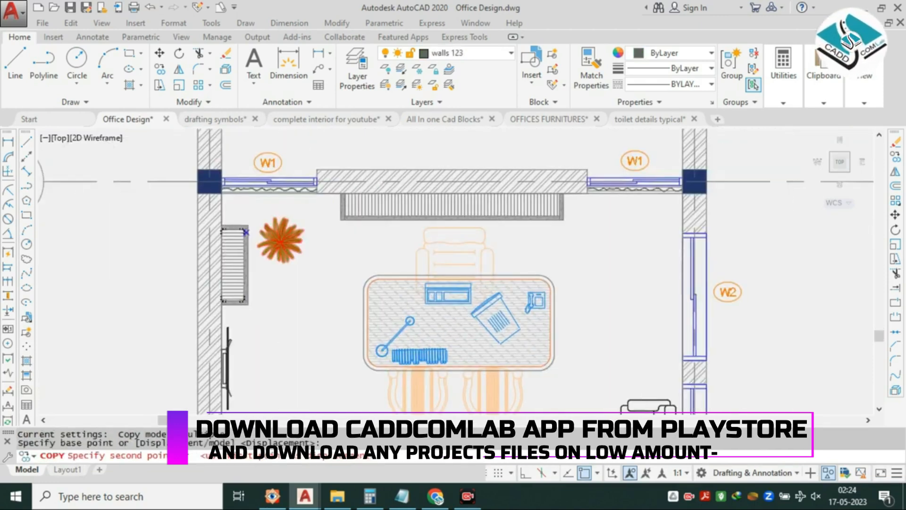
click(607, 225)
Place another copy of the plant at the lower end of the sofa in the office's lower-right corner and finish copying.
scroll(481, 212, down, 2)
middle_drag(505, 258, 421, 148)
scroll(519, 325, up, 4)
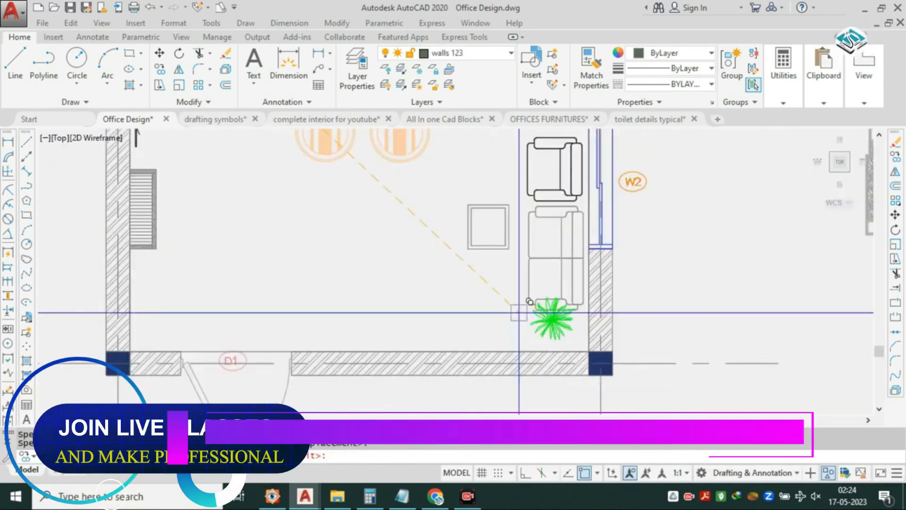
scroll(485, 293, down, 4)
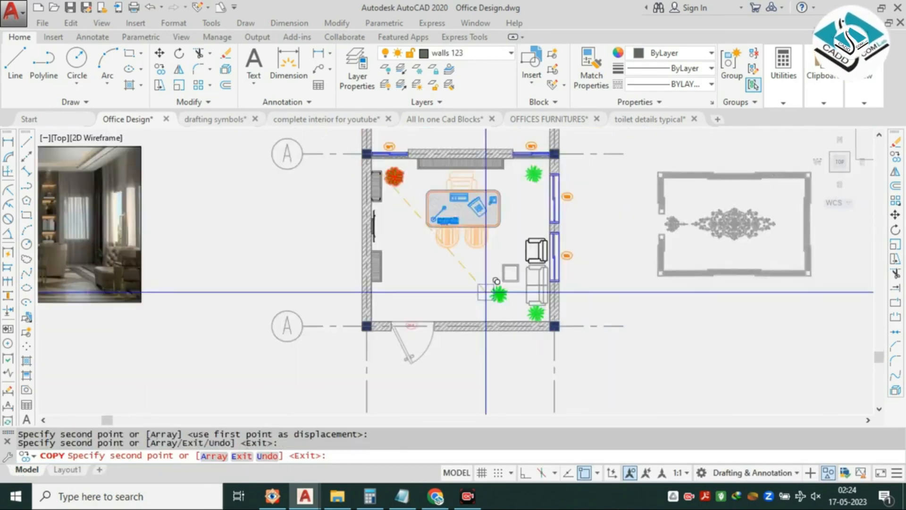
middle_drag(486, 292, 480, 315)
scroll(373, 206, up, 4)
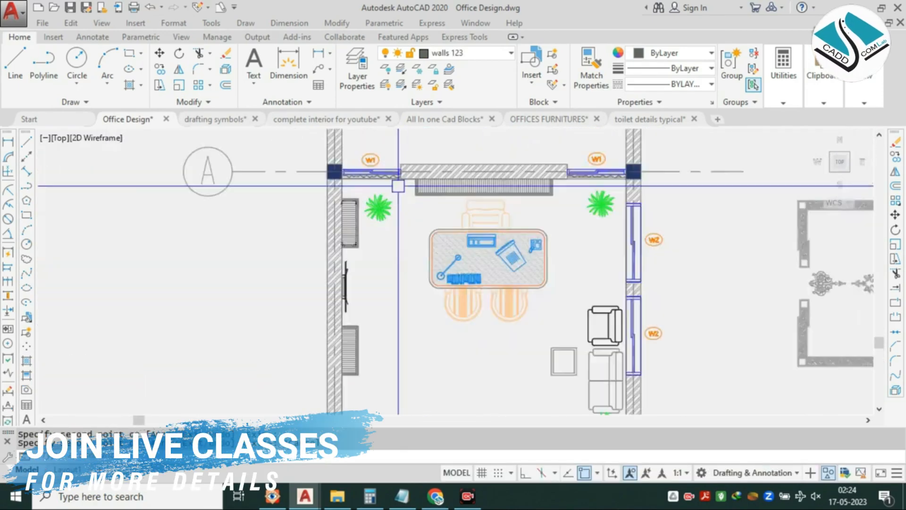
click(372, 207)
key(Escape)
End the object isolation so the hidden carpet and floor hatch are displayed with the furniture again.
scroll(385, 223, up, 4)
scroll(394, 221, down, 4)
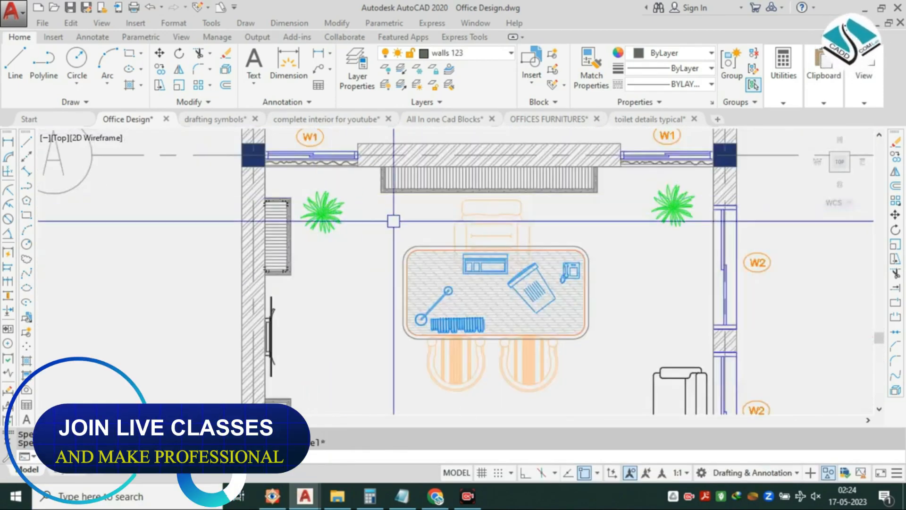
right_click(414, 224)
mouse_move(531, 285)
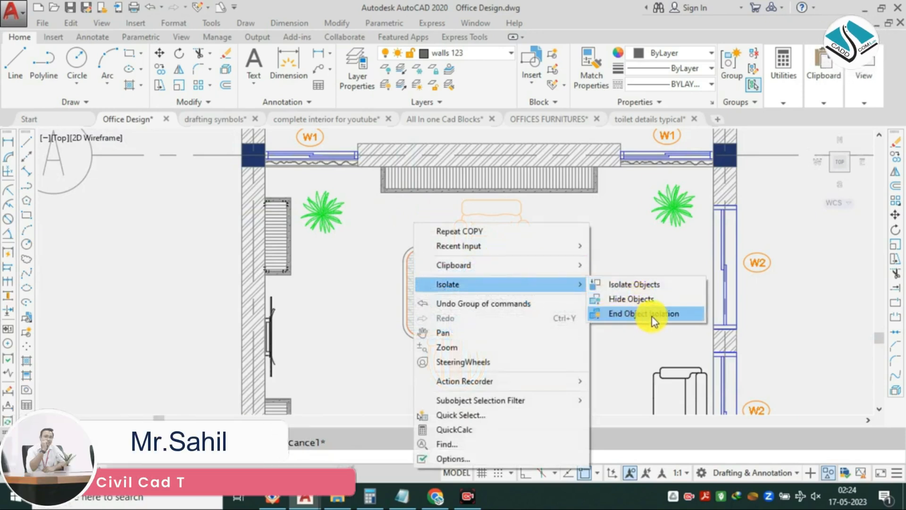
click(654, 315)
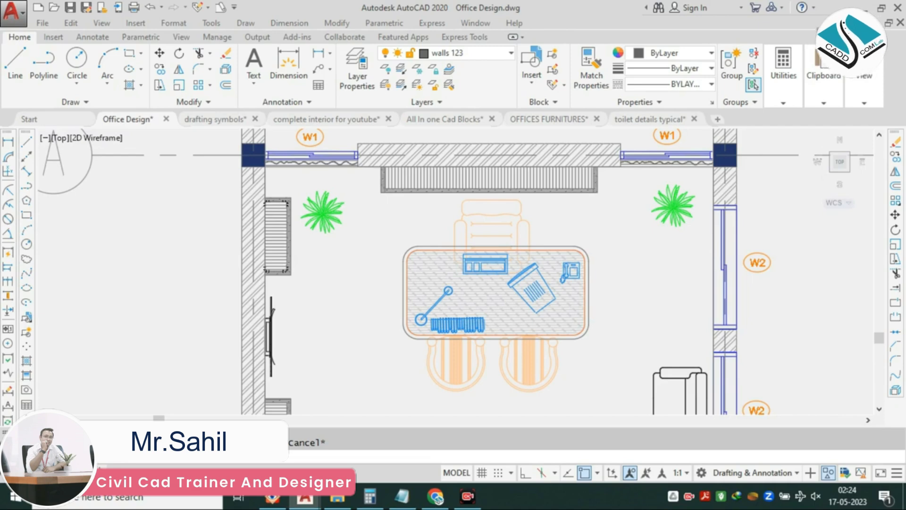
scroll(516, 193, down, 4)
scroll(499, 200, up, 1)
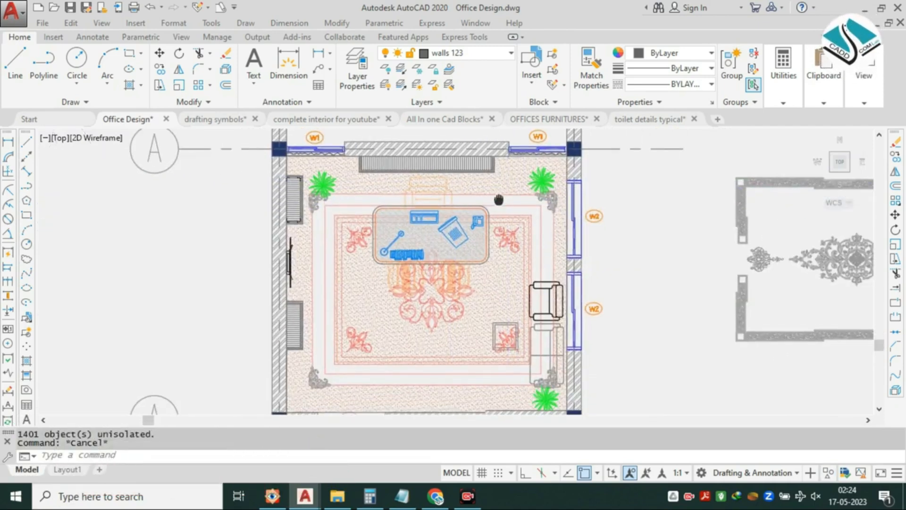
Move the office's upper-left plant up toward the W1 window, clear of the carpet's corner ornament.
middle_drag(500, 200, 498, 198)
scroll(321, 146, up, 4)
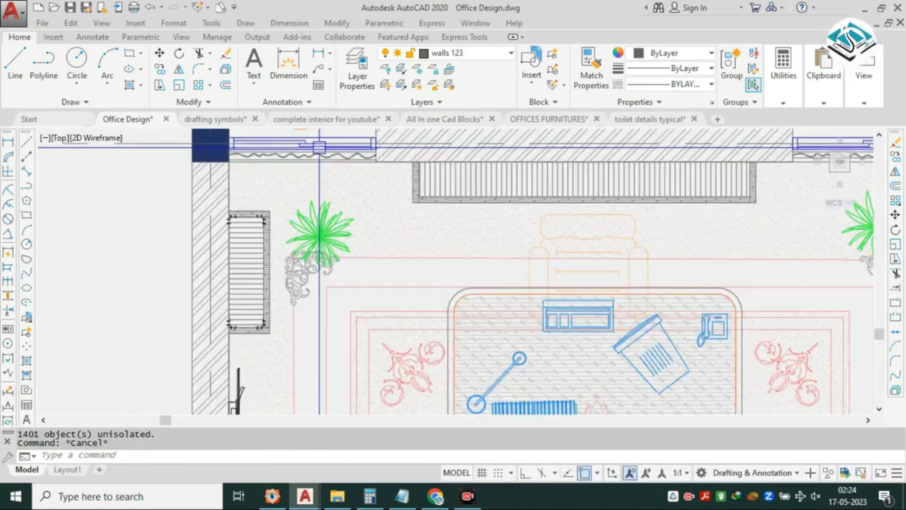
click(322, 216)
scroll(323, 217, up, 2)
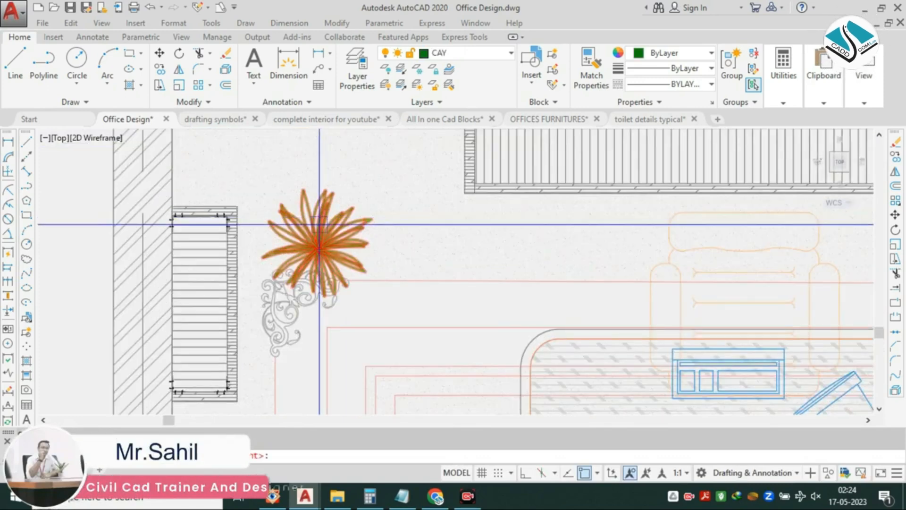
text(m)
key(Return)
click(320, 212)
middle_drag(320, 212, 328, 253)
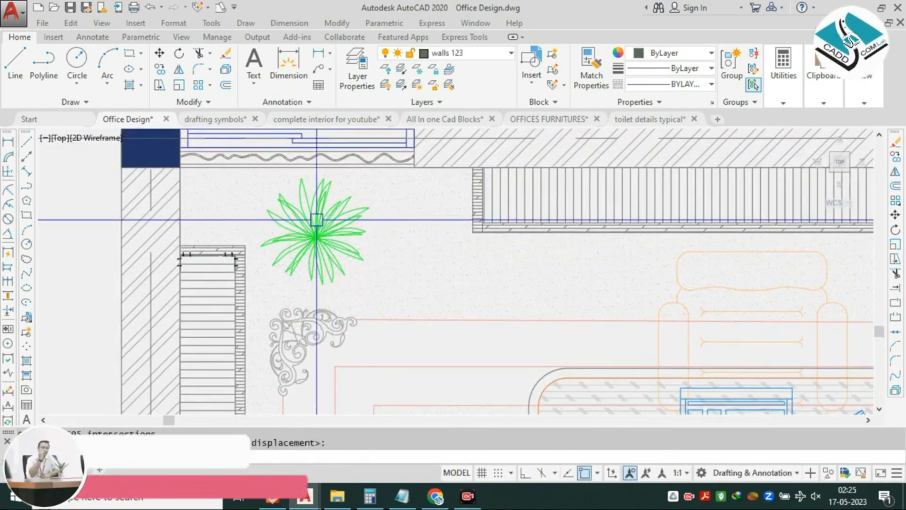
Move the upper-right plant up toward its W1 window, clear of the carpet's corner ornament.
scroll(317, 220, down, 4)
scroll(679, 204, up, 4)
click(645, 267)
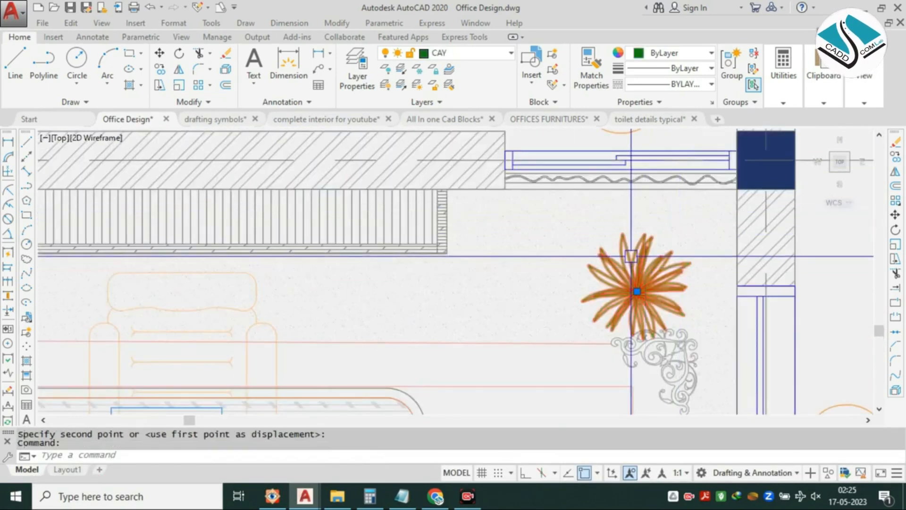
text(m)
key(Return)
click(661, 296)
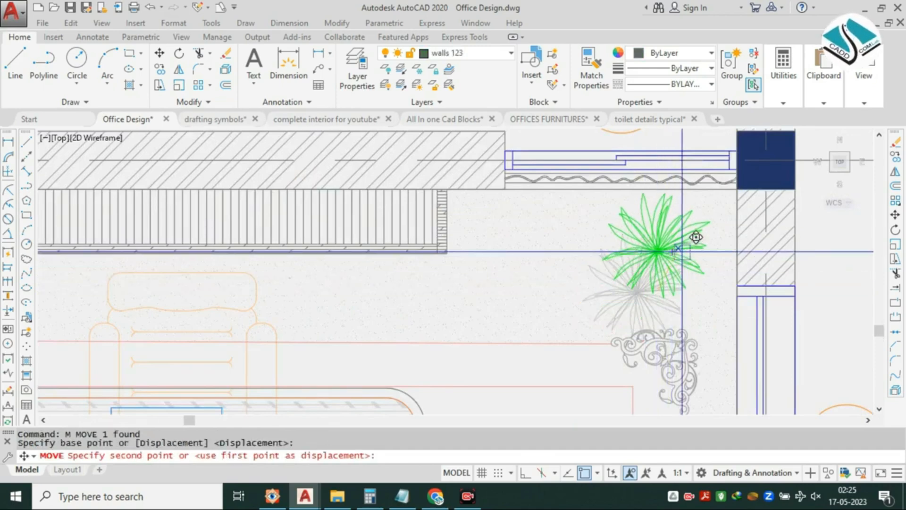
Check the placement of the plant at the sofa's lower end and the furniture layout over the carpet.
scroll(540, 229, down, 8)
middle_drag(541, 229, 512, 180)
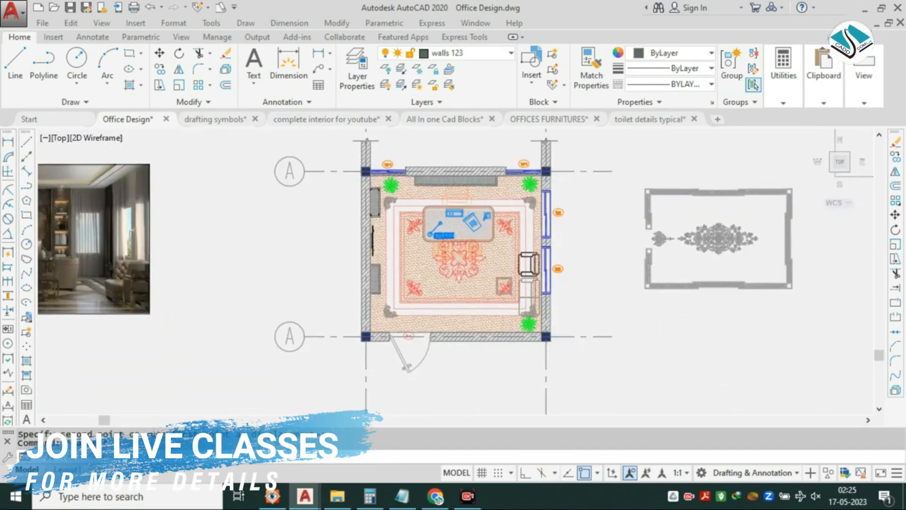
scroll(525, 337, up, 4)
scroll(528, 337, up, 3)
key(Escape)
scroll(543, 296, down, 5)
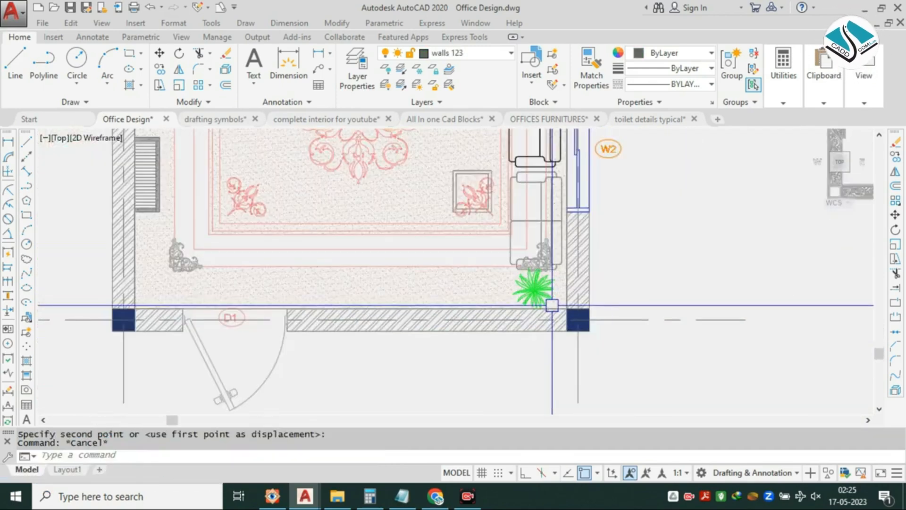
middle_drag(495, 204, 500, 289)
scroll(471, 262, down, 3)
scroll(483, 230, up, 3)
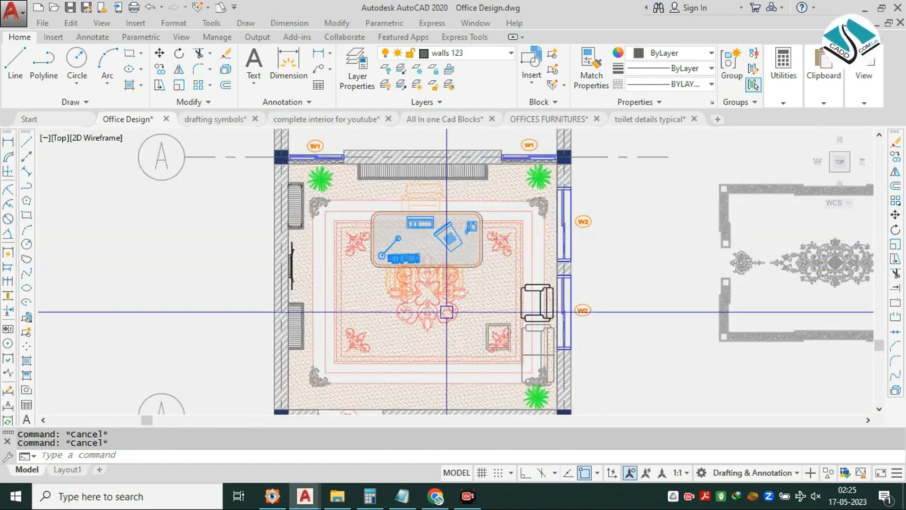
scroll(447, 312, up, 3)
scroll(429, 203, up, 2)
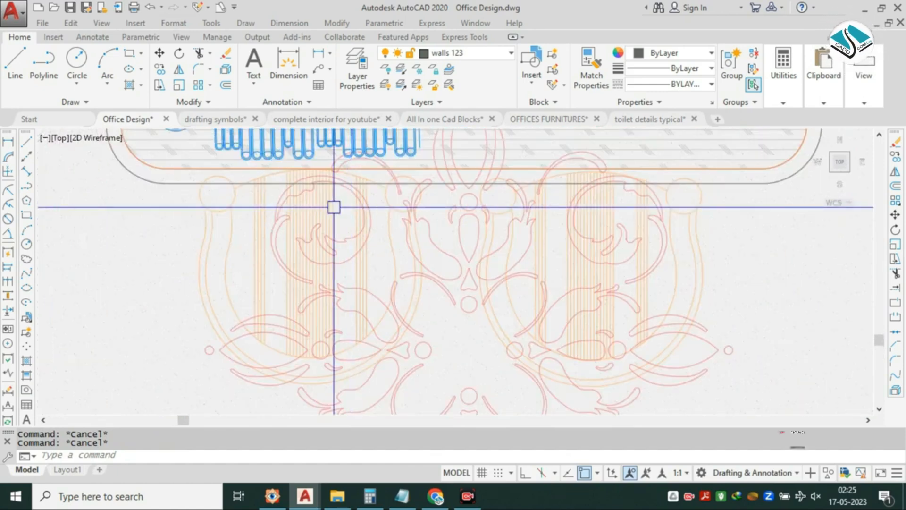
scroll(381, 229, down, 4)
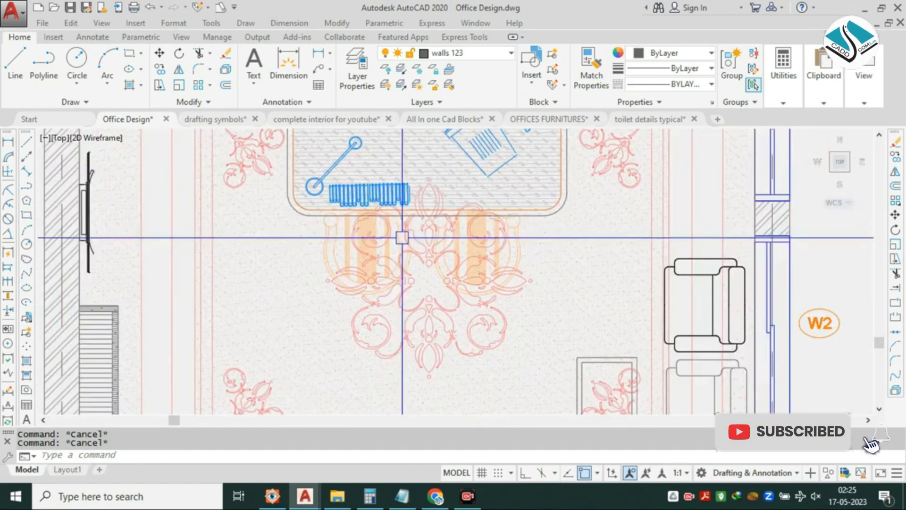
scroll(515, 225, up, 3)
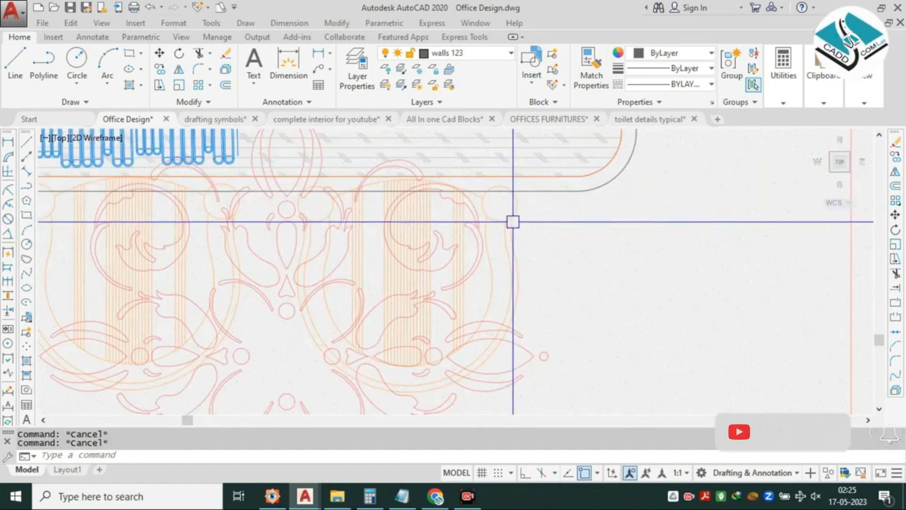
click(529, 228)
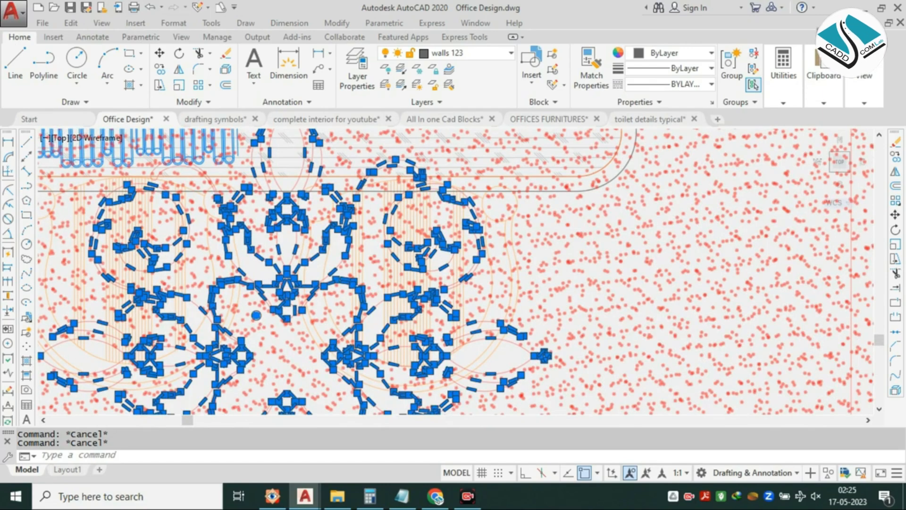
key(Escape)
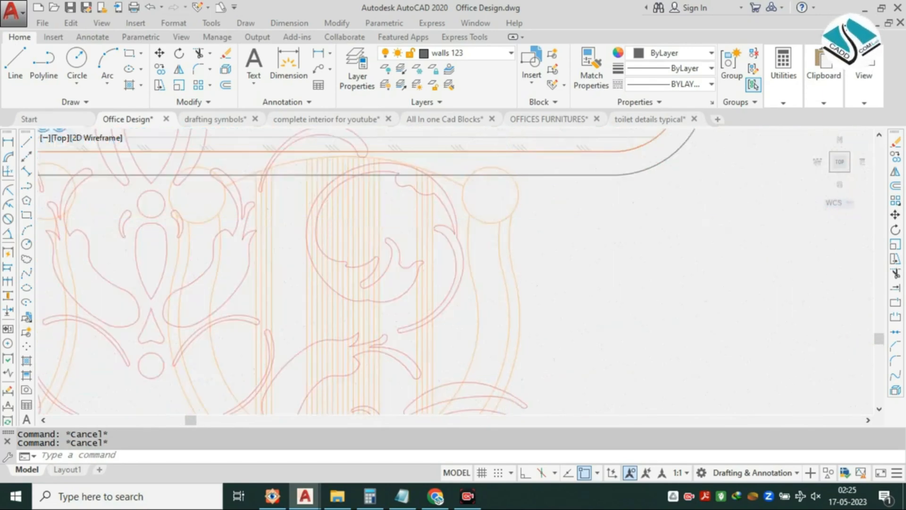
click(528, 228)
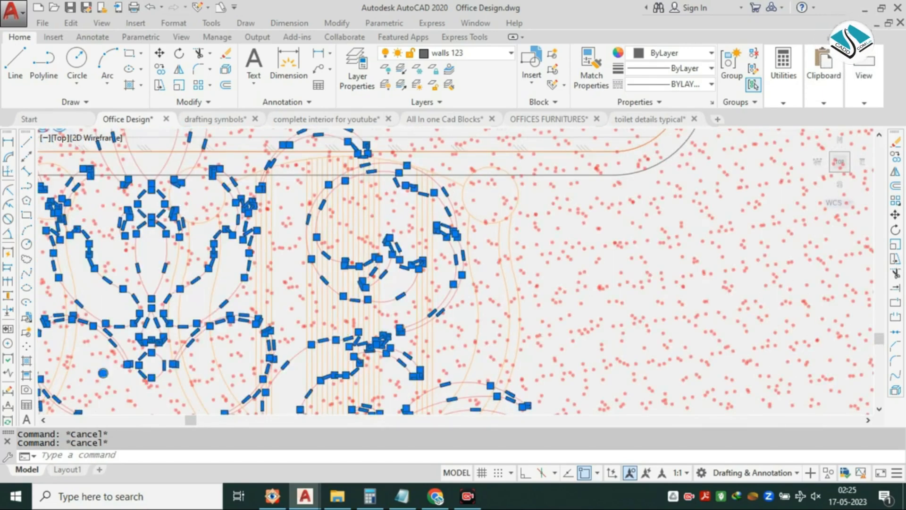
scroll(501, 210, up, 2)
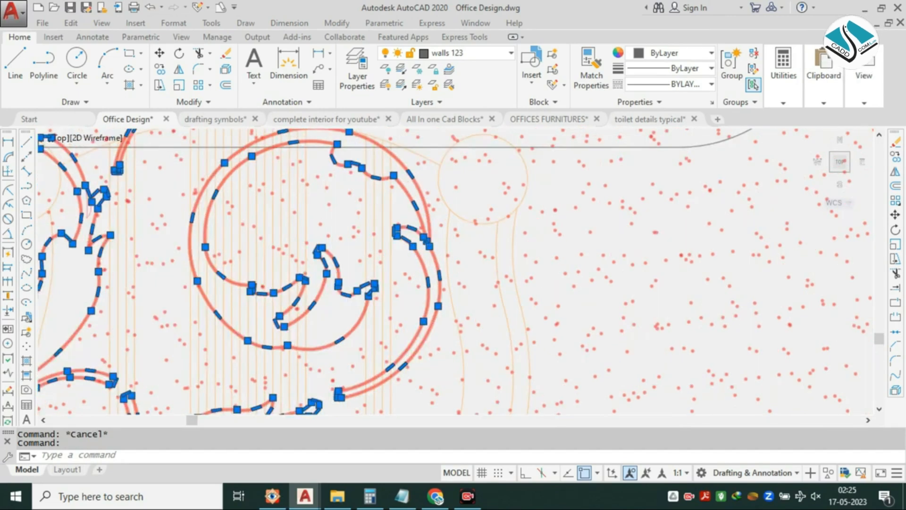
key(Escape)
Put the two visitor chairs in front of the desk on the el-text layer.
scroll(533, 167, up, 2)
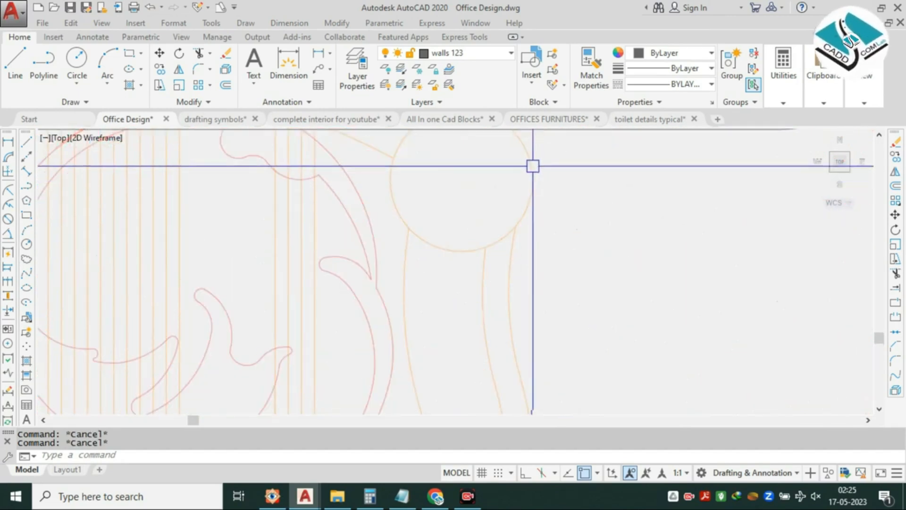
click(533, 167)
scroll(533, 166, down, 2)
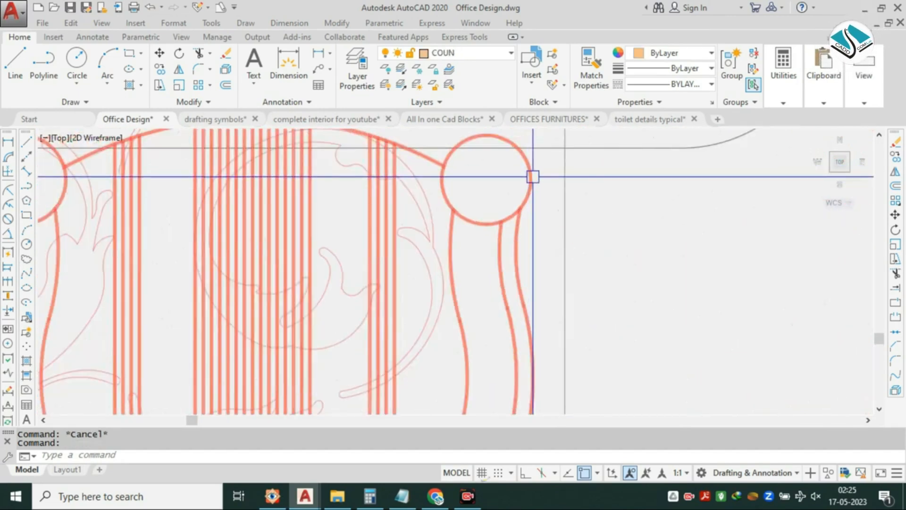
click(503, 53)
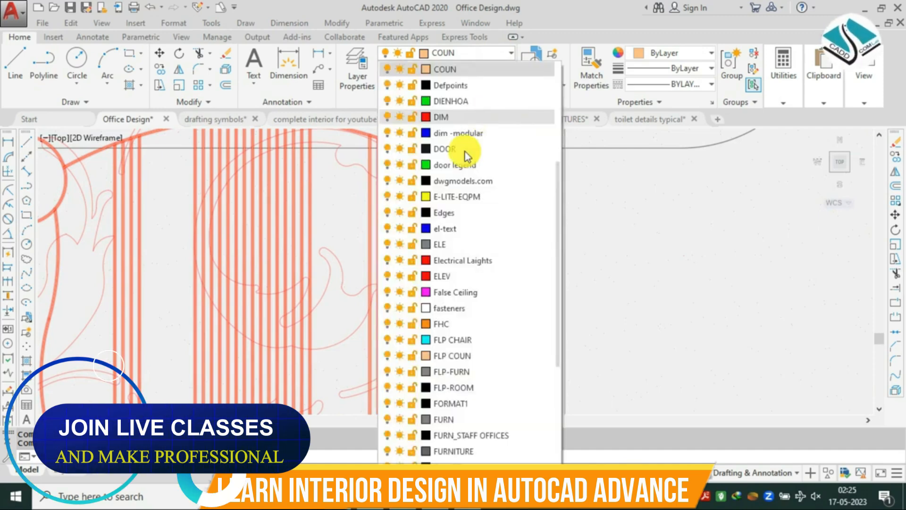
click(494, 231)
scroll(474, 245, down, 3)
key(Escape)
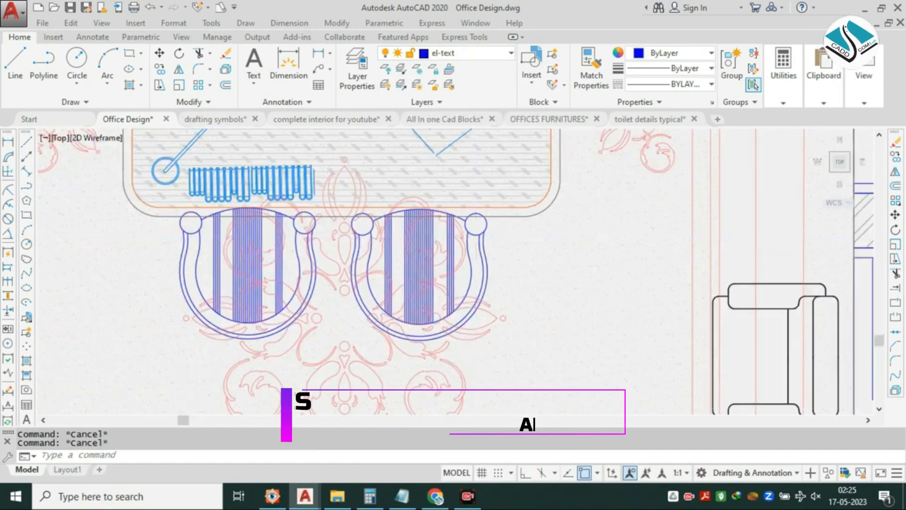
Erase the leftover grey border frame and floral ornament beside the office plan.
scroll(476, 237, down, 6)
mouse_move(524, 219)
middle_down()
mouse_move(521, 237)
mouse_move(538, 258)
middle_up()
scroll(519, 236, down, 2)
scroll(554, 266, up, 2)
scroll(461, 234, down, 2)
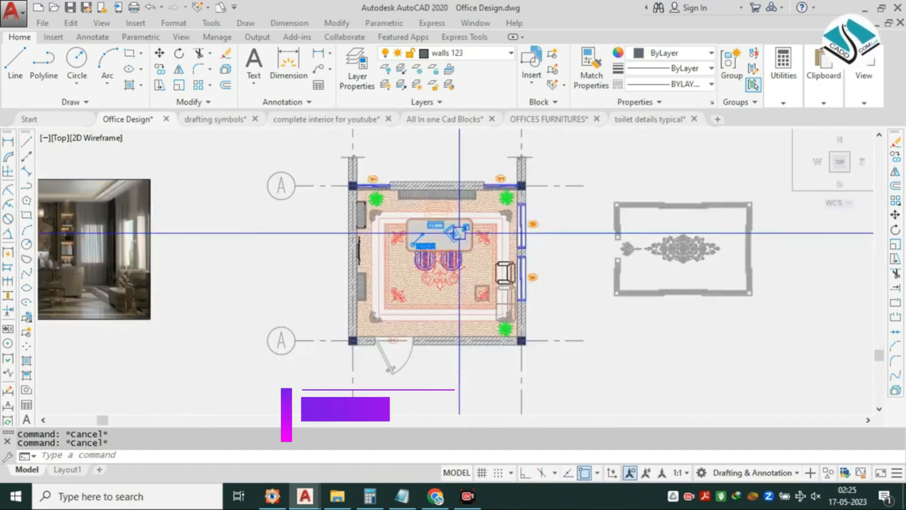
middle_drag(567, 239, 420, 238)
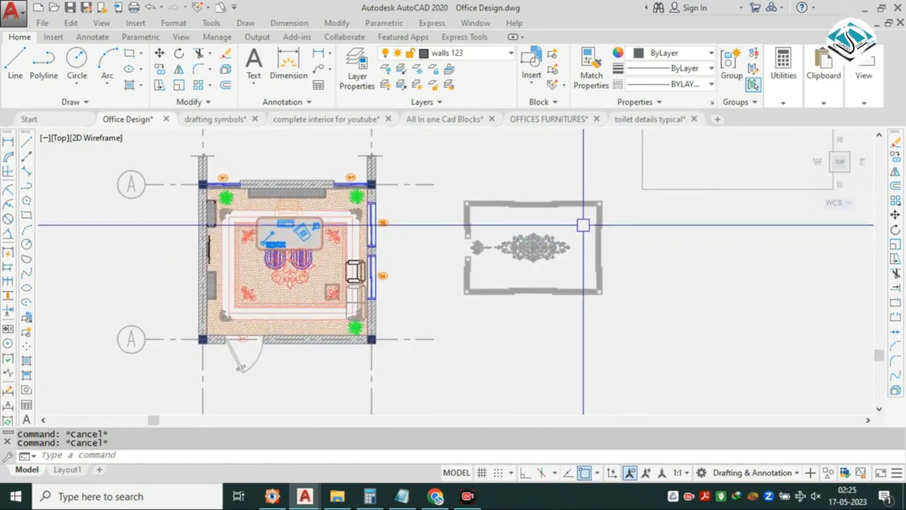
click(607, 205)
click(614, 187)
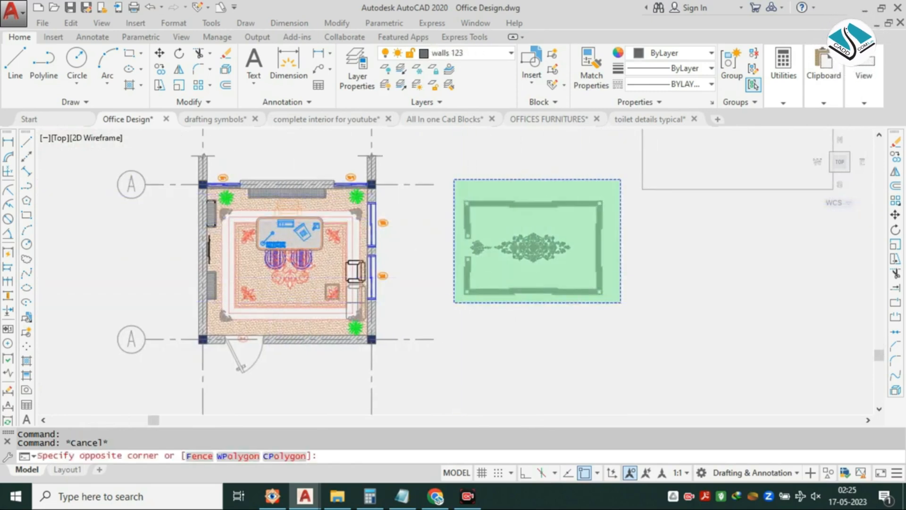
click(453, 302)
text(E)
key(Return)
scroll(406, 280, down, 1)
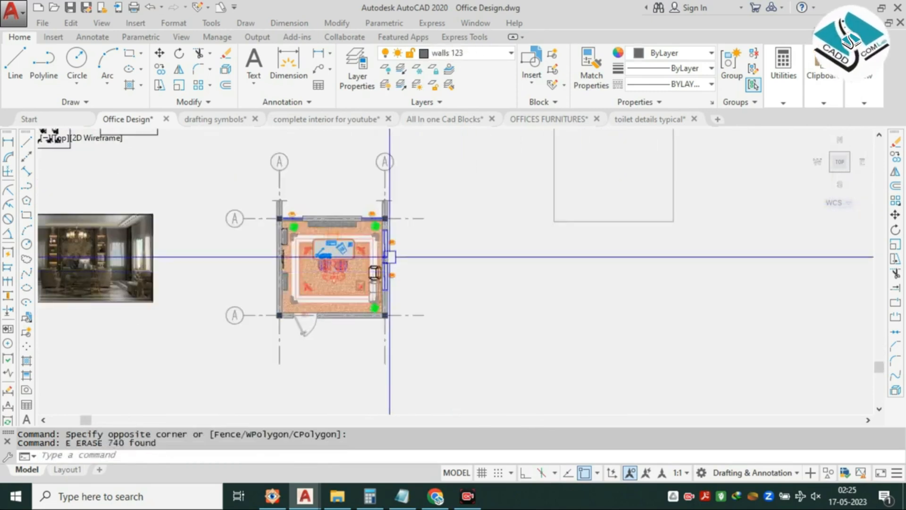
Erase the leftover empty rectangle between the office plan and the loose plant drawing.
scroll(329, 368, down, 2)
click(587, 210)
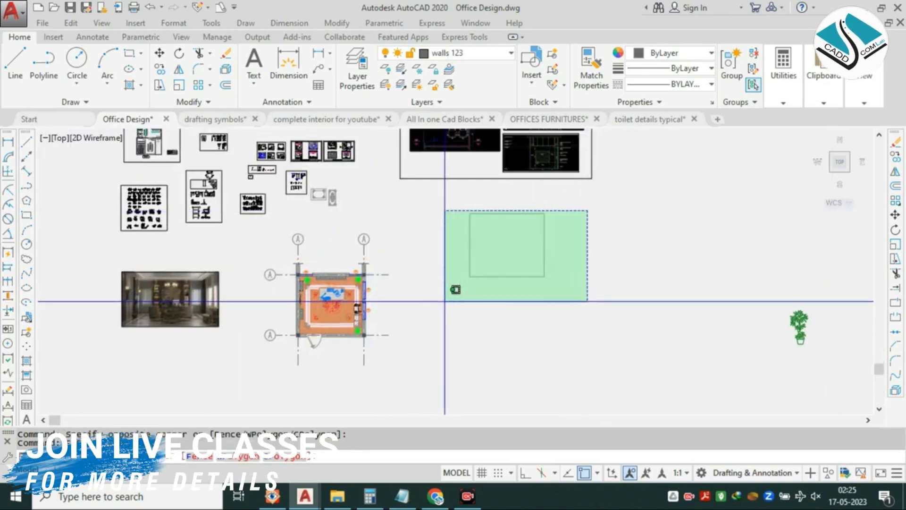
click(443, 301)
text(E)
key(Return)
Examine the reference elevation sheets above the plan, including their material notes and level labels.
scroll(327, 302, up, 2)
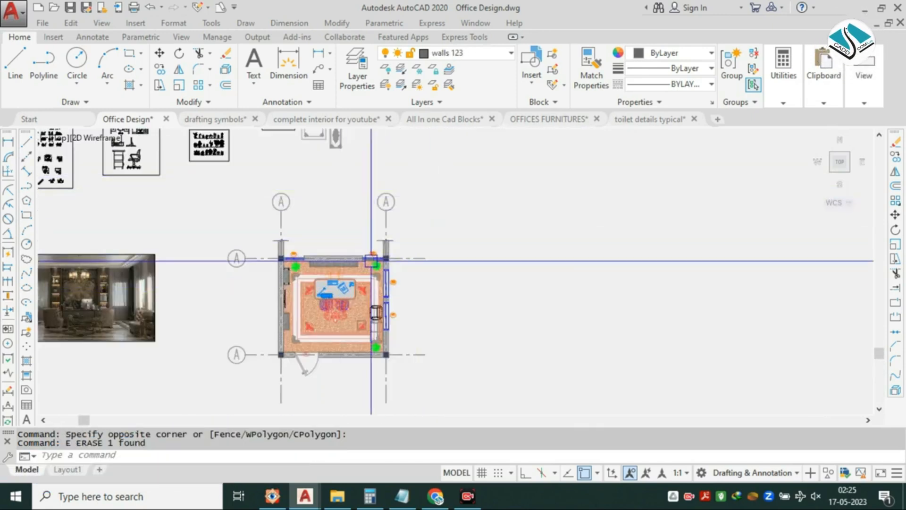
scroll(358, 256, up, 2)
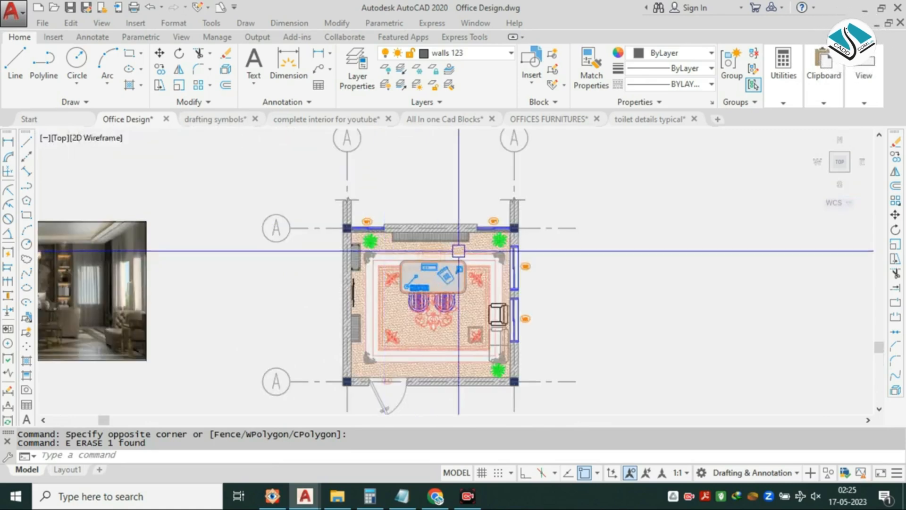
scroll(459, 252, down, 4)
middle_drag(409, 233, 425, 307)
scroll(441, 145, up, 6)
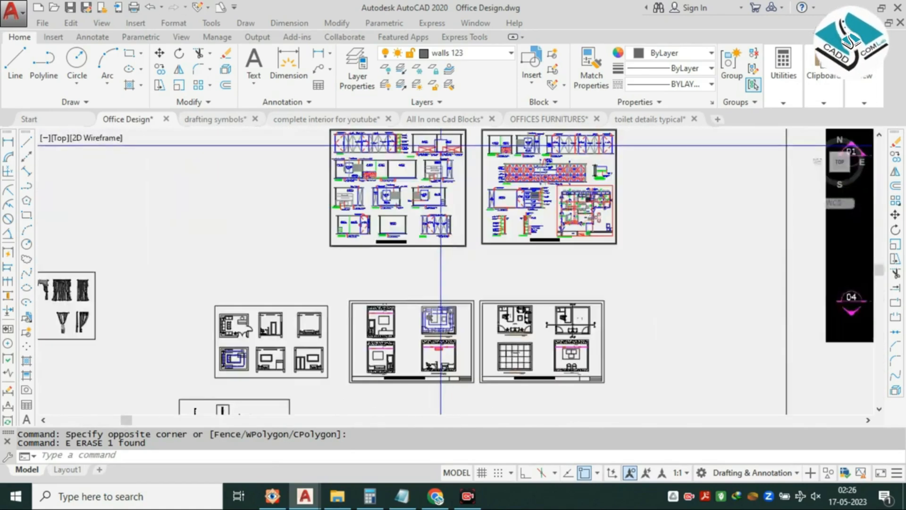
scroll(441, 145, up, 8)
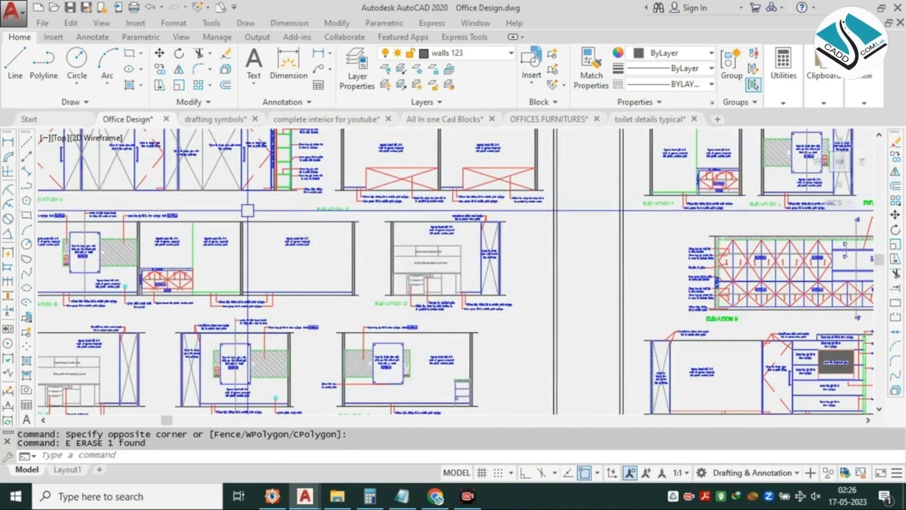
scroll(247, 211, up, 6)
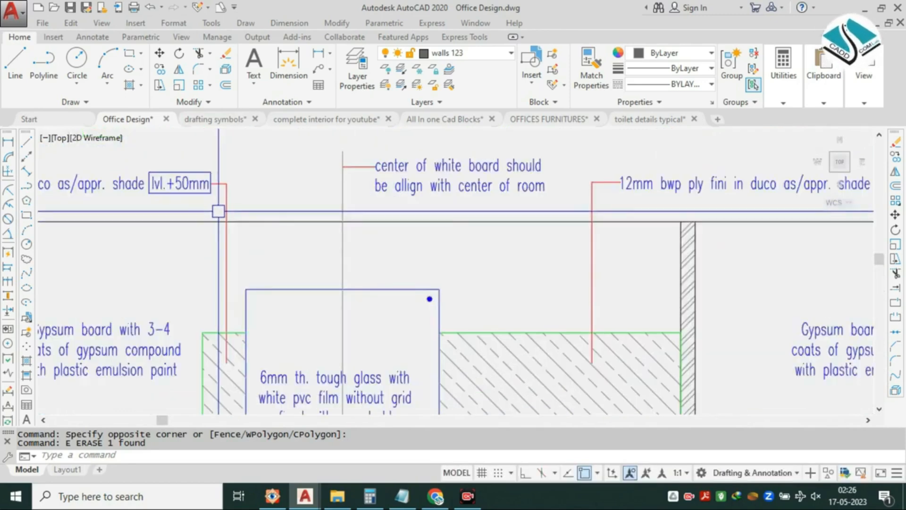
scroll(218, 211, down, 2)
scroll(430, 276, down, 5)
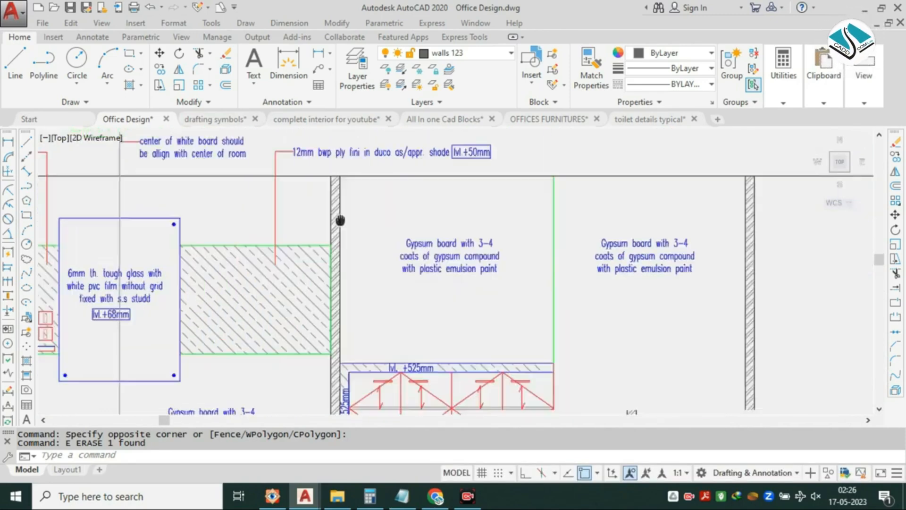
scroll(392, 261, up, 3)
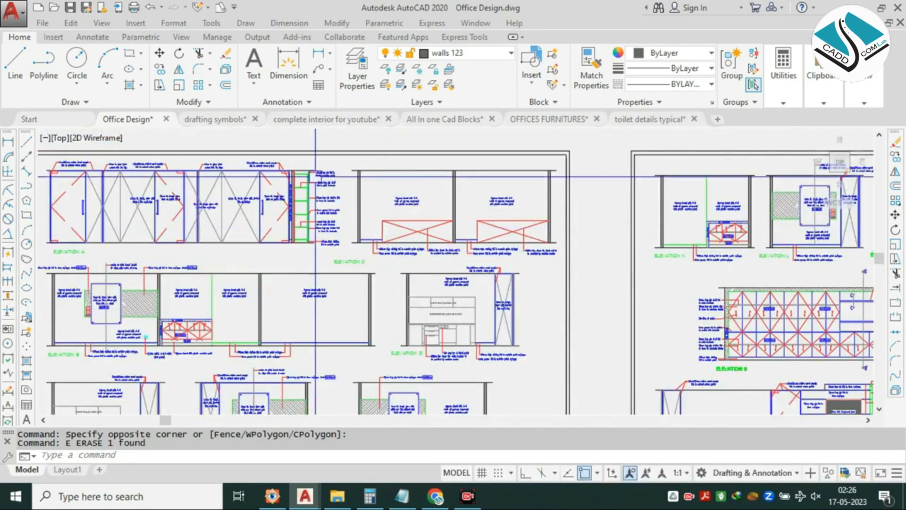
Copy the "12mm bwp ply fini in Plastic emulsion paint" note from the reference elevation to the empty space beside the office plan.
scroll(315, 176, up, 8)
scroll(443, 167, up, 8)
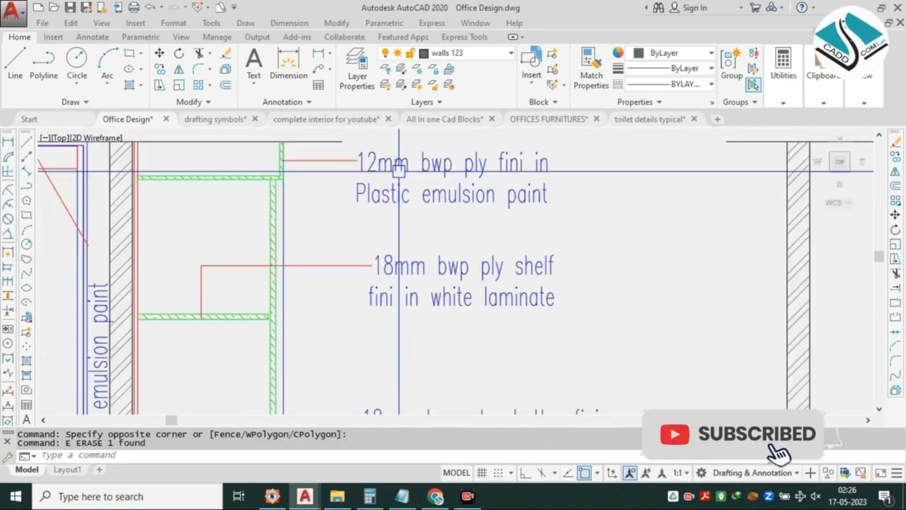
scroll(294, 188, down, 4)
scroll(369, 177, down, 6)
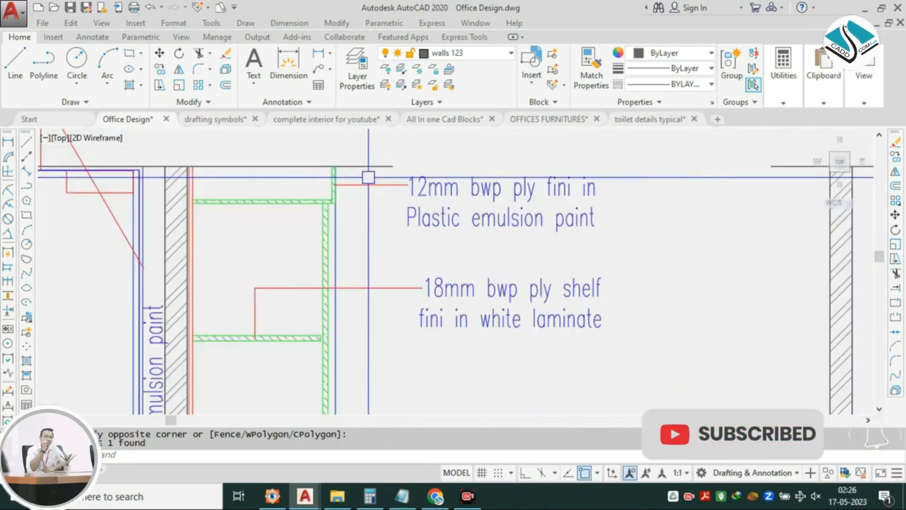
scroll(371, 177, up, 4)
scroll(422, 197, up, 3)
click(445, 172)
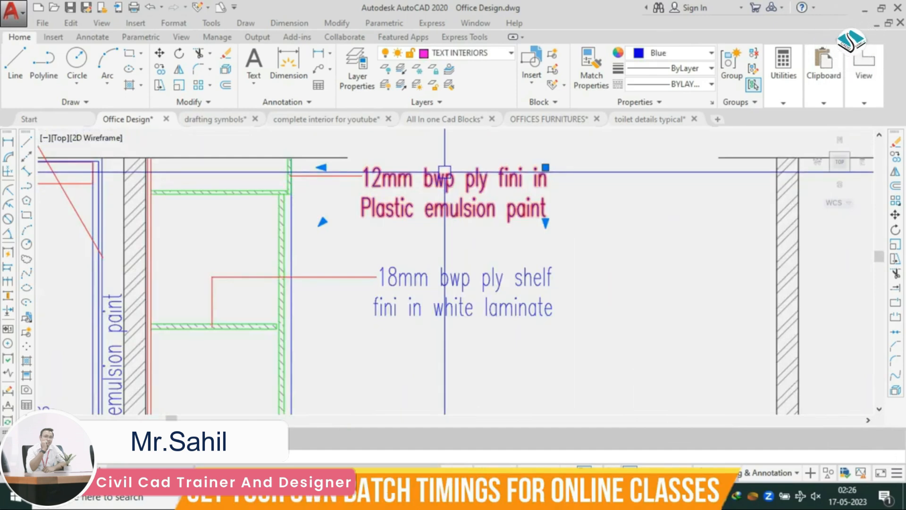
click(445, 172)
scroll(444, 173, down, 6)
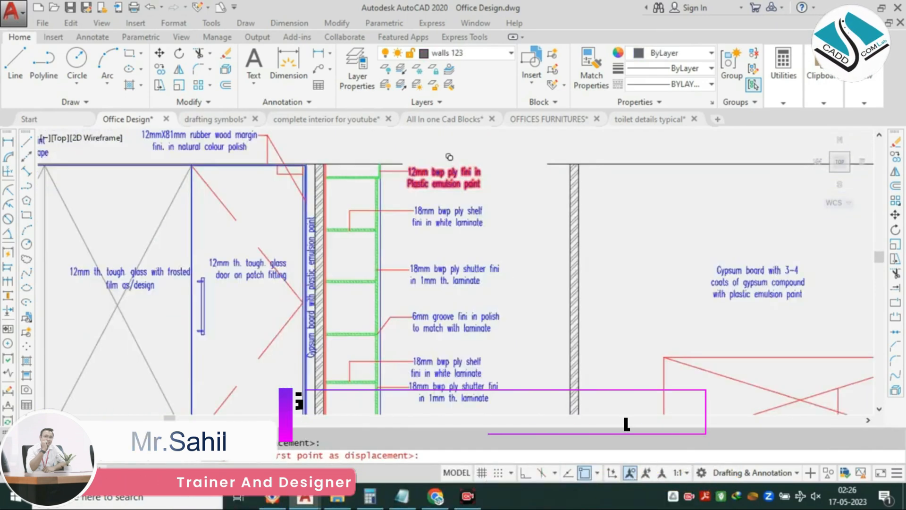
scroll(394, 269, down, 4)
scroll(394, 269, up, 6)
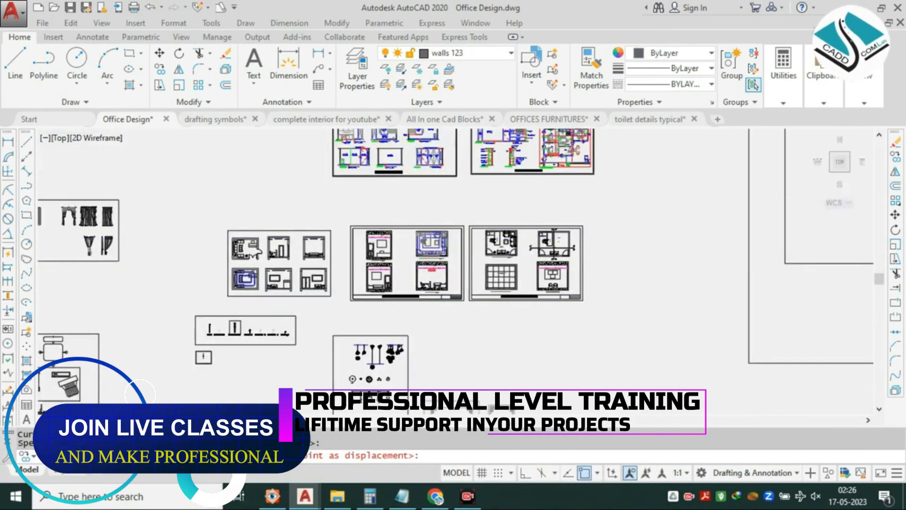
middle_drag(411, 313, 299, 149)
scroll(299, 149, down, 2)
middle_drag(285, 228, 453, 191)
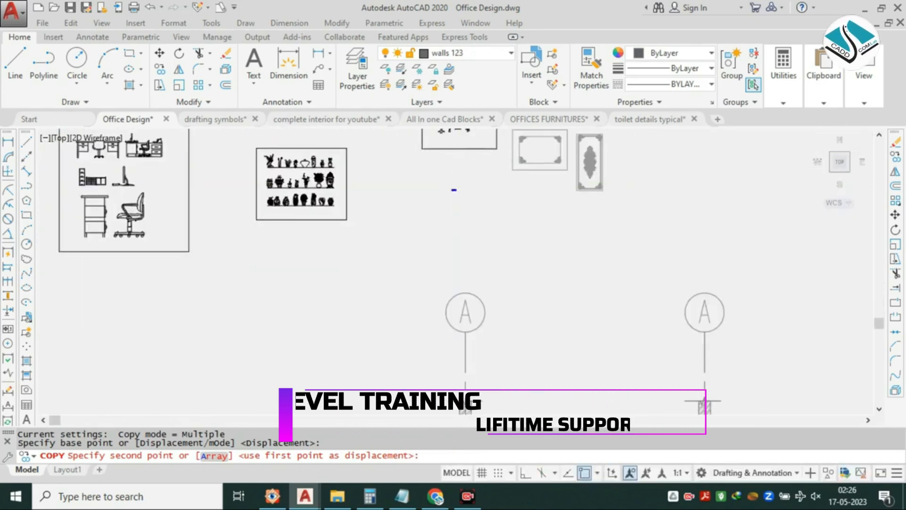
scroll(455, 191, down, 2)
middle_drag(479, 300, 378, 155)
scroll(607, 236, up, 2)
click(616, 243)
key(Escape)
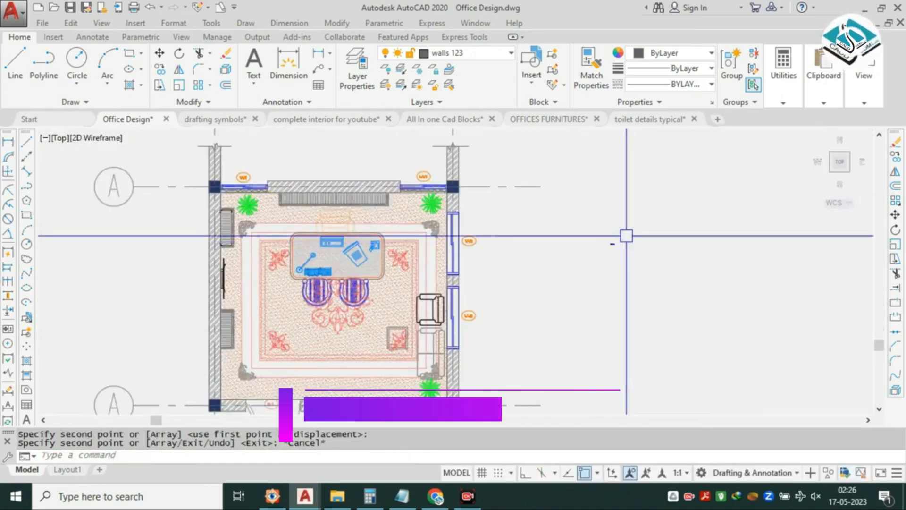
Scale up the copied material note so its text is readable at the size of the office plan.
click(634, 220)
click(589, 277)
text(sc)
key(Return)
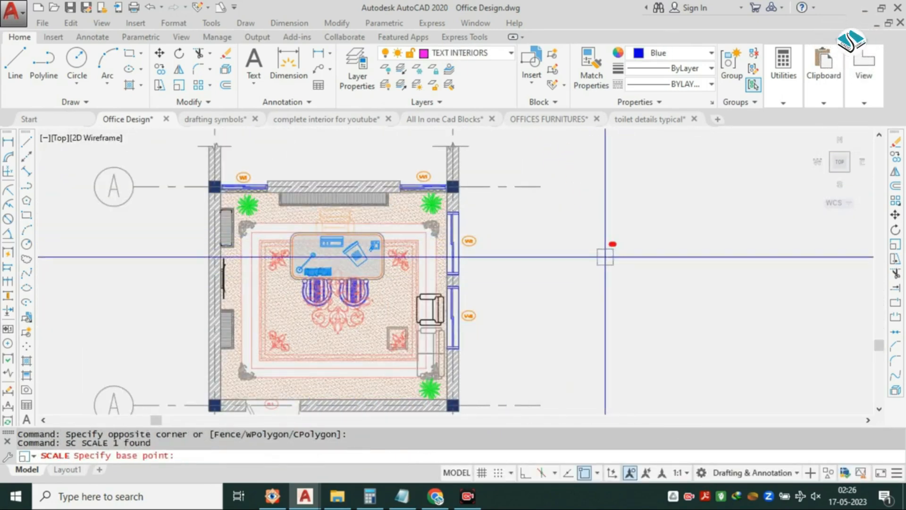
click(612, 242)
click(570, 243)
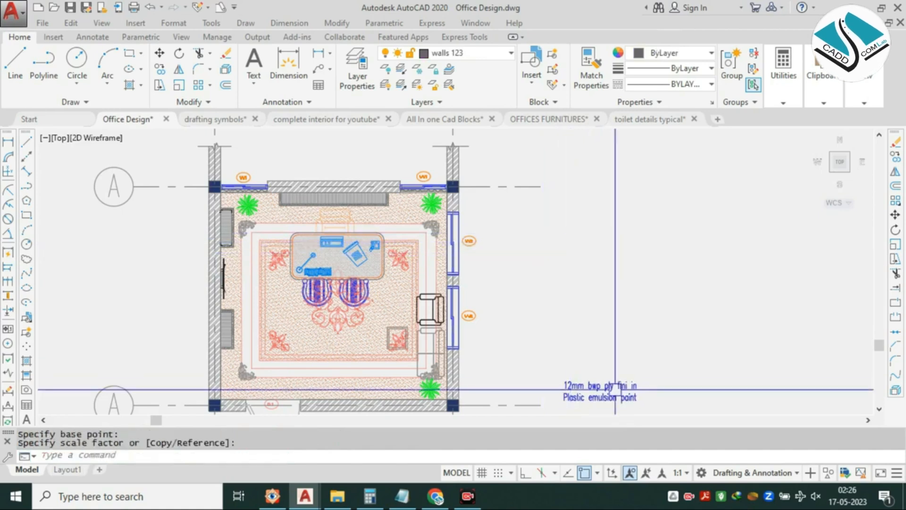
Move the enlarged material note up beside the plan's upper-right corner, just below the horizontal grid line.
click(629, 382)
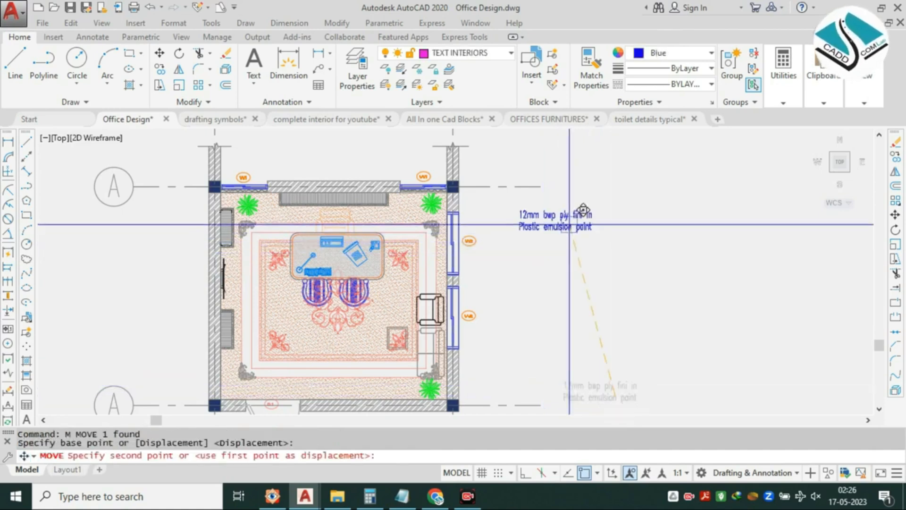
click(547, 203)
key(Escape)
scroll(456, 193, up, 3)
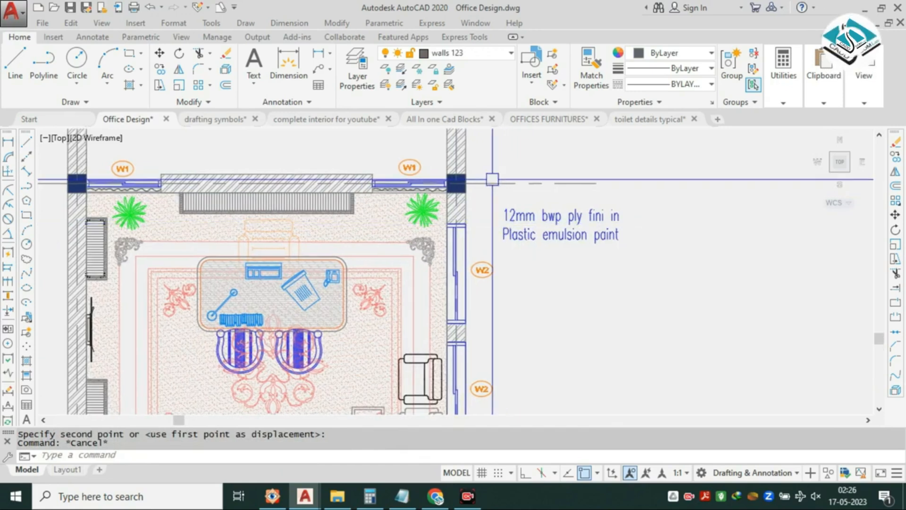
Change the material note's colour to the orange-brown 205,105,40.
click(572, 211)
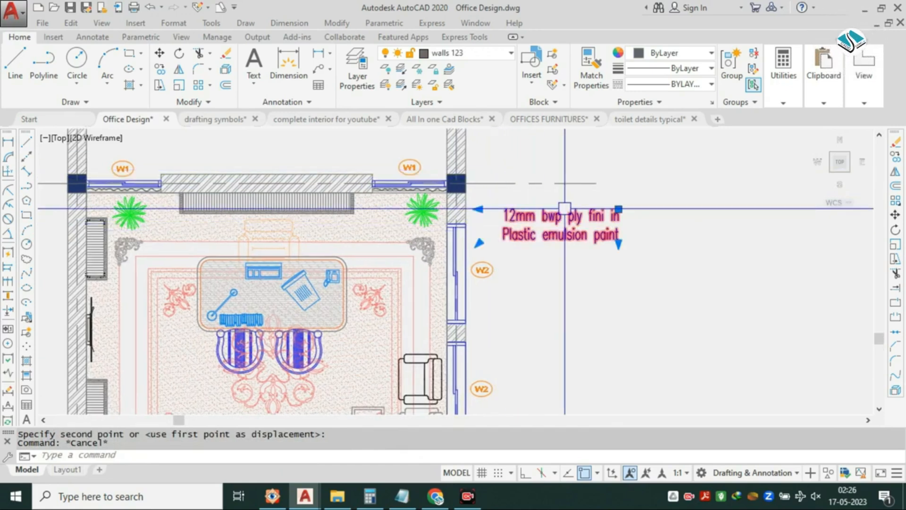
click(675, 54)
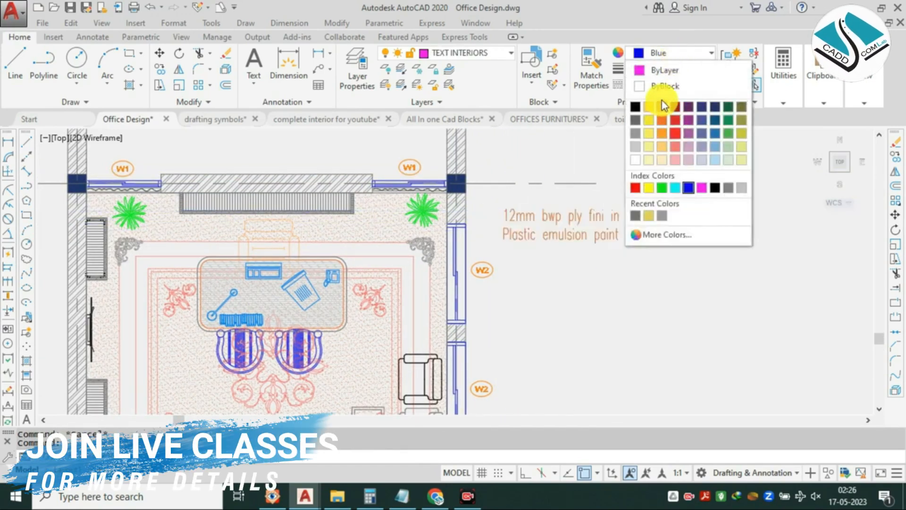
click(665, 108)
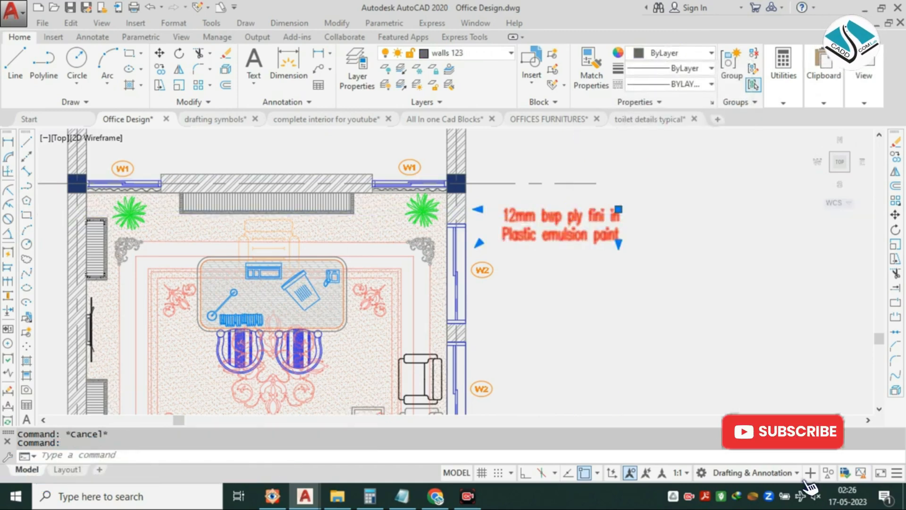
double_click(562, 226)
key(ctrl+a)
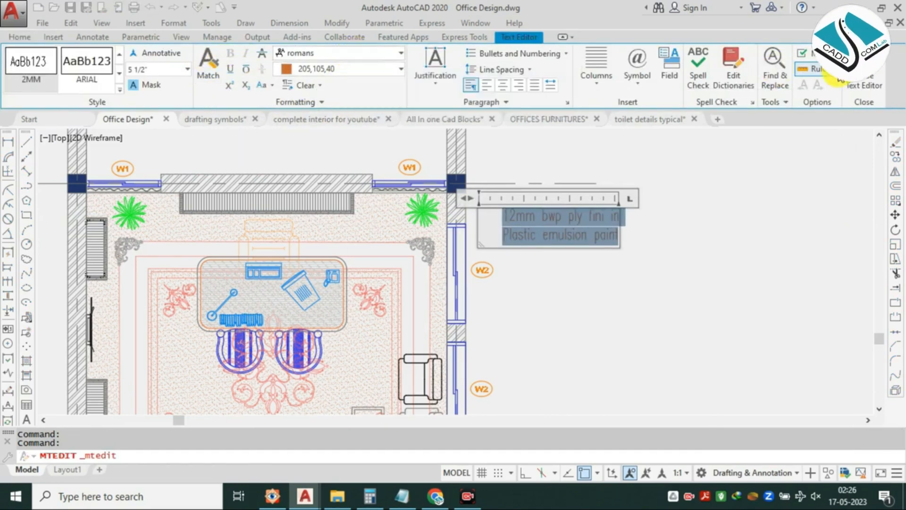
click(860, 74)
key(Escape)
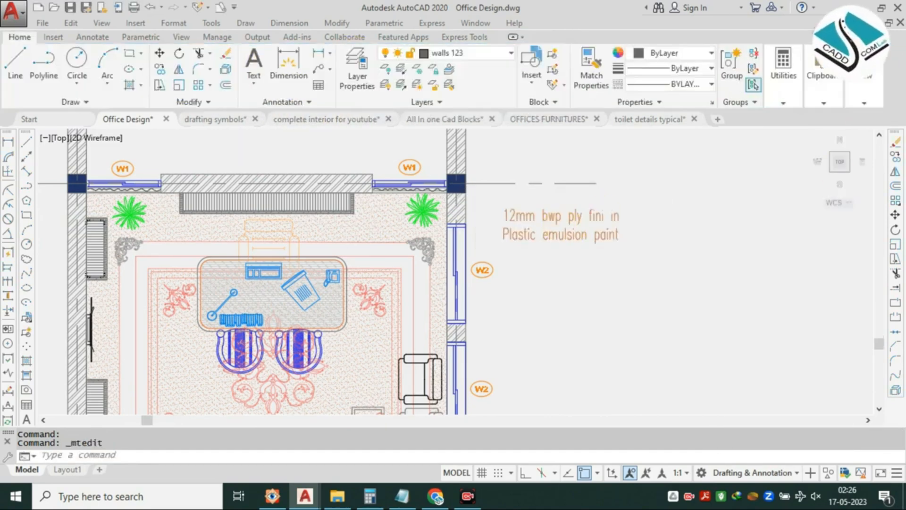
scroll(570, 235, down, 2)
key(Escape)
scroll(571, 253, down, 2)
scroll(550, 248, up, 2)
middle_drag(544, 225, 528, 209)
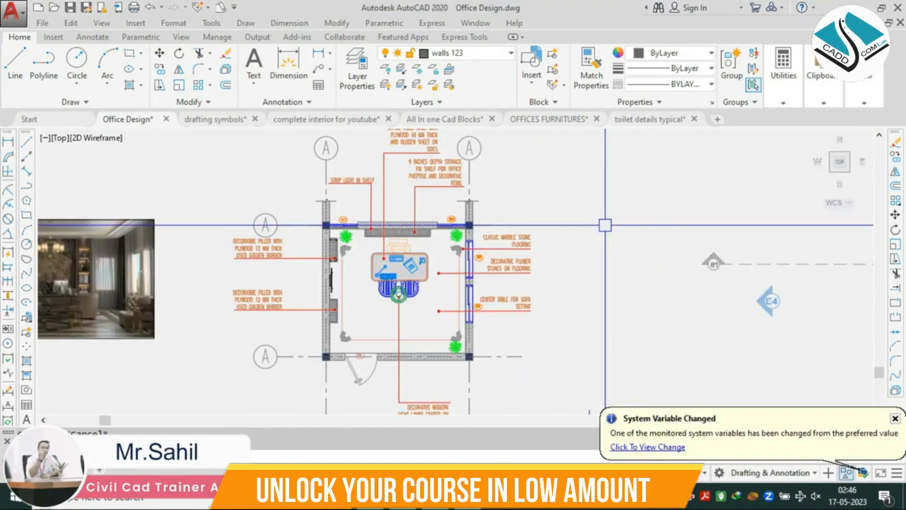
Dismiss the system variable notification and examine the leader notes for the flooring and sofa center table beside the plan's right wall.
click(895, 419)
scroll(407, 239, up, 2)
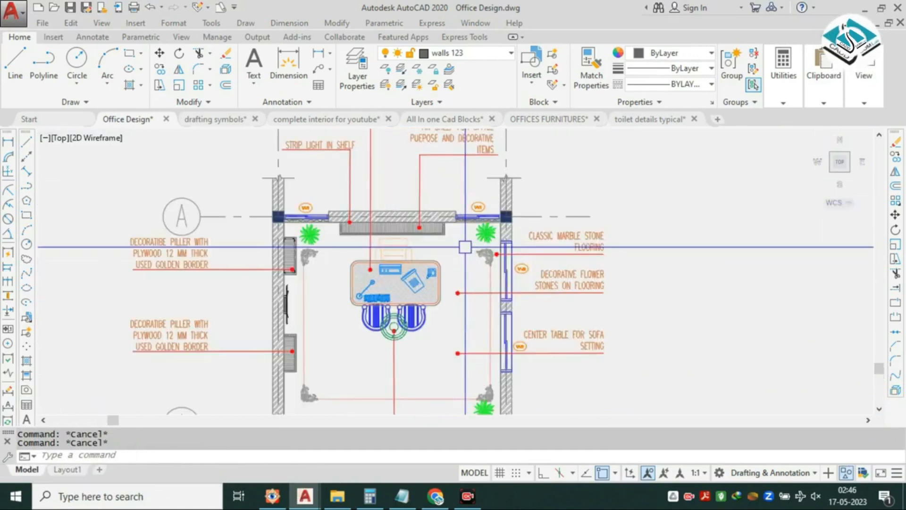
scroll(551, 239, up, 2)
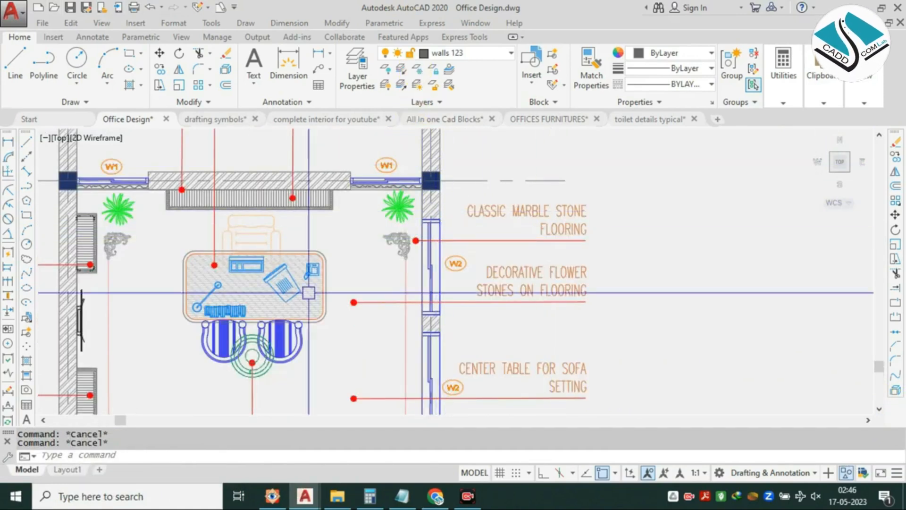
scroll(528, 240, up, 2)
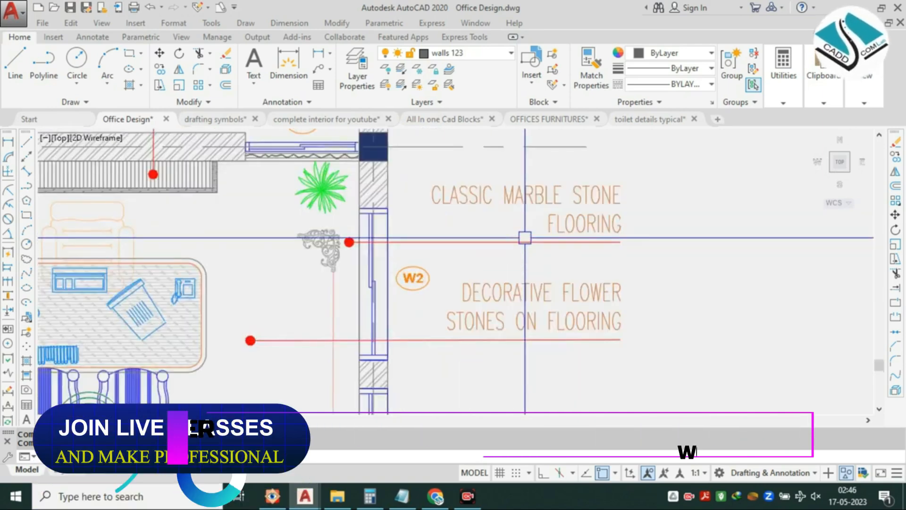
scroll(344, 241, up, 2)
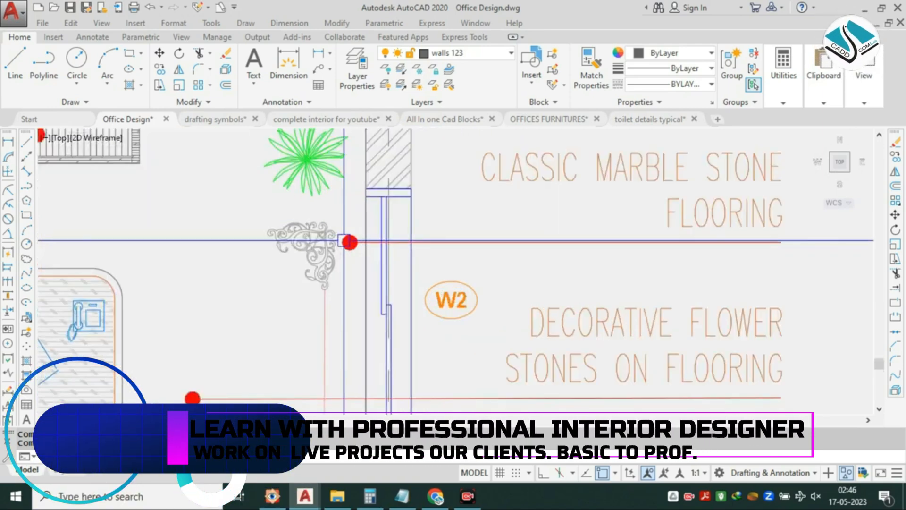
scroll(294, 282, down, 3)
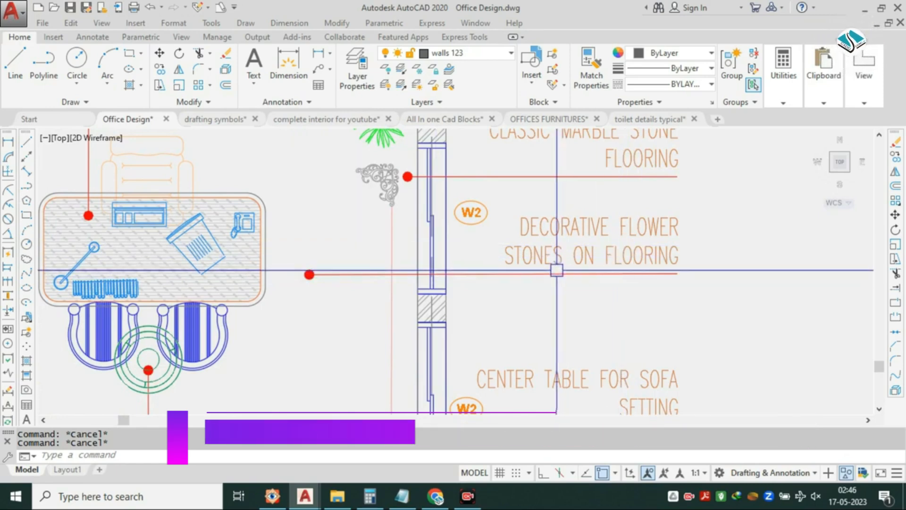
scroll(569, 263, down, 2)
middle_drag(555, 273, 557, 211)
scroll(556, 292, up, 2)
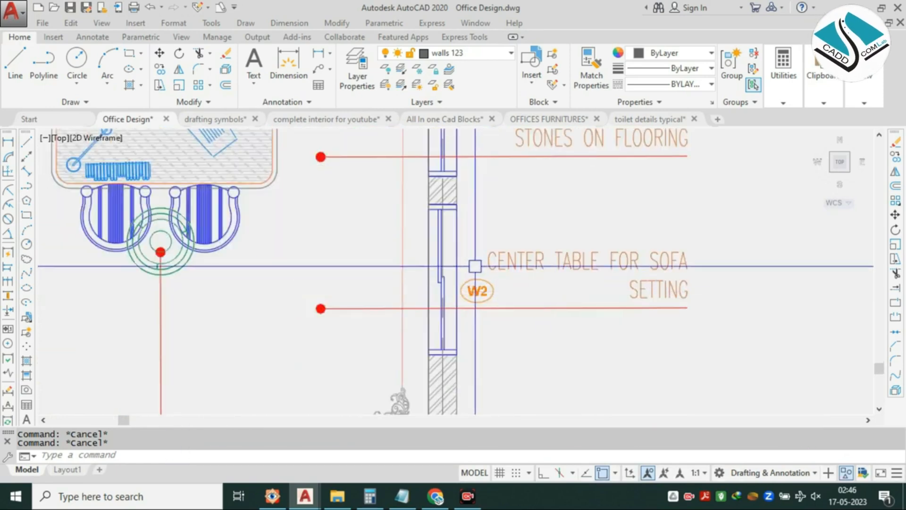
Examine the leader notes above the plan describing the shelf strip light, storage shelf and office table.
scroll(585, 274, down, 2)
middle_drag(408, 229, 571, 333)
mouse_move(451, 227)
middle_down()
mouse_move(467, 358)
mouse_move(469, 347)
middle_up()
middle_drag(495, 219, 425, 263)
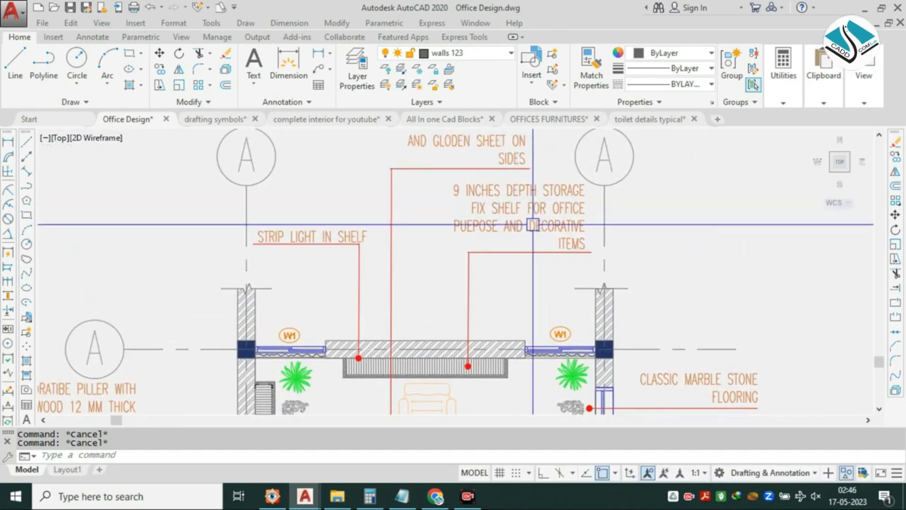
middle_drag(533, 225, 519, 206)
scroll(512, 203, up, 2)
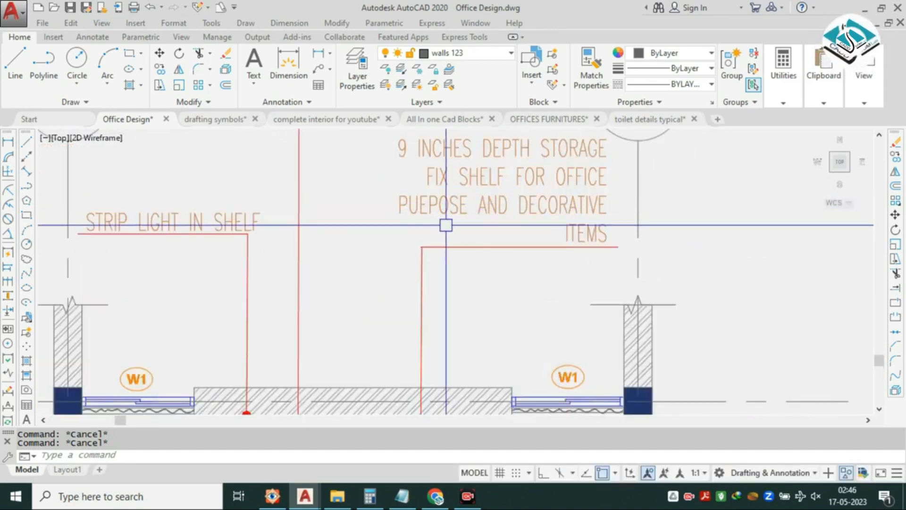
scroll(534, 219, down, 3)
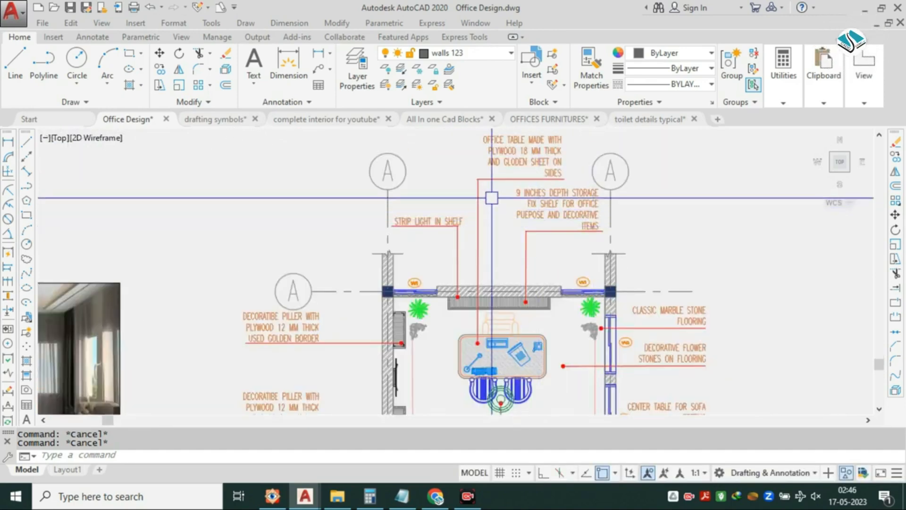
scroll(585, 208, up, 3)
middle_drag(586, 208, 578, 256)
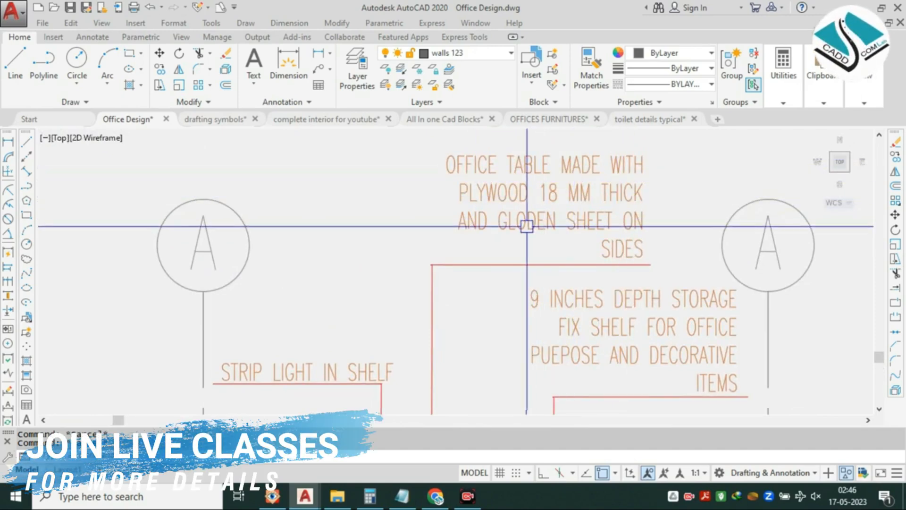
scroll(477, 215, down, 3)
scroll(478, 215, up, 5)
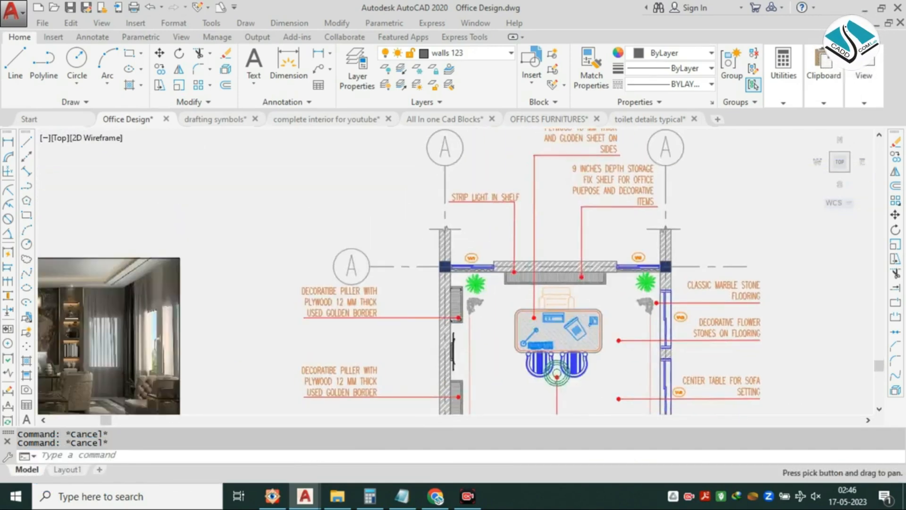
Examine the decorative pillar notes beside the office plan and the furniture layout inside the room.
scroll(556, 178, down, 3)
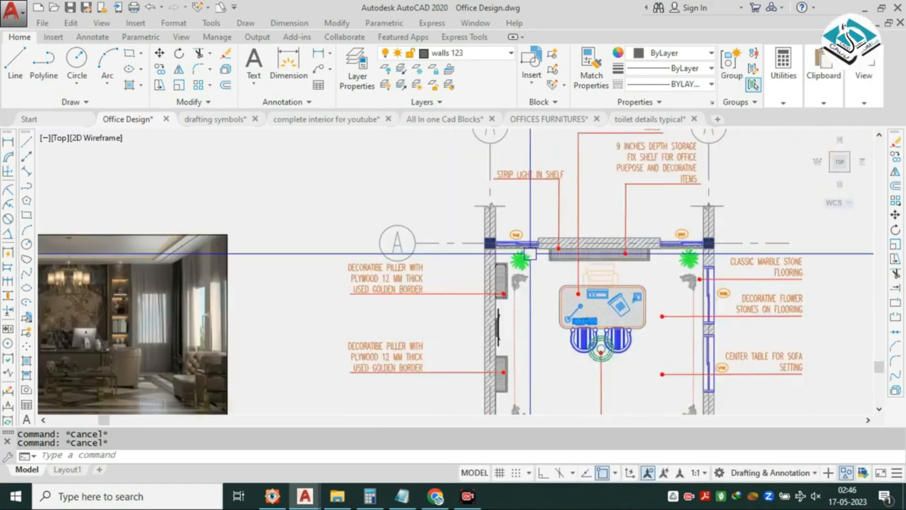
scroll(408, 228, up, 5)
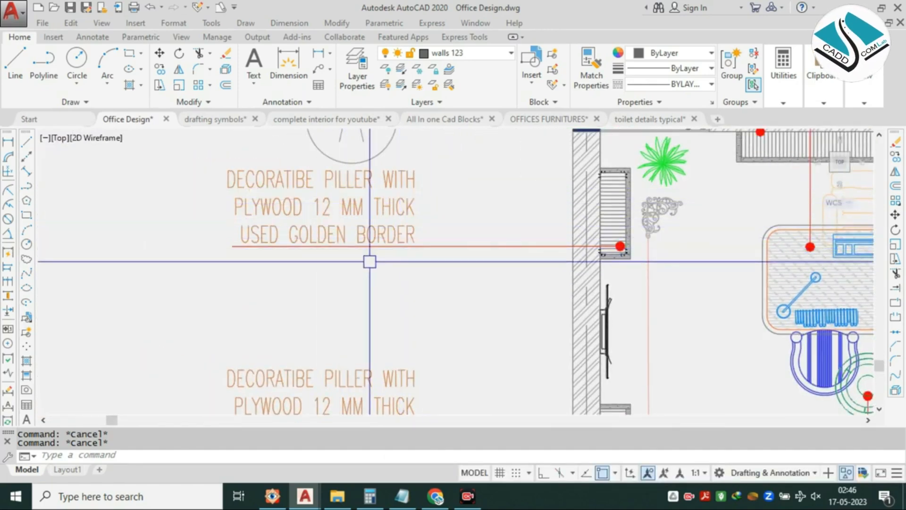
middle_drag(442, 303, 441, 283)
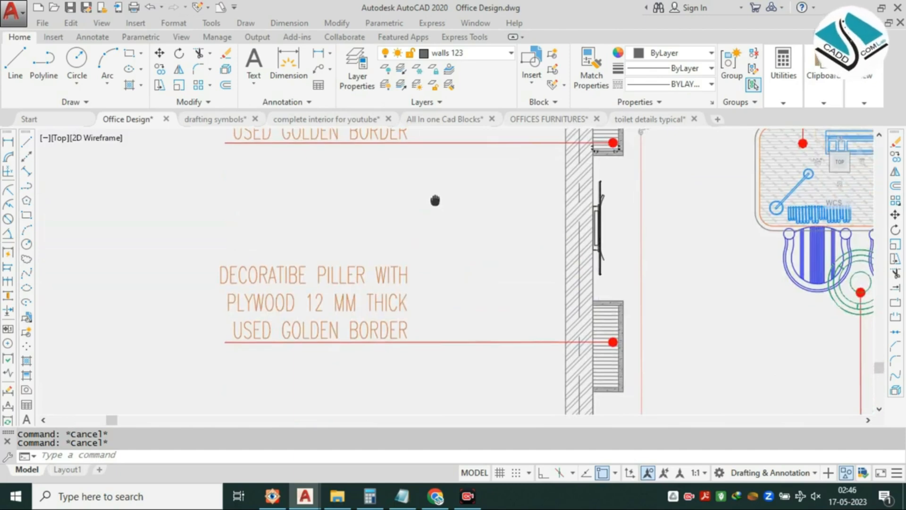
scroll(435, 200, down, 2)
middle_drag(457, 279, 384, 235)
scroll(411, 243, down, 2)
middle_drag(578, 198, 499, 241)
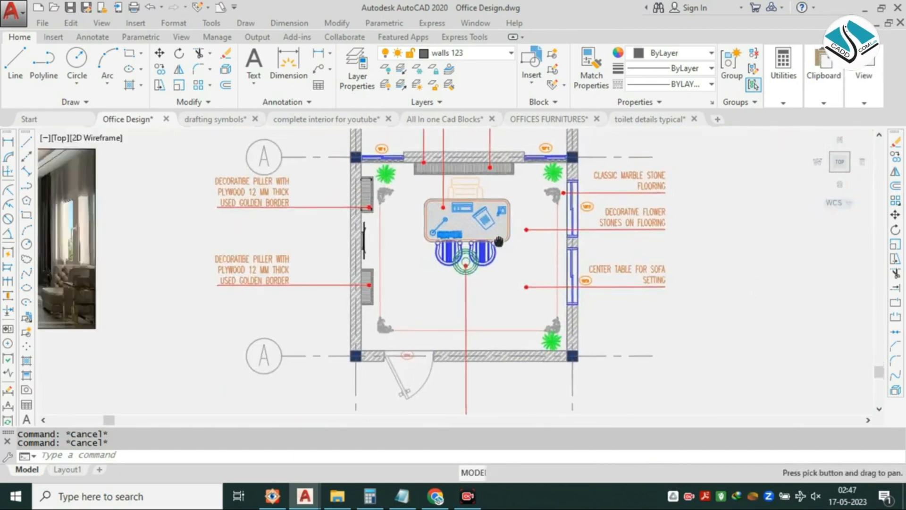
Move the S1 section line from beside the plan so it crosses the office just below the desk and chairs.
scroll(498, 233, down, 4)
middle_drag(649, 239, 517, 251)
scroll(672, 220, up, 2)
click(718, 197)
click(652, 277)
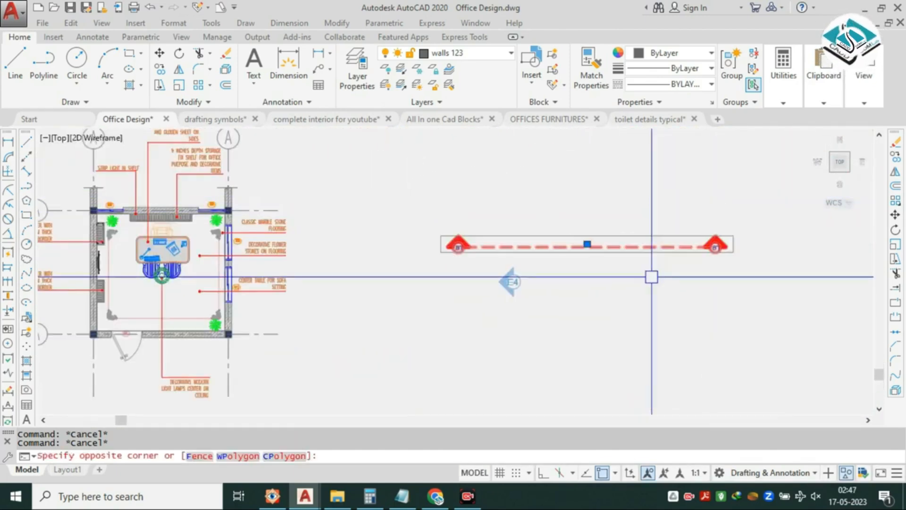
text(m)
key(Return)
click(419, 253)
middle_drag(420, 253, 603, 265)
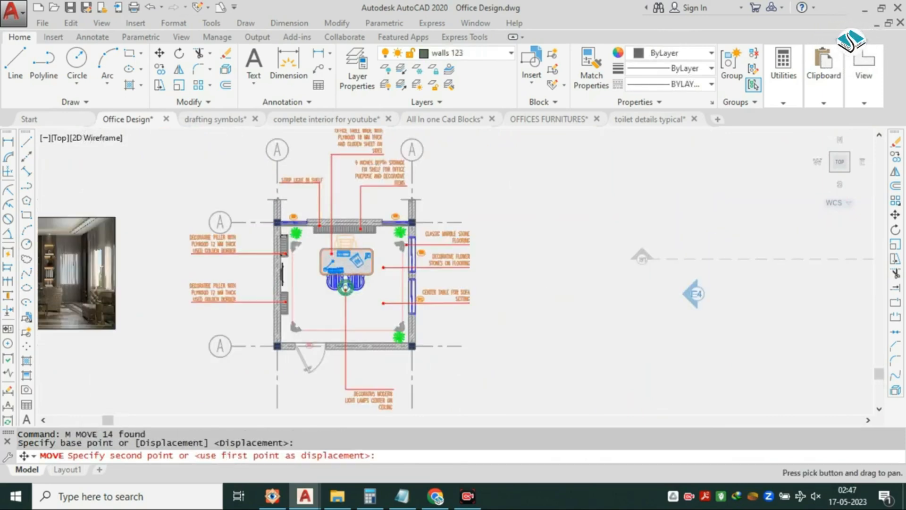
scroll(362, 290, up, 2)
scroll(357, 298, up, 2)
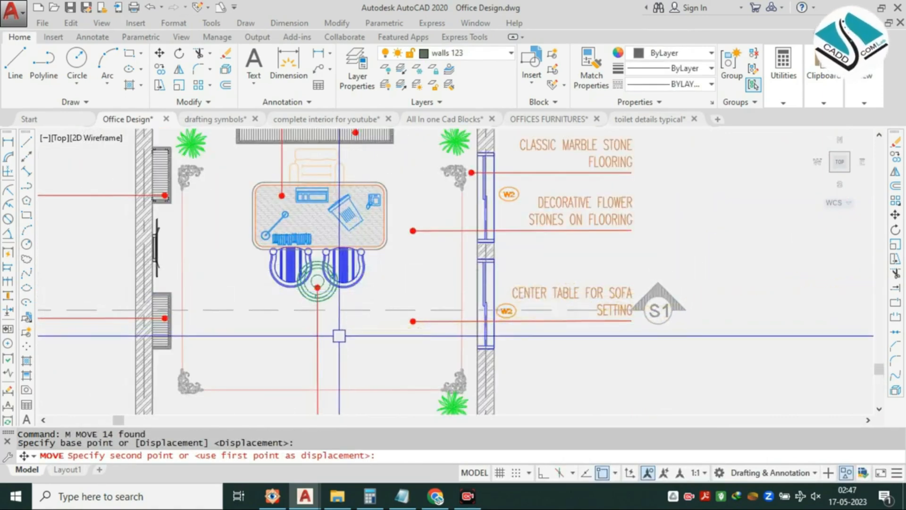
click(339, 335)
Group all parts of the E4 elevation marker lying outside the plan.
scroll(419, 283, down, 4)
scroll(272, 298, up, 2)
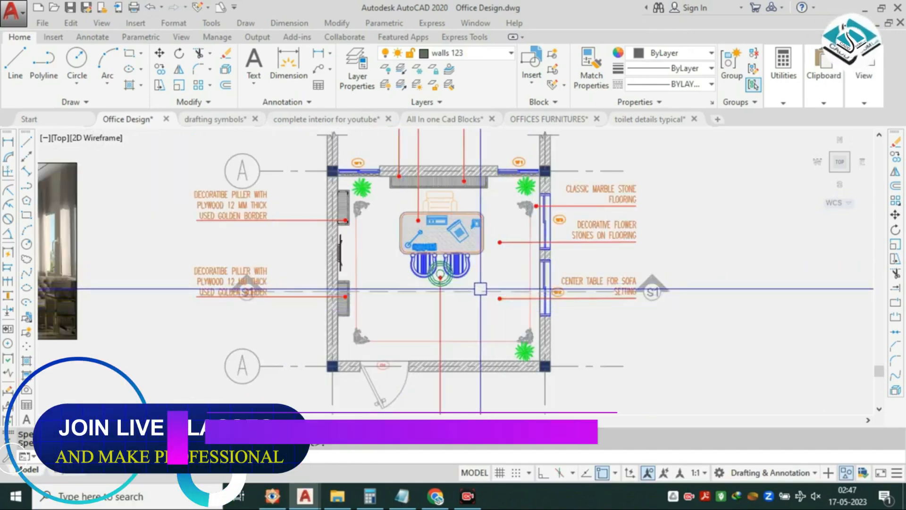
scroll(312, 284, down, 2)
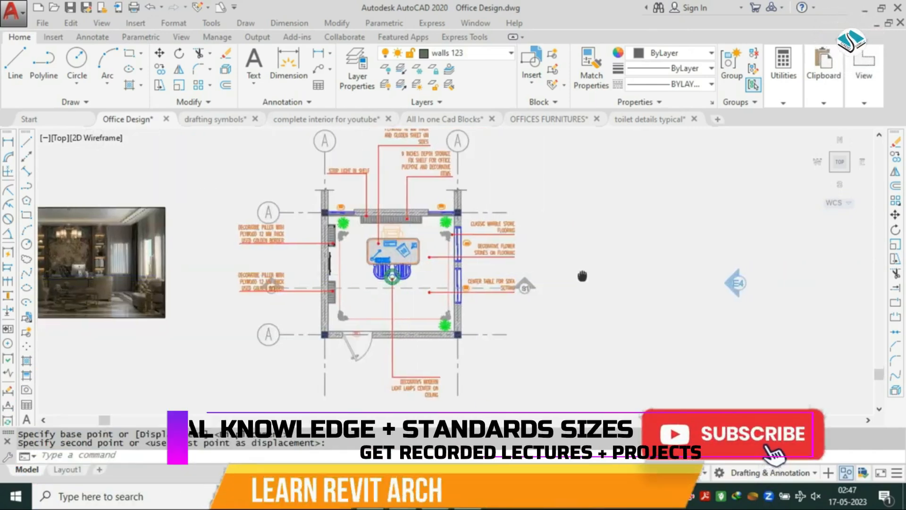
click(765, 255)
click(697, 311)
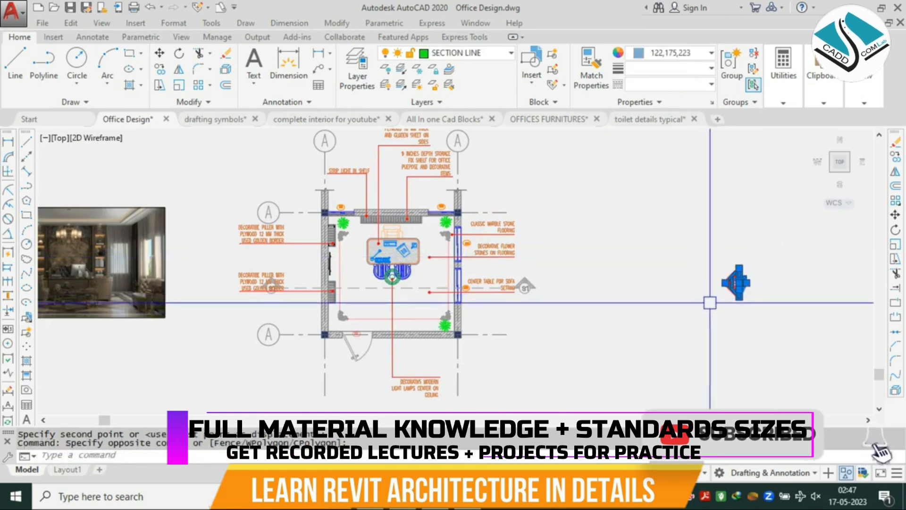
scroll(747, 282, up, 4)
key(Escape)
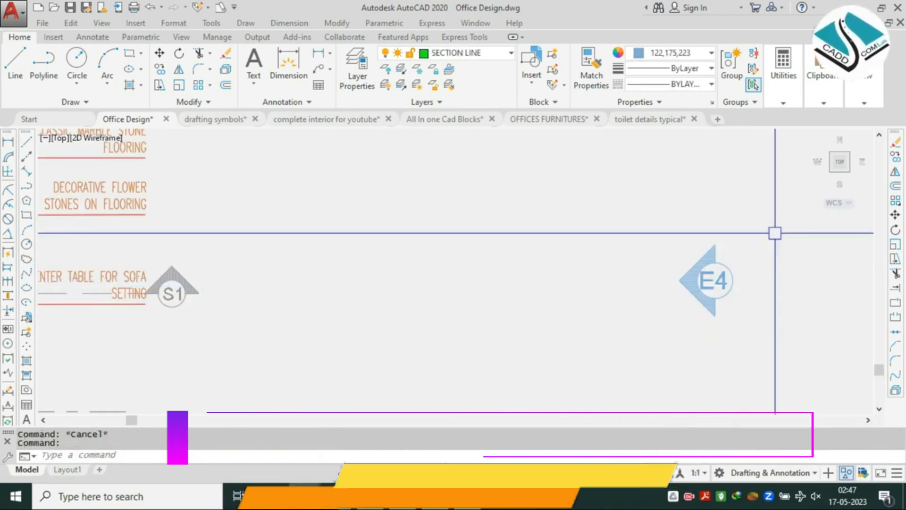
click(732, 67)
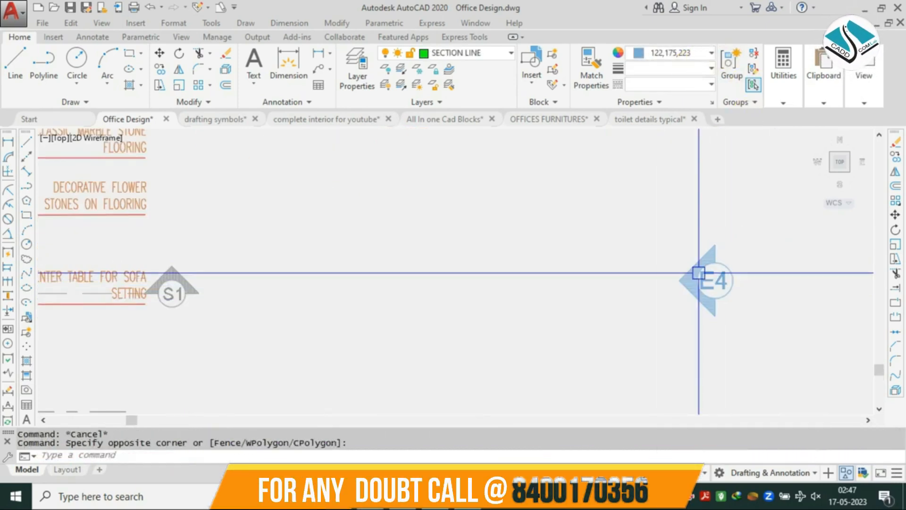
Move the grouped E4 elevation marker into the office, below the section line and near the door.
click(746, 227)
click(634, 308)
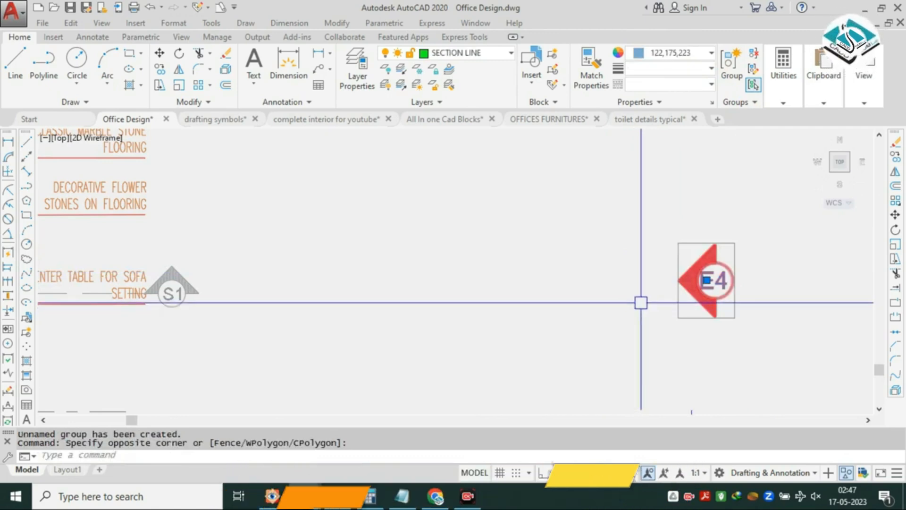
text(m)
key(Return)
click(669, 286)
scroll(669, 286, down, 3)
scroll(95, 302, up, 3)
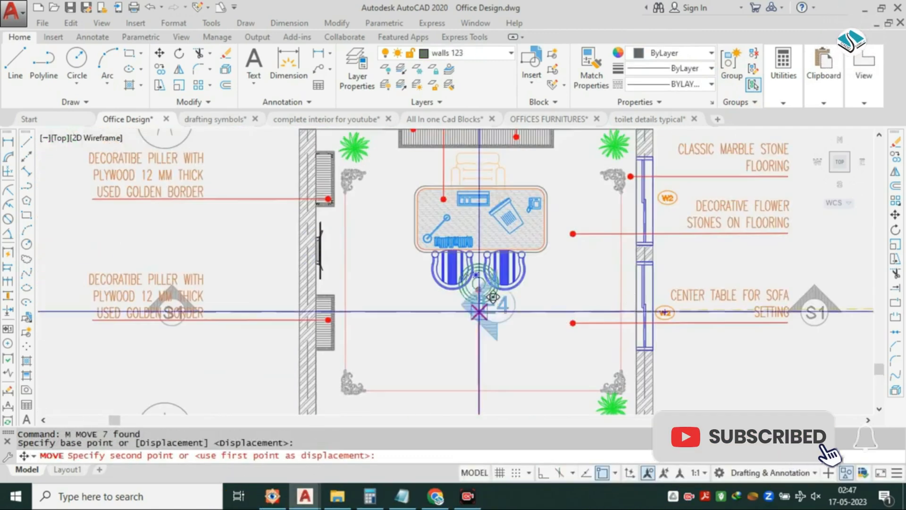
click(427, 352)
Scale the E4 elevation marker down to less than half its size about a point at its centre.
scroll(426, 276, up, 3)
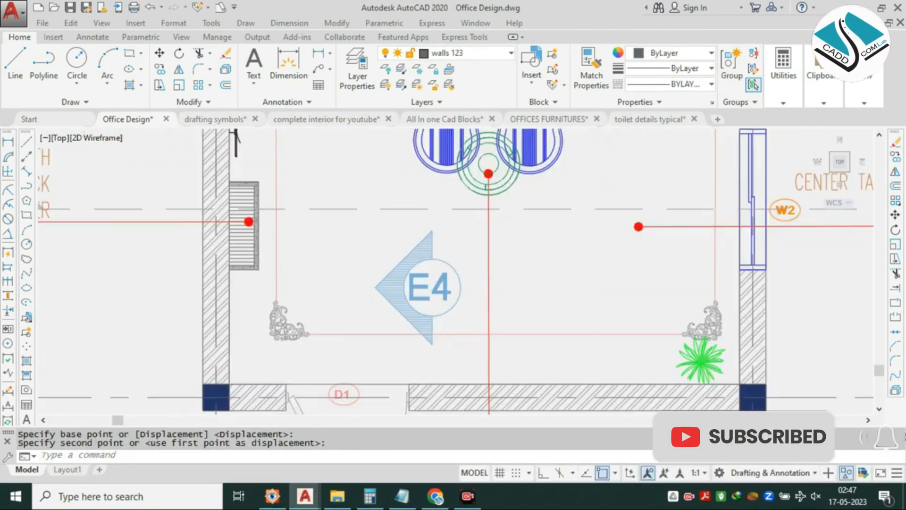
scroll(427, 275, up, 2)
text(sc)
key(Return)
click(418, 287)
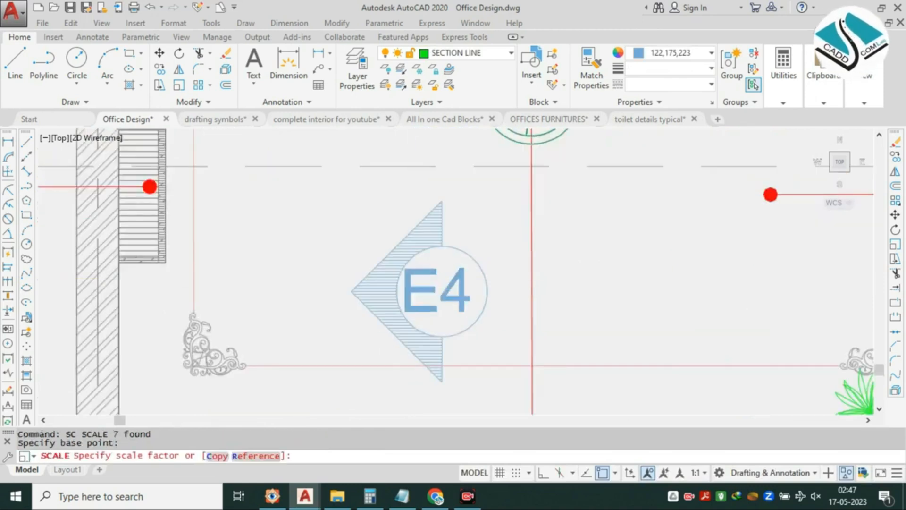
click(373, 288)
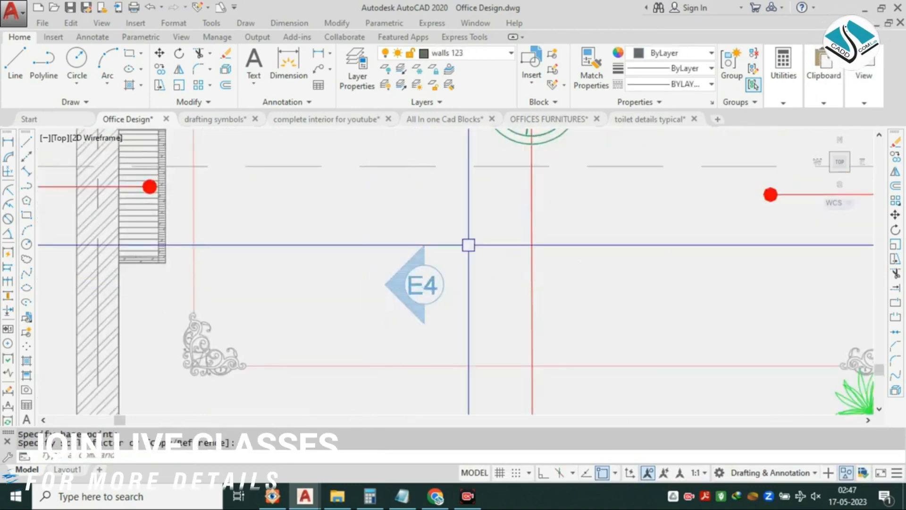
Mirror the E4 marker across a vertical line with Ortho on, keeping the source, to get a right-pointing copy.
text(mi)
key(Return)
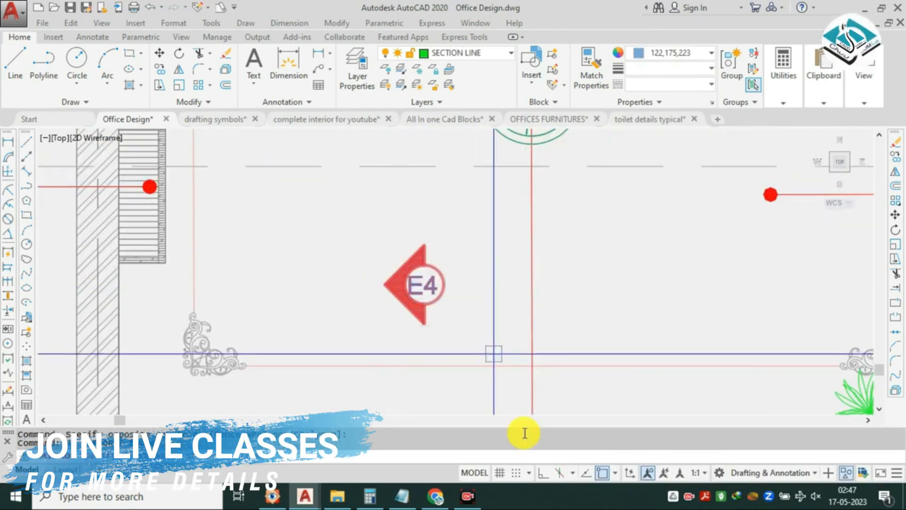
click(502, 249)
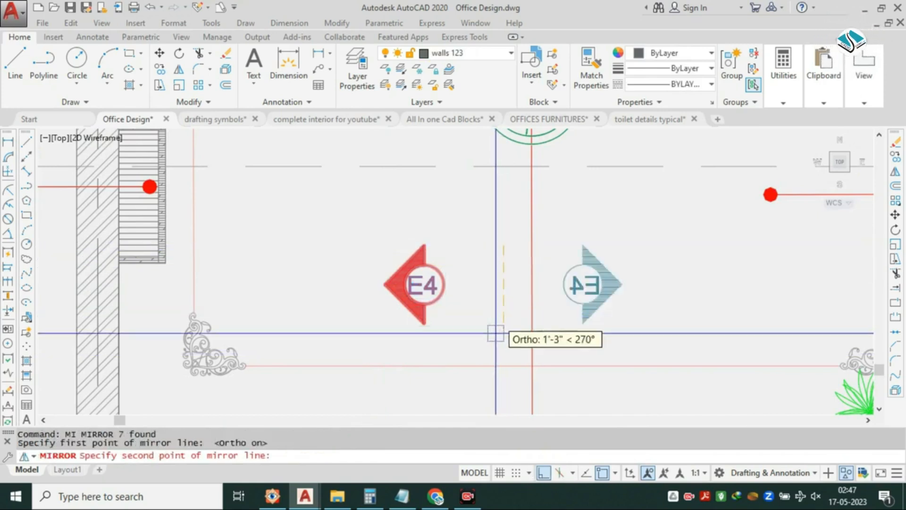
click(496, 334)
key(Return)
Move the left-pointing E4 marker horizontally closer to its mirrored copy.
click(463, 251)
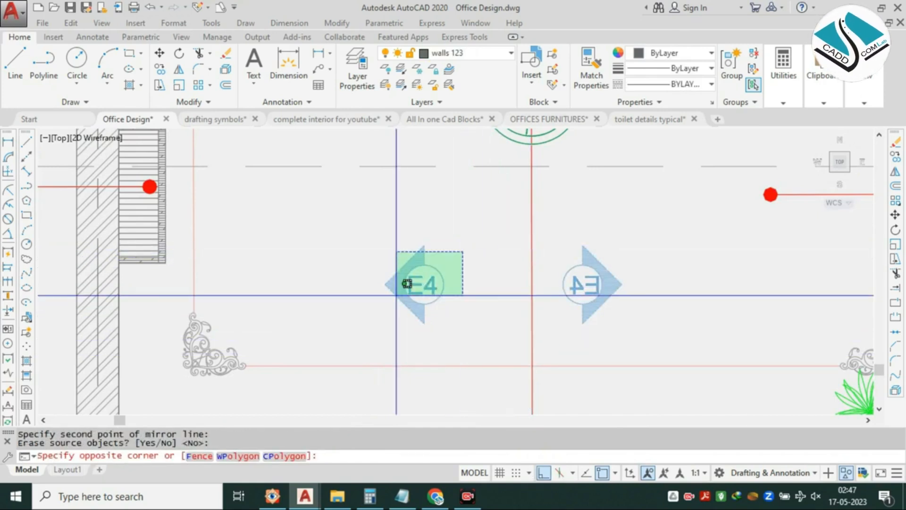
text(m)
key(Return)
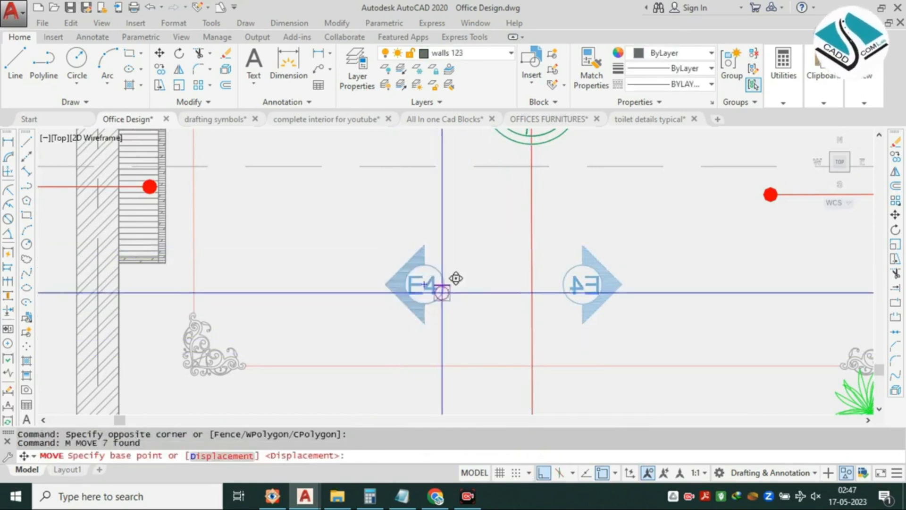
click(444, 286)
click(511, 250)
key(Escape)
click(444, 282)
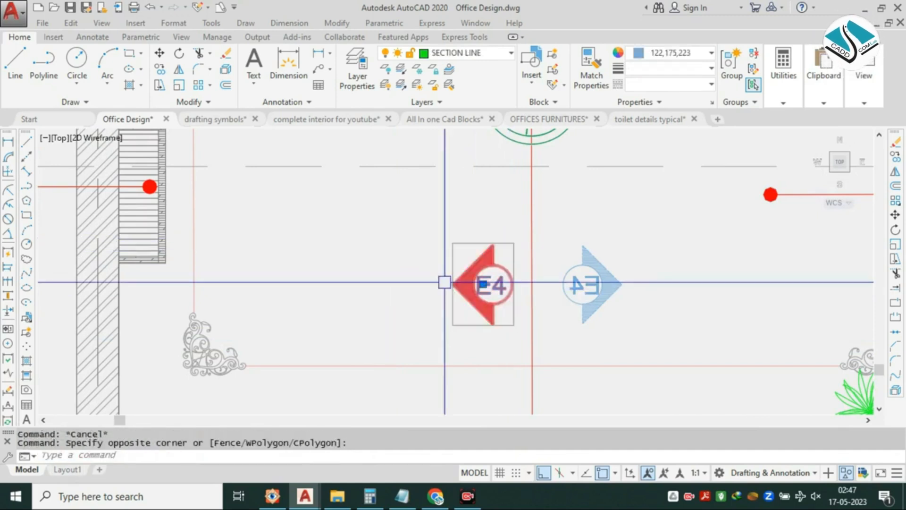
text(RO)
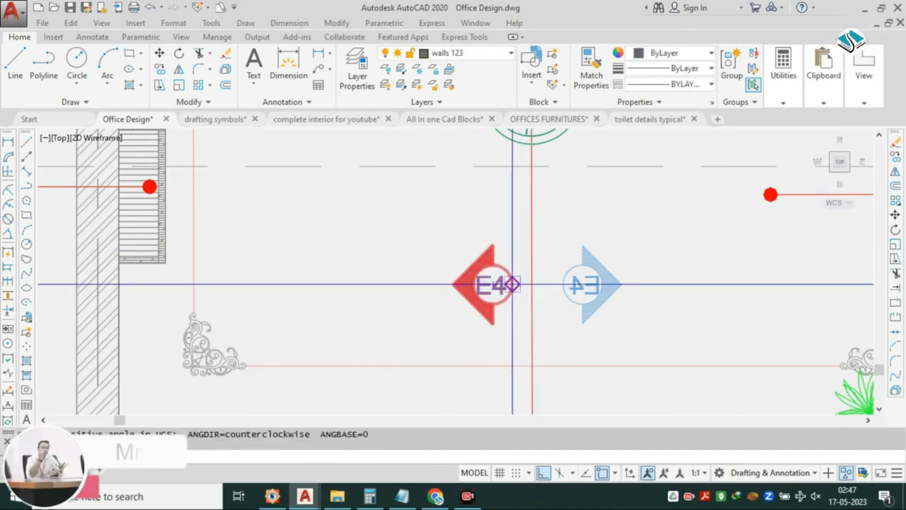
key(Escape)
Copy the left-pointing E4 marker straight up, placing the duplicate directly above the original.
click(508, 269)
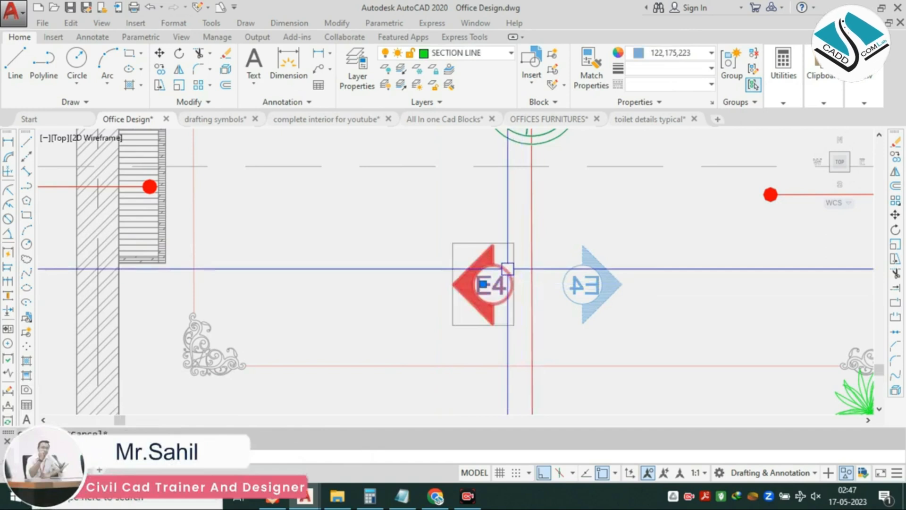
text(CO)
click(493, 284)
middle_drag(490, 229, 452, 286)
scroll(459, 274, up, 2)
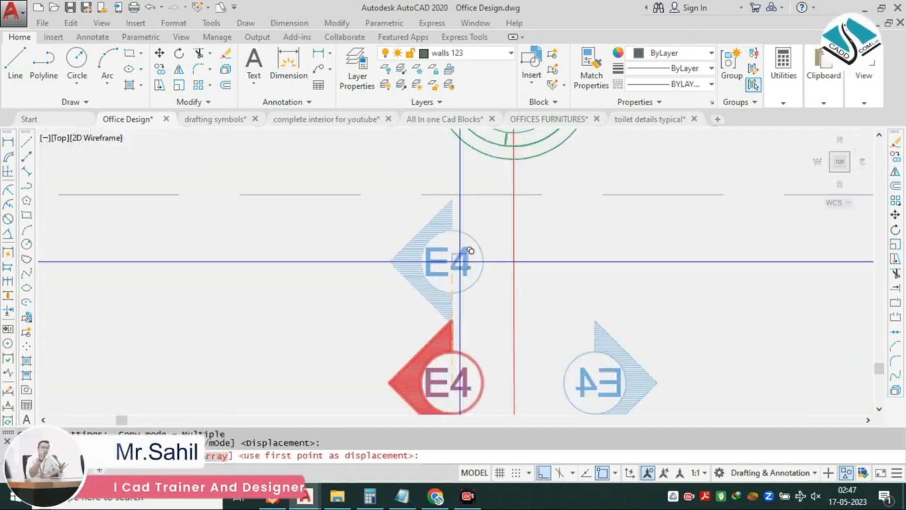
click(456, 261)
key(Escape)
Rotate the upper E4 marker about the edge of its circle so its arrow points upward.
click(455, 232)
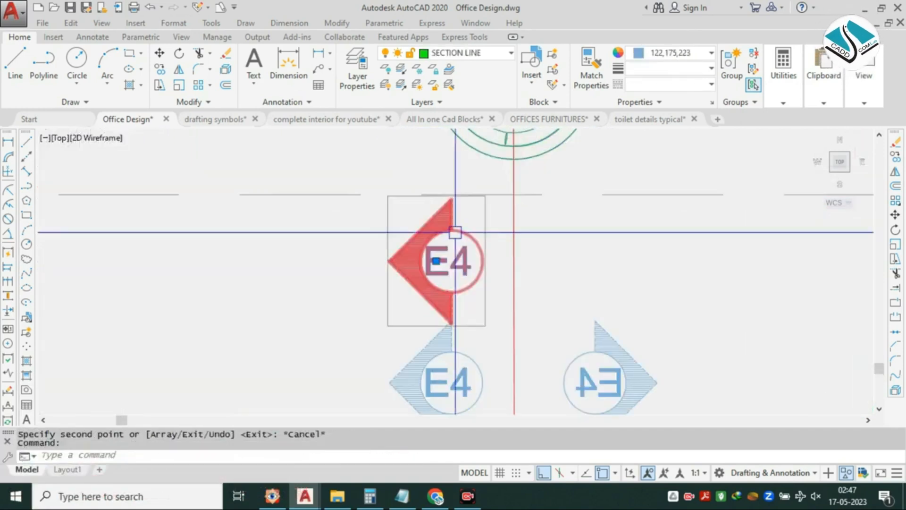
click(483, 260)
click(496, 334)
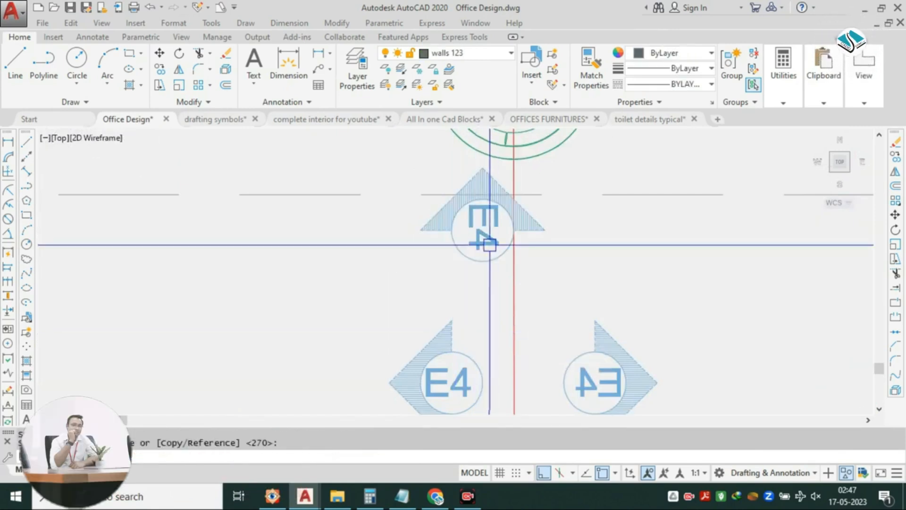
Turn Ortho off and move the upward-pointing E4 marker onto the lamp symbol between the two chairs.
click(472, 223)
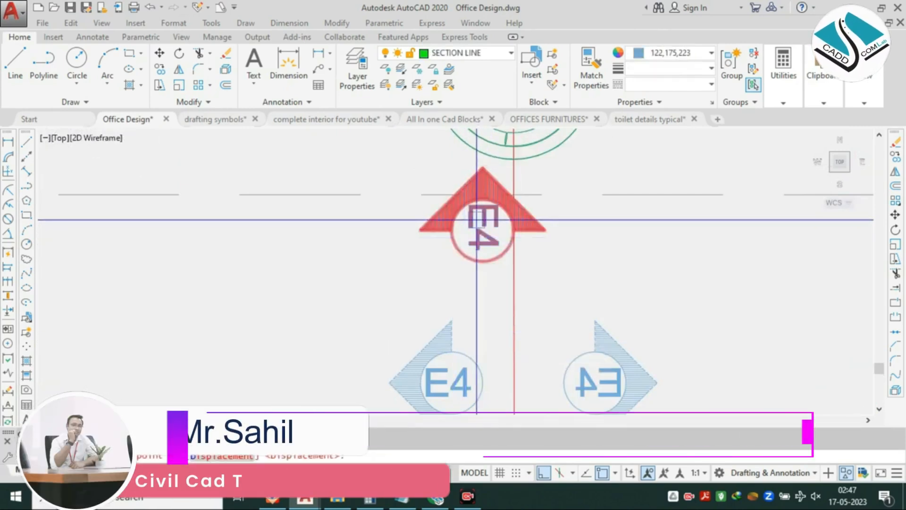
text(m)
key(Return)
click(479, 217)
click(543, 473)
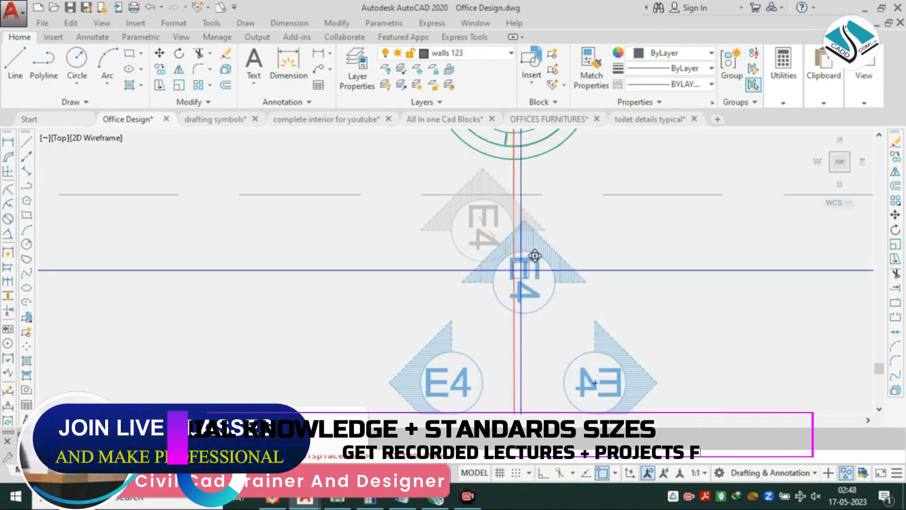
scroll(517, 269, down, 3)
scroll(507, 208, up, 2)
scroll(531, 208, up, 4)
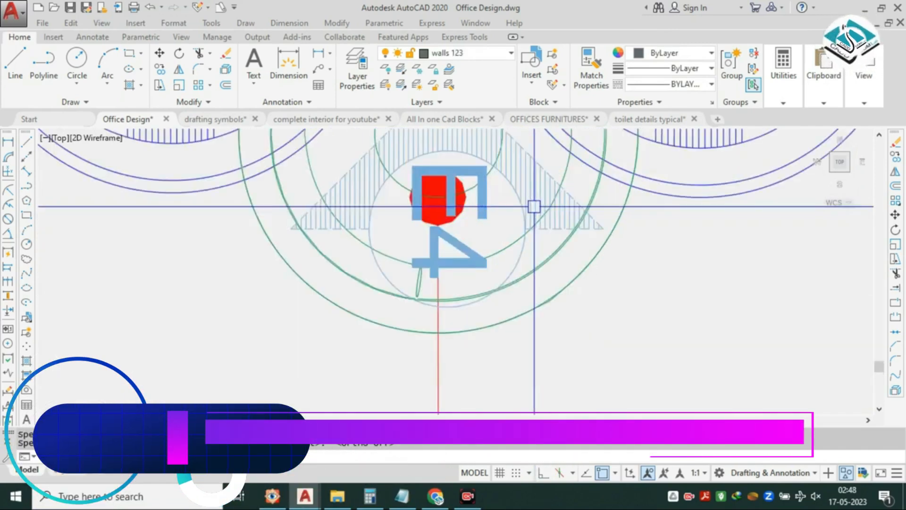
Move the upward-pointing E4 marker down so it sits centred just above the two side-pointing markers.
click(535, 207)
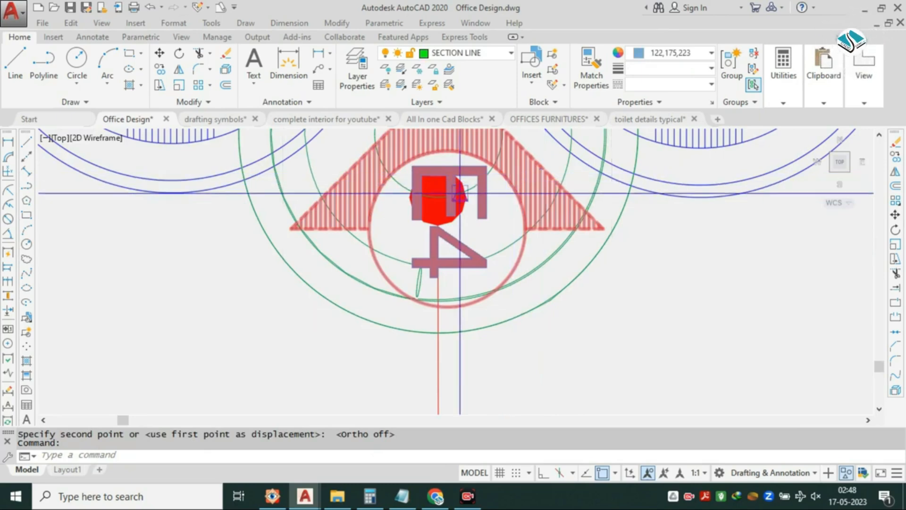
text(m)
key(space)
click(455, 196)
scroll(452, 163, down, 6)
scroll(456, 269, up, 2)
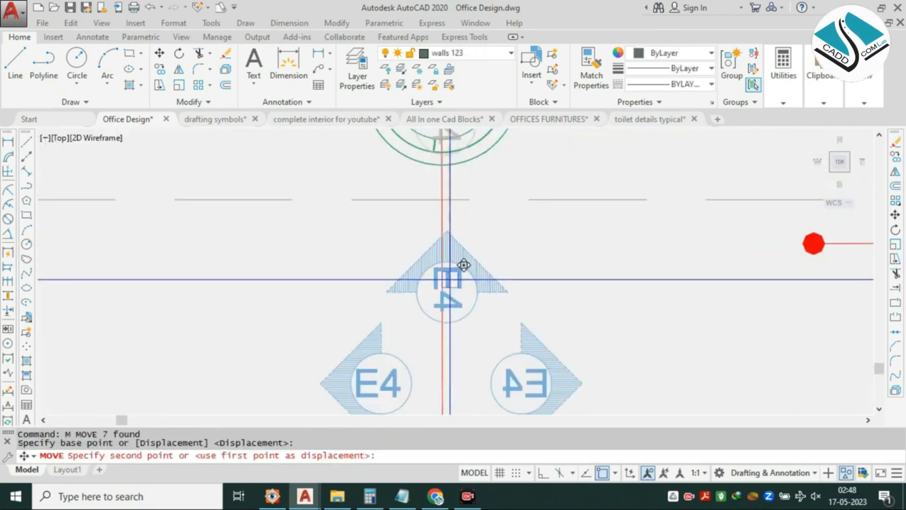
click(454, 294)
scroll(454, 260, down, 2)
scroll(460, 257, down, 6)
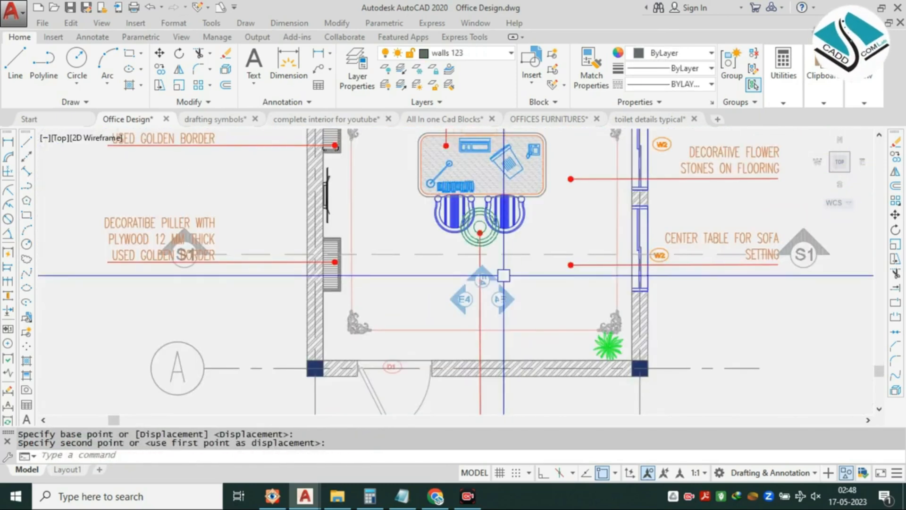
scroll(472, 264, up, 6)
scroll(390, 321, up, 2)
click(387, 318)
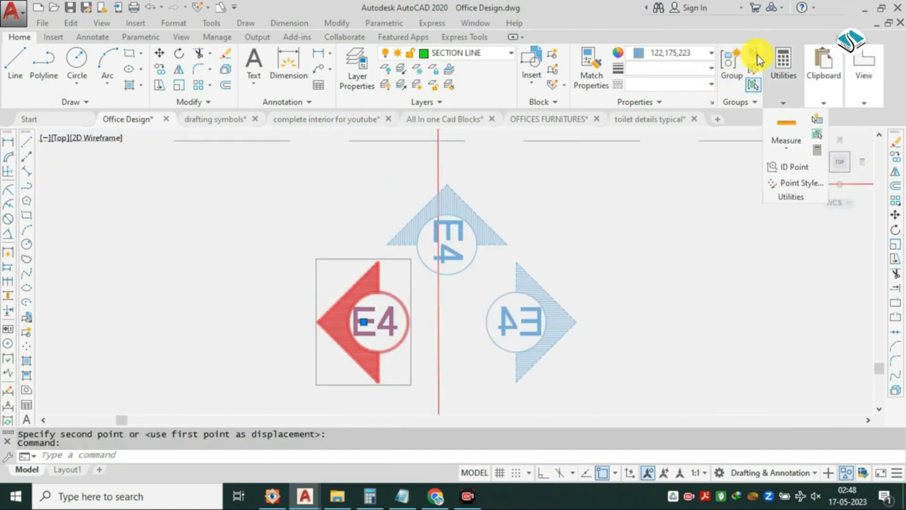
key(Escape)
scroll(461, 269, down, 5)
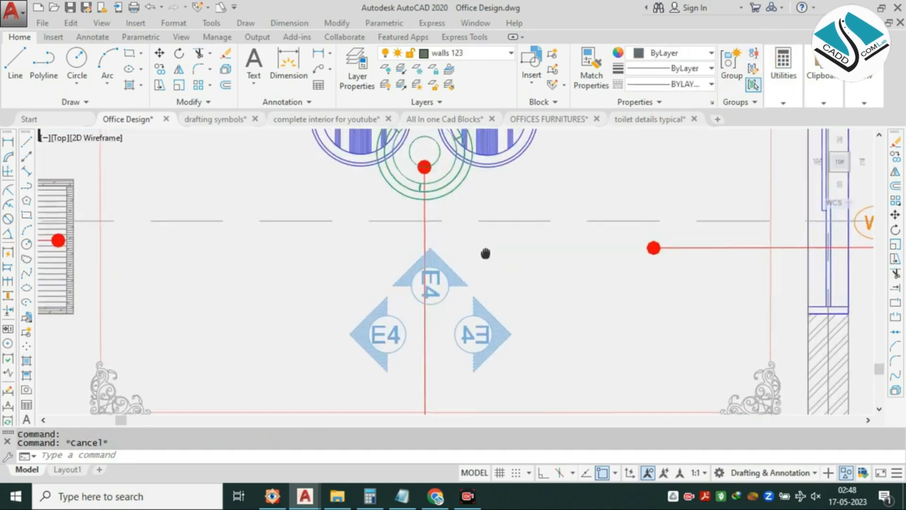
End the object isolation so the hidden floor plan objects are displayed around the elevation markers again.
right_click(518, 239)
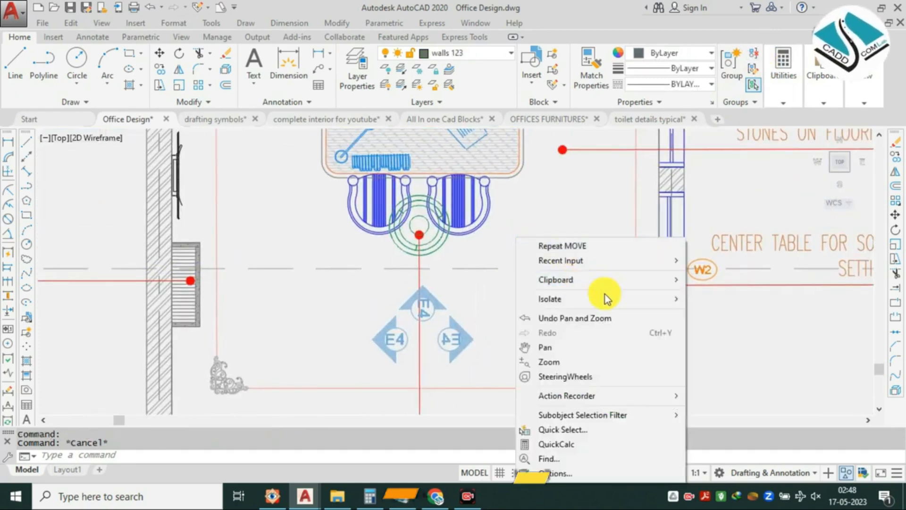
mouse_move(605, 297)
click(732, 327)
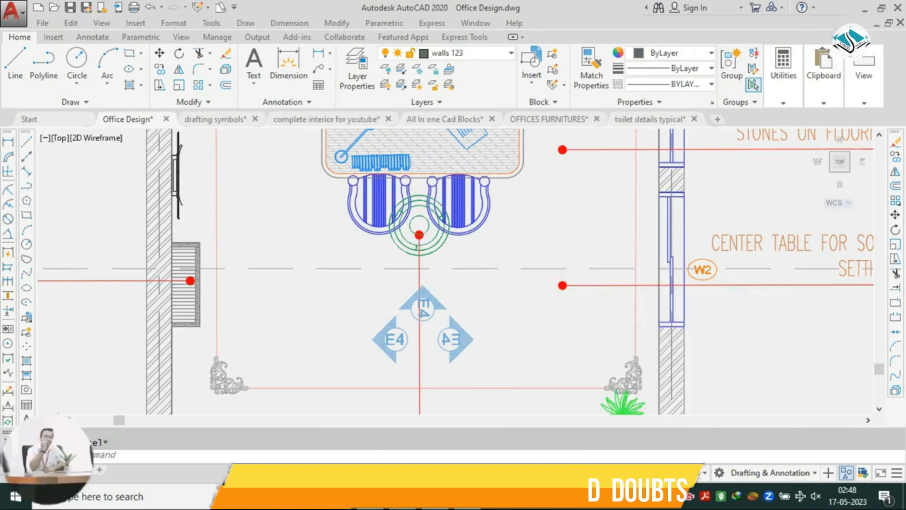
Examine the complete office plan with its horizontal S1 section line and the E4 elevation markers.
scroll(398, 295, down, 8)
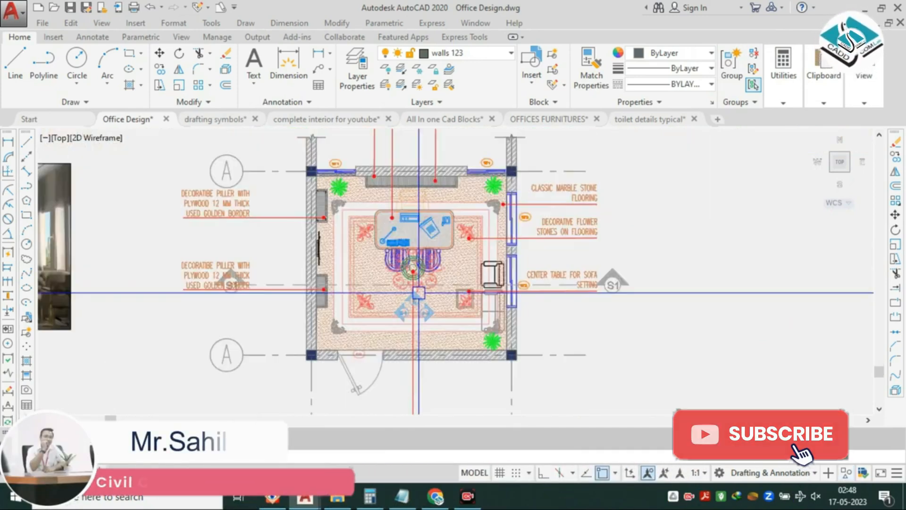
middle_drag(422, 286, 483, 283)
scroll(463, 263, up, 2)
scroll(520, 265, up, 2)
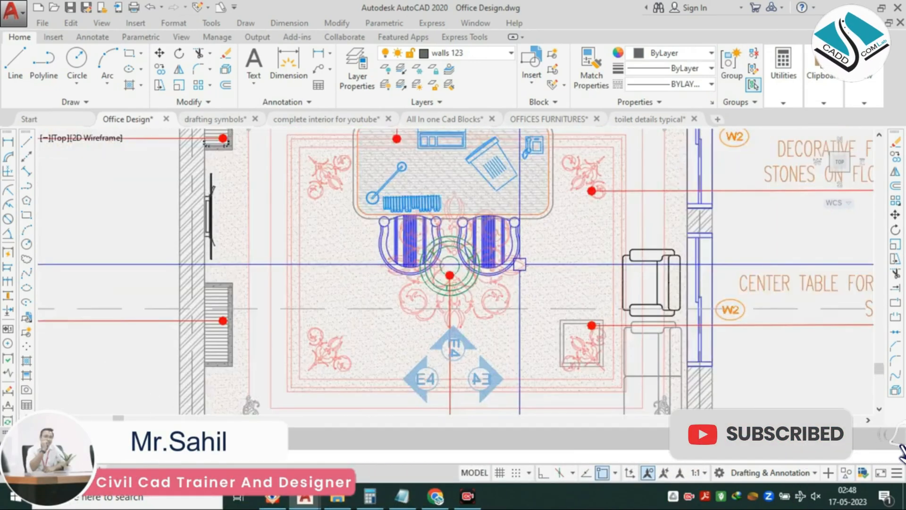
scroll(514, 264, down, 2)
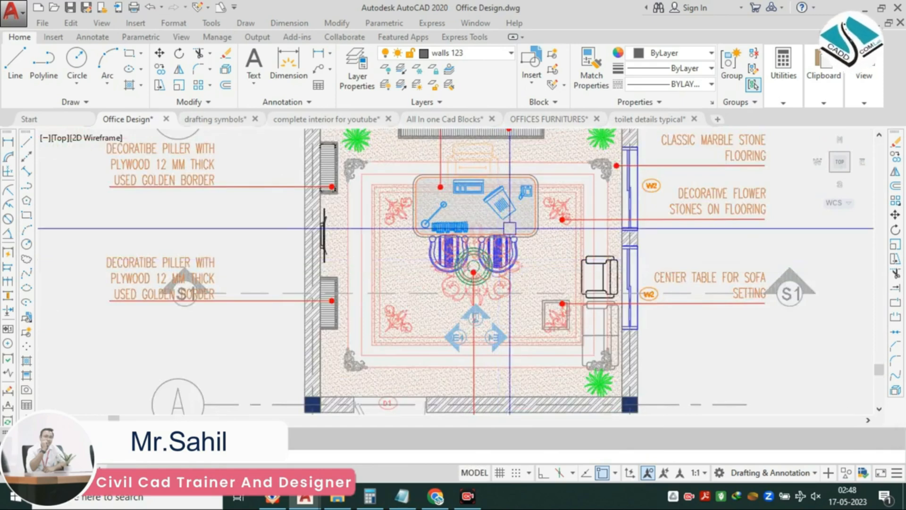
middle_drag(507, 211, 487, 256)
scroll(392, 340, down, 2)
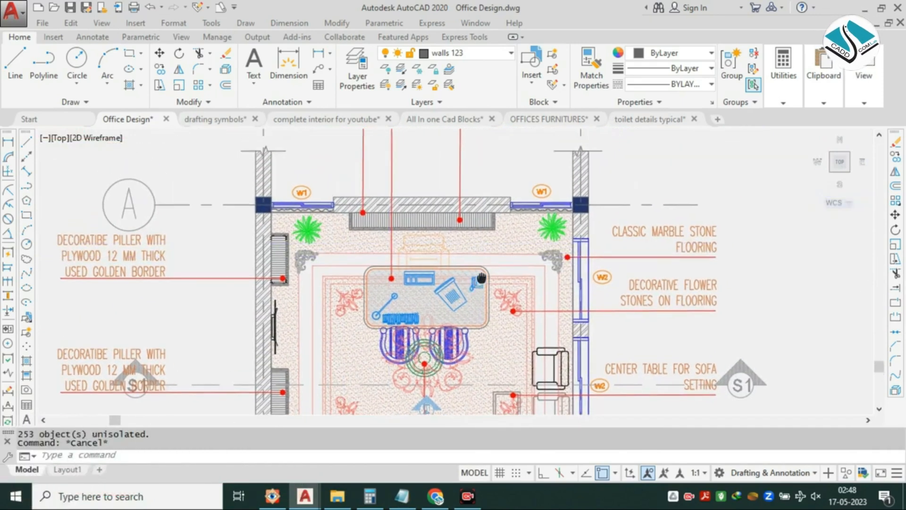
scroll(471, 302, up, 3)
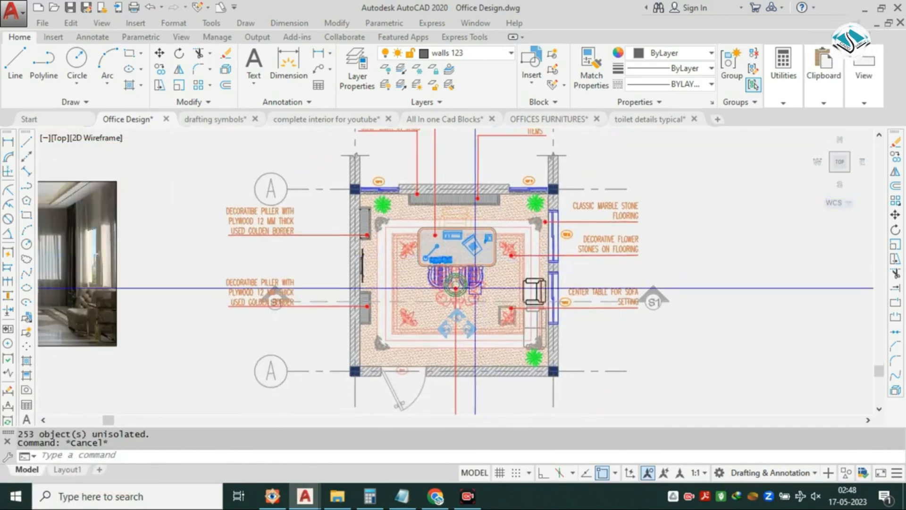
scroll(472, 302, up, 4)
scroll(461, 338, down, 4)
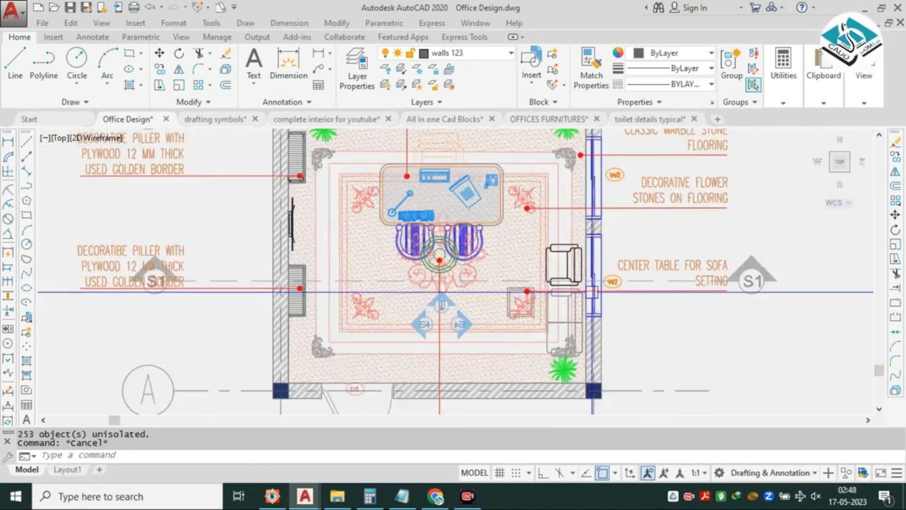
scroll(588, 292, down, 2)
scroll(672, 299, up, 2)
Copy the horizontal S1 section line into the empty space above and to the right of the floor plan.
click(718, 261)
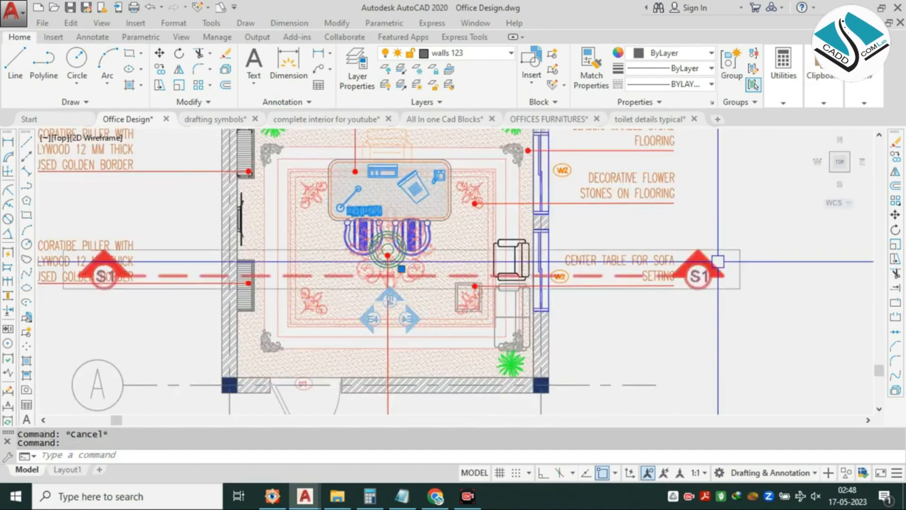
scroll(717, 261, up, 2)
text(co)
key(Return)
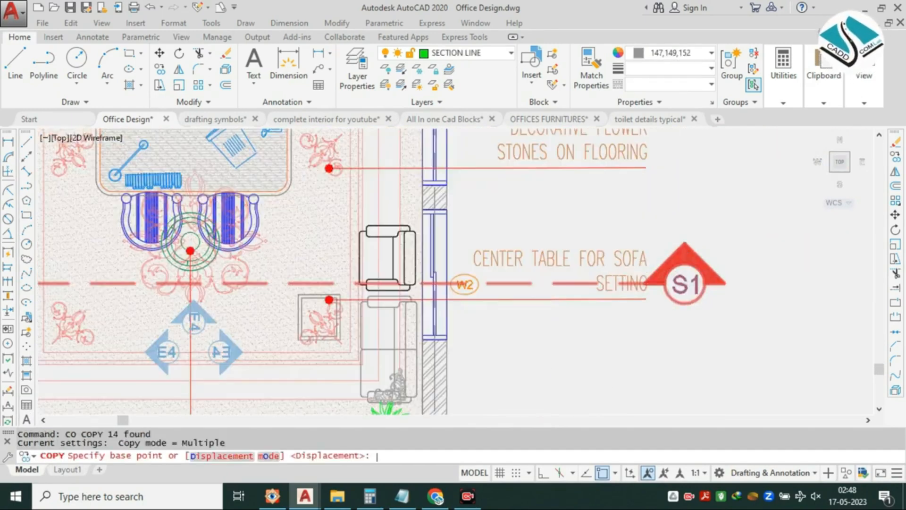
scroll(639, 299, down, 4)
click(603, 294)
middle_drag(694, 255, 483, 342)
scroll(481, 342, down, 2)
click(642, 251)
key(Escape)
Rotate the copied section line by 270° about a point on its line, with Ortho on, to make it vertical.
click(694, 219)
click(581, 302)
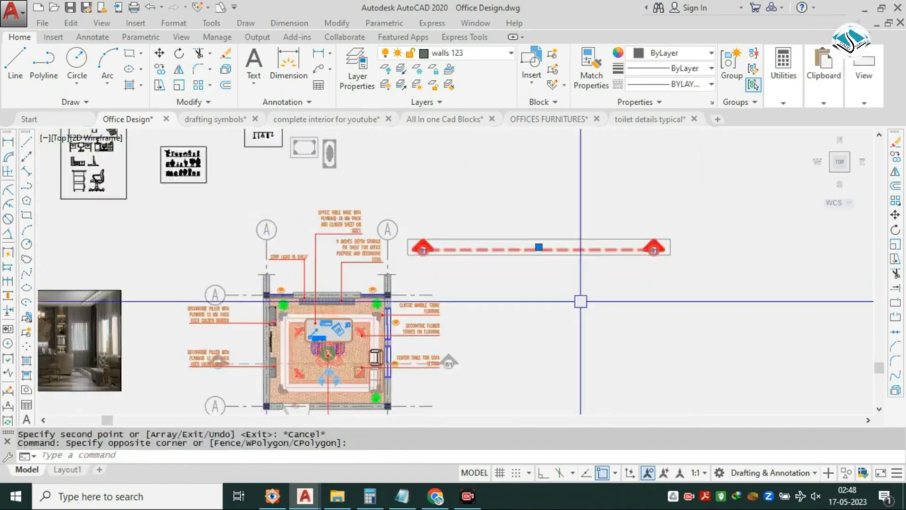
key(Return)
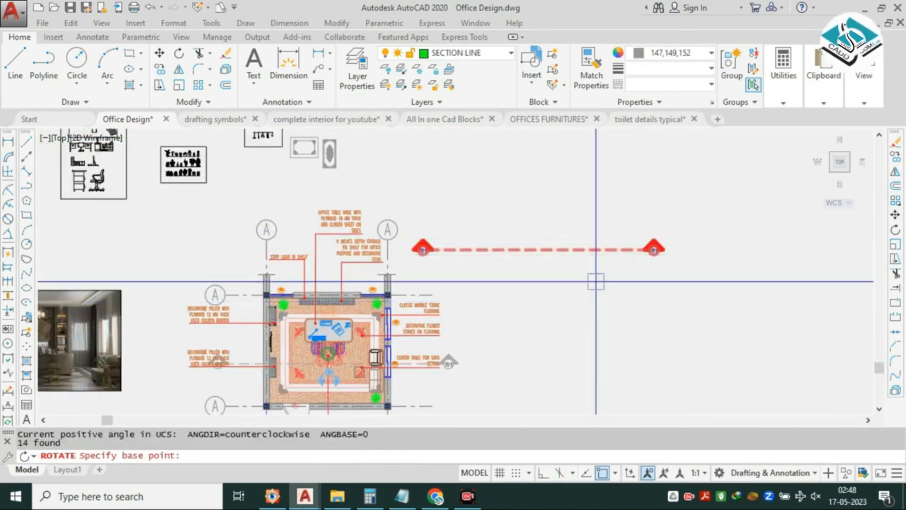
click(585, 248)
key(F8)
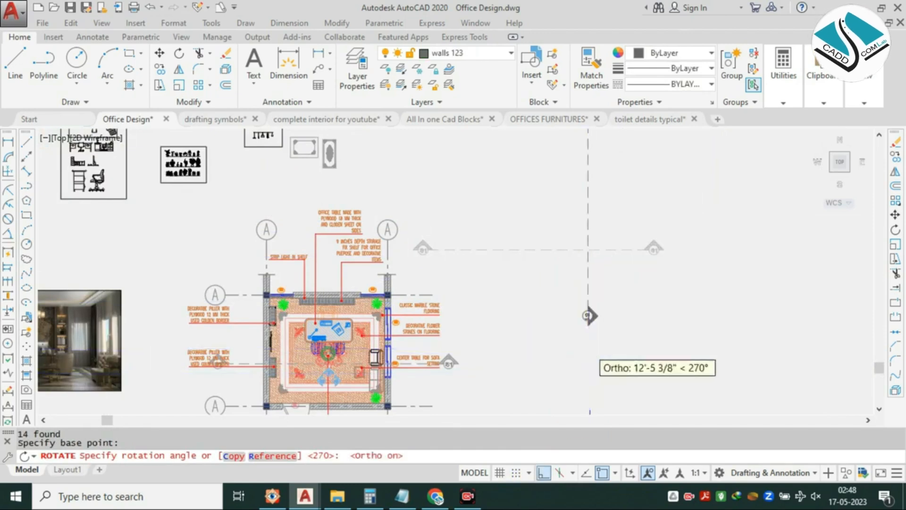
click(588, 302)
Move the vertical section line onto the floor plan with Ortho off, running through the middle of the room past both ends.
click(526, 246)
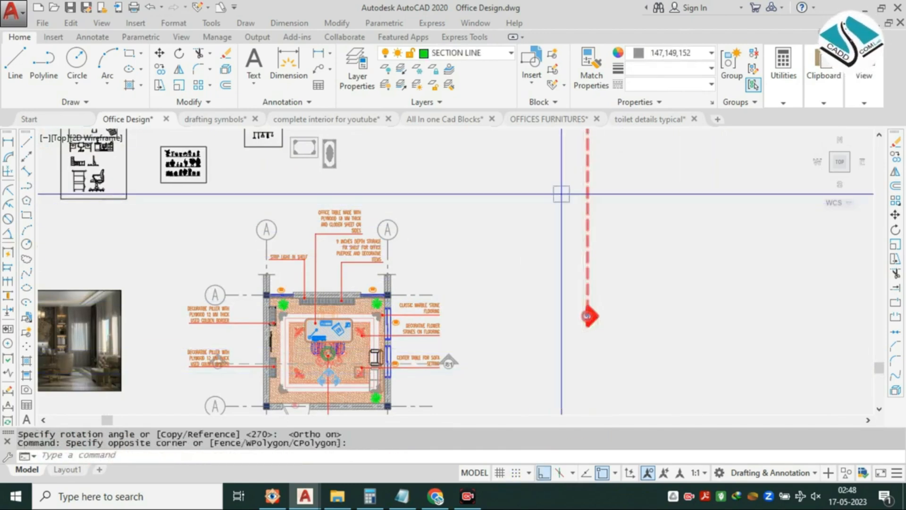
text(m)
key(Return)
click(589, 185)
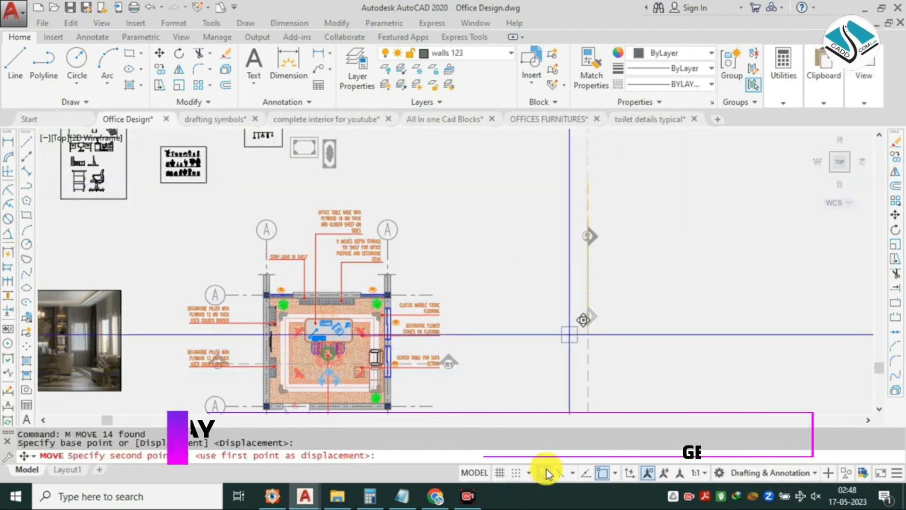
middle_drag(348, 335, 451, 257)
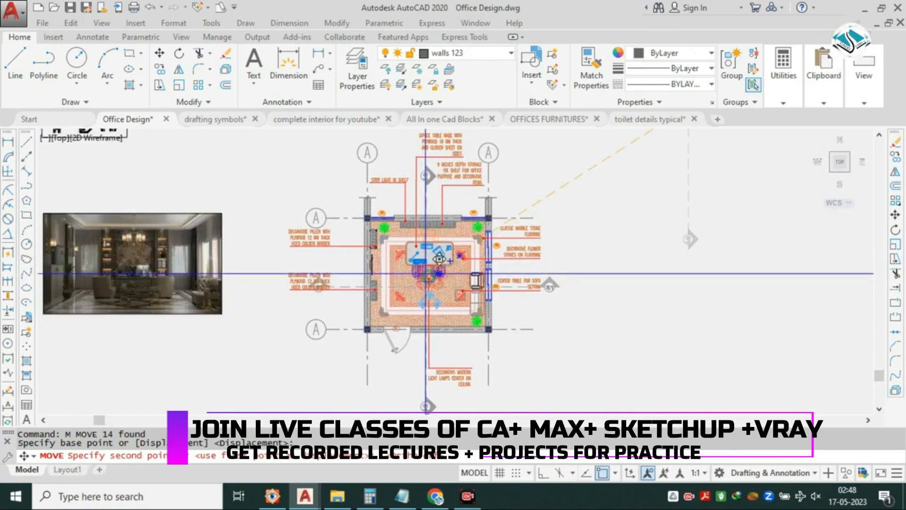
click(425, 267)
scroll(478, 234, up, 2)
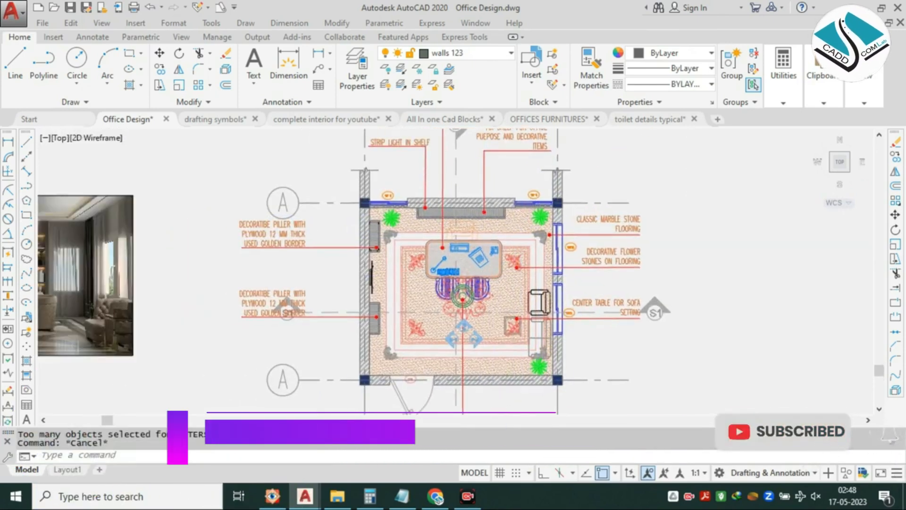
Change the drawing title below the plan to "GROUND FLOOR OFFICE DESIGN".
scroll(584, 285, down, 2)
scroll(480, 247, down, 3)
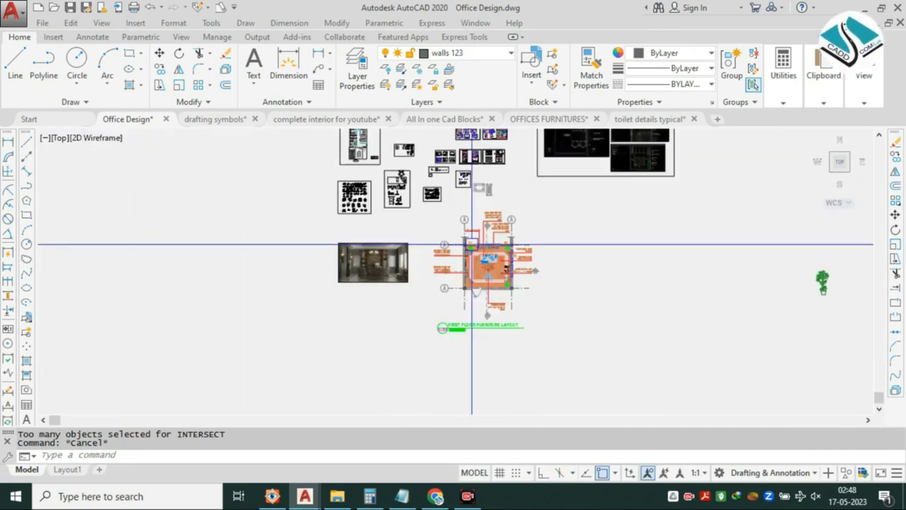
scroll(487, 335, up, 3)
scroll(479, 335, up, 2)
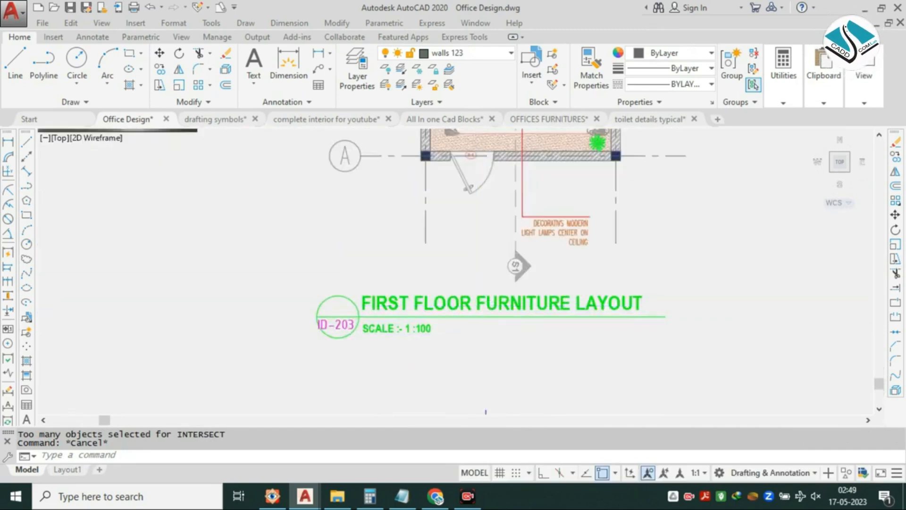
scroll(486, 307, up, 2)
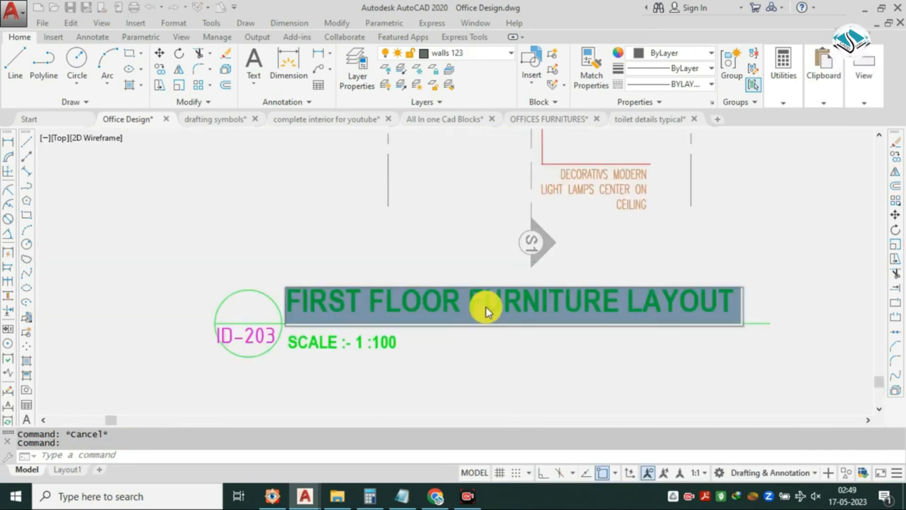
text(GROUND)
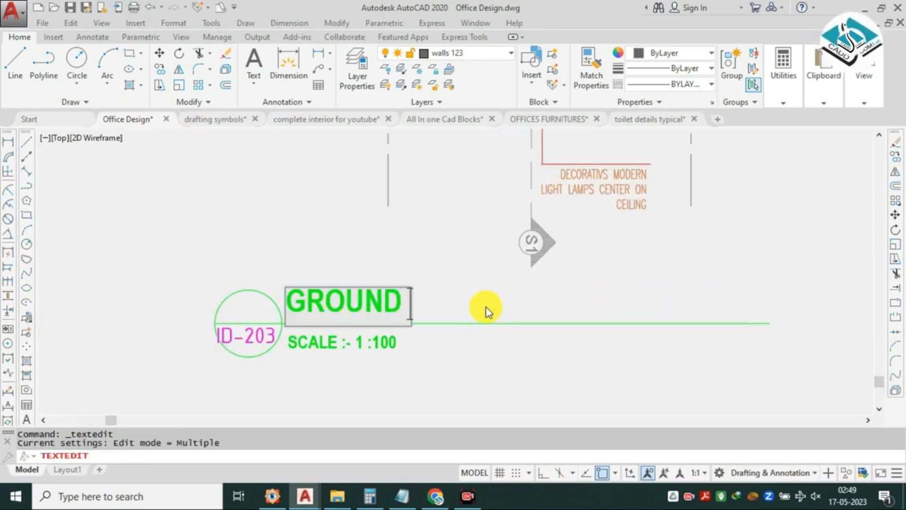
text( FLOOR)
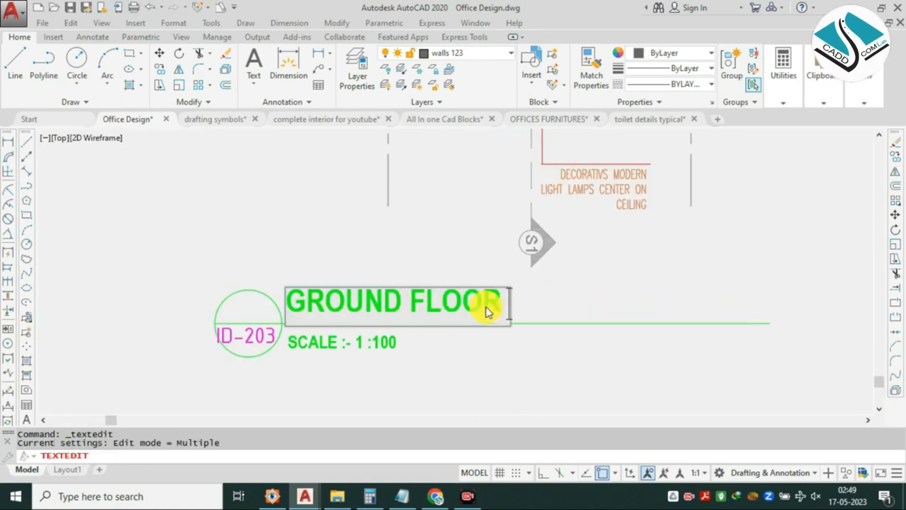
text( OFFICE DI)
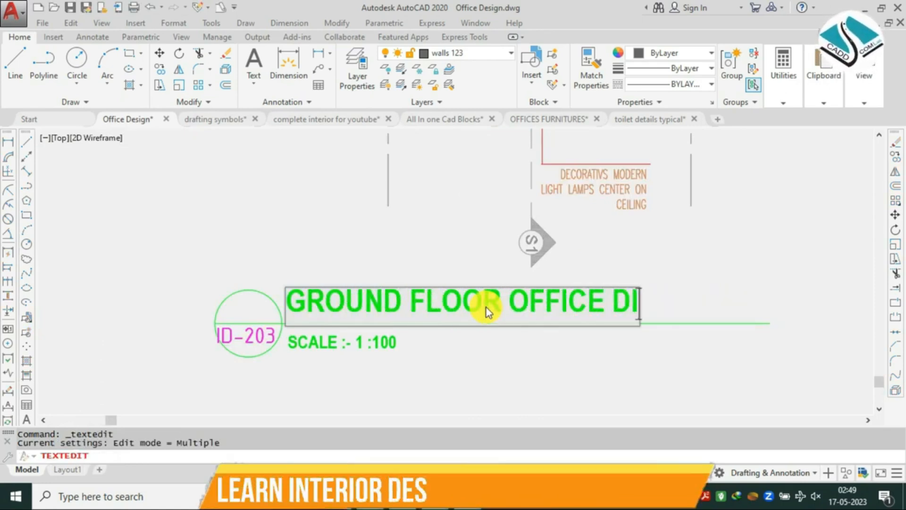
key(BackSpace)
text(E)
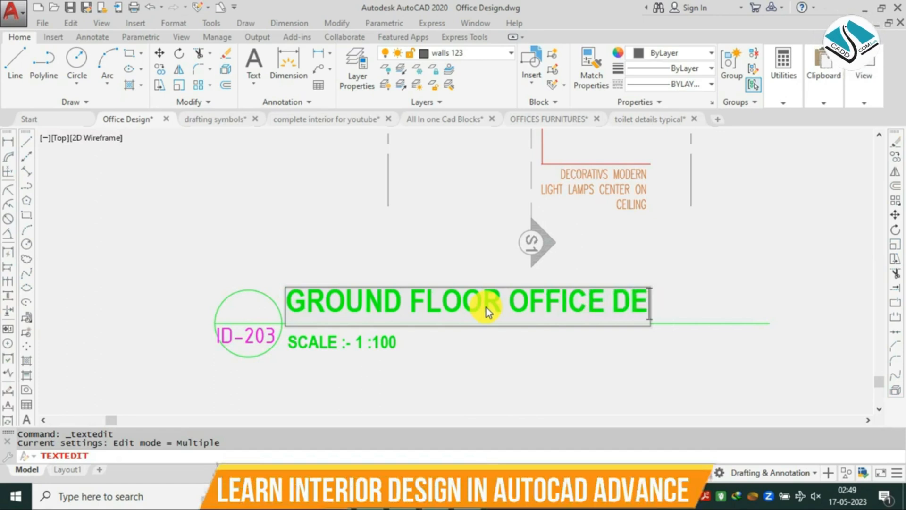
text(SIGN)
click(627, 265)
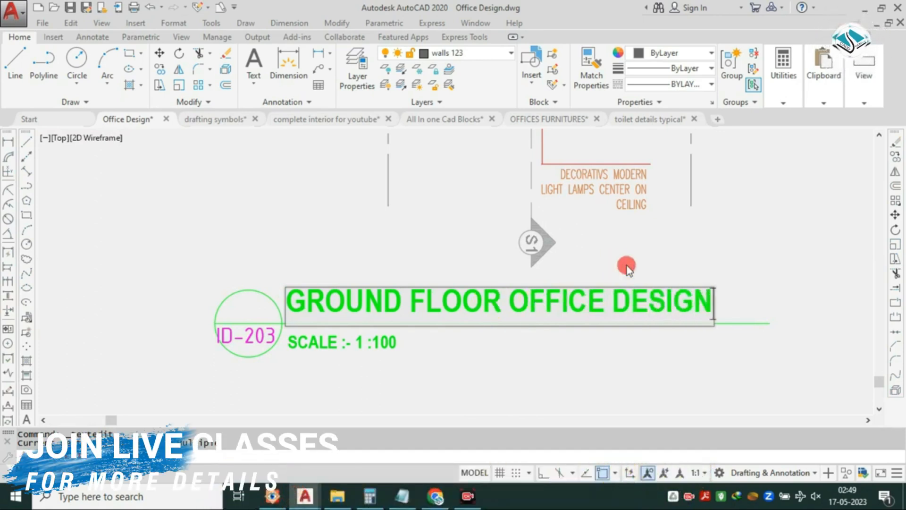
Check the title block text and the plan with its two crossing section lines.
scroll(480, 287, down, 2)
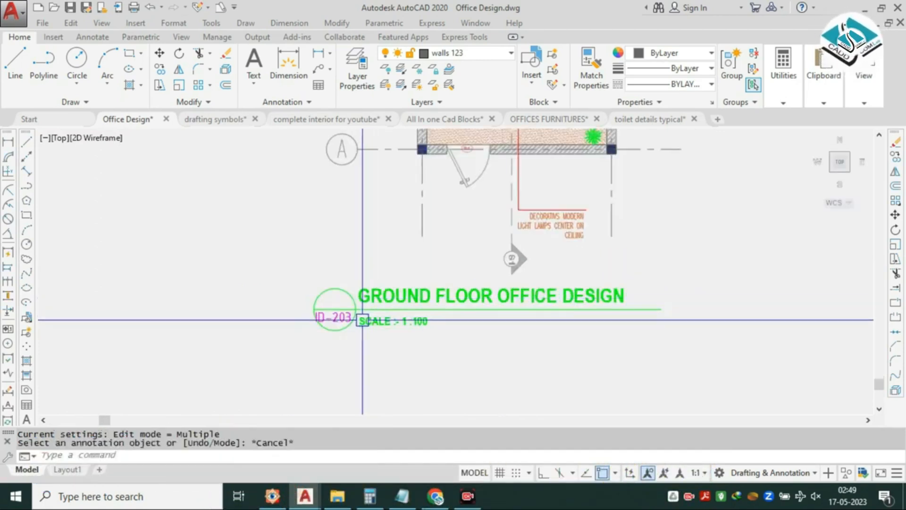
scroll(328, 325, up, 2)
scroll(329, 325, up, 2)
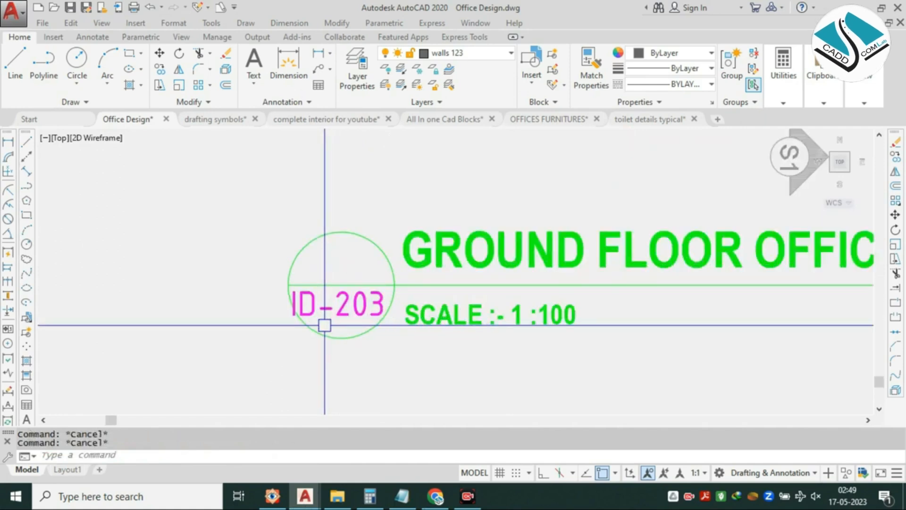
scroll(364, 318, down, 4)
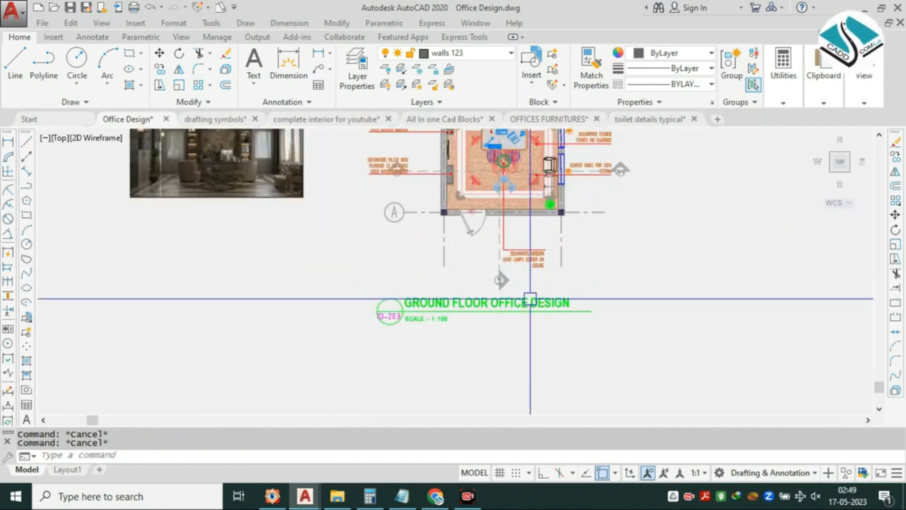
scroll(515, 304, up, 2)
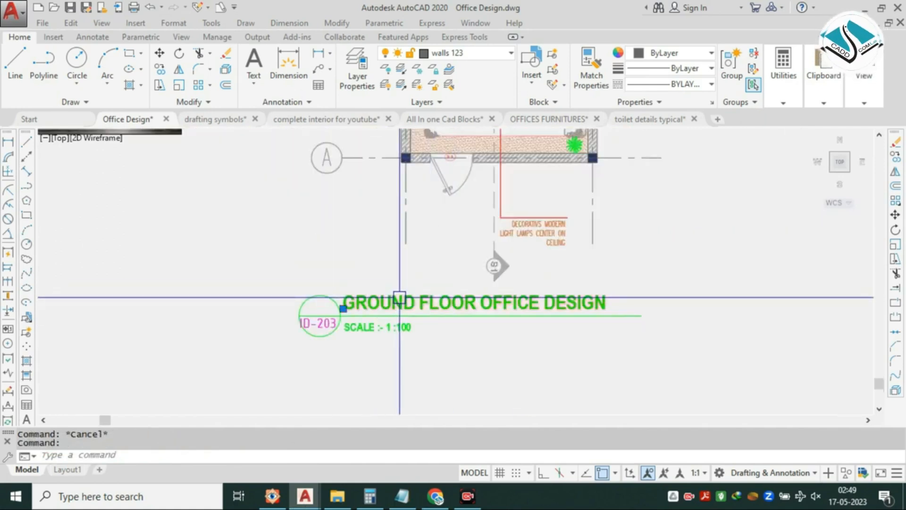
key(Escape)
scroll(379, 388, down, 2)
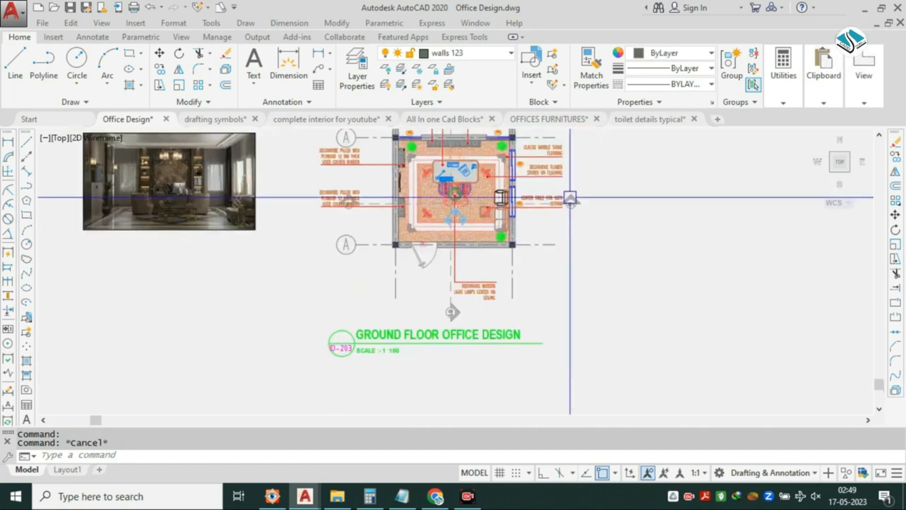
middle_drag(570, 197, 552, 254)
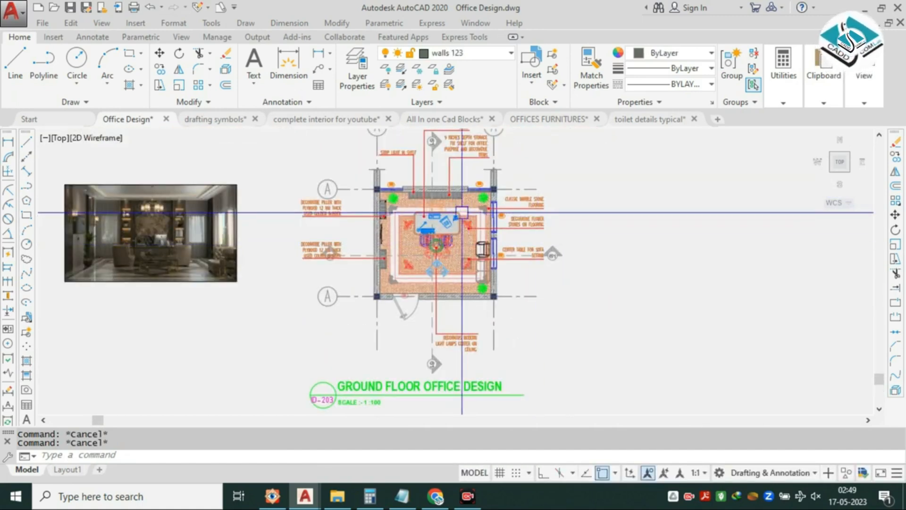
scroll(463, 212, up, 2)
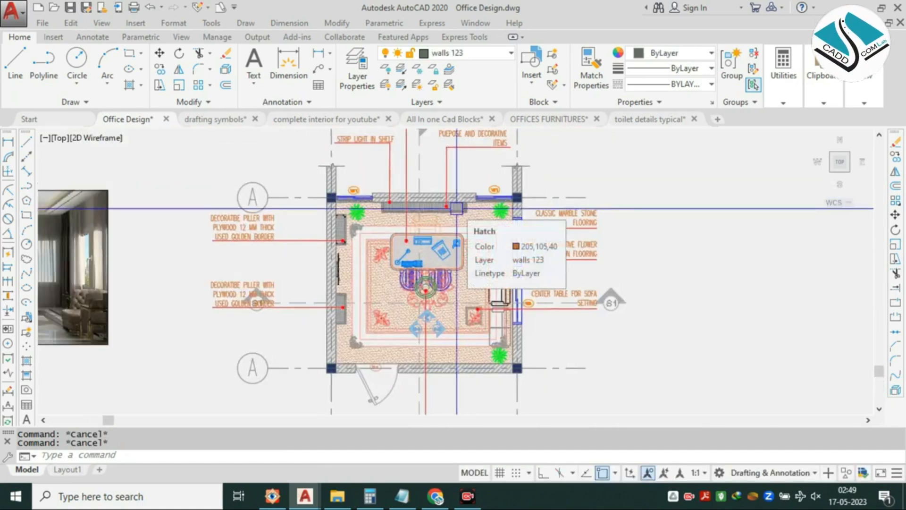
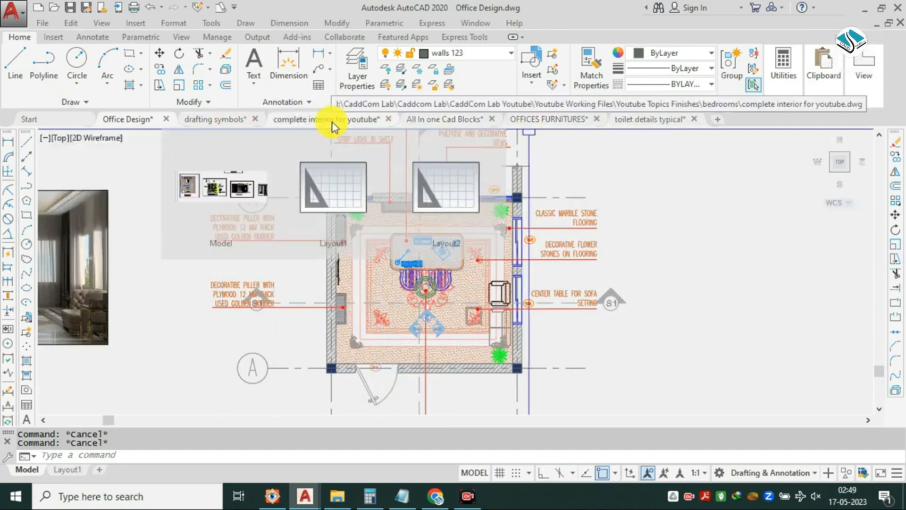
Examine the bedroom plan and elevation sheets in "complete interior for youtube", and the finish tags in "drafting symbols".
click(353, 122)
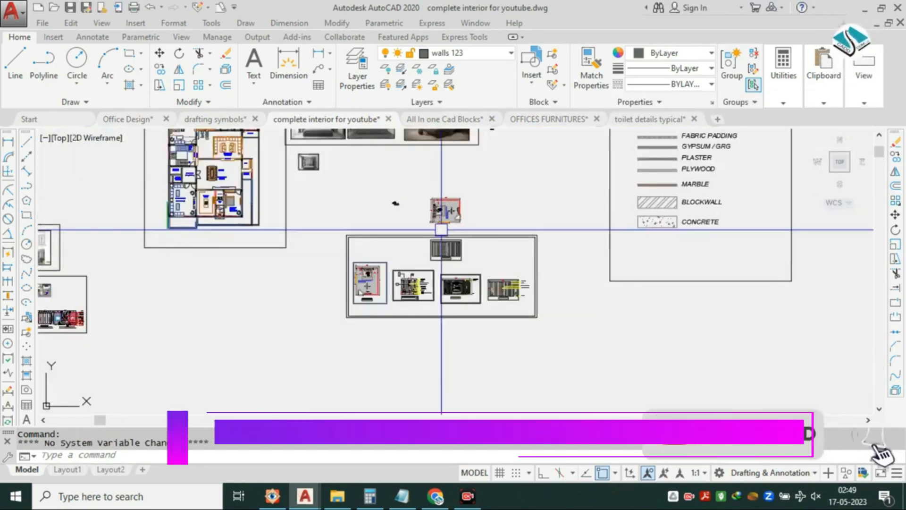
mouse_move(226, 210)
middle_down()
mouse_move(310, 215)
mouse_move(465, 247)
mouse_move(556, 242)
middle_up()
scroll(468, 247, down, 4)
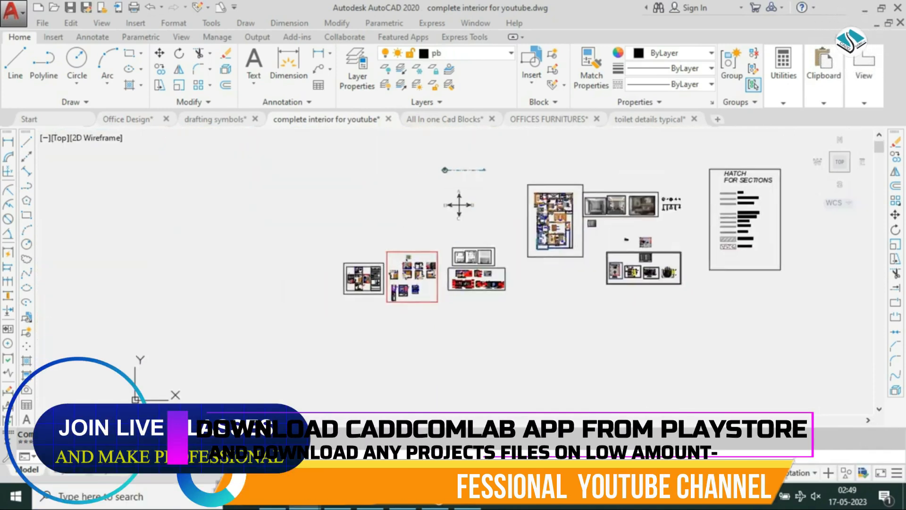
scroll(641, 248, up, 2)
scroll(611, 236, up, 5)
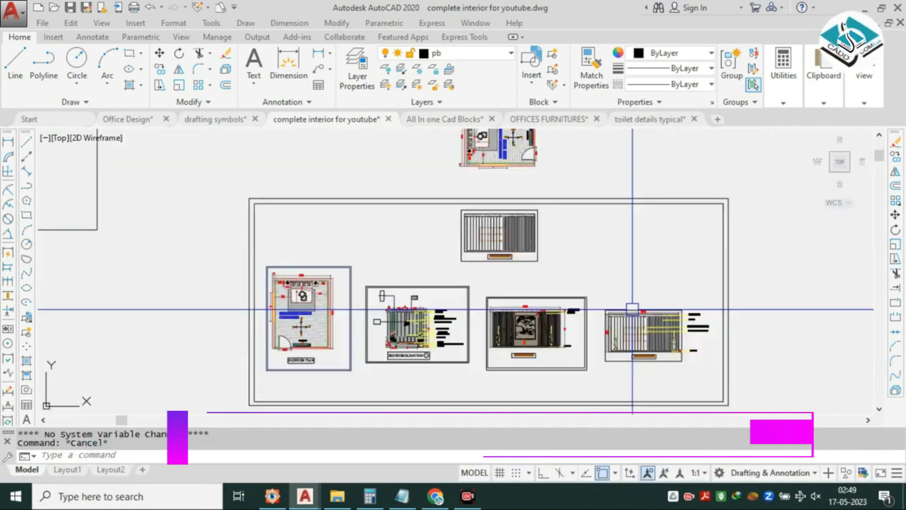
click(229, 122)
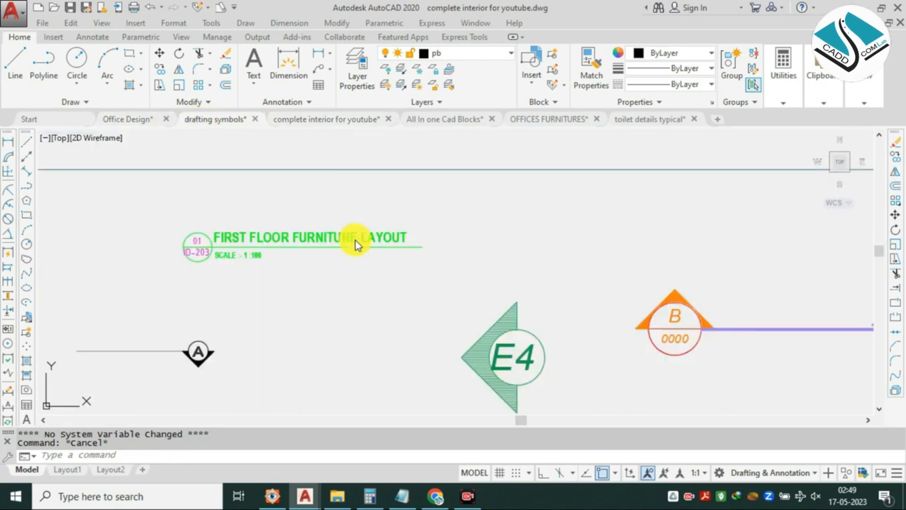
scroll(355, 239, down, 4)
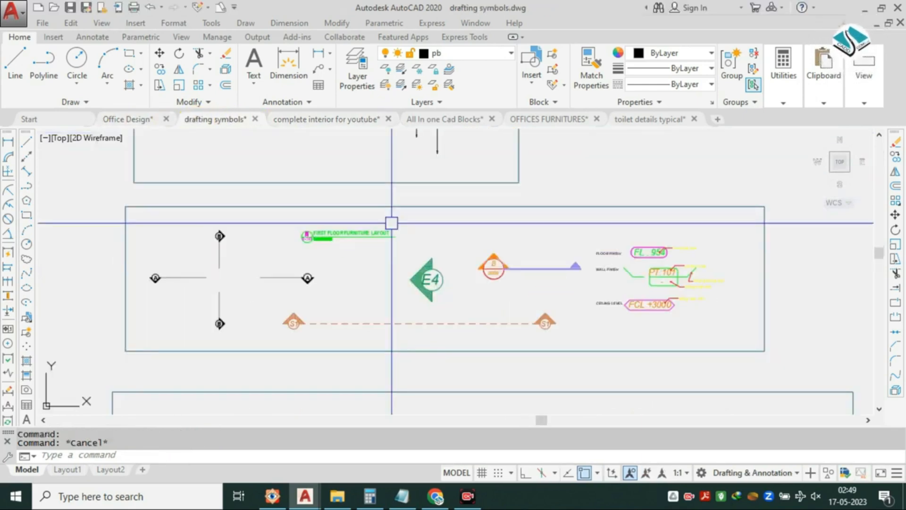
key(Escape)
scroll(639, 263, up, 8)
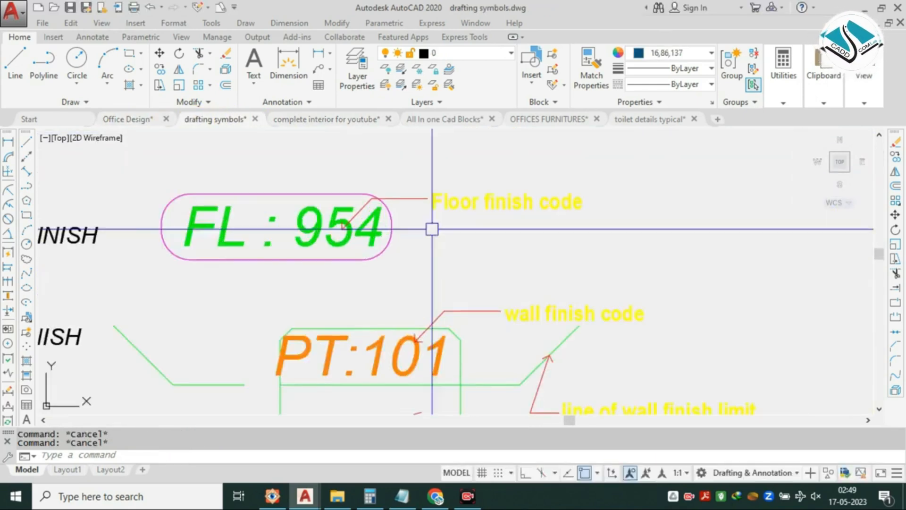
Move the "Floor finish code" note and its leader off the FL : 954 tag to the clear space just right of it.
click(478, 203)
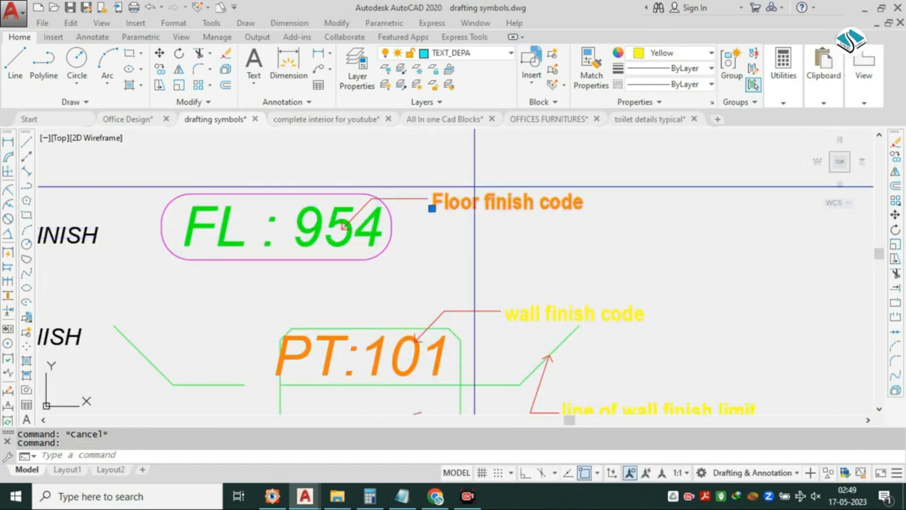
drag(475, 187, 399, 215)
scroll(403, 206, up, 4)
key(Escape)
click(496, 168)
click(404, 223)
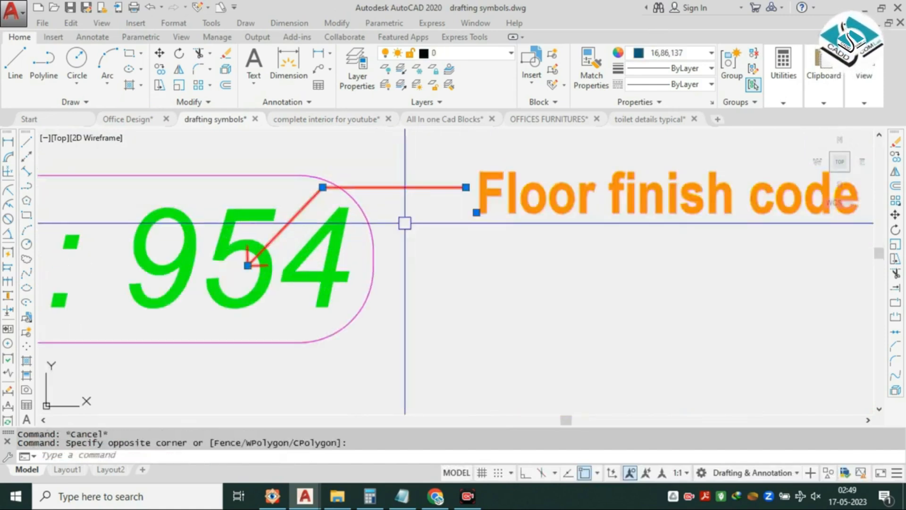
scroll(302, 242, down, 2)
text(m)
key(space)
click(303, 242)
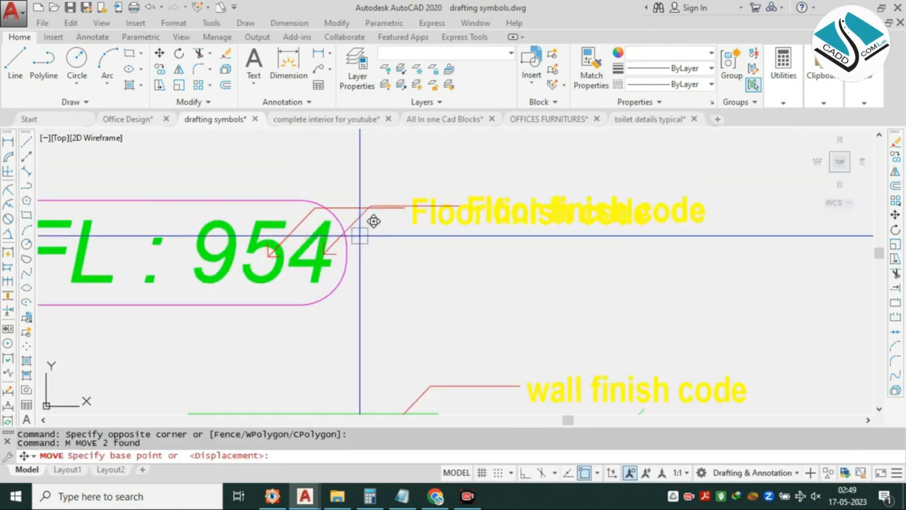
click(409, 227)
scroll(247, 401, down, 2)
key(Escape)
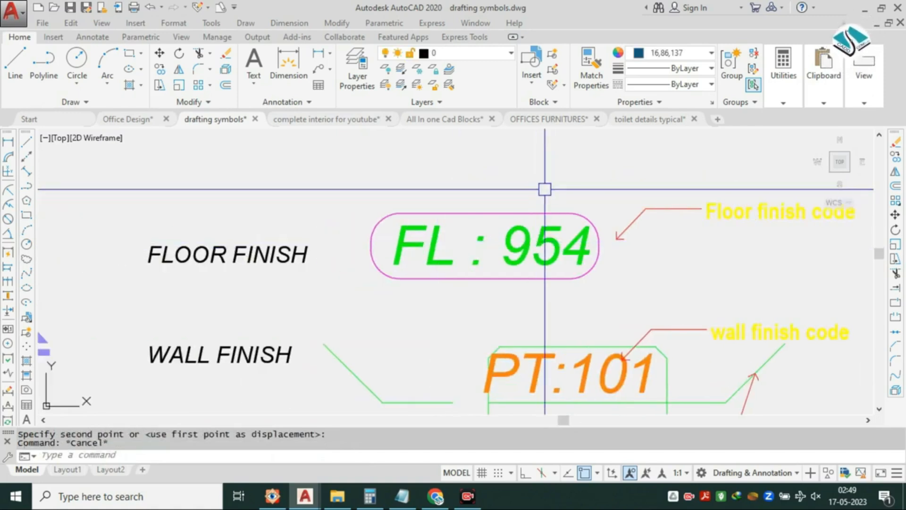
Copy the FL : 954 floor finish tag into the Office Design drawing, placing it in the empty area right of the existing drawings.
click(546, 188)
click(336, 289)
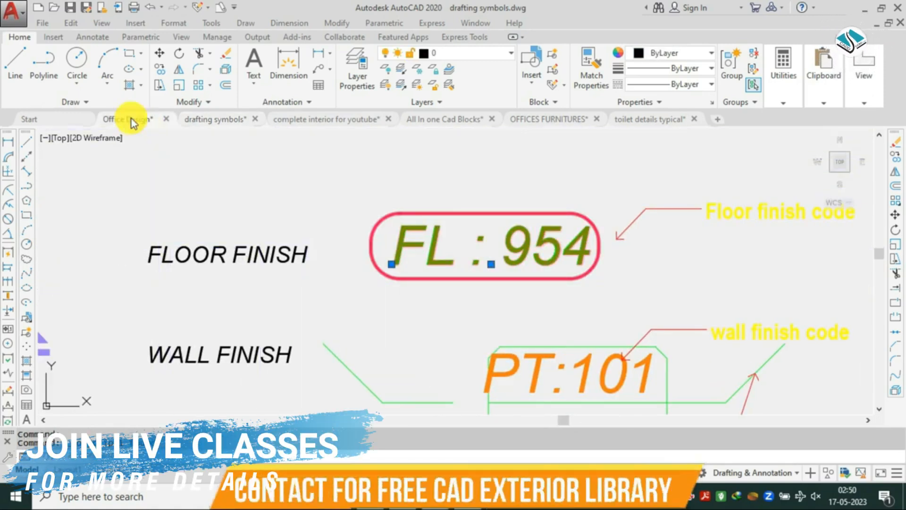
key(ctrl+c)
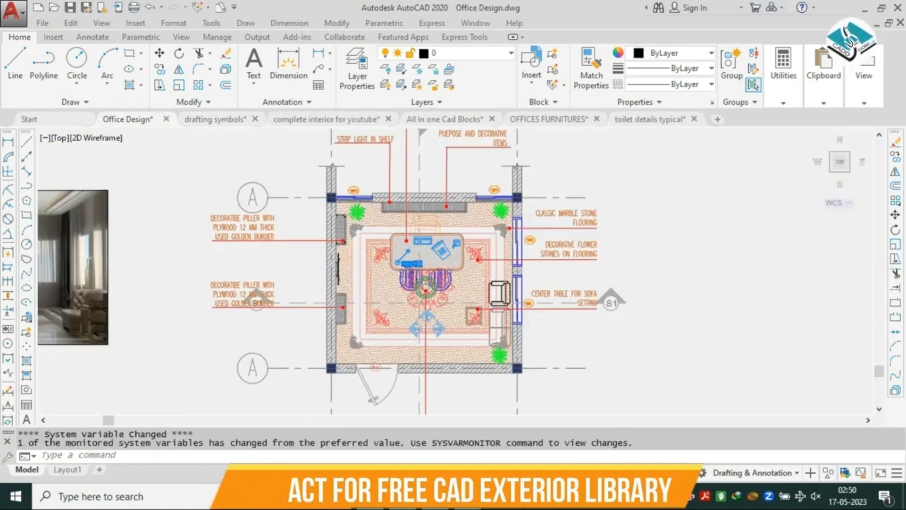
key(ctrl+v)
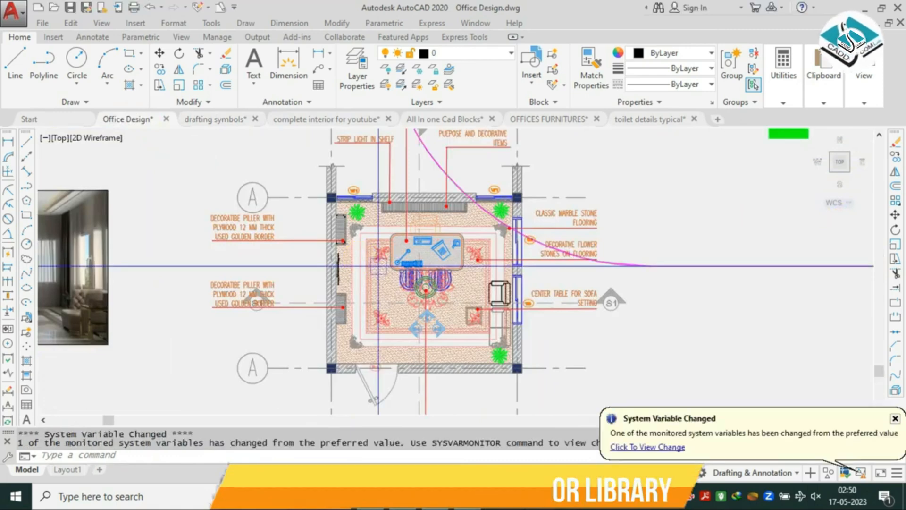
scroll(424, 278, down, 3)
scroll(536, 387, down, 4)
mouse_move(536, 387)
middle_down()
mouse_move(469, 343)
mouse_move(377, 338)
middle_up()
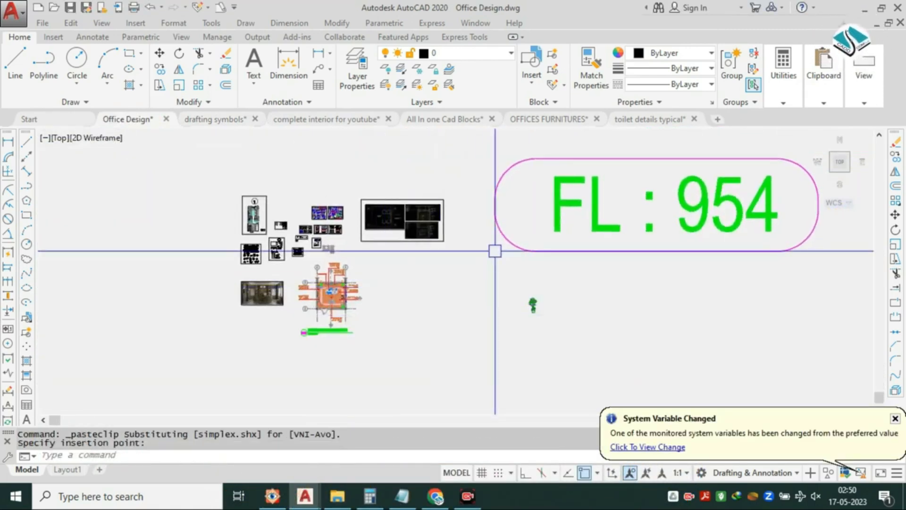
middle_drag(495, 251, 433, 261)
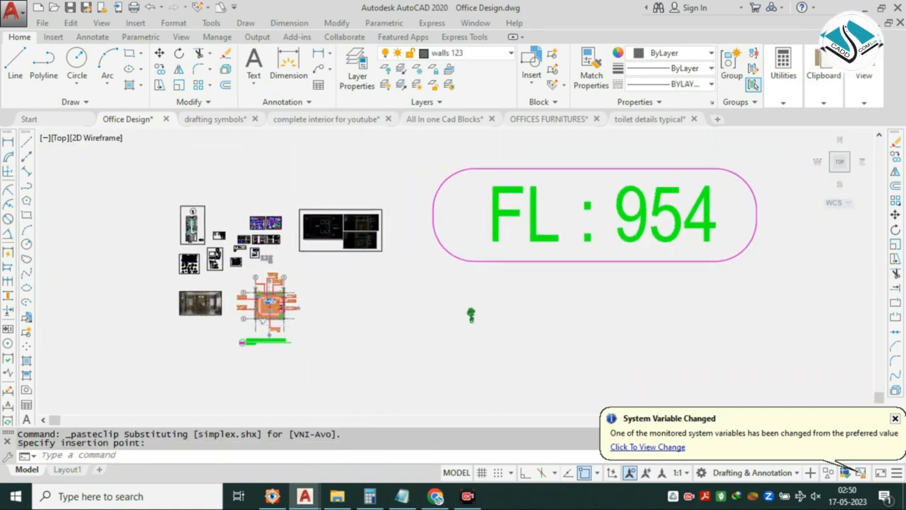
Scale the pasted FL : 954 tag down to about a tenth of its size.
key(Escape)
click(749, 148)
click(422, 272)
click(423, 271)
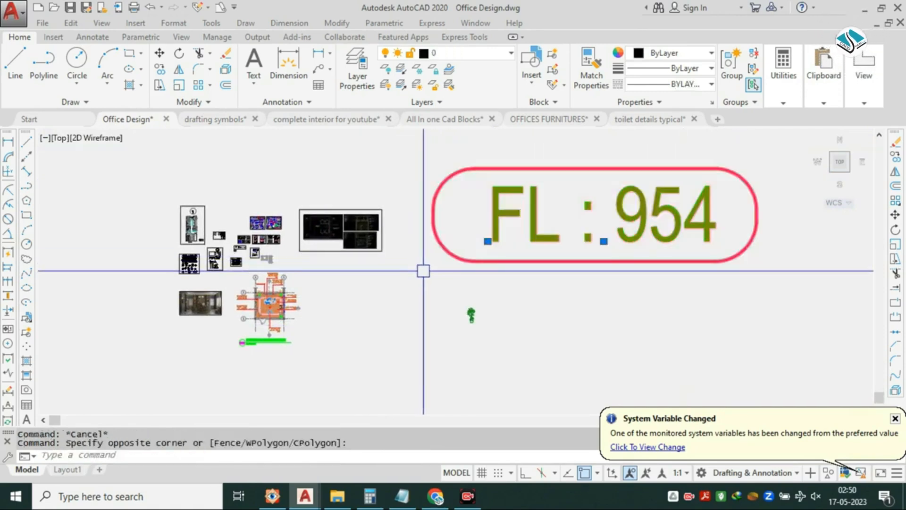
click(517, 217)
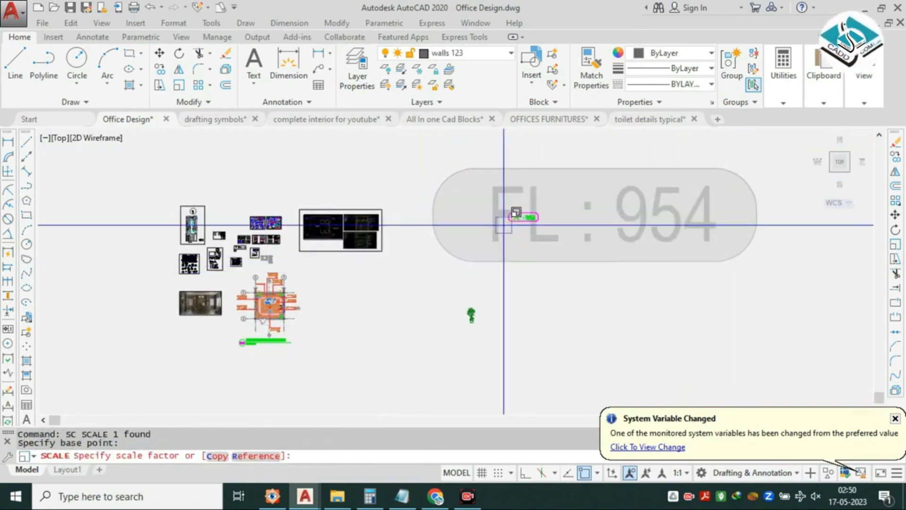
click(515, 223)
Move the reduced FL : 954 tag close to the floor plan, in the clear space right of its upper wall.
click(489, 235)
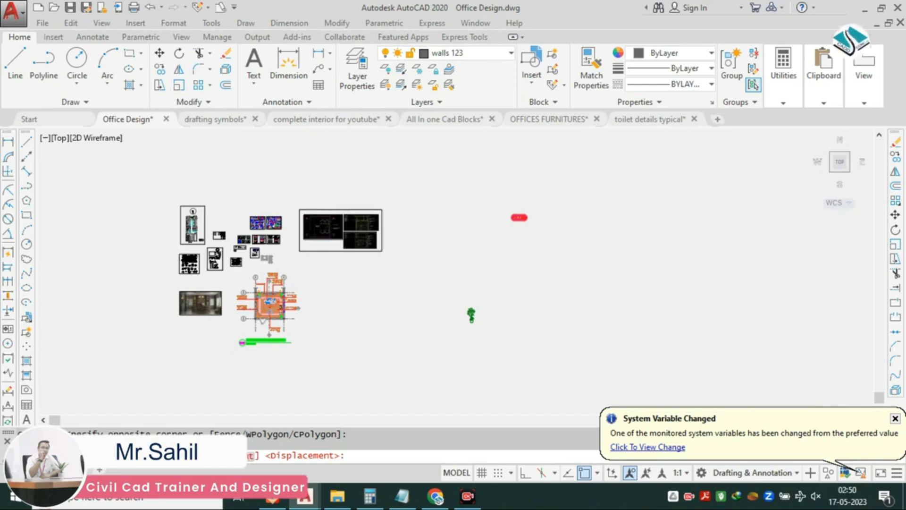
click(528, 219)
scroll(386, 304, up, 2)
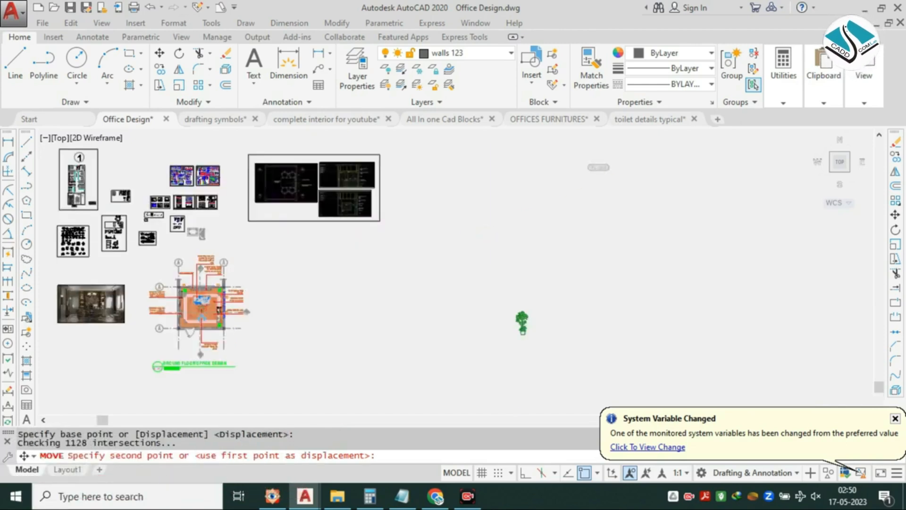
middle_drag(350, 318, 501, 313)
scroll(396, 291, up, 2)
scroll(505, 257, up, 2)
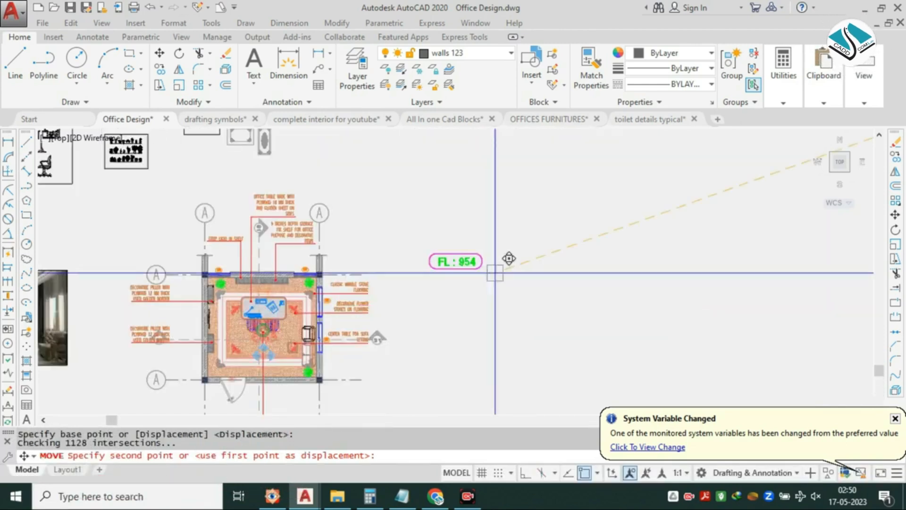
click(506, 273)
scroll(468, 283, up, 2)
click(546, 236)
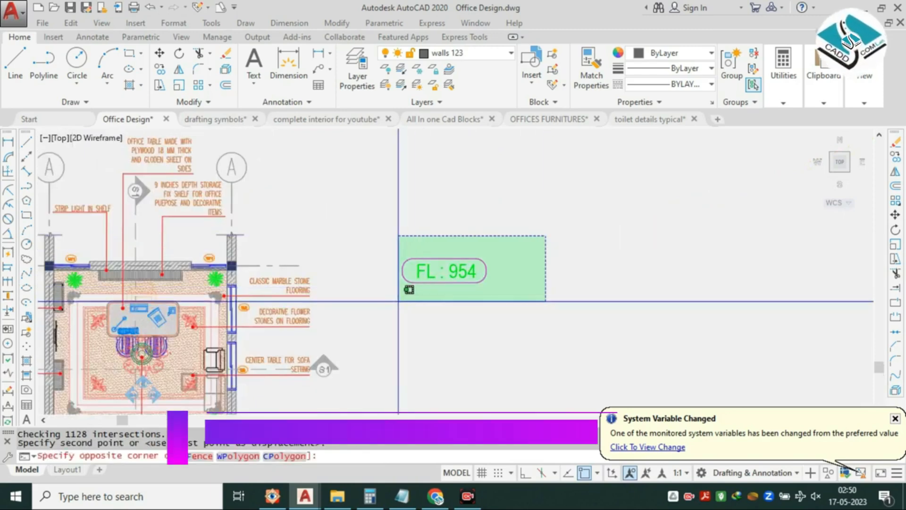
click(399, 301)
text(S)
key(Return)
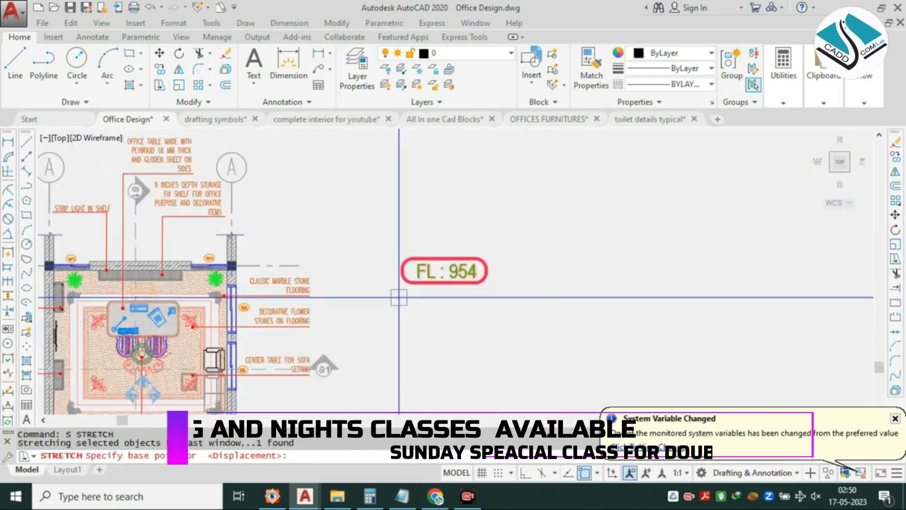
key(Escape)
Scale the FL : 954 tag down further about its lower-left corner to suit the plan's annotations.
click(482, 229)
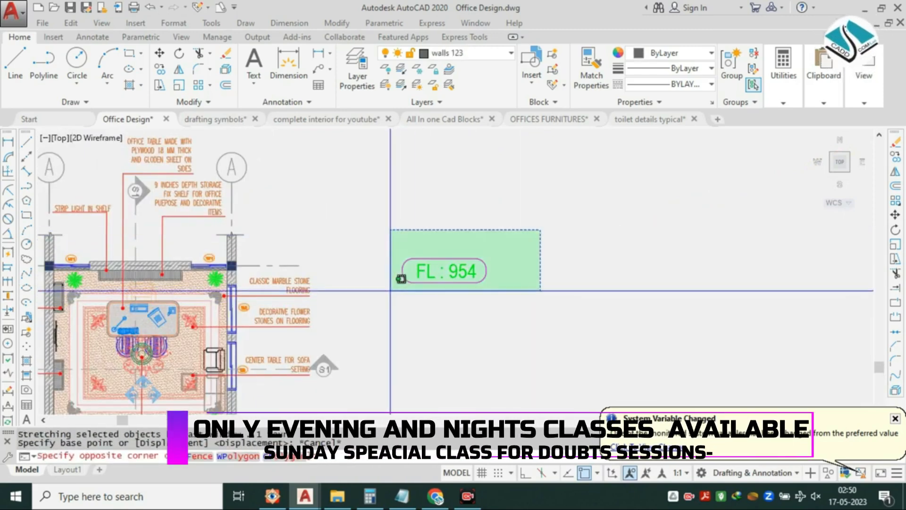
click(393, 285)
text(SC)
key(Return)
scroll(396, 288, up, 2)
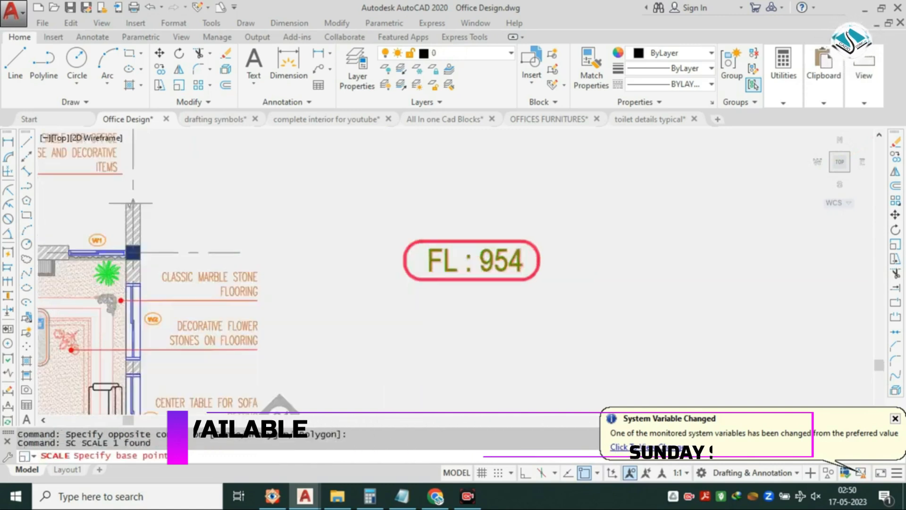
click(403, 277)
click(413, 285)
scroll(417, 284, up, 6)
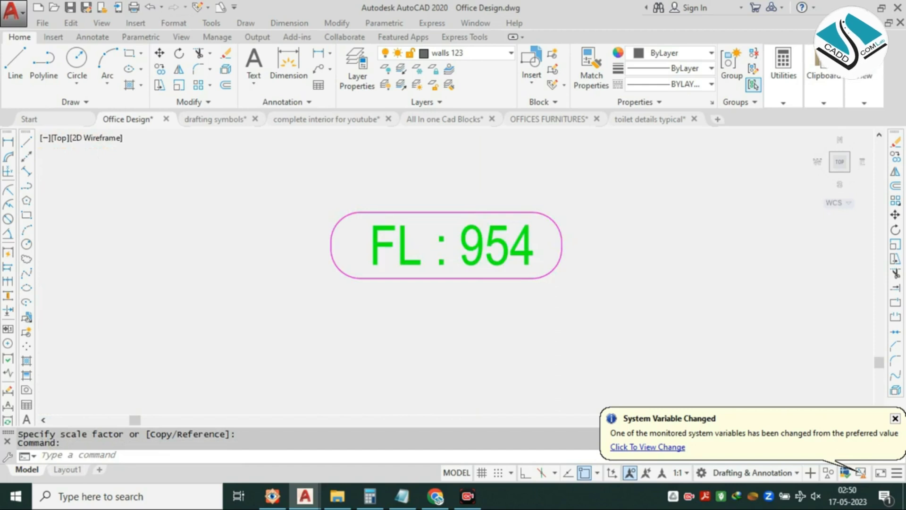
Change the floor finish attribute value of the tag to "PT : O1".
double_click(473, 244)
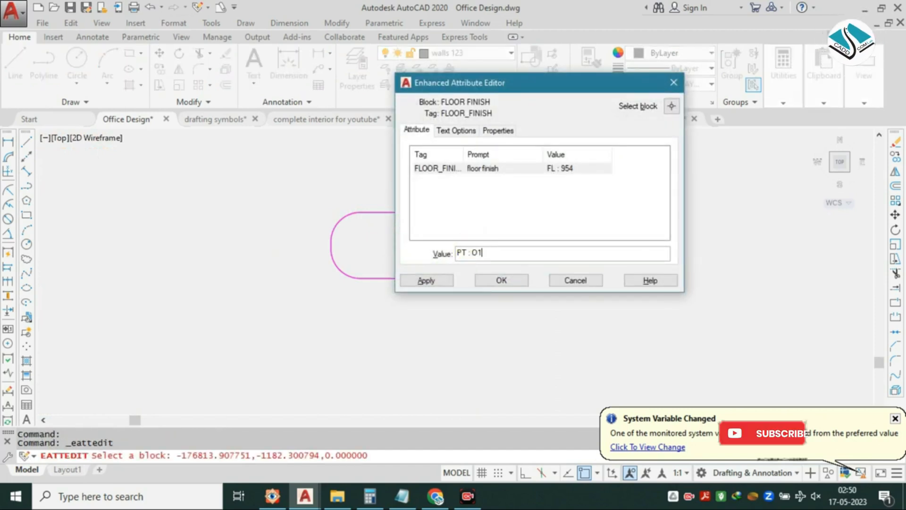
text(PT : 01)
click(489, 281)
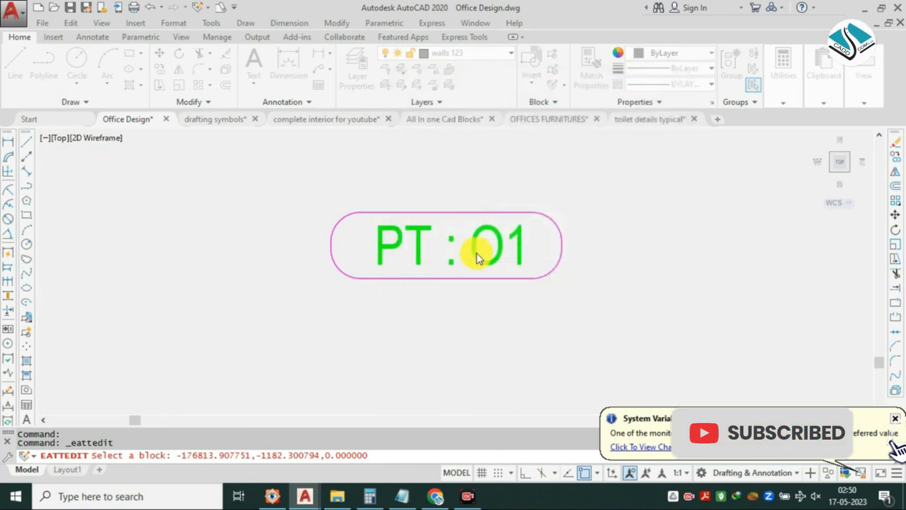
key(Escape)
Move the PT : O1 tag above the plan's upper wall, just left of the right-hand W1 window.
click(512, 190)
click(352, 277)
scroll(386, 261, down, 2)
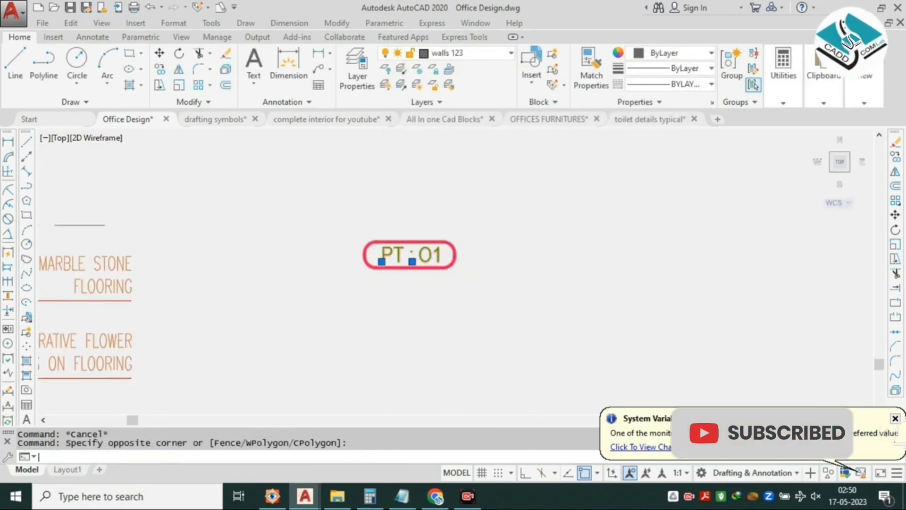
text(m)
key(Return)
click(406, 247)
mouse_move(344, 245)
middle_down()
mouse_move(543, 272)
mouse_move(652, 267)
mouse_move(785, 241)
middle_up()
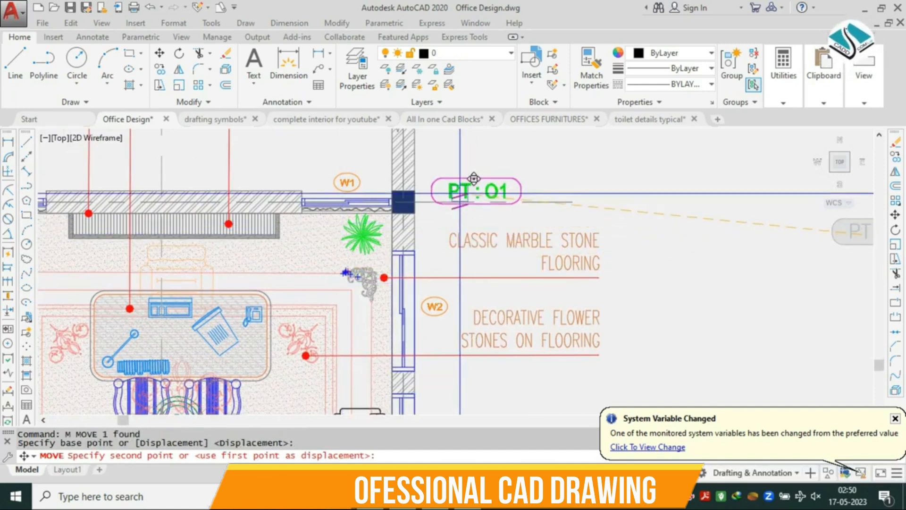
middle_drag(289, 145, 368, 176)
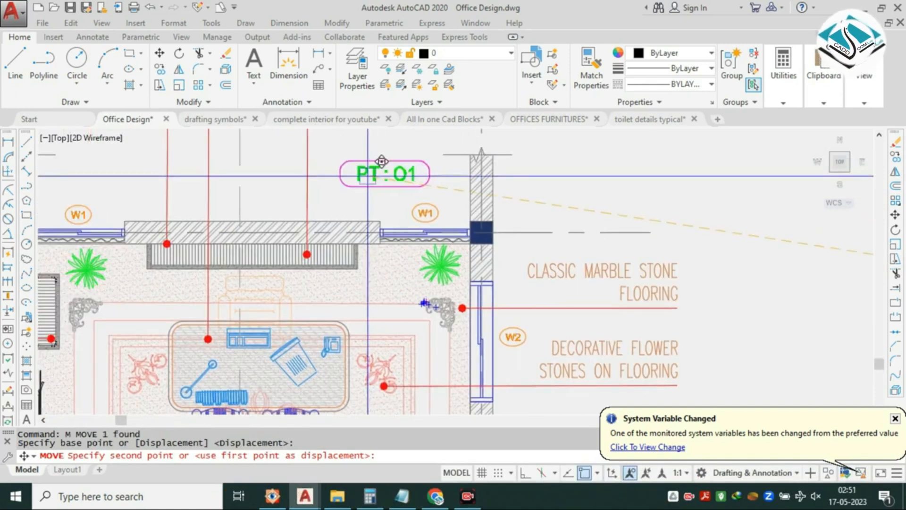
click(355, 160)
scroll(380, 190, up, 2)
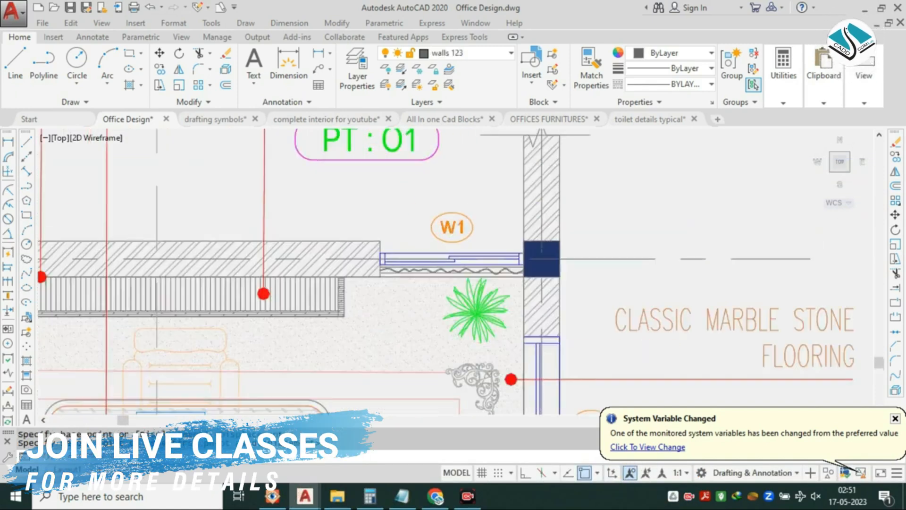
Draw a vertical line from the midpoint of the PT : O1 tag's lower edge down to the inner face of the upper wall.
key(Escape)
text(l)
key(Return)
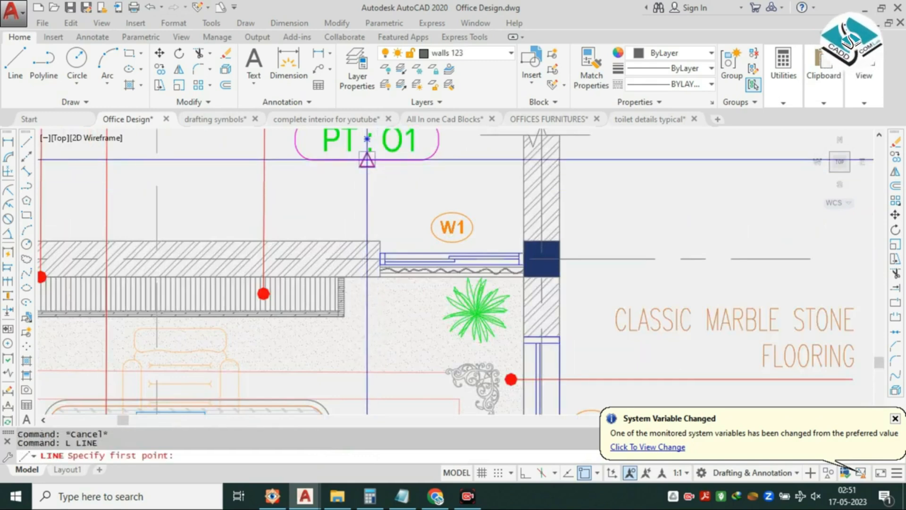
click(367, 140)
click(367, 277)
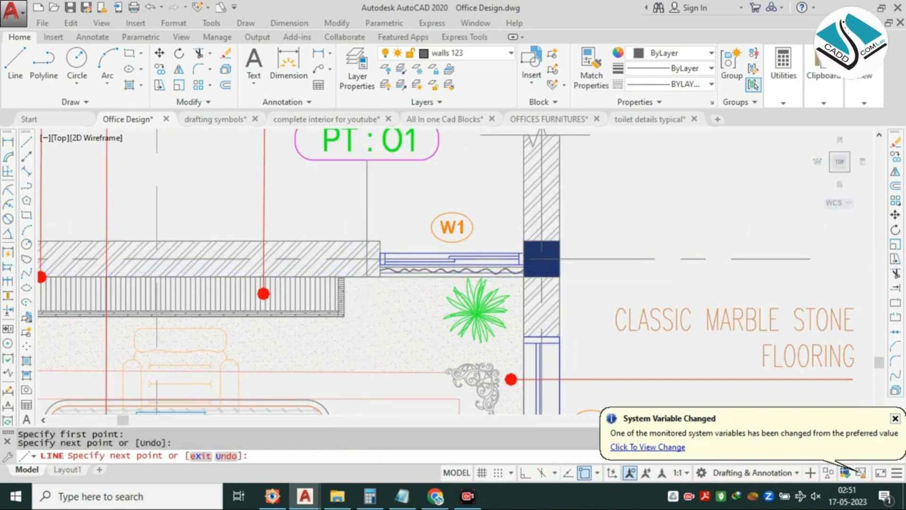
middle_drag(384, 135, 392, 152)
key(Escape)
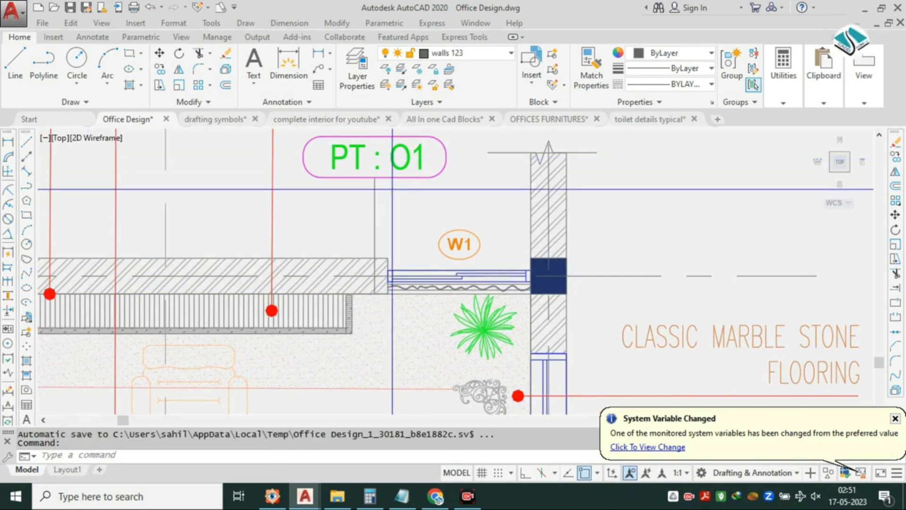
Set the colour of the leader line below the PT : O1 tag to the olive shade 114,116,48.
drag(393, 190, 354, 204)
key(Escape)
drag(411, 192, 350, 219)
click(654, 56)
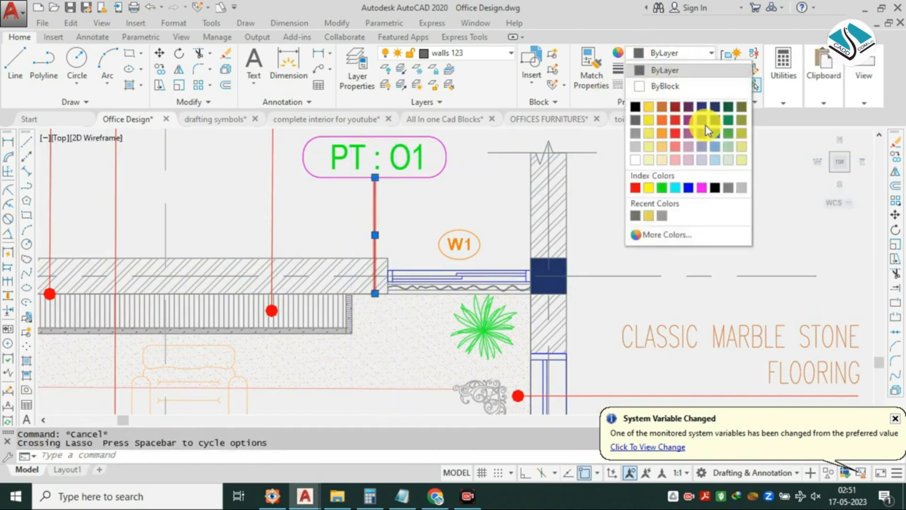
click(743, 109)
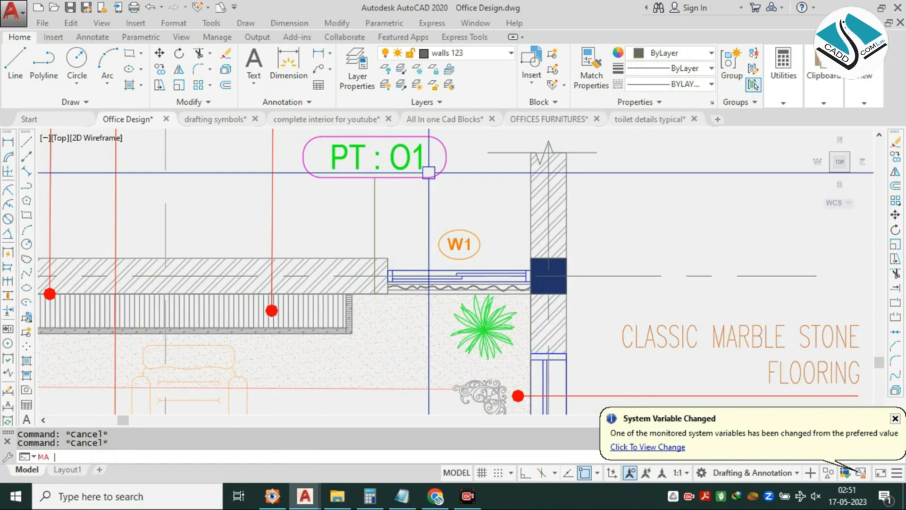
Match the properties of the leader line onto the PT : O1 tag above it.
scroll(409, 183, up, 2)
click(352, 214)
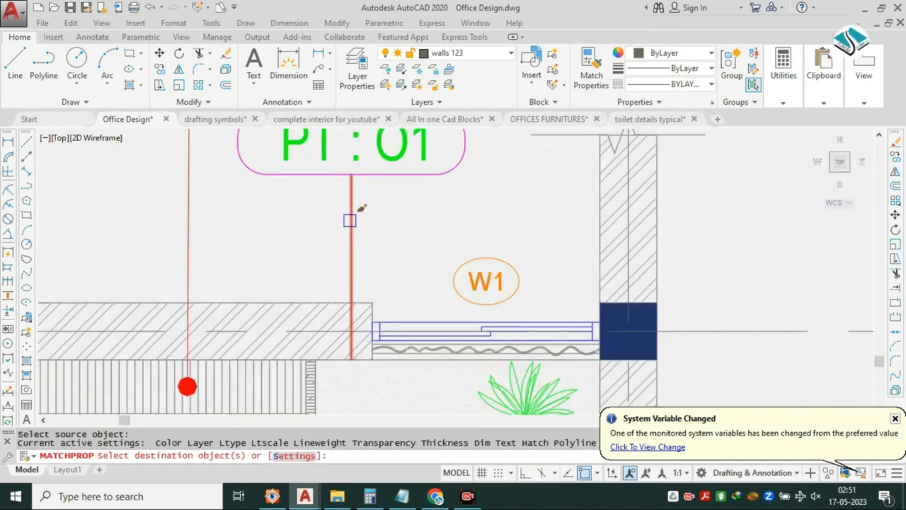
click(455, 166)
key(Escape)
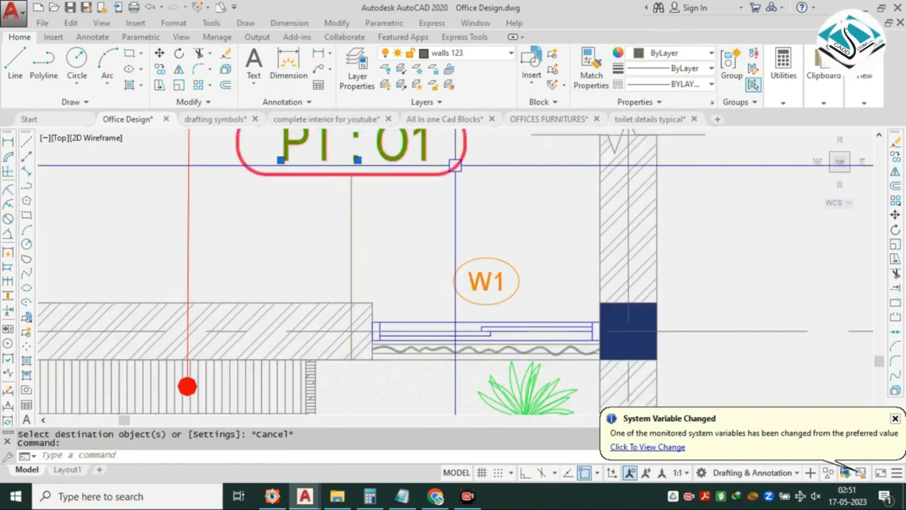
scroll(444, 164, down, 2)
key(Escape)
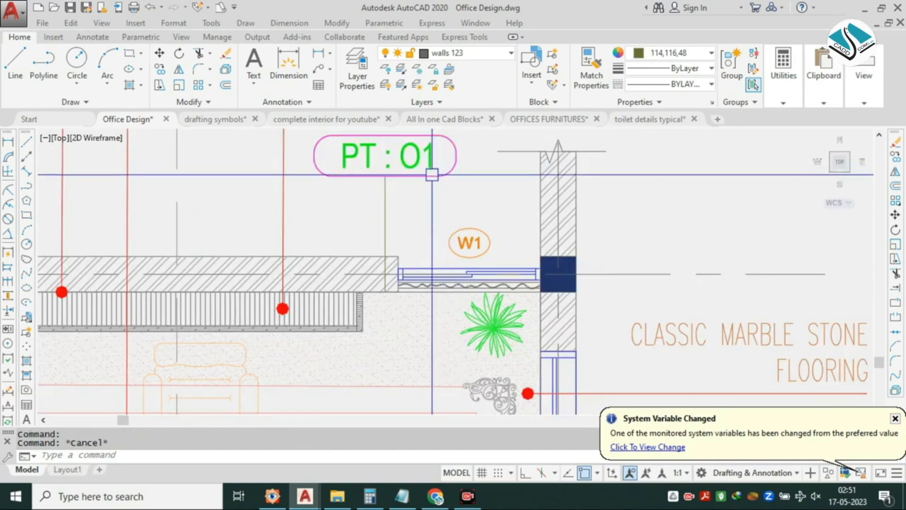
Copy the PT : O1 tag with its leader from the leader's lower end to outside the left wall, between the two decorative pillar notes.
scroll(448, 173, down, 5)
scroll(458, 186, up, 3)
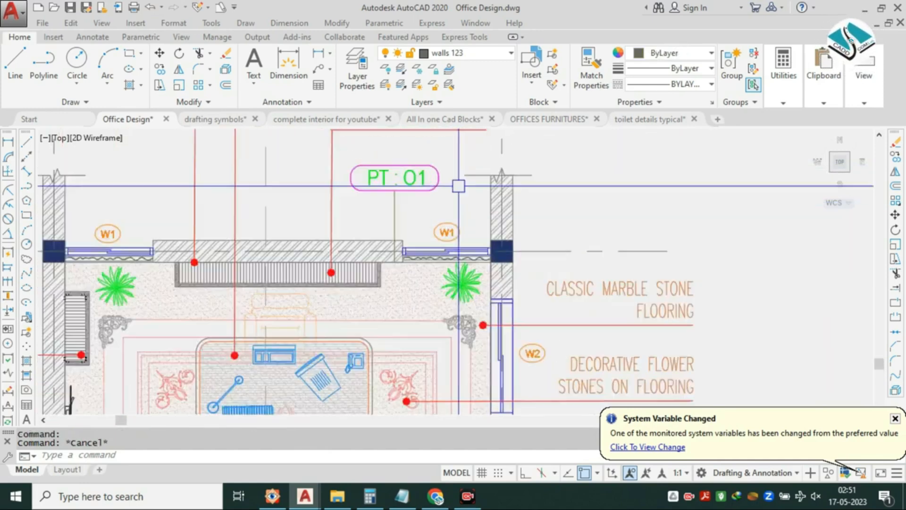
click(437, 150)
click(355, 215)
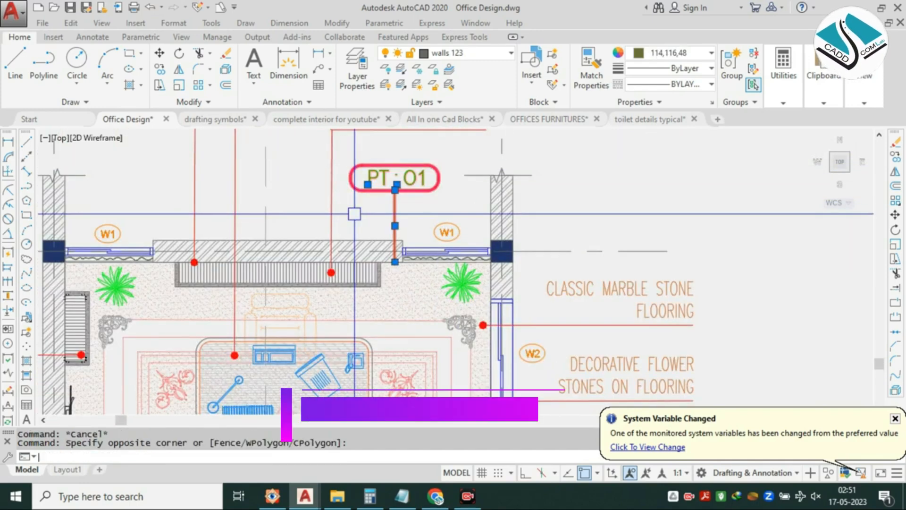
text(co)
key(Return)
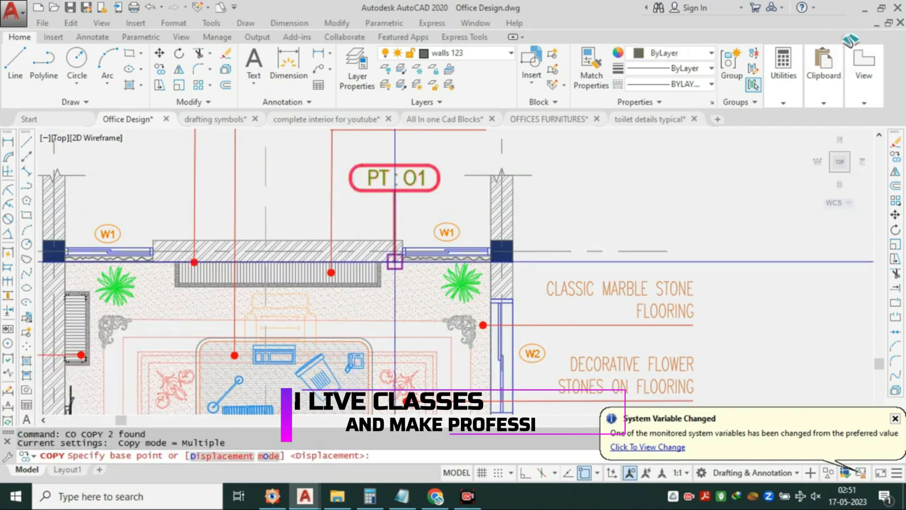
click(395, 261)
scroll(425, 256, down, 2)
middle_drag(300, 305, 437, 254)
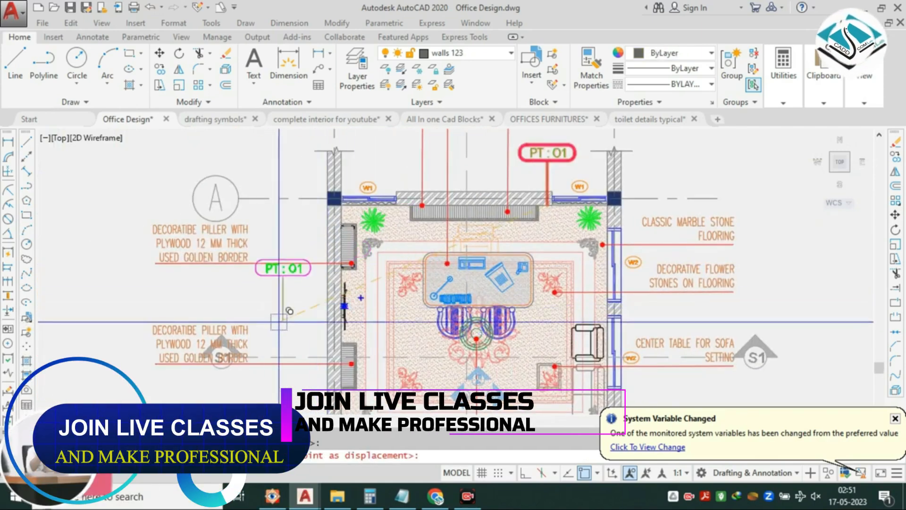
middle_drag(280, 323, 359, 290)
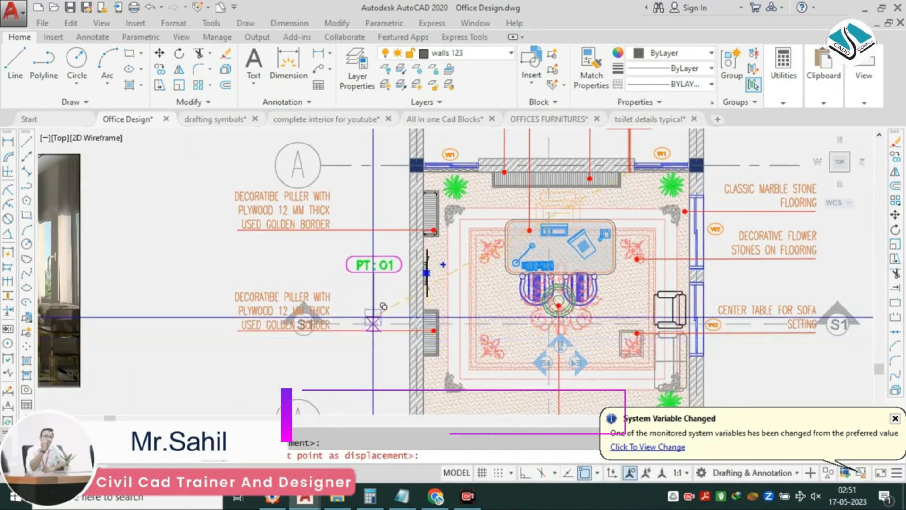
click(373, 321)
key(Escape)
Erase the vertical leader line under the copied PT : O1 tag beside the left wall.
scroll(378, 302, up, 4)
click(388, 293)
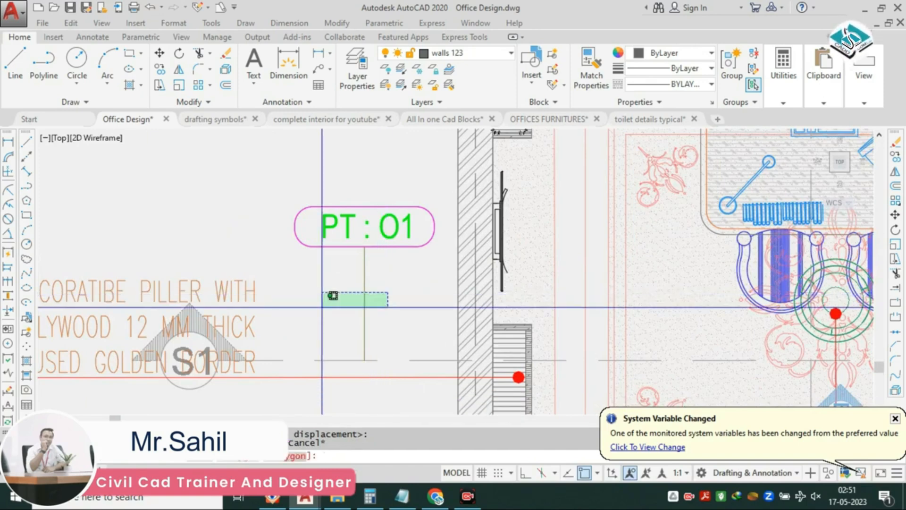
click(333, 295)
text(E)
key(Return)
click(320, 307)
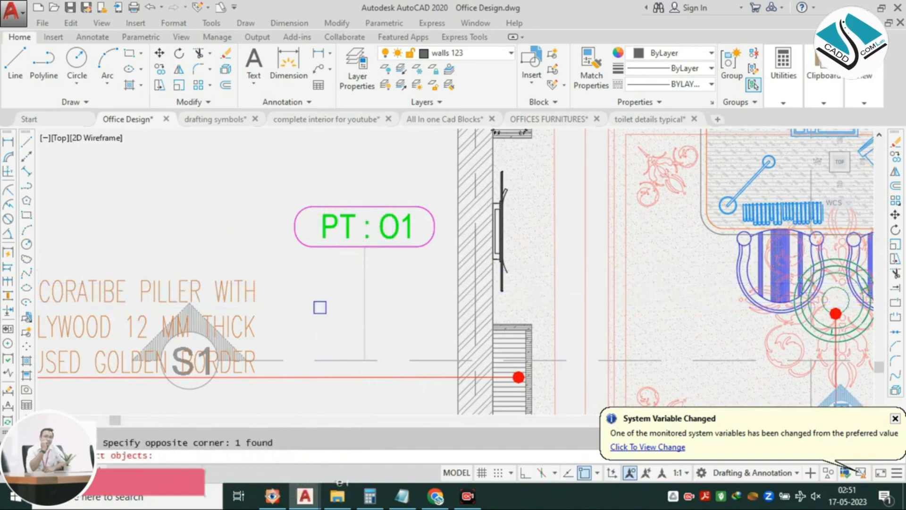
text(e)
key(Return)
key(Escape)
click(365, 293)
click(306, 307)
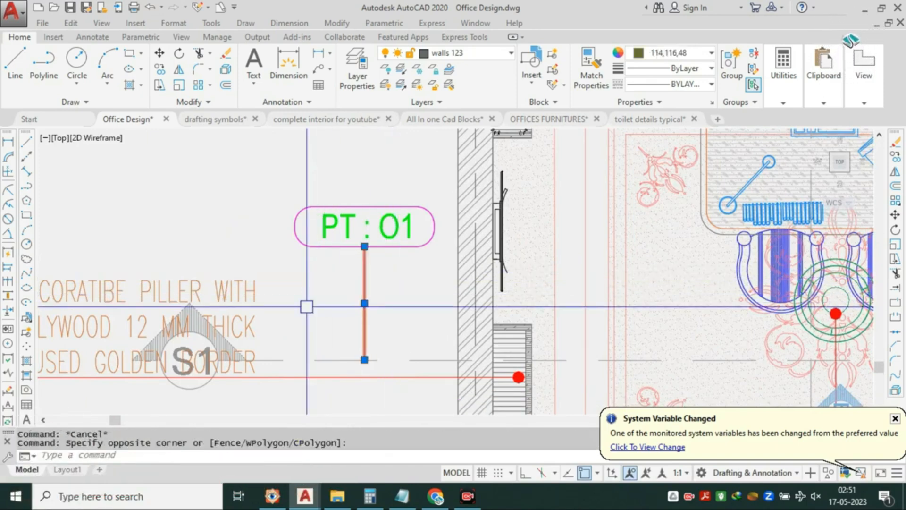
click(368, 278)
text(E)
key(Return)
Draw a horizontal leader from the middle of the copied tag's right edge to the inner face of the left wall, with Ortho on.
text(L)
key(Return)
scroll(459, 221, up, 2)
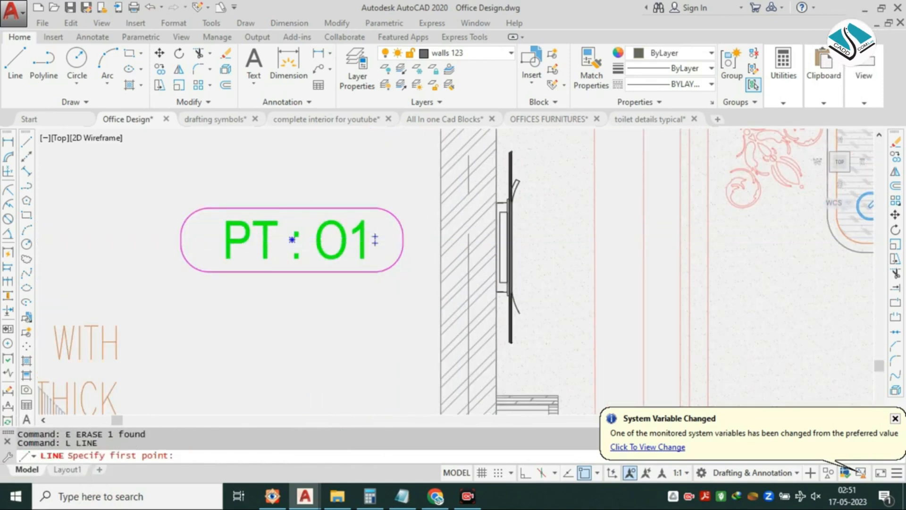
click(524, 473)
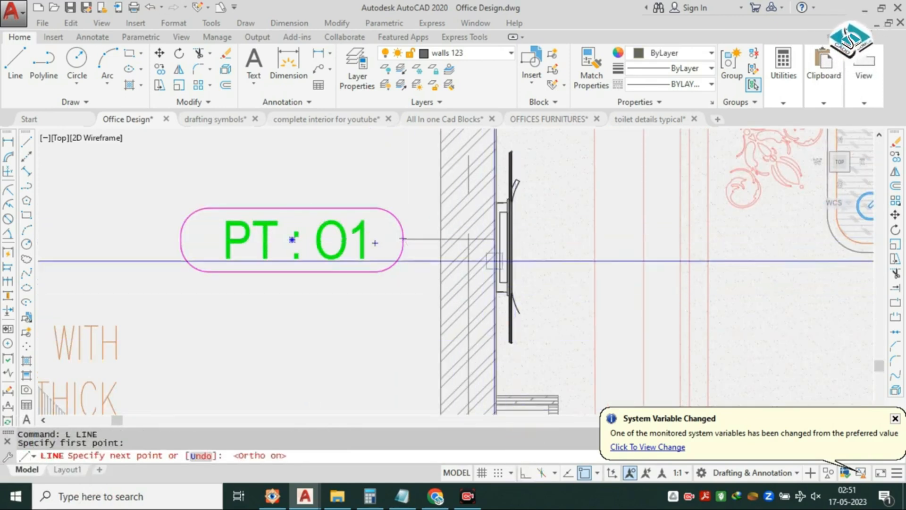
click(504, 247)
key(Escape)
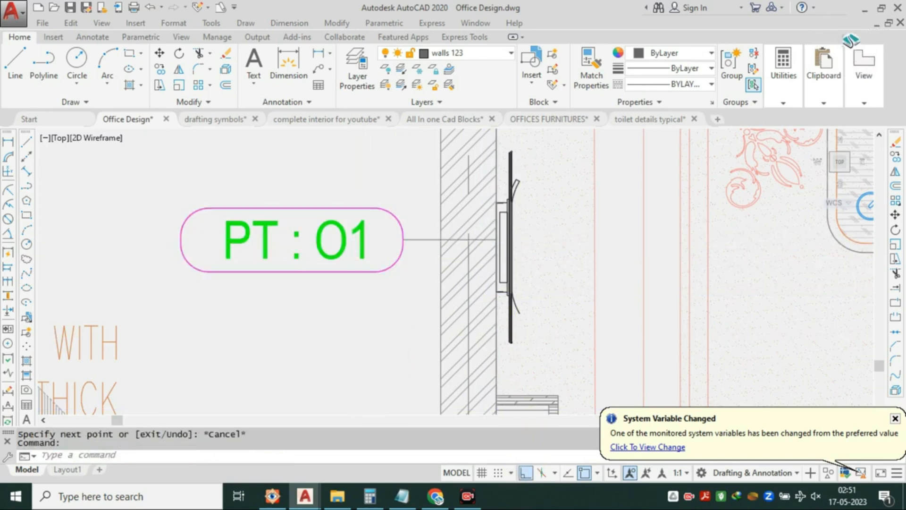
Change the floor finish attribute value of the copied tag beside the left wall to "PT : O2".
double_click(366, 243)
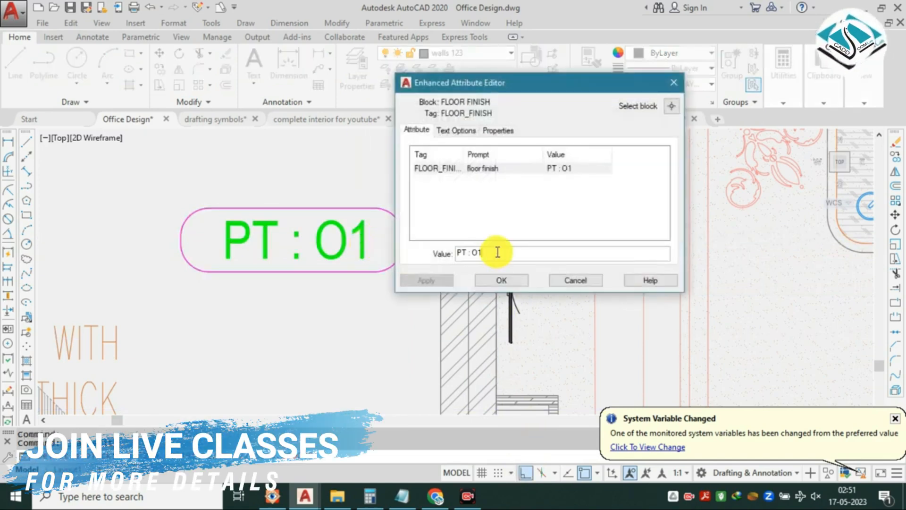
key(BackSpace)
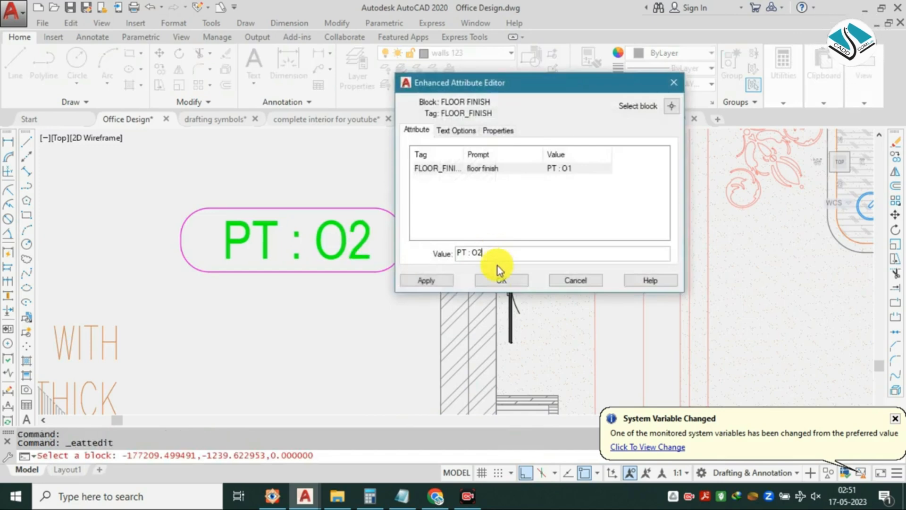
click(494, 282)
scroll(364, 233, down, 6)
key(Escape)
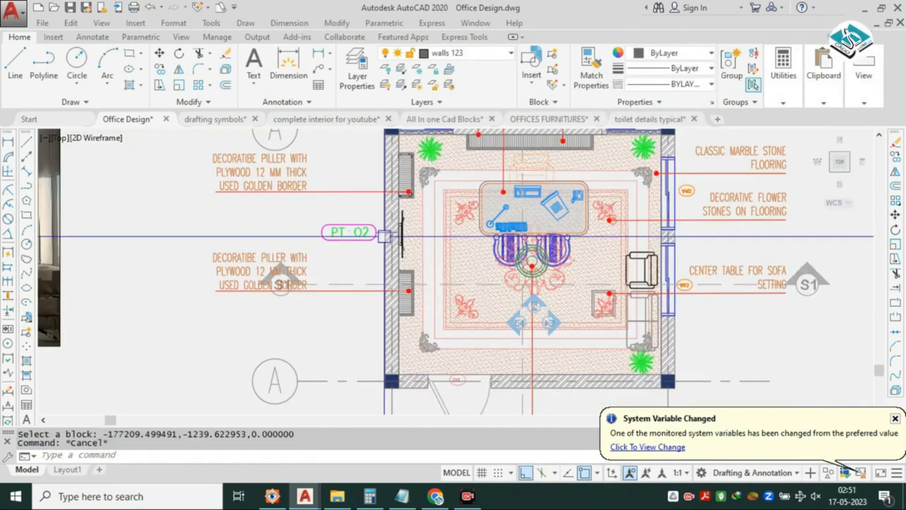
Regenerate the drawing display with the whole annotated plan and its title in view.
scroll(411, 231, down, 2)
middle_drag(283, 249, 476, 256)
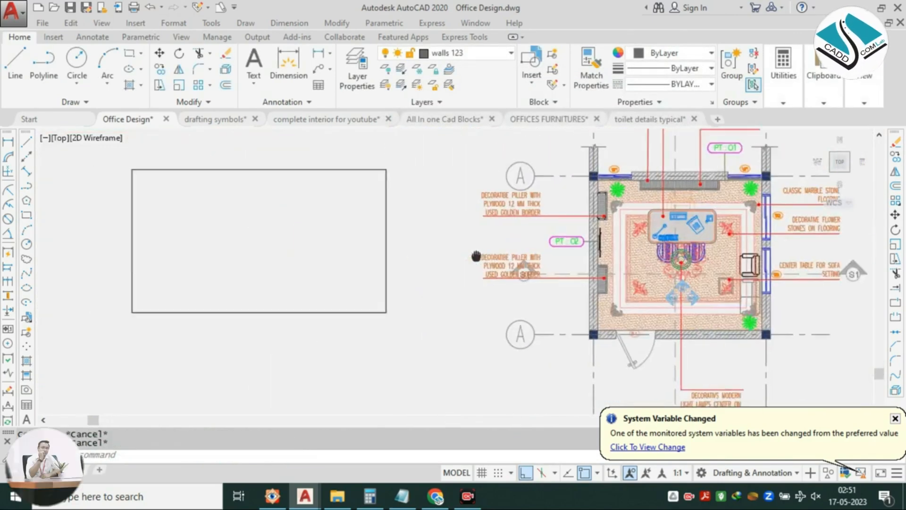
middle_drag(542, 225, 340, 228)
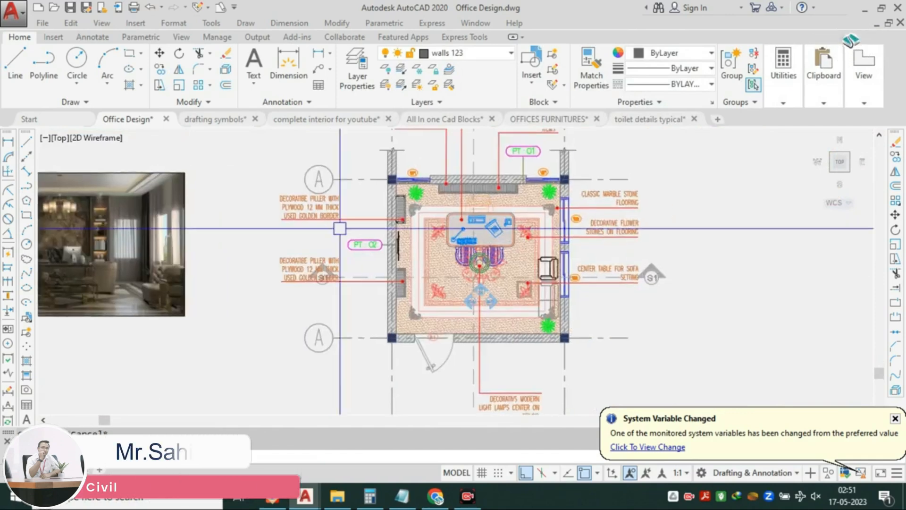
middle_drag(523, 236, 443, 251)
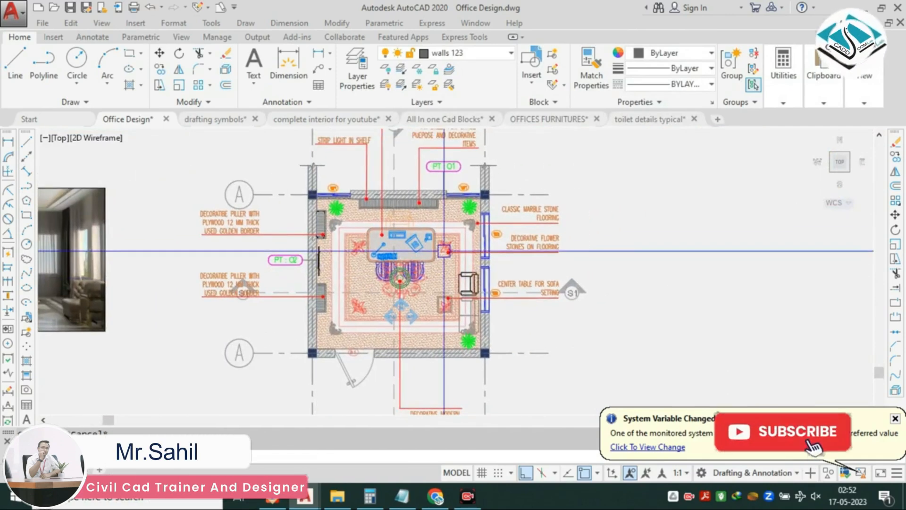
scroll(444, 251, down, 3)
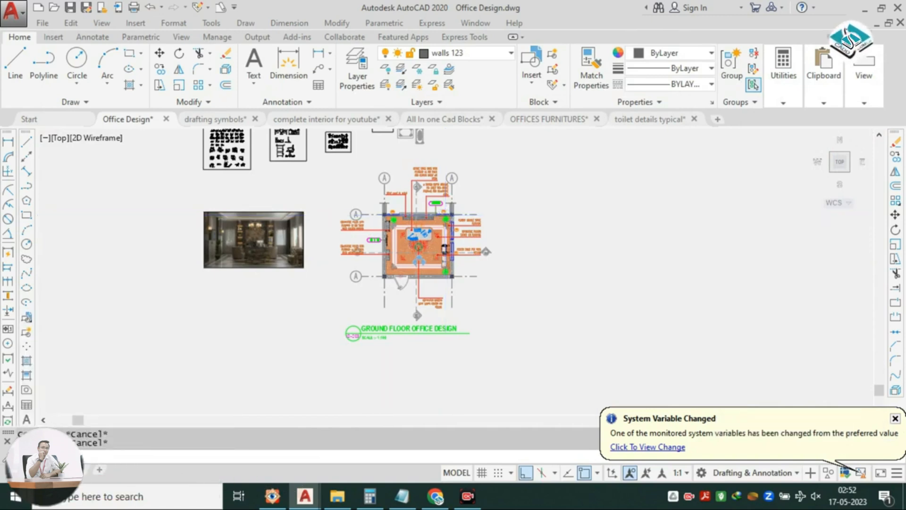
text(RE)
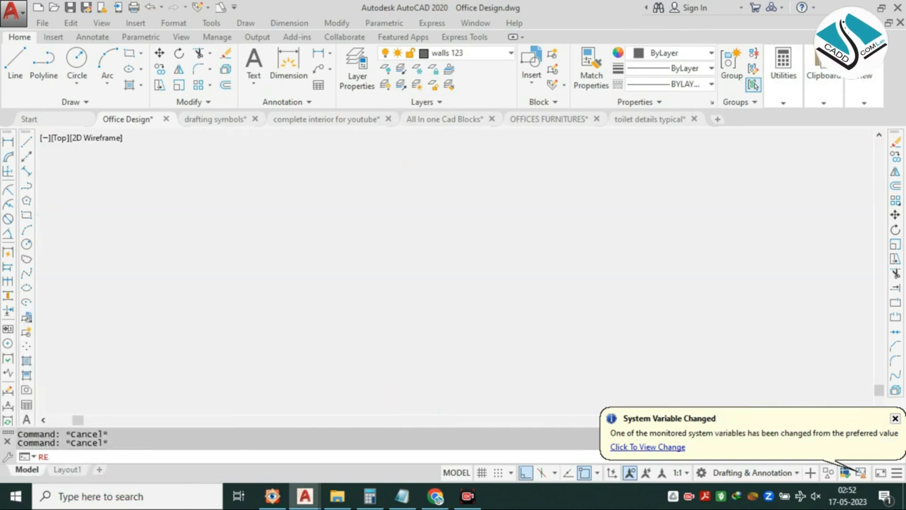
key(Return)
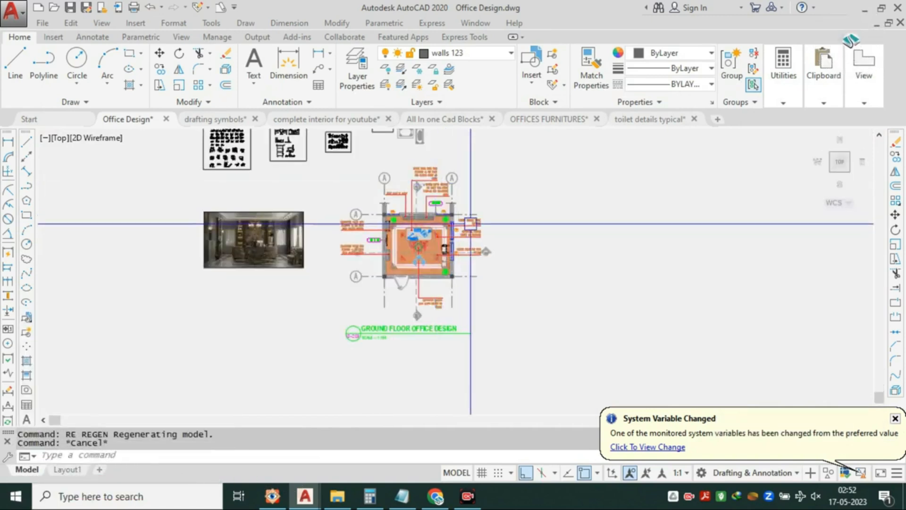
Move the whole annotated office plan with its title horizontally to the right, farther from the reference photo.
click(522, 173)
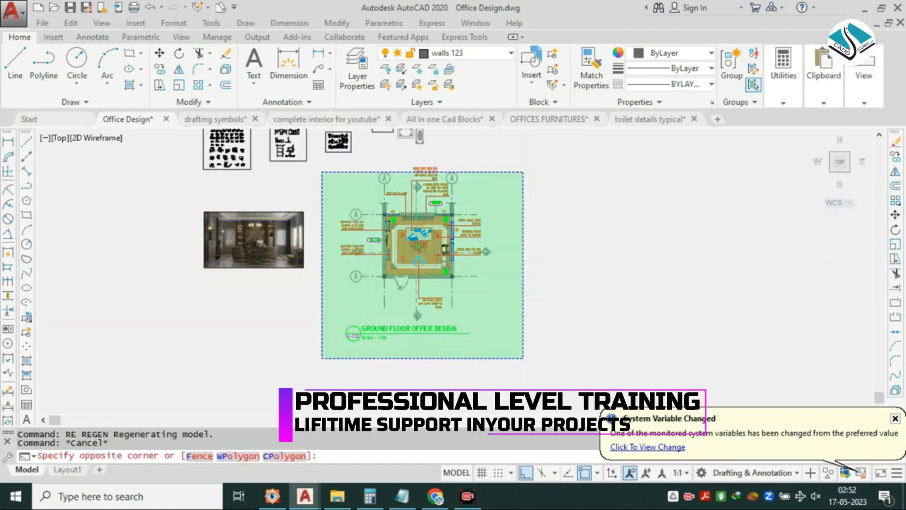
click(322, 357)
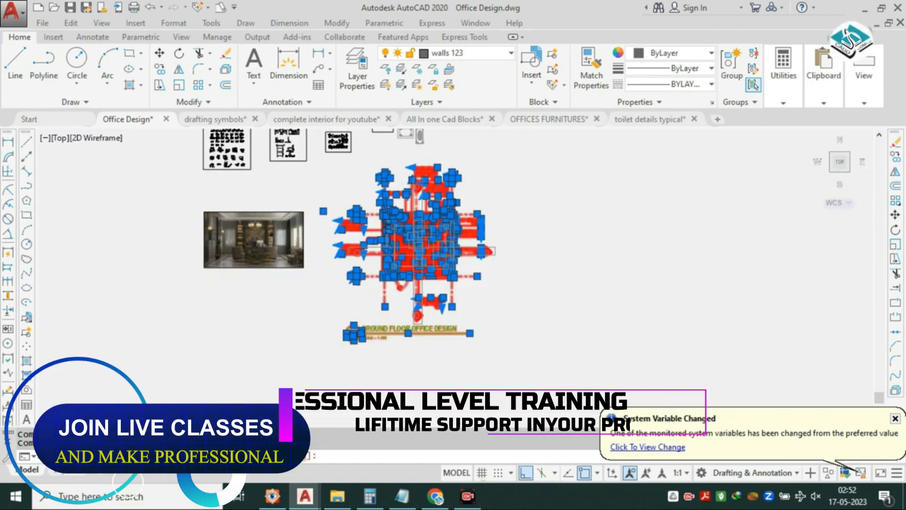
text(m)
key(Return)
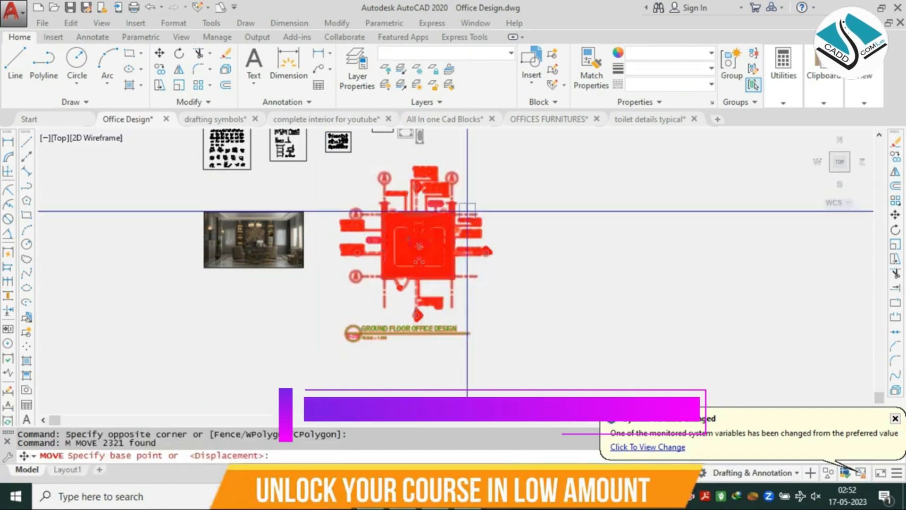
click(457, 222)
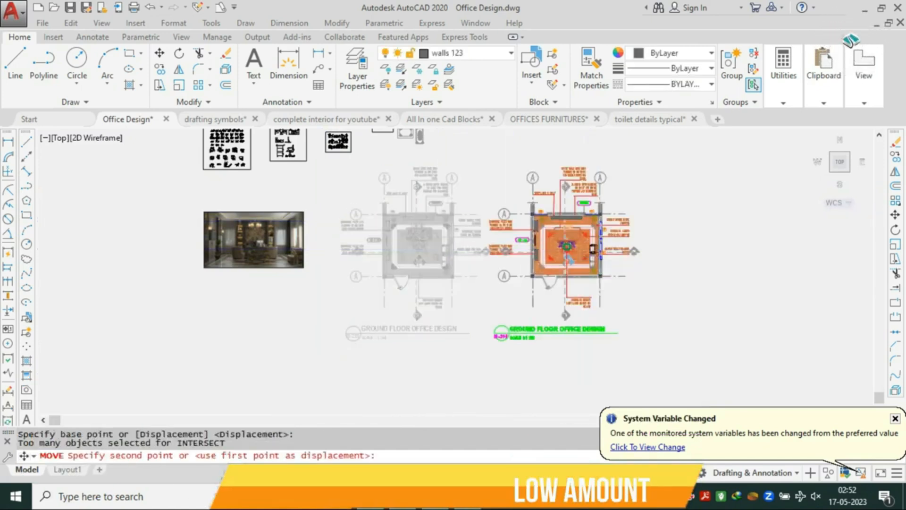
click(584, 247)
middle_drag(579, 227, 515, 235)
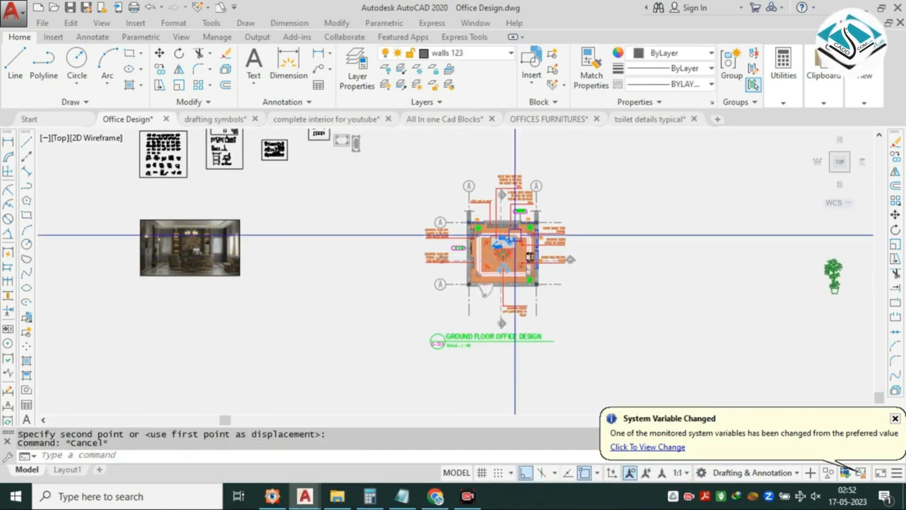
Draw a rectangular frame around the annotated plan and its title, and offset it outward by 6.
text(RE)
key(space)
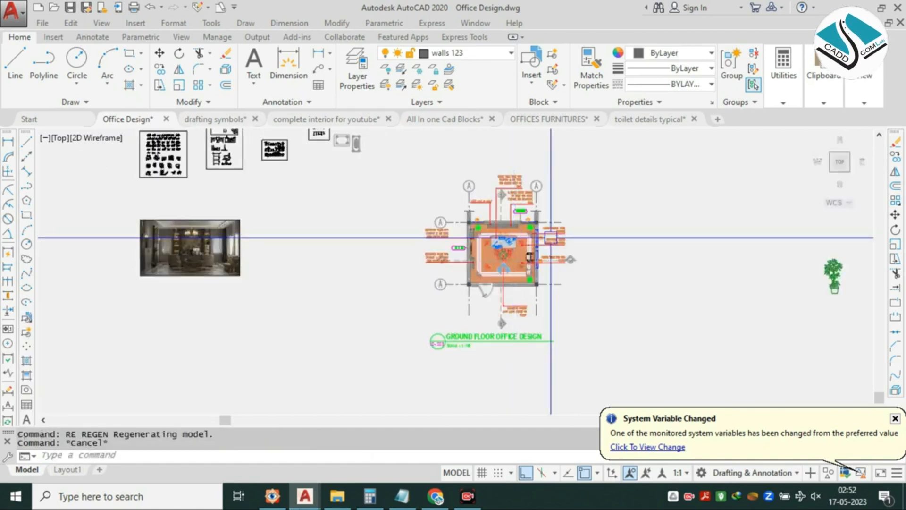
text(C)
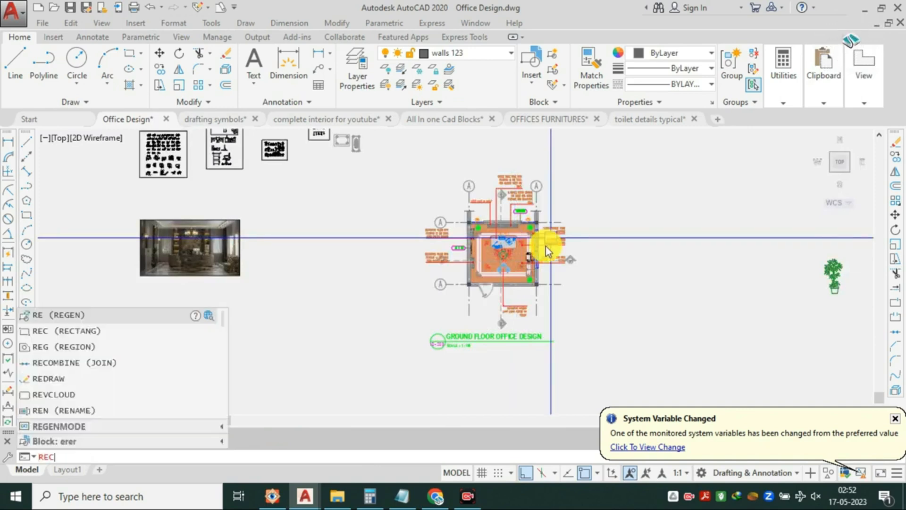
key(space)
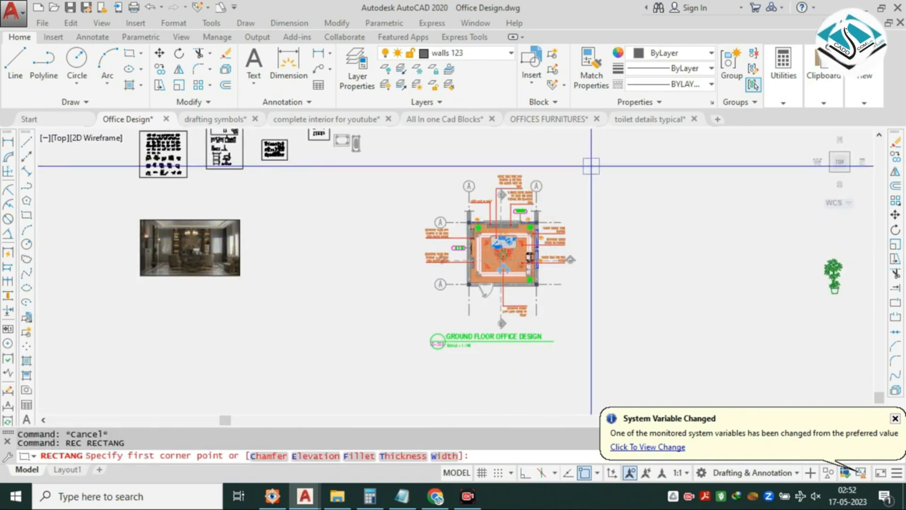
click(591, 166)
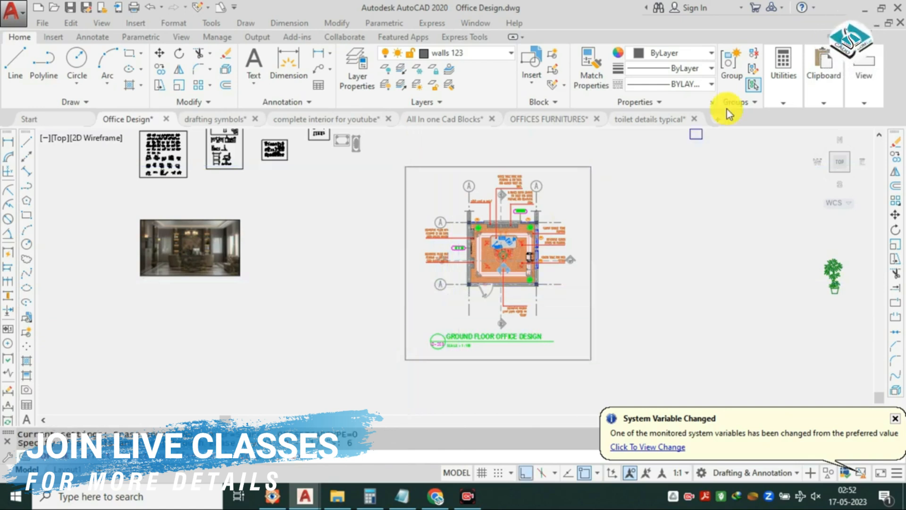
click(591, 204)
click(633, 202)
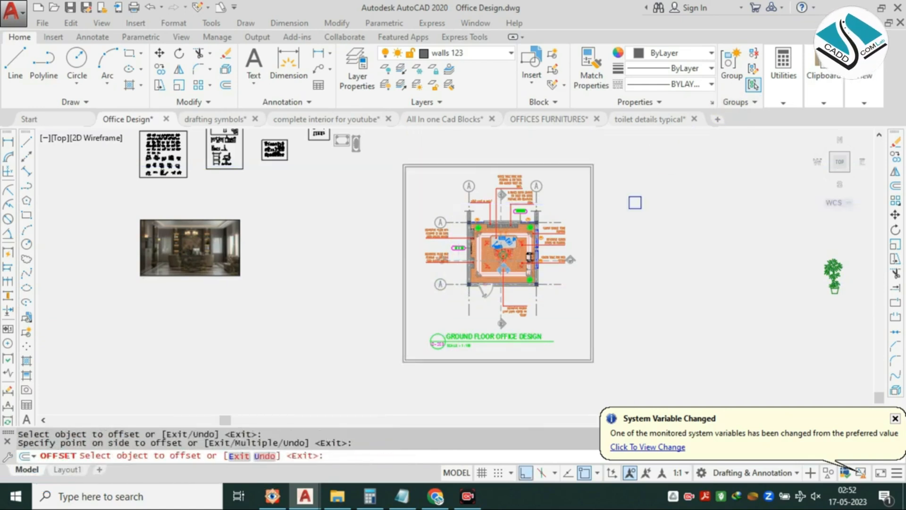
Change the color of the double border around the annotated plan to green 19,155,72.
key(Escape)
scroll(609, 148, up, 2)
drag(609, 148, 526, 202)
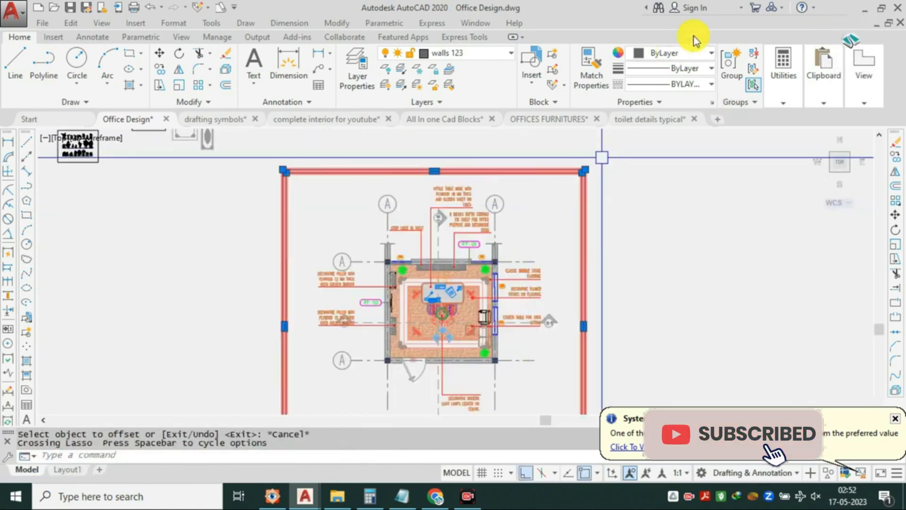
click(687, 54)
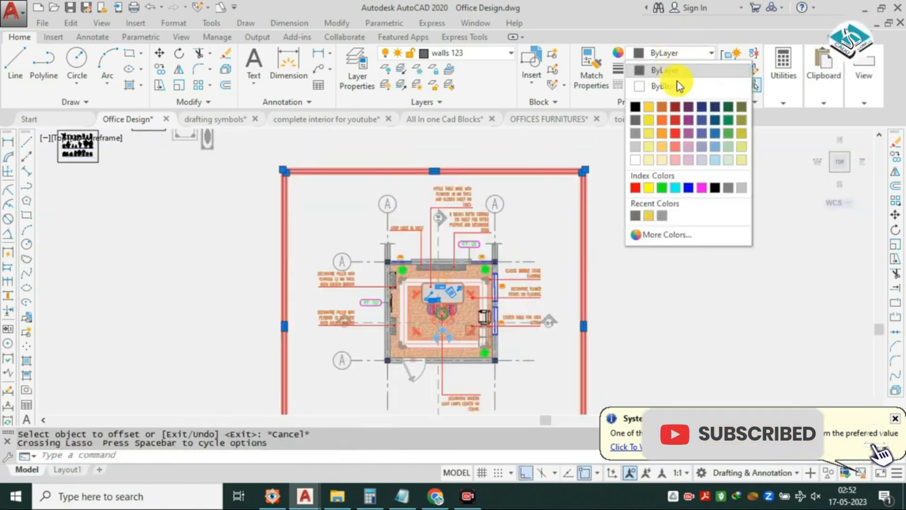
click(730, 120)
scroll(491, 189, down, 2)
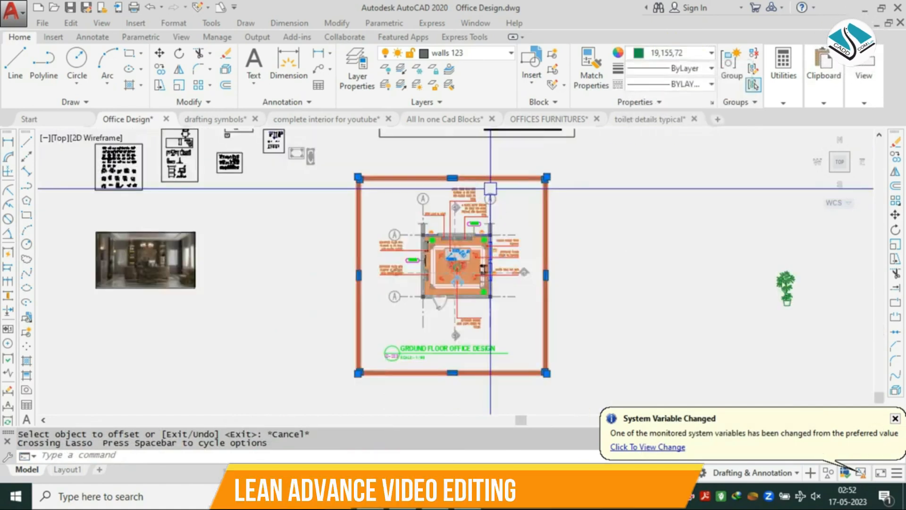
key(Escape)
middle_drag(565, 188, 475, 192)
Move the green potted plant block upward, clear of the area beside the framed plan.
click(743, 265)
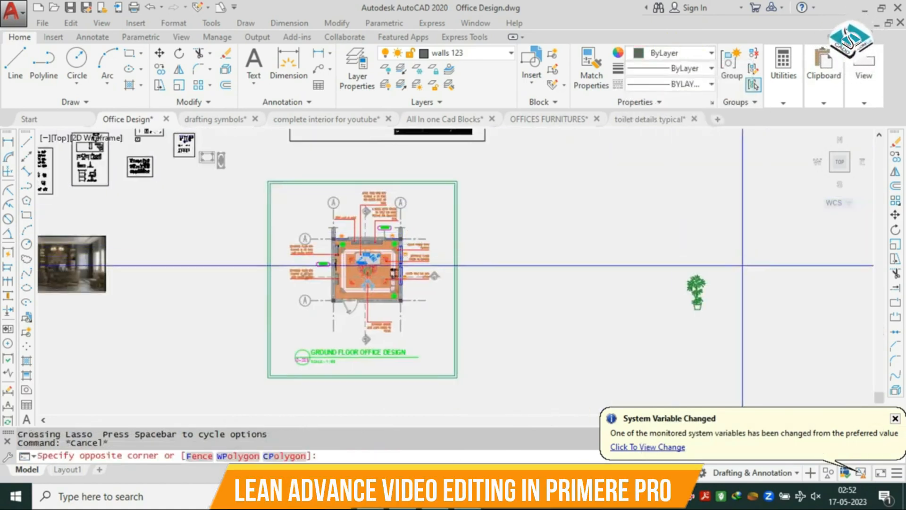
click(645, 318)
text(m)
key(space)
click(657, 306)
middle_drag(580, 212, 611, 298)
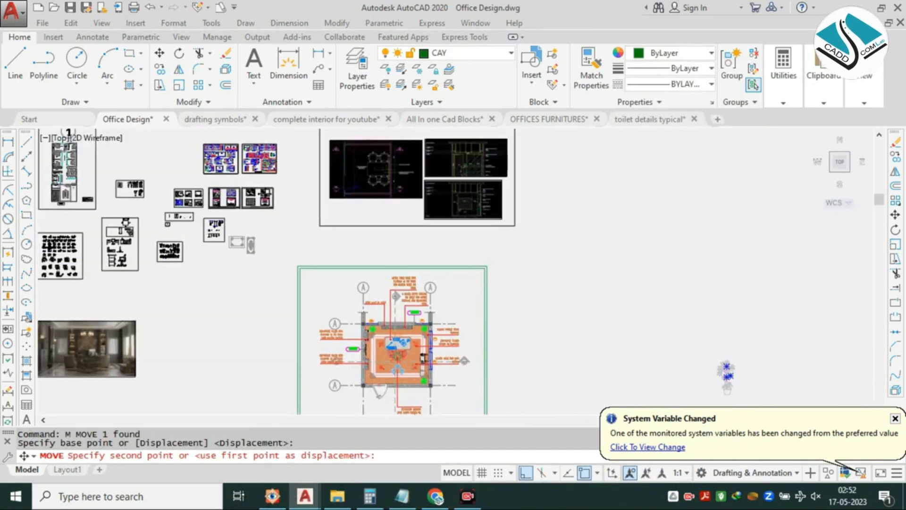
key(Escape)
scroll(571, 194, down, 2)
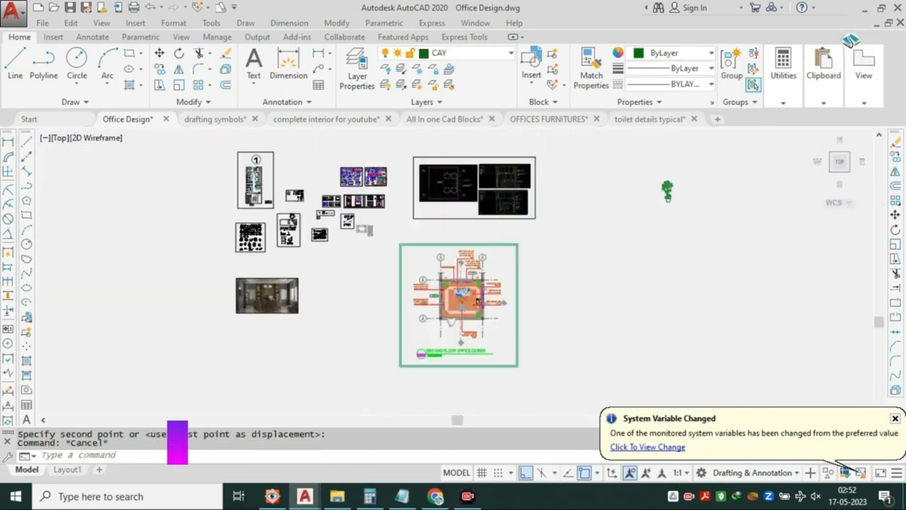
scroll(503, 276, up, 2)
click(566, 215)
middle_drag(465, 326, 476, 229)
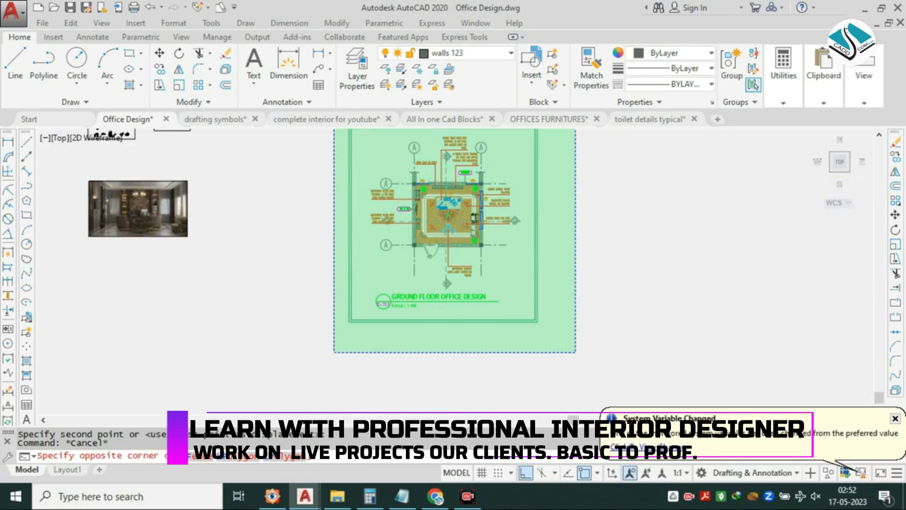
click(334, 352)
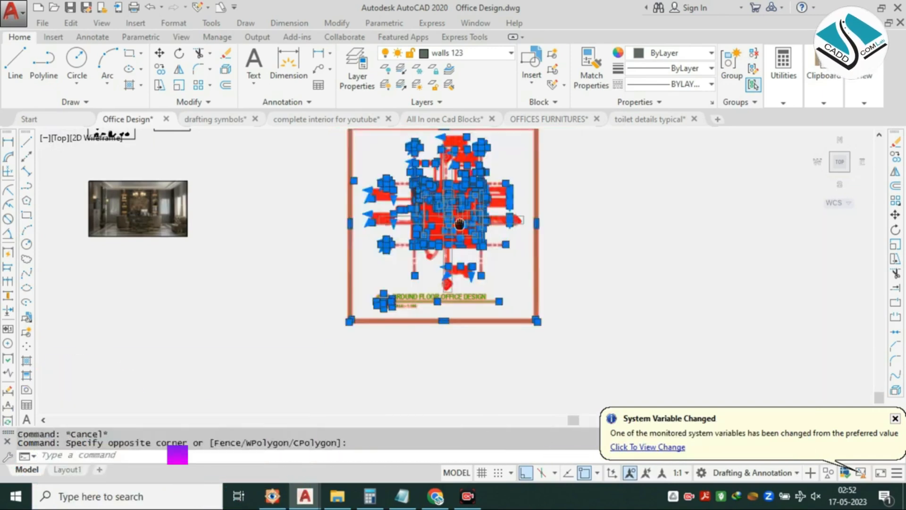
middle_drag(472, 208, 460, 225)
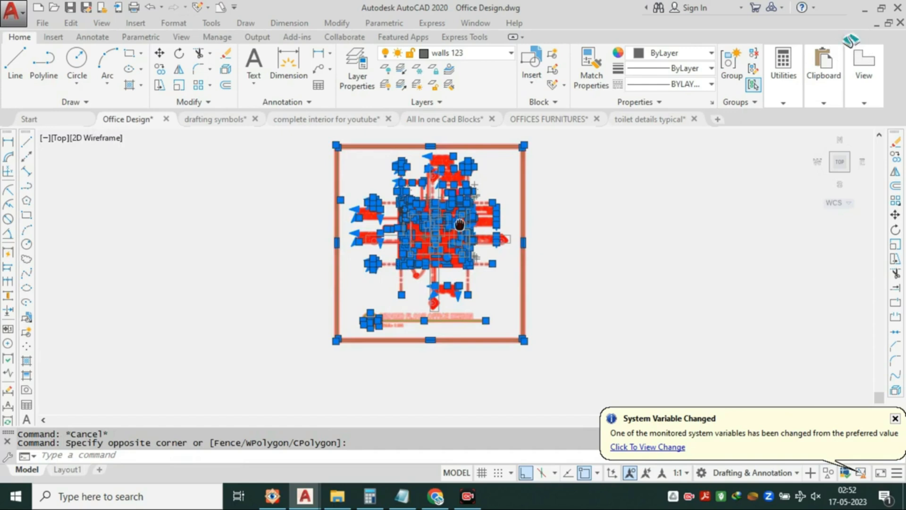
scroll(460, 225, down, 2)
key(Escape)
text(co)
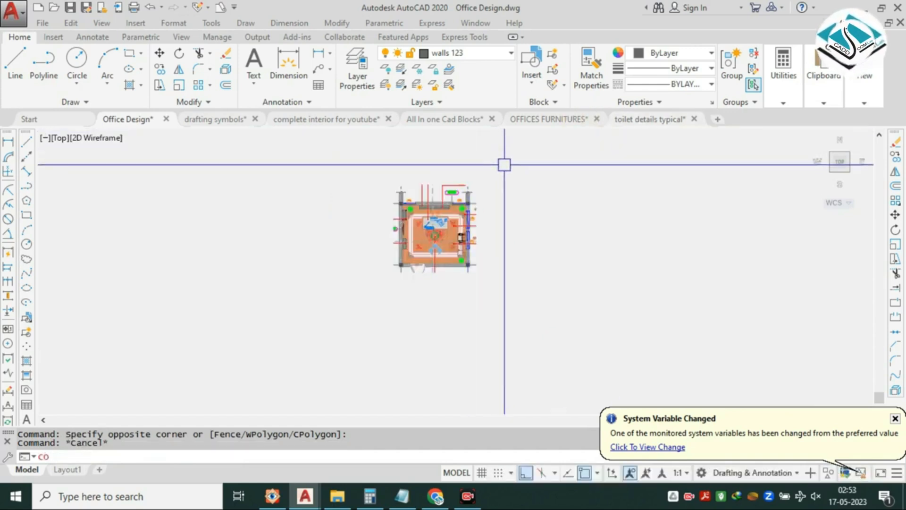
scroll(444, 247, down, 4)
key(Escape)
scroll(466, 224, up, 2)
click(505, 193)
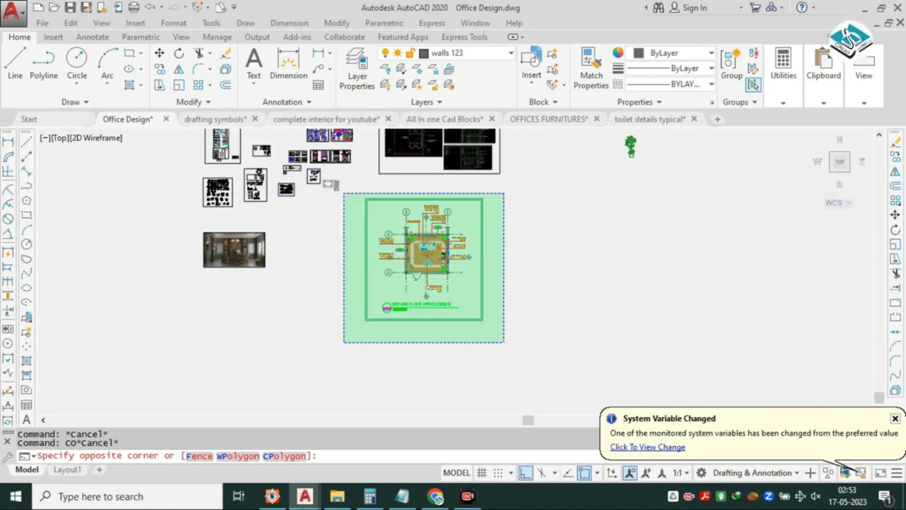
click(343, 342)
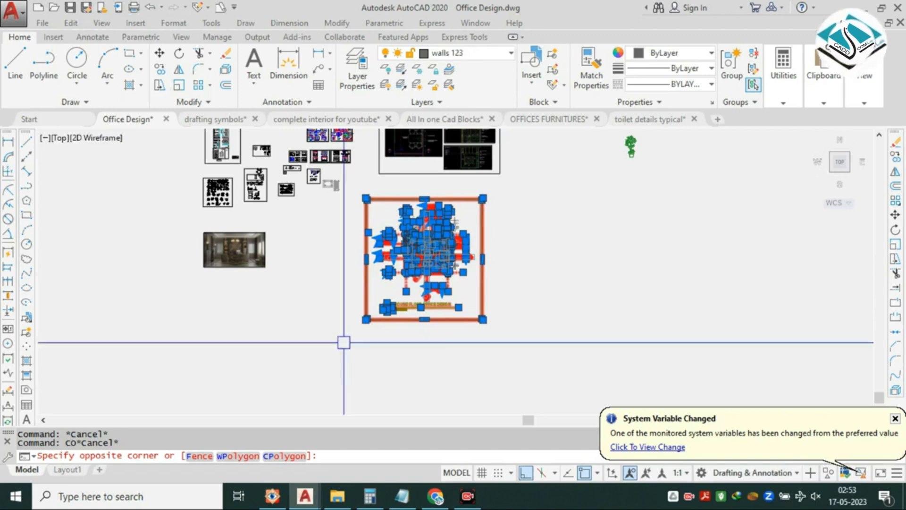
key(Escape)
text(c)
key(space)
text(a)
key(Escape)
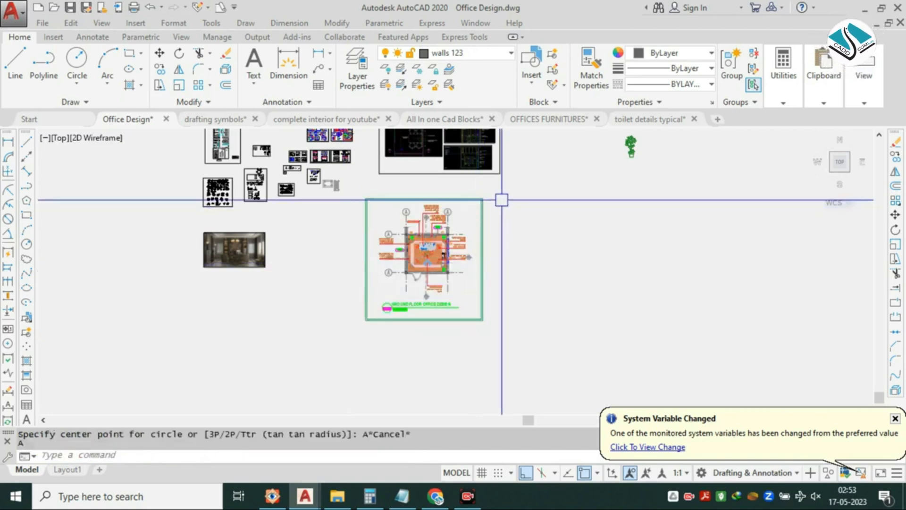
Copy the whole framed plan sheet with its title about 104' horizontally to the right.
click(503, 196)
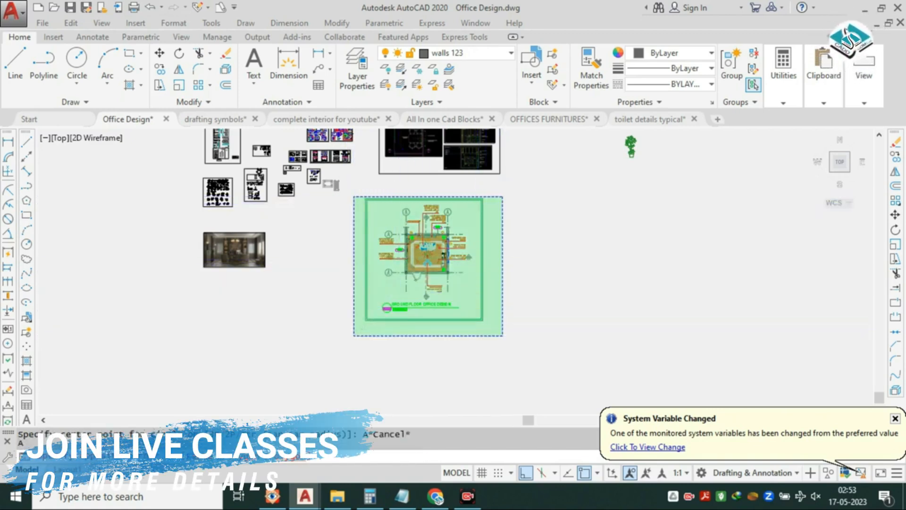
click(354, 336)
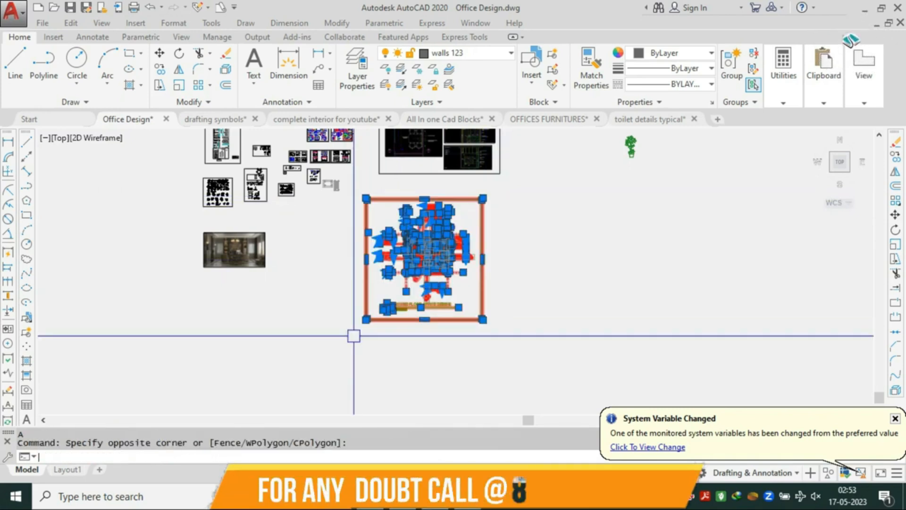
key(Return)
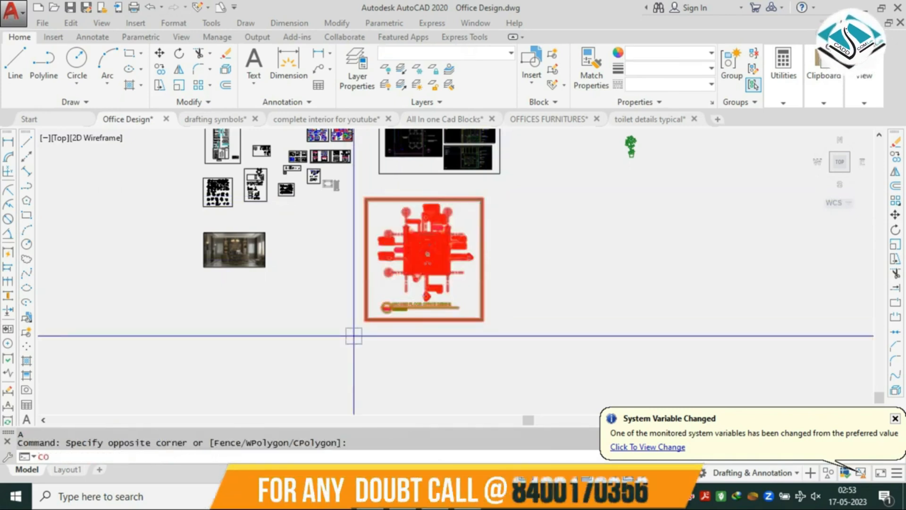
key(Return)
click(427, 258)
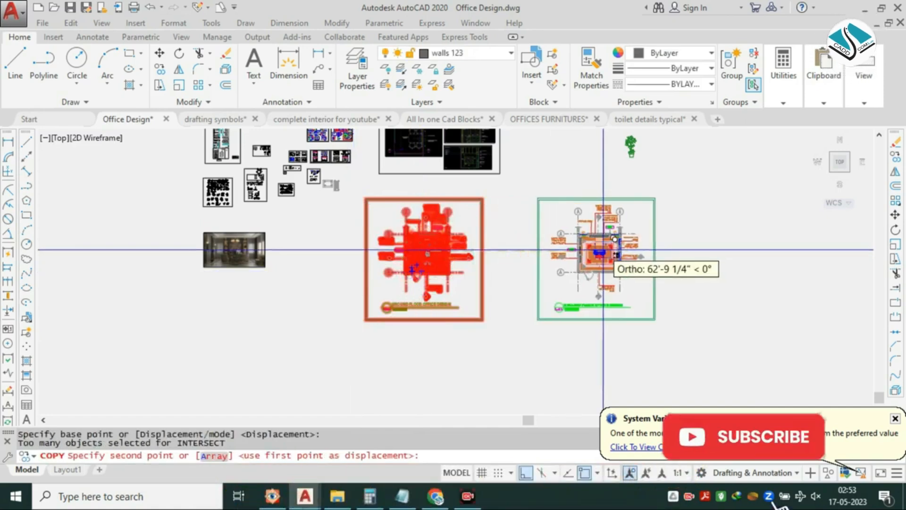
middle_drag(627, 249, 456, 253)
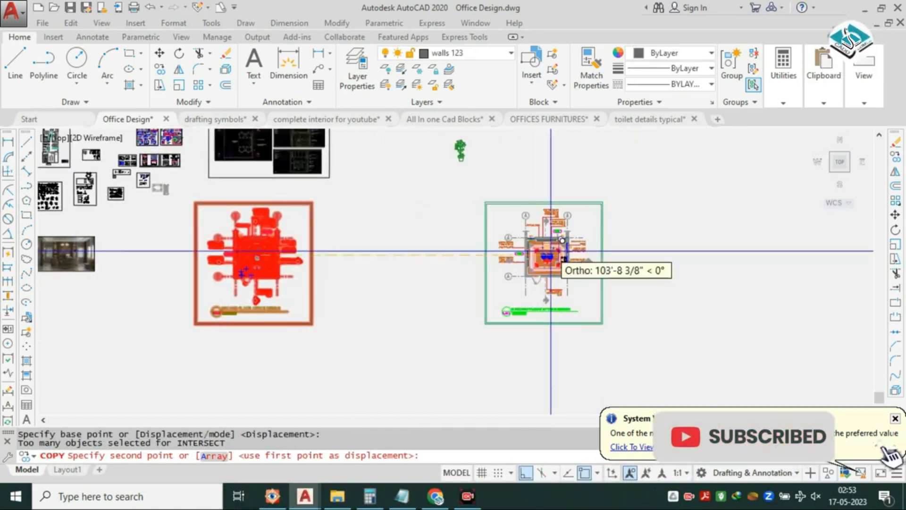
click(551, 253)
scroll(561, 250, up, 4)
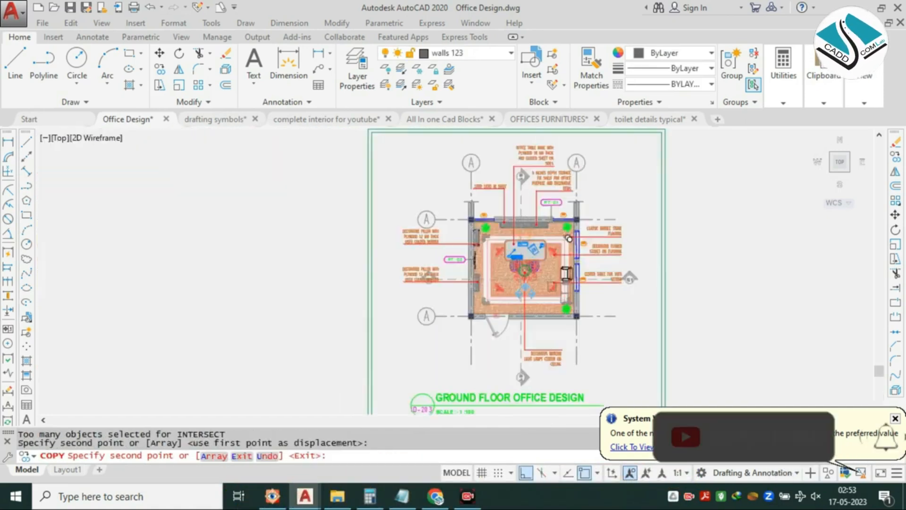
key(Escape)
key(Escape)
Try erasing the green double border around the copied plan, and undo the erasure.
click(674, 171)
click(628, 191)
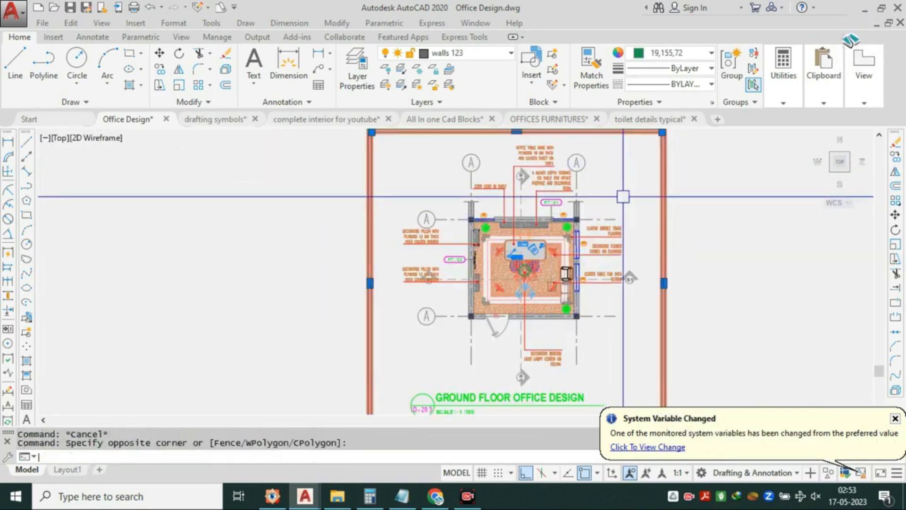
text(e)
key(Return)
key(ctrl+z)
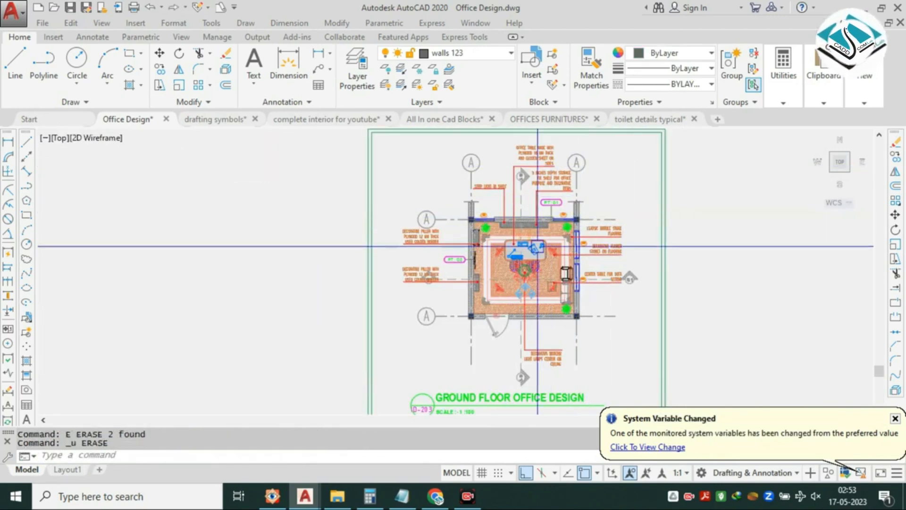
Hide the AR-SAND floor hatch in the copied office plan.
scroll(534, 248, up, 4)
middle_drag(533, 248, 506, 203)
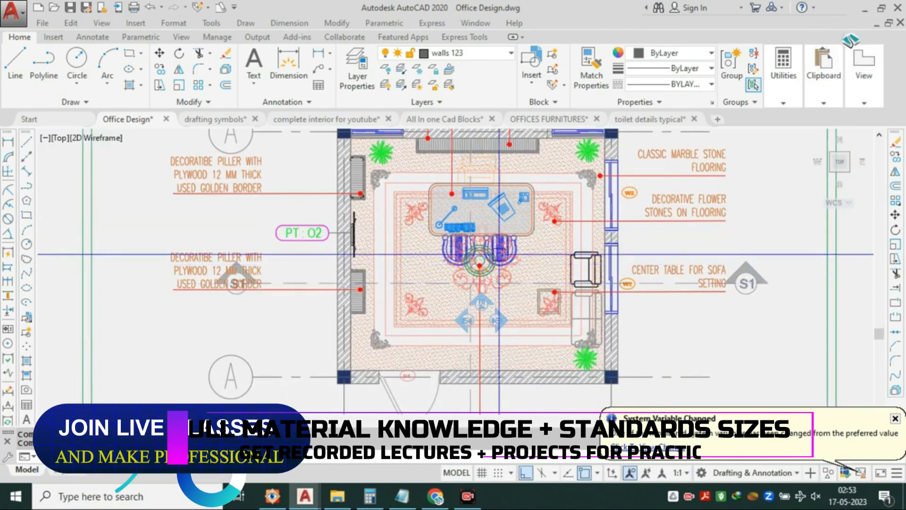
scroll(497, 255, down, 2)
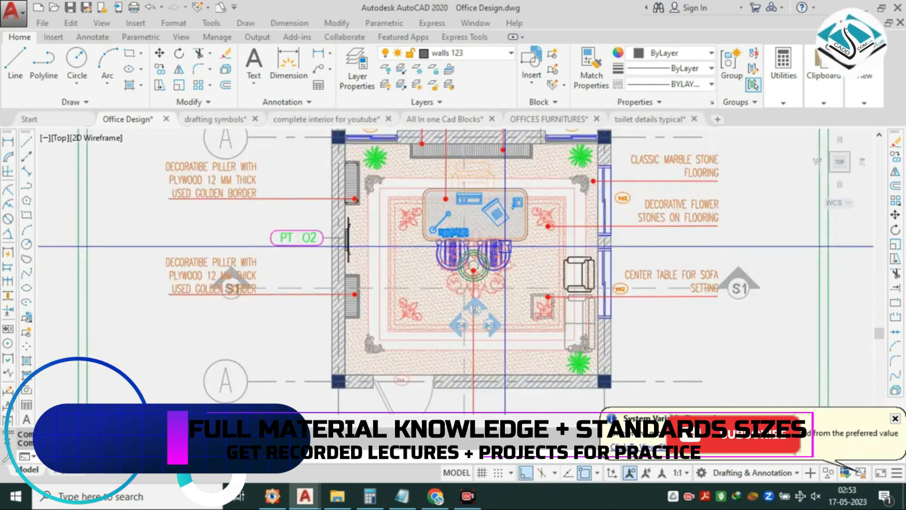
scroll(487, 218, up, 2)
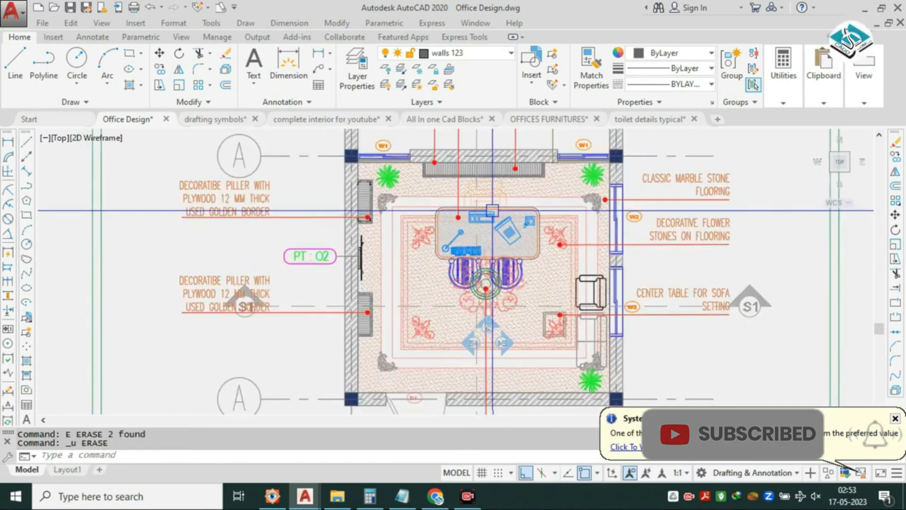
scroll(493, 211, up, 3)
key(ctrl+a)
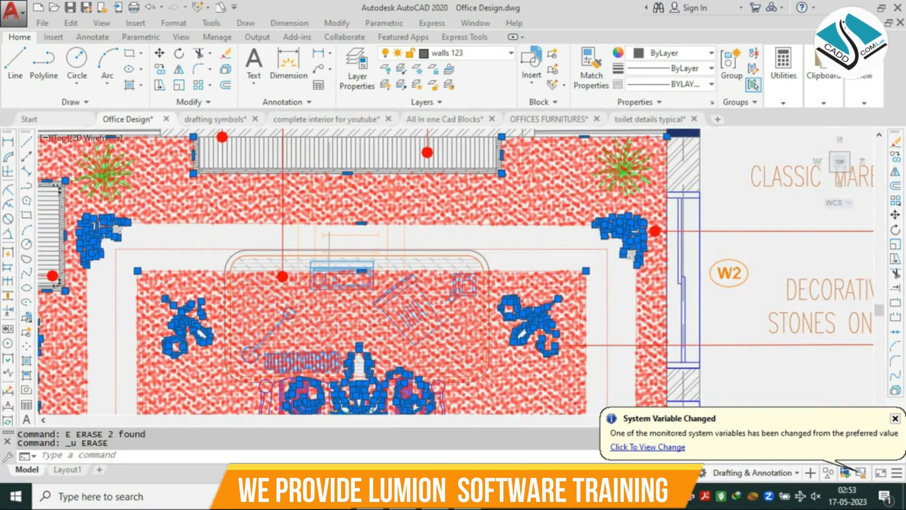
right_click(572, 186)
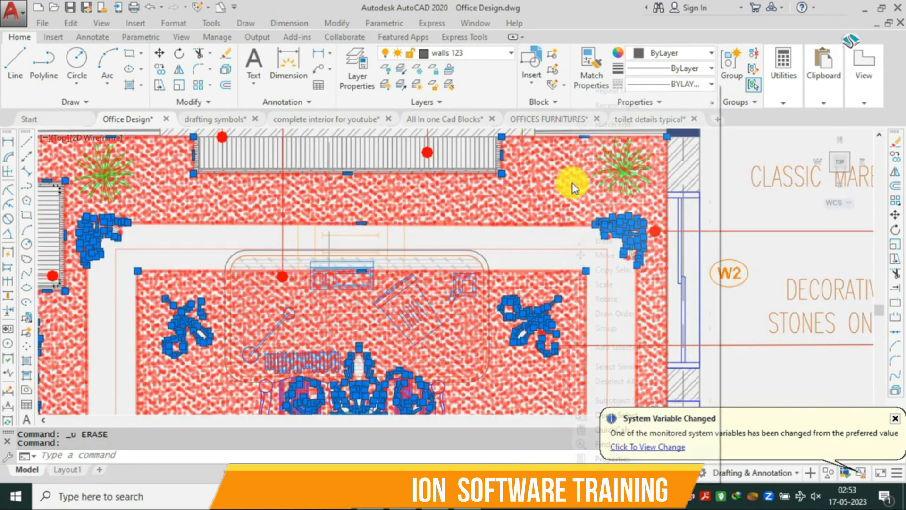
mouse_move(644, 221)
click(751, 236)
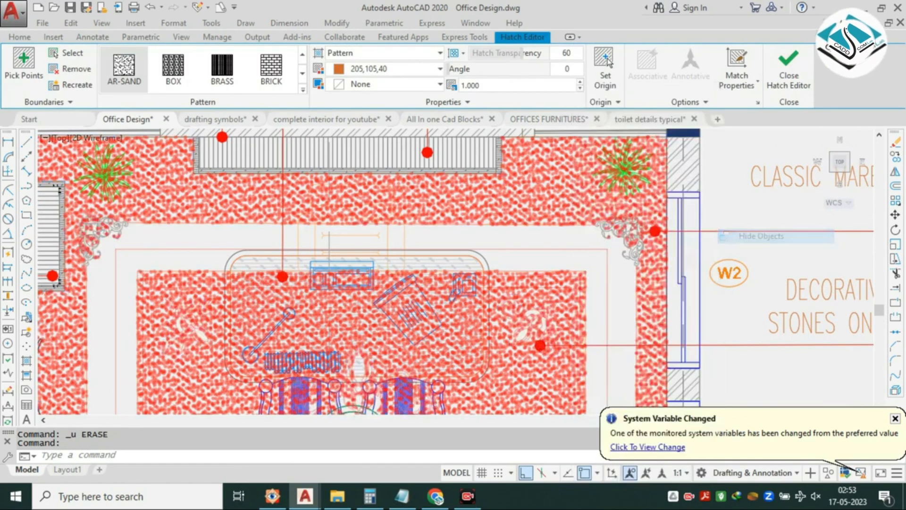
Hide the two upper plants, the floor border lines, the flower motifs and the upper-right corner ornament in the copied plan.
scroll(874, 248, down, 2)
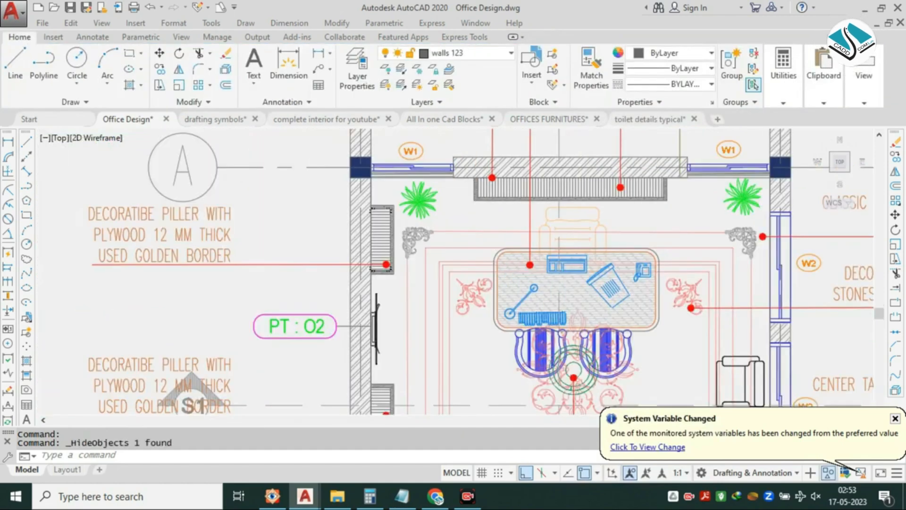
scroll(419, 200, up, 2)
click(419, 200)
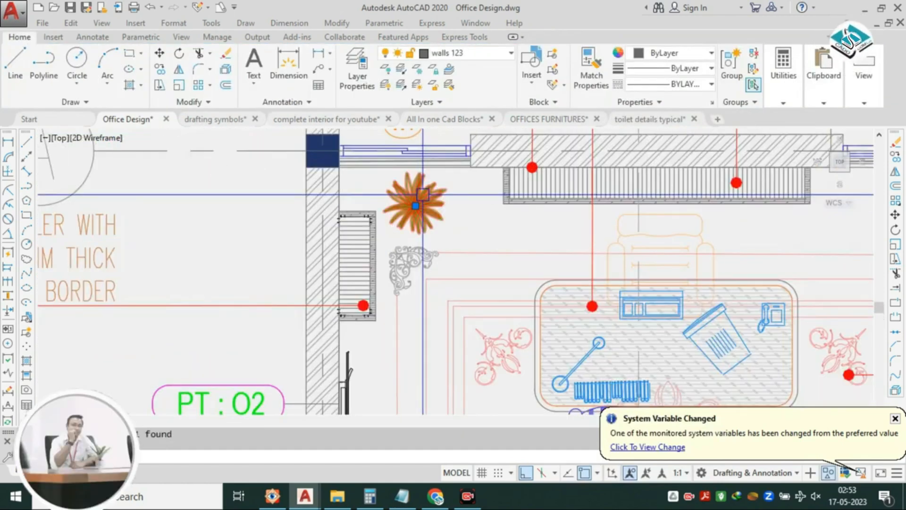
scroll(418, 200, down, 2)
click(727, 201)
scroll(735, 226, up, 3)
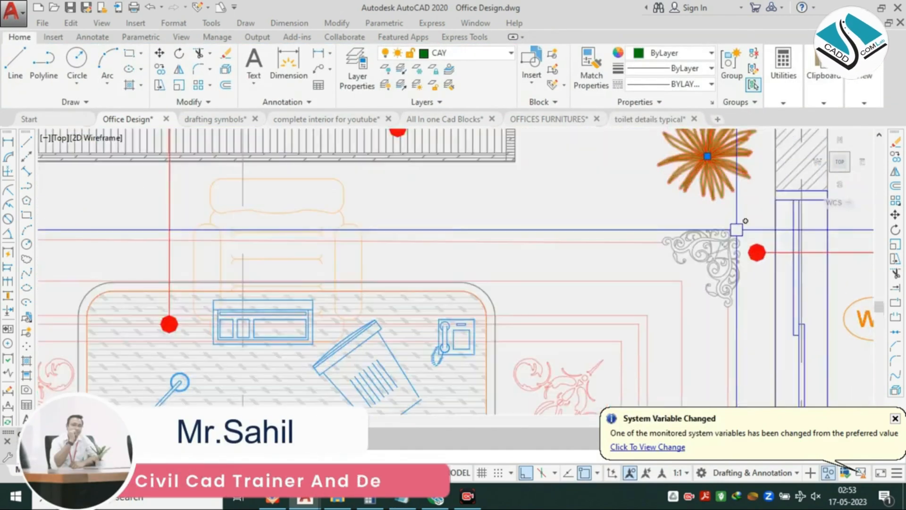
click(730, 220)
click(627, 297)
scroll(572, 228, down, 2)
right_click(572, 228)
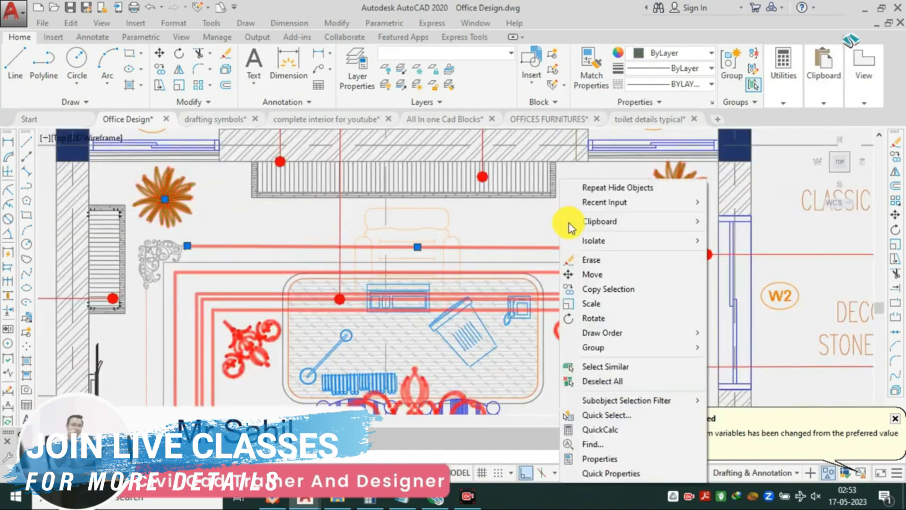
click(749, 254)
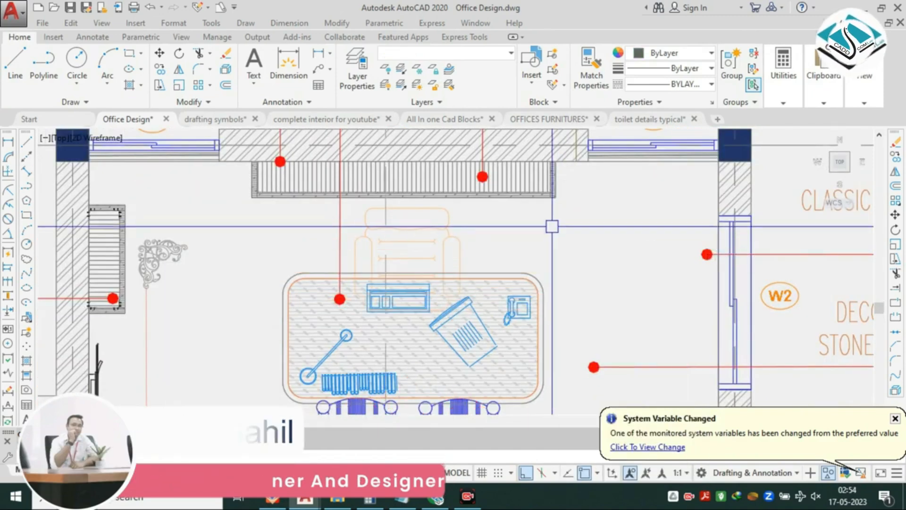
Draw vertical construction lines through both faces of each side wall and the inner edges of the two W1 windows in the copied plan.
scroll(508, 316, down, 3)
middle_drag(508, 316, 493, 241)
key(Escape)
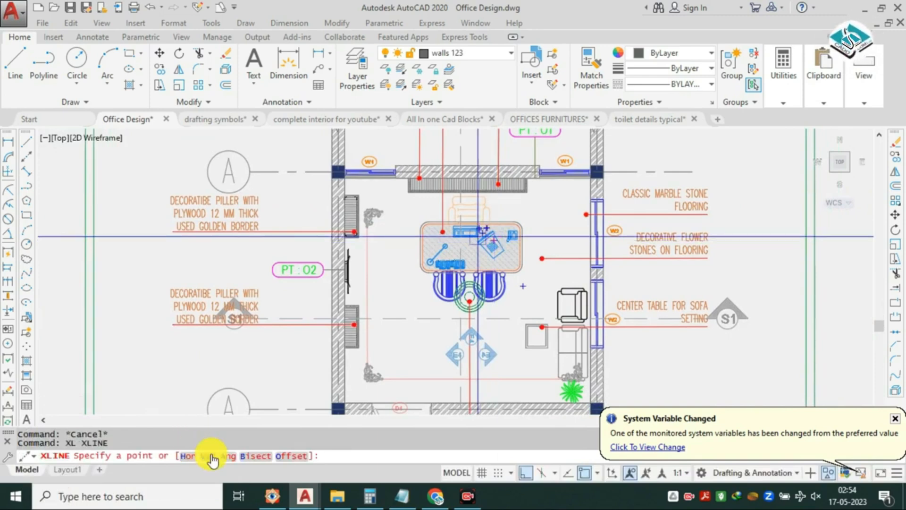
text(v)
key(Return)
middle_drag(333, 206, 341, 235)
scroll(342, 235, up, 5)
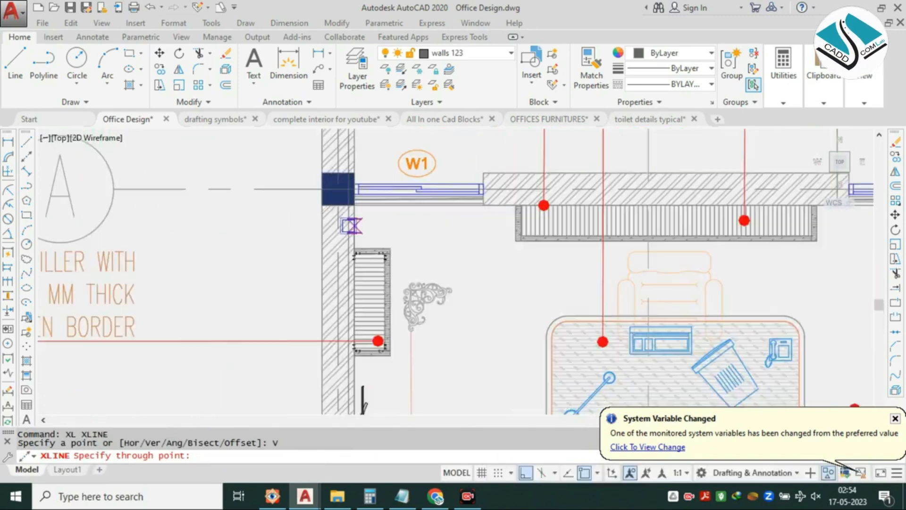
scroll(340, 215, up, 2)
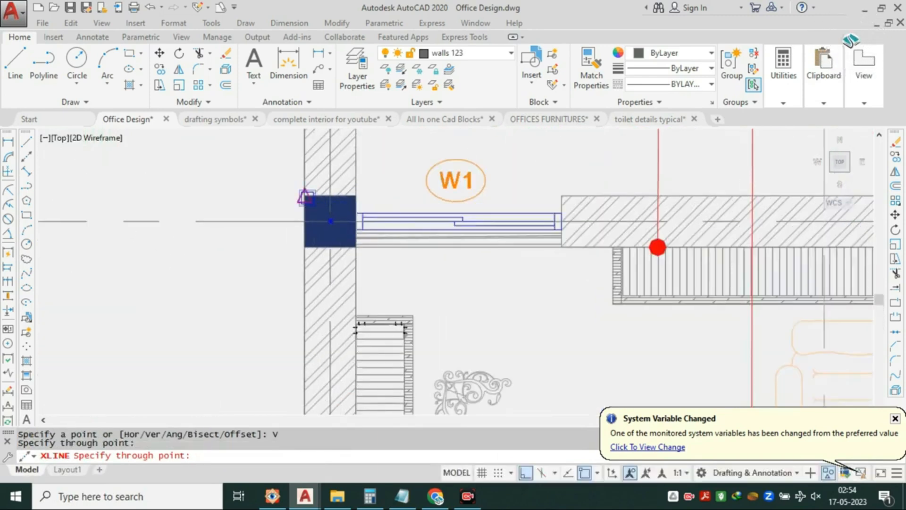
scroll(188, 215, down, 2)
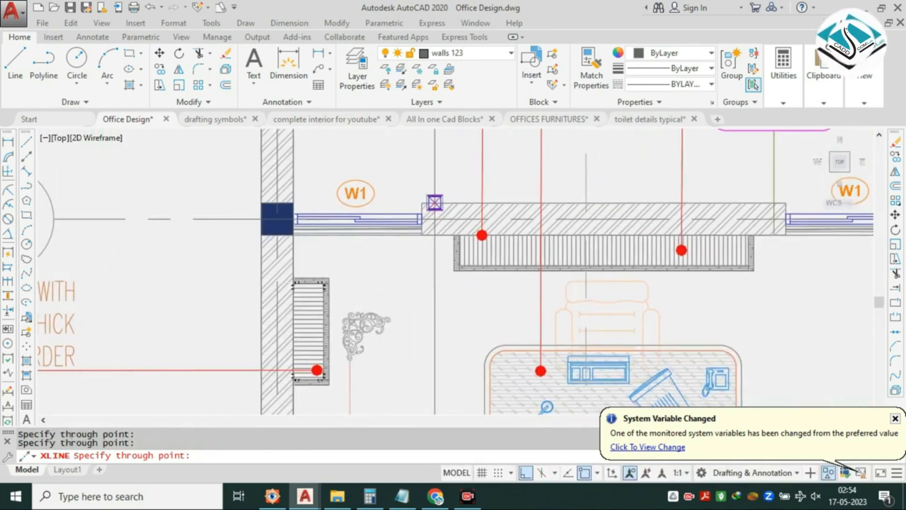
middle_drag(542, 234, 271, 240)
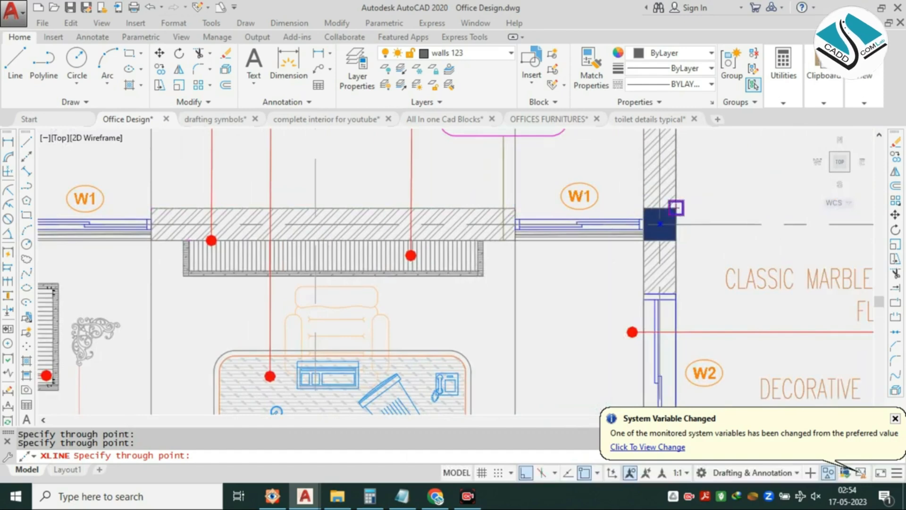
scroll(676, 208, down, 5)
key(Escape)
Draw a horizontal line across all the vertical construction lines, well below the copied sheet's border.
scroll(479, 296, up, 2)
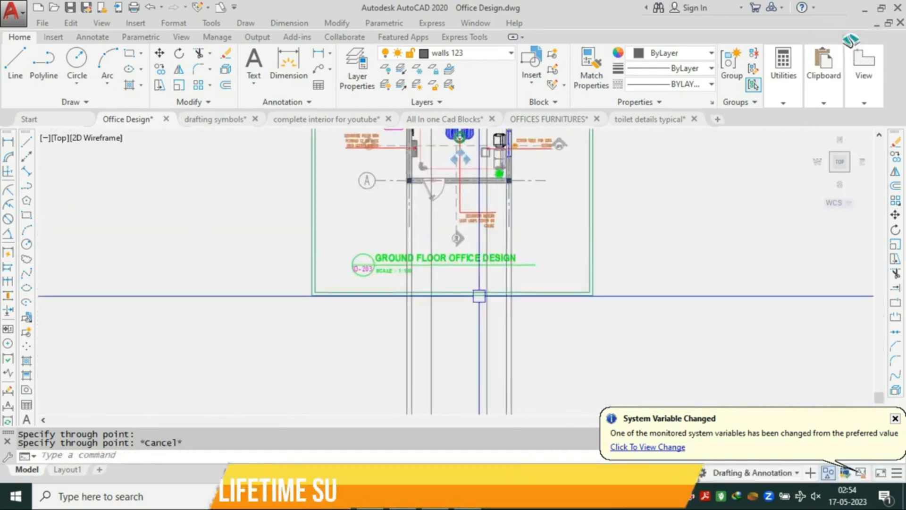
middle_drag(471, 402, 433, 295)
scroll(433, 305, down, 2)
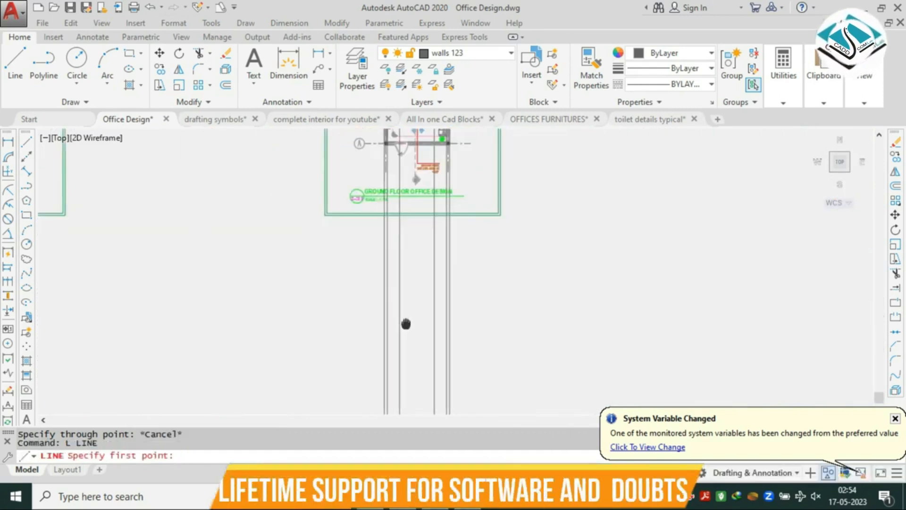
click(371, 313)
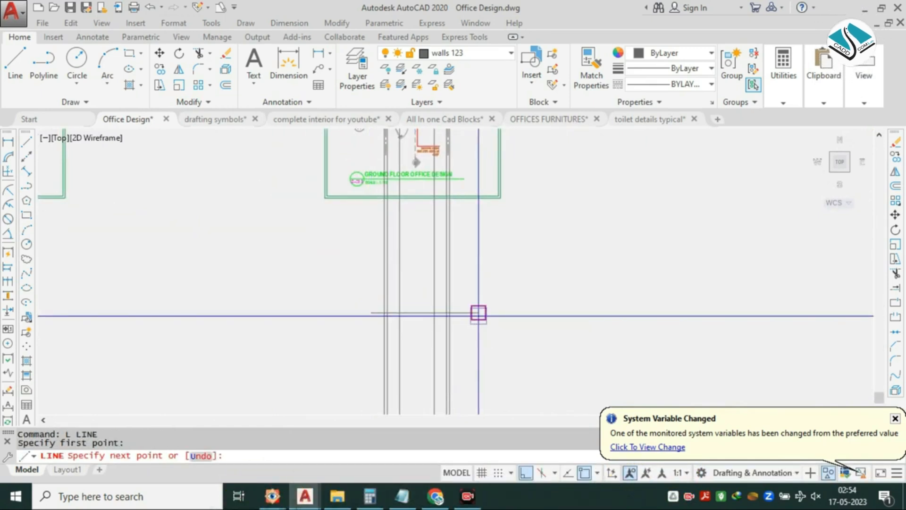
key(Escape)
key(Escape)
text(TR)
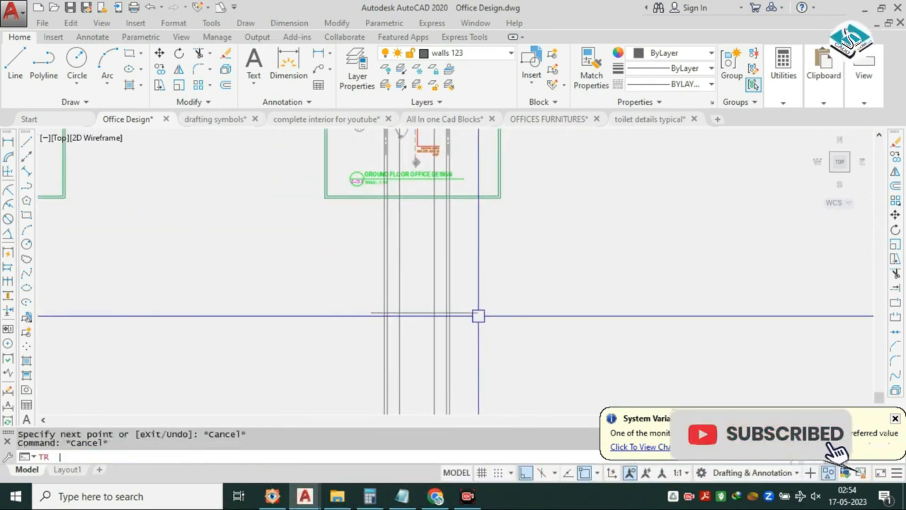
key(Return)
scroll(478, 316, up, 2)
click(468, 286)
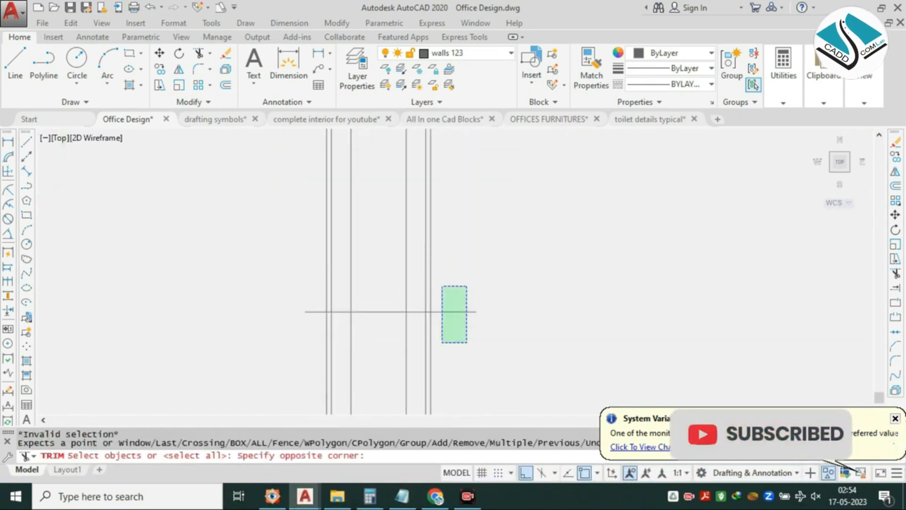
click(443, 341)
click(346, 356)
key(Escape)
key(Escape)
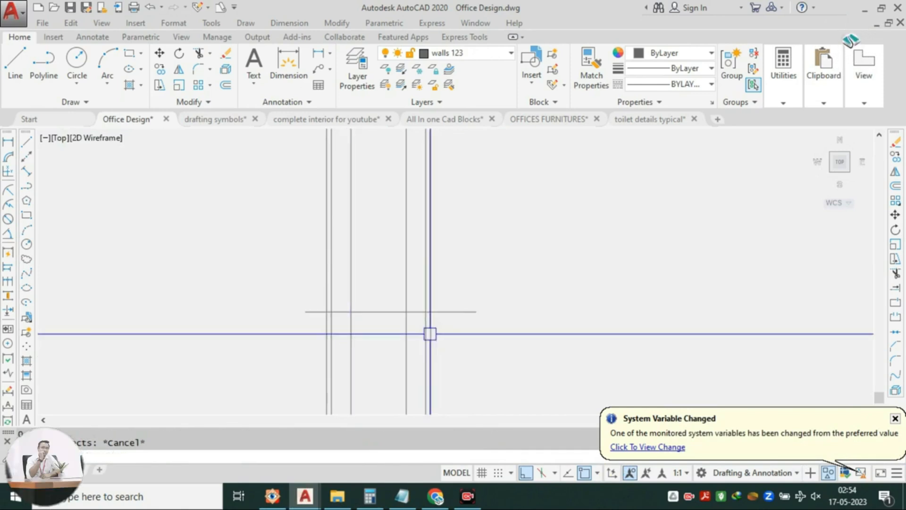
key(Return)
scroll(446, 316, up, 2)
text(tr)
key(Return)
click(462, 290)
click(440, 348)
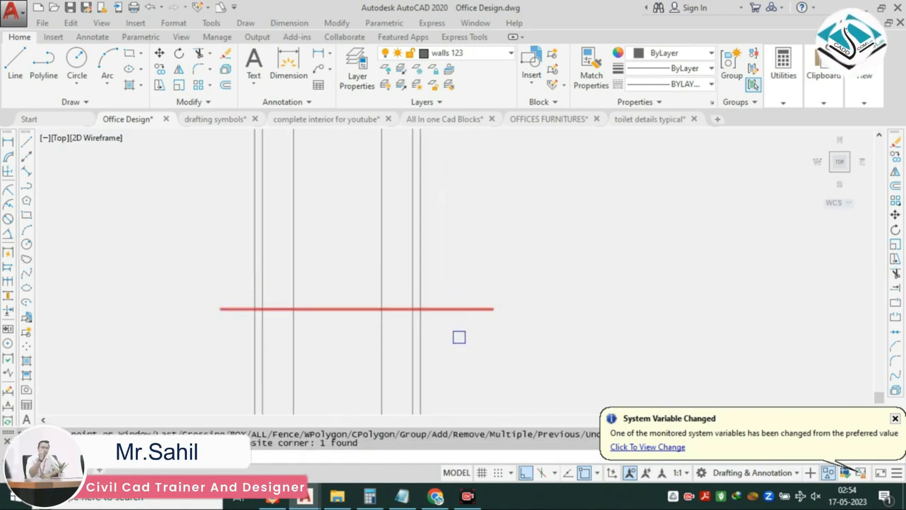
key(Escape)
text(tr)
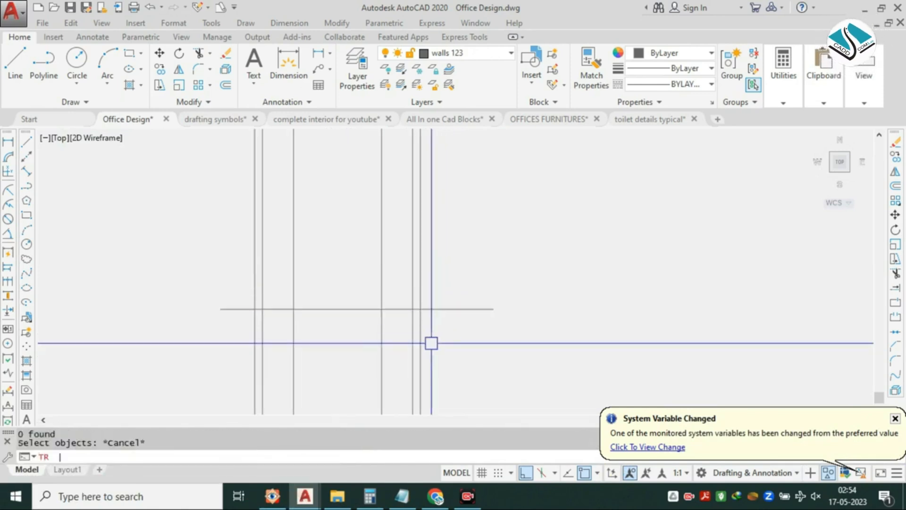
key(Return)
click(463, 300)
click(449, 349)
key(Escape)
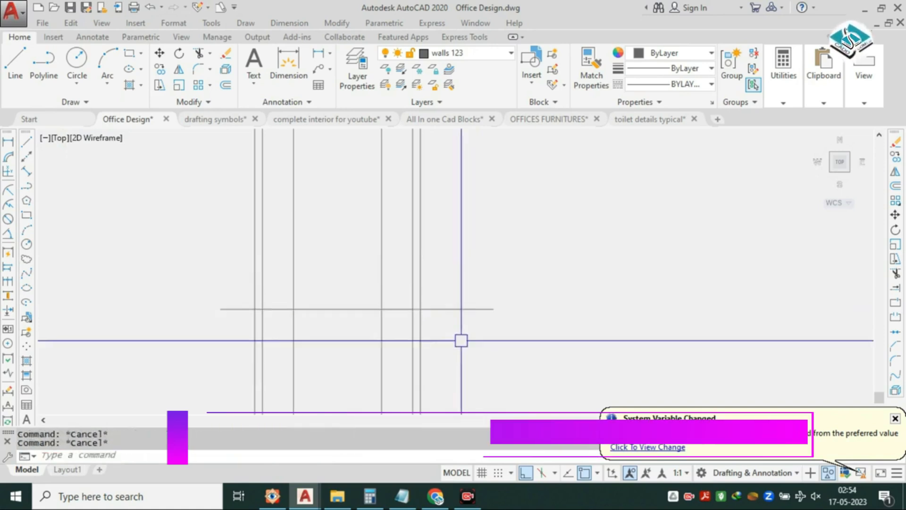
Trim both overhanging ends of the horizontal line and the parts of the construction lines extending below it.
text(tr)
key(Return)
key(Return)
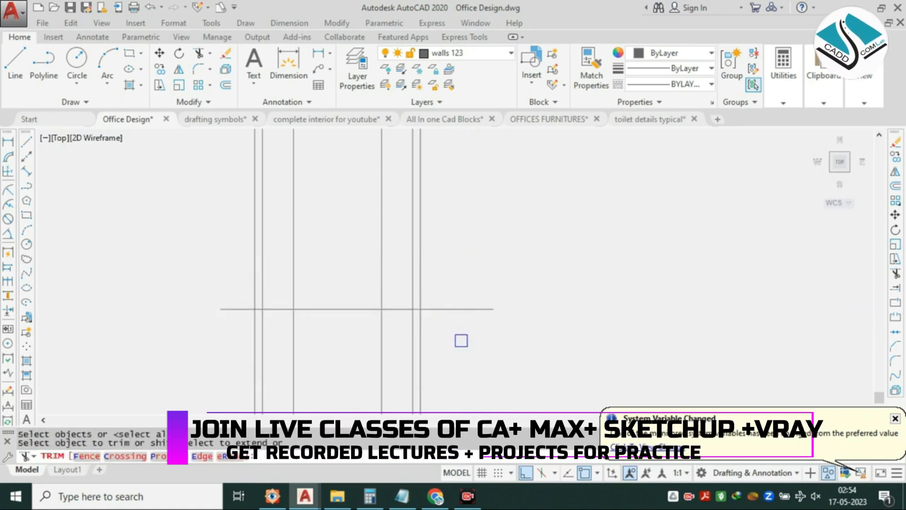
click(454, 330)
click(470, 334)
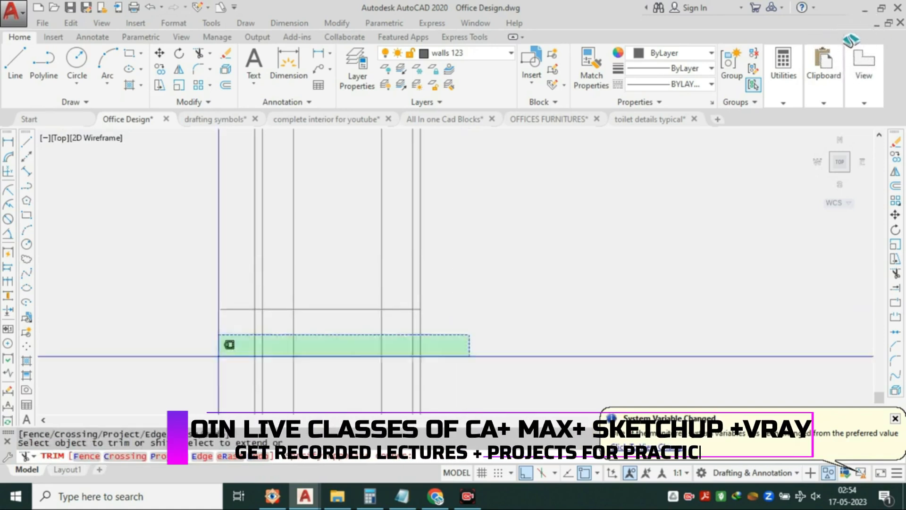
click(219, 357)
click(240, 311)
scroll(376, 336, down, 3)
key(Escape)
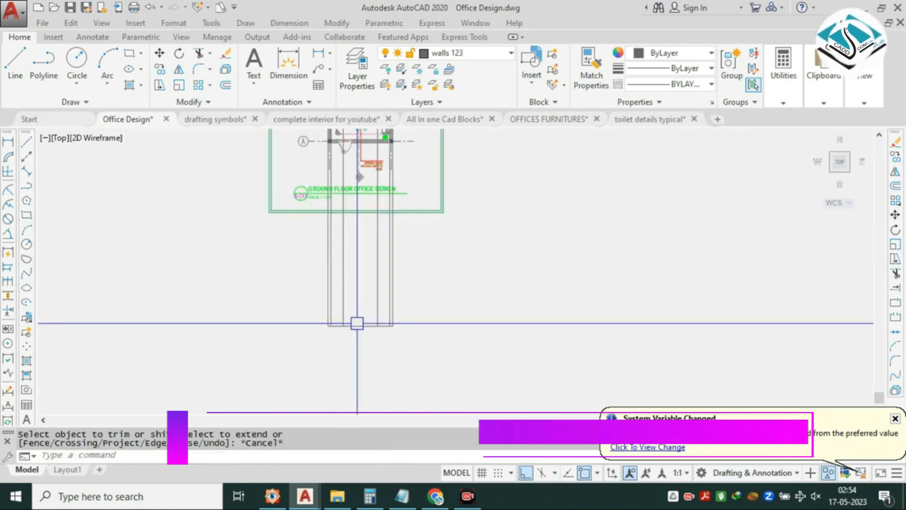
scroll(358, 320, up, 3)
key(Escape)
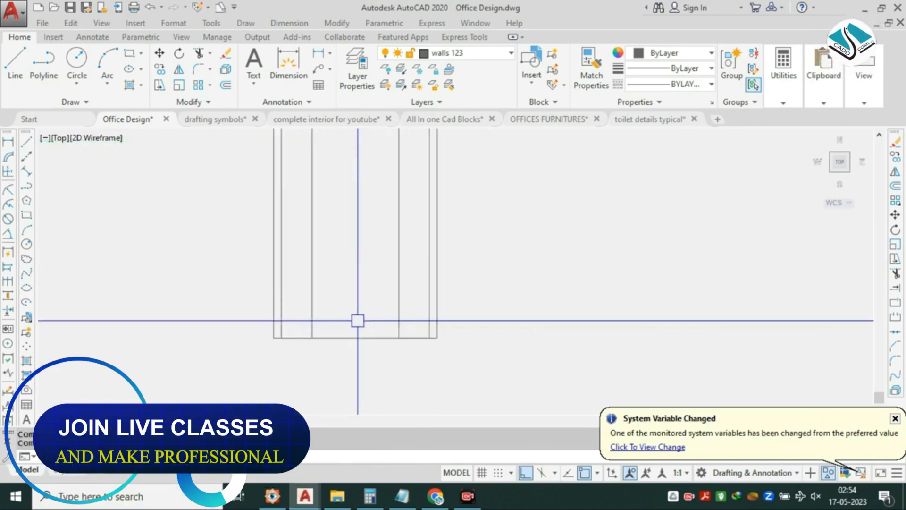
Offset the horizontal base line 6" upward to mark the floor thickness.
text(6)
key(Return)
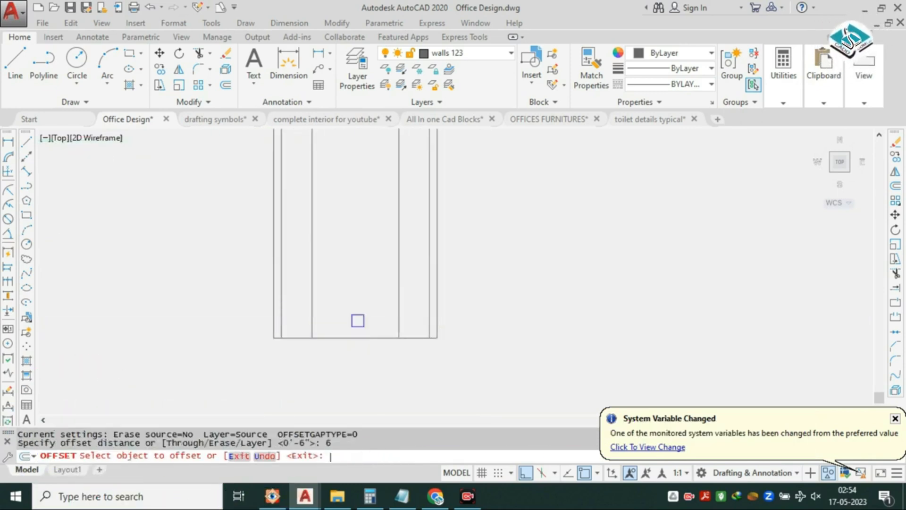
scroll(358, 320, up, 4)
click(337, 365)
click(348, 315)
key(Escape)
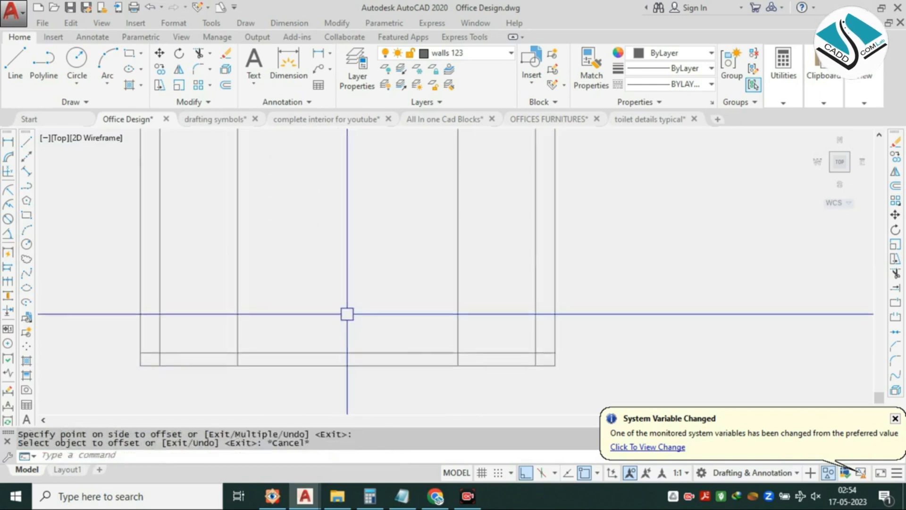
Trim the inner vertical lines out of the 6" strip between the base line and its offset.
text(TR)
key(Return)
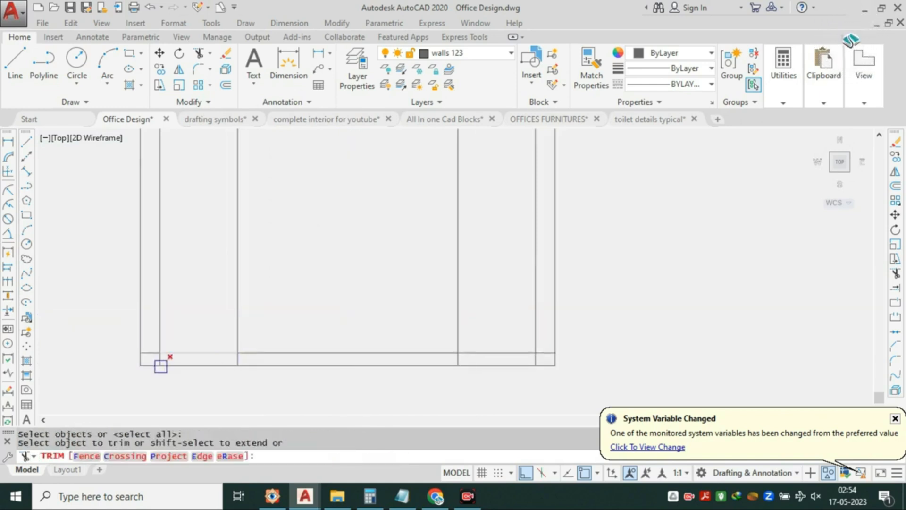
scroll(161, 366, up, 4)
click(145, 352)
scroll(396, 341, down, 2)
middle_drag(708, 357, 477, 337)
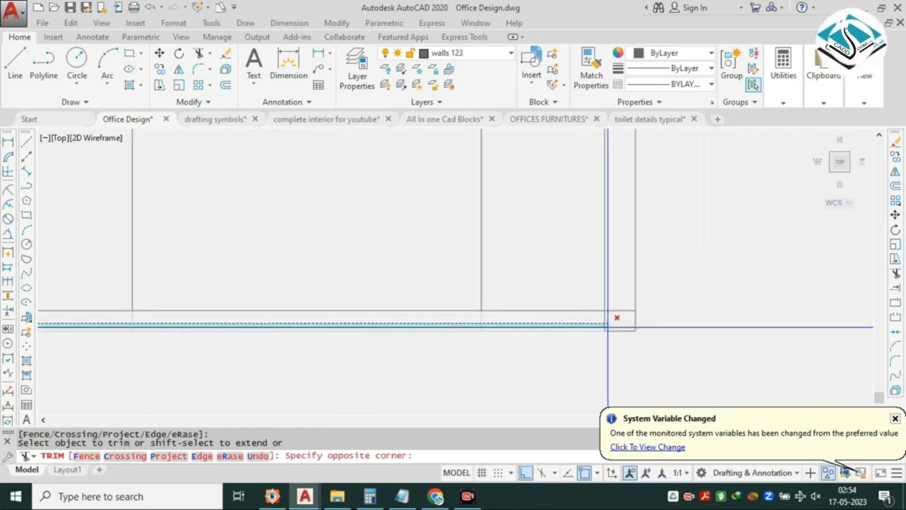
key(Escape)
Offset the upper floor line 1" upward to form a thin floor finish strip.
text(O)
key(Return)
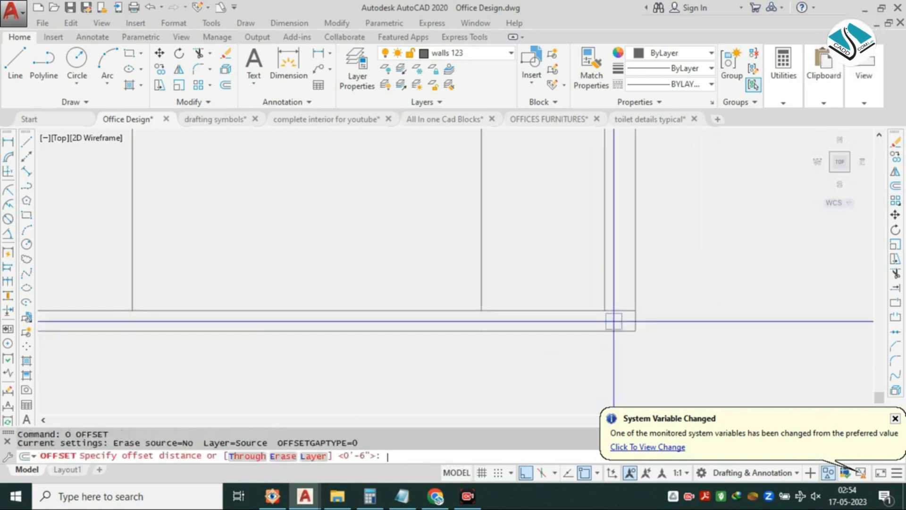
text(1)
key(Return)
click(319, 310)
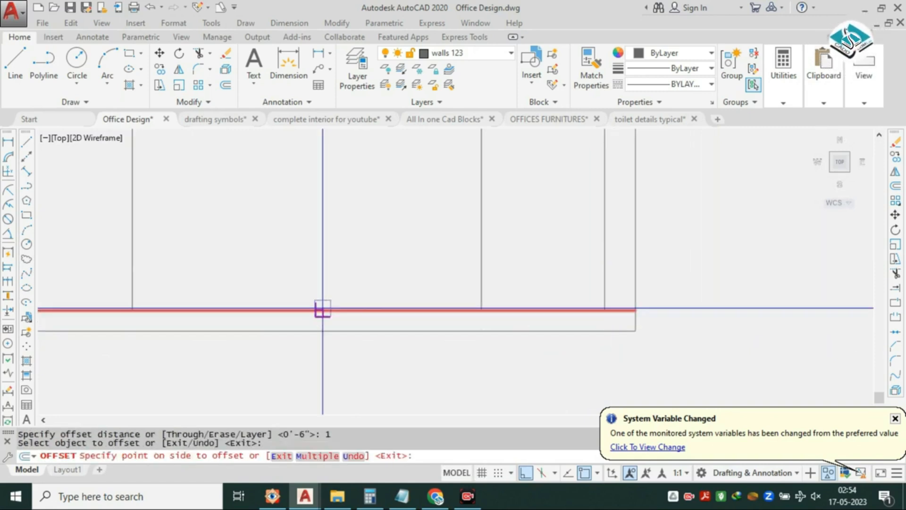
click(352, 270)
key(Escape)
key(Escape)
middle_drag(279, 303, 407, 300)
Trim the 1" offset line's overhang past the left inner wall line and the left window line's stub inside the thin strip.
text(tr)
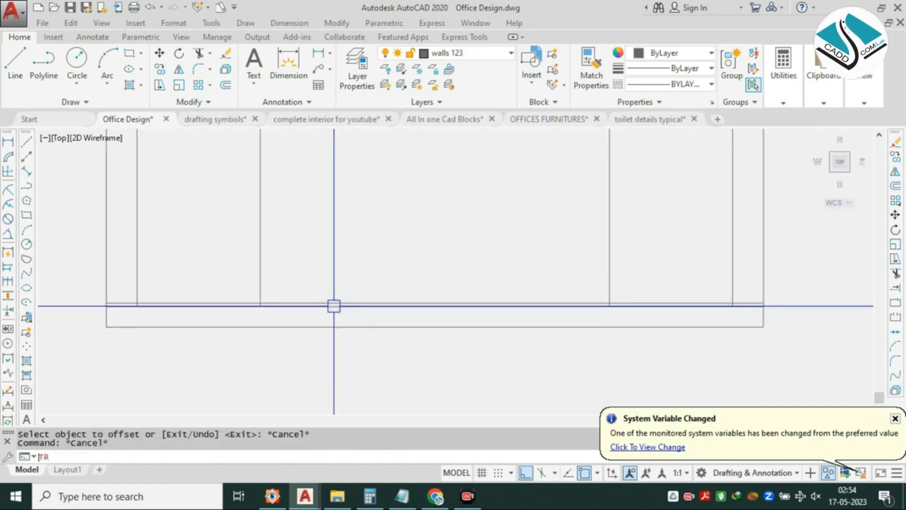
key(Return)
key(Return)
scroll(126, 312, up, 5)
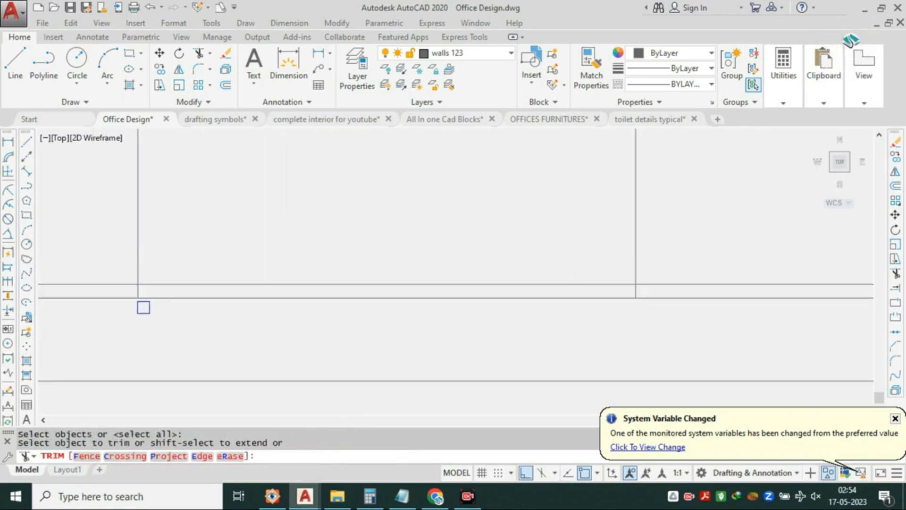
click(105, 282)
scroll(136, 287, down, 3)
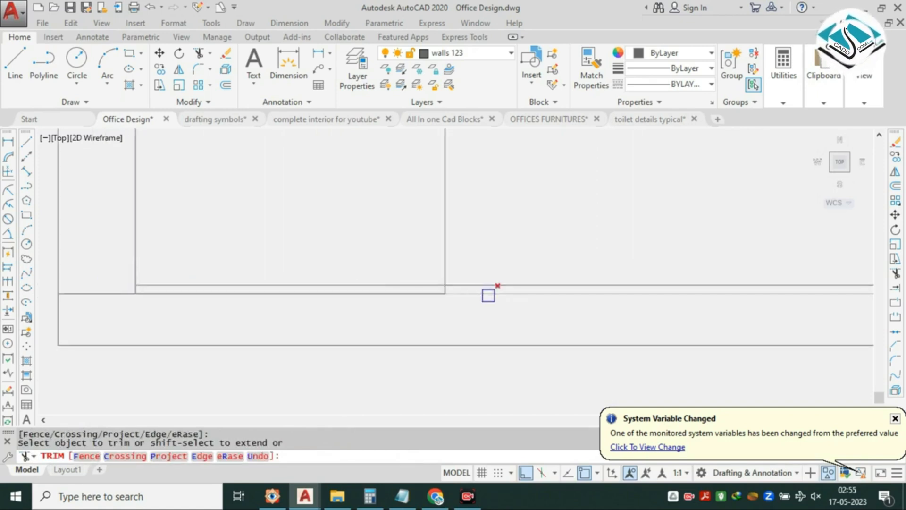
scroll(488, 295, up, 2)
click(378, 280)
scroll(378, 279, down, 1)
middle_drag(476, 282, 431, 282)
Trim the stubs of the right window line and the right inner wall line out of the 1" strip.
middle_drag(609, 277, 457, 282)
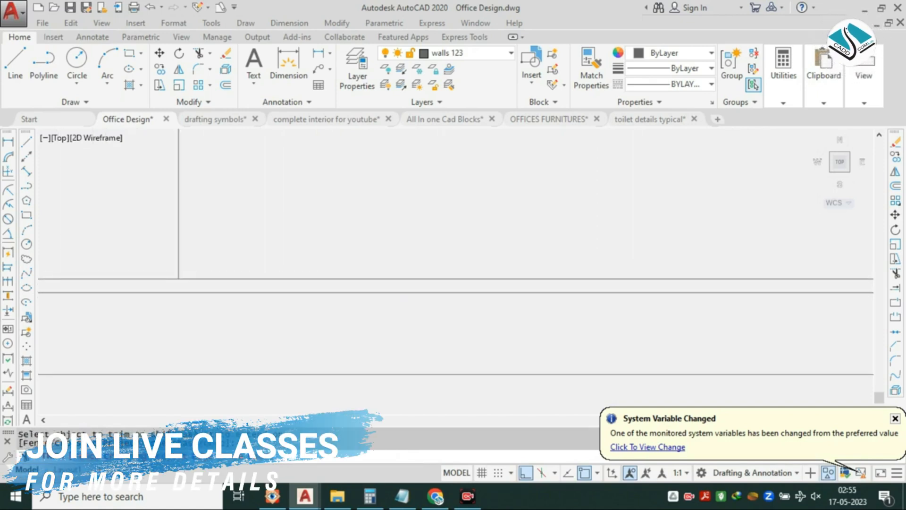
middle_drag(663, 293, 295, 295)
scroll(295, 295, down, 3)
scroll(517, 294, up, 5)
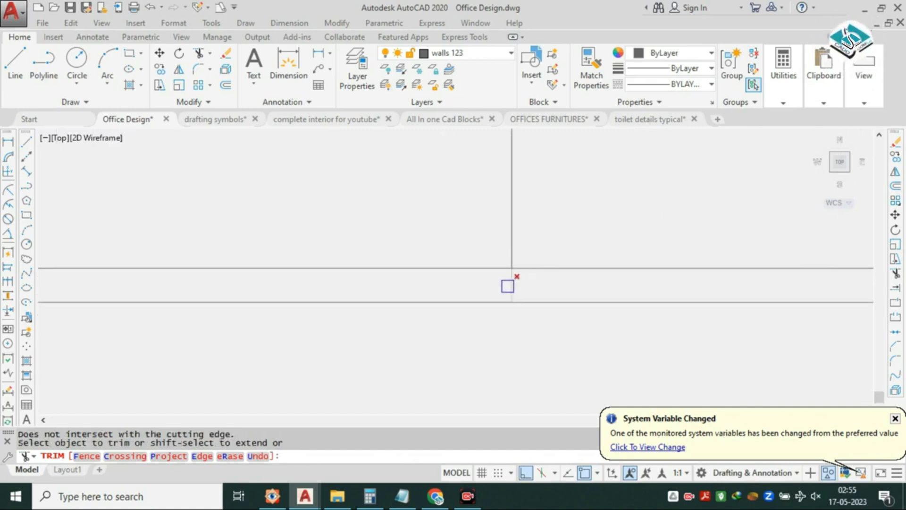
click(507, 286)
scroll(406, 287, down, 4)
scroll(482, 290, down, 3)
scroll(765, 287, up, 5)
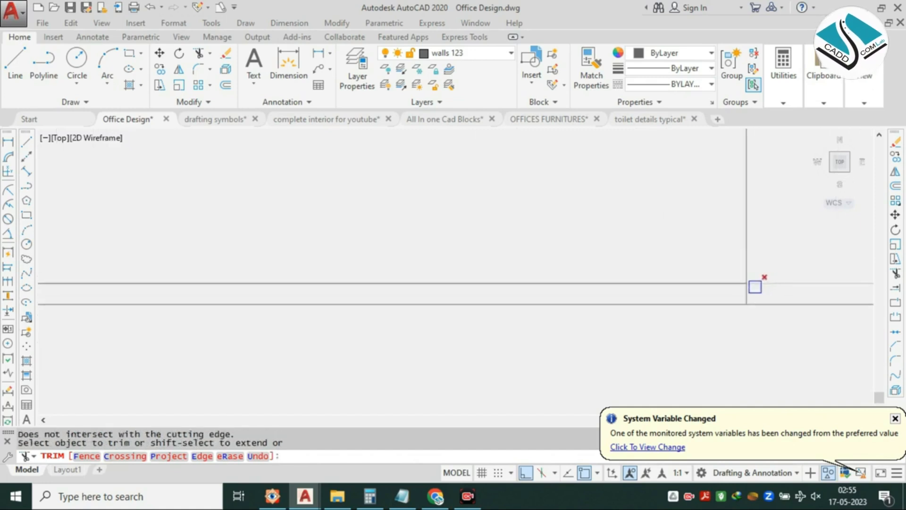
click(750, 293)
scroll(581, 298, down, 3)
scroll(502, 310, up, 5)
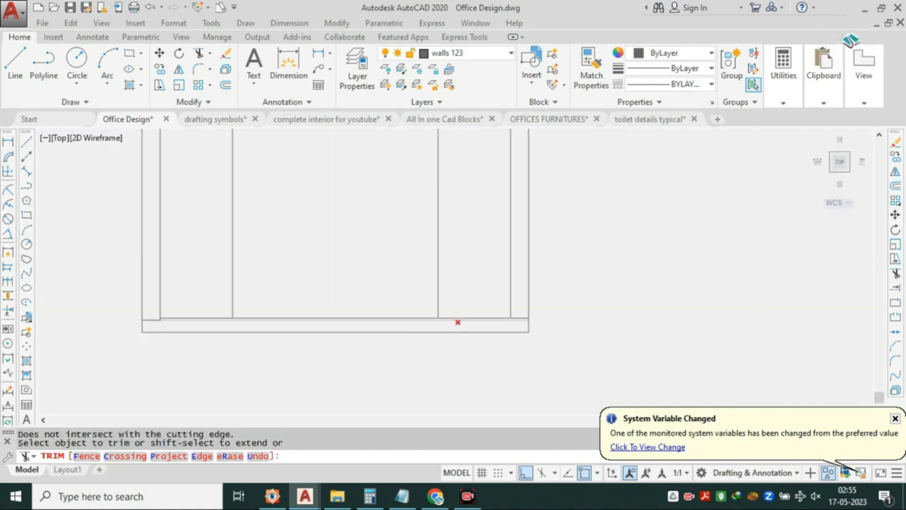
key(Escape)
scroll(337, 324, down, 3)
scroll(640, 341, up, 5)
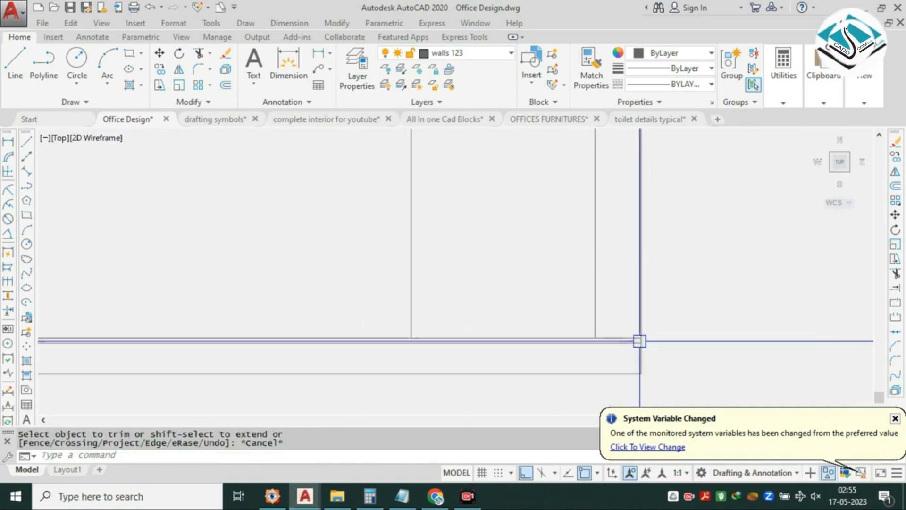
text(TR)
scroll(623, 336, down, 3)
key(Return)
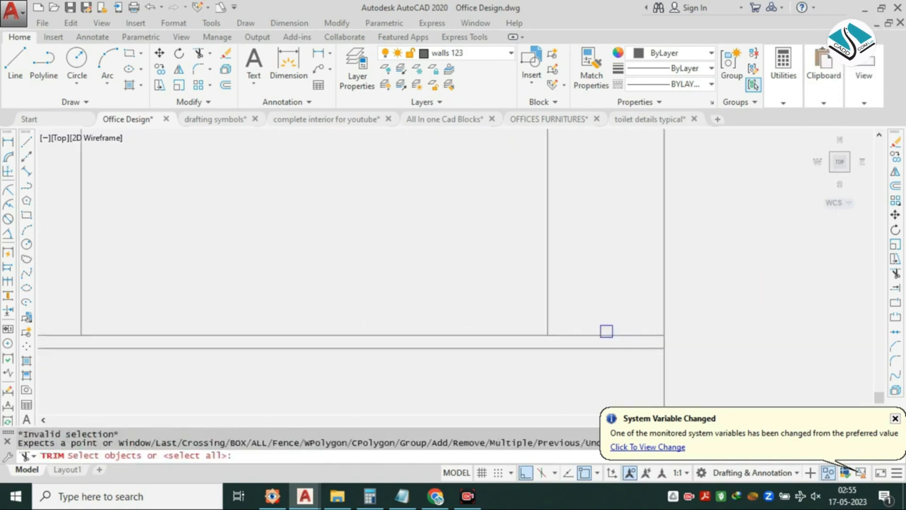
key(Escape)
key(Escape)
key(Escape)
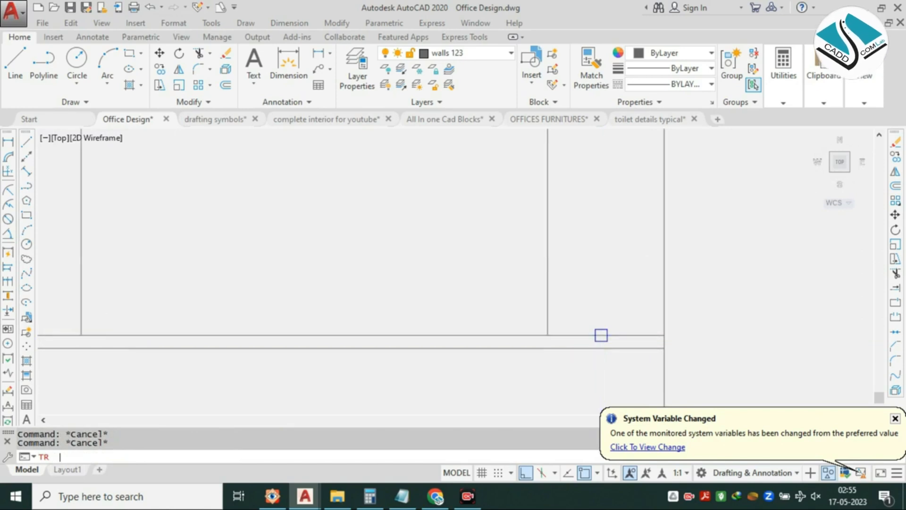
Shorten the thin floor finish line by moving its right end back to the right inner wall line.
click(597, 331)
click(596, 330)
key(Escape)
key(Escape)
click(596, 332)
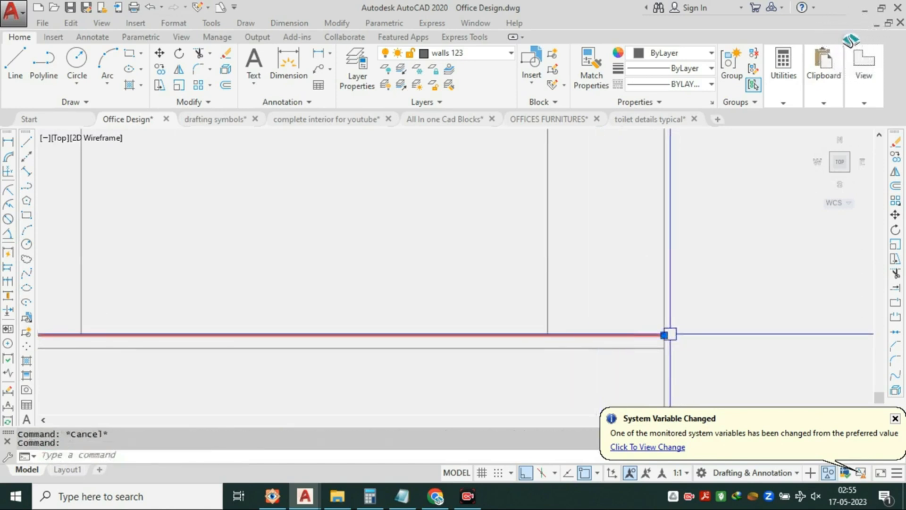
click(665, 335)
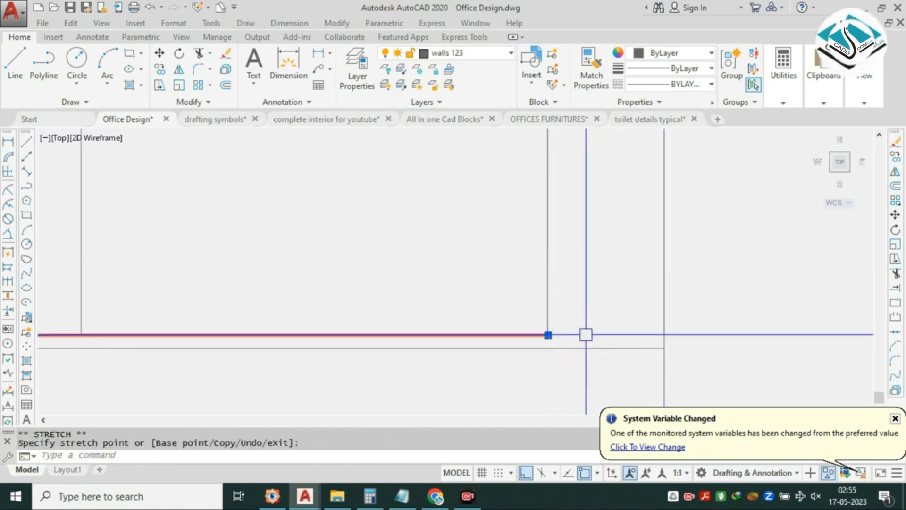
key(Escape)
Extend the right inner wall line down to the floor line below the thin finish strip.
text(EX)
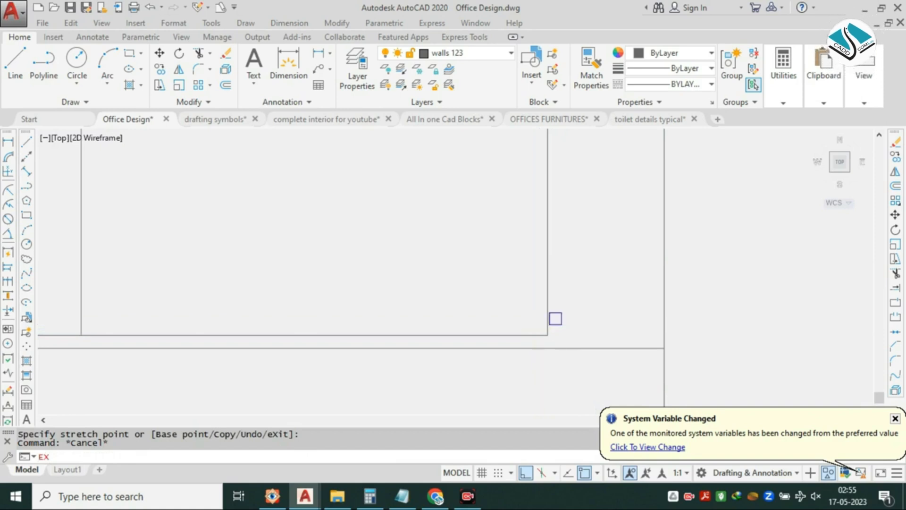
click(548, 321)
scroll(559, 317, down, 5)
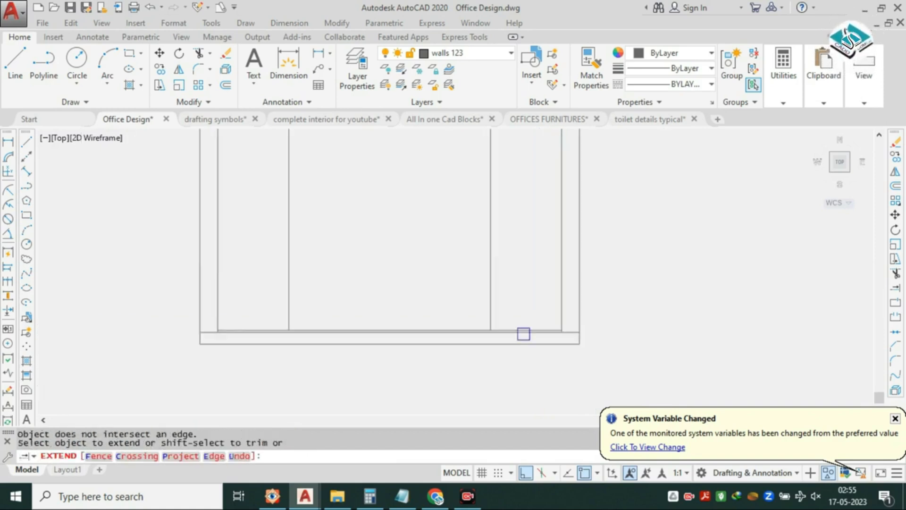
key(Escape)
mouse_move(439, 301)
middle_down()
mouse_move(477, 333)
mouse_move(466, 370)
middle_up()
scroll(463, 376, up, 4)
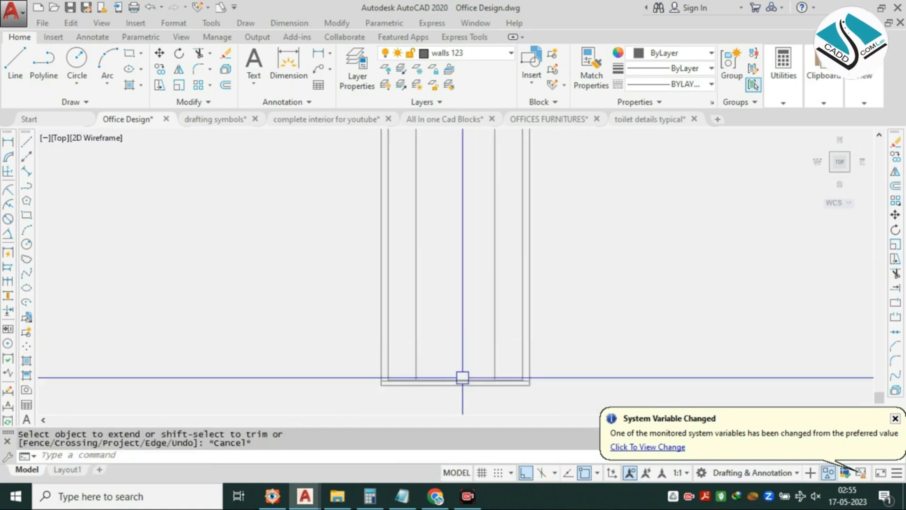
key(Escape)
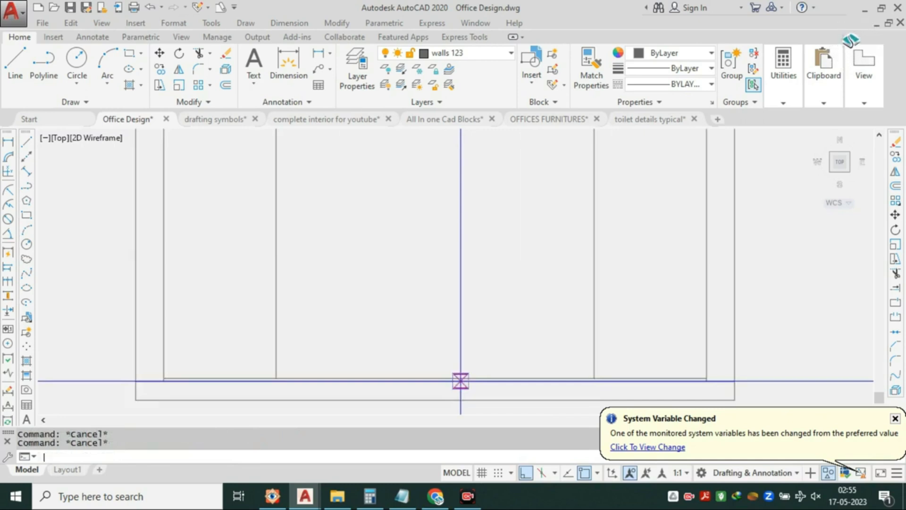
Offset the bottom base line 11' upward to set the top of the elevation.
text(o)
key(Return)
text(11)
text(')
key(Return)
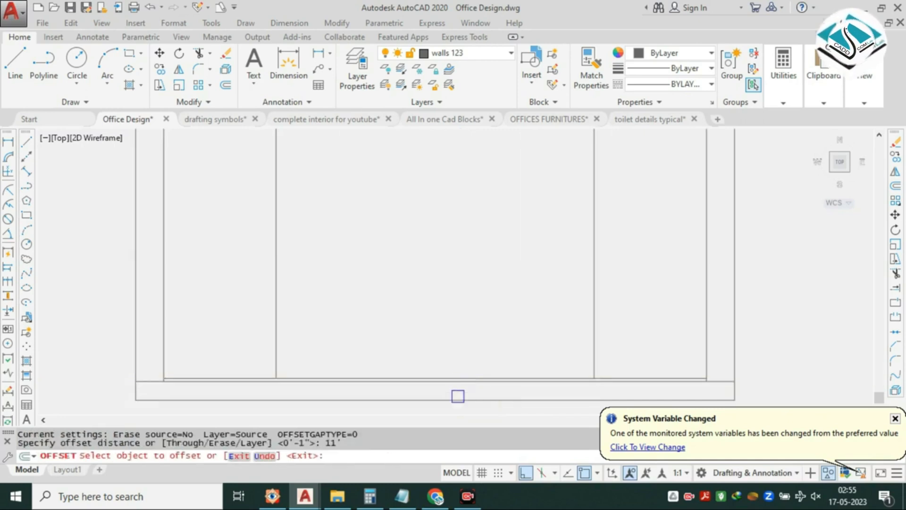
click(457, 399)
click(455, 335)
scroll(457, 349, down, 4)
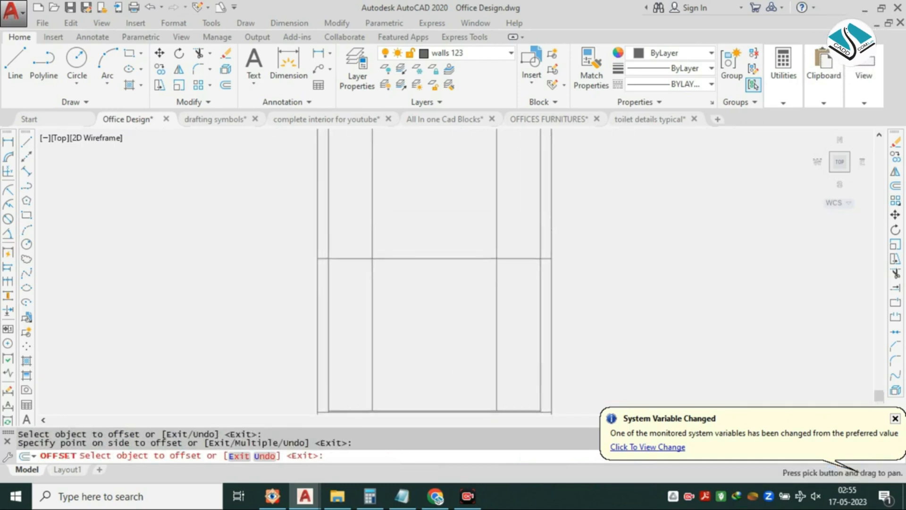
key(Escape)
Trim away all vertical wall and window lines projecting above the 11' top line.
text(tr)
key(Return)
key(Return)
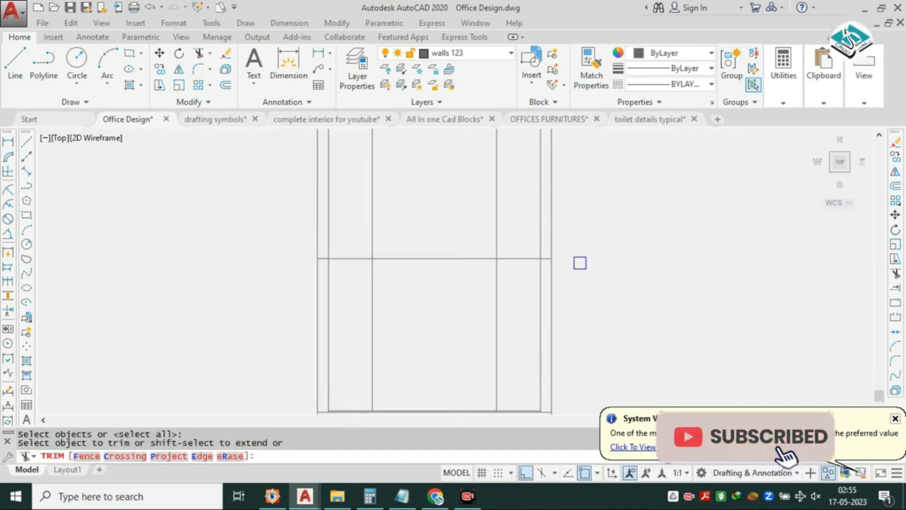
click(583, 218)
click(205, 255)
key(Escape)
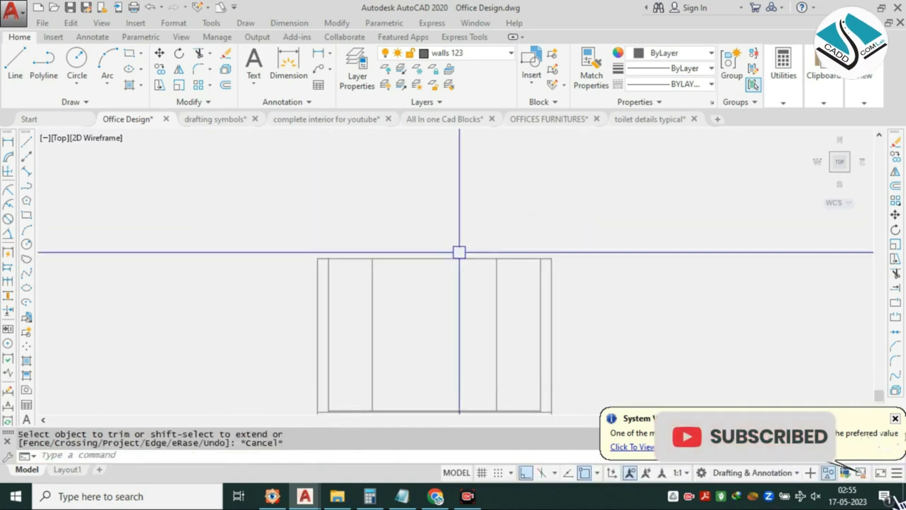
Offset the elevation's top line 6" downward to form the ceiling slab strip.
text(o)
key(Return)
text(6)
key(Return)
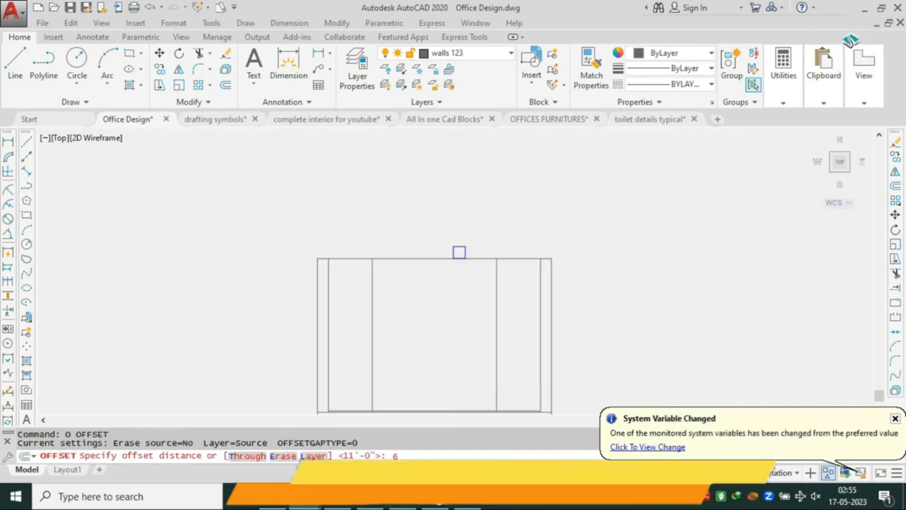
click(452, 258)
click(423, 293)
key(Escape)
key(Escape)
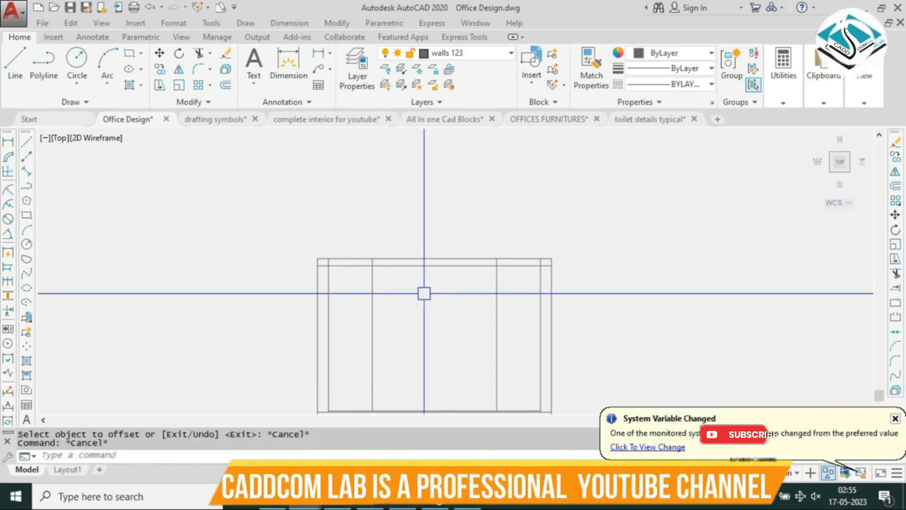
Trim the 6" slab line's overhang past the left inner wall line and the window lines inside the slab strip.
text(tr)
key(Return)
key(Return)
scroll(354, 258, up, 5)
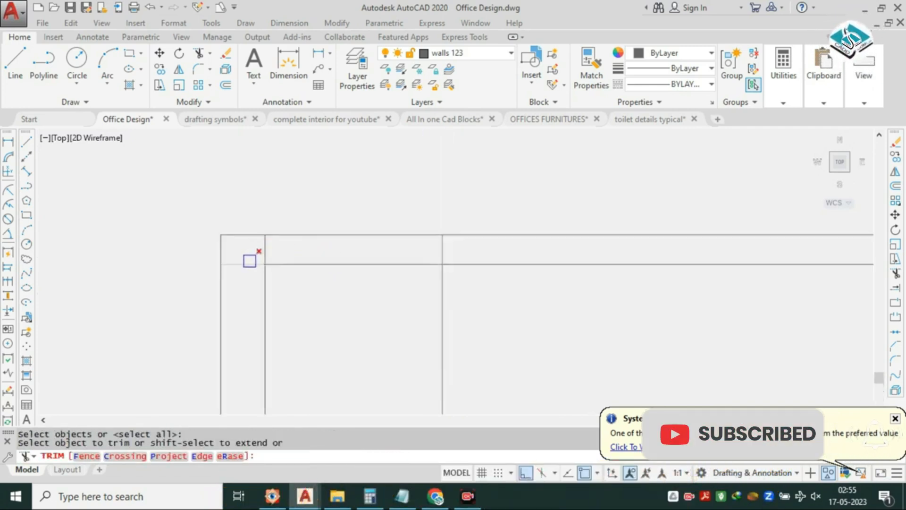
click(249, 261)
click(384, 247)
scroll(614, 249, down, 2)
middle_drag(746, 246, 318, 248)
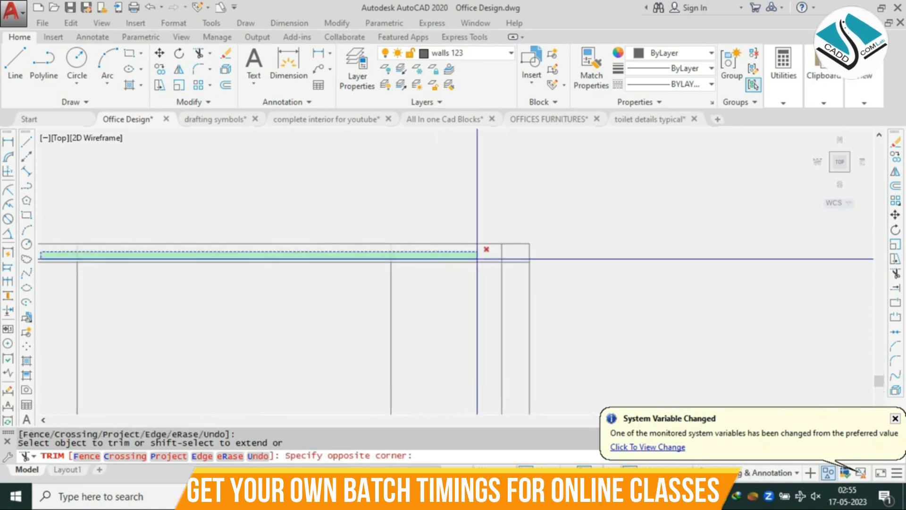
scroll(477, 259, down, 5)
key(Escape)
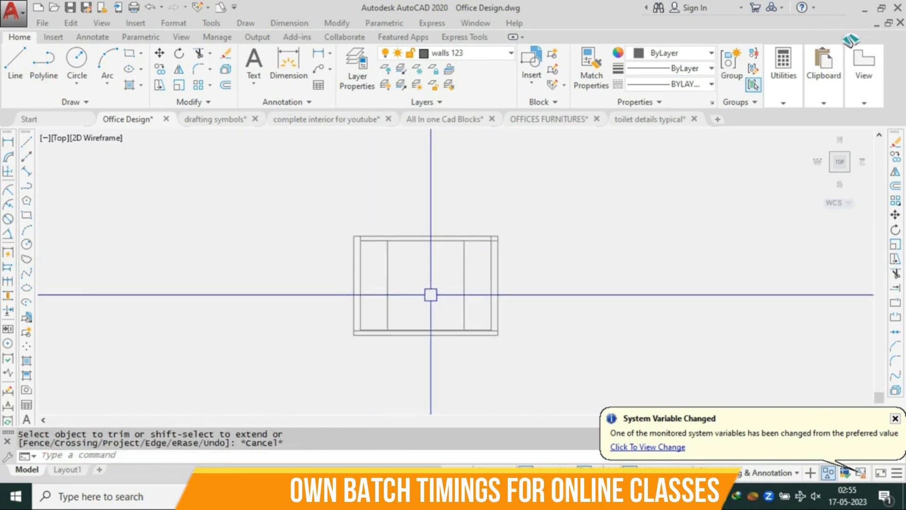
Draw vertical construction lines through the outer and inner edges of the back-wall shelf's left end in the plan.
scroll(546, 247, down, 4)
middle_drag(547, 247, 516, 300)
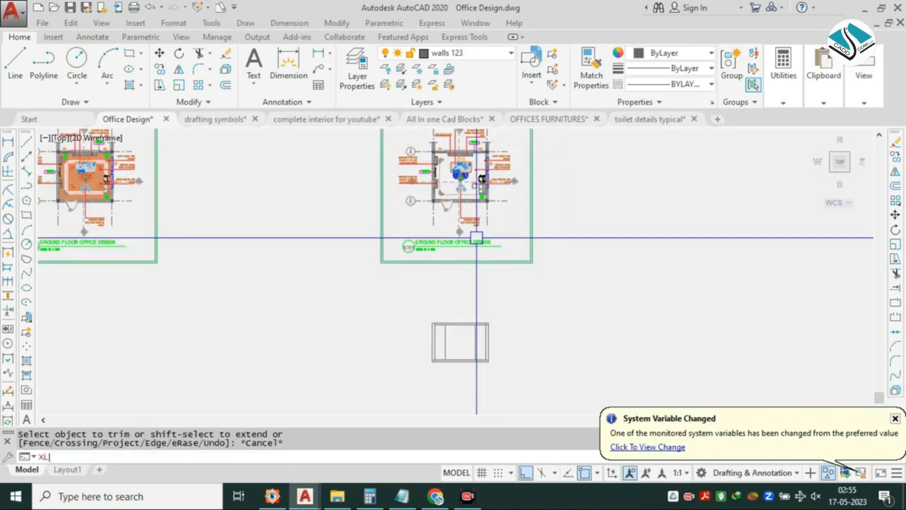
key(Return)
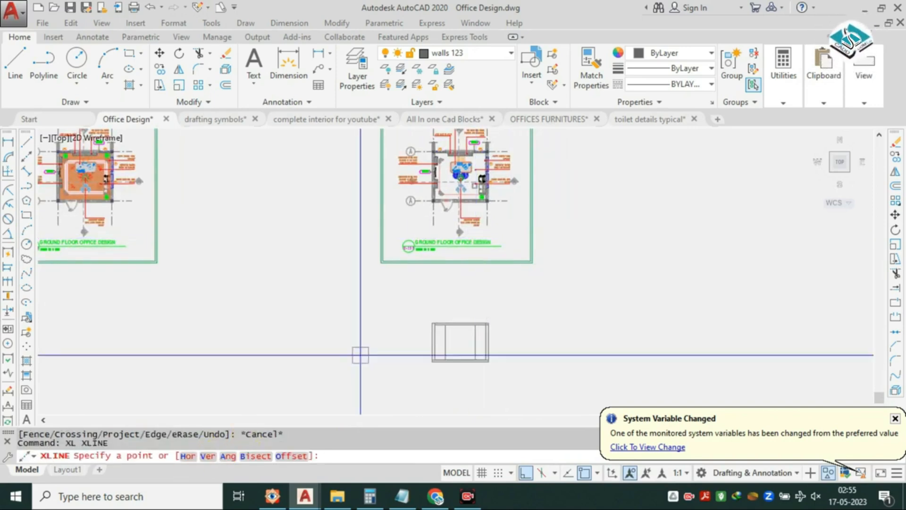
text(v)
key(Return)
scroll(480, 137, up, 4)
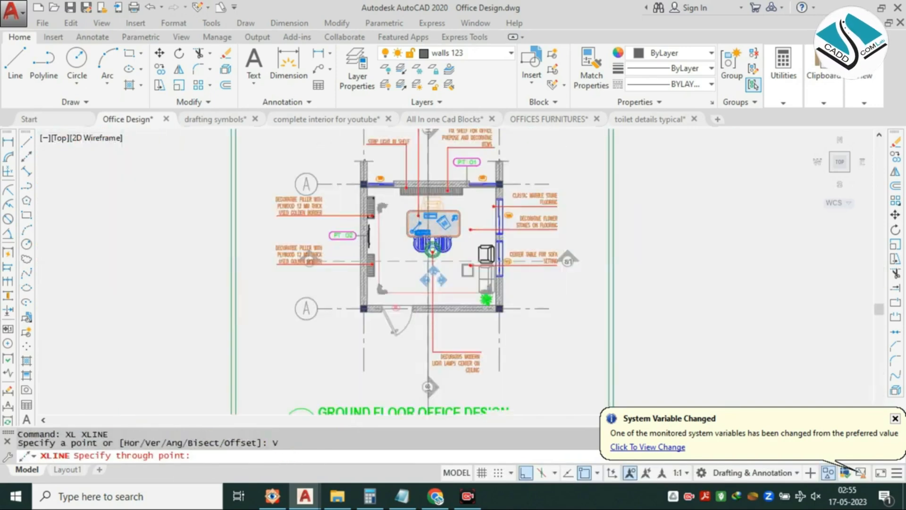
scroll(430, 250, down, 4)
scroll(464, 189, up, 8)
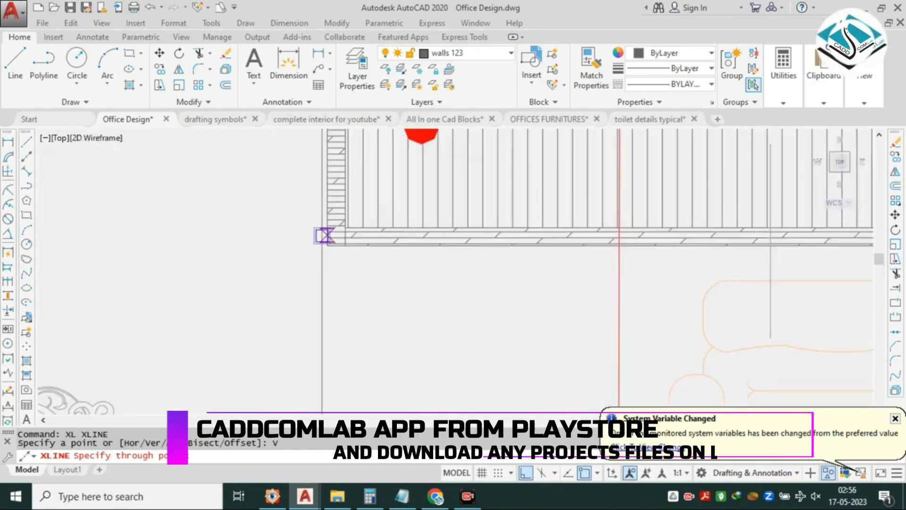
click(328, 242)
click(348, 240)
Add vertical construction lines through the outer and inner edges of the back-wall shelf's right end.
scroll(326, 238, down, 5)
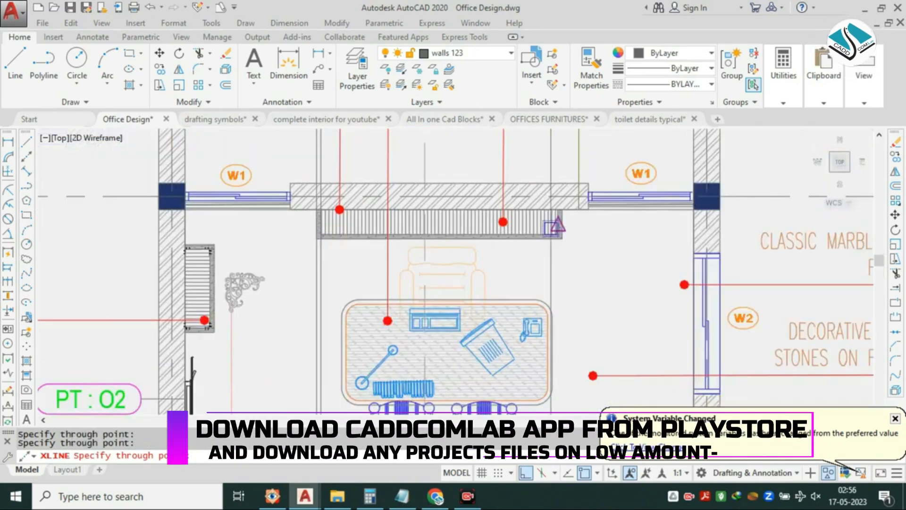
scroll(583, 232, up, 5)
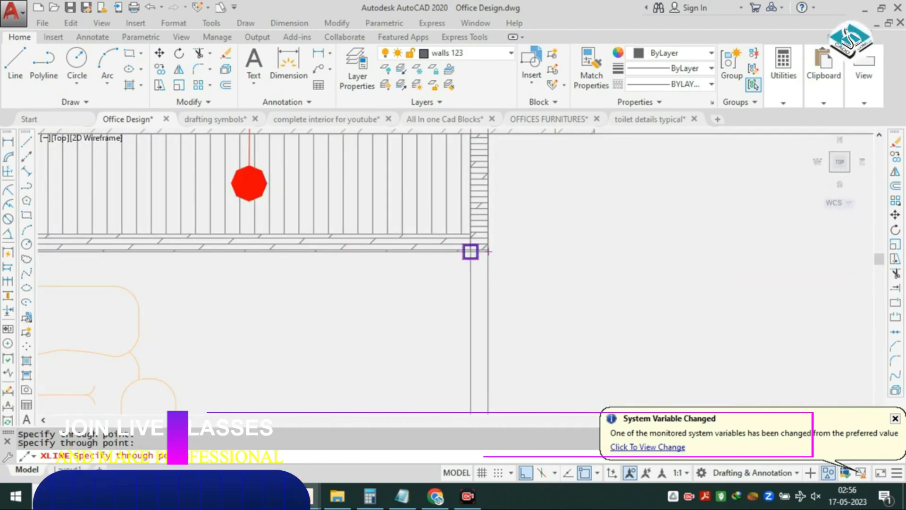
scroll(470, 251, down, 5)
Offset the elevation's floor finish line 3' upward to mark the window sill level.
scroll(468, 330, down, 2)
middle_drag(469, 335, 461, 199)
scroll(428, 313, up, 4)
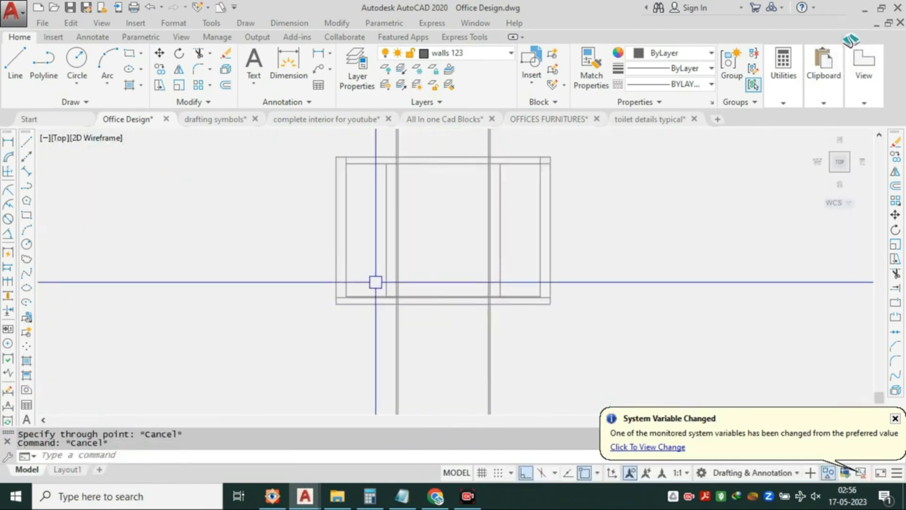
text(o)
key(Return)
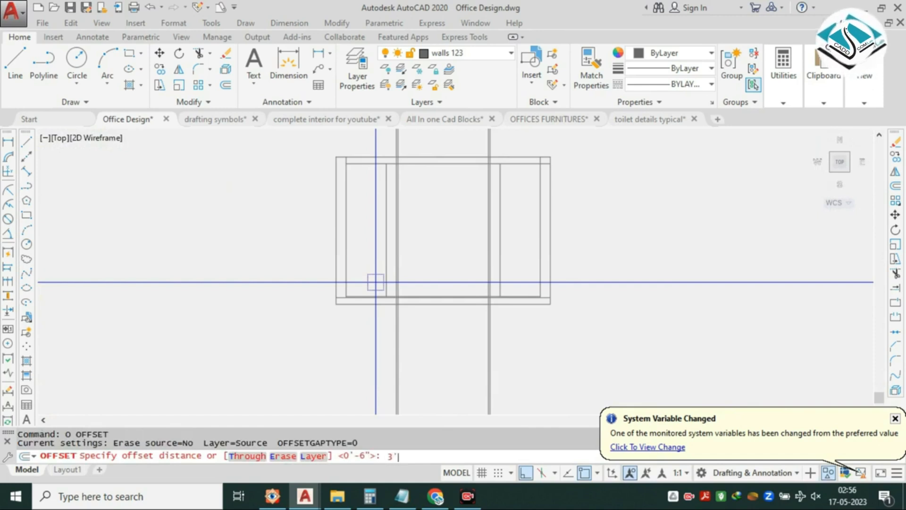
text(3')
key(Return)
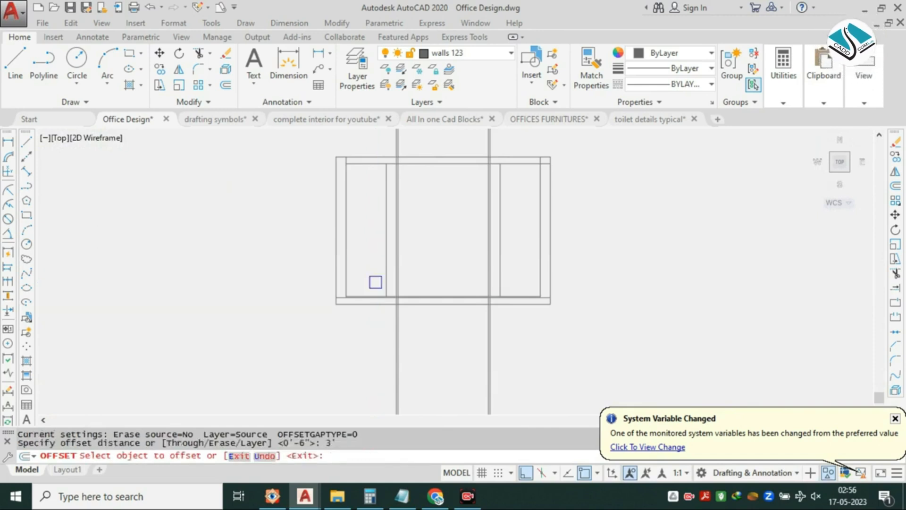
scroll(319, 265, up, 2)
scroll(389, 307, up, 4)
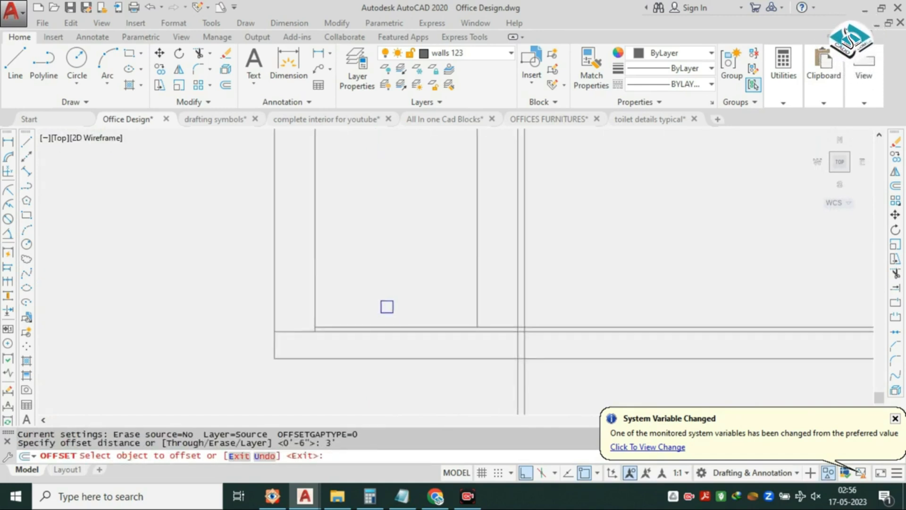
click(393, 325)
click(400, 297)
scroll(400, 297, down, 4)
middle_drag(426, 262, 401, 302)
key(Escape)
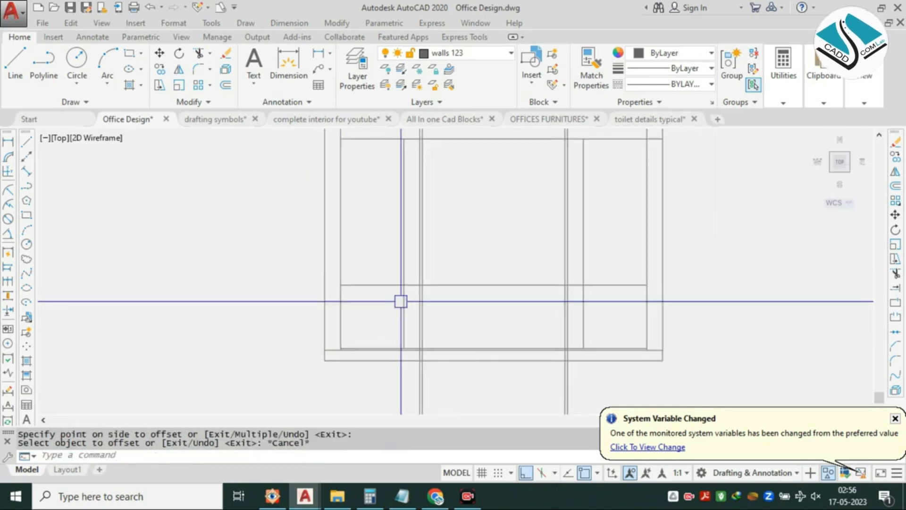
Offset the 3' sill line 5' upward to mark the window head level.
scroll(400, 301, down, 10)
middle_drag(130, 201, 401, 251)
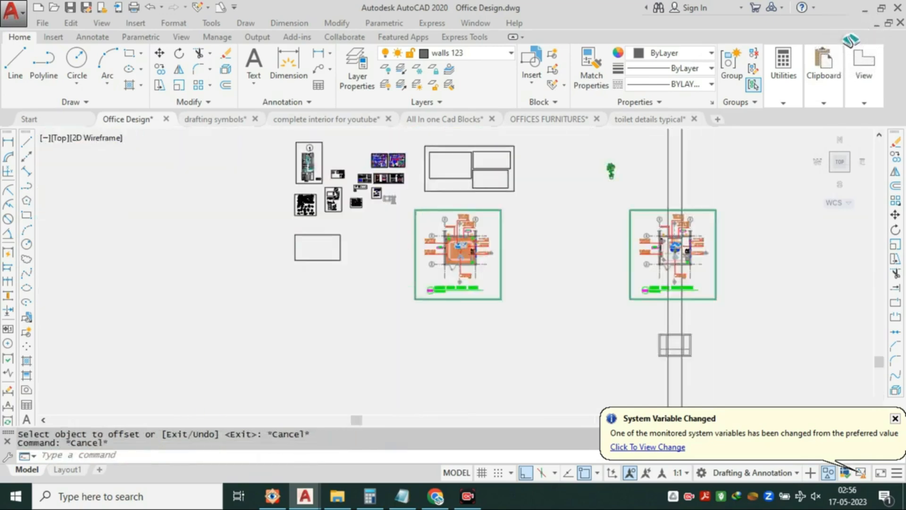
scroll(401, 252, up, 4)
scroll(229, 251, up, 3)
scroll(236, 252, down, 7)
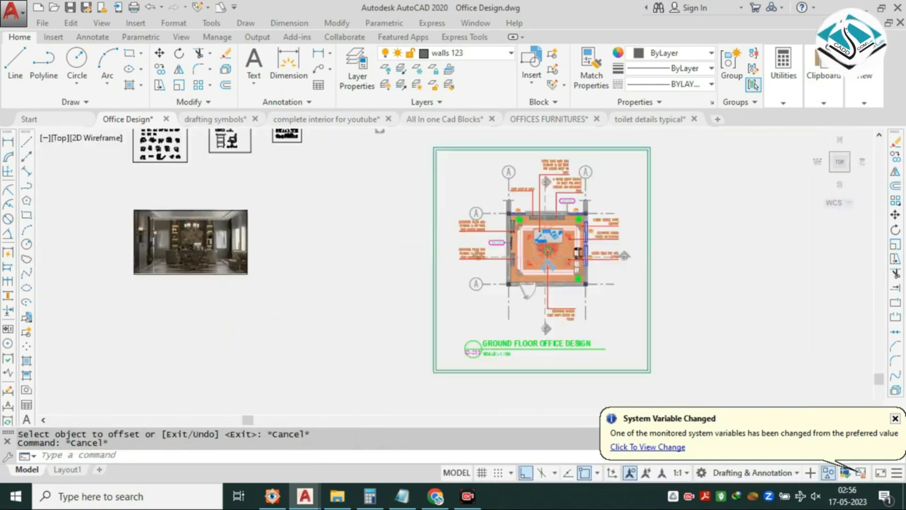
scroll(502, 316, up, 8)
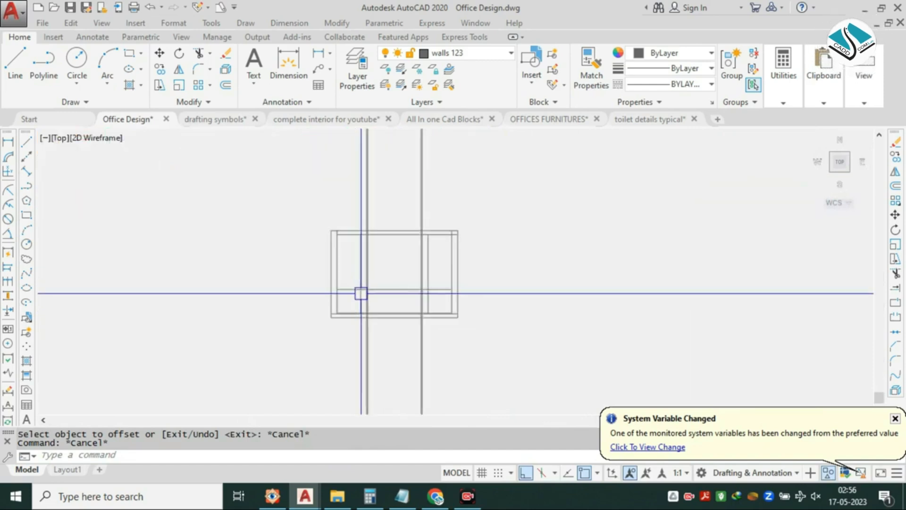
text(o)
key(Return)
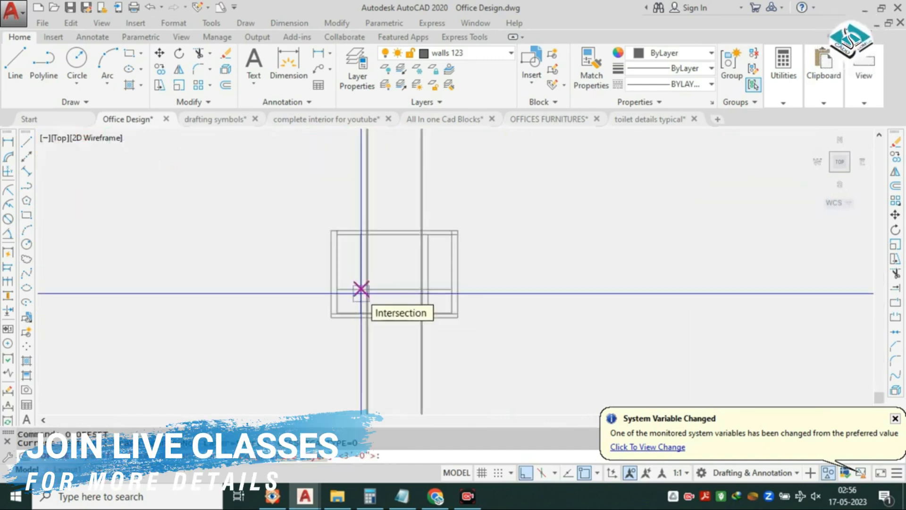
scroll(361, 294, up, 4)
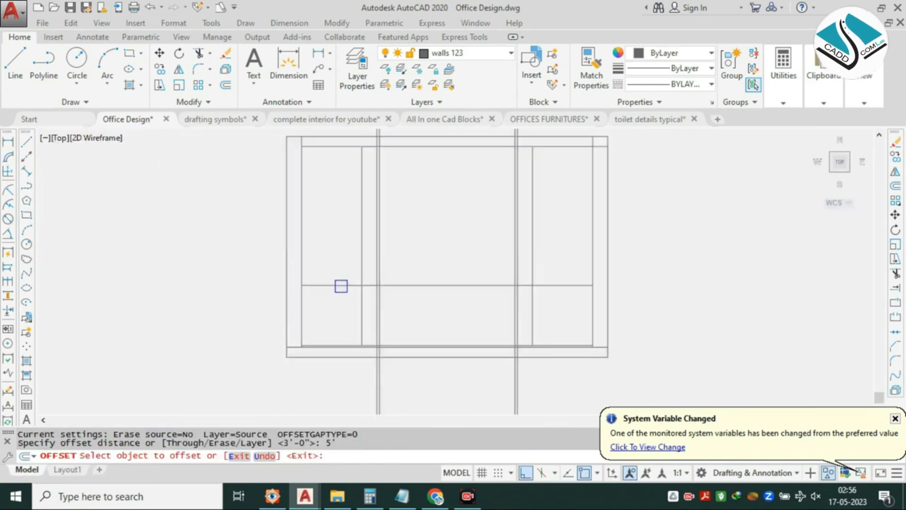
click(341, 285)
click(353, 245)
middle_drag(354, 243, 352, 263)
scroll(351, 264, up, 2)
key(Escape)
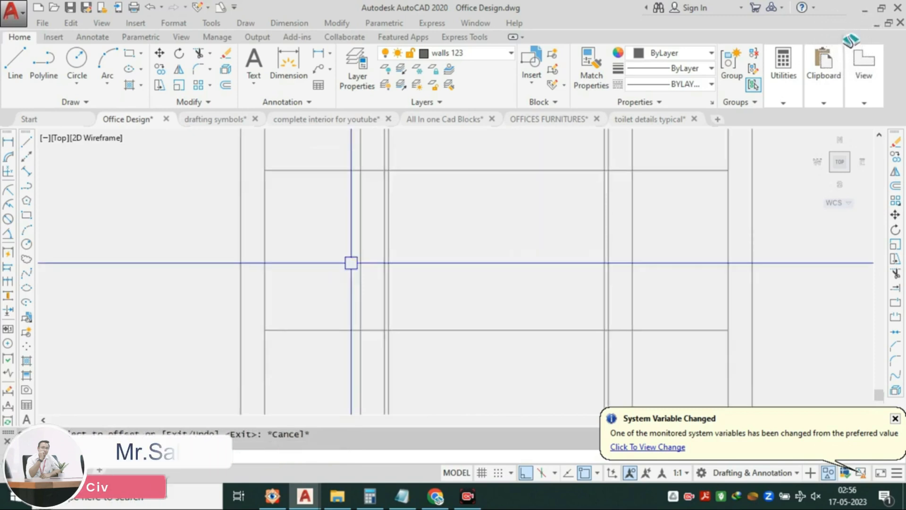
Trim the sill and head lines between shelf and window edges, and the window-edge lines beyond the openings in the elevation.
middle_drag(328, 216, 336, 262)
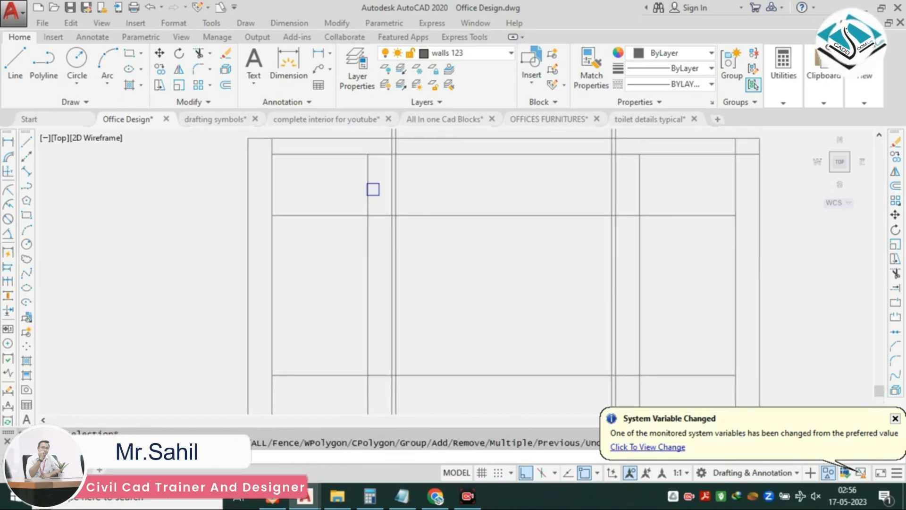
click(374, 207)
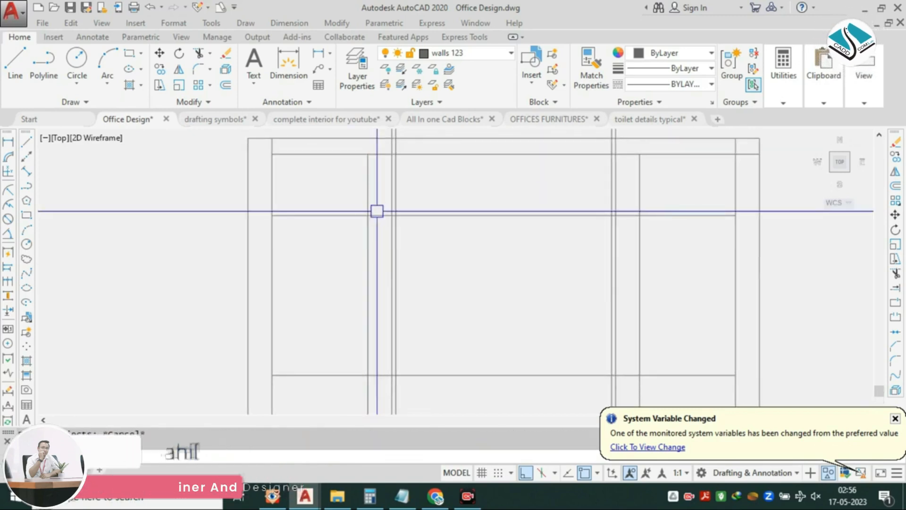
key(Return)
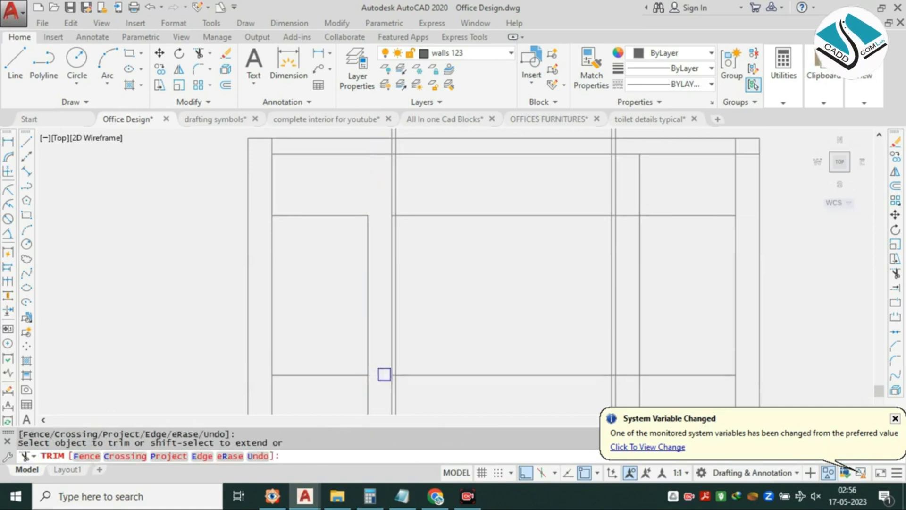
middle_drag(366, 390, 231, 399)
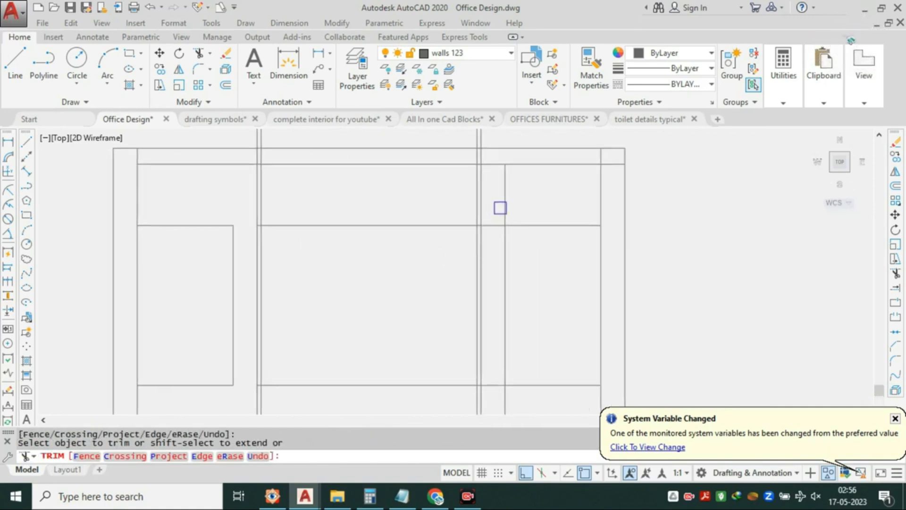
middle_drag(507, 343, 499, 256)
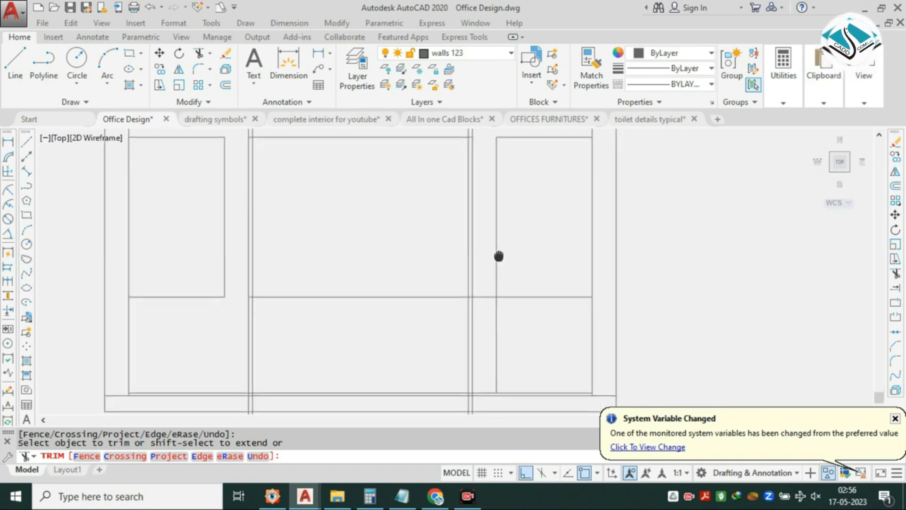
scroll(552, 236, down, 2)
scroll(524, 245, down, 1)
key(Escape)
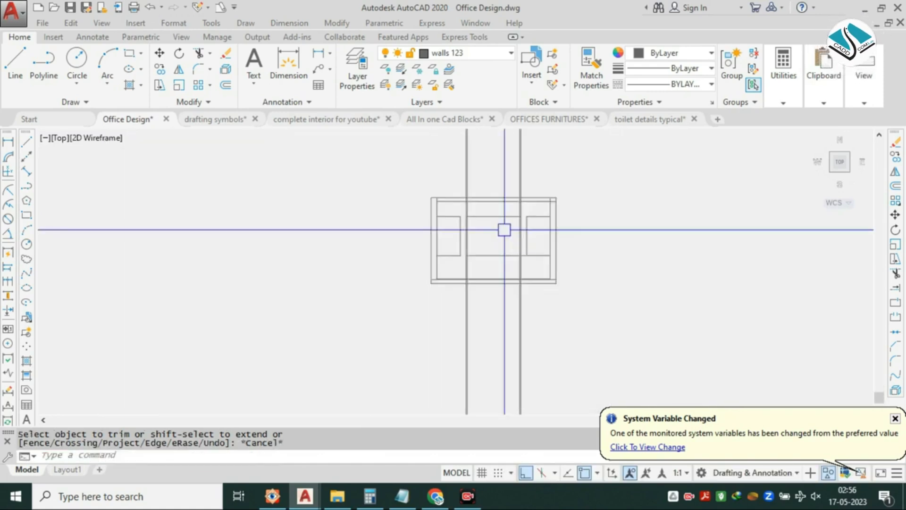
Draw a vertical construction line through the inner edge of the left W1 window's outer frame jamb in the plan.
middle_drag(486, 153, 481, 339)
scroll(463, 265, down, 1)
middle_drag(429, 217, 403, 310)
scroll(447, 222, up, 10)
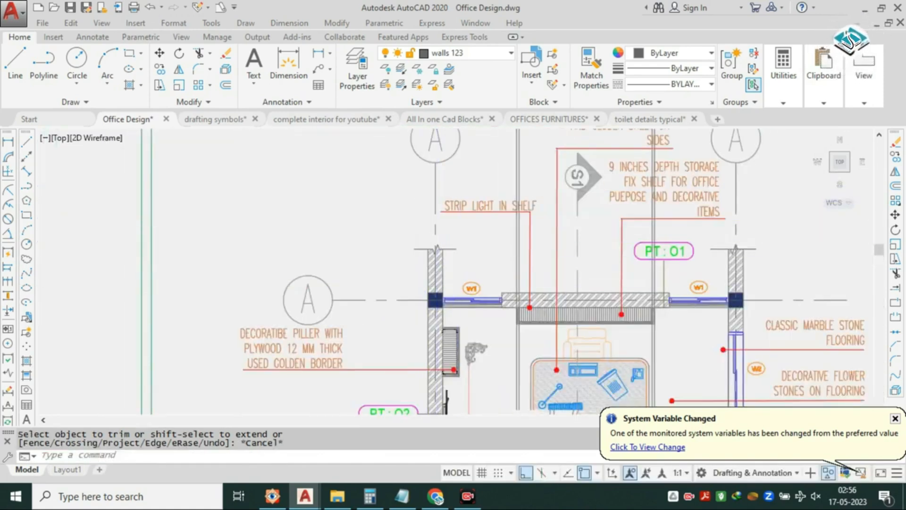
middle_drag(414, 207, 418, 195)
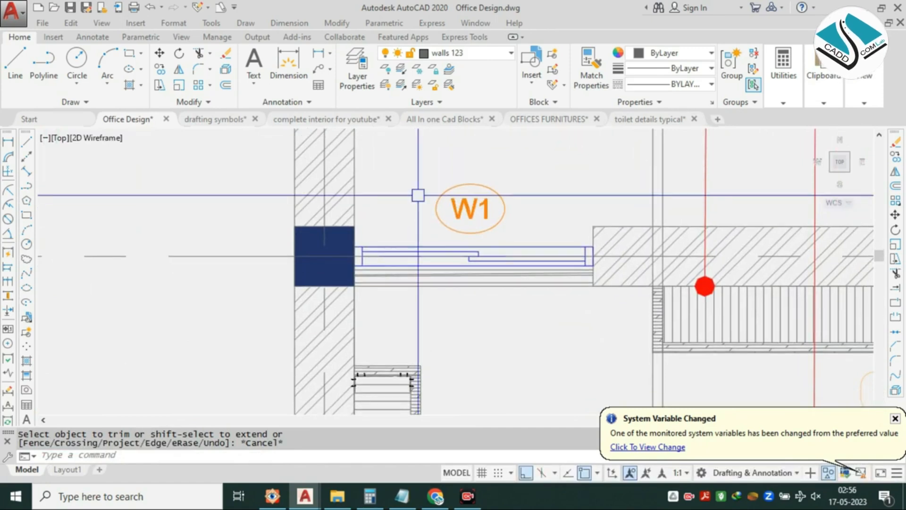
text(X)
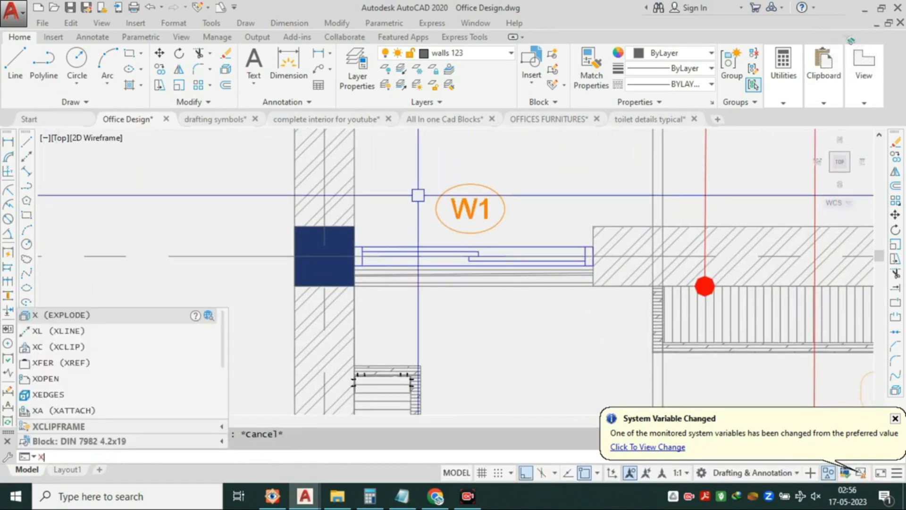
key(space)
key(Escape)
key(Escape)
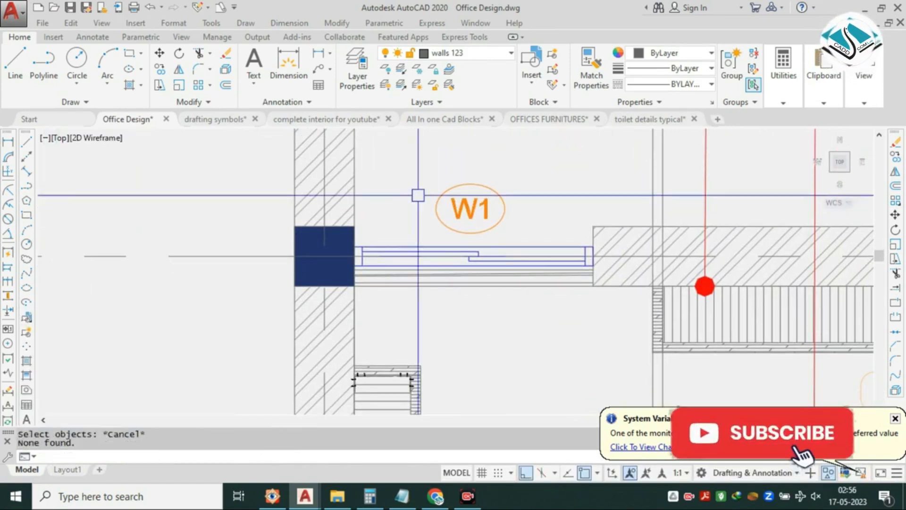
text(XL)
key(Return)
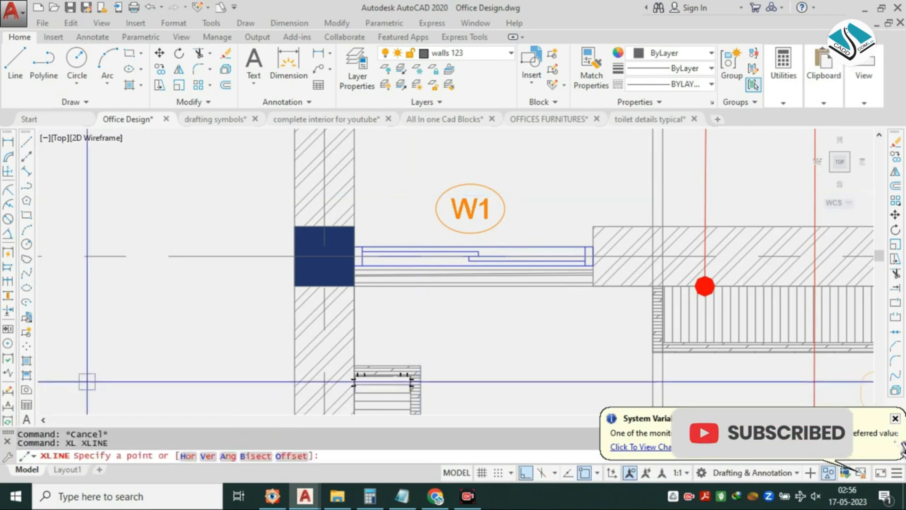
click(211, 454)
scroll(378, 233, up, 2)
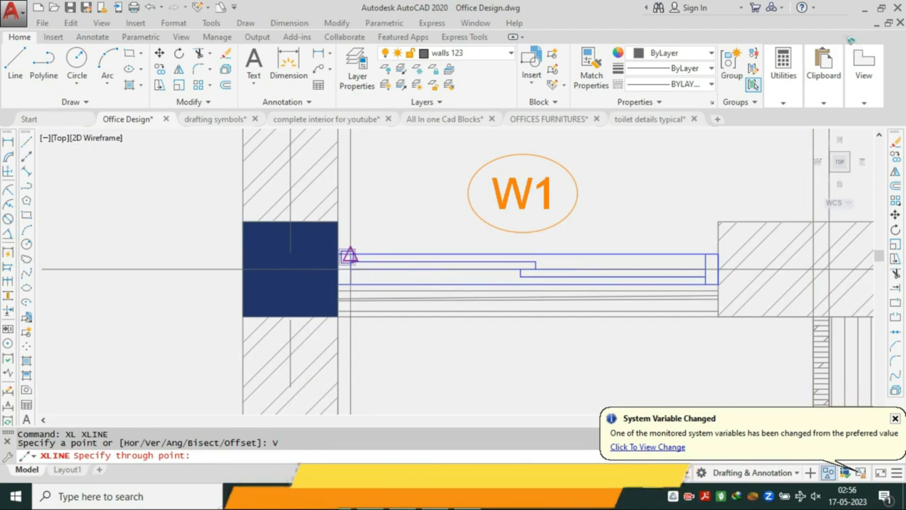
click(350, 254)
scroll(350, 254, down, 5)
scroll(675, 273, up, 3)
scroll(674, 273, up, 2)
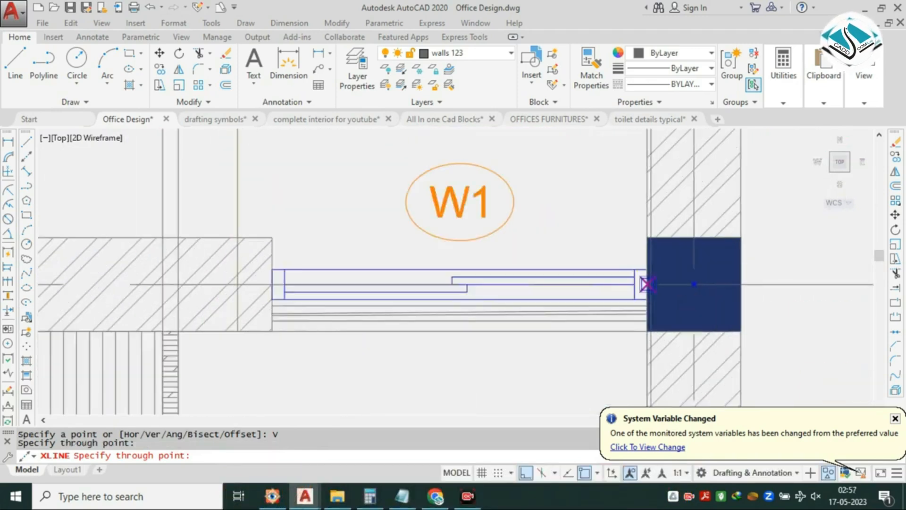
scroll(494, 222, down, 6)
key(Escape)
key(Escape)
middle_drag(465, 326, 472, 181)
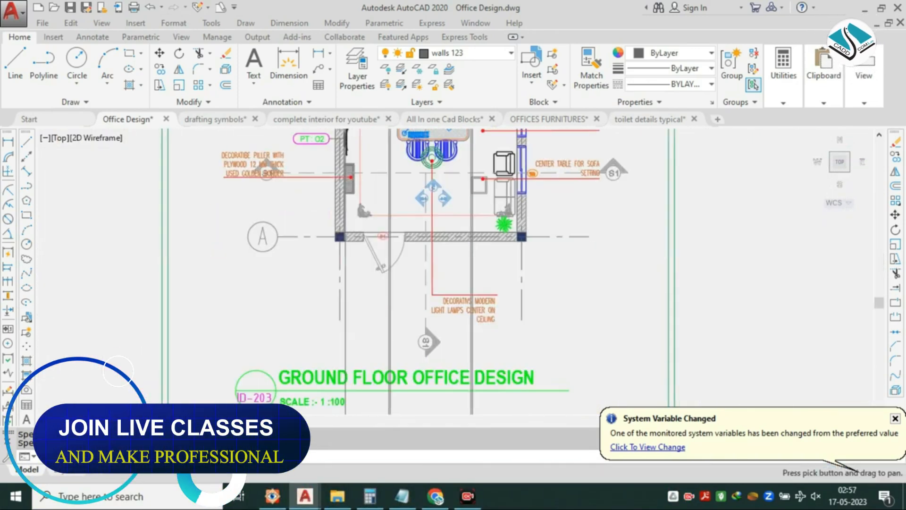
Erase the projected window-jamb construction line beside the elevation's left wall.
middle_drag(437, 290, 421, 176)
scroll(411, 266, down, 2)
scroll(369, 259, up, 6)
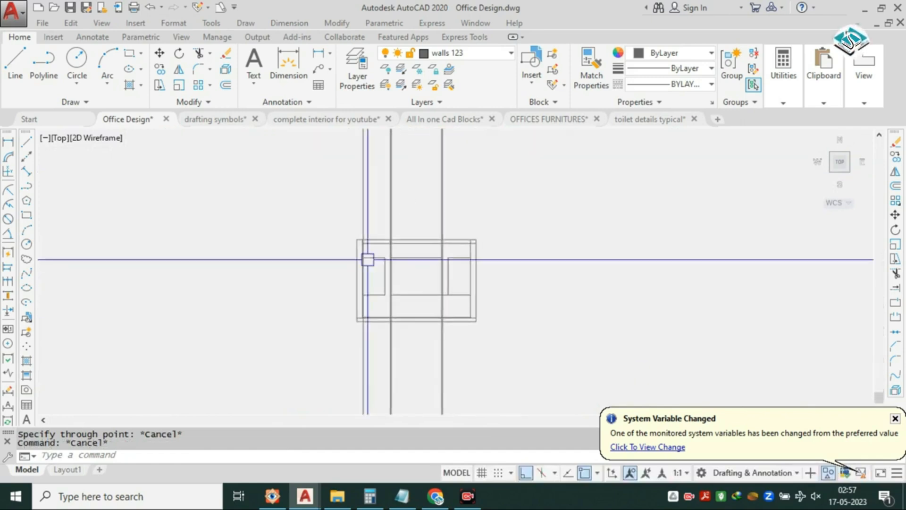
key(Escape)
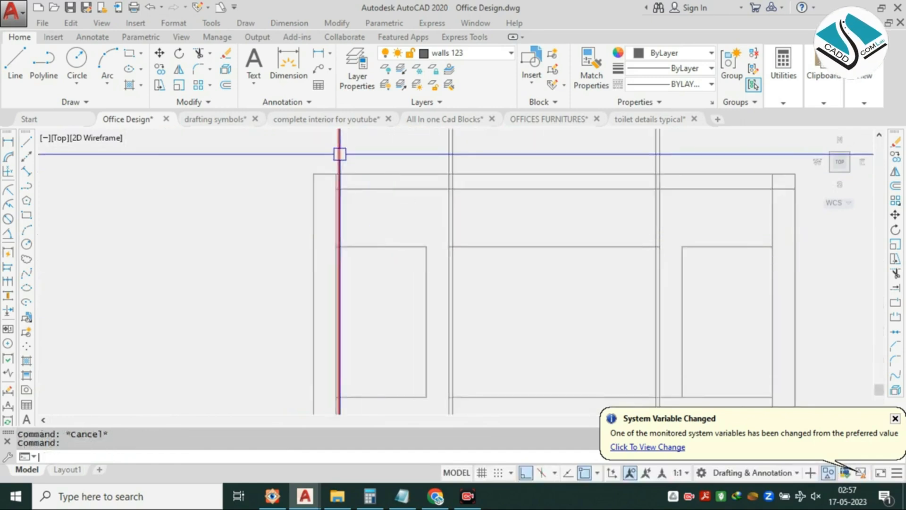
text(e)
key(Return)
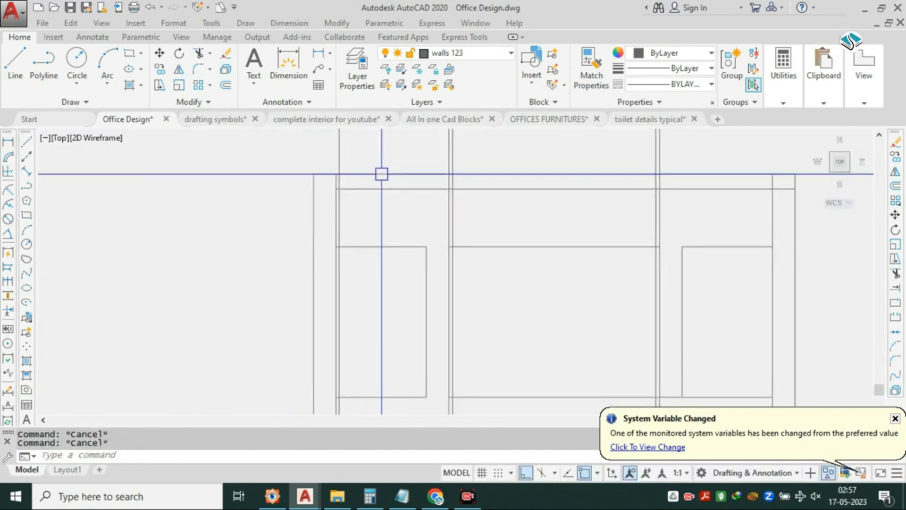
click(370, 147)
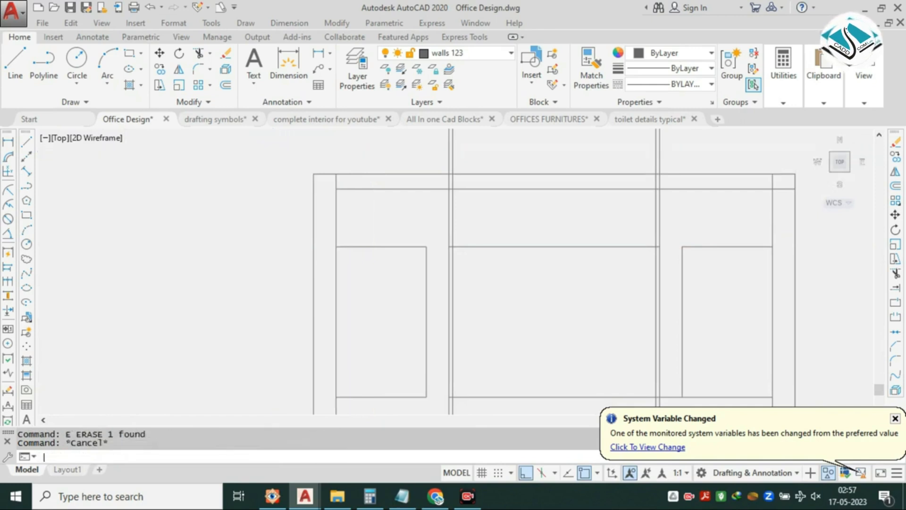
Offset the inner faces of the elevation's left and right walls 6" inward to mark the outer window edges.
text(o)
key(Return)
scroll(306, 222, up, 2)
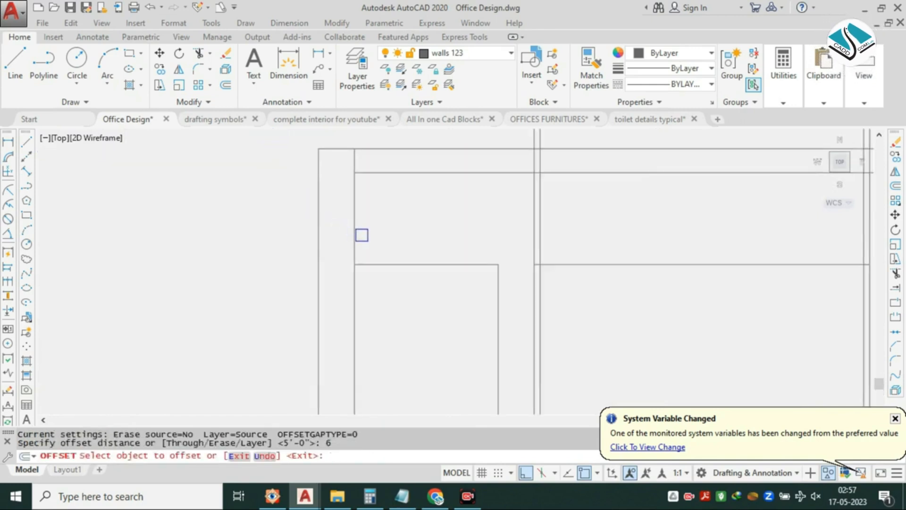
click(359, 237)
click(365, 237)
scroll(321, 230, down, 4)
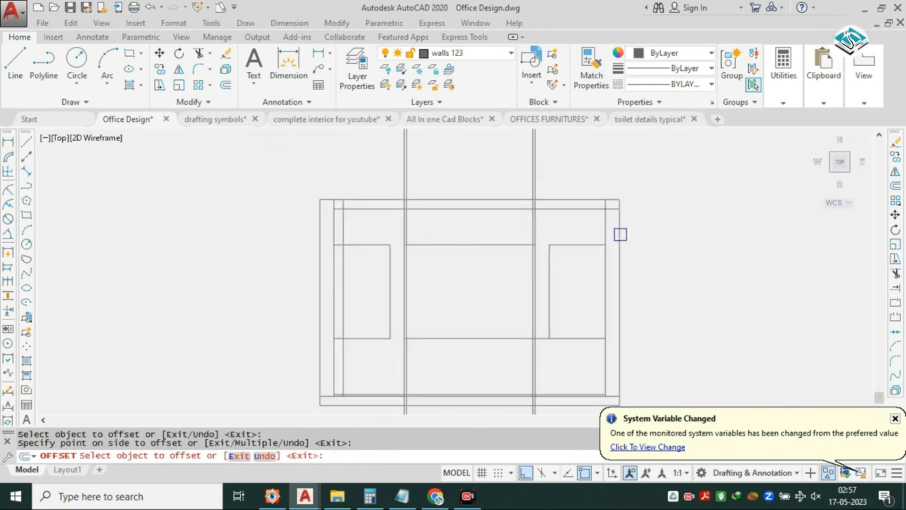
scroll(609, 231, up, 4)
click(601, 231)
click(555, 234)
key(Escape)
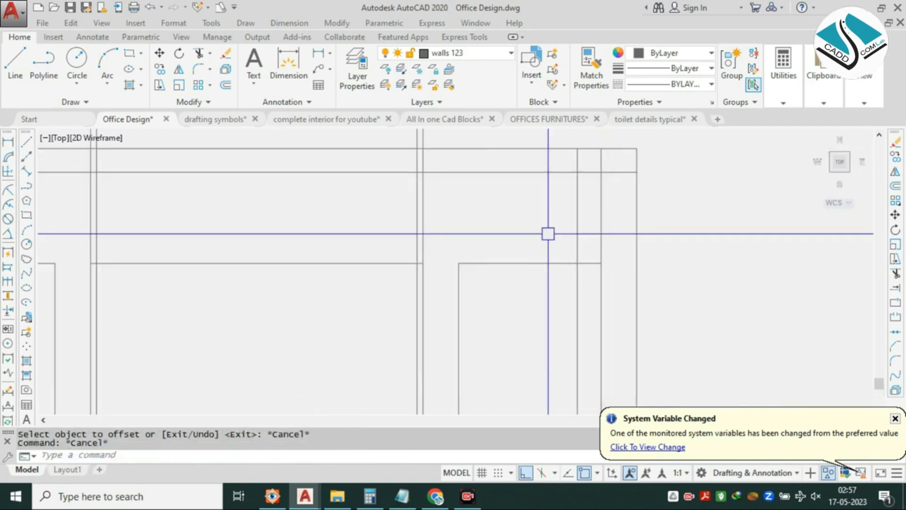
Trim the right 6" offset line above the window head and the head-line stub between it and the wall.
text(TR)
key(Return)
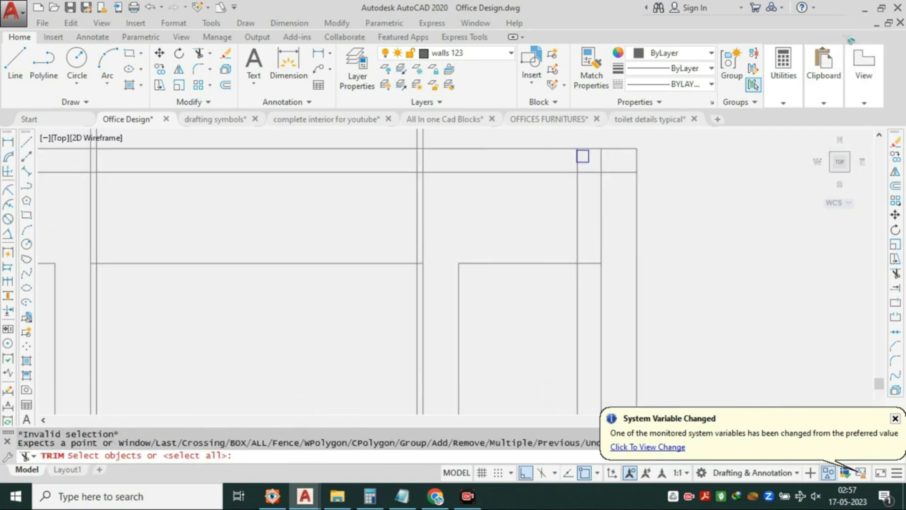
click(577, 160)
scroll(577, 160, up, 5)
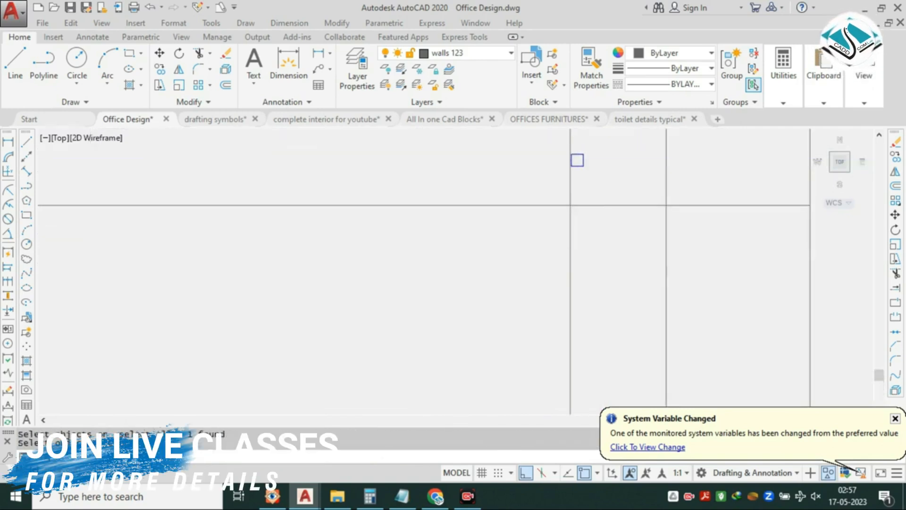
key(Return)
middle_drag(574, 169, 538, 276)
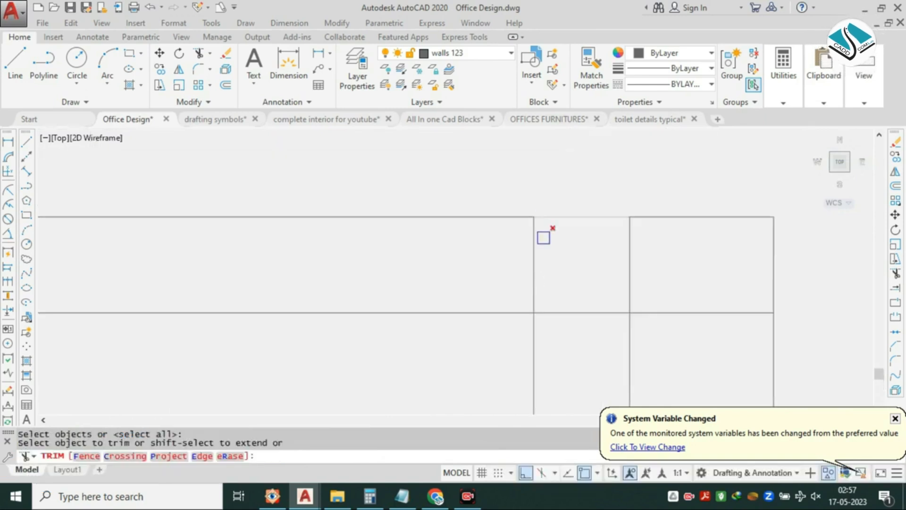
click(547, 265)
click(580, 346)
scroll(565, 295, down, 2)
middle_drag(565, 326, 560, 230)
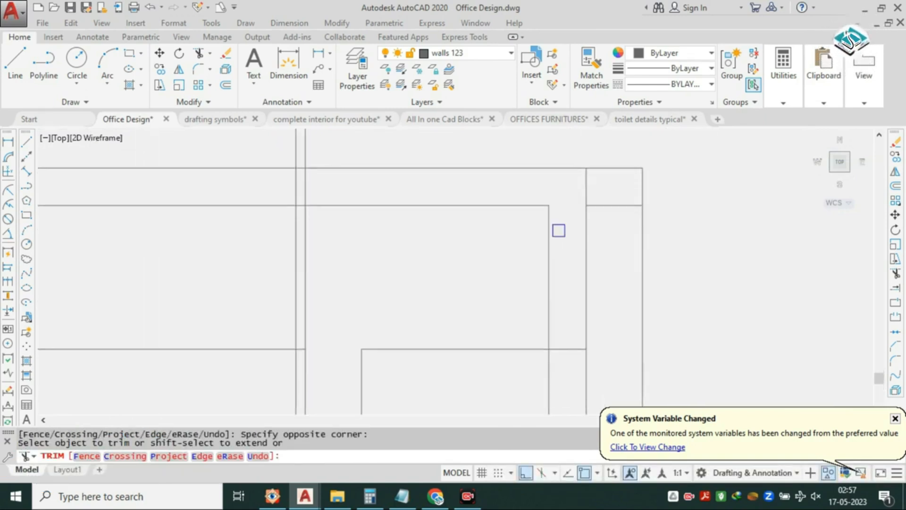
scroll(555, 243, down, 1)
mouse_move(560, 304)
middle_down()
mouse_move(548, 282)
mouse_move(557, 232)
middle_up()
click(561, 274)
Trim the right window's sill line on both sides of the opening and its outer edge line below the sill.
middle_drag(562, 373, 558, 273)
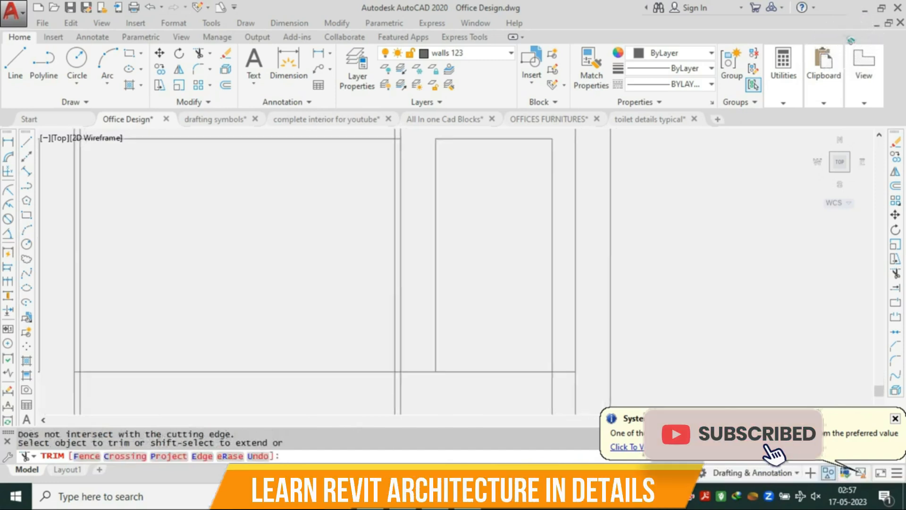
scroll(559, 367, up, 2)
middle_drag(559, 368, 558, 238)
click(564, 241)
click(537, 272)
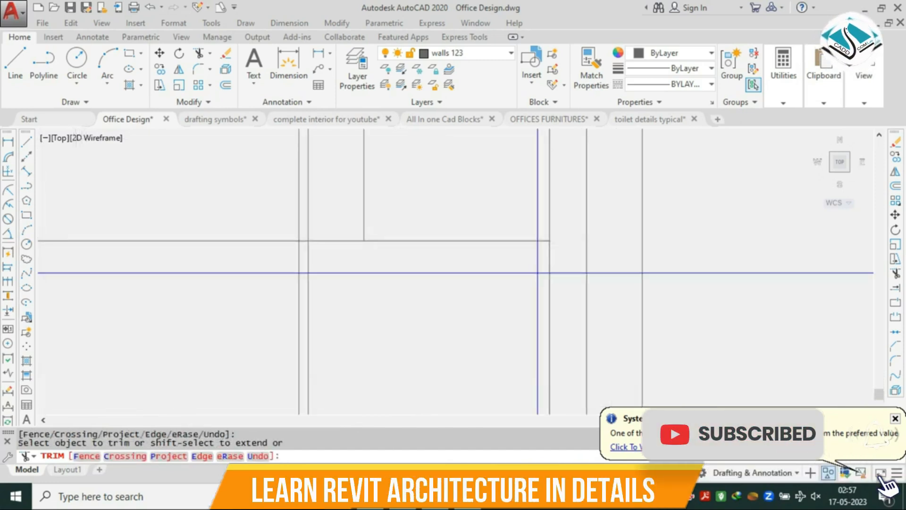
click(560, 271)
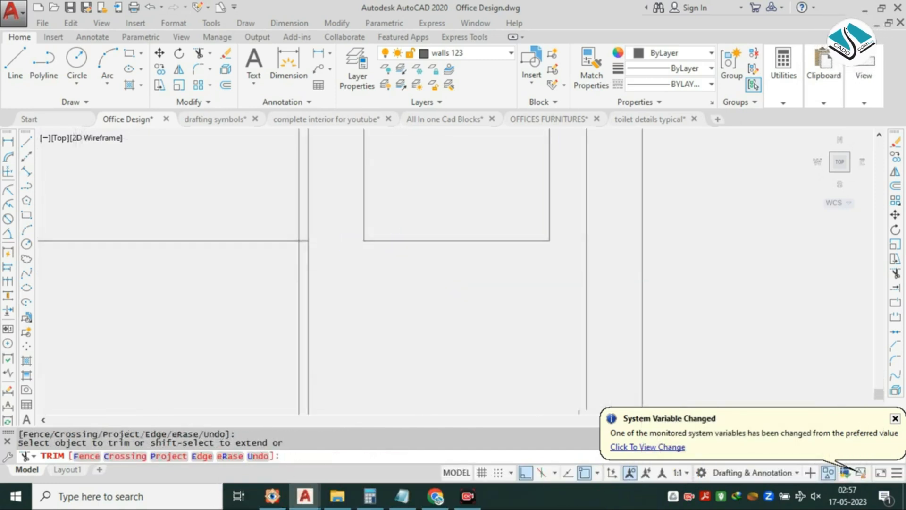
scroll(476, 289, down, 6)
click(489, 253)
scroll(493, 206, up, 4)
key(Escape)
key(Escape)
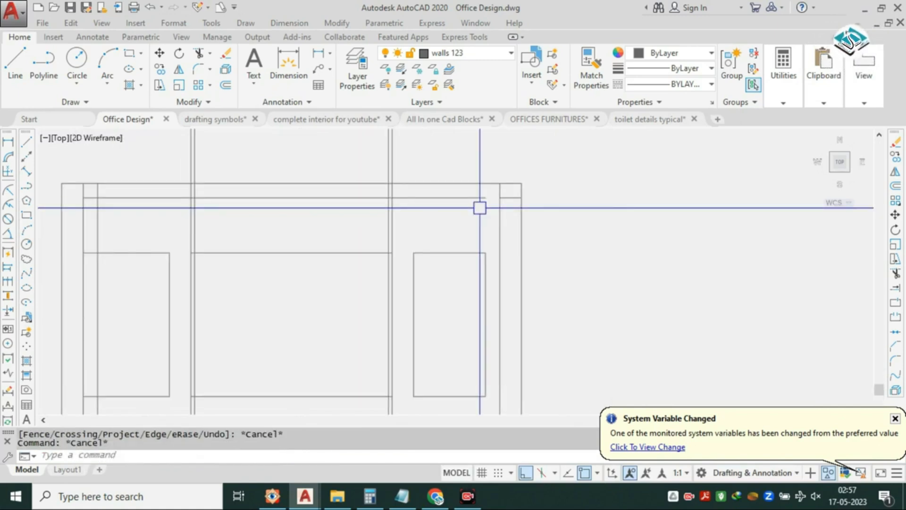
Extend the cut ceiling slab underside line to the elevation's right wall.
text(EX)
scroll(484, 193, up, 4)
key(Return)
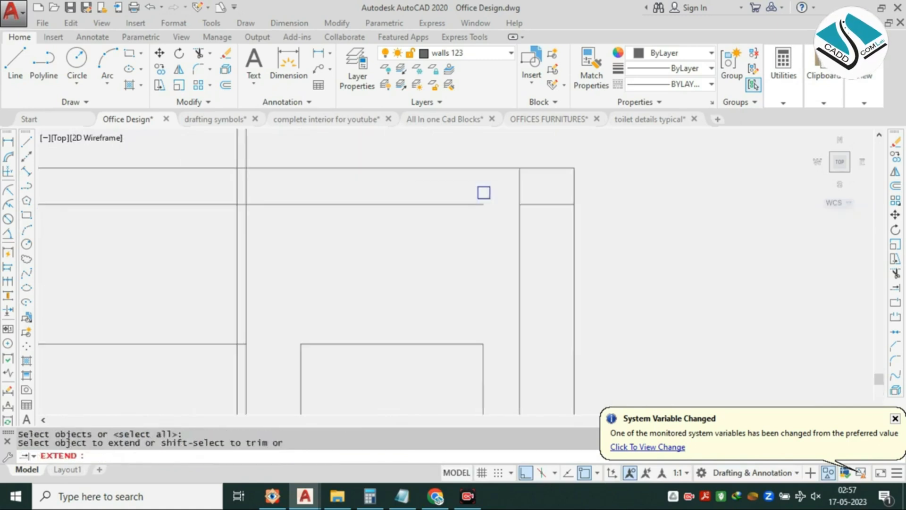
click(463, 207)
scroll(463, 207, down, 4)
key(Escape)
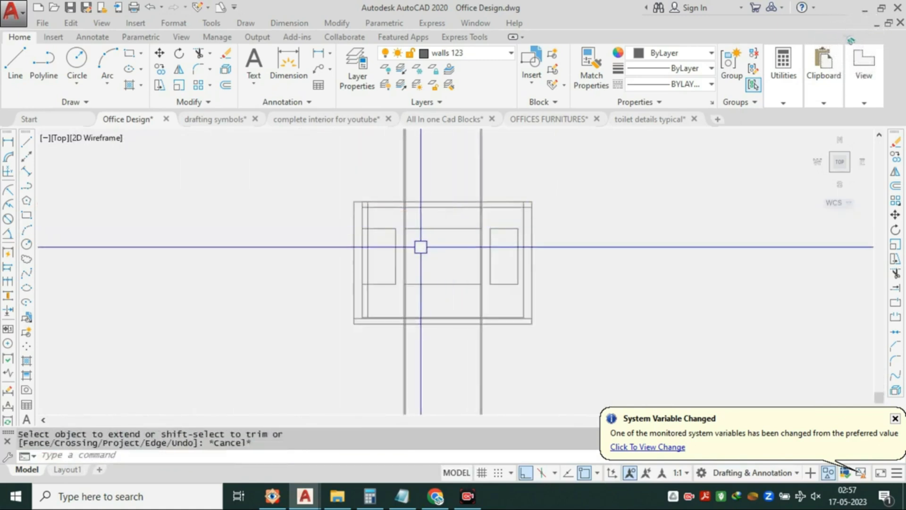
Trim the left 6" offset line above the window head and the head-line stub between it and the wall.
scroll(358, 231, up, 3)
scroll(358, 232, up, 4)
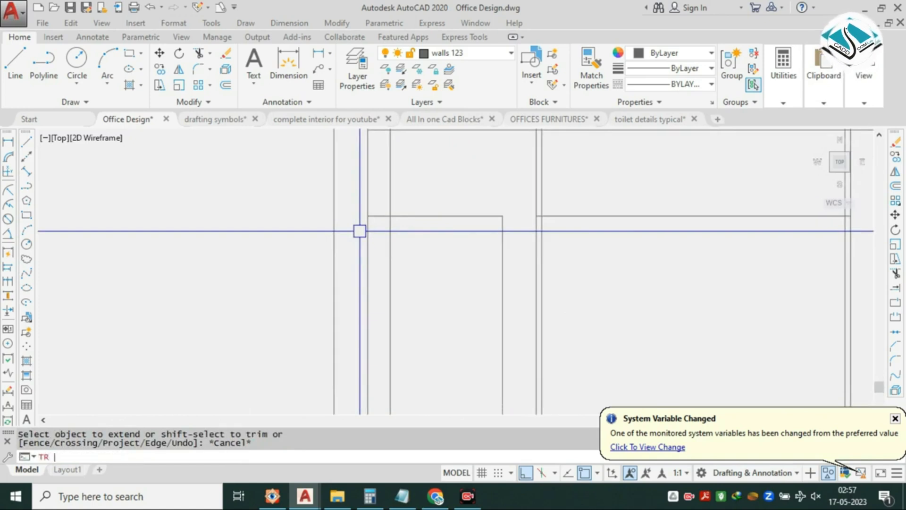
text(TR)
key(Return)
scroll(402, 189, up, 2)
click(383, 209)
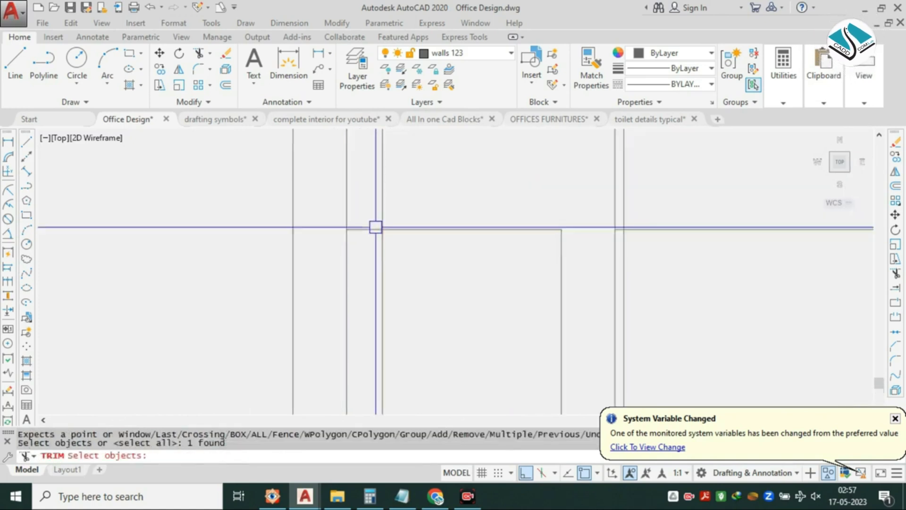
key(Escape)
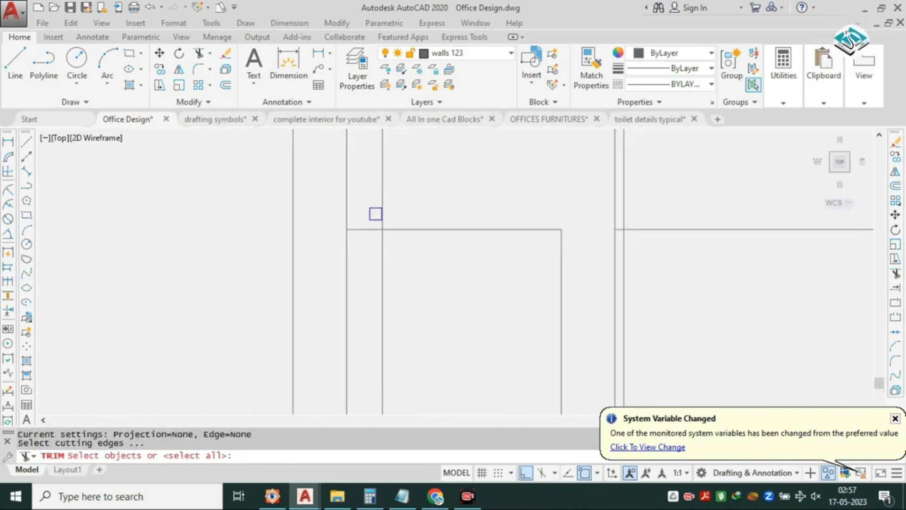
scroll(397, 198, down, 2)
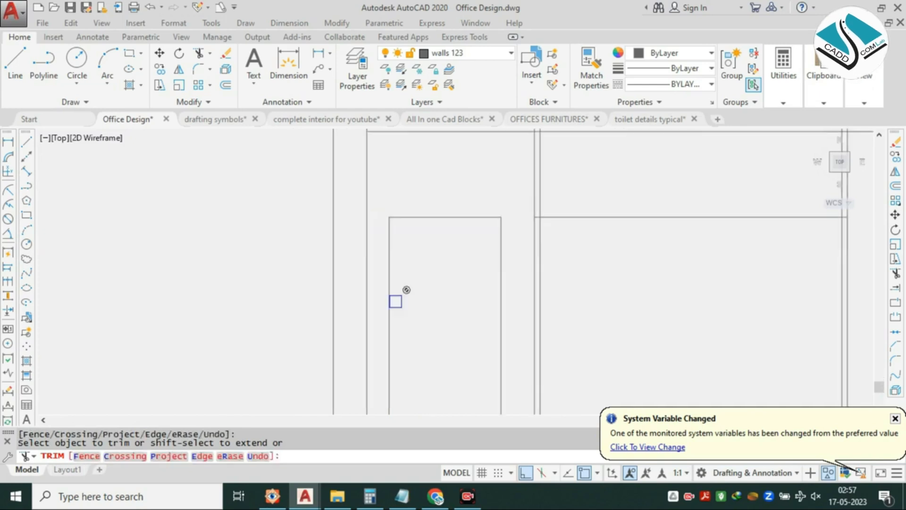
Trim the left window's sill-line stub beside the wall and its outer edge line below the sill.
click(394, 301)
scroll(394, 301, down, 3)
scroll(392, 363, up, 3)
scroll(389, 280, up, 2)
click(378, 342)
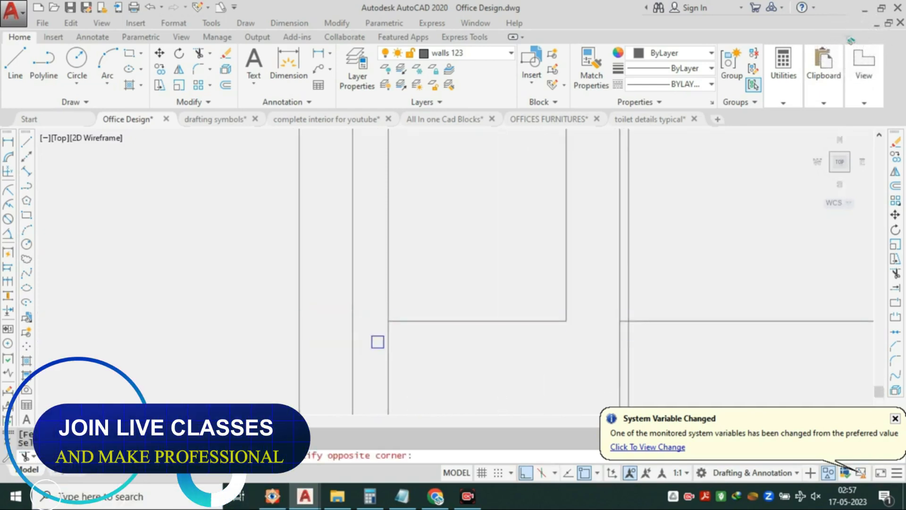
scroll(397, 332, down, 2)
middle_drag(412, 142, 388, 295)
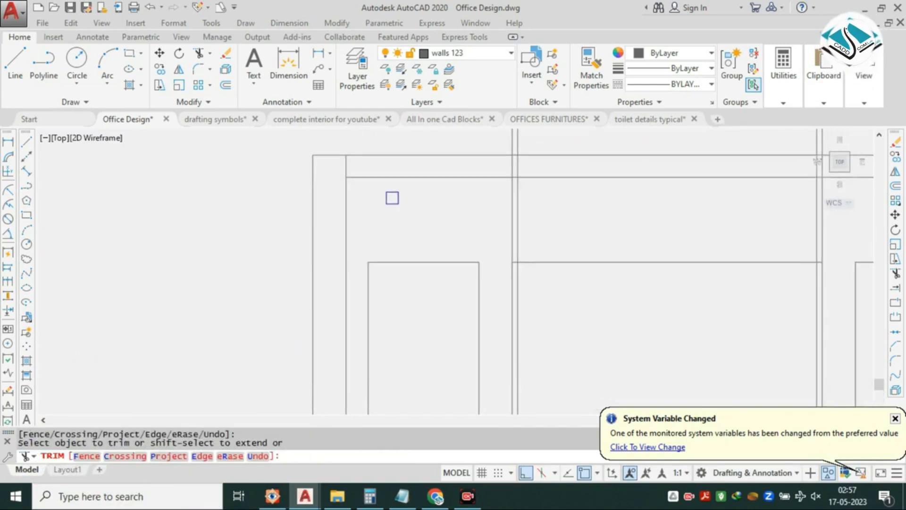
middle_drag(421, 171, 375, 236)
scroll(397, 233, down, 3)
key(Escape)
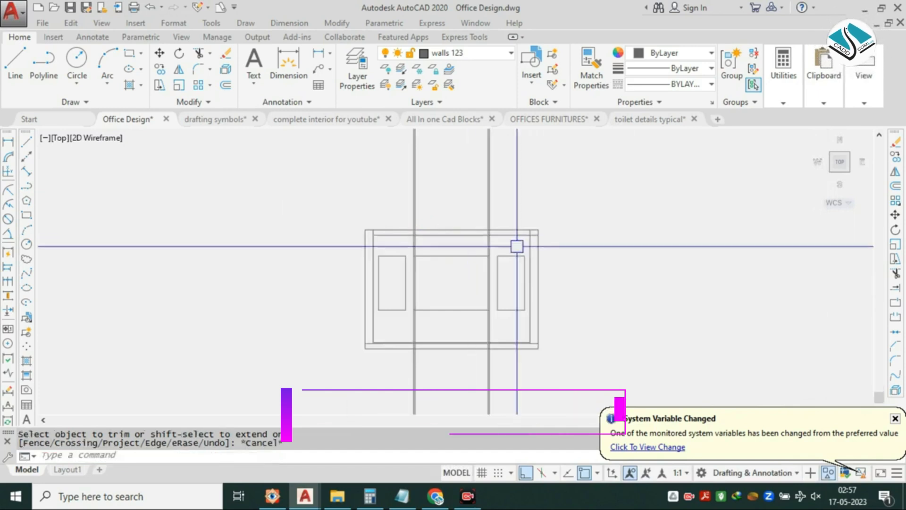
Draw a rectangle over the left window opening from its upper outer corner to the opposite sill corner.
scroll(530, 247, down, 2)
scroll(522, 267, up, 2)
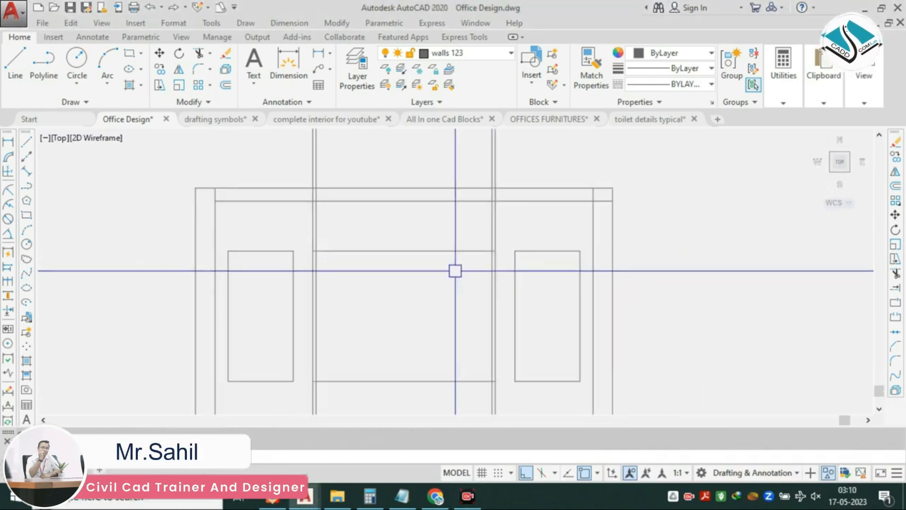
scroll(338, 231, up, 3)
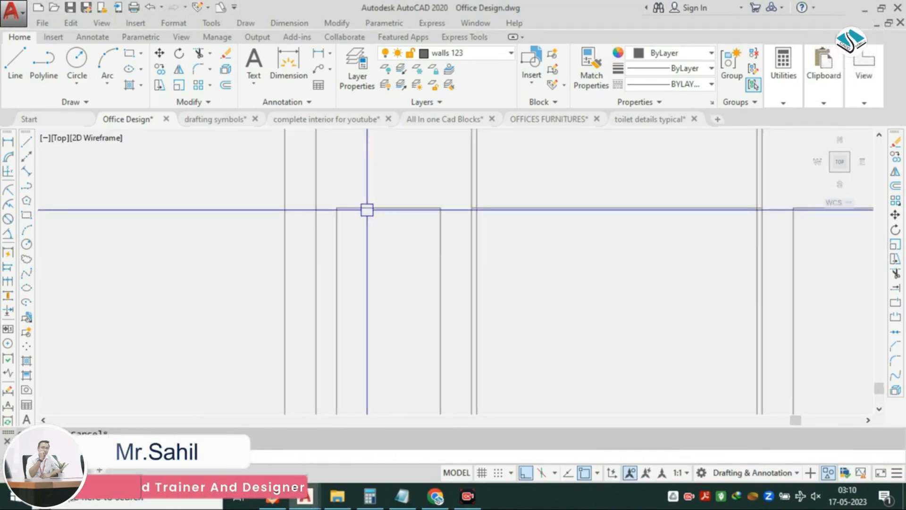
text(rec)
key(Return)
click(336, 207)
middle_drag(404, 354, 393, 275)
click(429, 338)
Move the office reference image beside the elevation, just left of its left wall.
scroll(413, 323, down, 2)
middle_drag(493, 305, 349, 302)
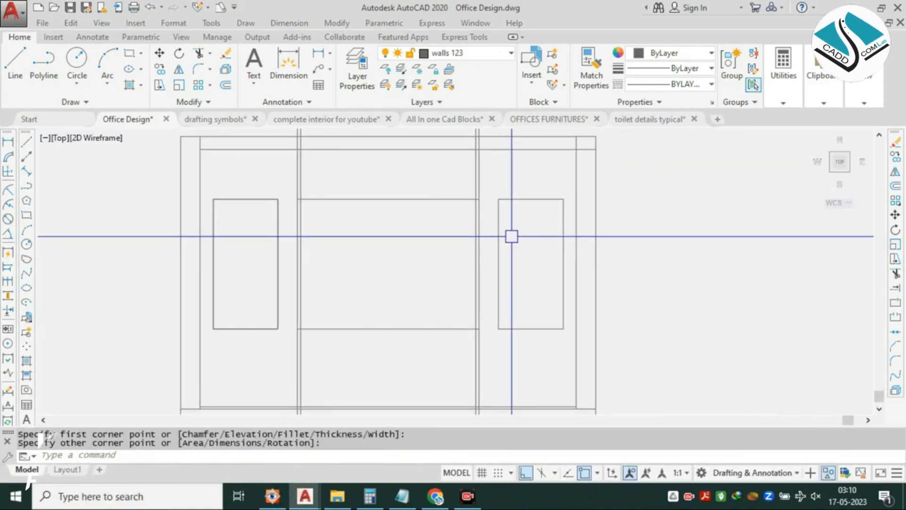
scroll(370, 224, down, 6)
middle_drag(274, 214, 525, 302)
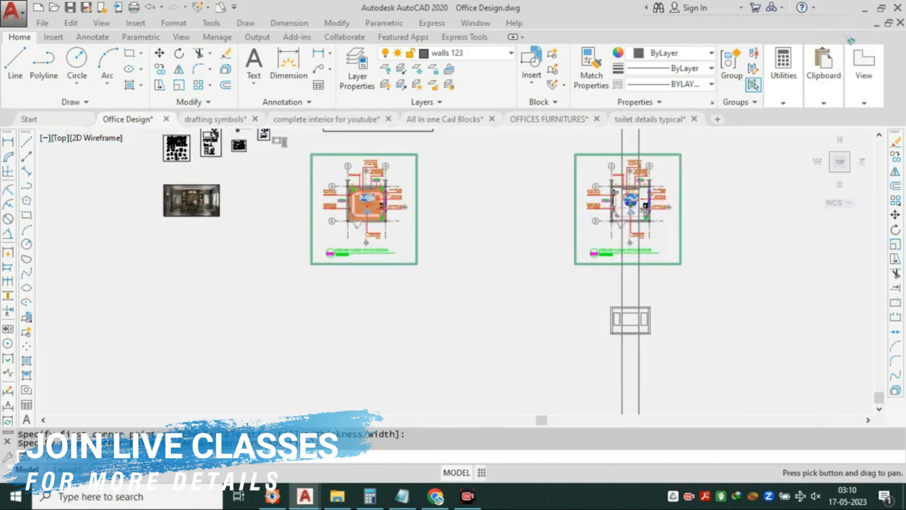
scroll(417, 267, down, 2)
scroll(309, 226, up, 4)
key(Escape)
click(312, 210)
click(222, 245)
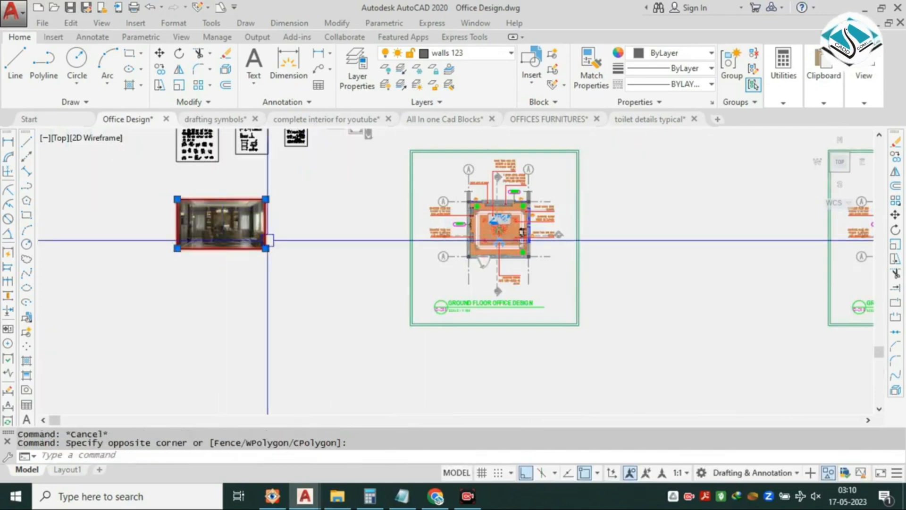
text(m)
key(Return)
click(219, 222)
middle_drag(688, 392, 409, 350)
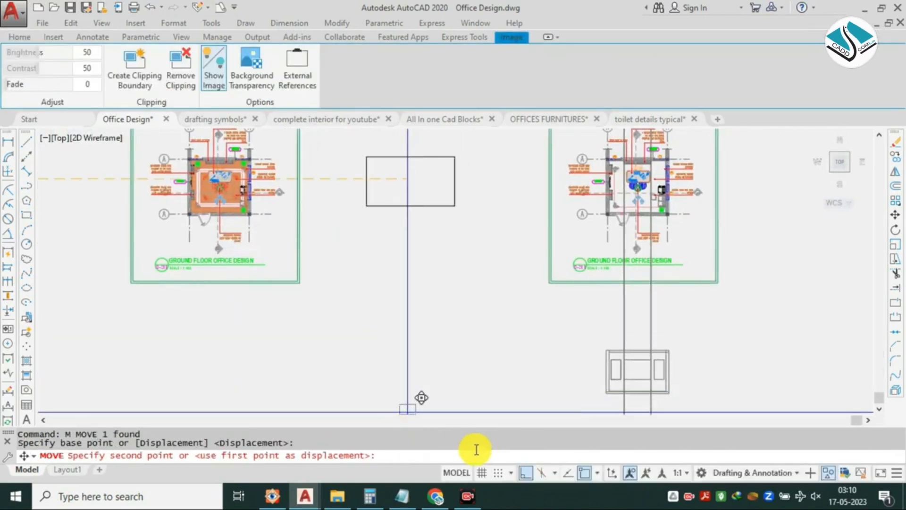
middle_drag(491, 347, 313, 302)
scroll(367, 318, up, 4)
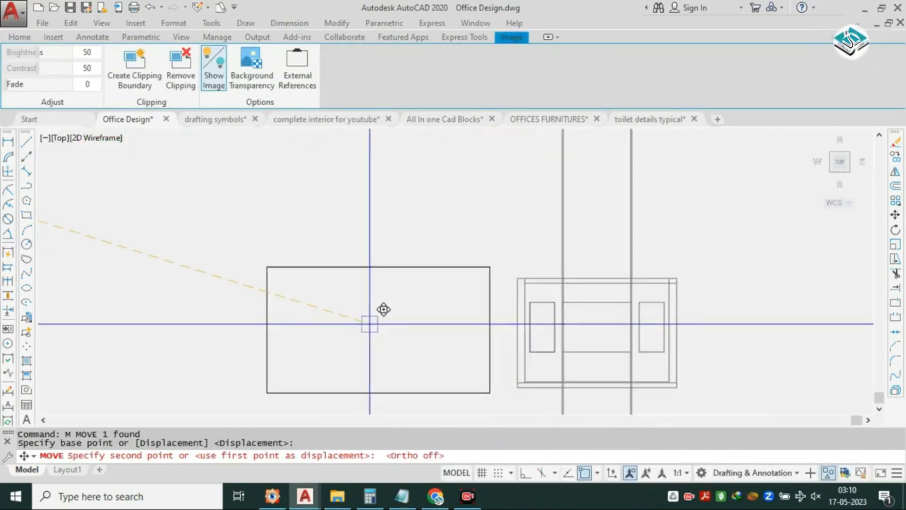
click(370, 324)
key(Escape)
Offset the left window rectangle 3" inward to form the outer frame.
scroll(425, 321, up, 2)
scroll(431, 313, up, 4)
scroll(410, 287, down, 2)
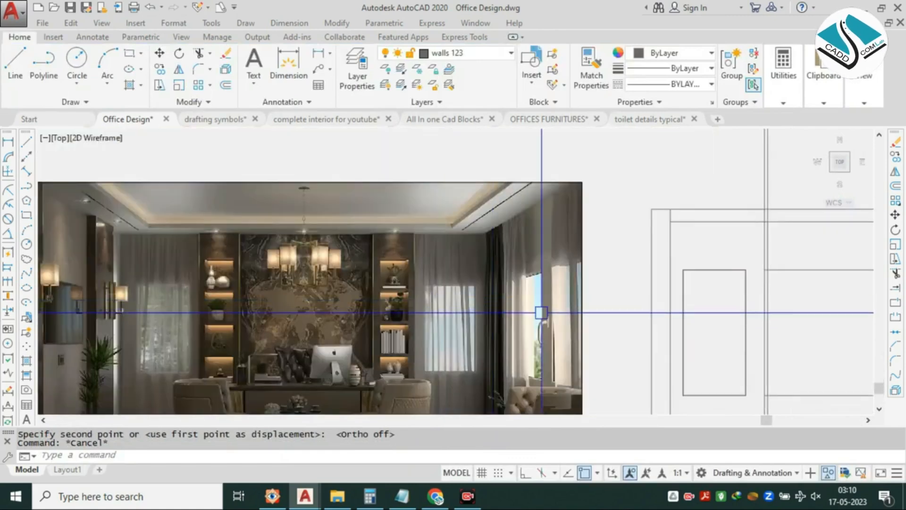
middle_drag(722, 301, 504, 265)
scroll(504, 266, up, 2)
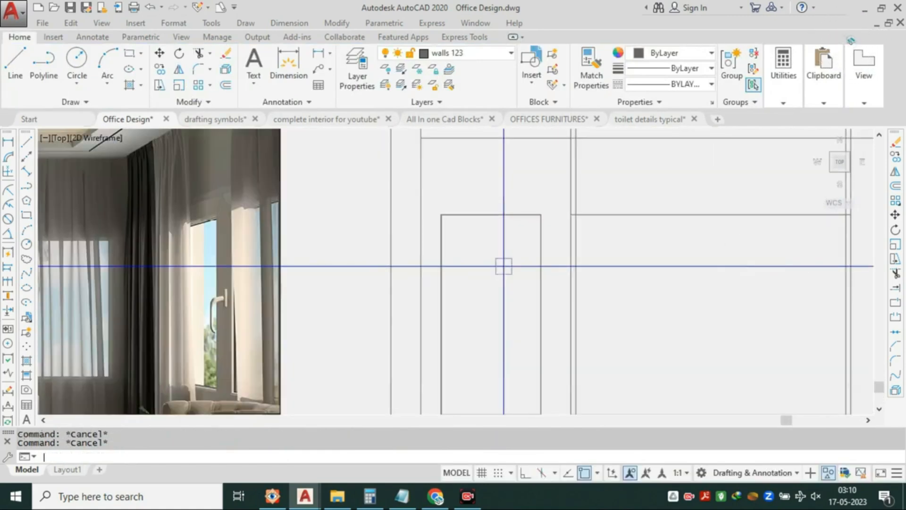
click(483, 217)
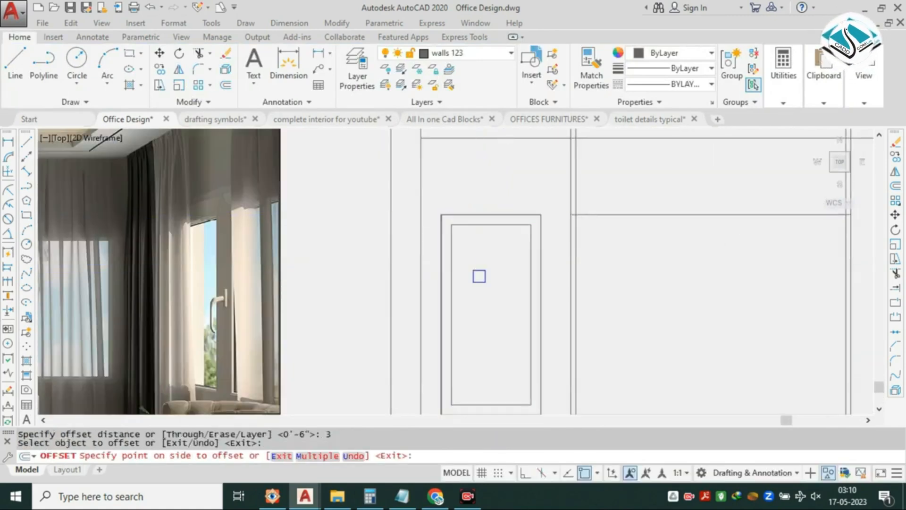
click(479, 285)
key(Escape)
Offset the left window's inner rectangle another 1.5" inward.
scroll(192, 212, up, 4)
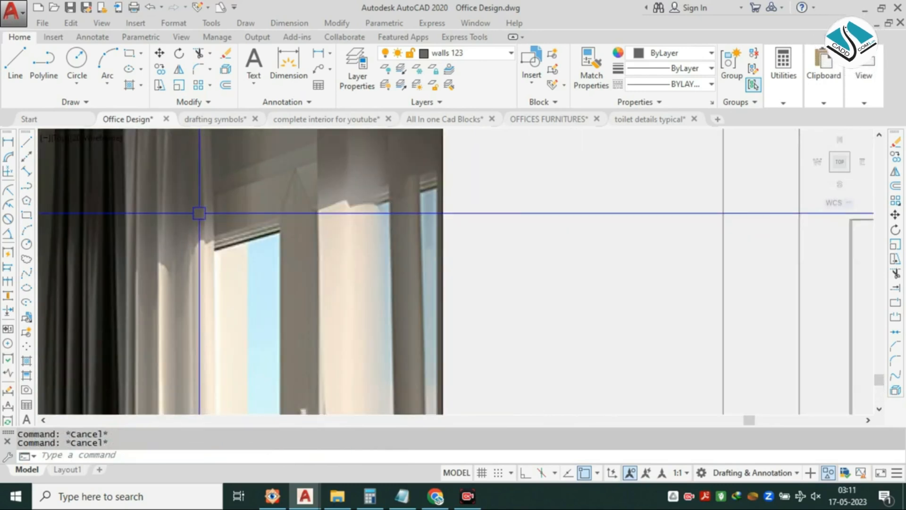
scroll(339, 216, down, 4)
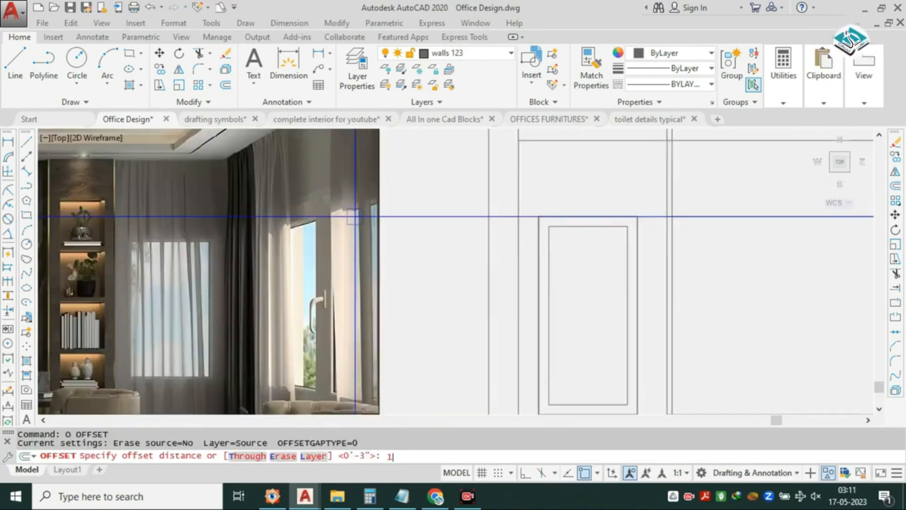
click(558, 226)
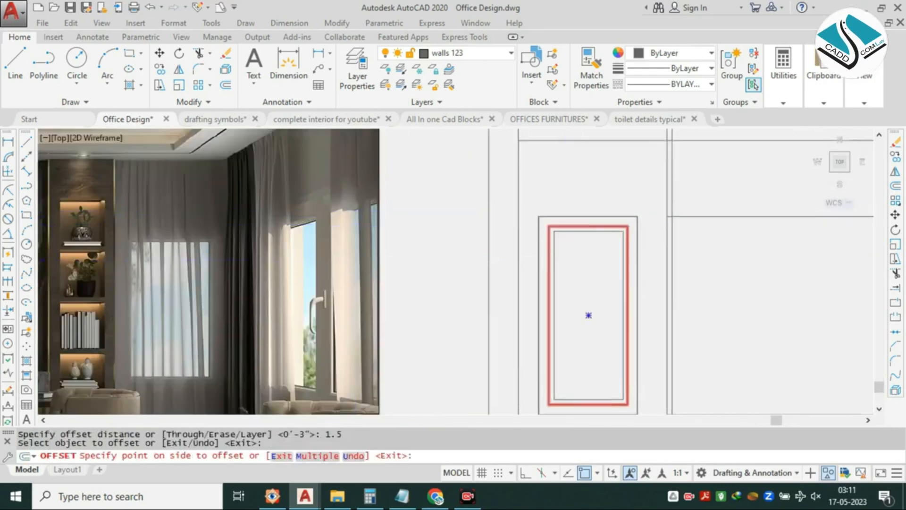
click(587, 313)
scroll(644, 242, down, 3)
scroll(502, 203, up, 3)
key(Escape)
Copy the left window's nested frame rectangles onto the right window opening, aligning their upper right corners.
drag(502, 203, 466, 270)
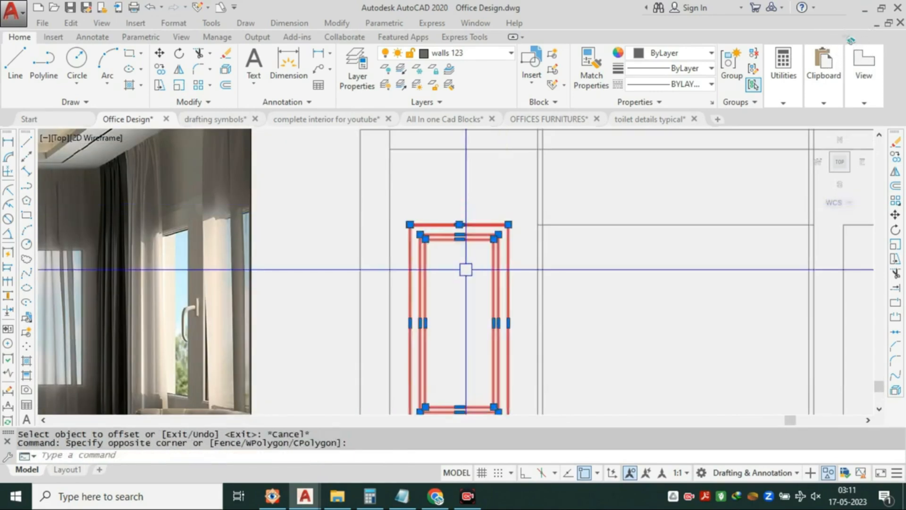
text(co)
key(Return)
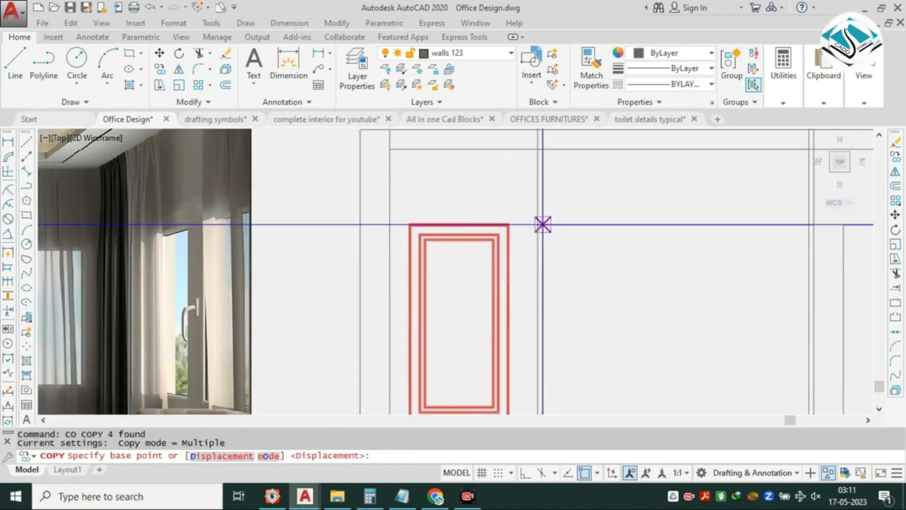
click(506, 222)
scroll(538, 223, down, 2)
middle_drag(658, 228, 416, 234)
scroll(550, 236, up, 4)
click(520, 222)
key(Escape)
Examine the reference image's back wall, comparing its windows, lit shelves, marble panel and desk with the elevation.
scroll(547, 221, down, 2)
scroll(486, 249, up, 5)
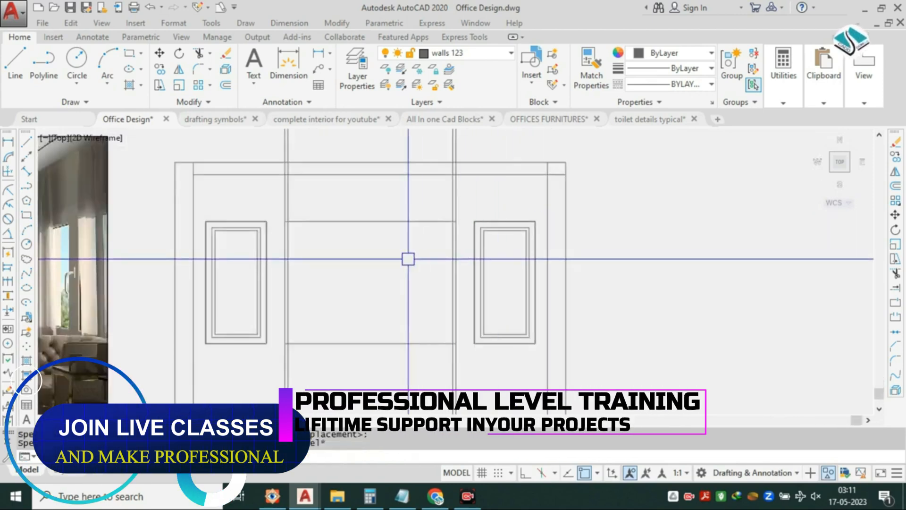
middle_drag(366, 271, 452, 275)
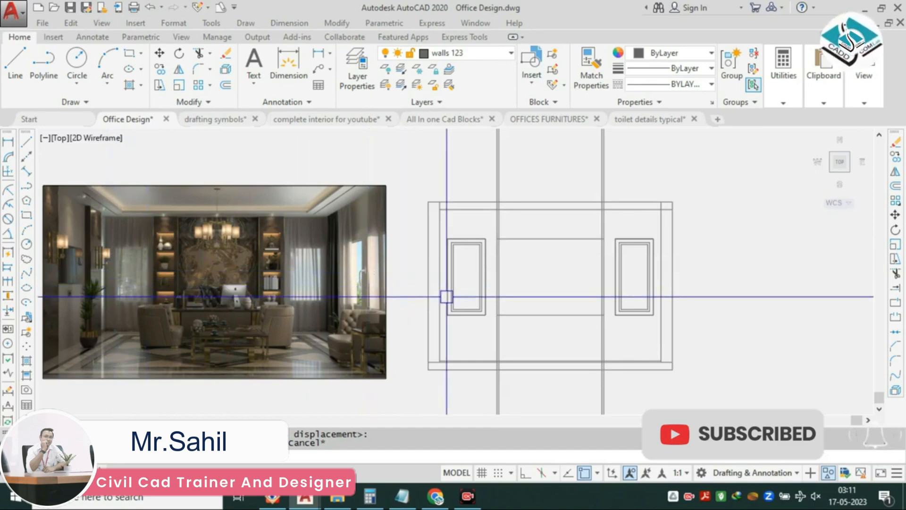
scroll(283, 279, up, 3)
scroll(248, 277, up, 2)
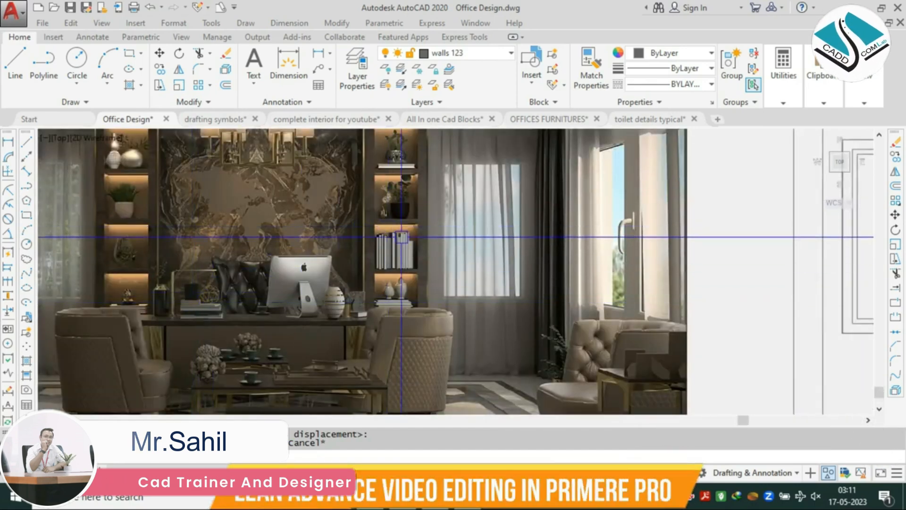
scroll(425, 330, up, 2)
scroll(523, 267, down, 5)
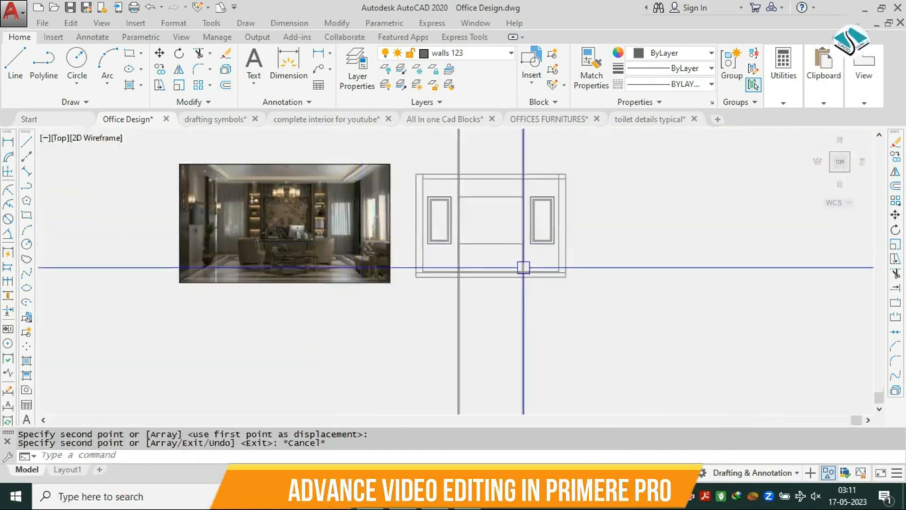
scroll(523, 267, up, 2)
scroll(472, 264, up, 1)
scroll(189, 240, up, 3)
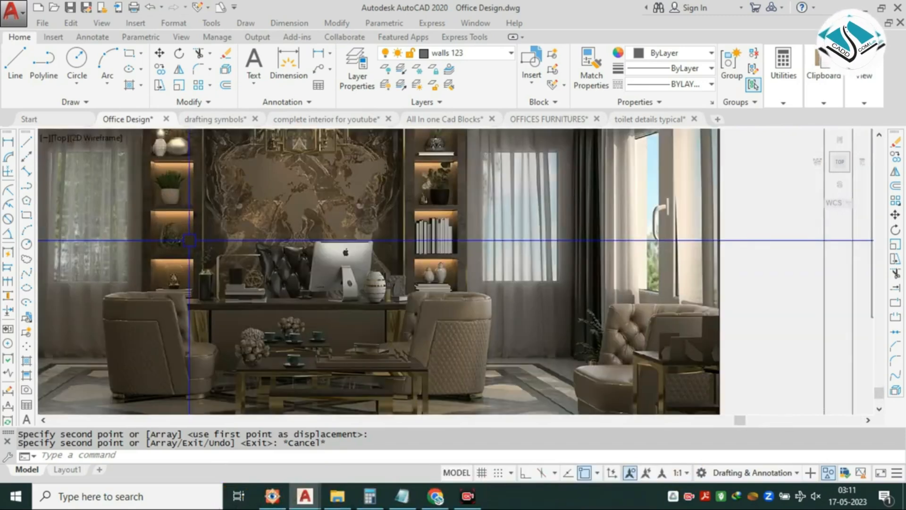
scroll(189, 240, up, 2)
scroll(265, 265, down, 2)
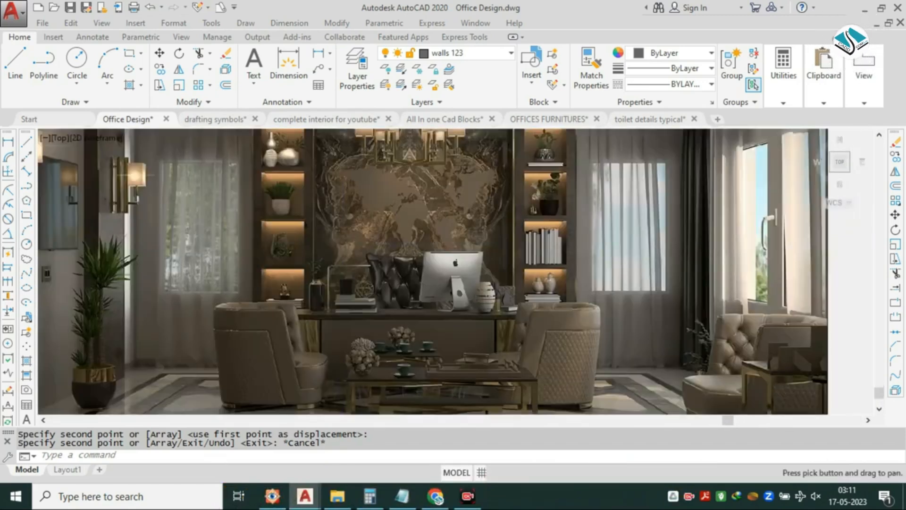
middle_drag(350, 231, 342, 255)
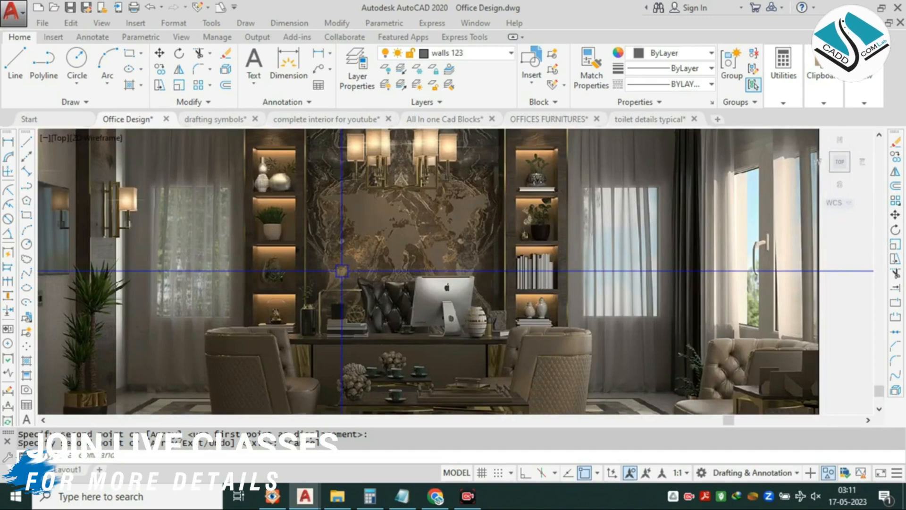
scroll(342, 271, down, 3)
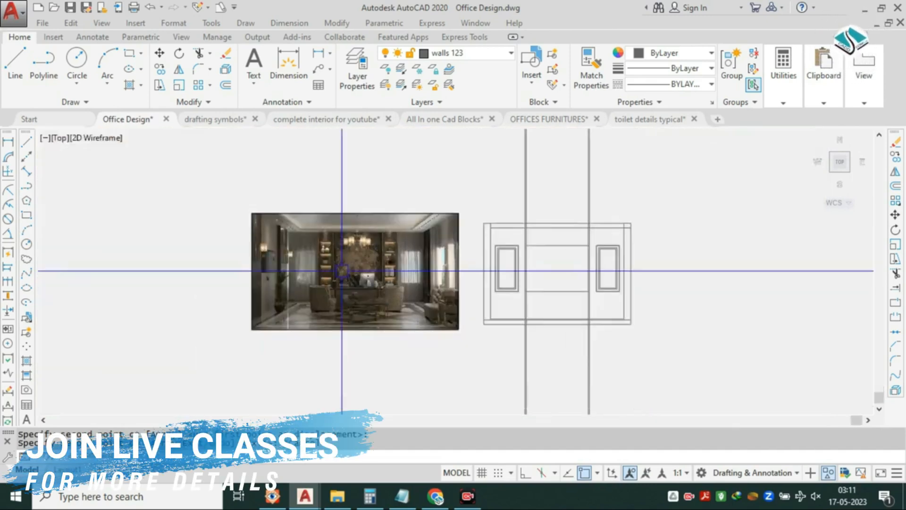
Offset the elevation's inner floor line 1' upward.
scroll(554, 301, up, 5)
middle_drag(559, 303, 512, 296)
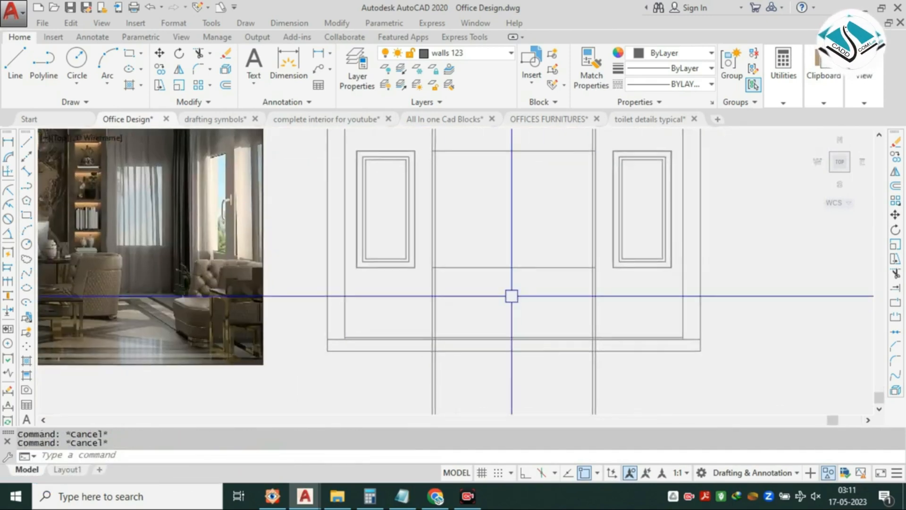
text(')
key(Return)
scroll(511, 296, up, 5)
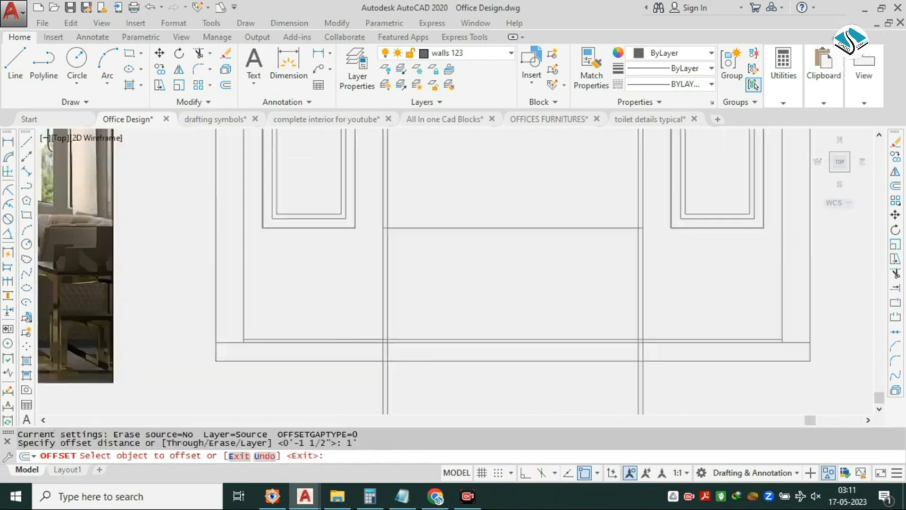
click(511, 338)
click(511, 338)
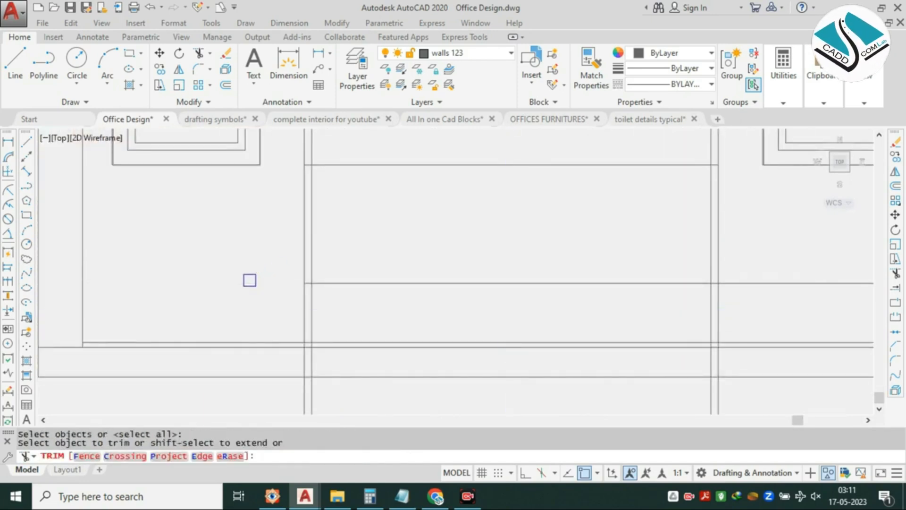
Trim the shelf edge lines between the 1' line and the floor, and the 1' line beyond the right shelf.
click(795, 298)
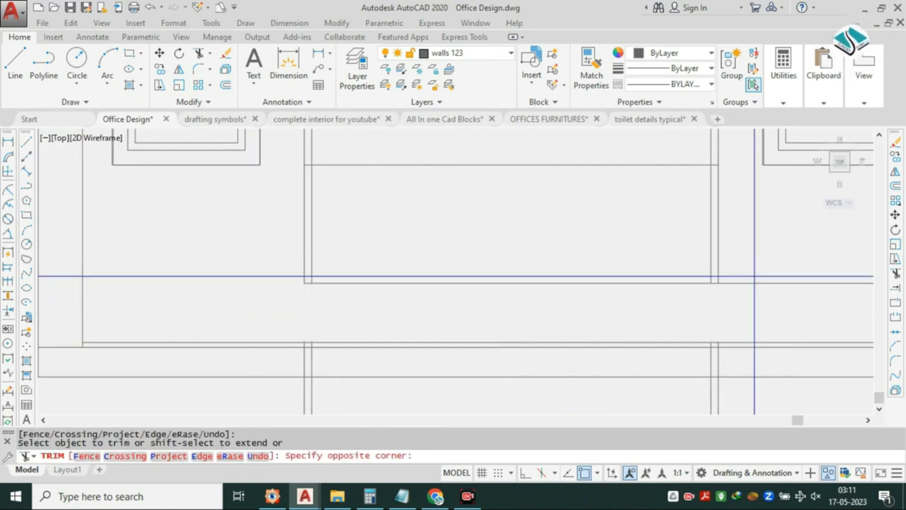
click(716, 303)
middle_drag(716, 323, 638, 193)
key(Escape)
Erase the leftover shelf edge lines below the floor slab.
click(692, 298)
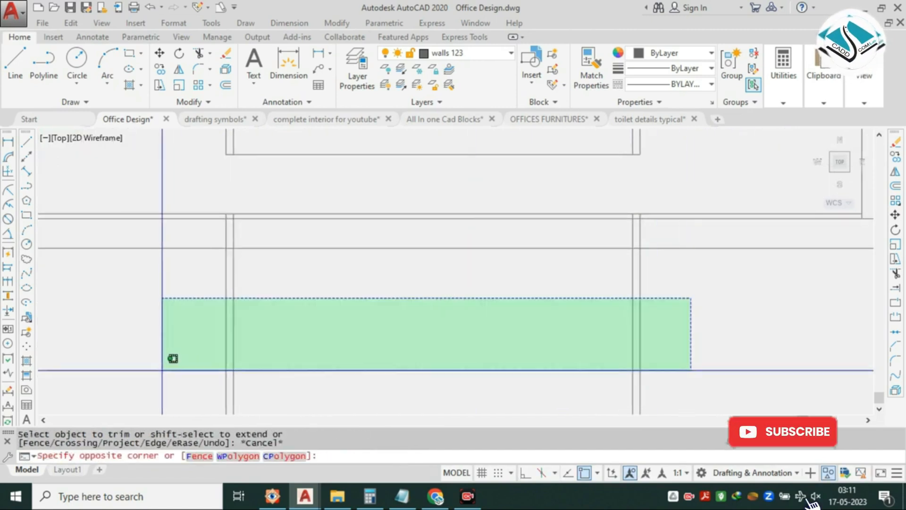
click(173, 359)
text(e)
key(Return)
scroll(489, 284, down, 2)
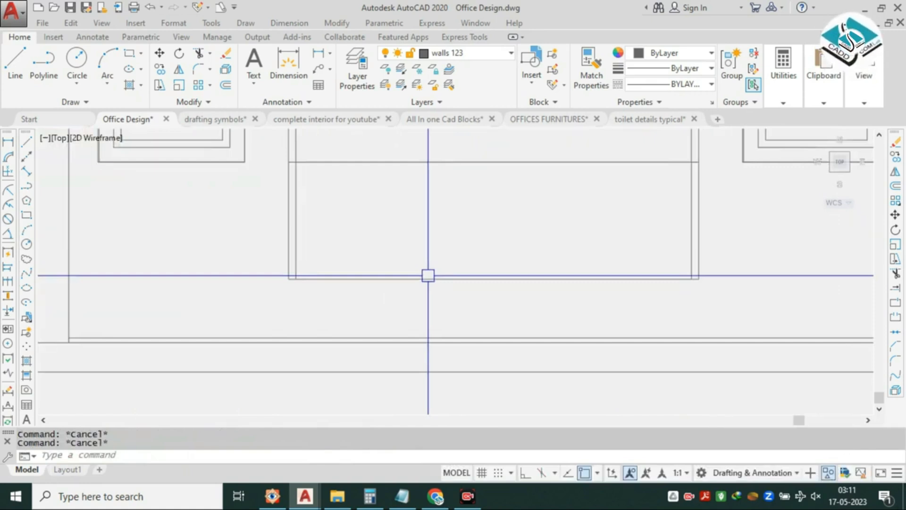
Erase the inner vertical edge lines and the two horizontal guide lines between the windows, keeping the central outline.
click(297, 236)
text(e)
key(Return)
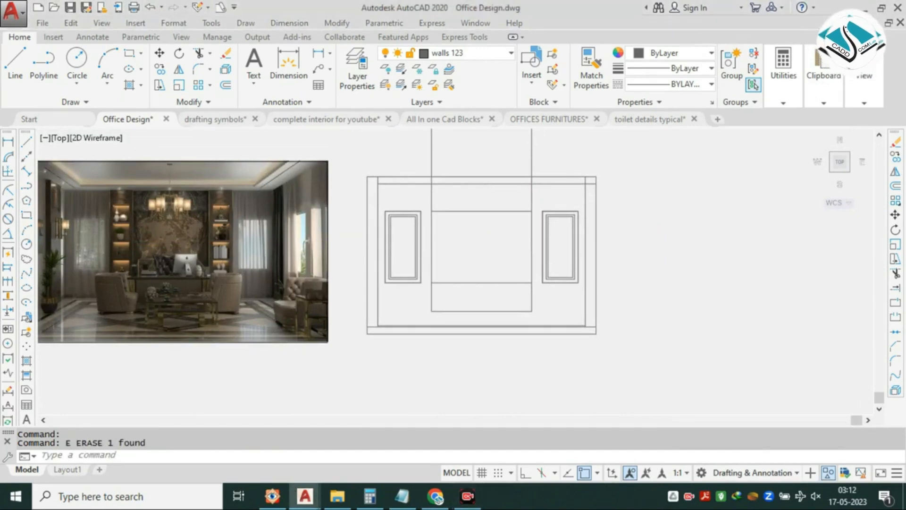
scroll(537, 212, up, 2)
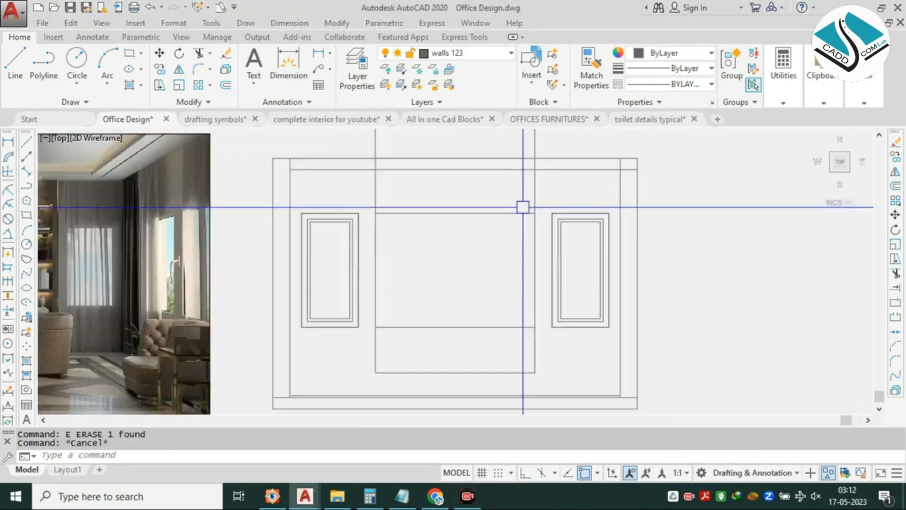
click(488, 200)
click(451, 324)
text(e)
key(Return)
scroll(434, 279, down, 4)
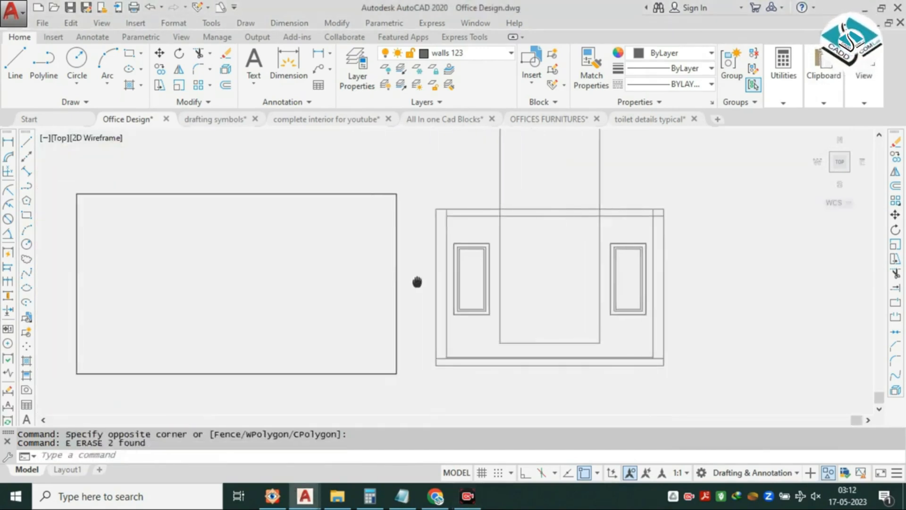
Offset both side edges of the central outline 1'6" inward to set the shelf unit widths.
scroll(221, 275, up, 2)
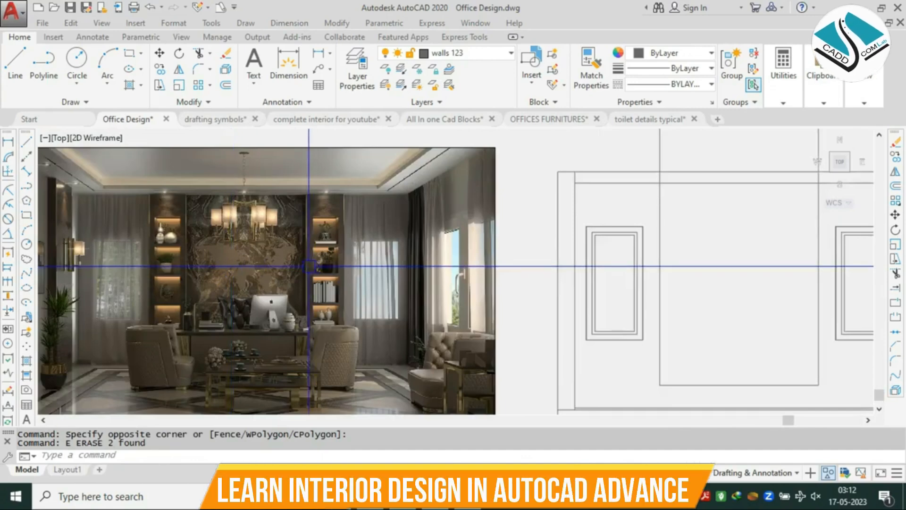
scroll(309, 266, up, 3)
scroll(203, 198, down, 4)
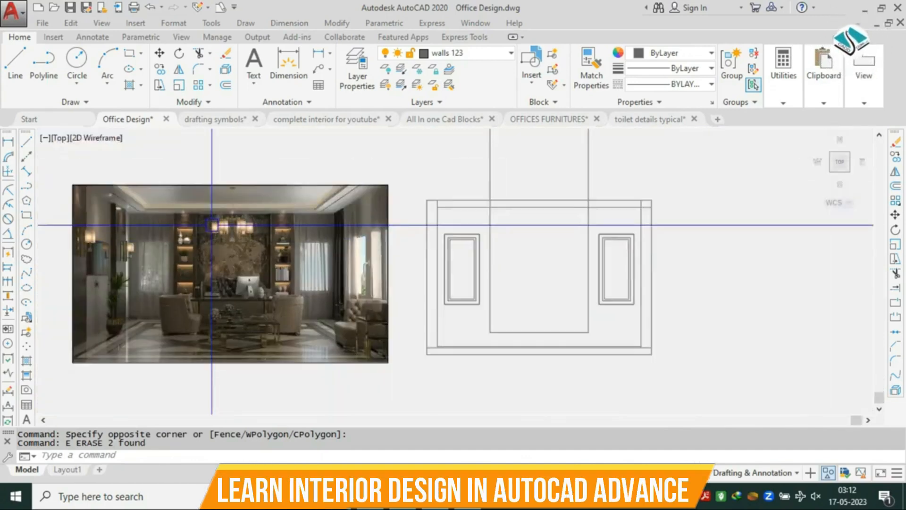
scroll(493, 247, up, 2)
key(Escape)
key(Escape)
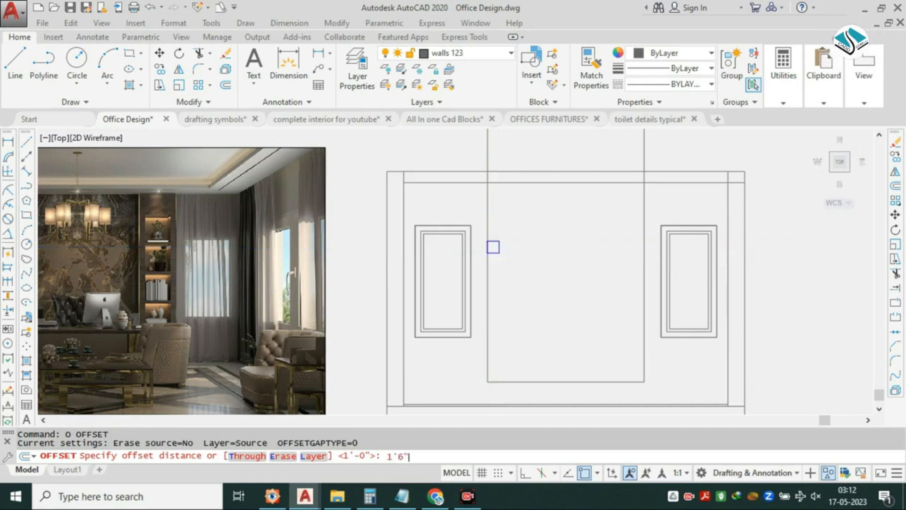
click(492, 266)
click(581, 272)
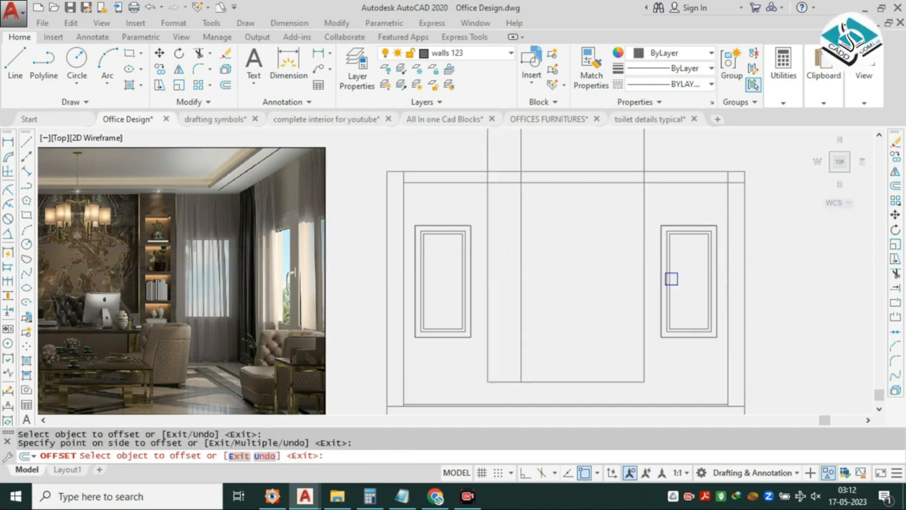
key(Escape)
Trim the four vertical shelf lines where they cross the ceiling slab.
scroll(483, 272, up, 3)
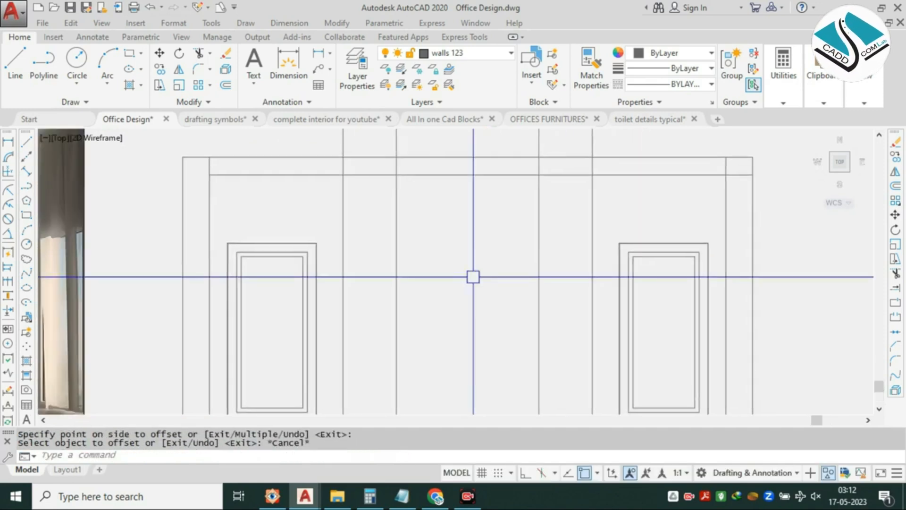
key(Return)
middle_drag(591, 175, 583, 214)
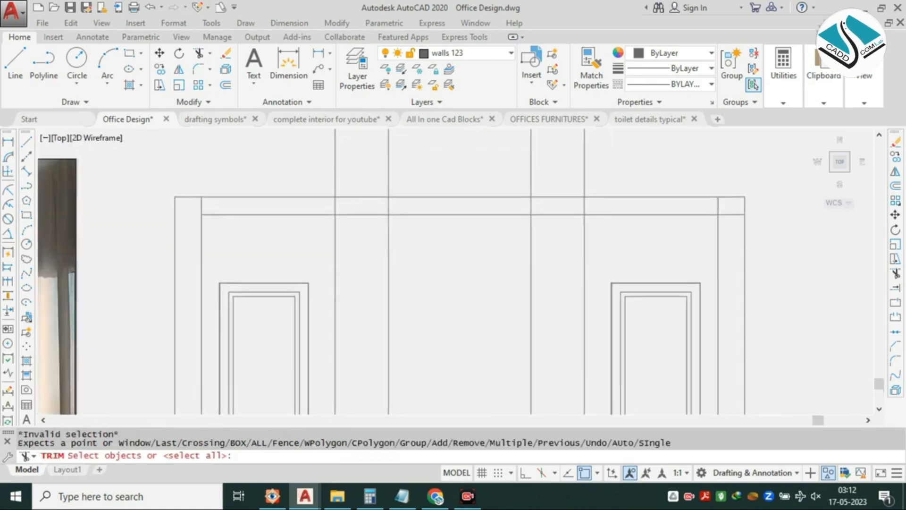
scroll(583, 214, up, 2)
click(600, 201)
click(166, 201)
scroll(368, 208, down, 2)
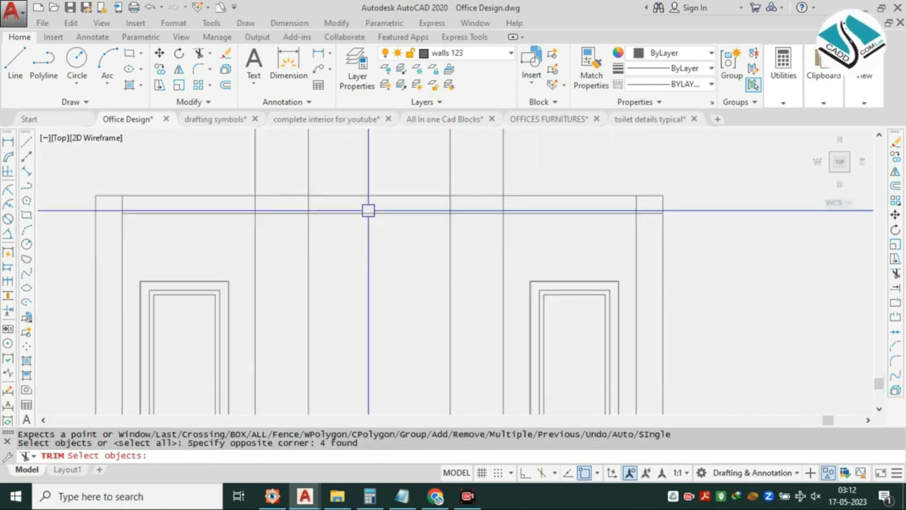
key(Escape)
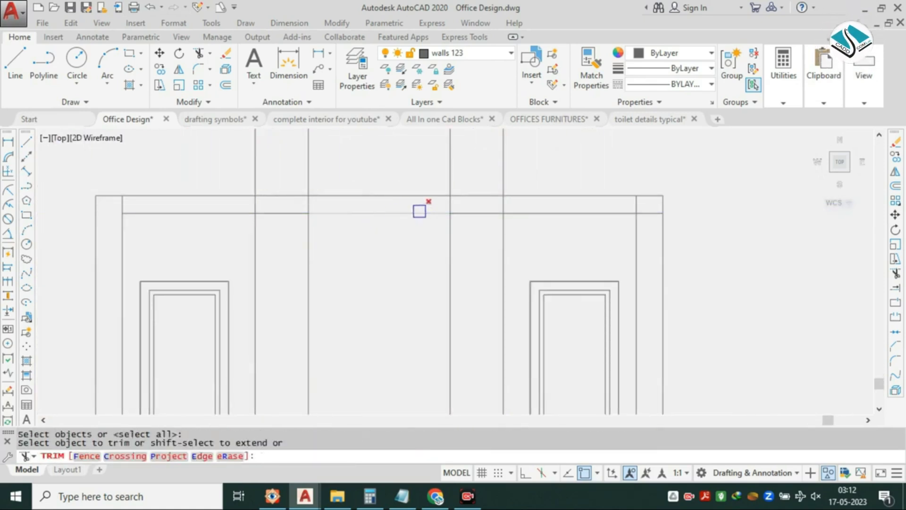
click(524, 203)
click(238, 200)
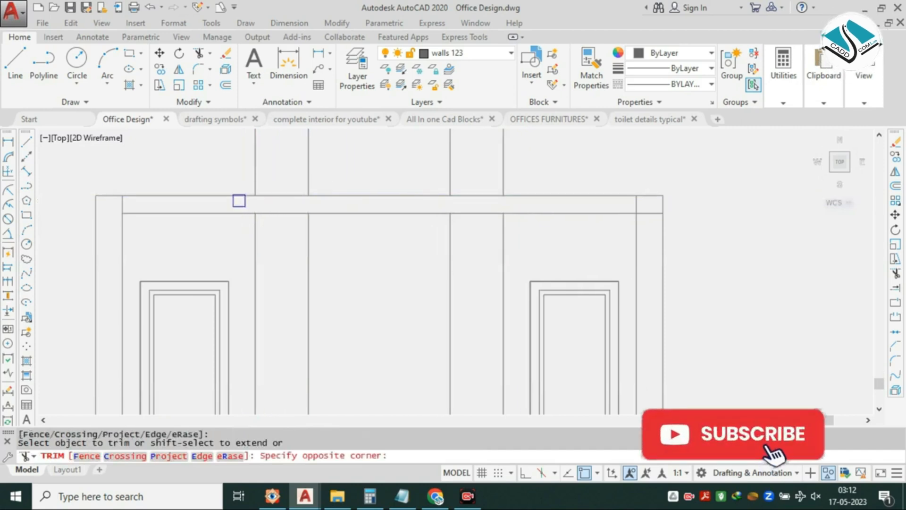
middle_drag(537, 168, 538, 208)
key(Escape)
Erase the four leftover vertical line pieces above the ceiling slab.
click(536, 178)
click(189, 208)
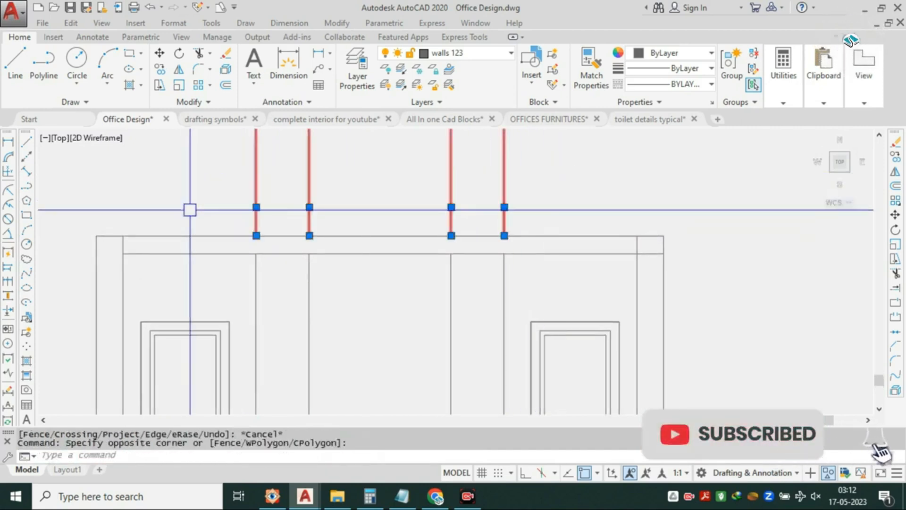
text(e)
key(Return)
scroll(457, 204, down, 4)
middle_drag(457, 215, 520, 196)
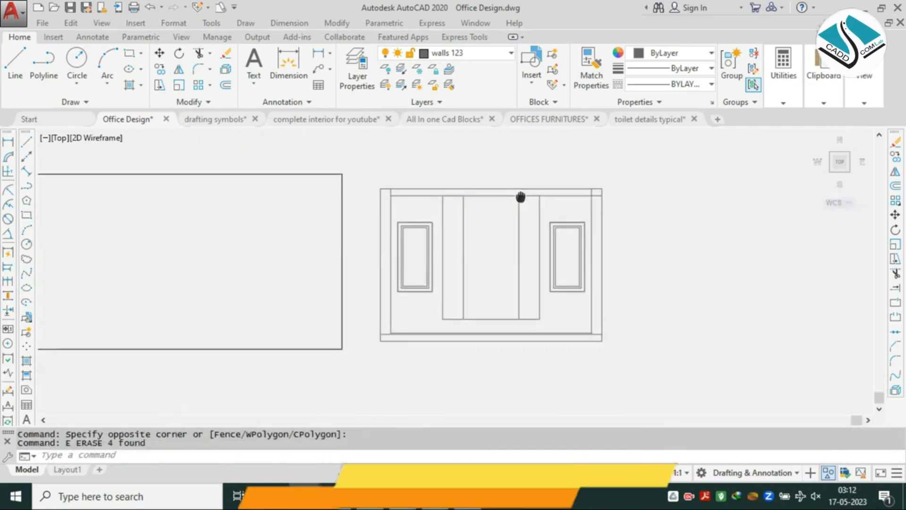
scroll(496, 319, up, 3)
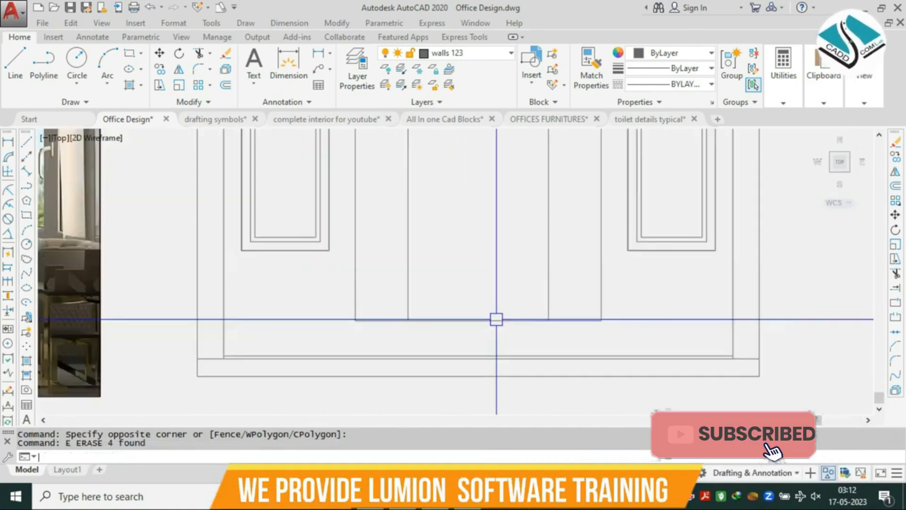
text(tr)
key(Return)
click(475, 318)
key(Escape)
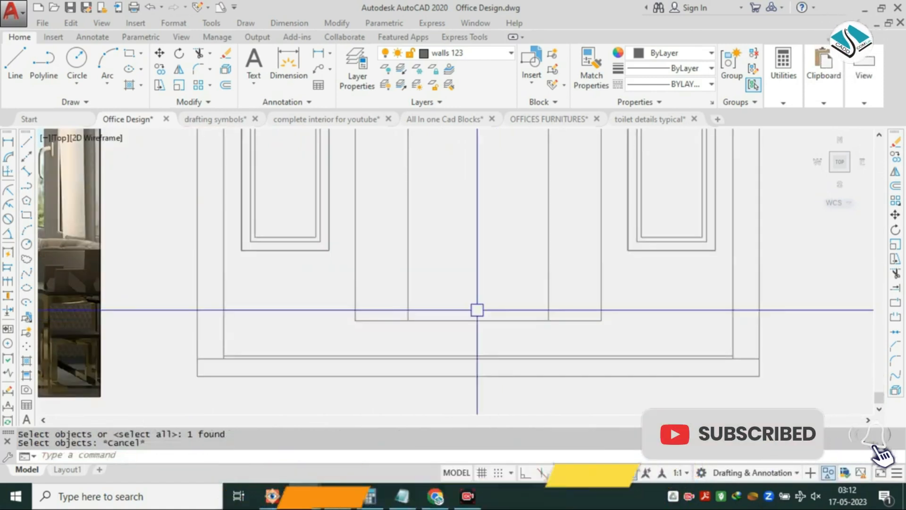
key(Escape)
text(tr)
key(Return)
click(472, 316)
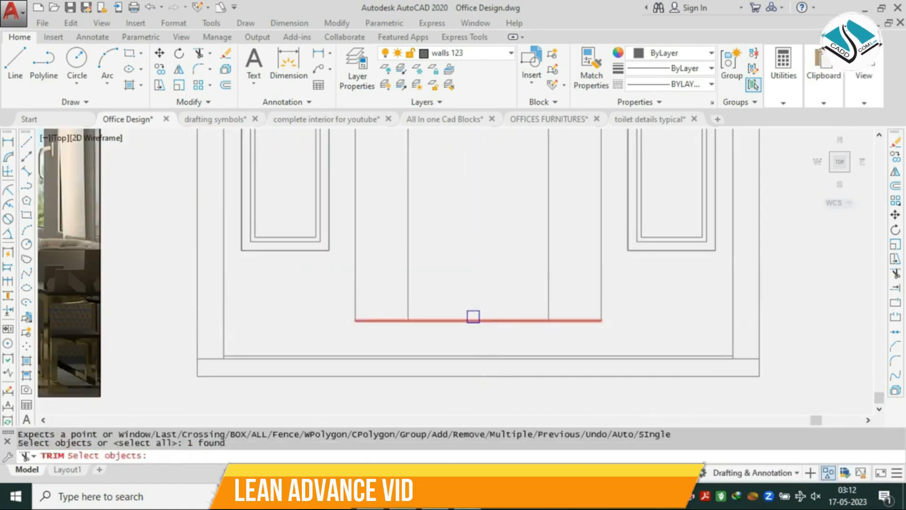
key(Escape)
text(tr)
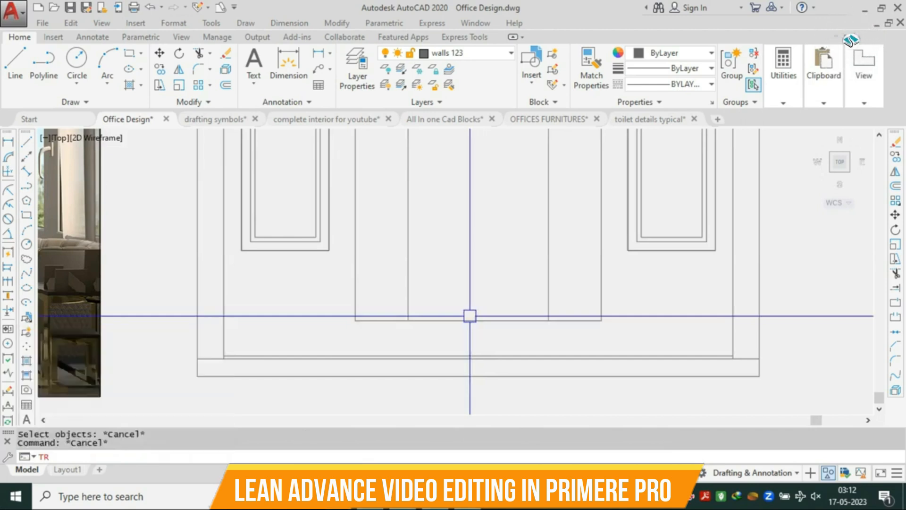
key(Return)
click(470, 316)
key(Escape)
key(Escape)
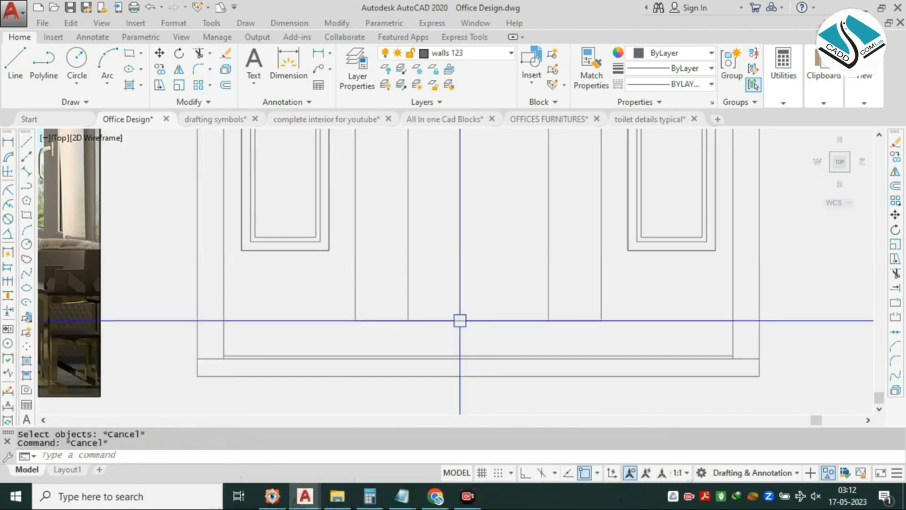
Trim the base line between the two shelf units.
text(tr)
key(Return)
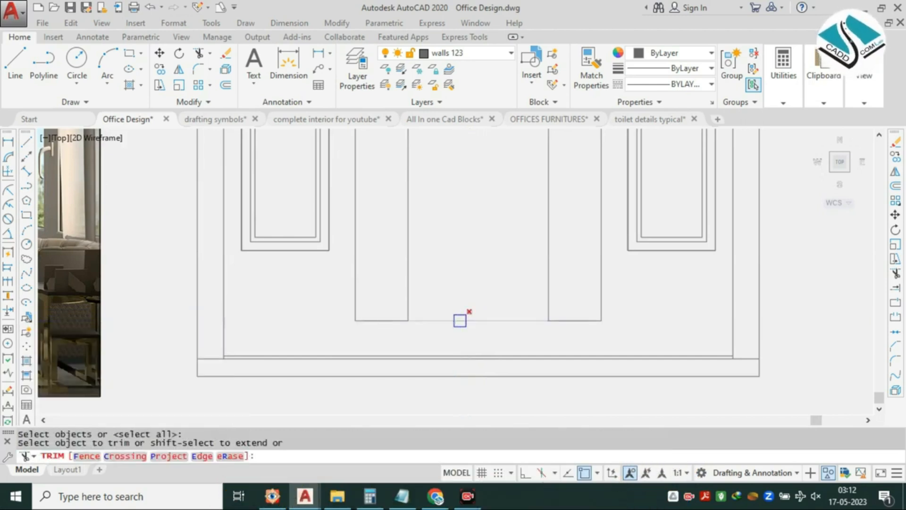
scroll(460, 321, down, 3)
key(Escape)
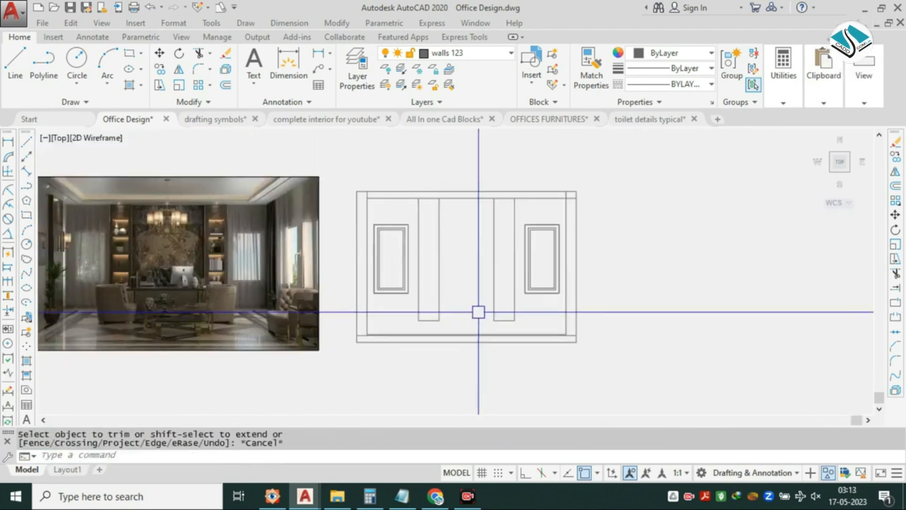
Draw a line joining the inner bottom corners of the two shelf units.
scroll(106, 263, up, 2)
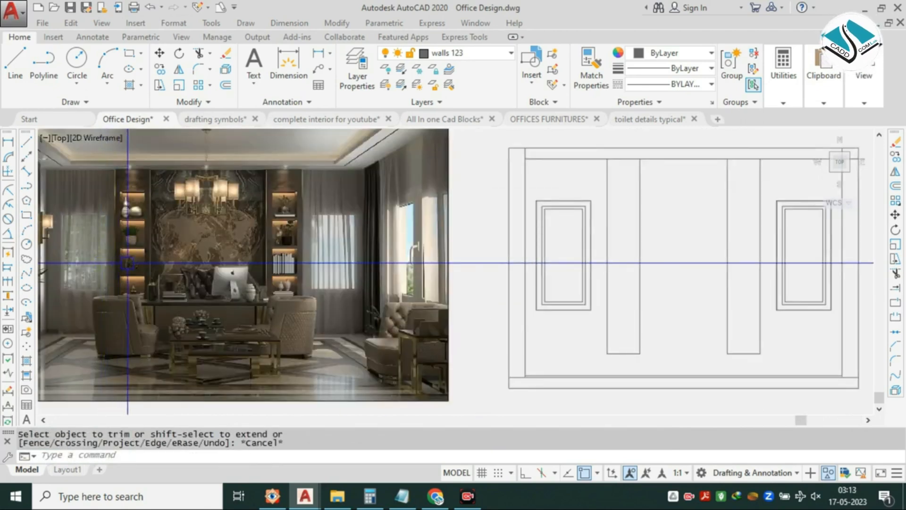
middle_drag(498, 311, 295, 287)
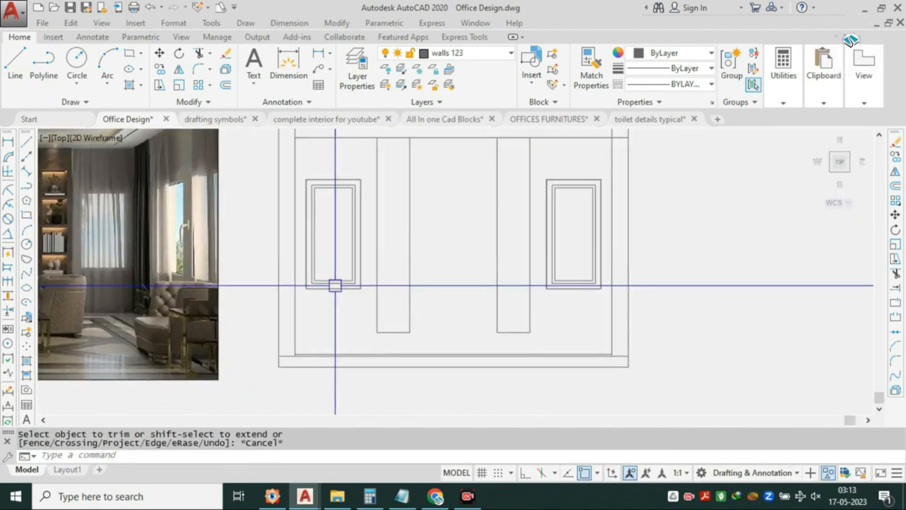
text(l)
key(Return)
scroll(388, 326, up, 2)
click(390, 327)
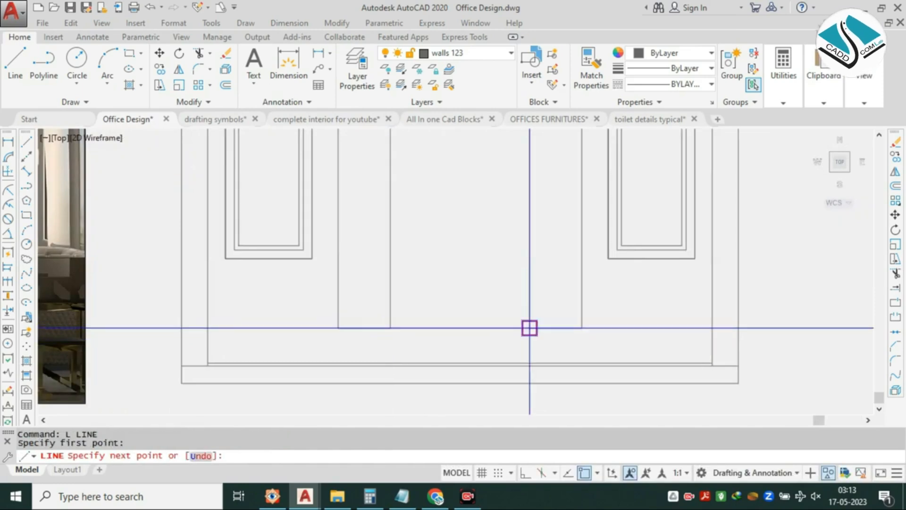
key(Escape)
scroll(465, 292, down, 4)
middle_drag(409, 261, 505, 280)
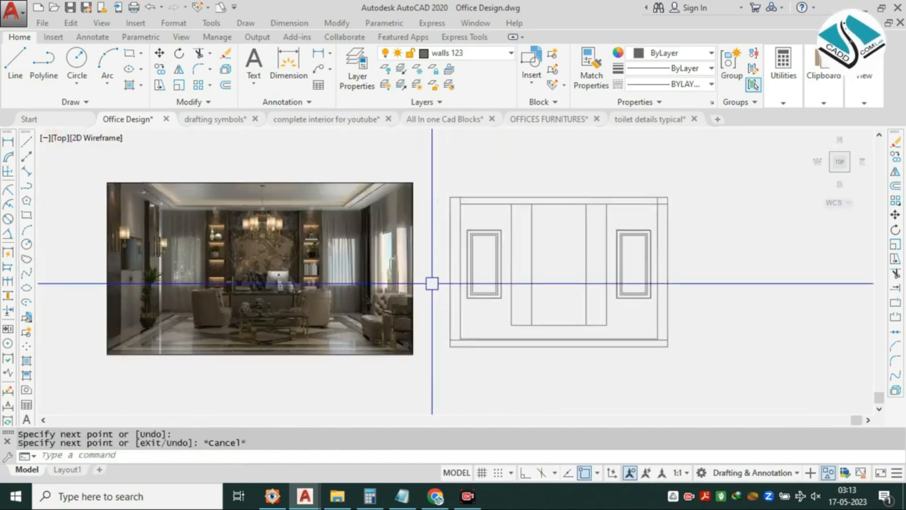
Offset both vertical edges of the left shelf unit 1.5" inward, following the gold trim in the reference image.
scroll(215, 215, up, 6)
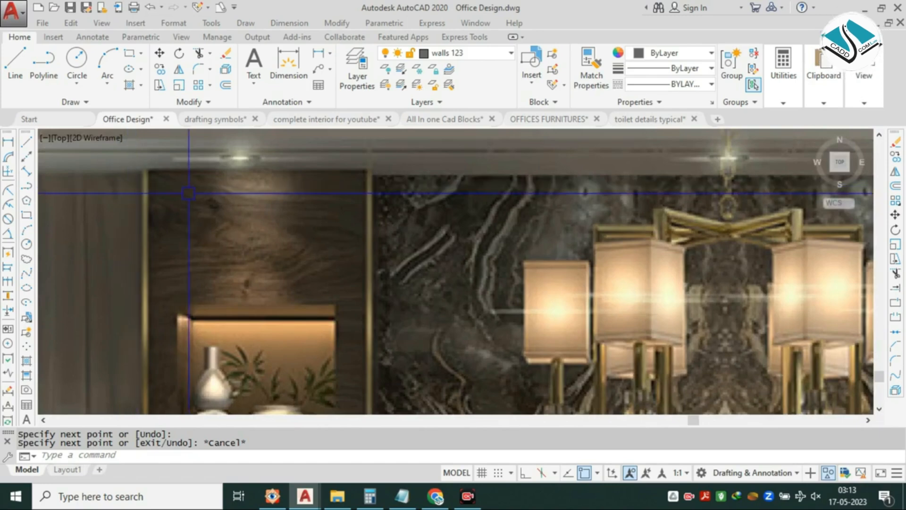
scroll(188, 194, down, 3)
scroll(554, 238, down, 6)
middle_drag(803, 256, 496, 255)
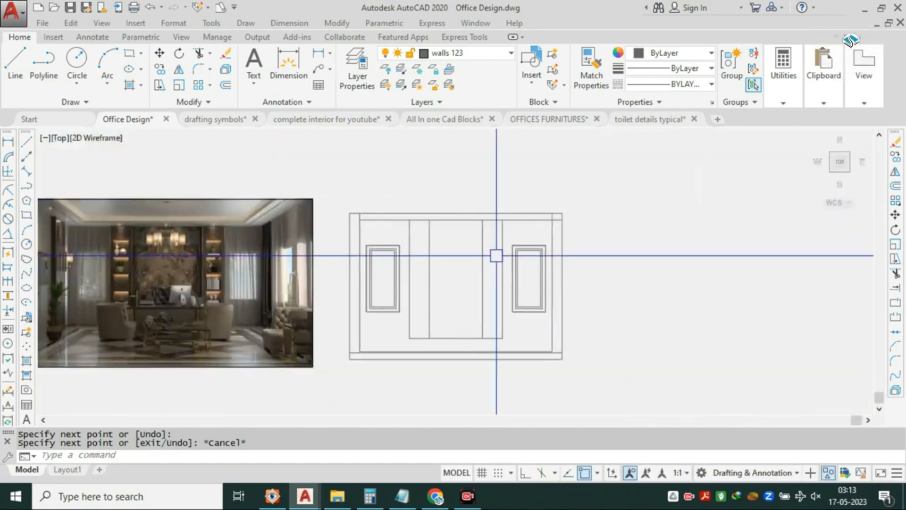
scroll(496, 255, up, 2)
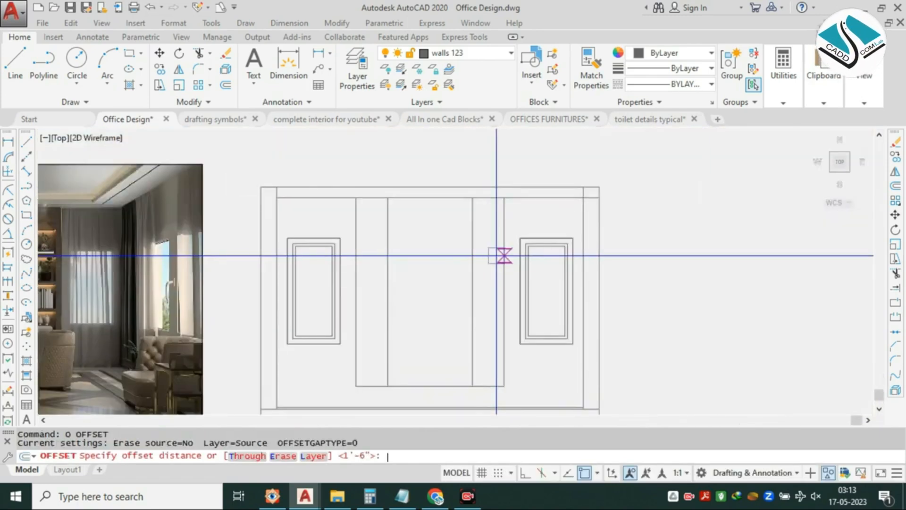
text(.5)
key(Return)
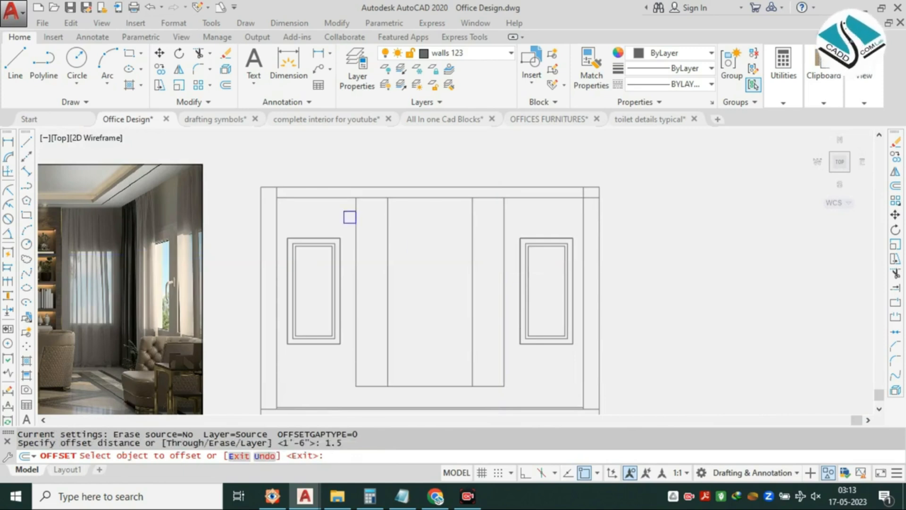
scroll(350, 217, up, 2)
click(357, 224)
scroll(401, 225, up, 2)
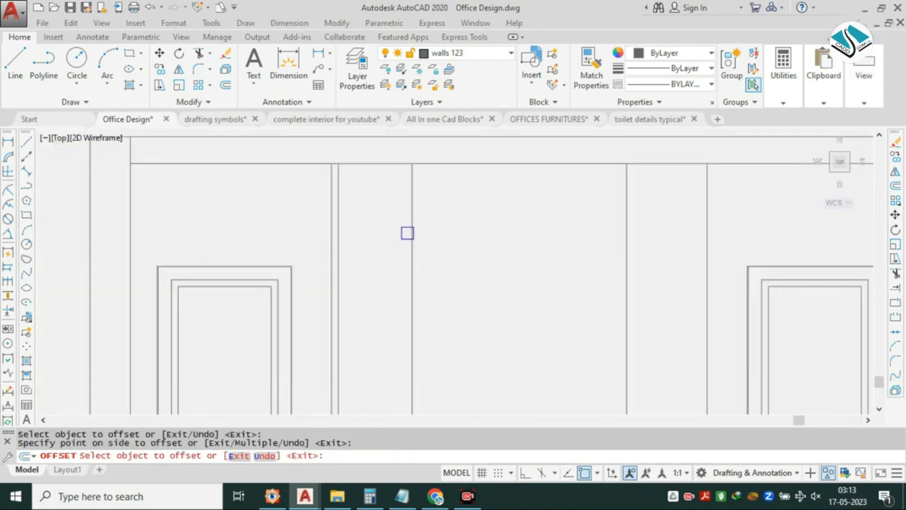
click(410, 237)
click(379, 234)
Offset both vertical edges of the right shelf unit 1.5" inward.
middle_drag(379, 234, 188, 237)
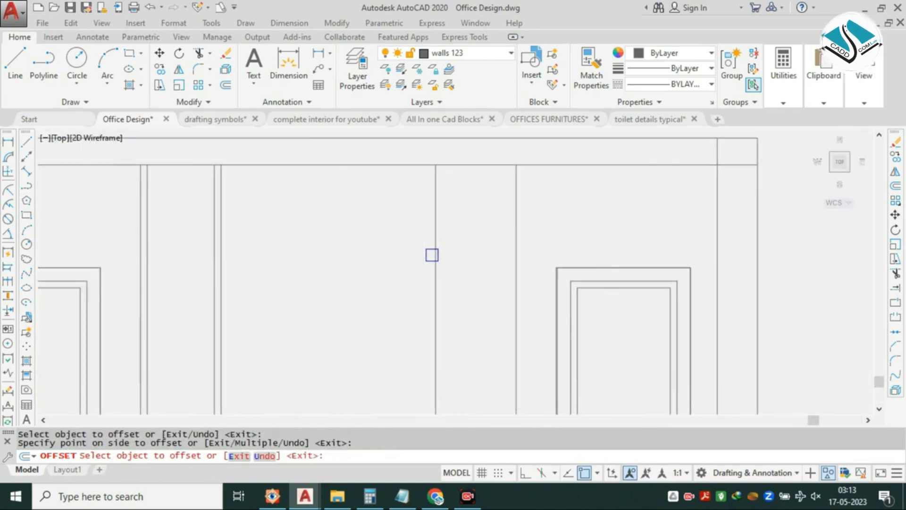
click(435, 254)
click(497, 257)
scroll(520, 263, down, 5)
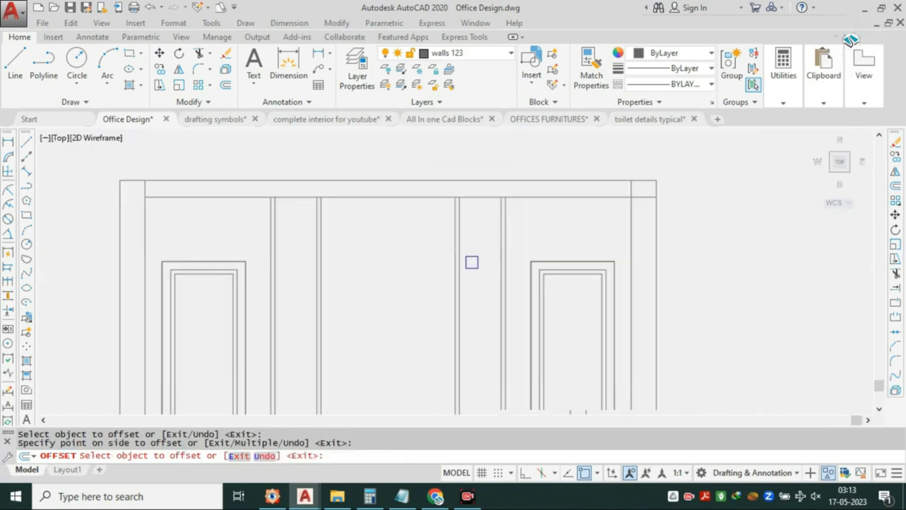
key(Escape)
scroll(481, 267, down, 2)
scroll(152, 217, up, 4)
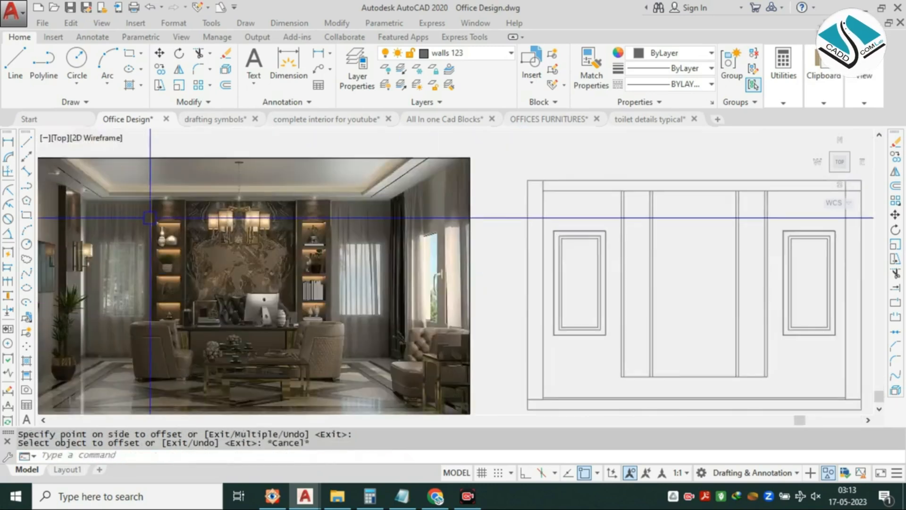
Offset the ceiling line above the shelf units 1' downward, following the reference image.
scroll(194, 209, up, 4)
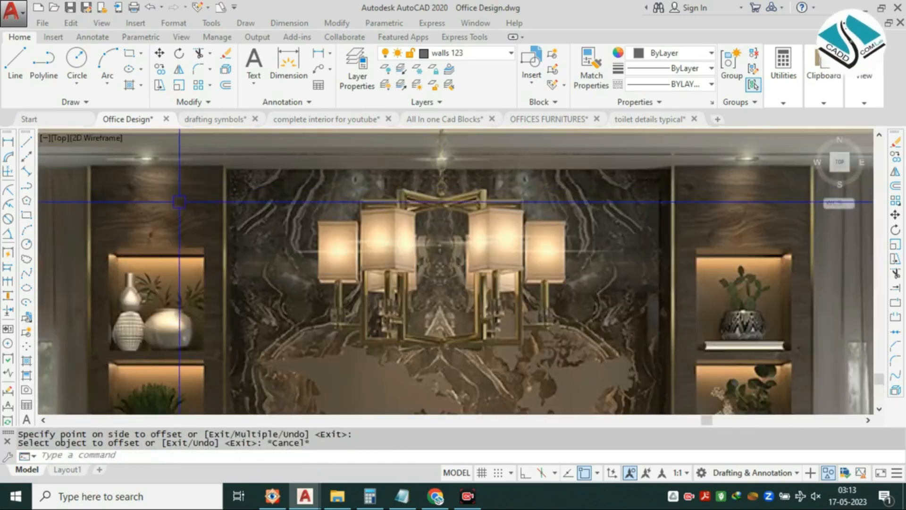
scroll(181, 202, down, 6)
middle_drag(617, 237, 449, 247)
scroll(534, 210, up, 2)
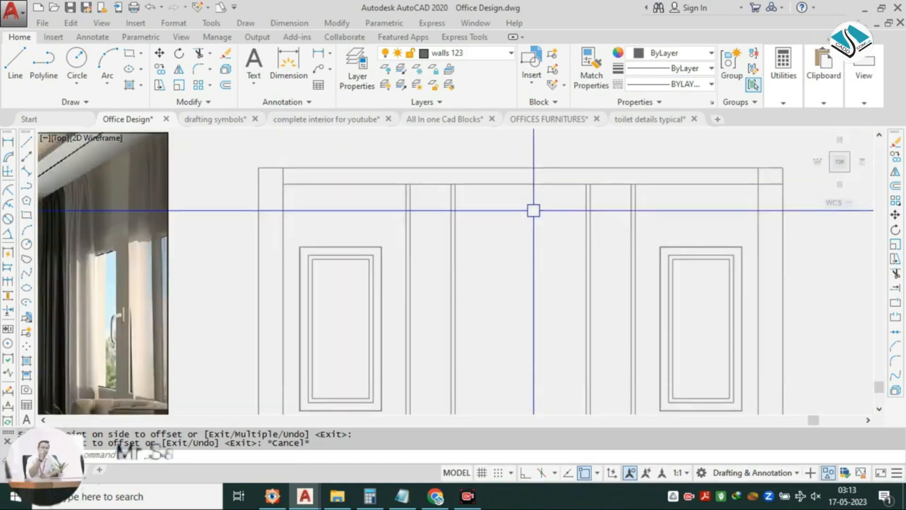
text(o)
key(Return)
text(1')
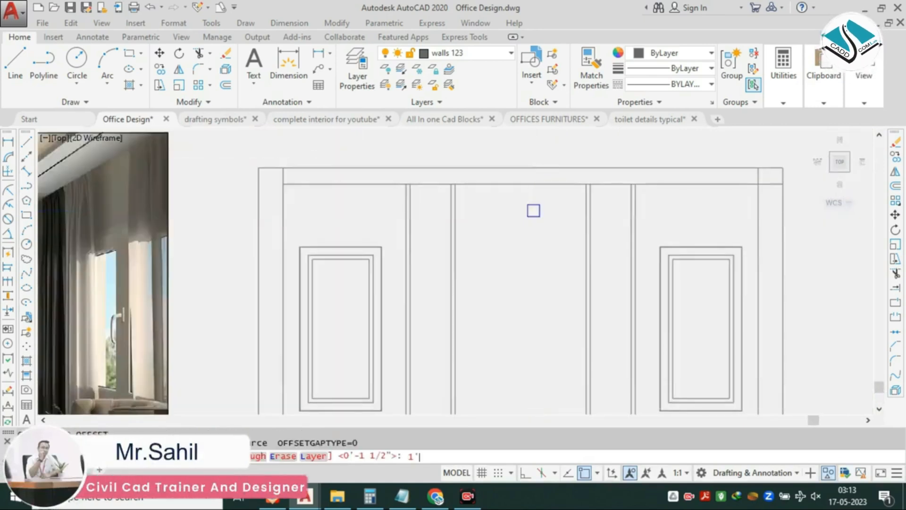
key(Return)
scroll(534, 211, up, 2)
click(501, 178)
click(500, 229)
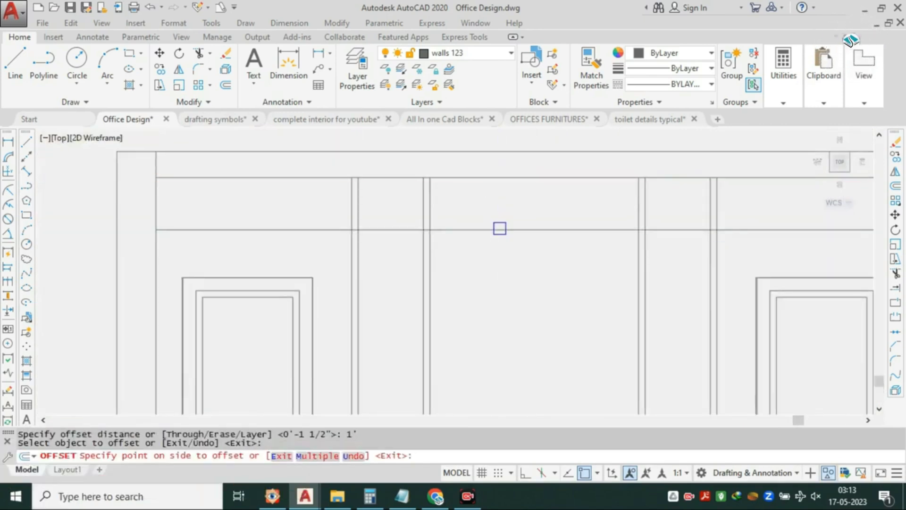
key(Escape)
key(Escape)
text(tr)
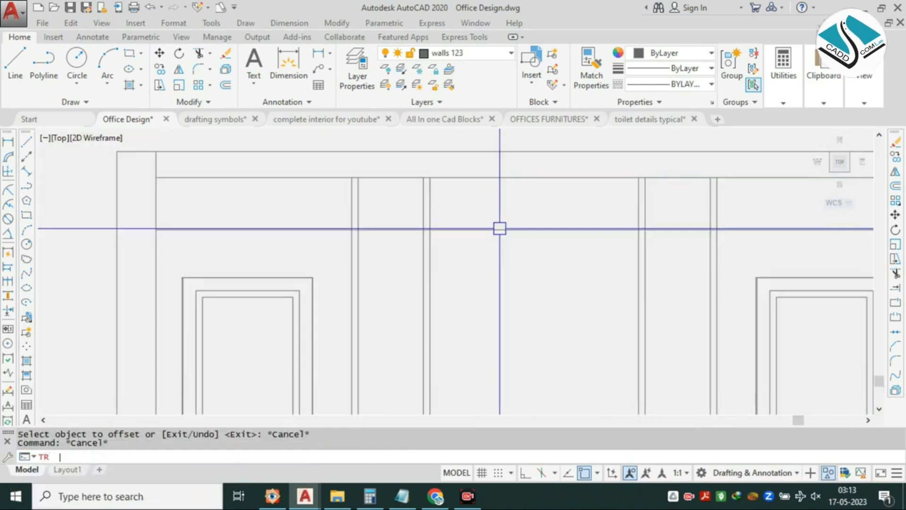
key(Return)
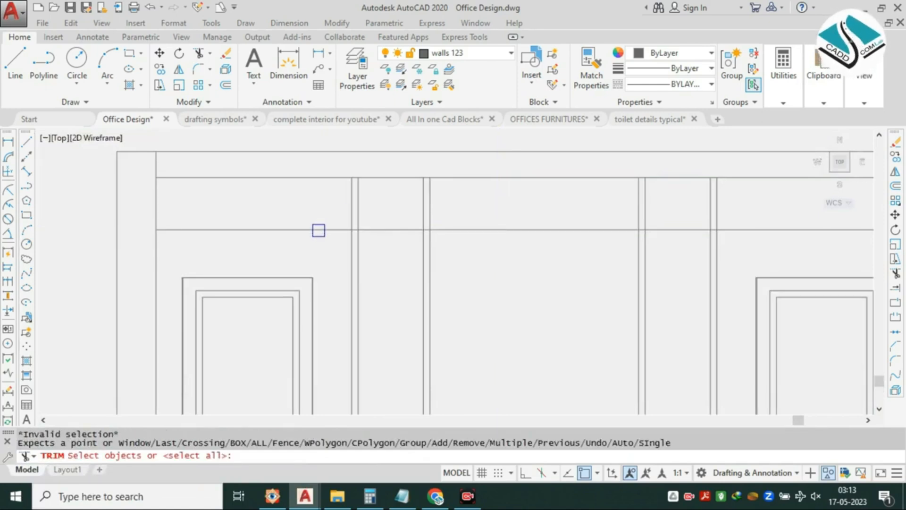
key(Escape)
Trim the offset horizontal line outside and between the shelf units, keeping only the parts across the two units.
text(tr)
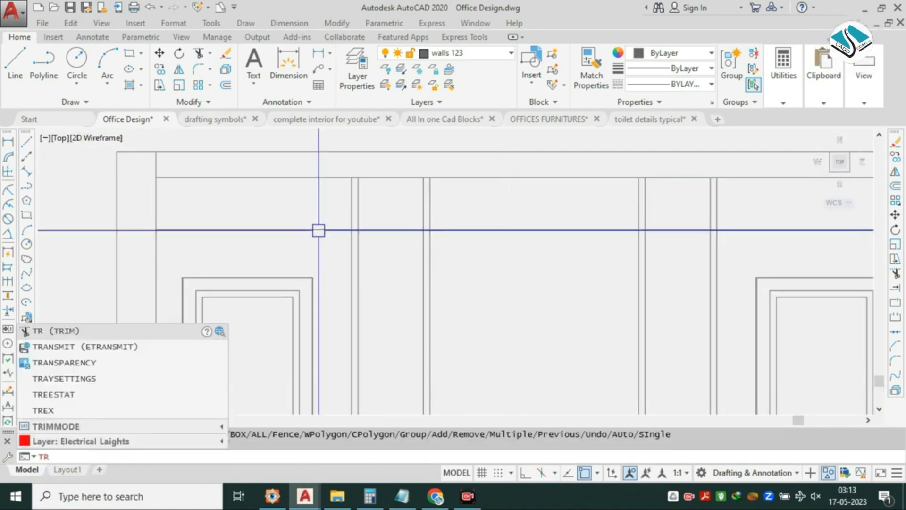
key(Return)
key(Return)
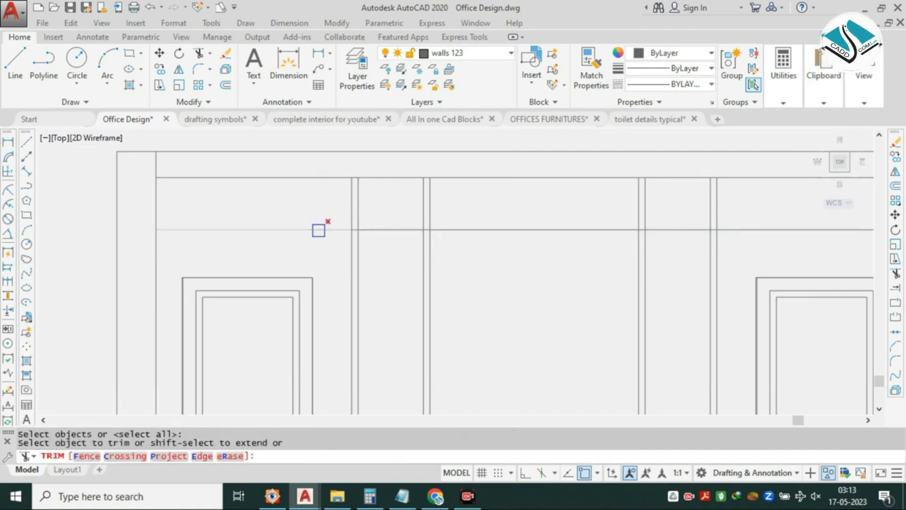
scroll(366, 231, up, 2)
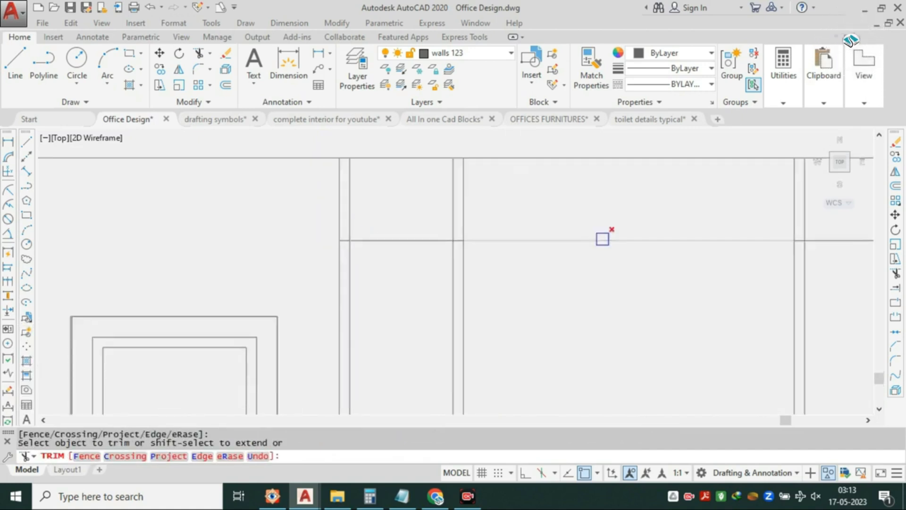
middle_drag(797, 249, 569, 252)
scroll(526, 234, down, 2)
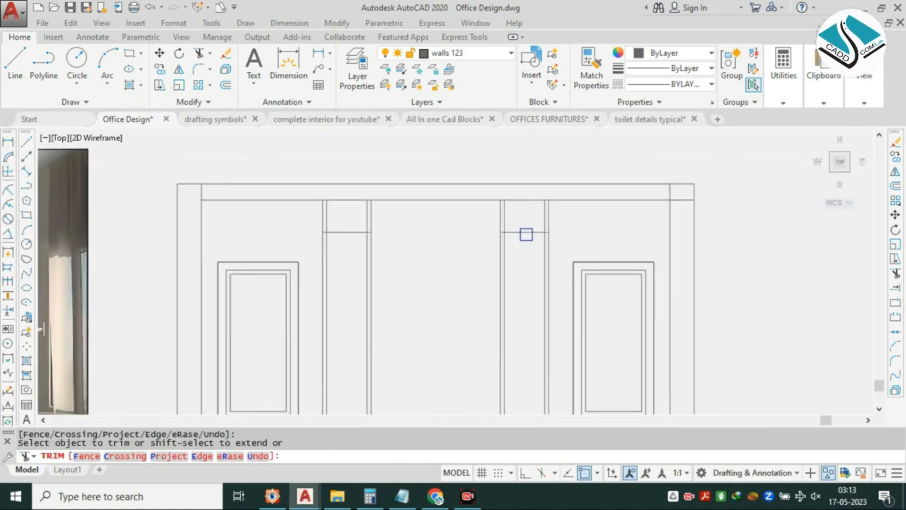
key(Escape)
scroll(406, 244, down, 3)
scroll(133, 243, up, 4)
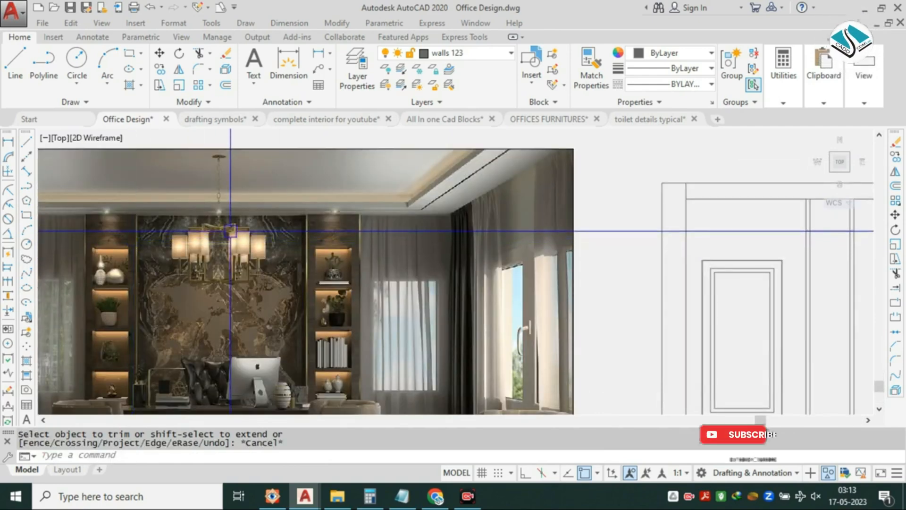
scroll(514, 243, down, 4)
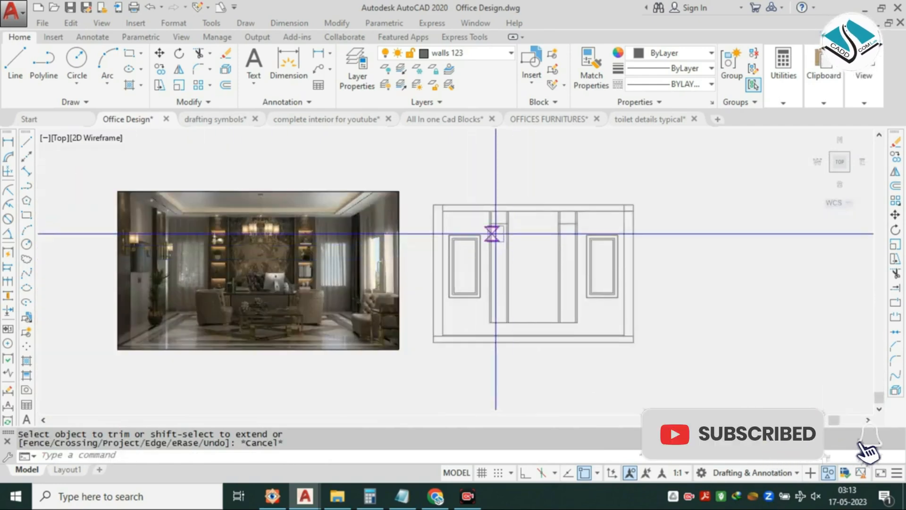
text(l)
key(Return)
scroll(495, 231, up, 4)
scroll(486, 212, up, 3)
click(485, 212)
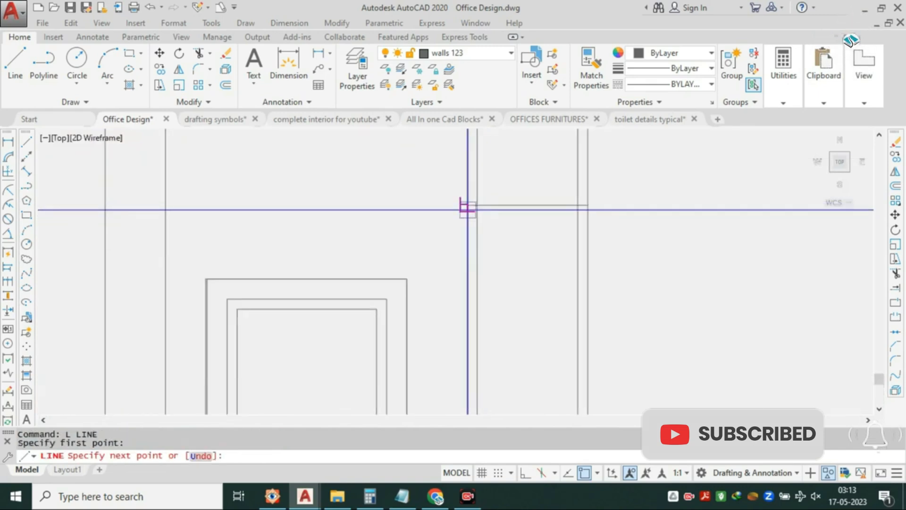
key(Escape)
Draw a vertical line along the left shelf unit's inner left edge, from the trimmed horizontal line down to the unit's base.
key(Return)
click(490, 215)
scroll(479, 199, down, 4)
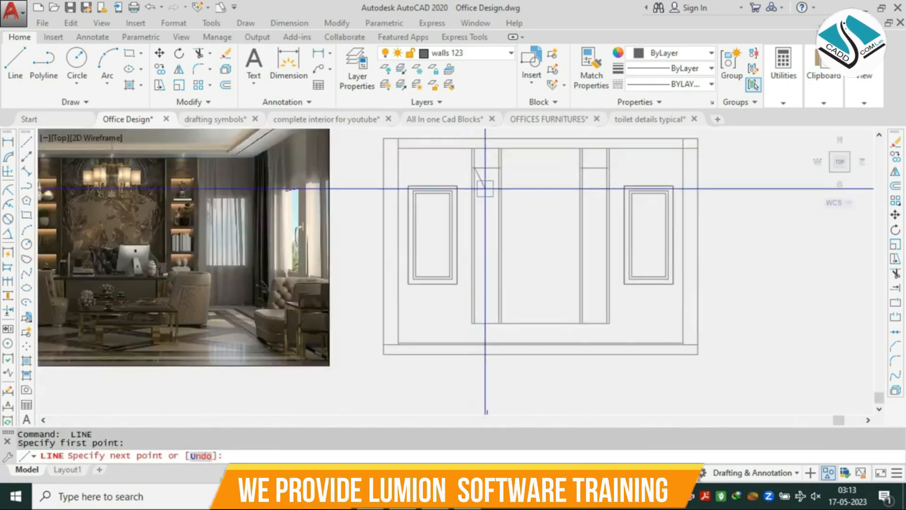
scroll(469, 350, up, 4)
click(455, 363)
key(Escape)
scroll(455, 363, down, 3)
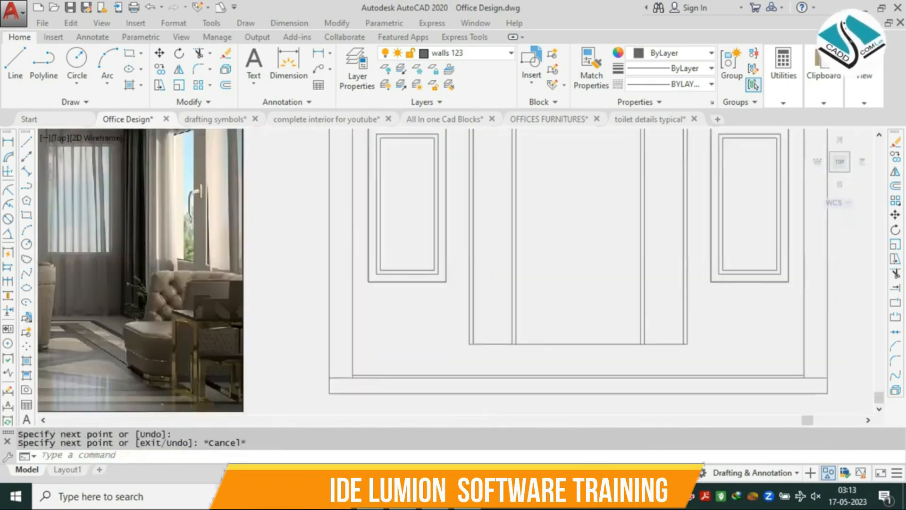
scroll(466, 299, up, 4)
click(459, 208)
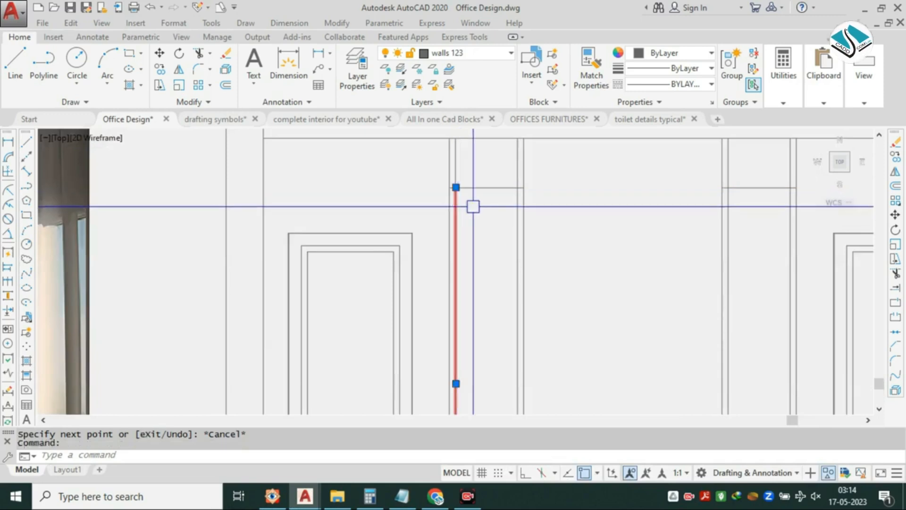
key(Escape)
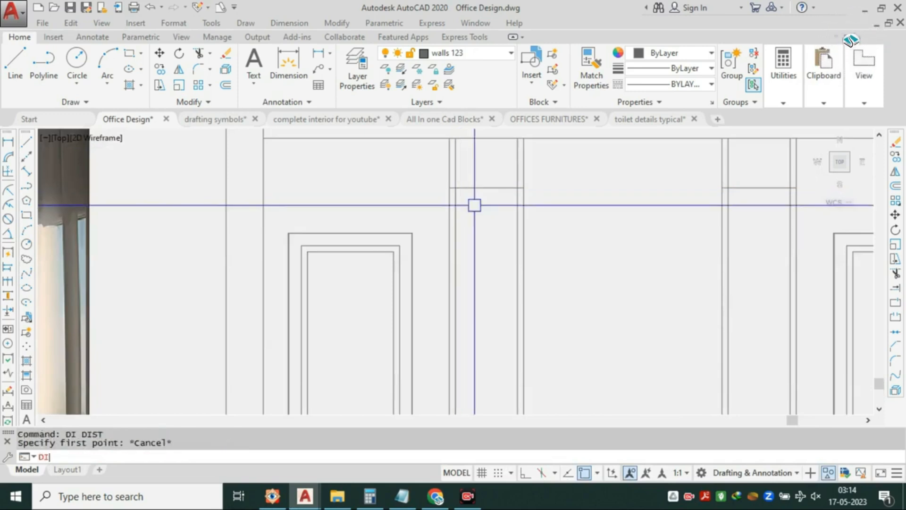
Start the Divide command on the left shelf unit's new vertical line and examine the shelf compartments in the reference image.
text(DIV DIVIDE)
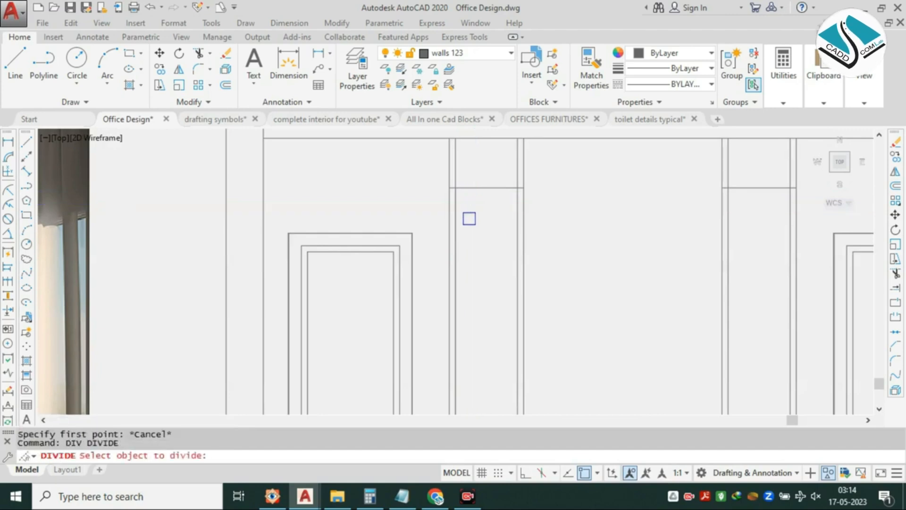
scroll(469, 219, up, 2)
click(449, 244)
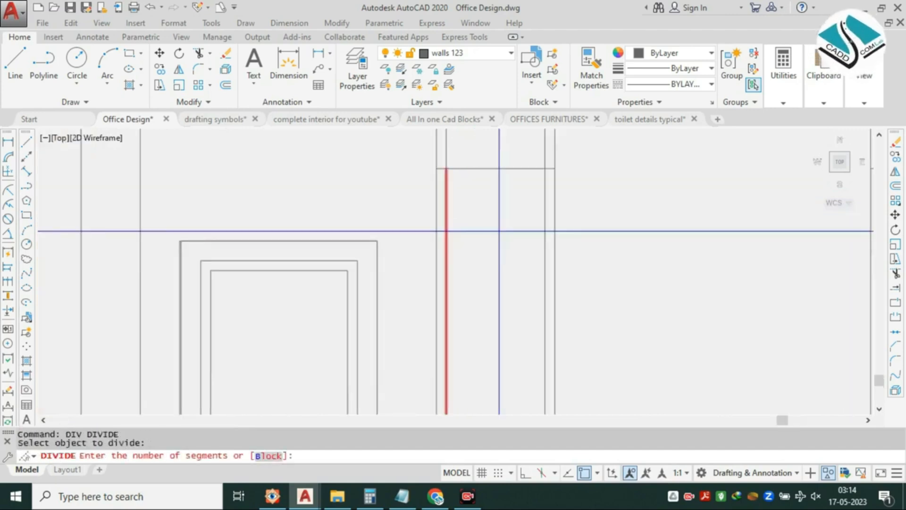
scroll(486, 222, down, 4)
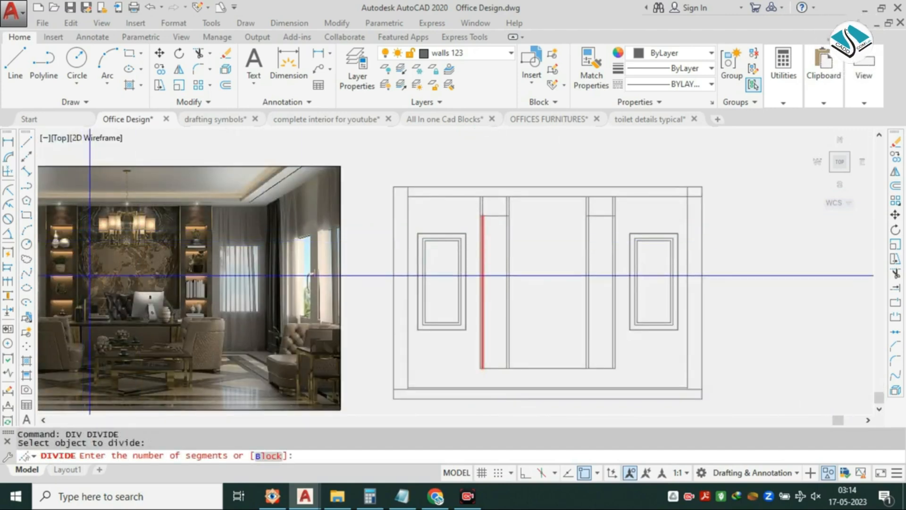
middle_drag(264, 229, 417, 216)
scroll(237, 215, up, 2)
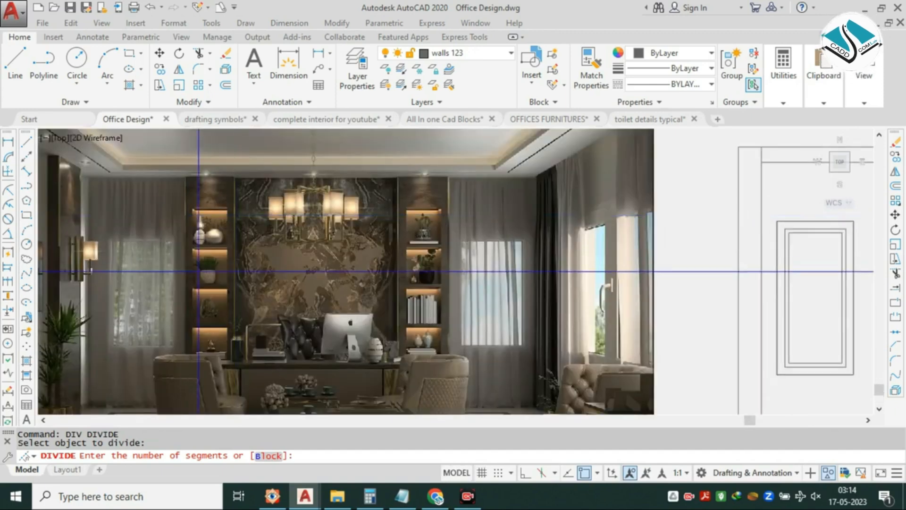
scroll(214, 318, down, 2)
scroll(157, 230, up, 2)
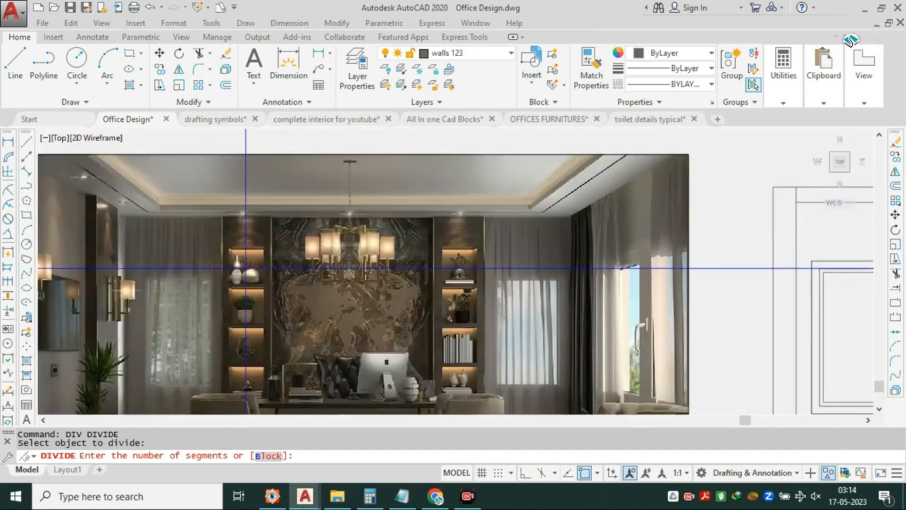